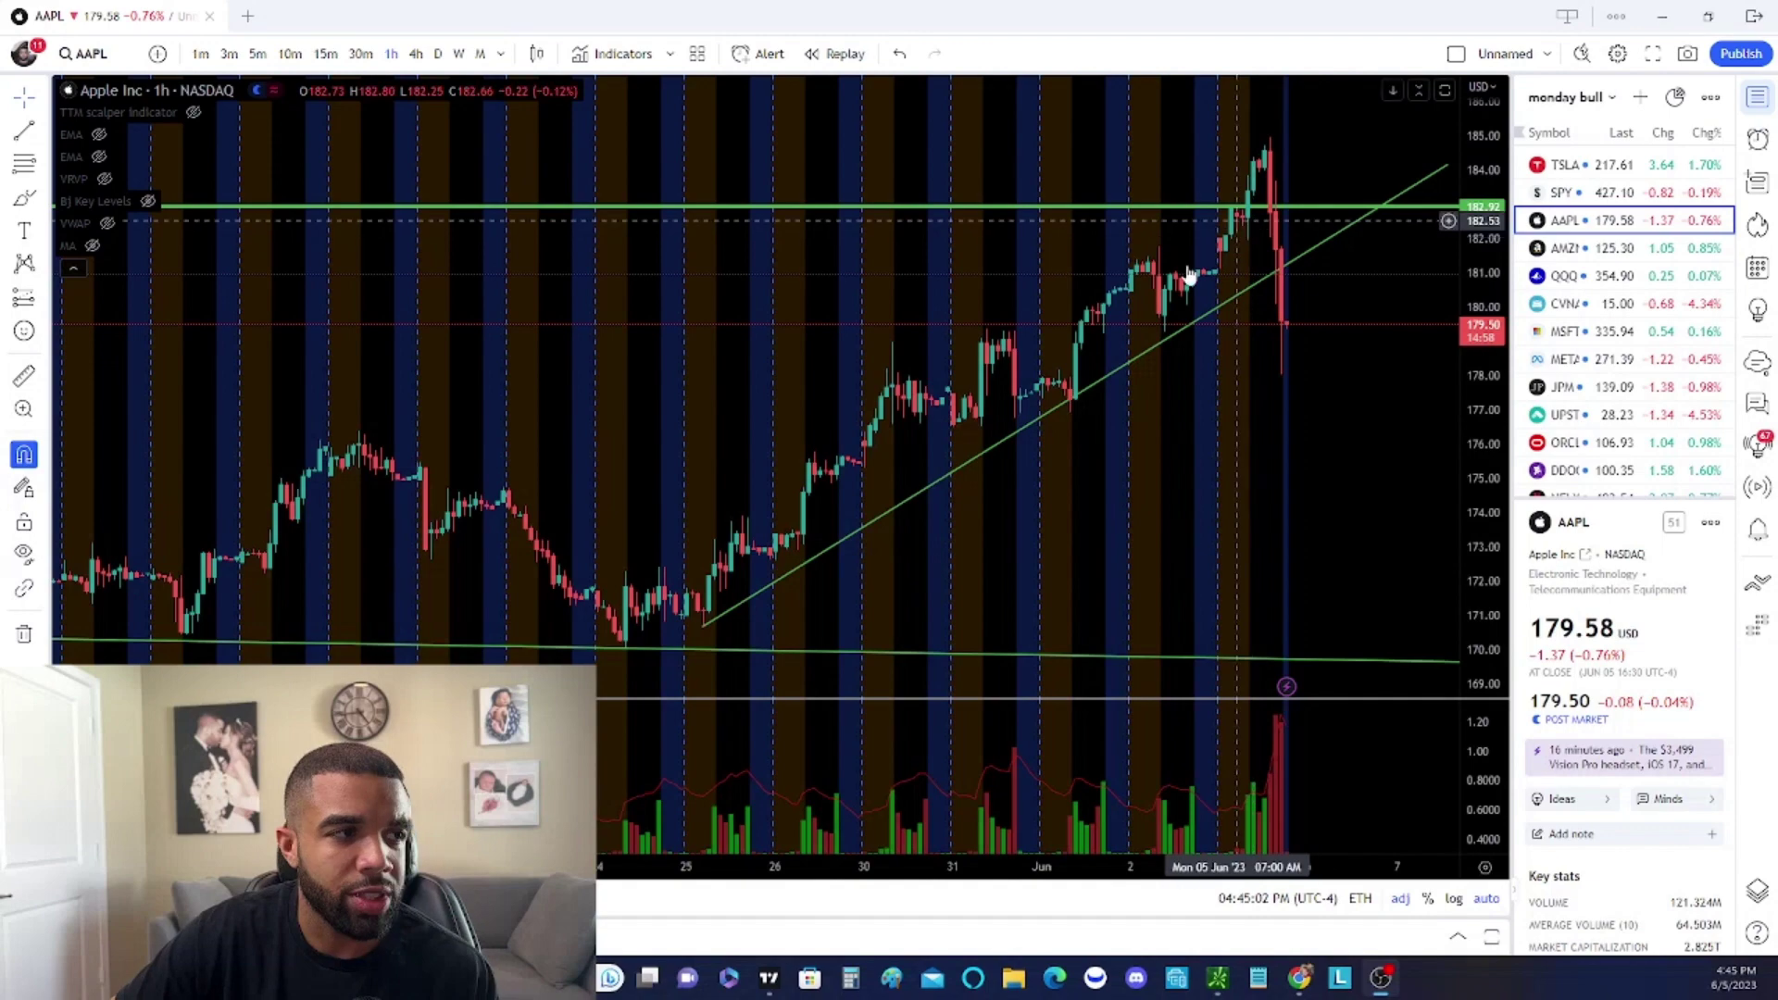
# Examine AAPL's hourly price action around the rising trendline and the 182.92 horizontal level
pyautogui.scroll(1, 1291, 249)
pyautogui.scroll(3, 1291, 248)
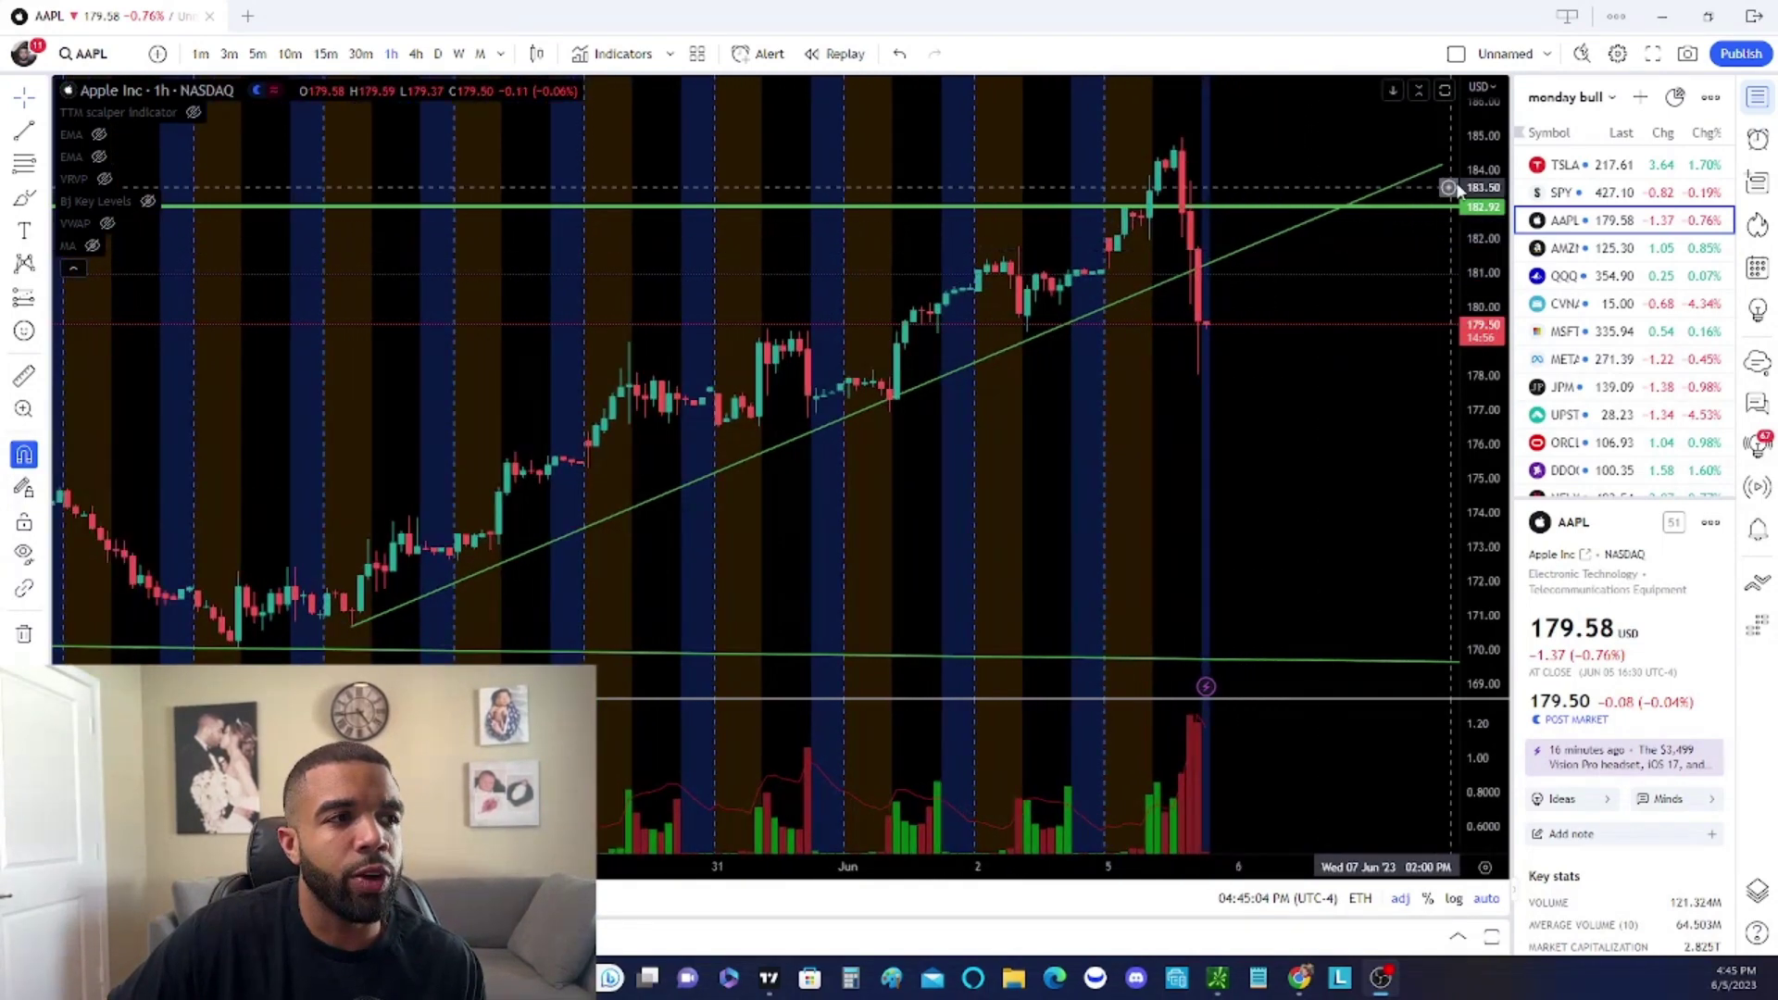
pyautogui.rightClick(1273, 436)
pyautogui.click(1350, 452)
pyautogui.scroll(-5, 1374, 413)
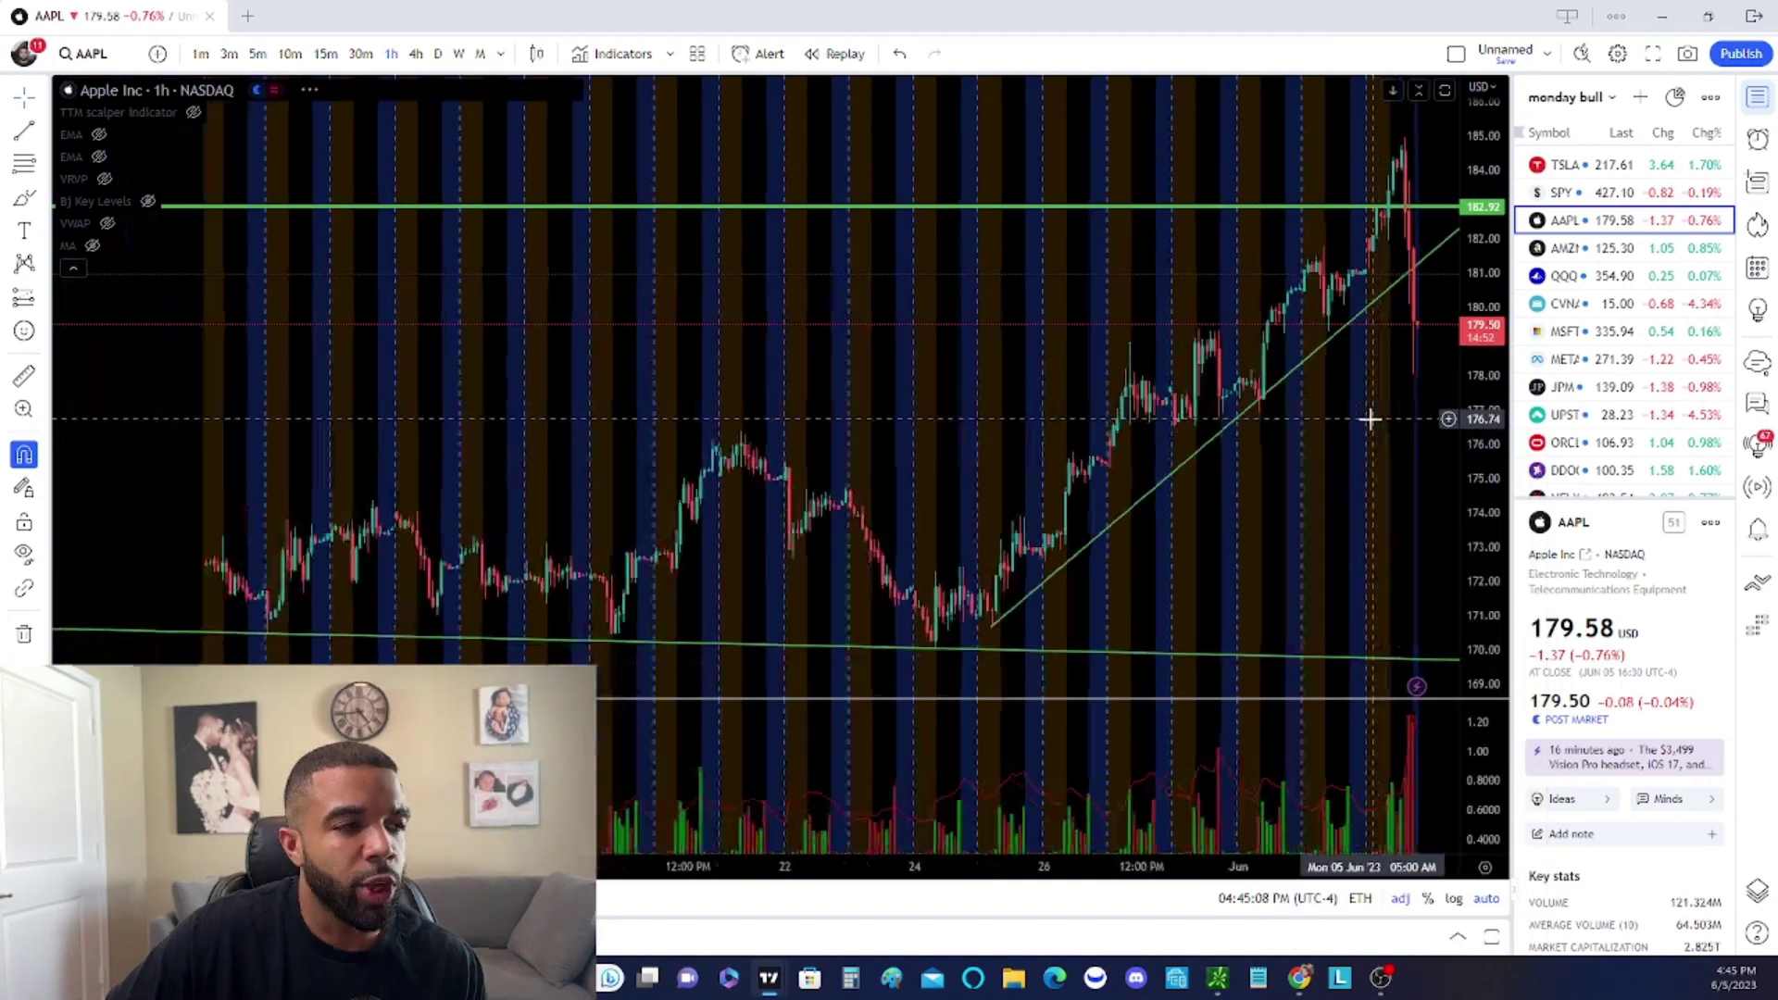
pyautogui.moveTo(1429, 397); pyautogui.dragTo(1058, 402)
pyautogui.scroll(4, 1028, 371)
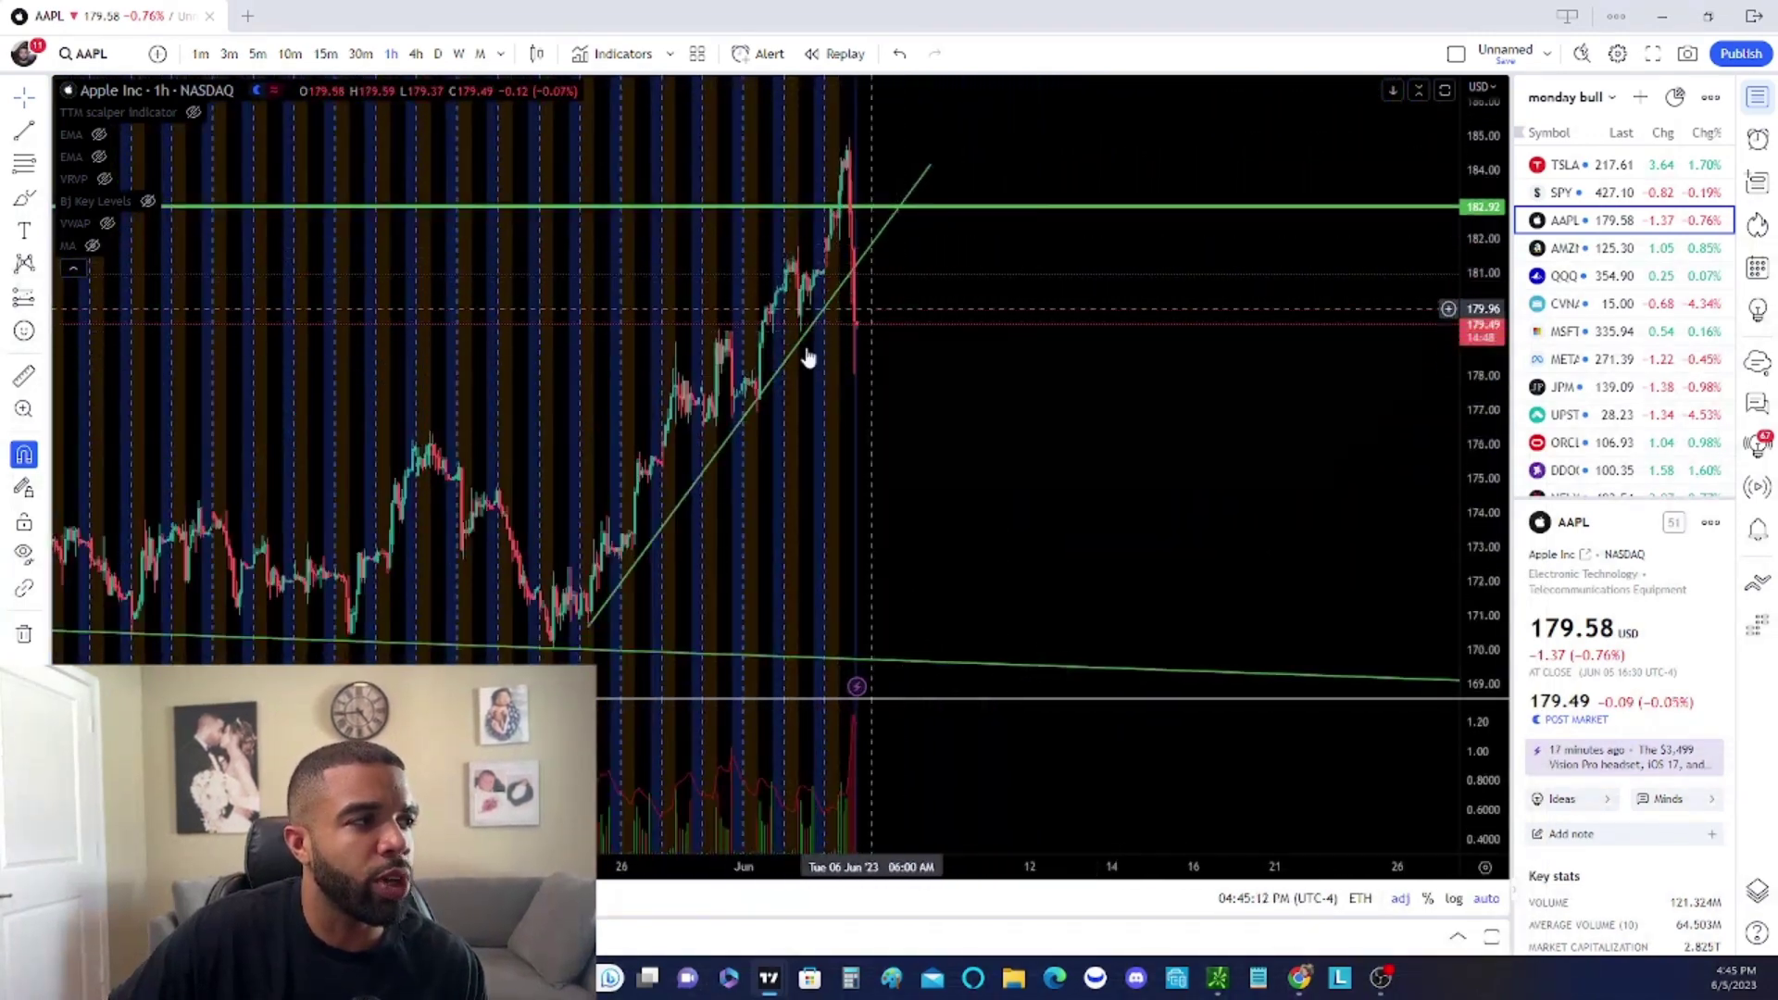
pyautogui.scroll(-3, 844, 384)
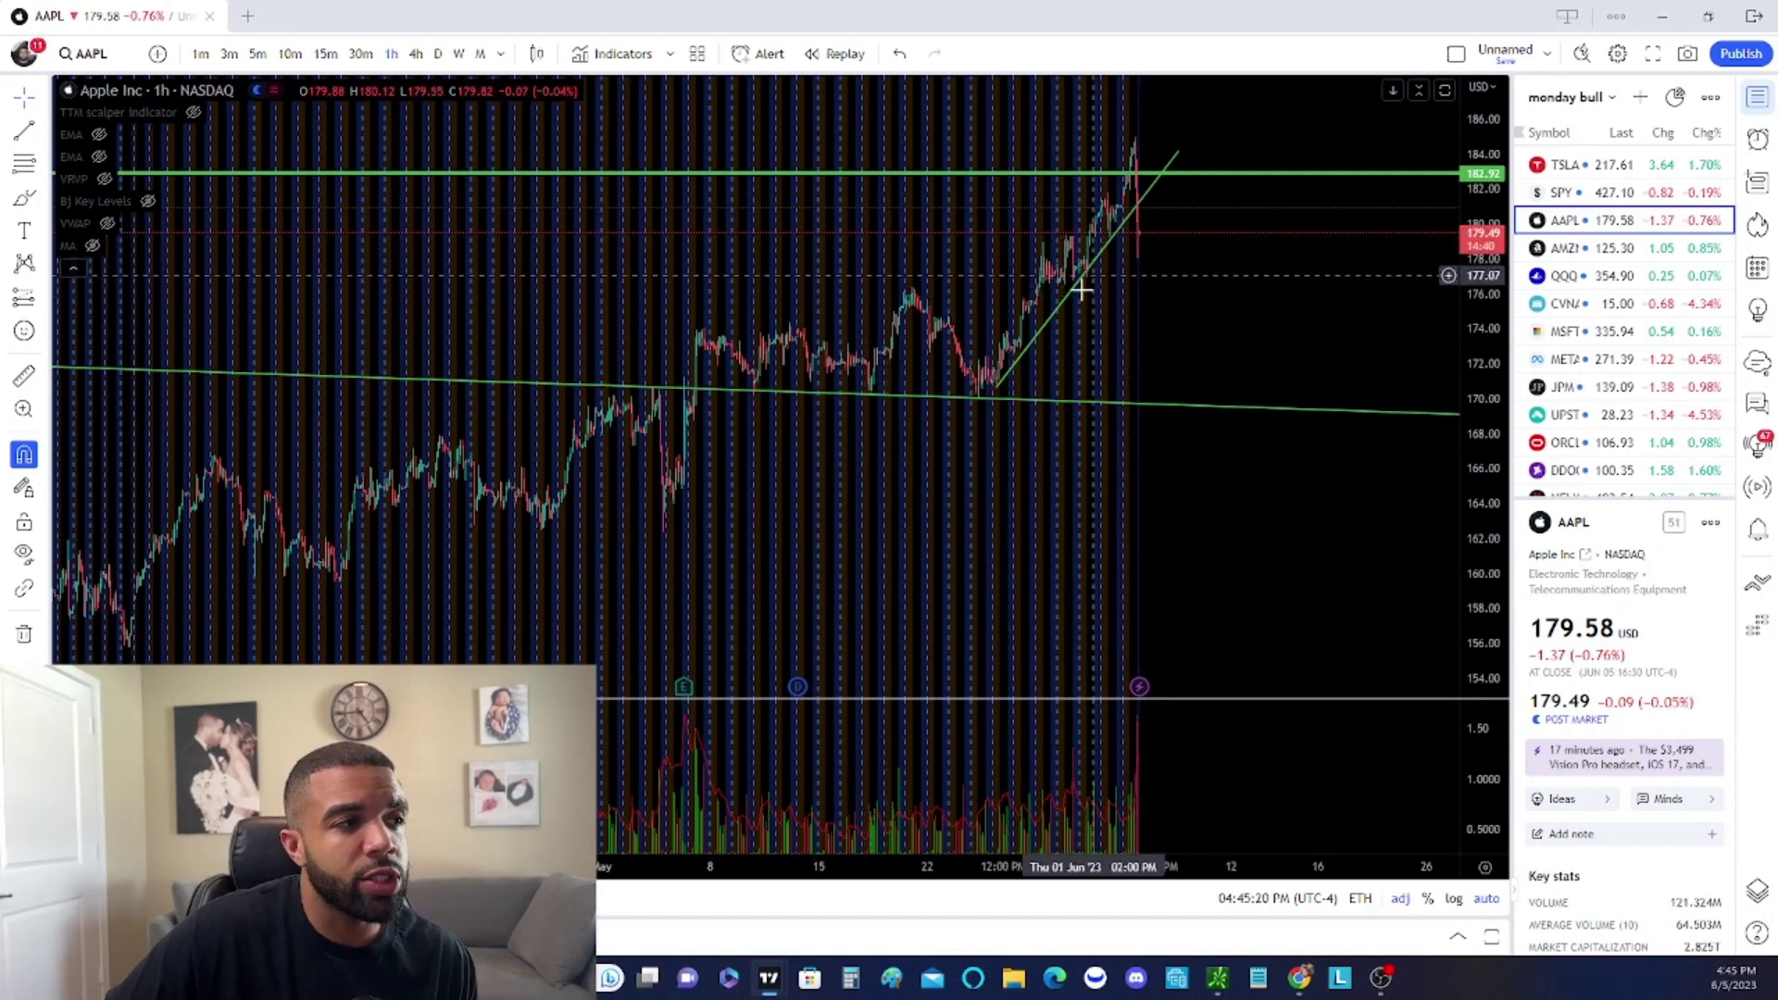
pyautogui.scroll(2, 1132, 299)
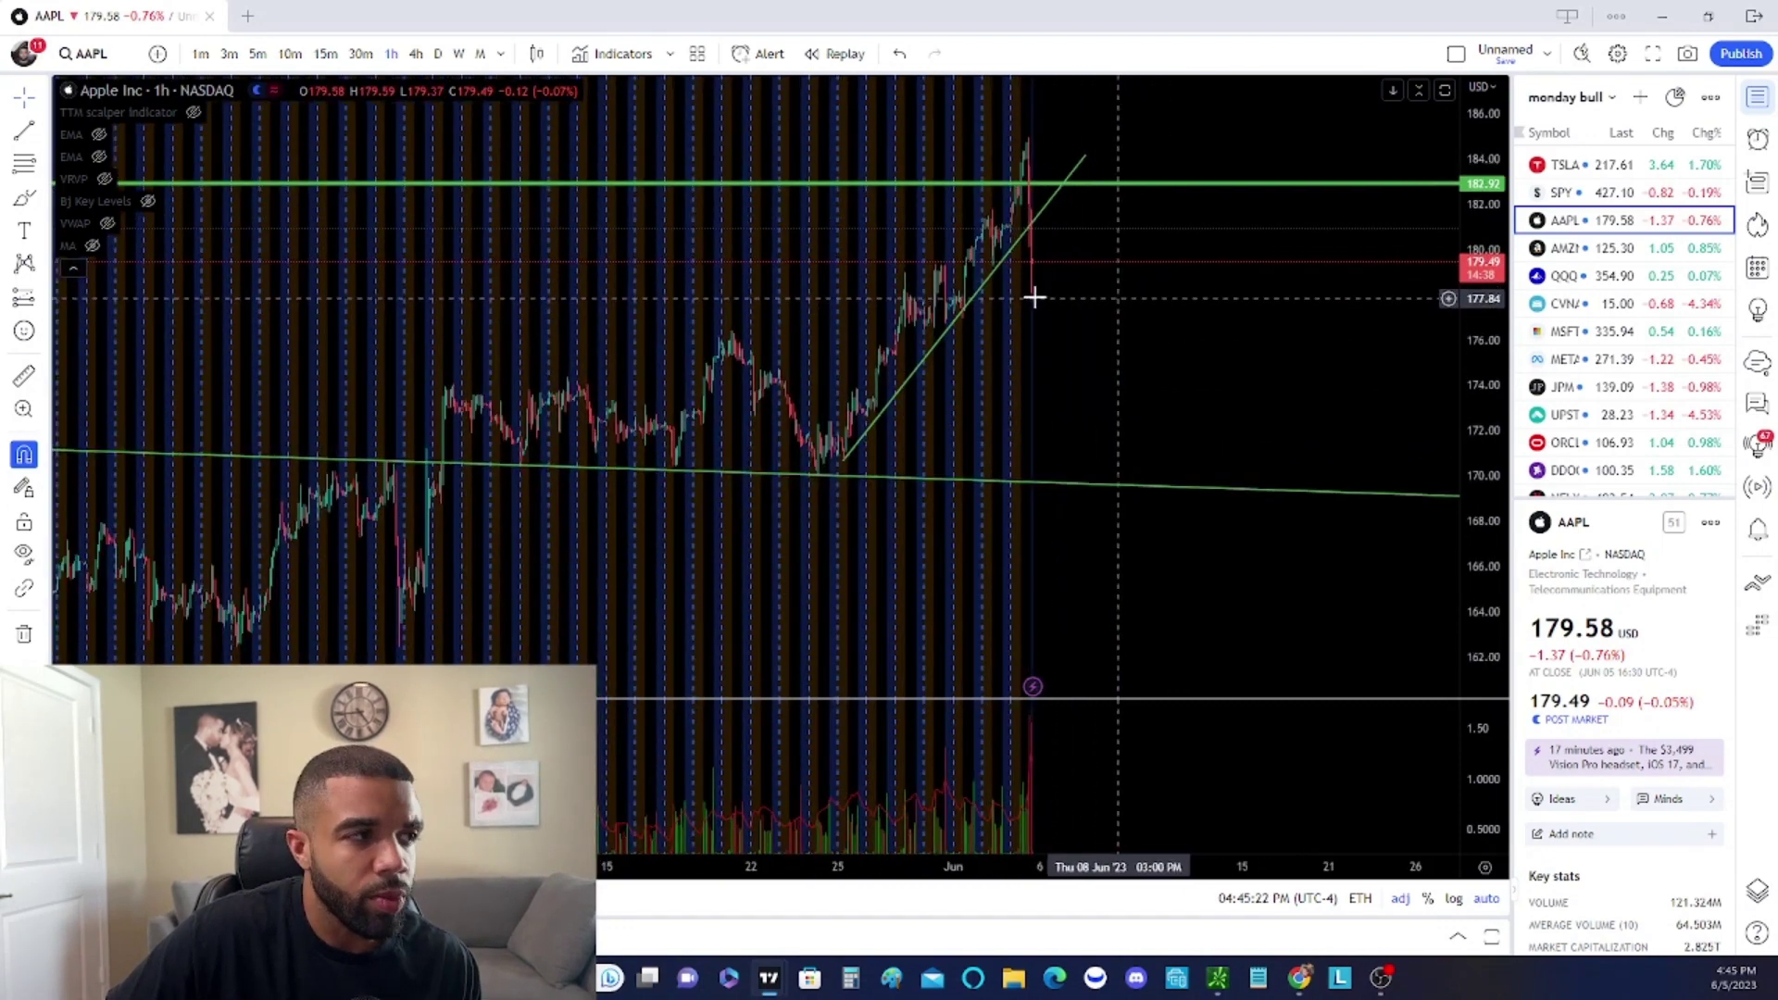
pyautogui.moveTo(1028, 318); pyautogui.dragTo(1232, 324)
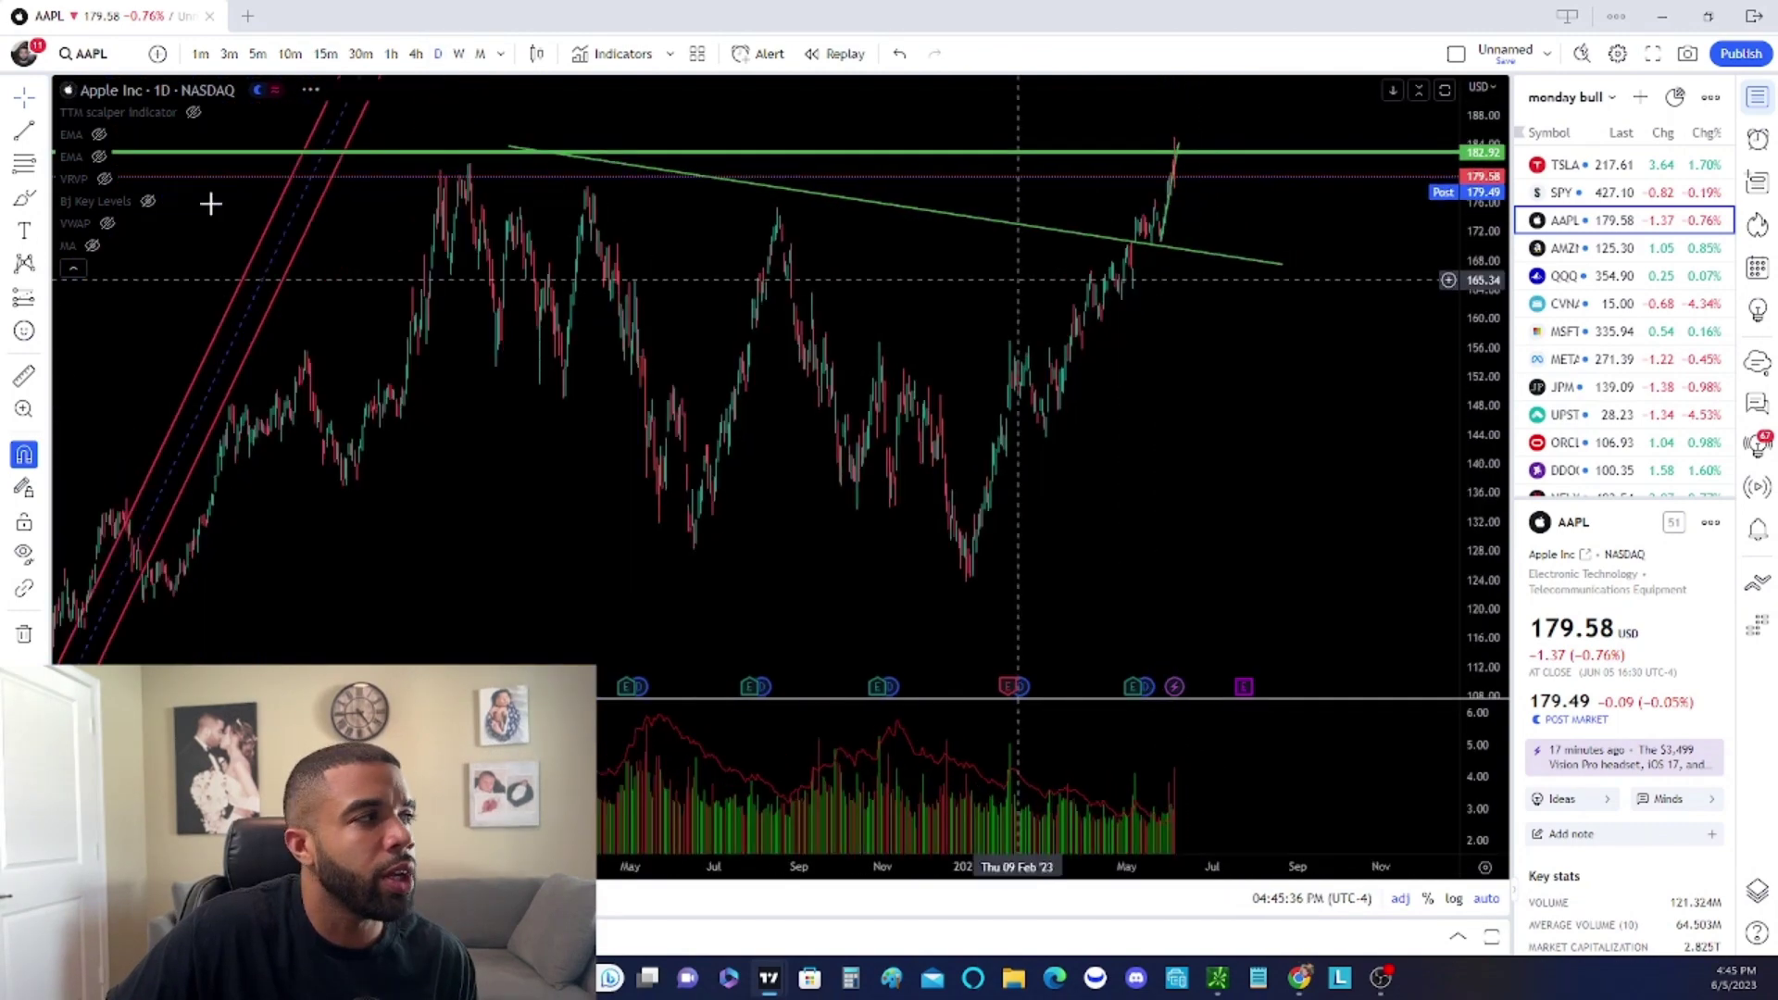
# Show both hidden EMA indicators on AAPL's daily chart
pyautogui.scroll(3, 211, 204)
pyautogui.click(99, 134)
pyautogui.click(99, 156)
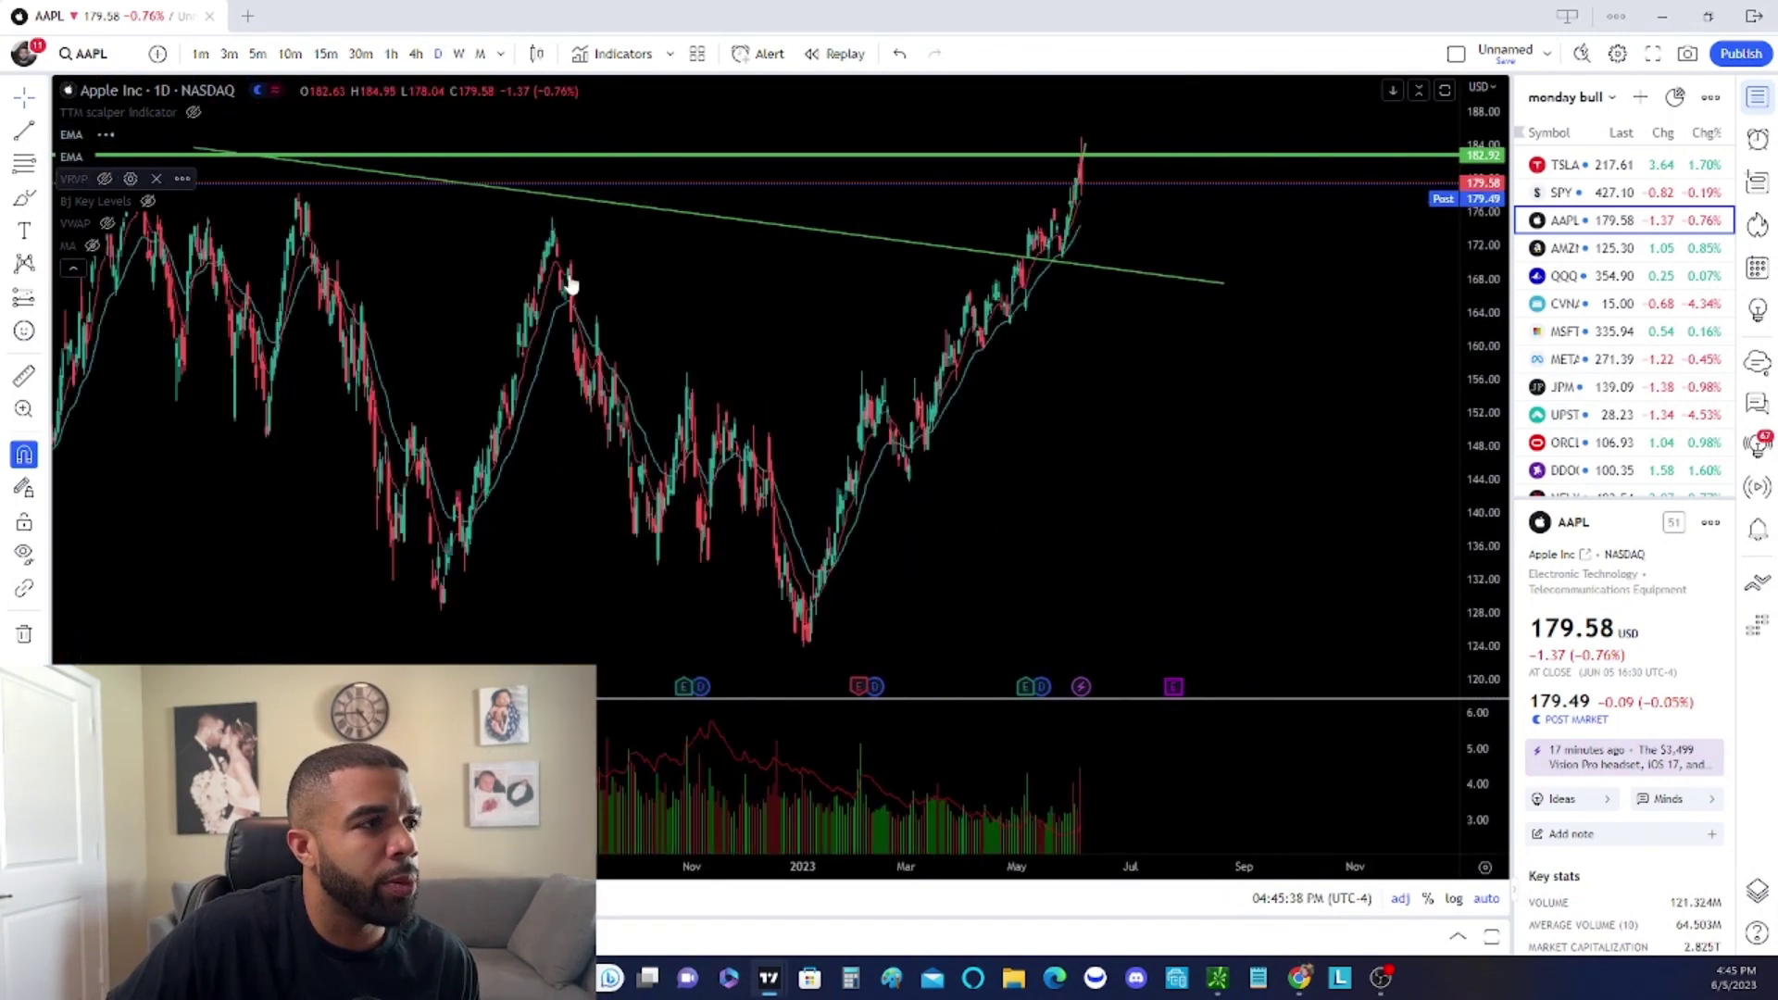
# Examine the recent daily AAPL candles against the two EMAs, the short rising trendline and the 182.92 level
pyautogui.scroll(3, 947, 398)
pyautogui.moveTo(947, 398); pyautogui.dragTo(1413, 448)
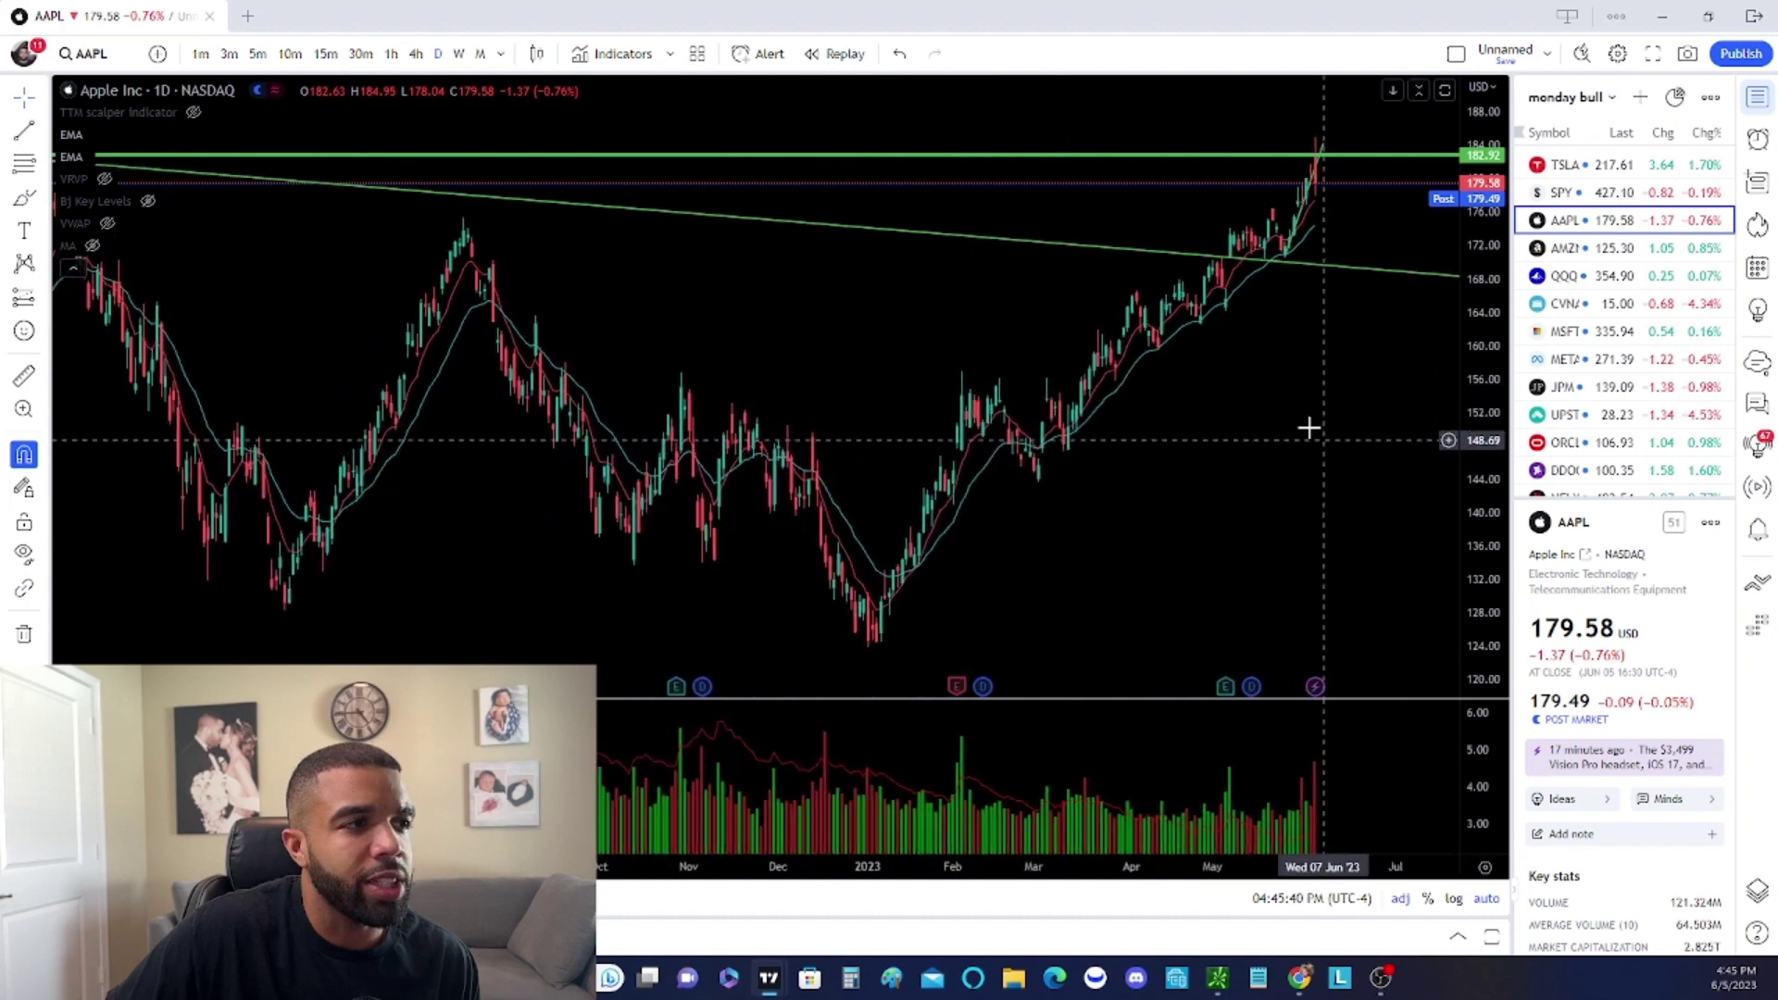
pyautogui.scroll(5, 1164, 401)
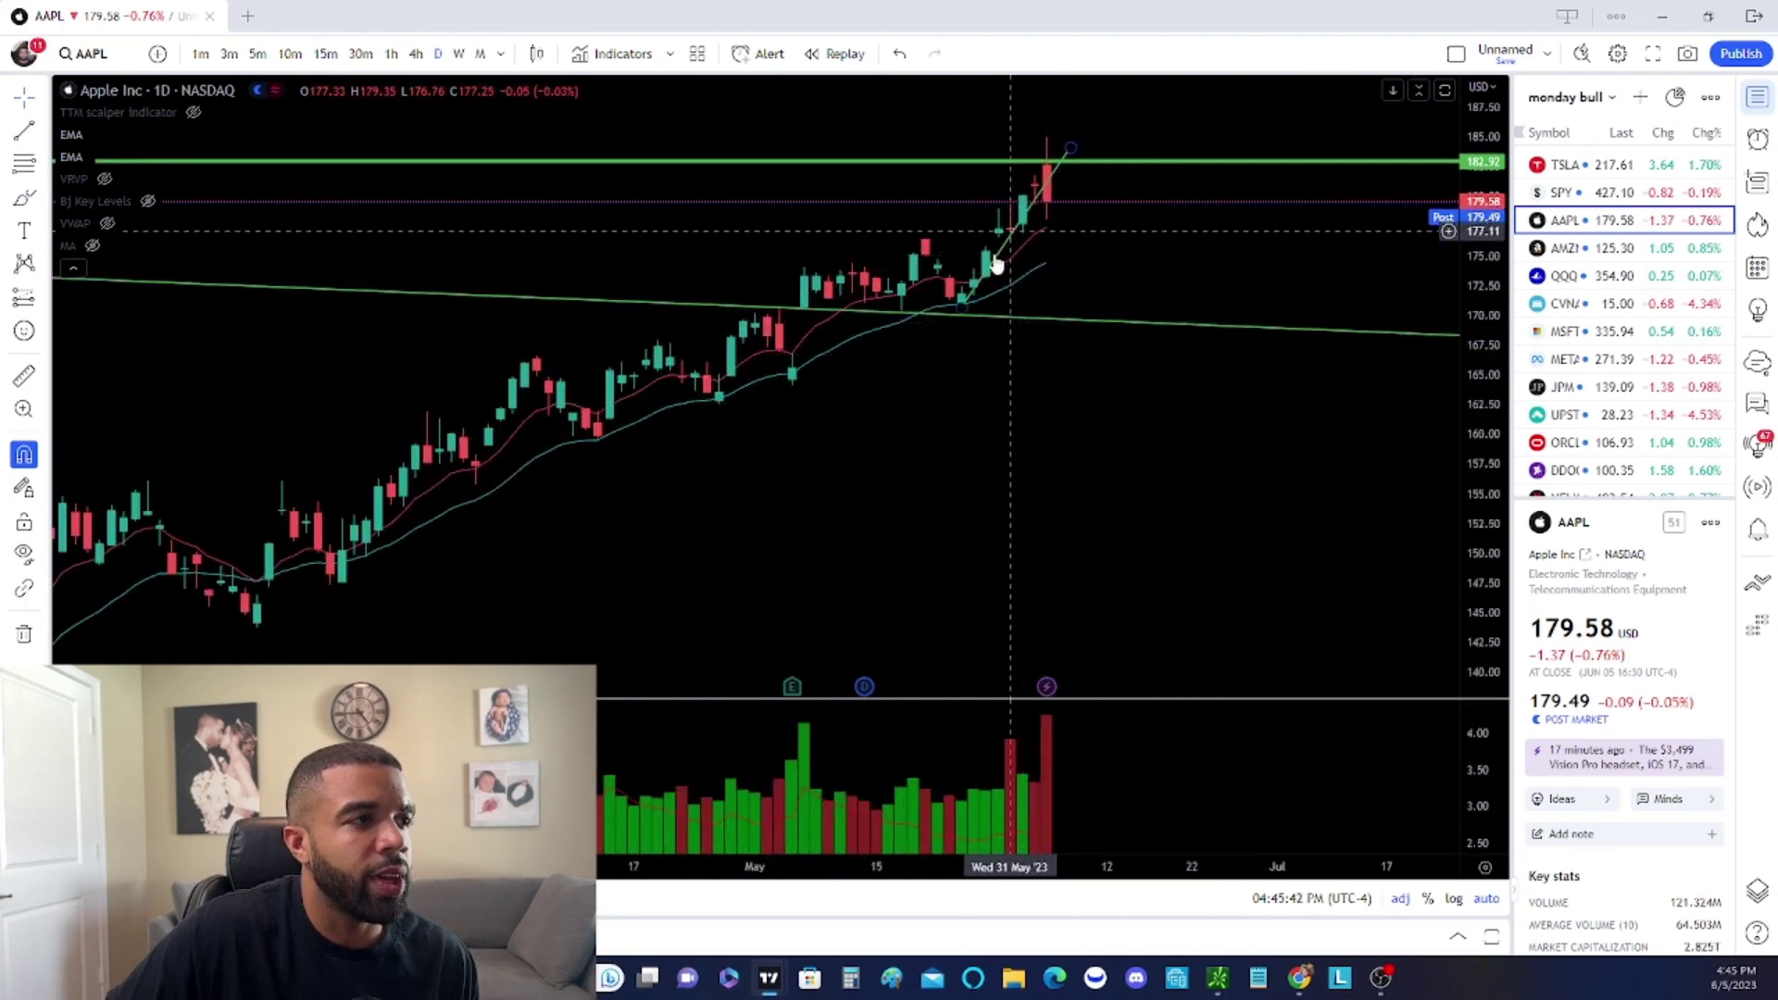
pyautogui.click(1029, 164)
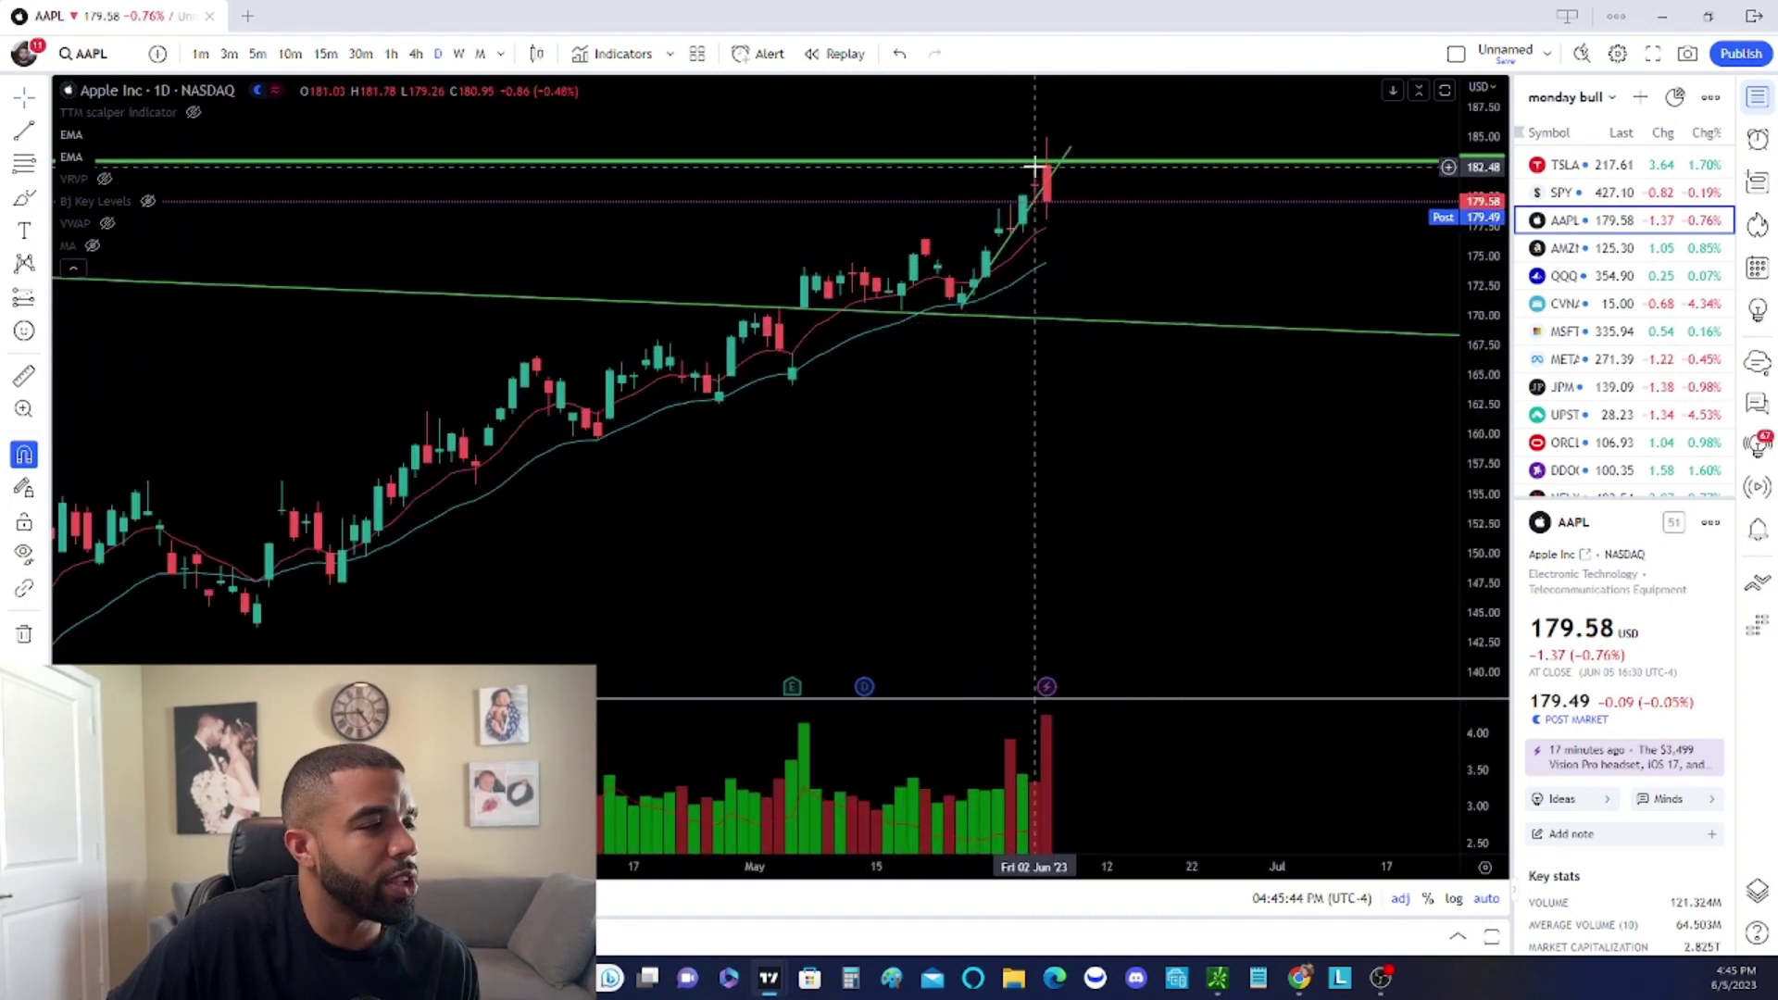
pyautogui.scroll(-3, 1037, 241)
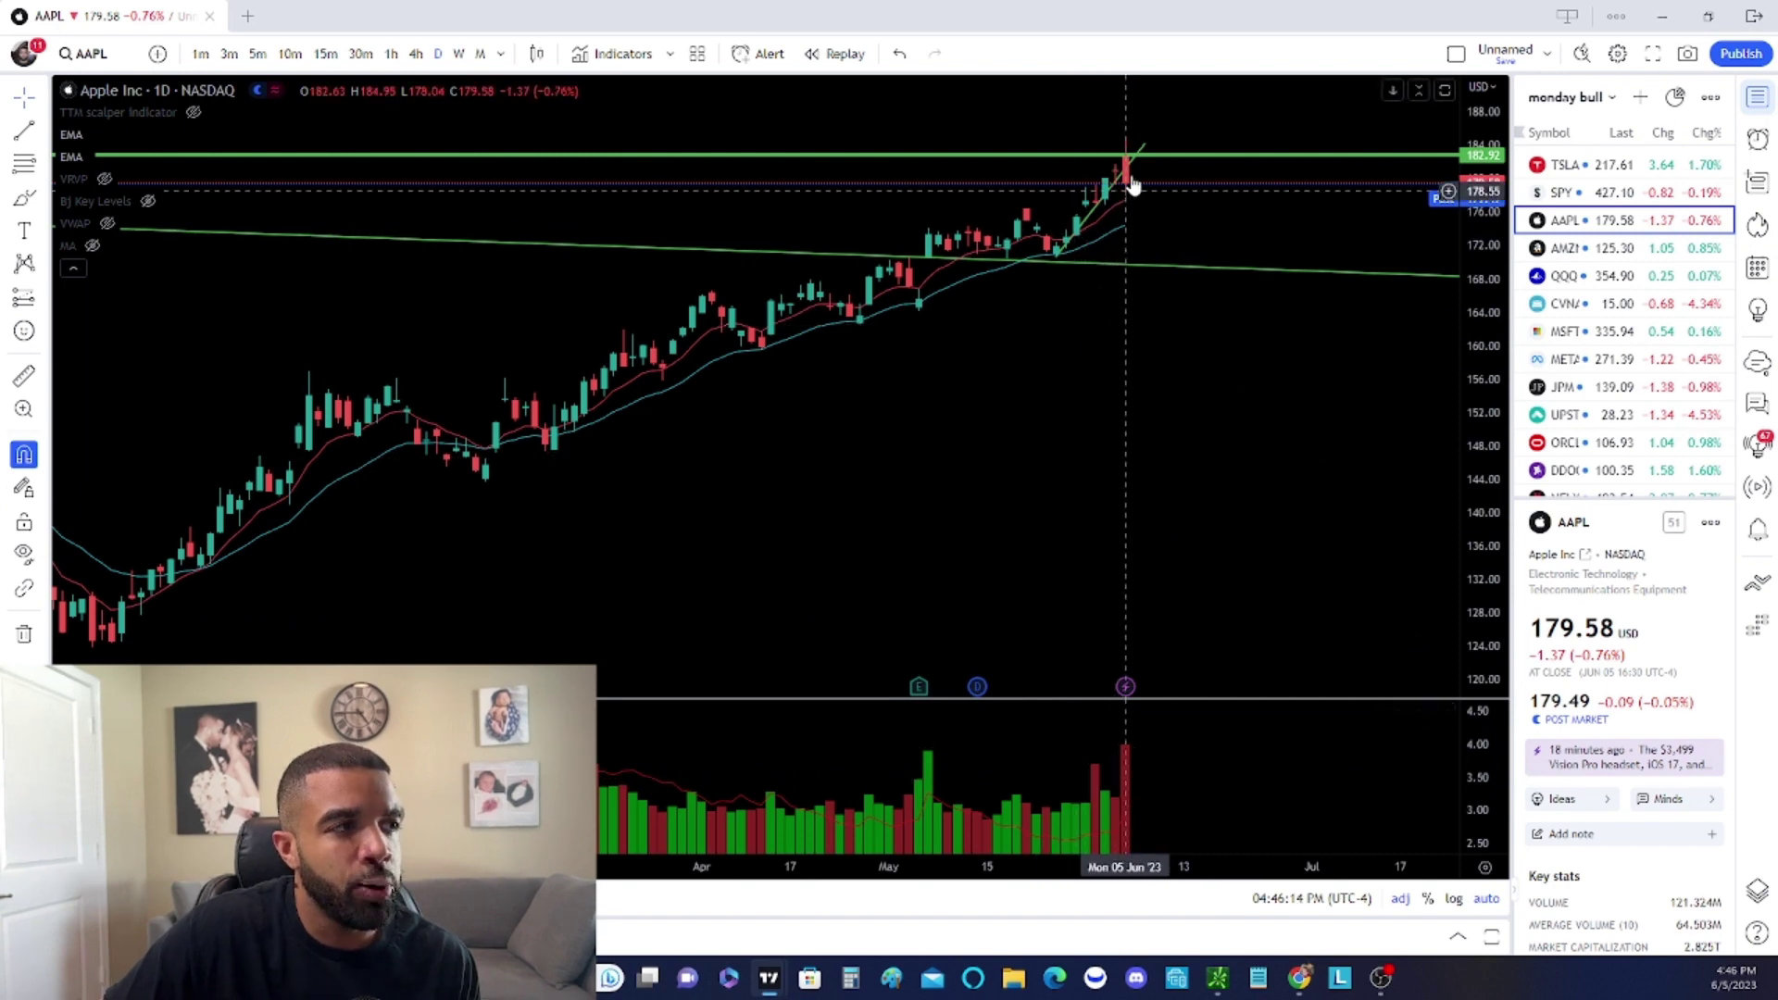
pyautogui.scroll(-2, 1130, 519)
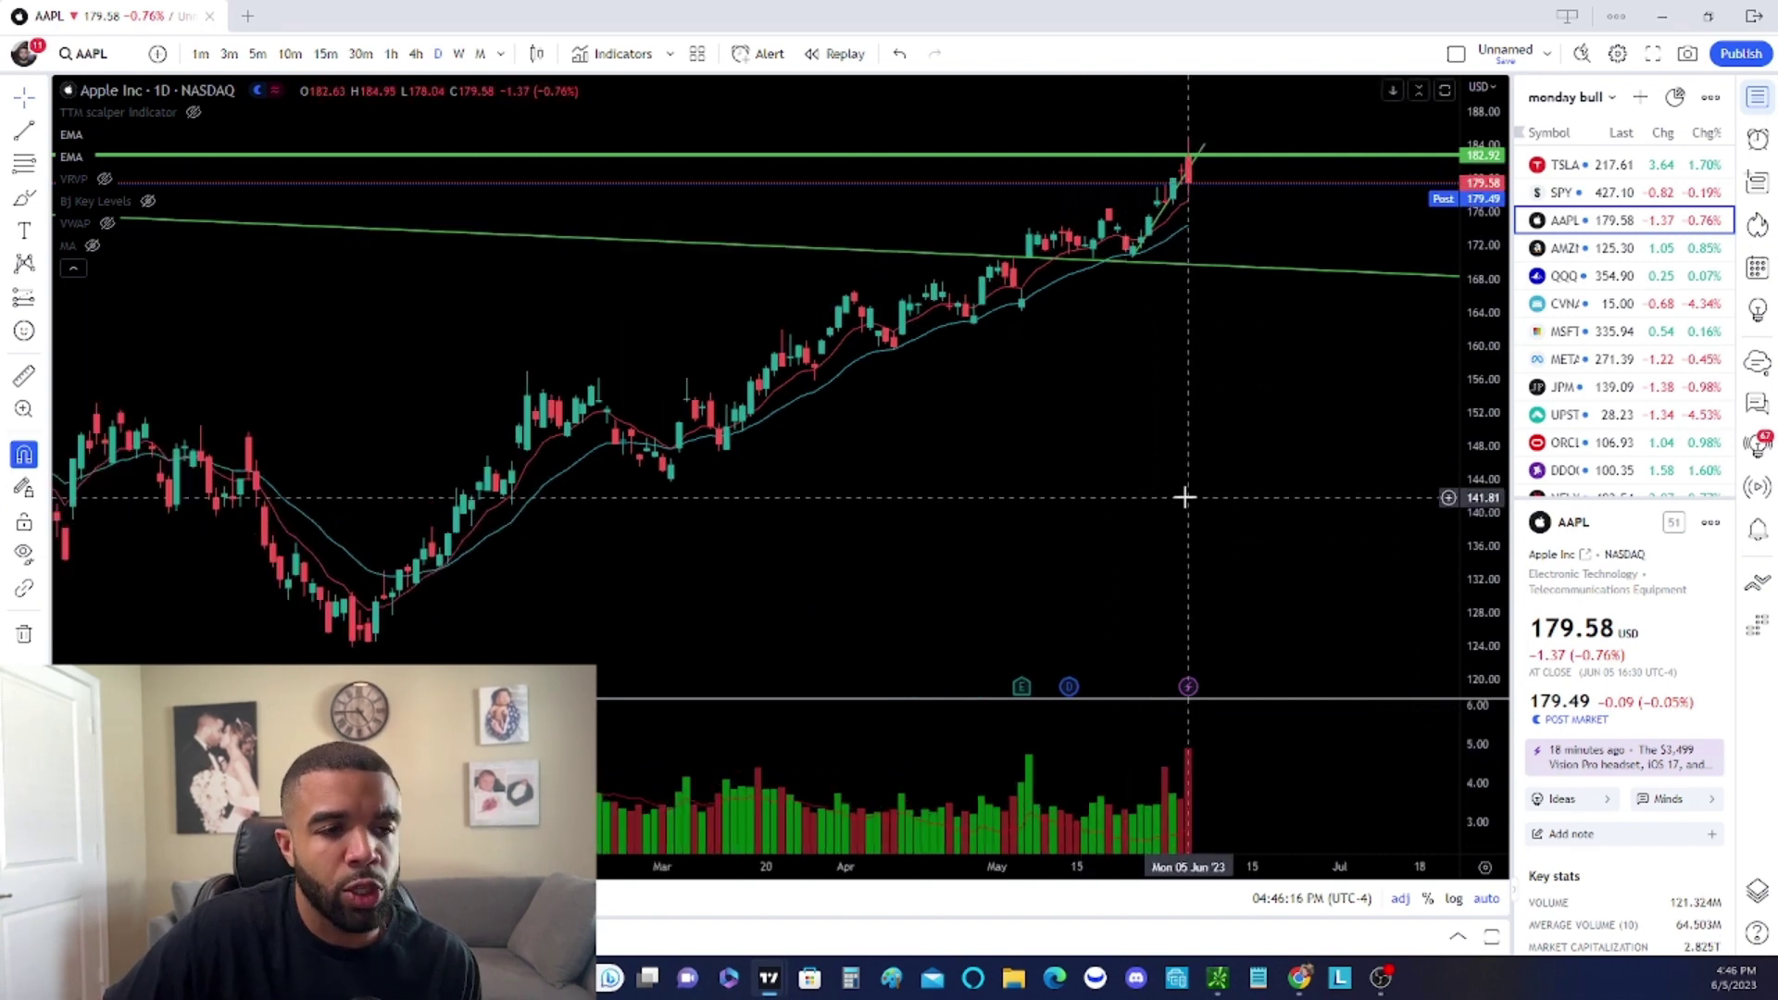
pyautogui.scroll(2, 1183, 496)
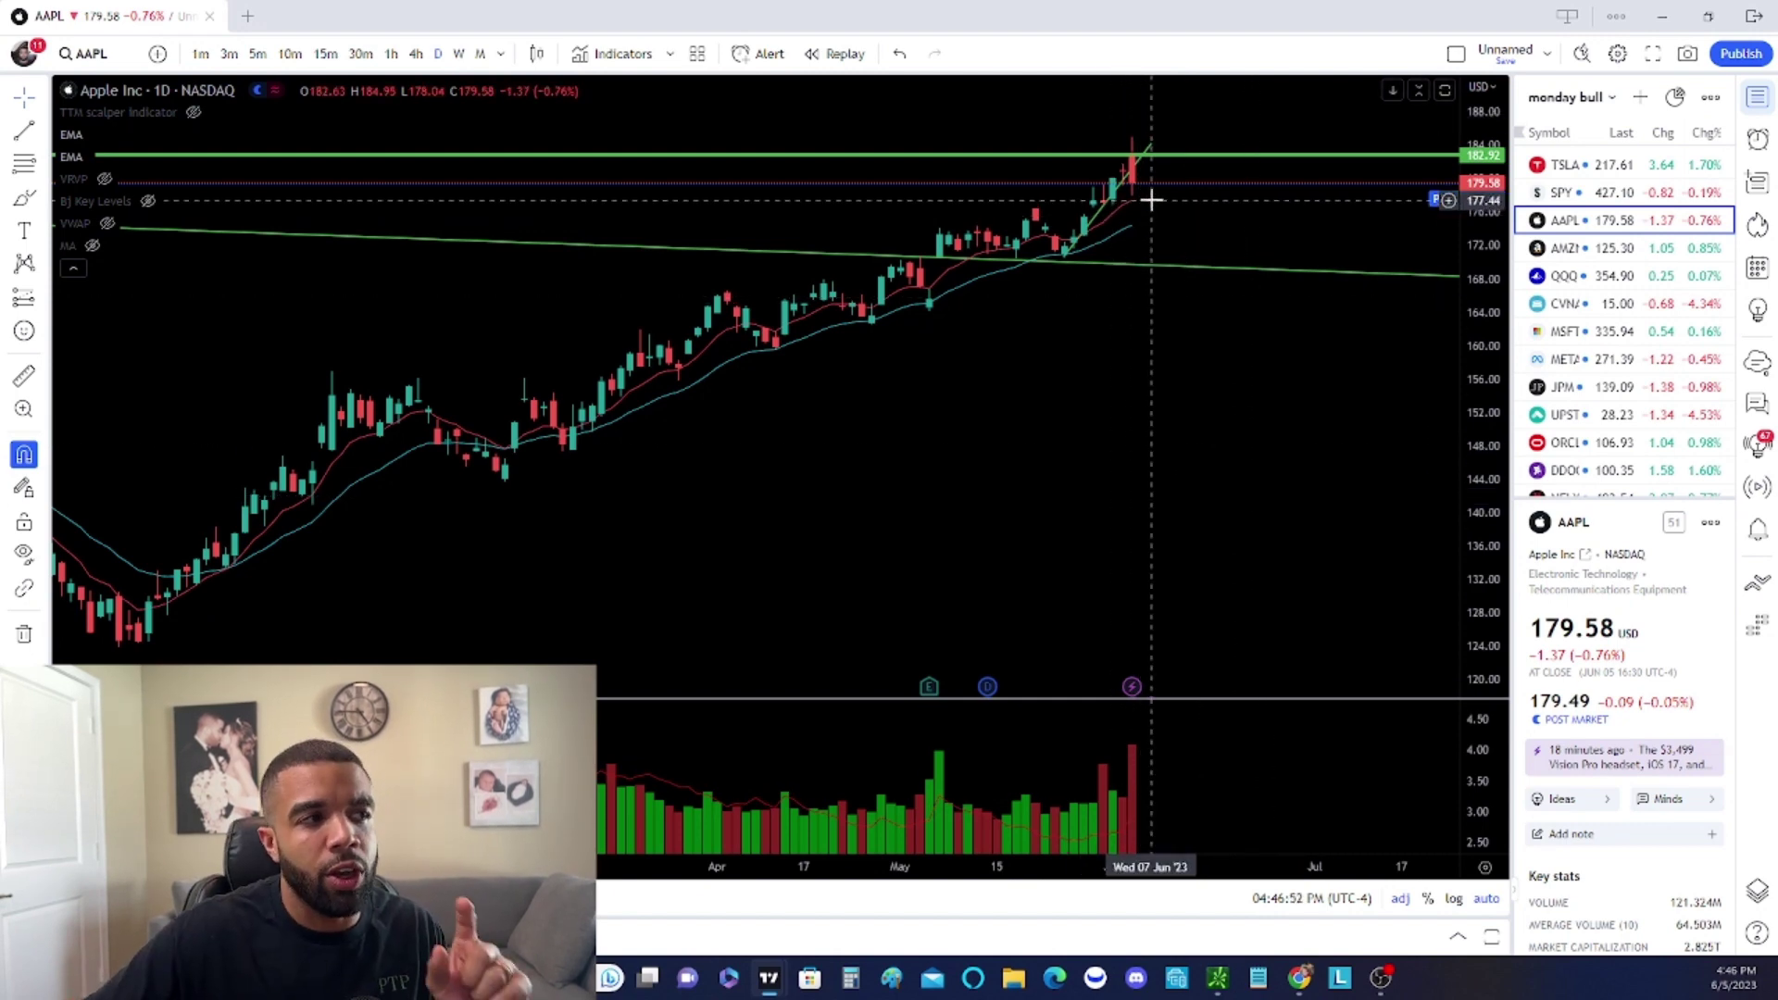
# Switch the AAPL chart to the 1-hour timeframe with empty space after the latest candles
pyautogui.click(390, 54)
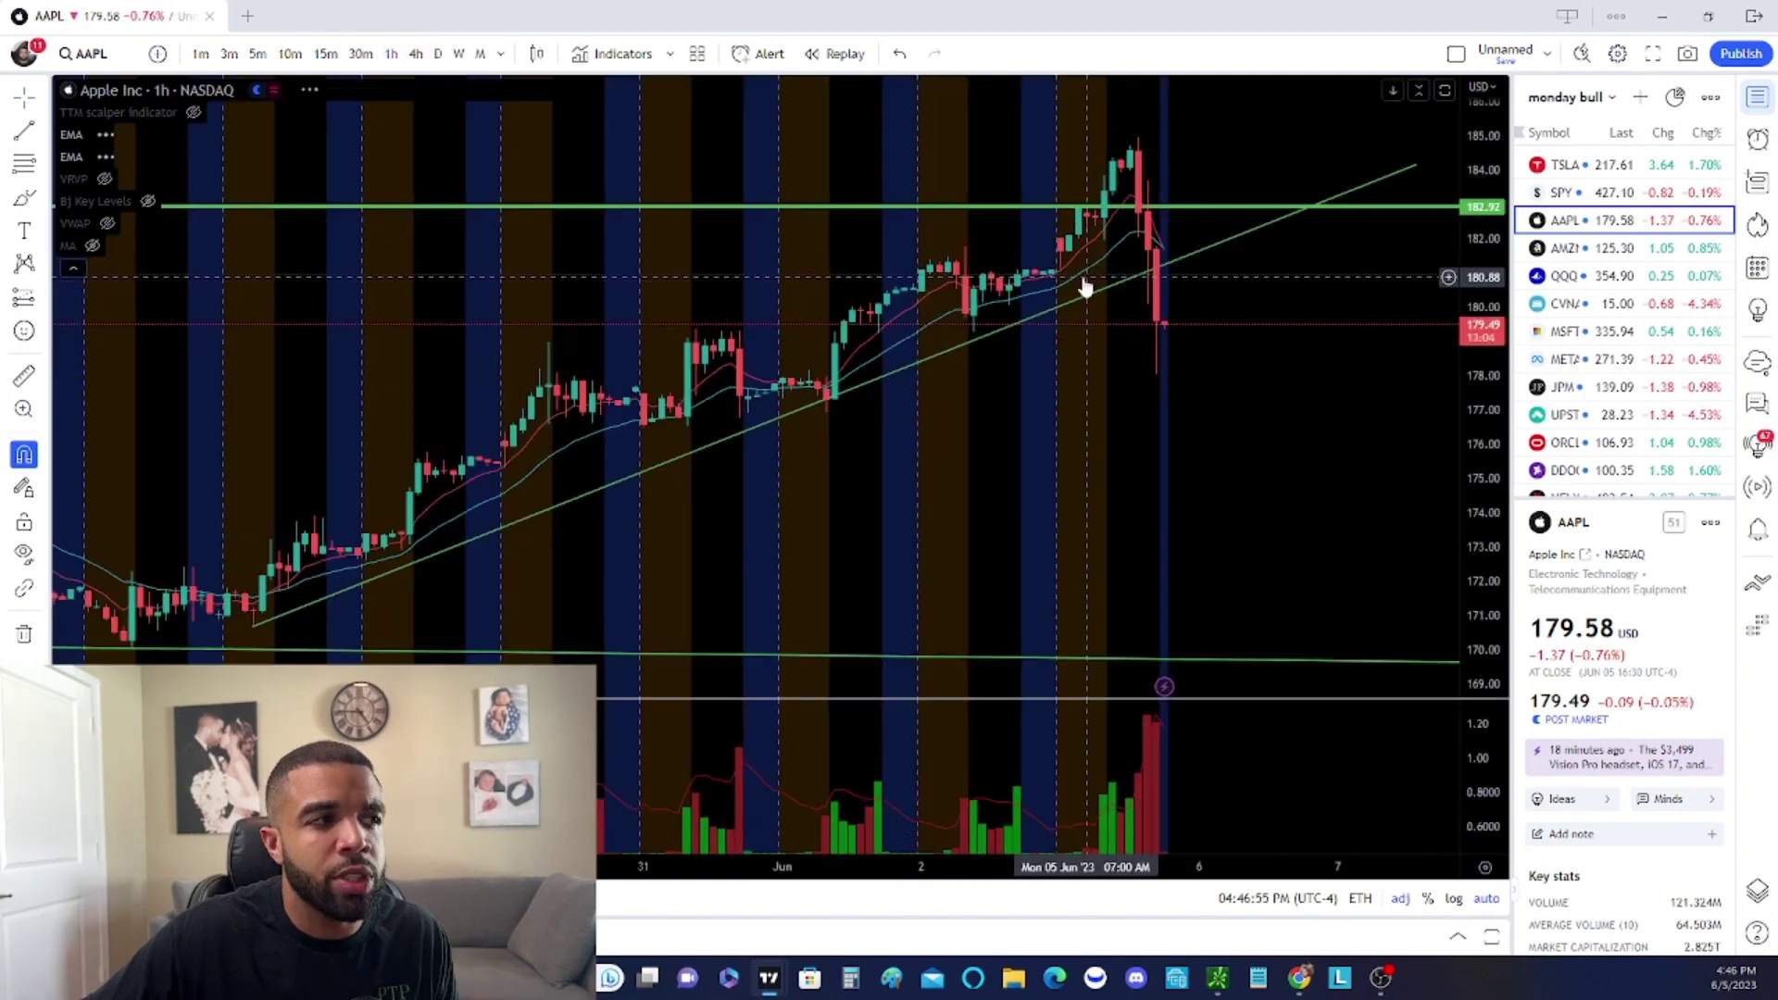
pyautogui.moveTo(1081, 286); pyautogui.dragTo(1175, 286)
pyautogui.scroll(-3, 1322, 393)
pyautogui.moveTo(1322, 393); pyautogui.dragTo(923, 400)
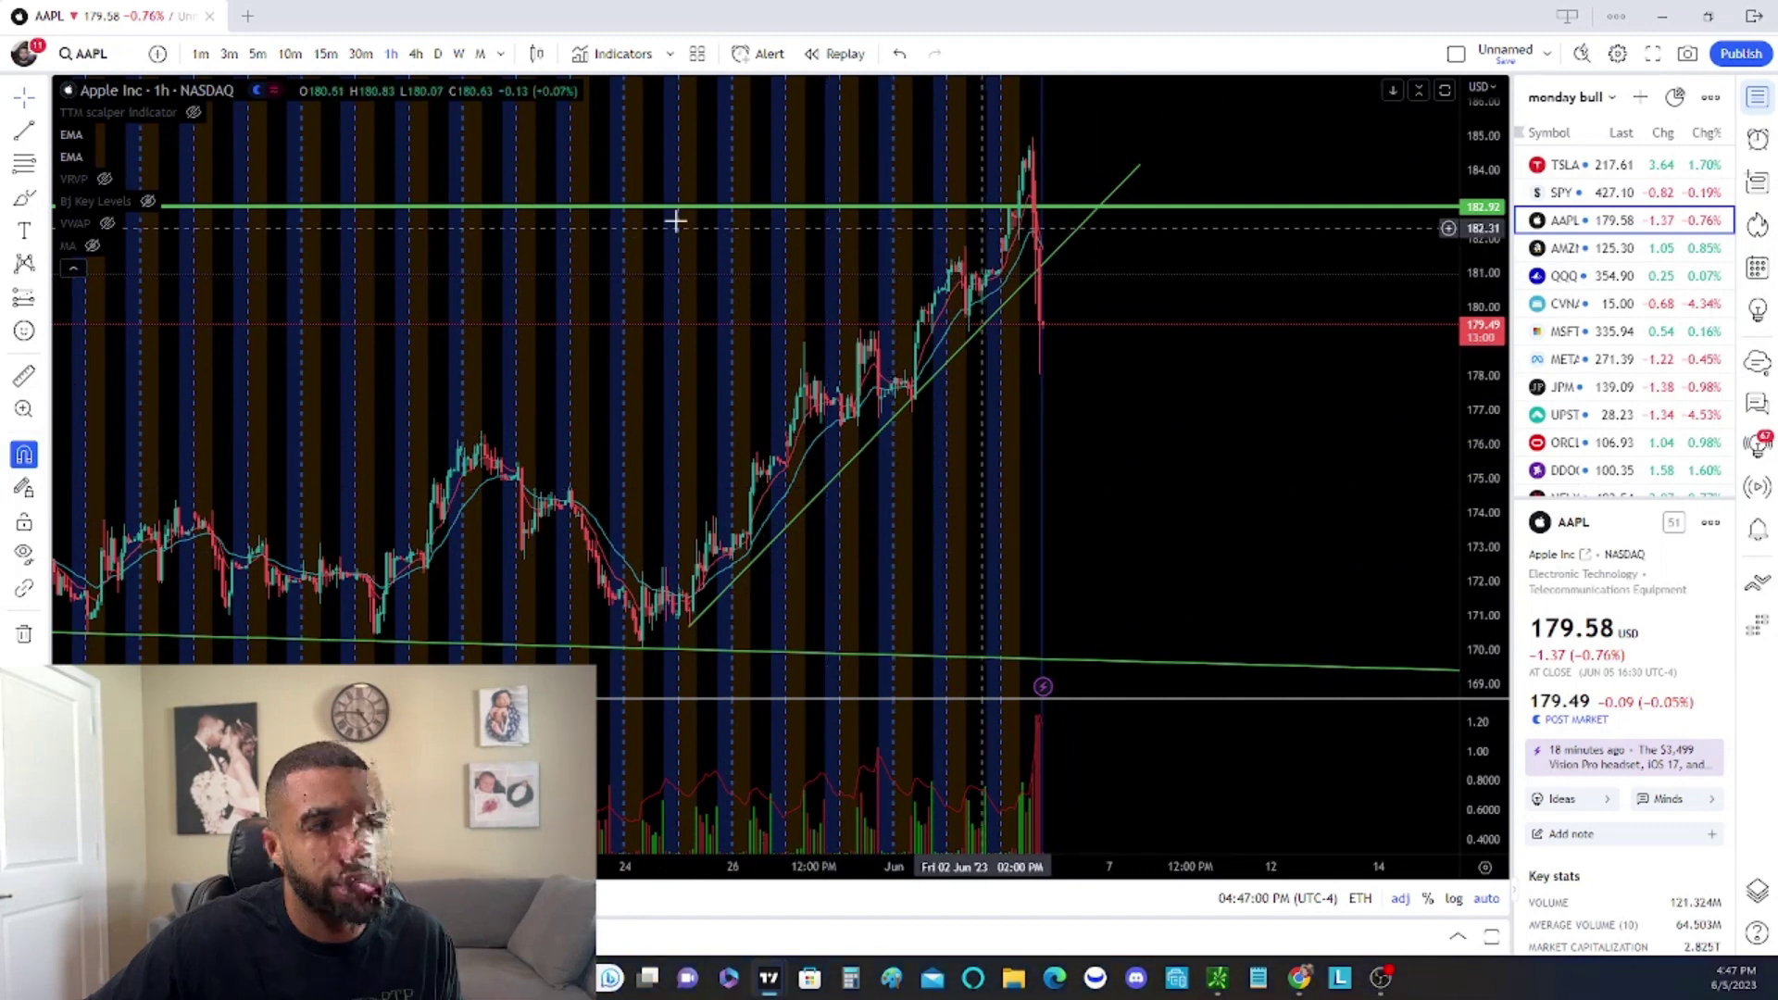
# Draw a rectangle over the June 5 drop, from 184.95 down to about 178.09, extending to about June 15
pyautogui.click(42, 131)
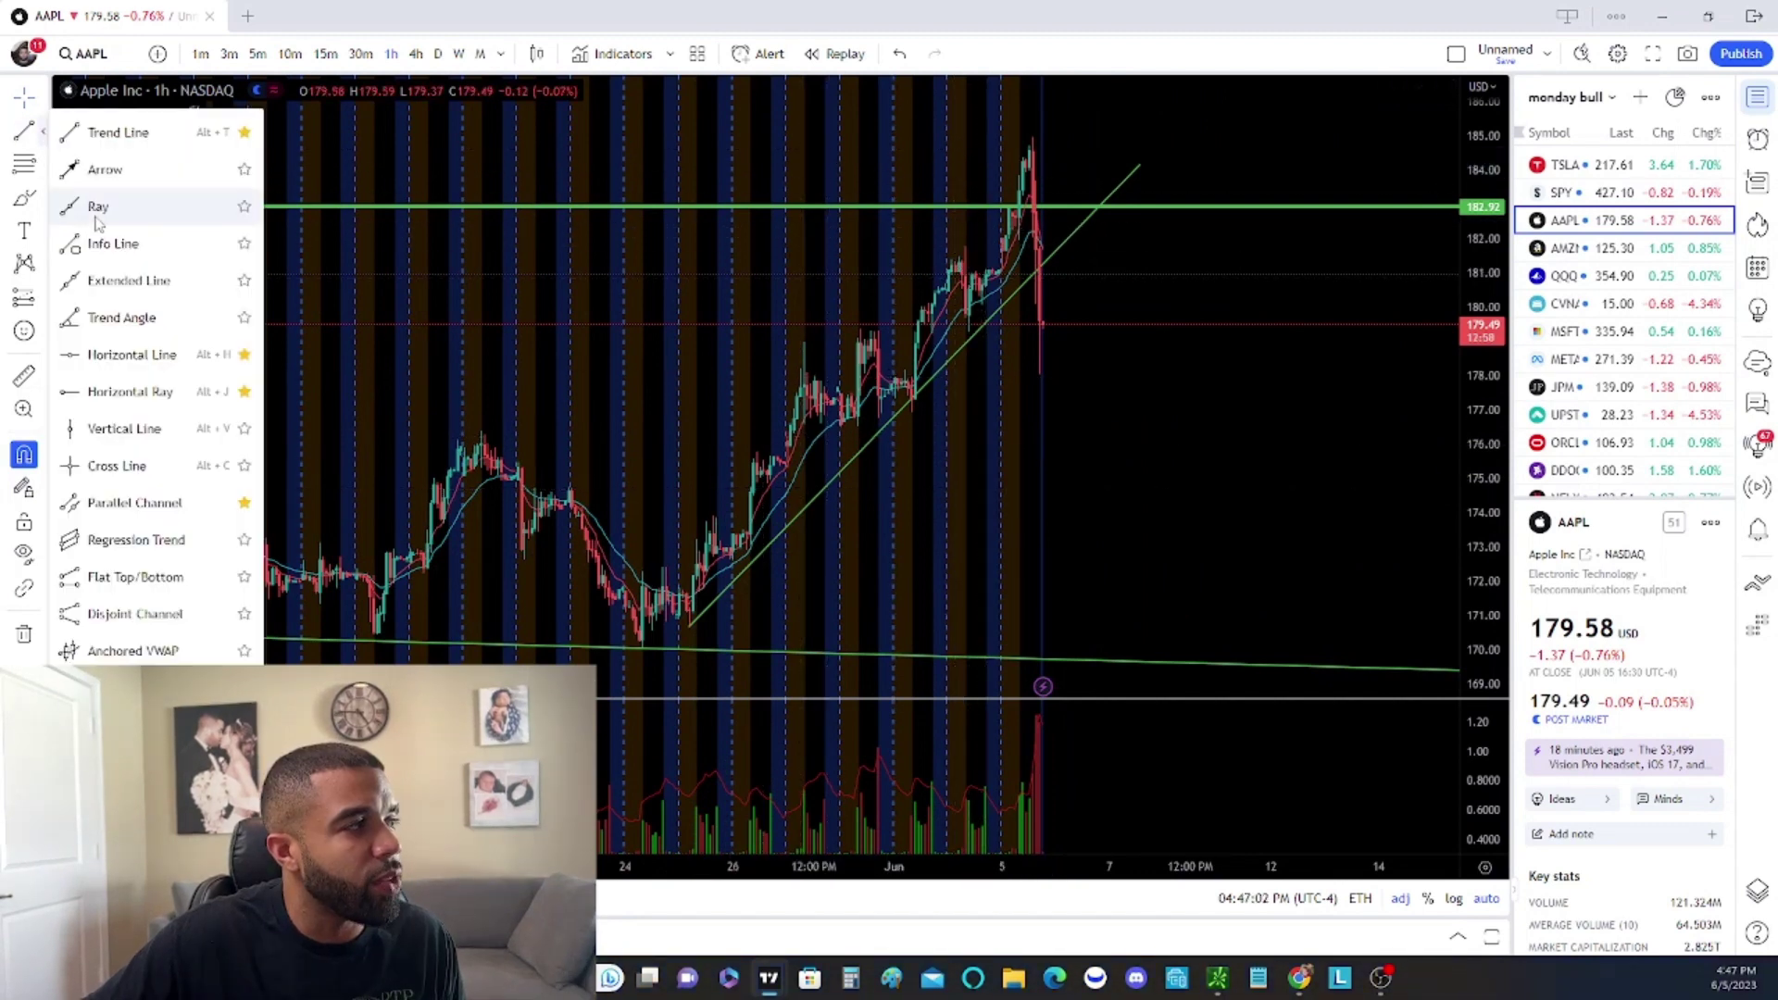
pyautogui.click(45, 164)
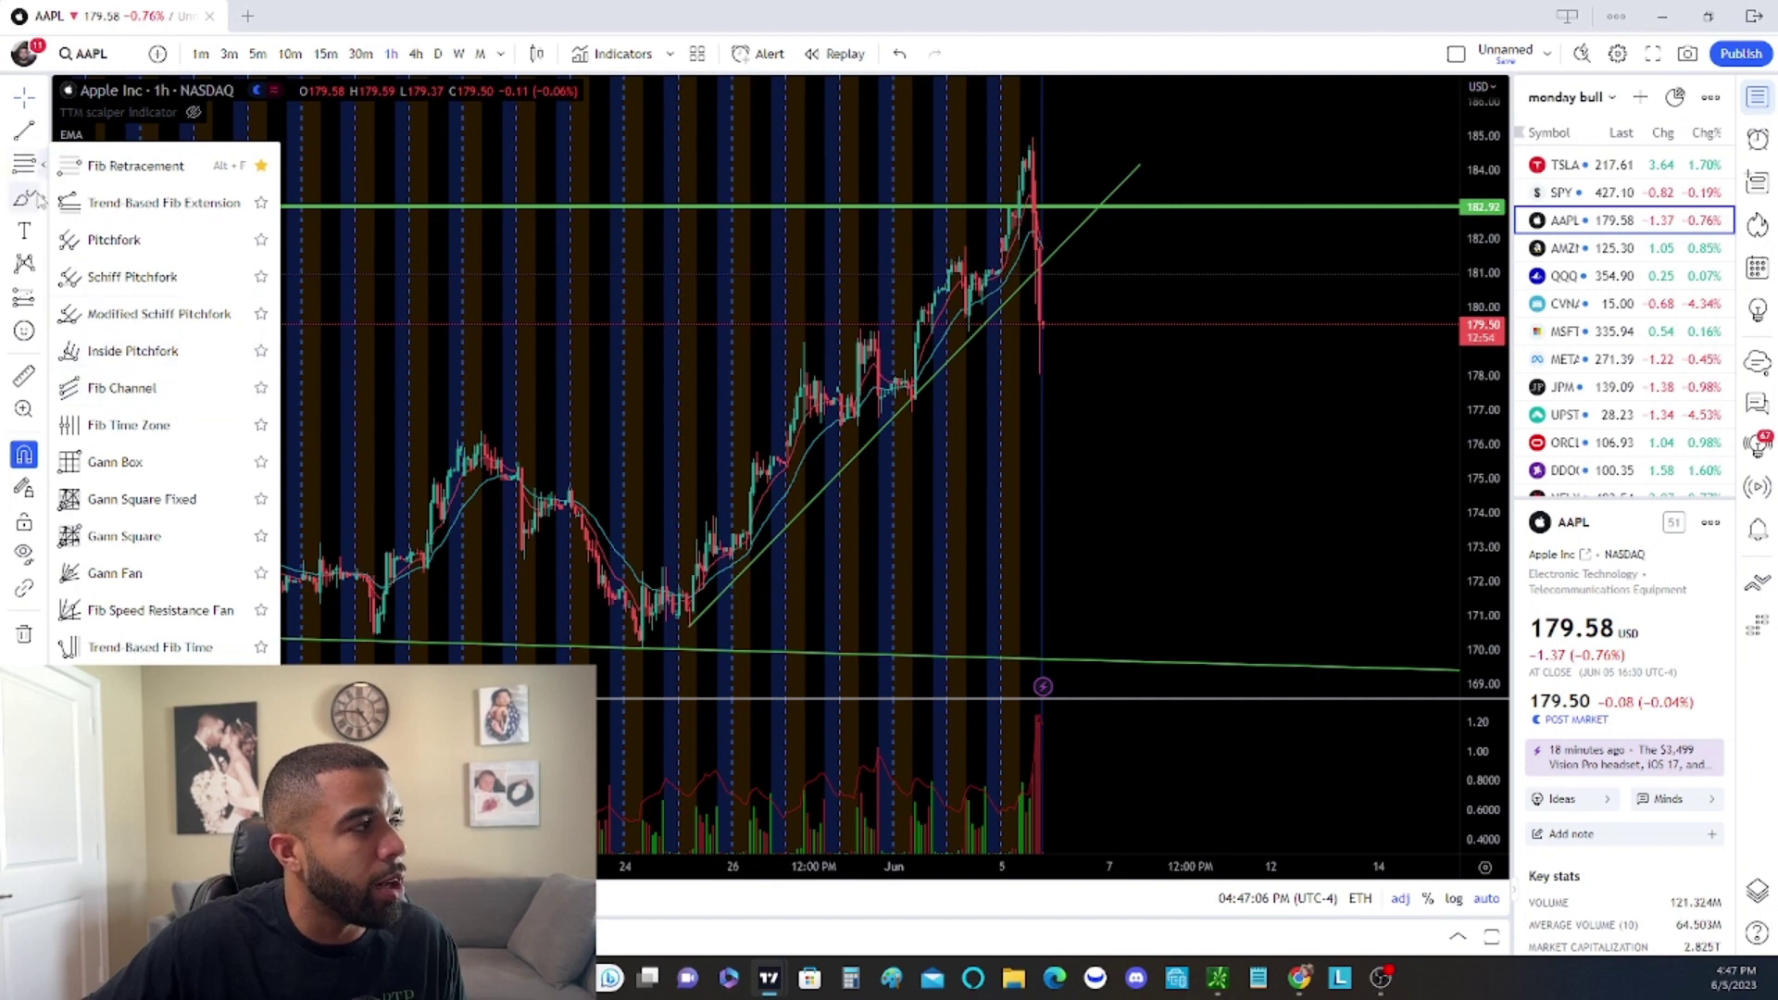
pyautogui.click(41, 199)
pyautogui.click(116, 271)
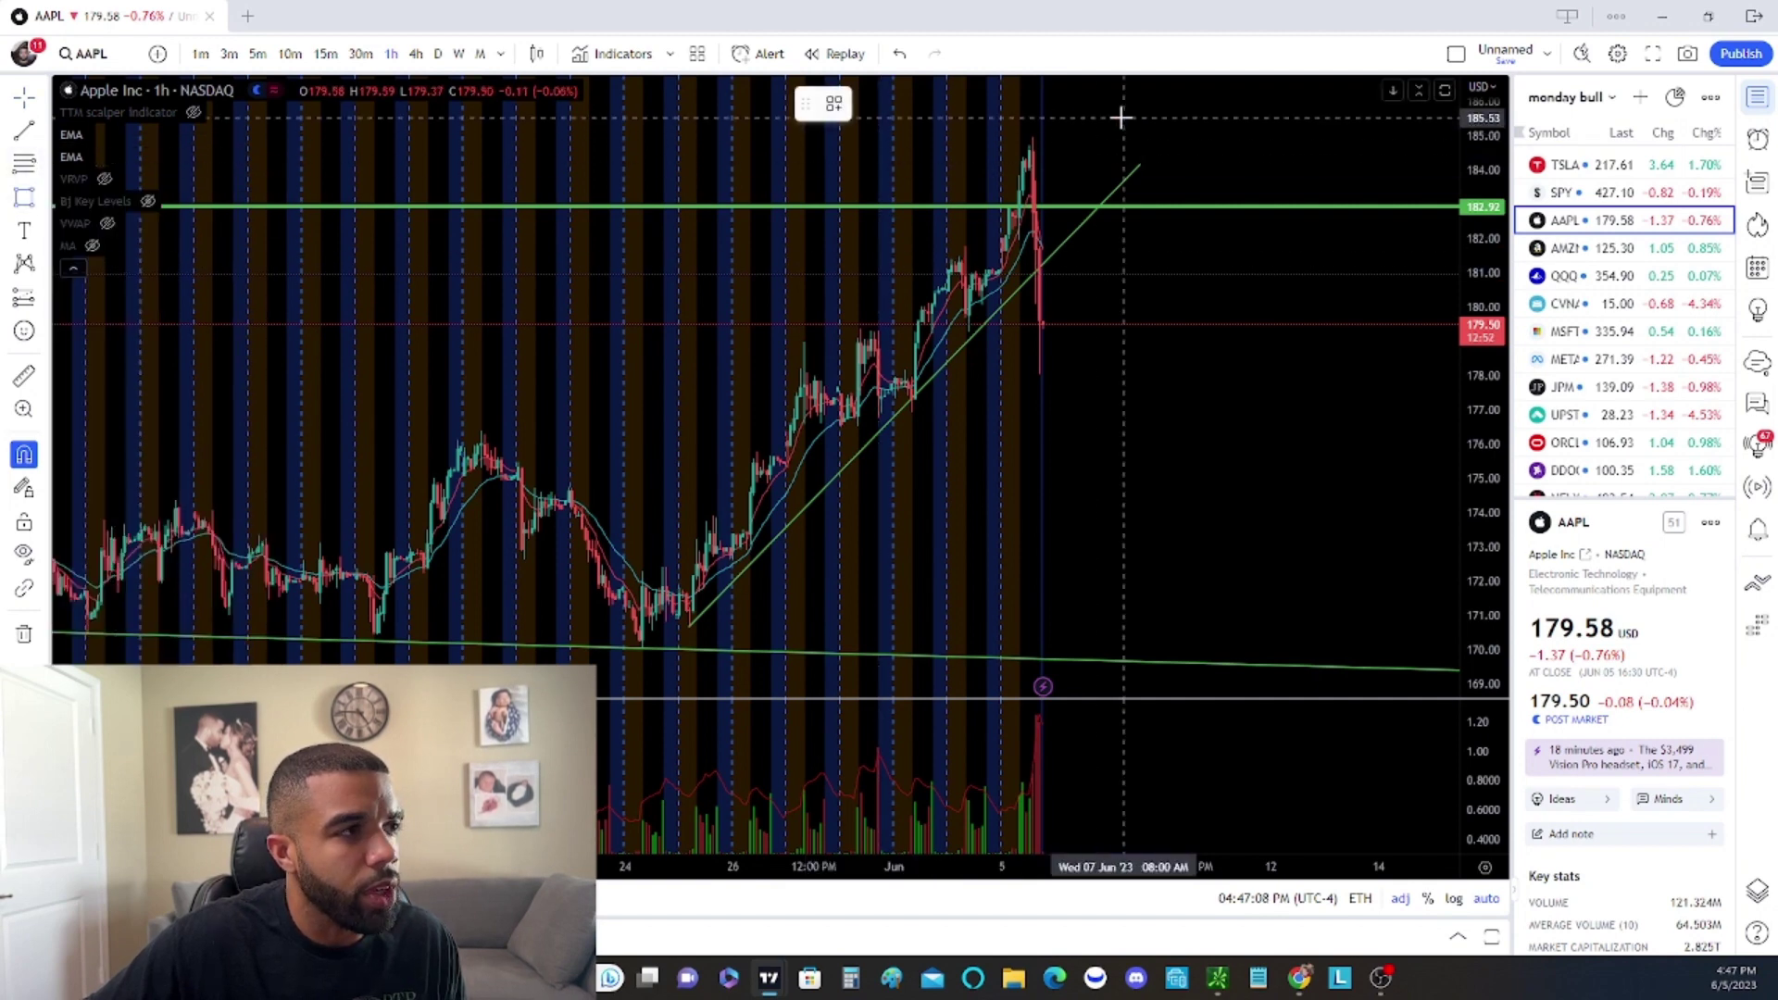
pyautogui.click(1031, 121)
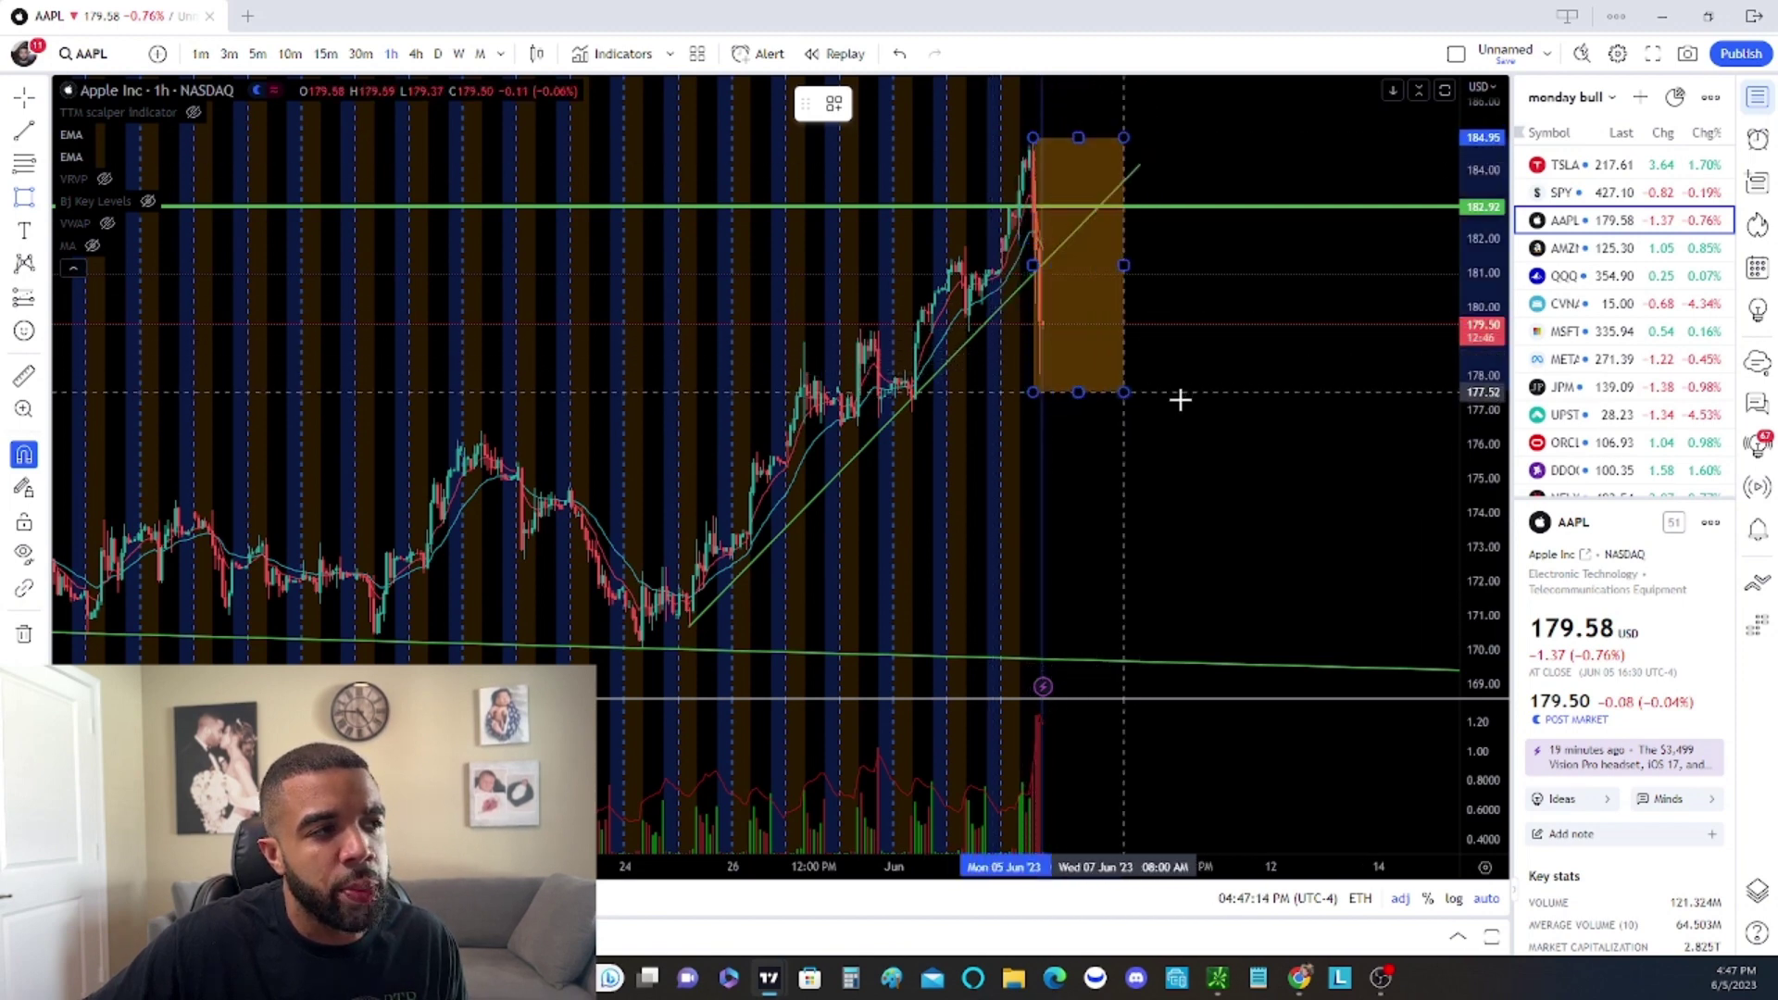
pyautogui.click(1444, 387)
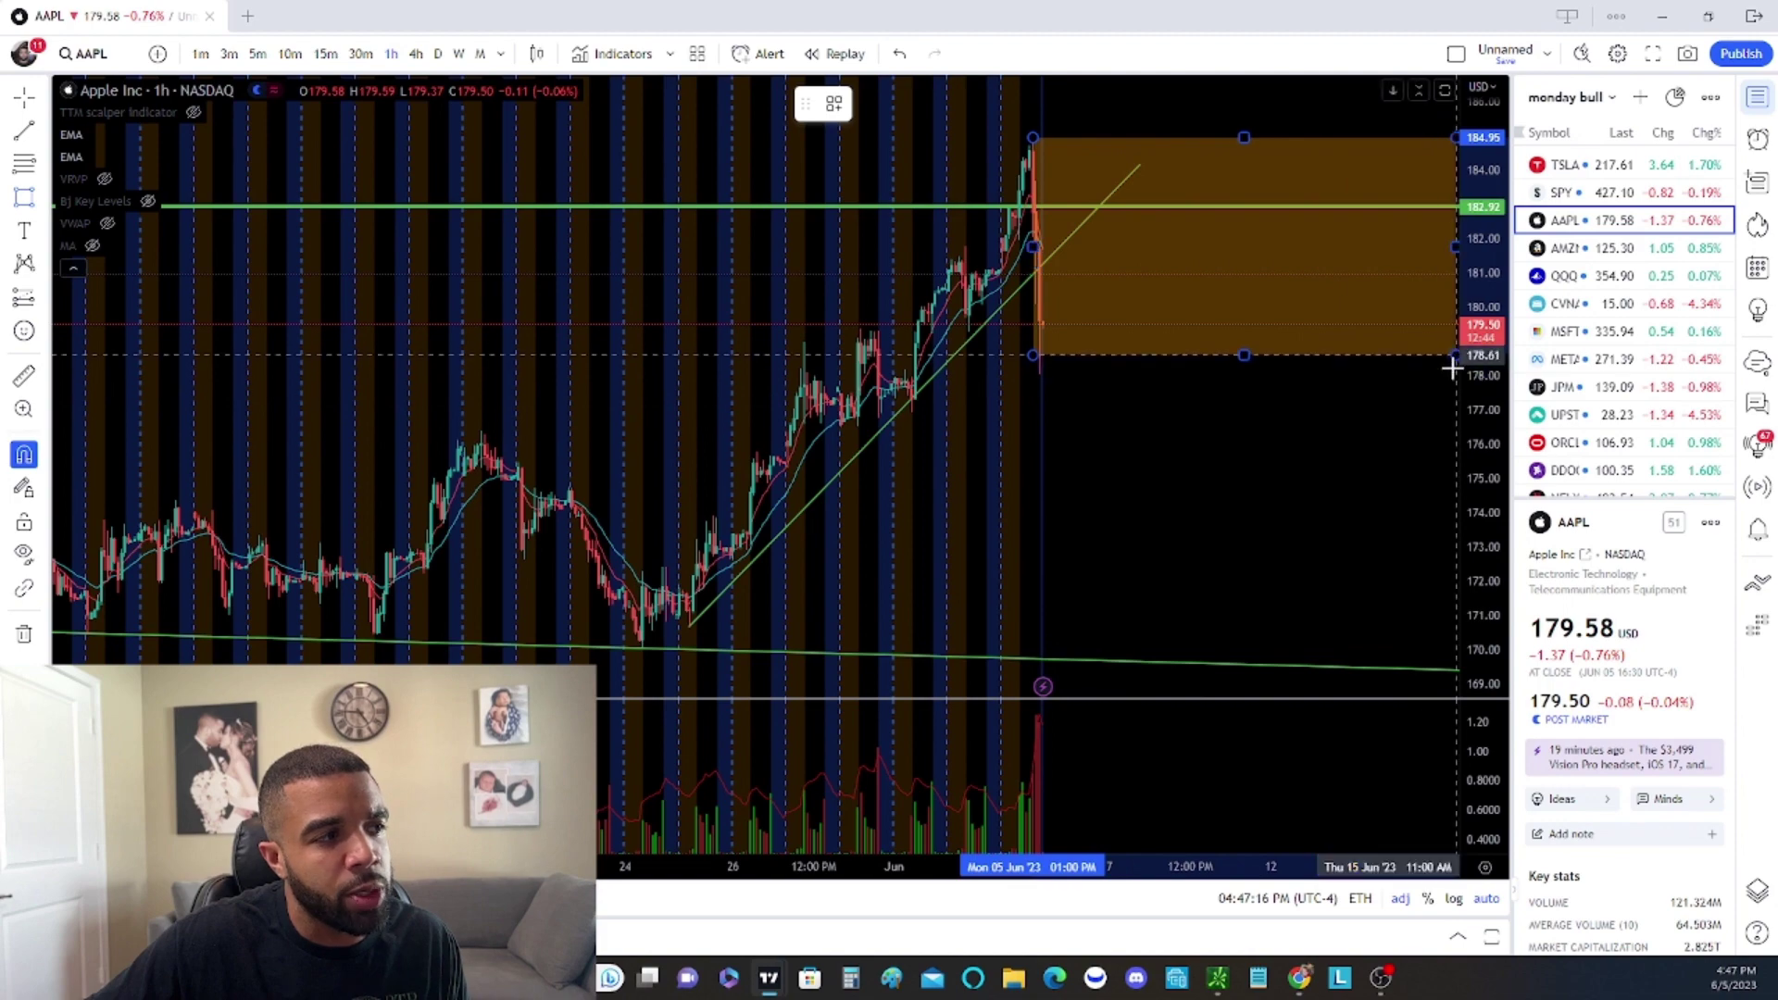
pyautogui.click(1454, 373)
pyautogui.click(1454, 372)
pyautogui.click(1134, 464)
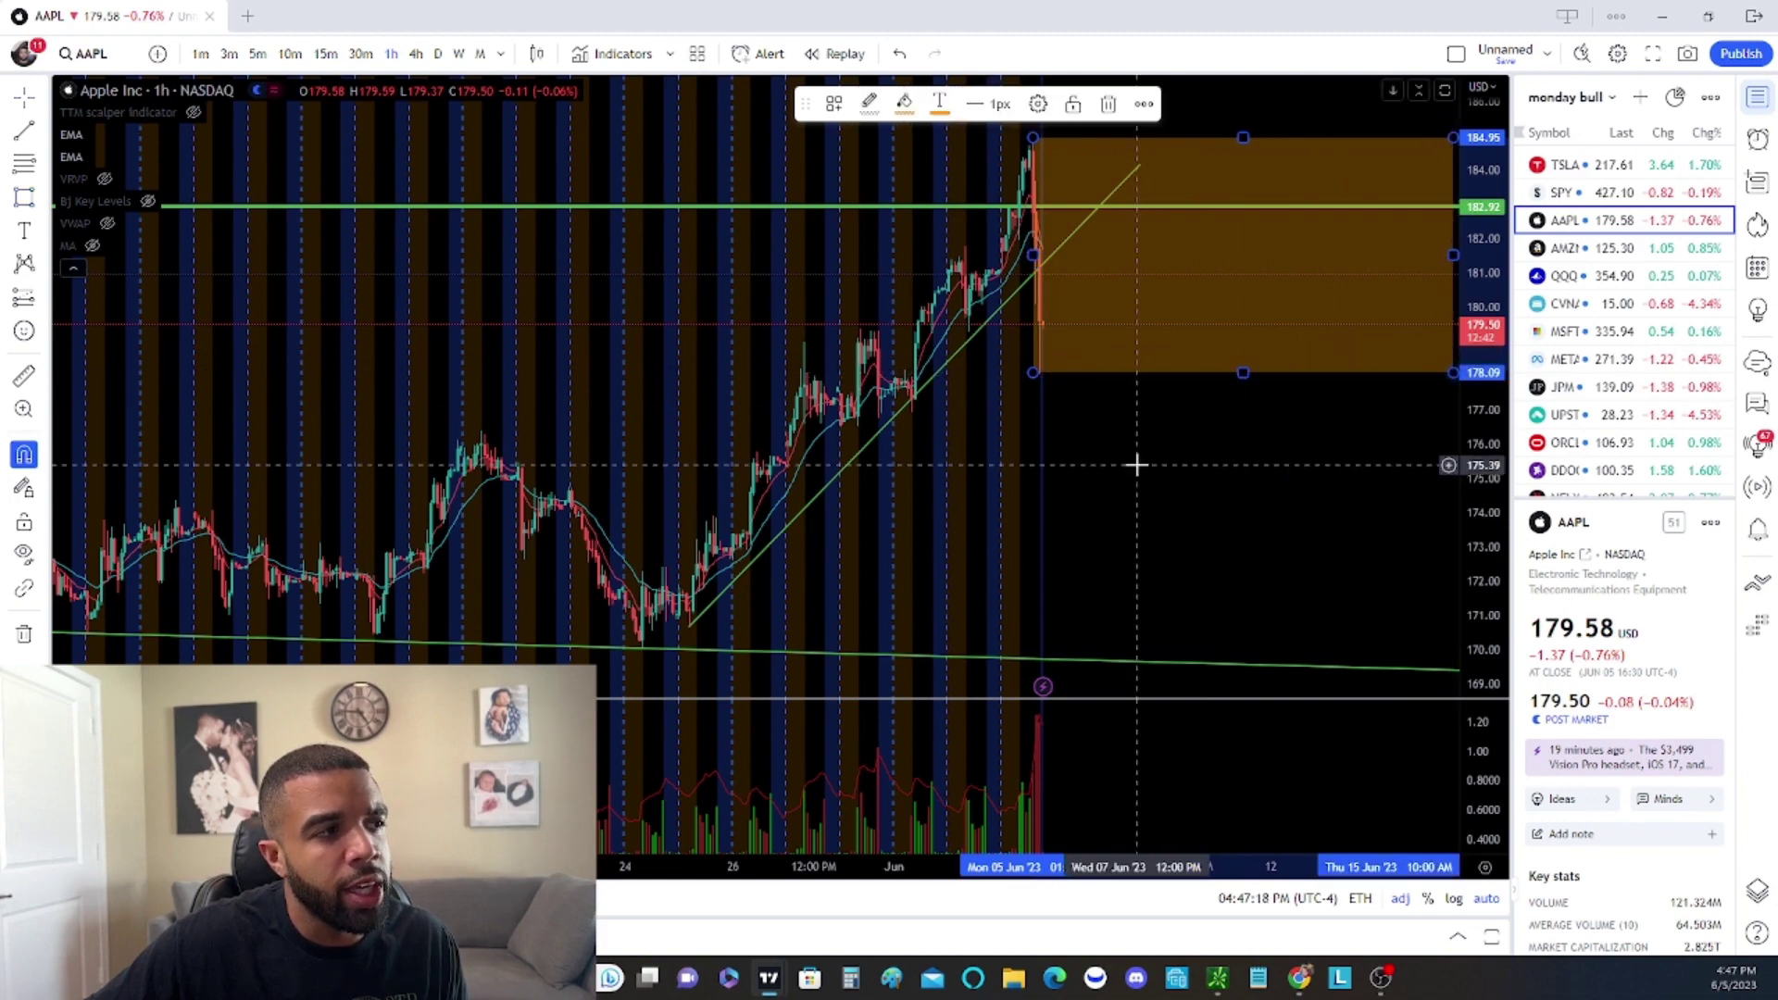
# Examine the hourly AAPL chart around the rectangle, comparing its upper and lower edges with the trendline and earlier candles
pyautogui.moveTo(1135, 464); pyautogui.dragTo(834, 369)
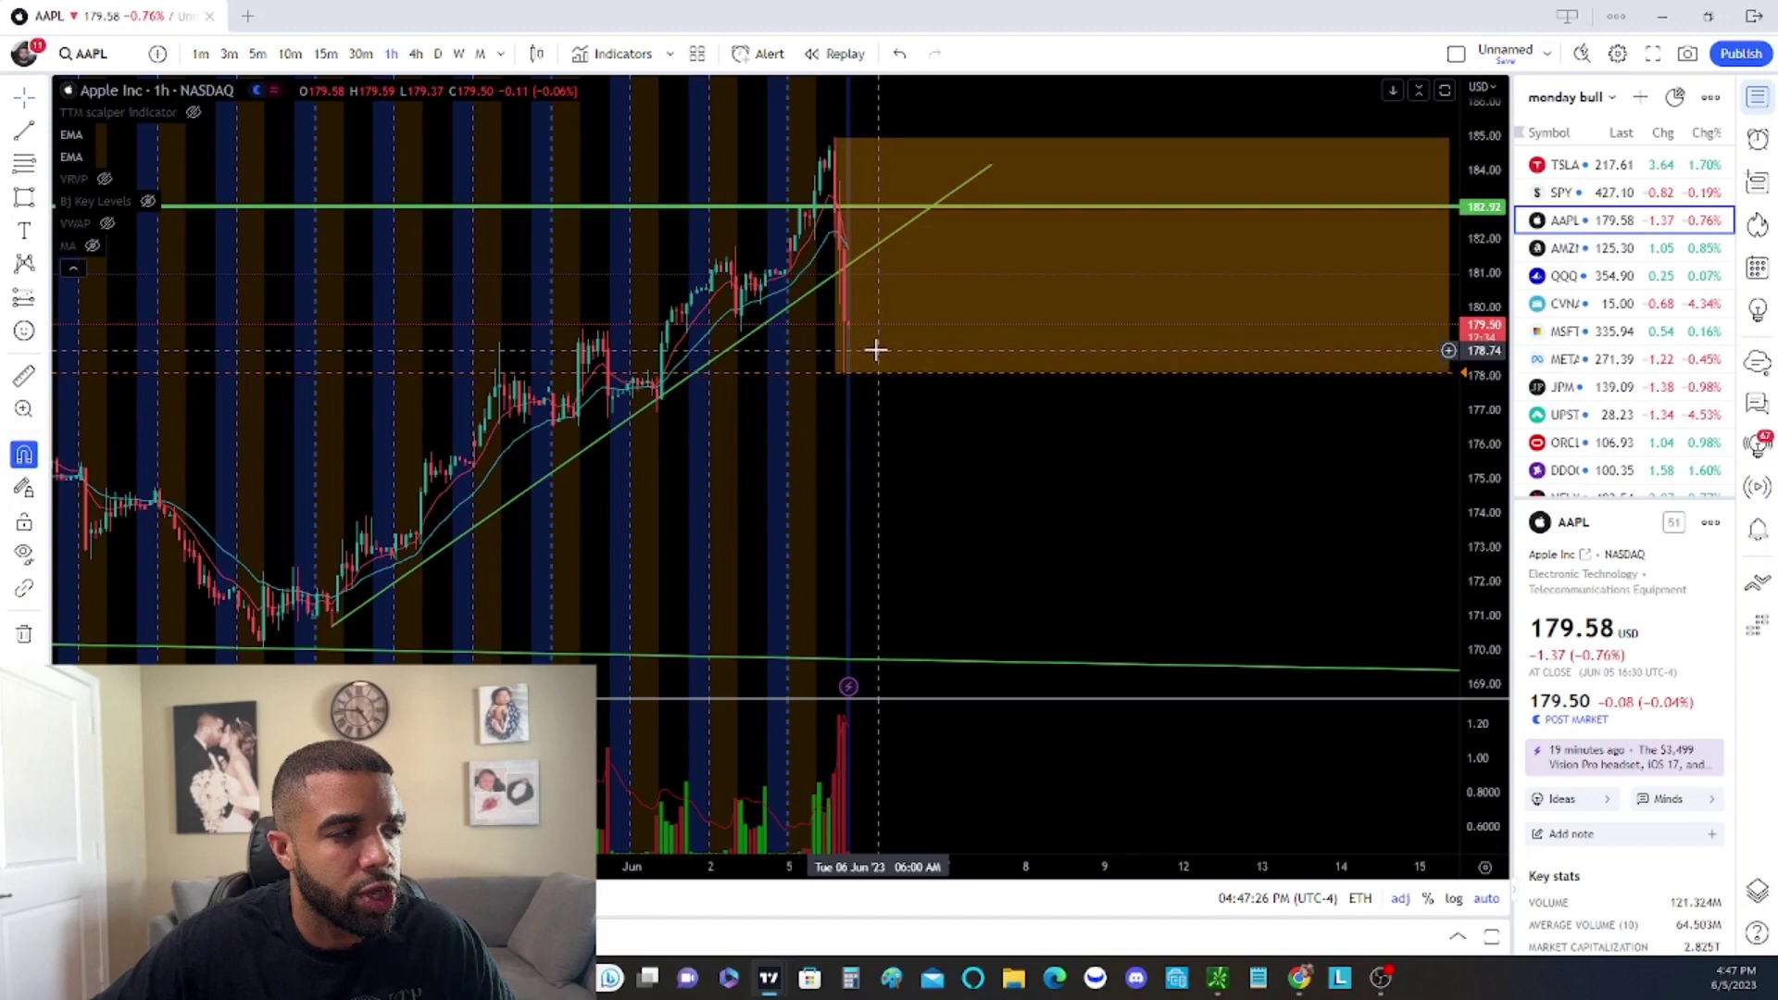
pyautogui.scroll(3, 778, 424)
pyautogui.hscroll(-3, 954, 408)
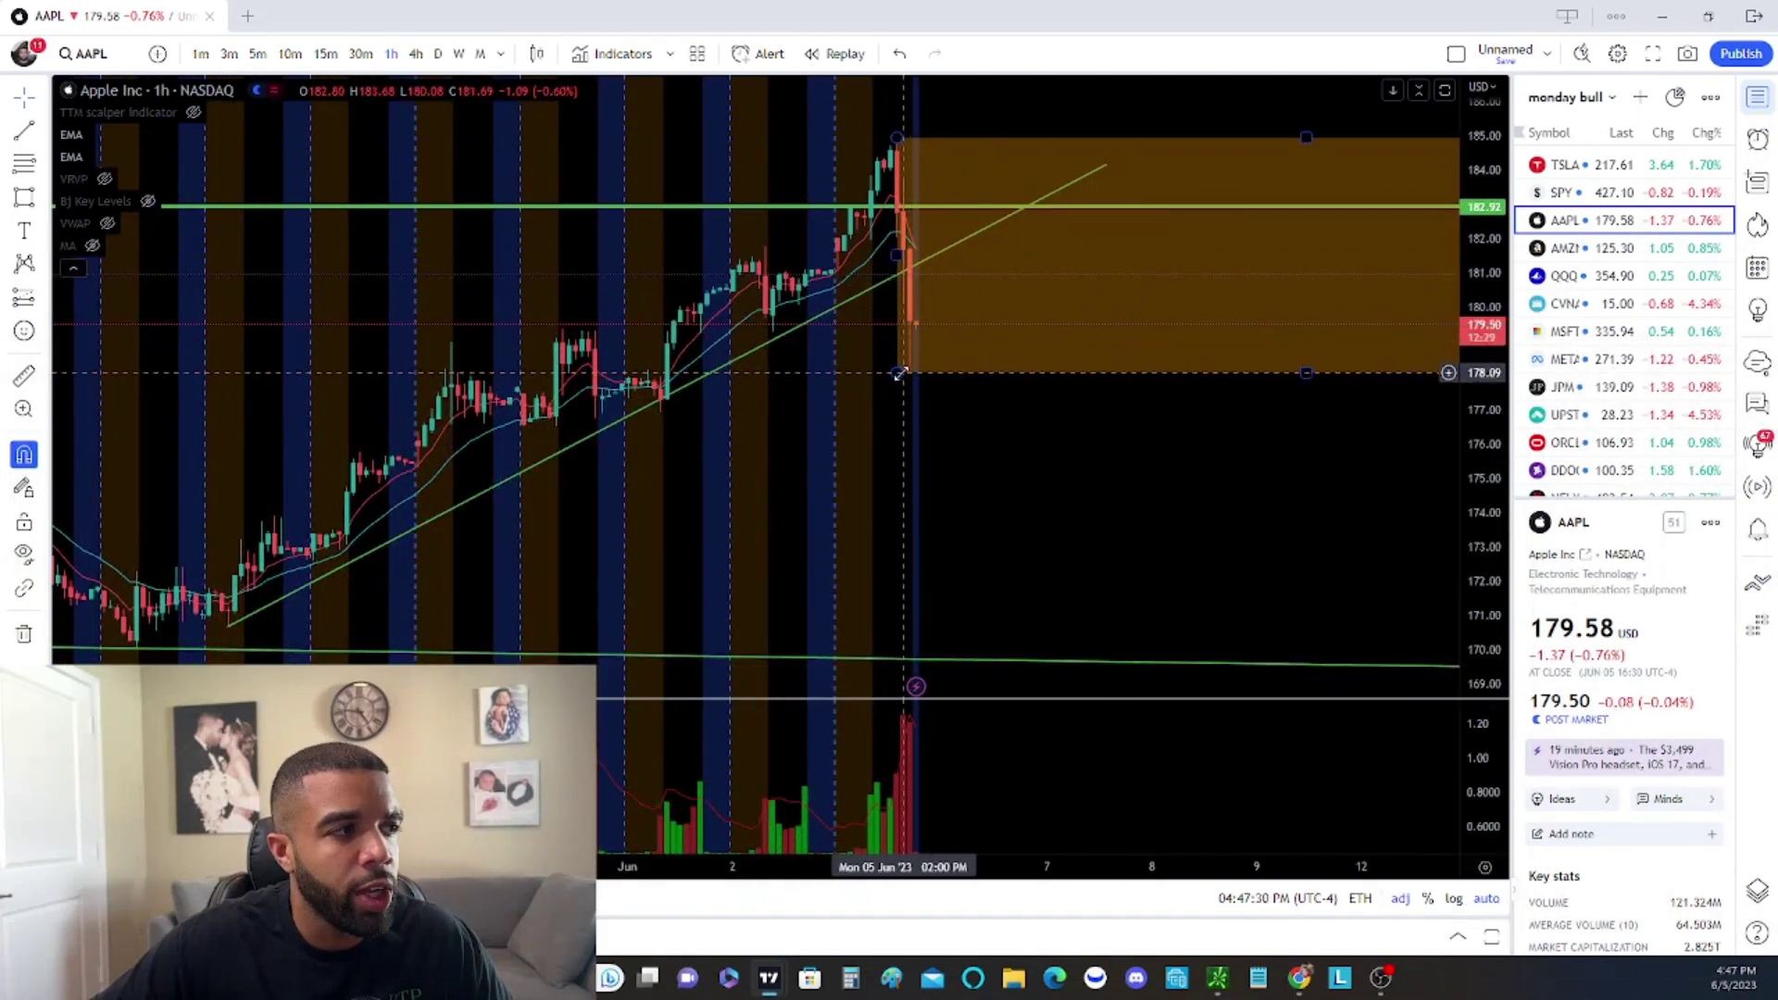
pyautogui.scroll(3, 809, 319)
pyautogui.scroll(-10, 850, 355)
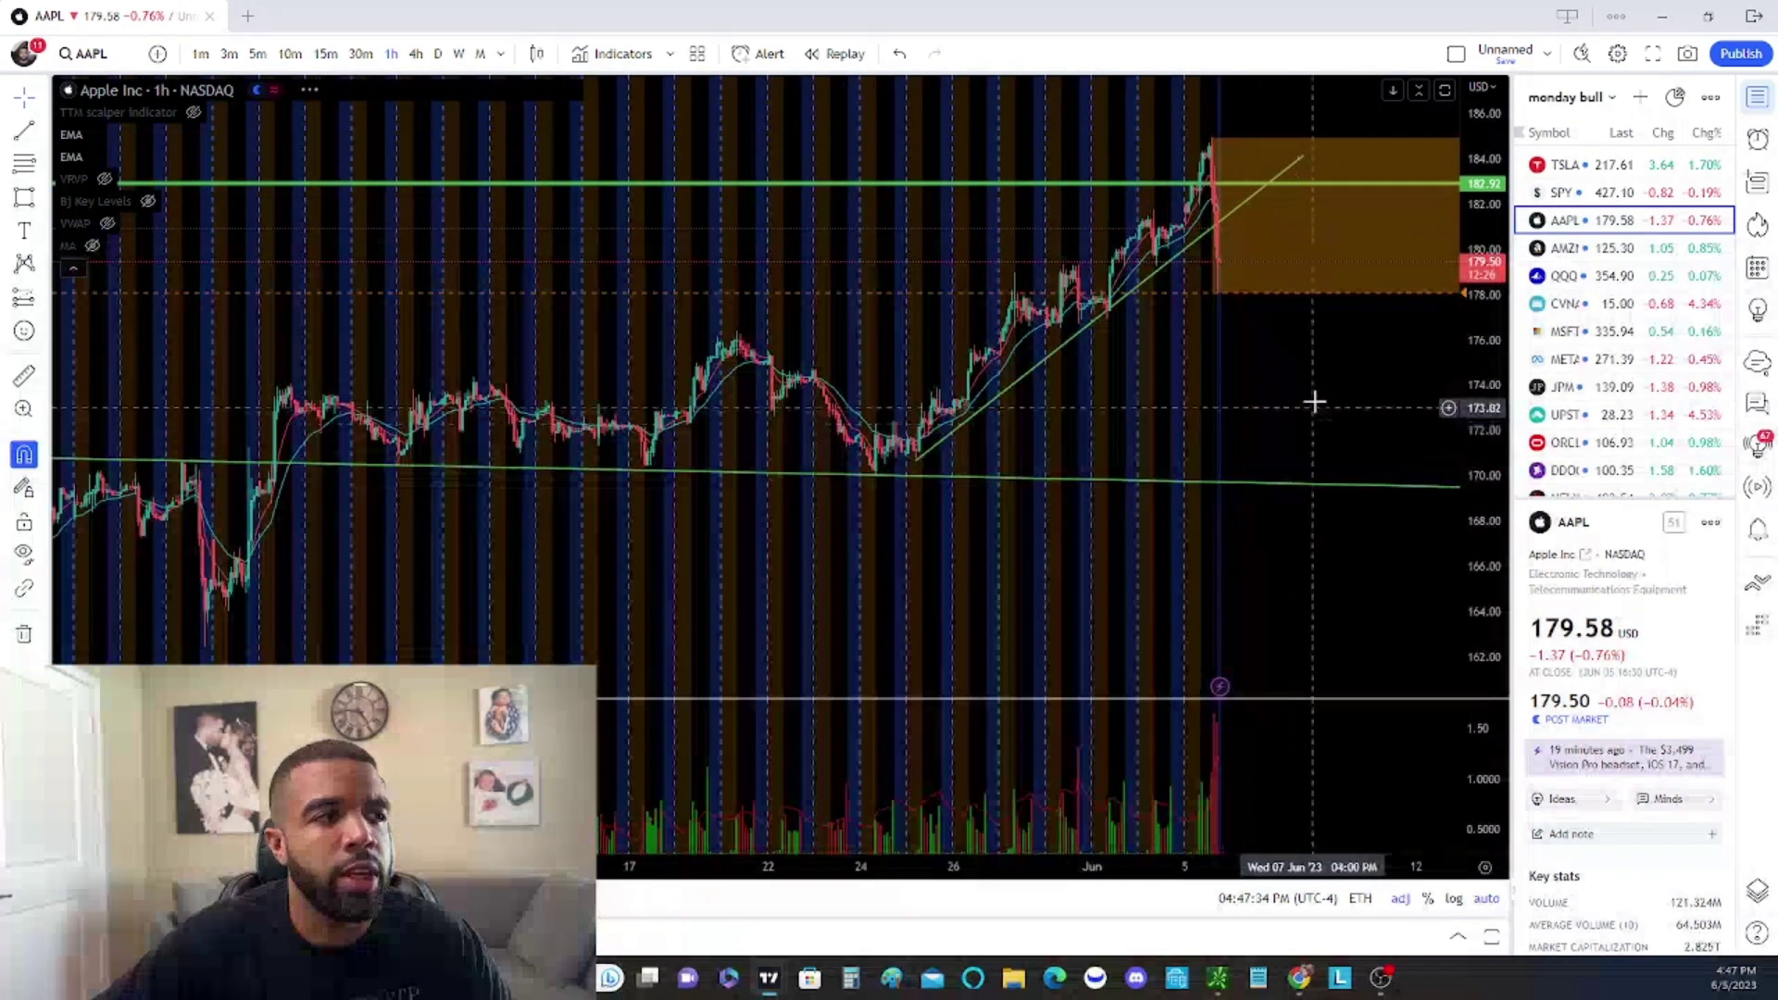
pyautogui.scroll(6, 905, 345)
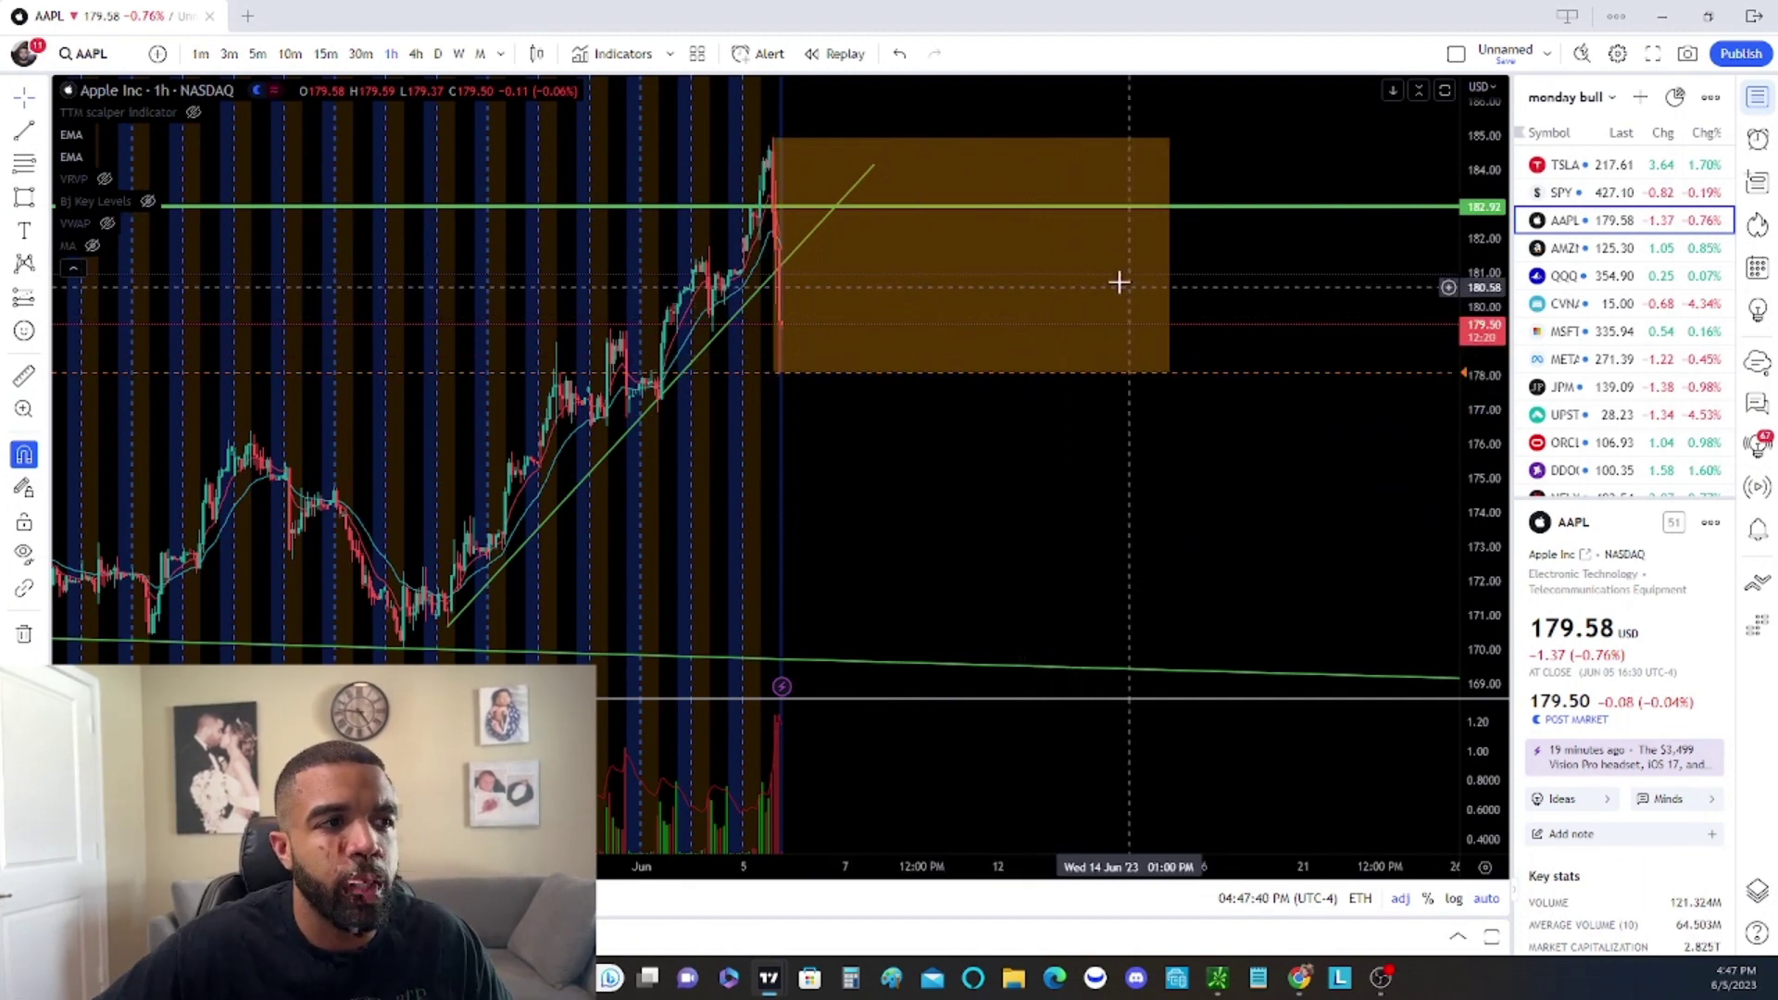
pyautogui.click(1027, 266)
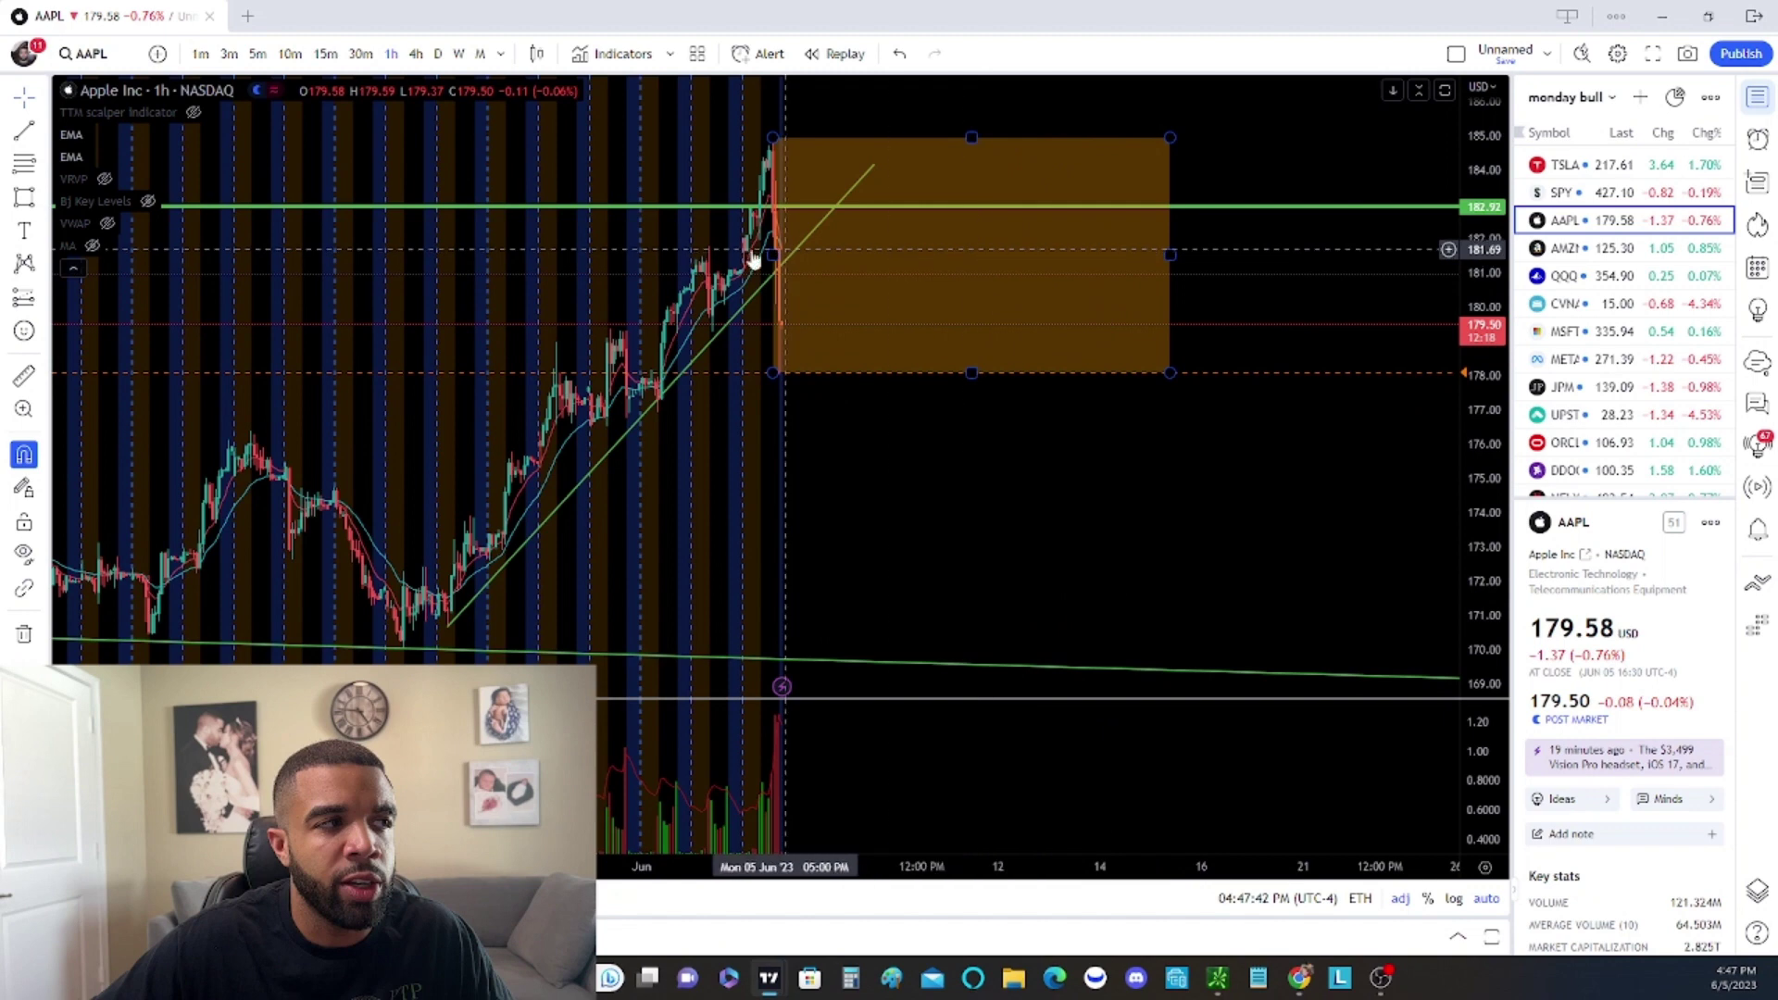
pyautogui.click(746, 286)
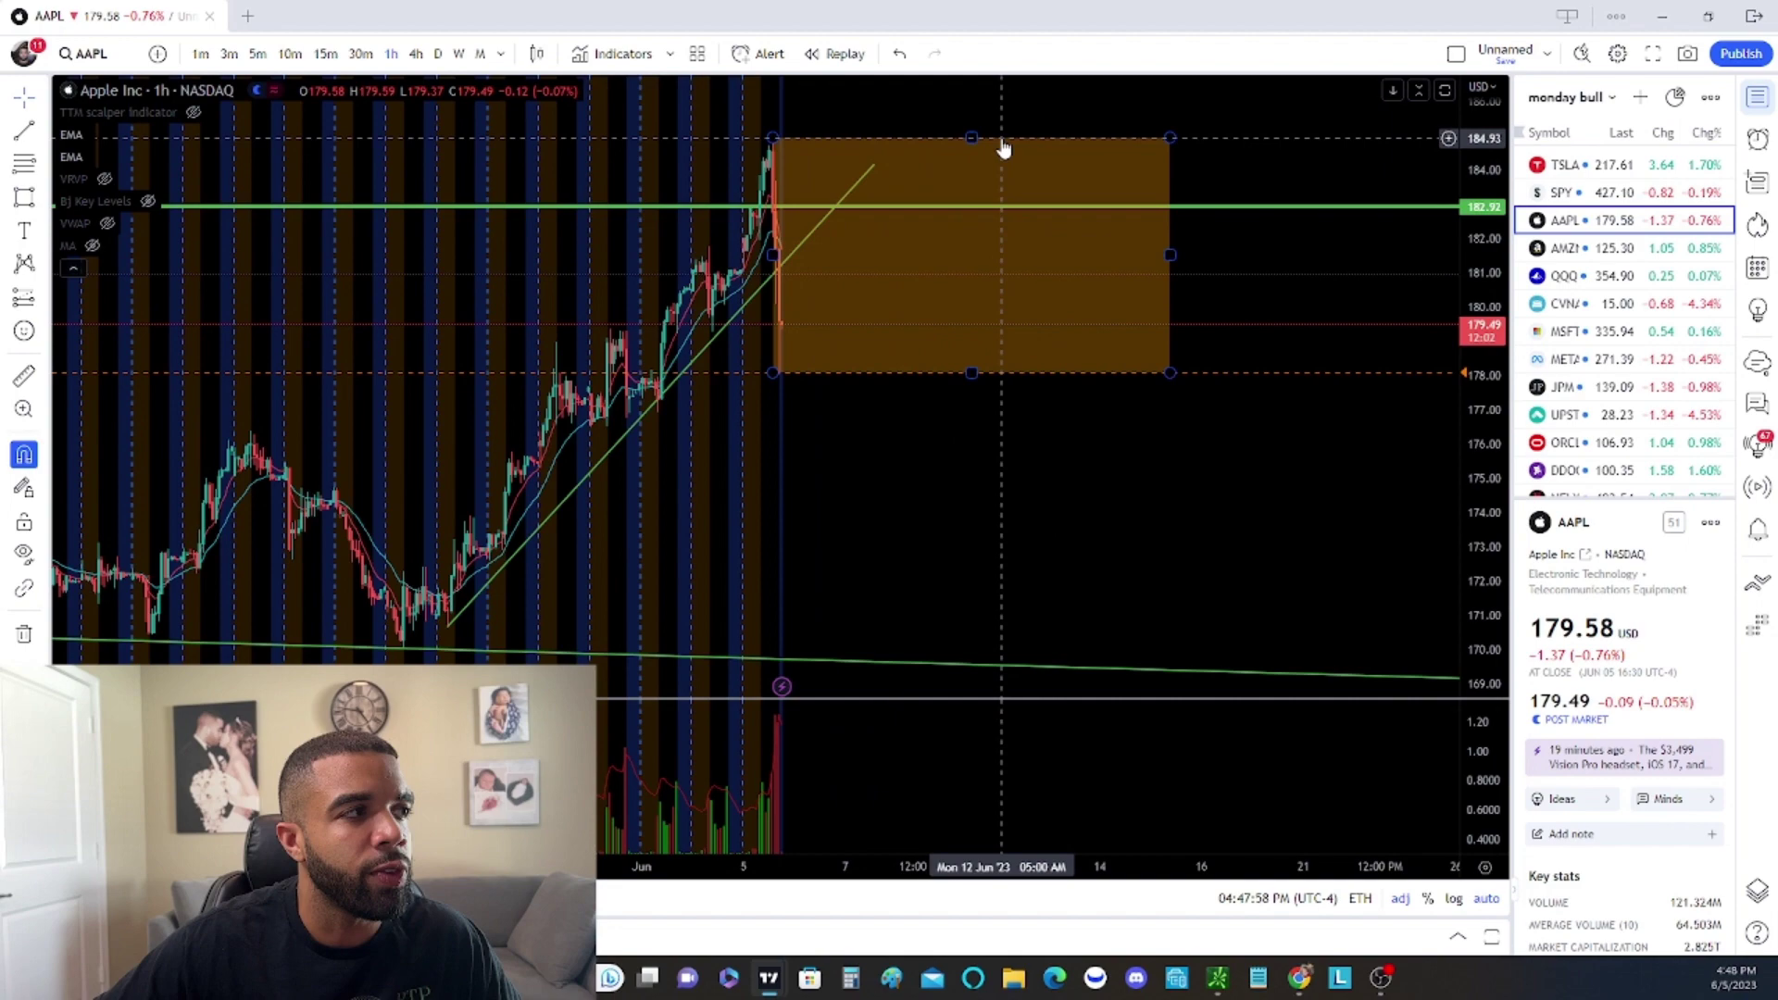
pyautogui.scroll(2, 1056, 148)
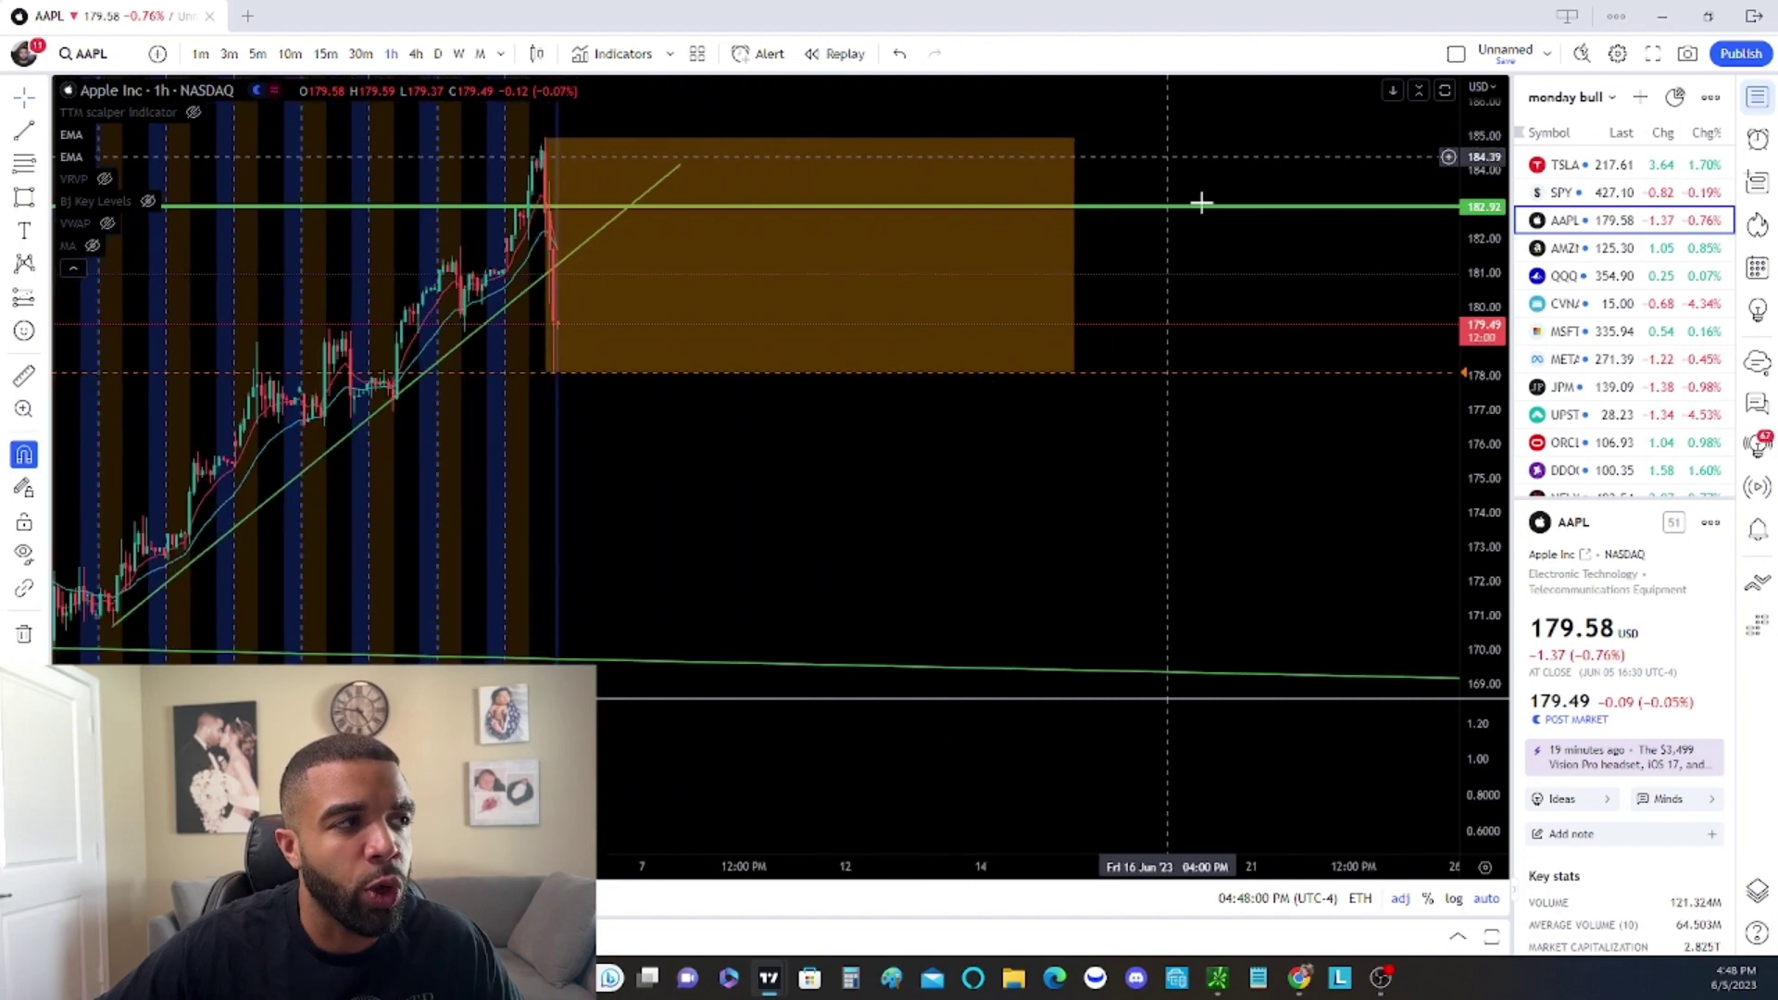
pyautogui.moveTo(1198, 198); pyautogui.dragTo(1408, 302)
pyautogui.moveTo(1490, 215); pyautogui.dragTo(1487, 278)
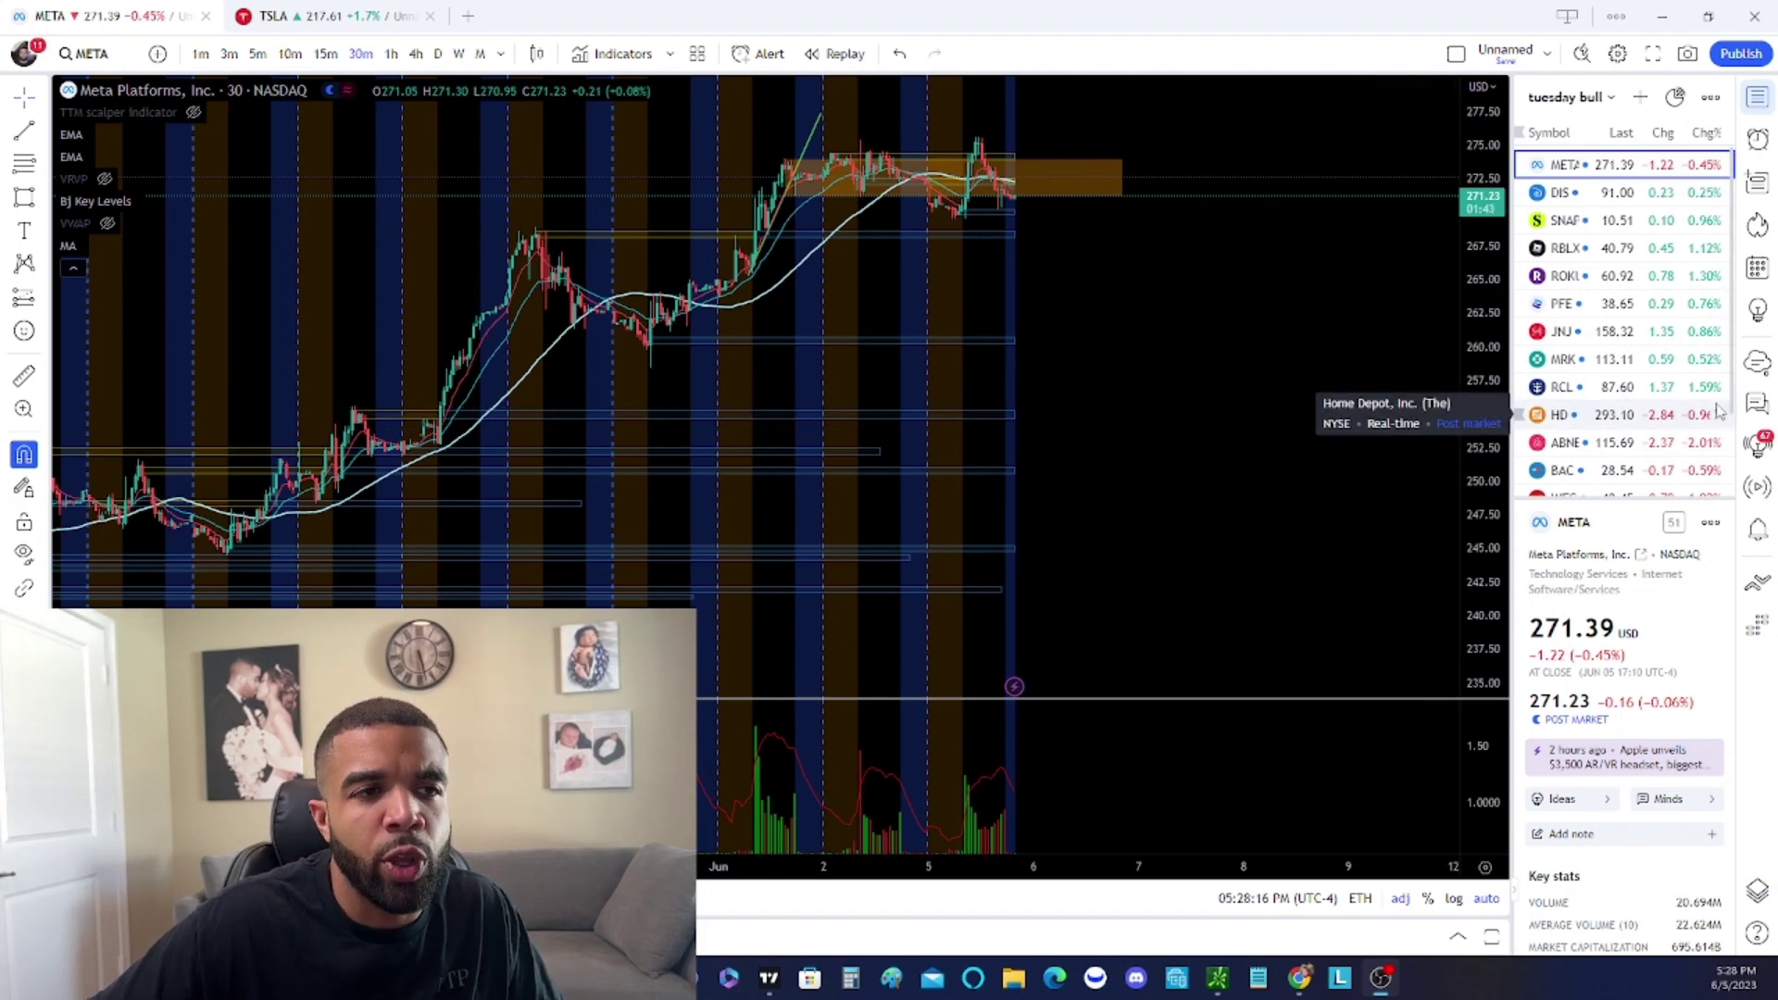
# Review META's 30-minute chart and the symbols in the tuesday bull watchlist
pyautogui.scroll(3, 1450, 349)
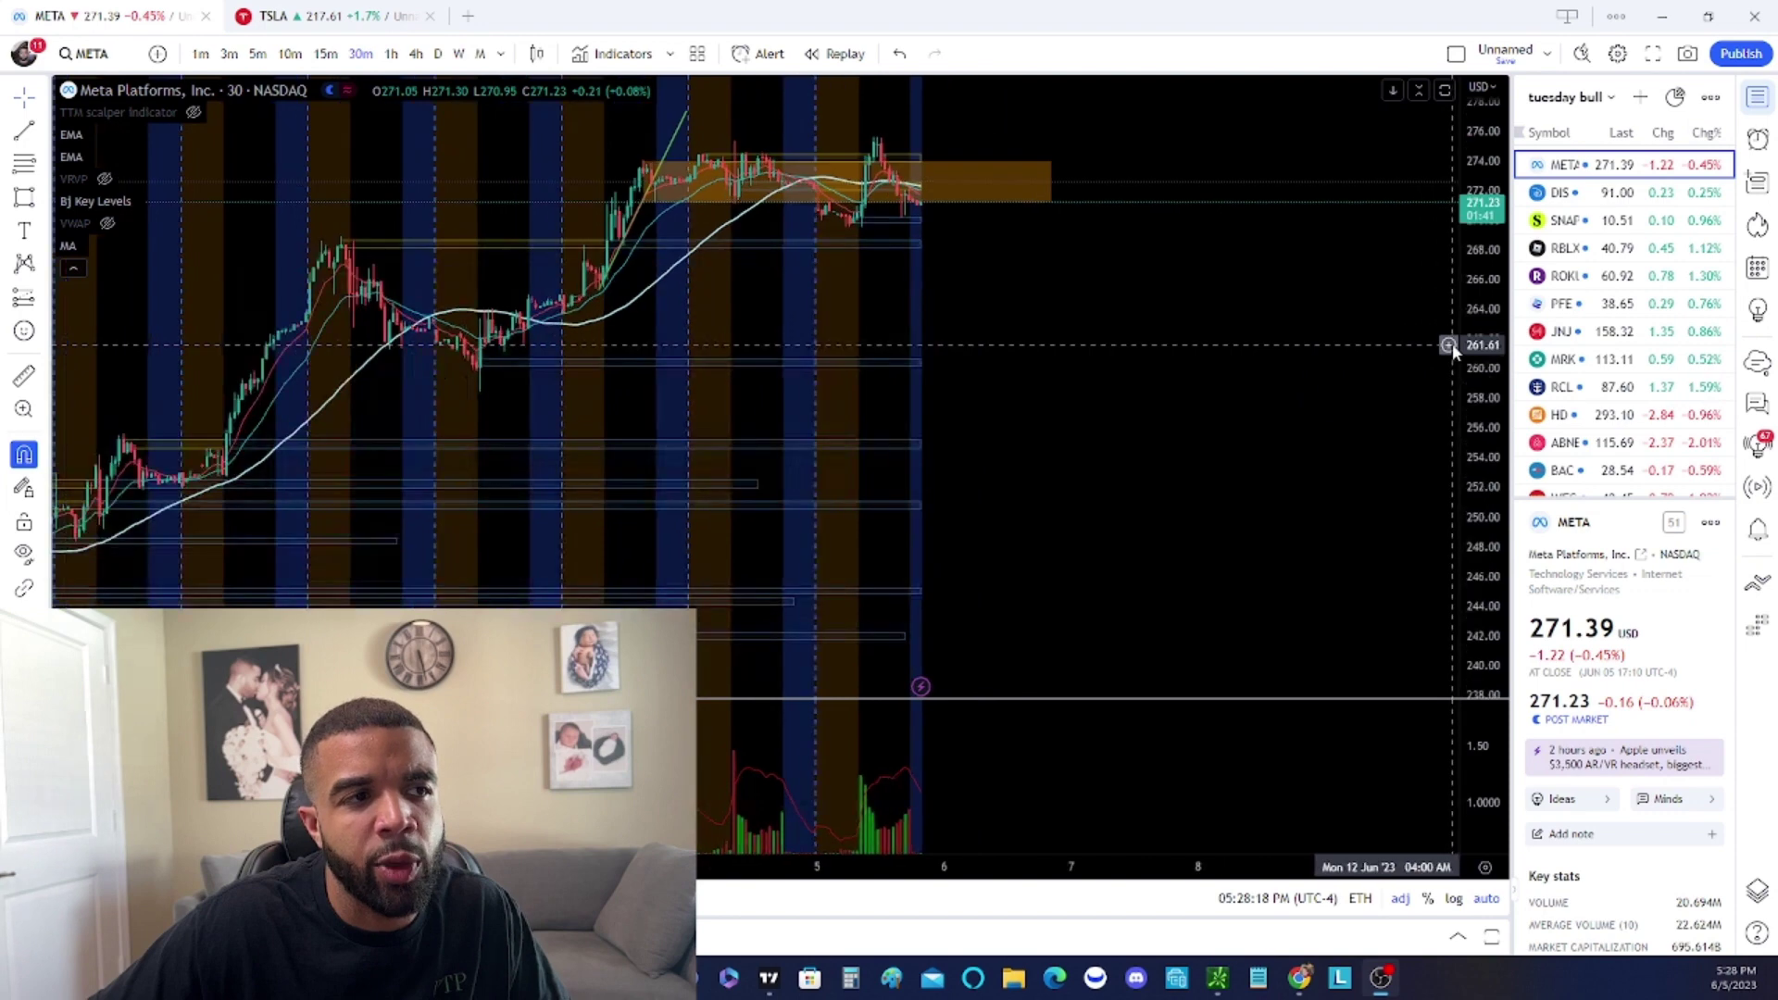
pyautogui.scroll(-1, 1449, 350)
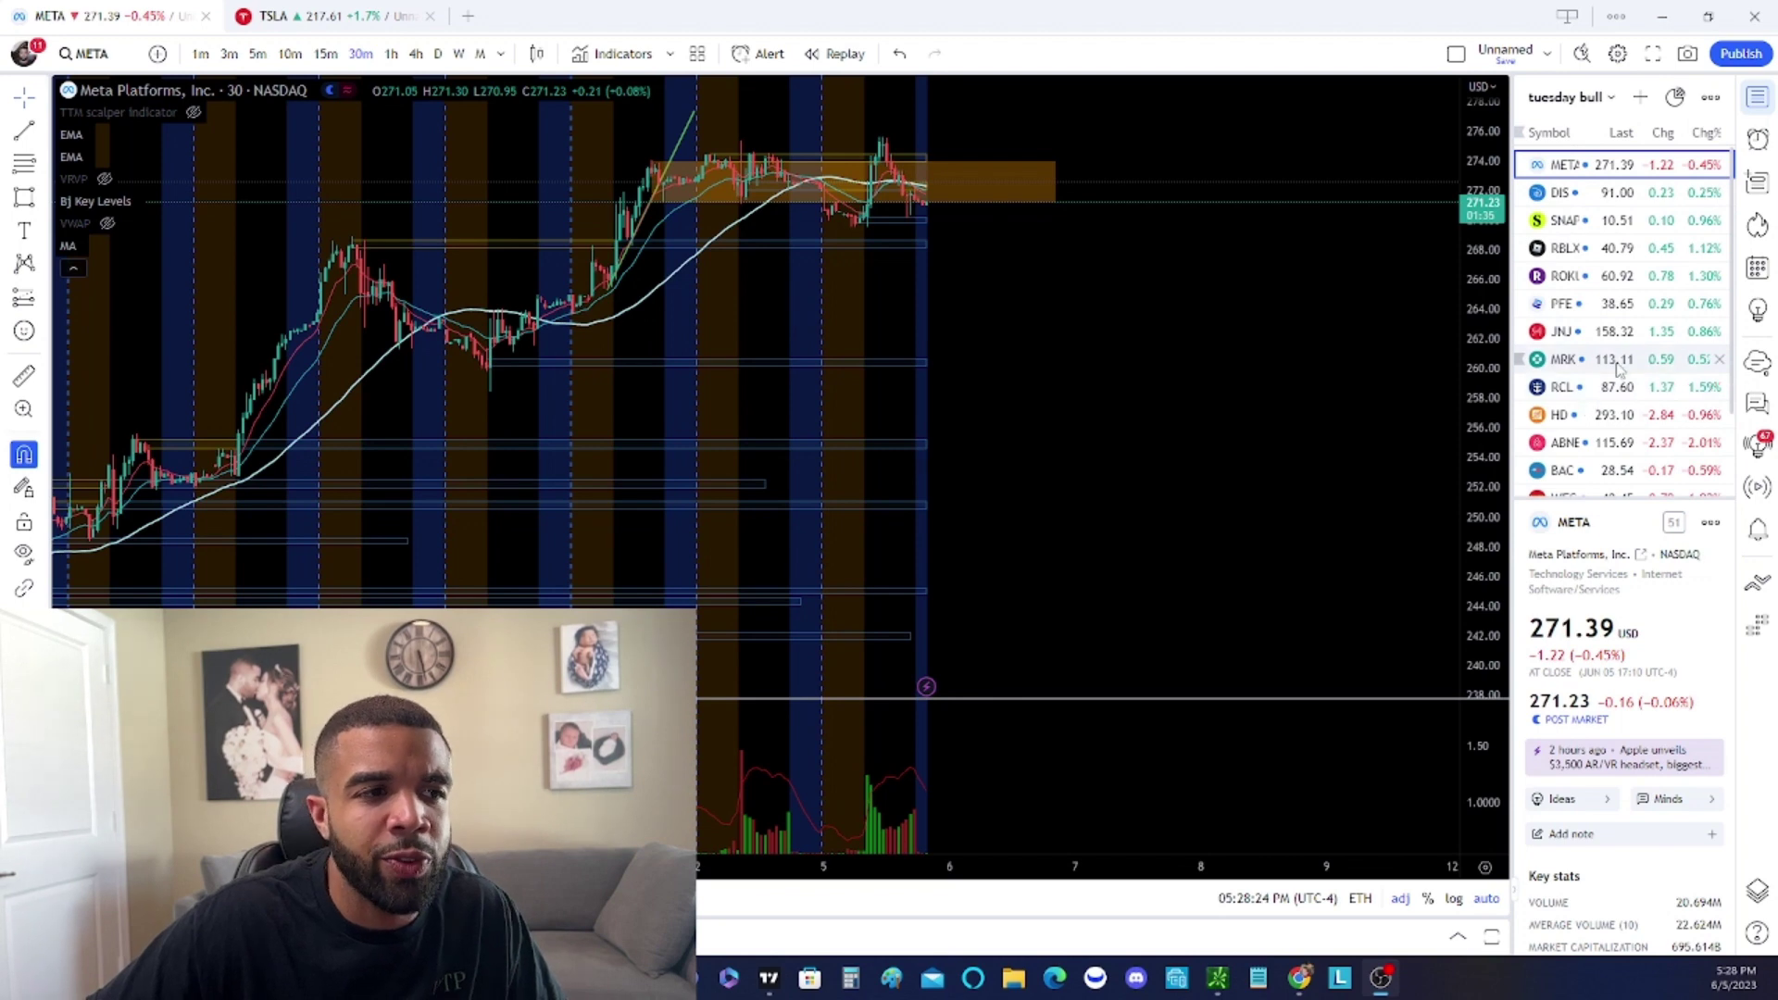
pyautogui.scroll(-1, 1619, 369)
pyautogui.scroll(1, 1619, 362)
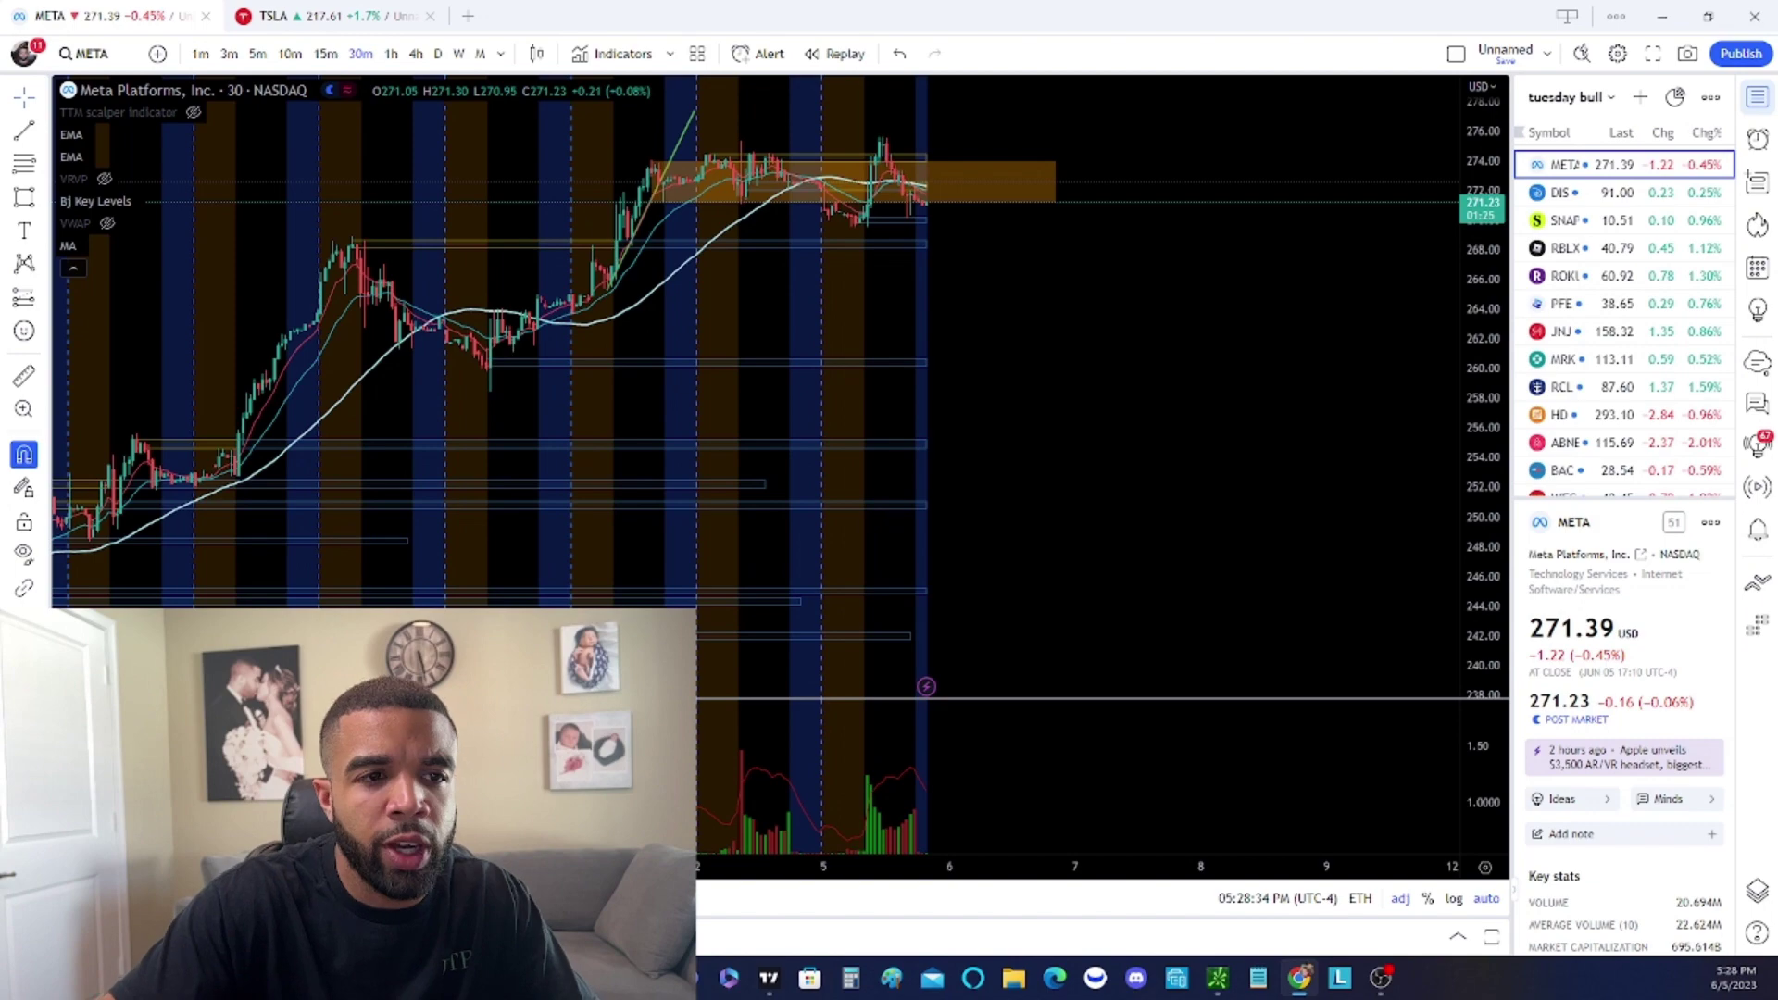
# Switch to Chrome, open finviz.com and bring up the sector groups' one-day and one-week relative performance bar charts
pyautogui.click(1300, 977)
pyautogui.moveTo(549, 55); pyautogui.dragTo(1041, 141)
pyautogui.click(1142, 146)
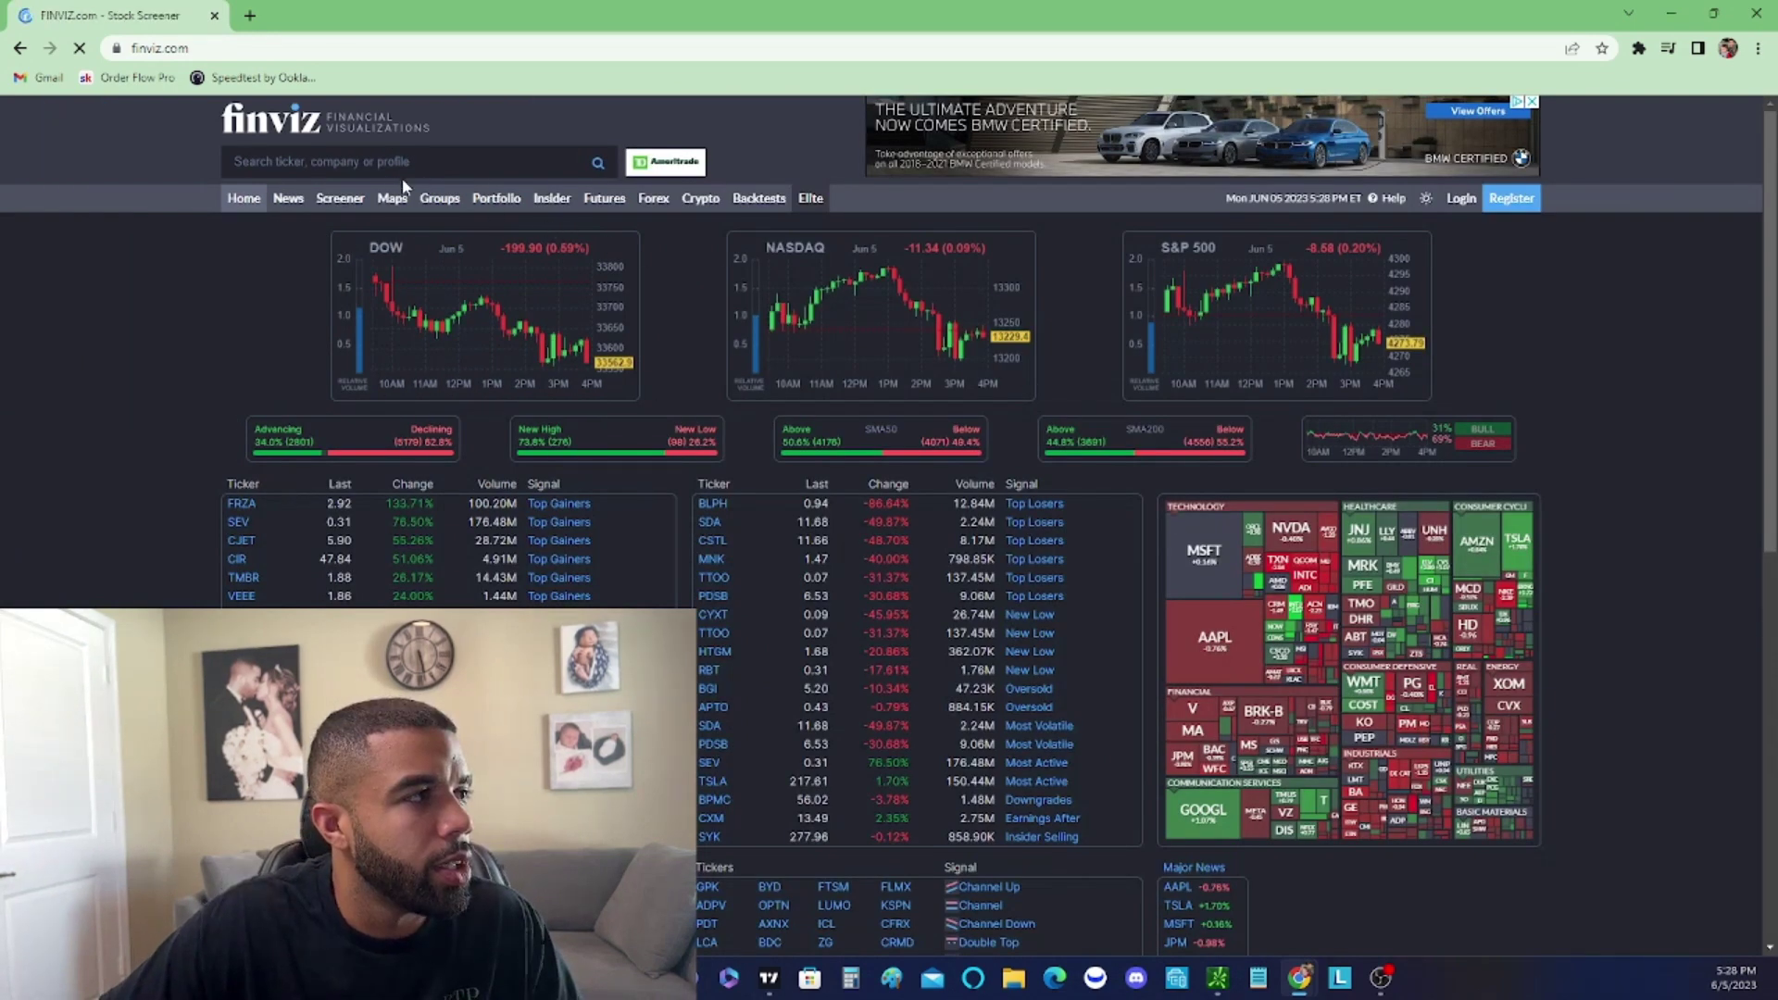
pyautogui.click(432, 200)
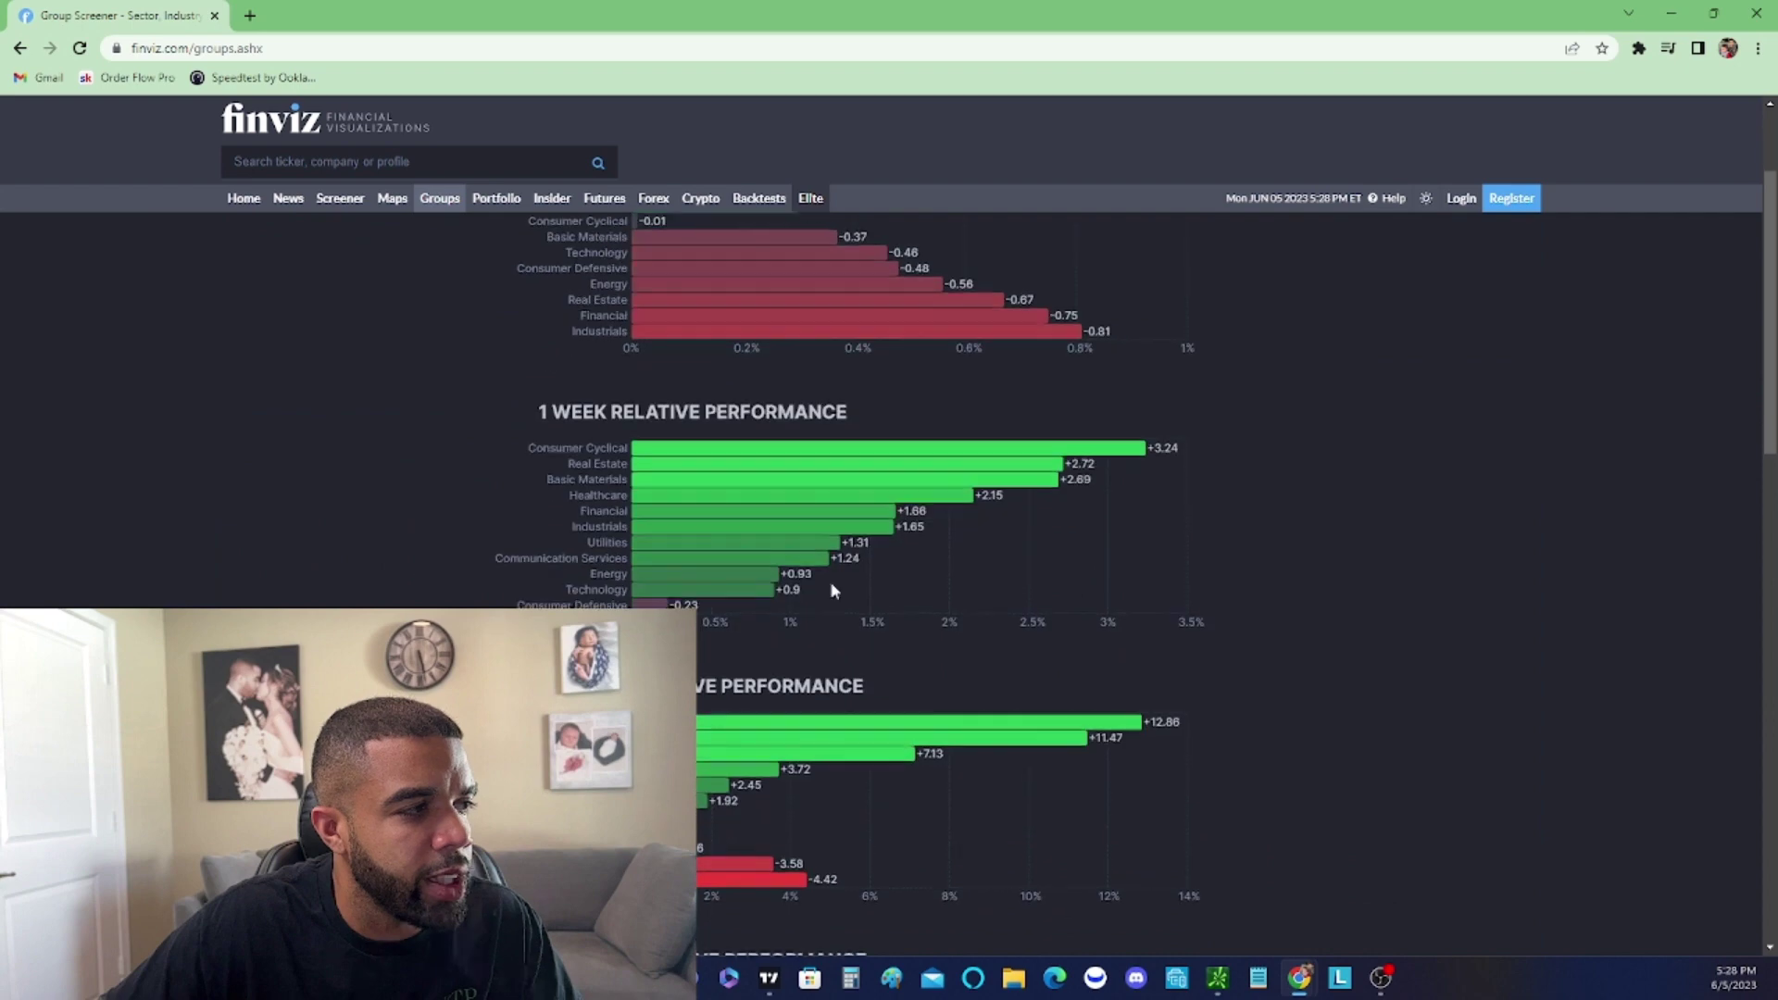
pyautogui.scroll(2, 889, 463)
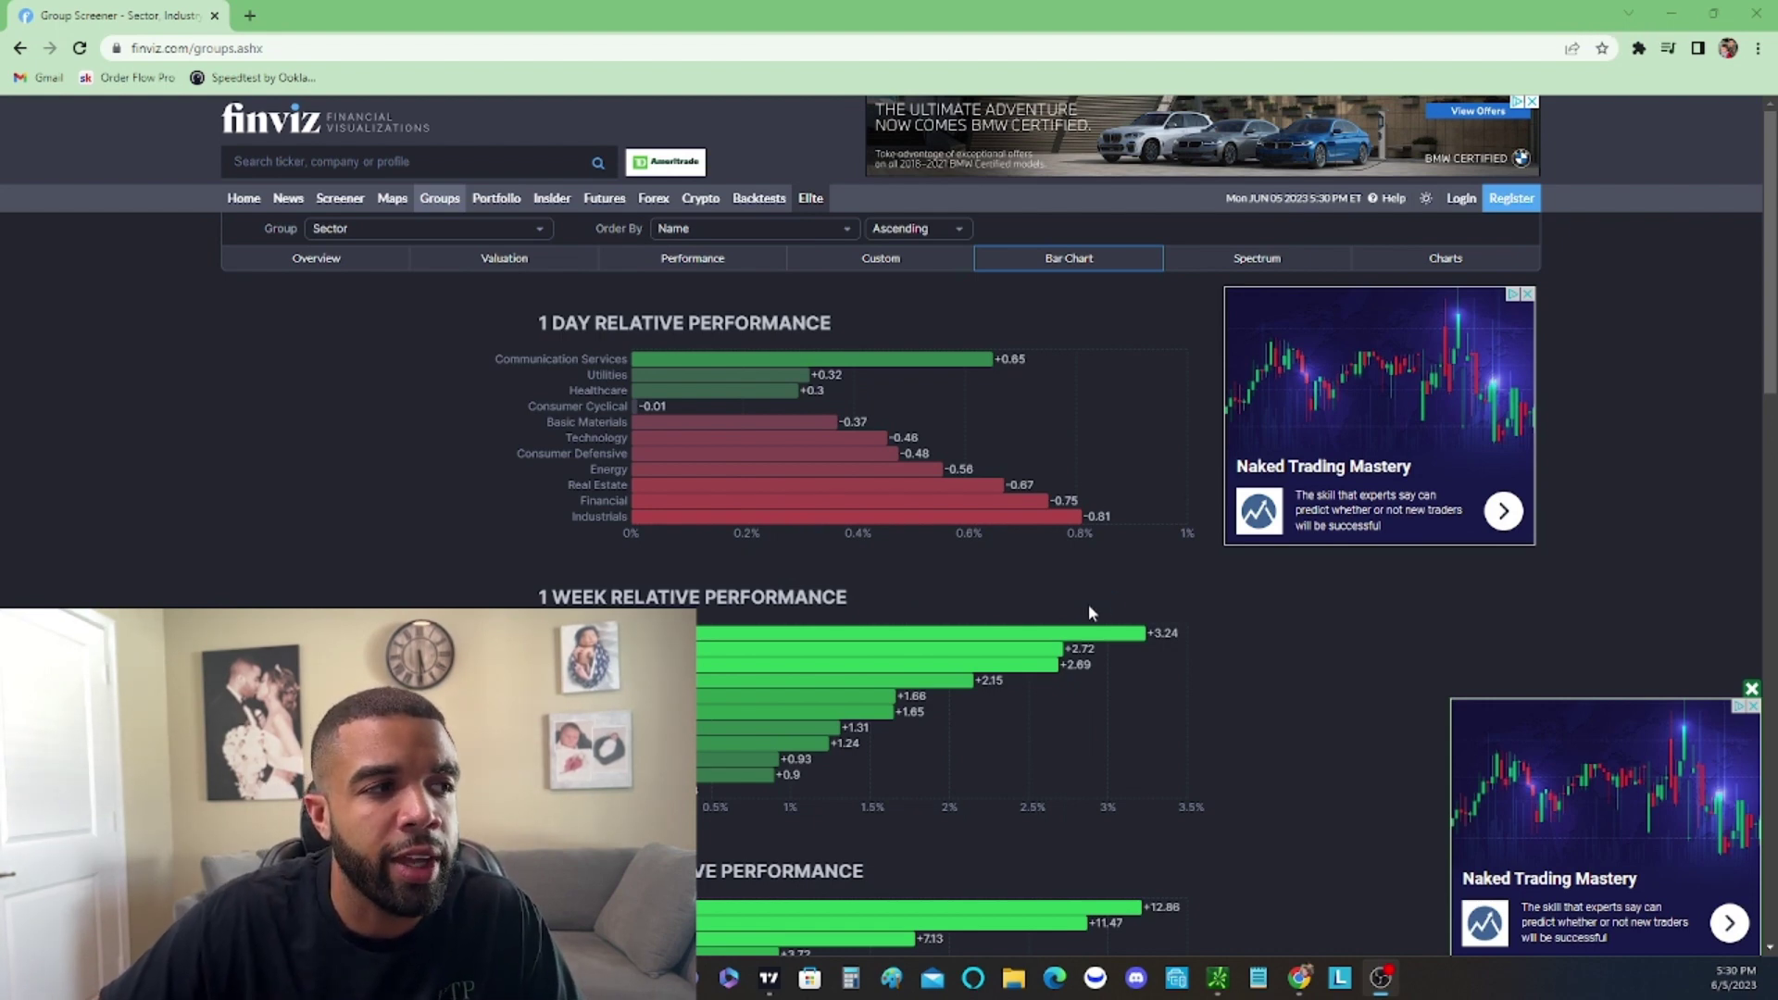
# Compare the sectors' one-week and one-day relative performance on finviz, and return to the META chart in TradingView
pyautogui.scroll(-3, 701, 589)
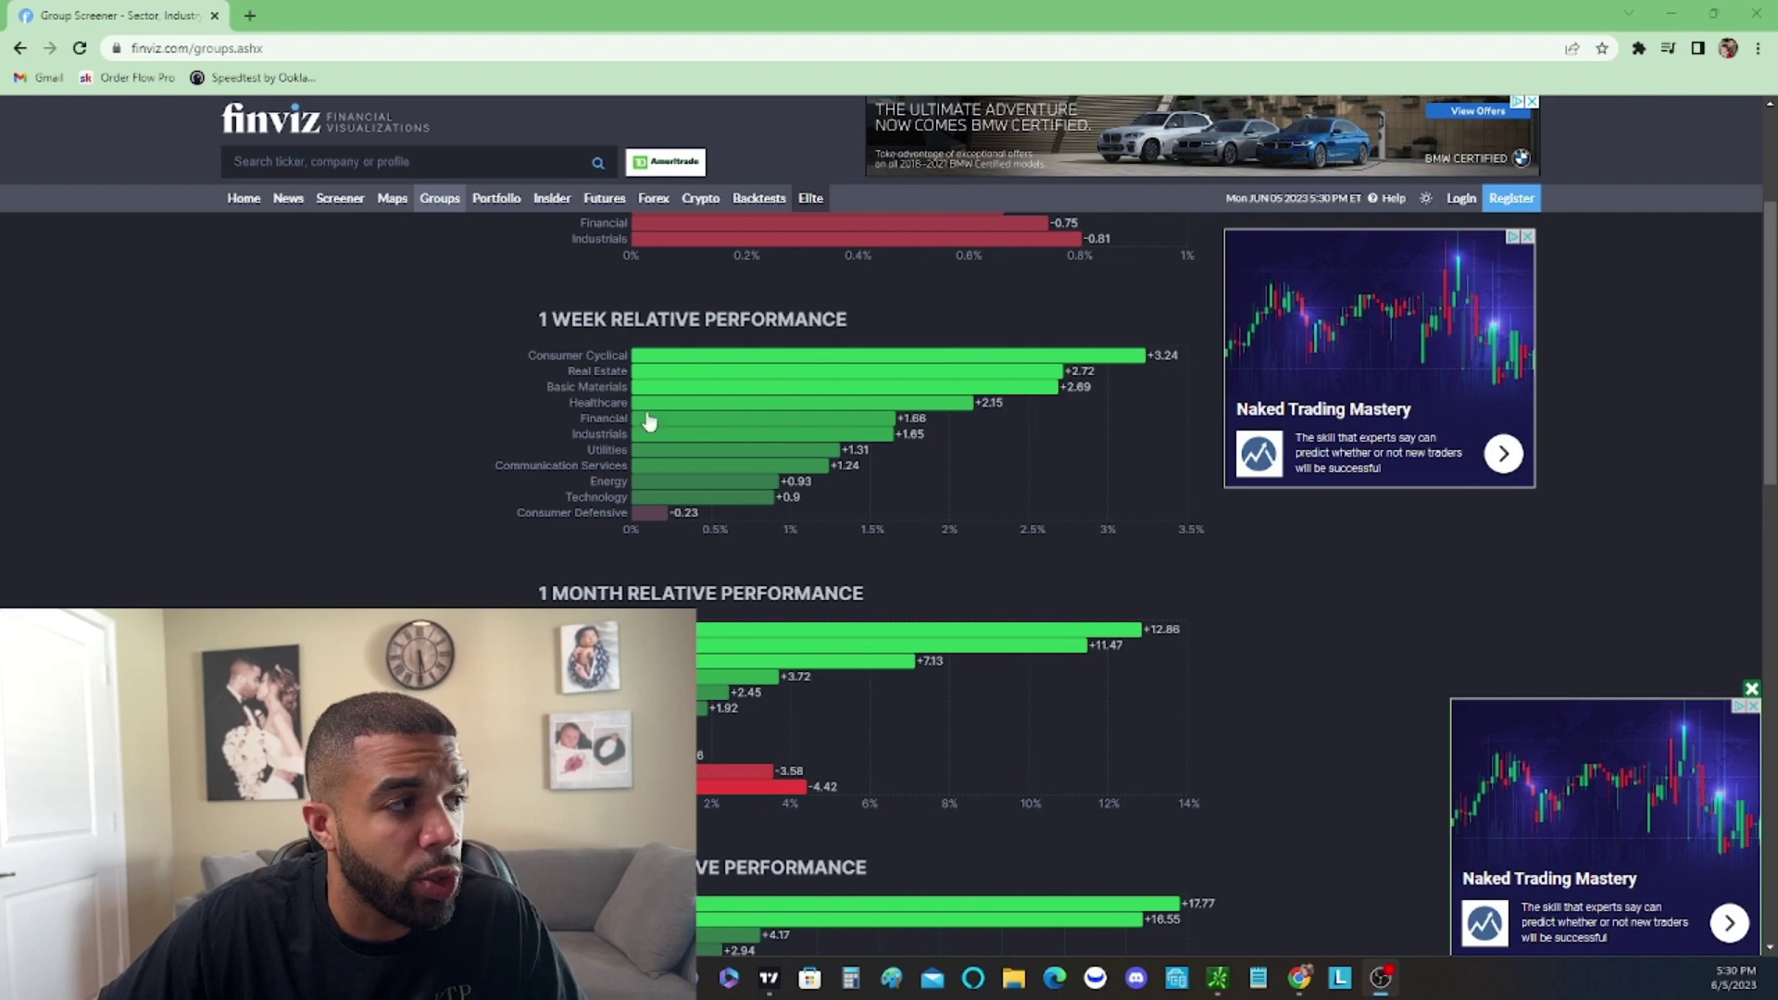
pyautogui.scroll(3, 926, 459)
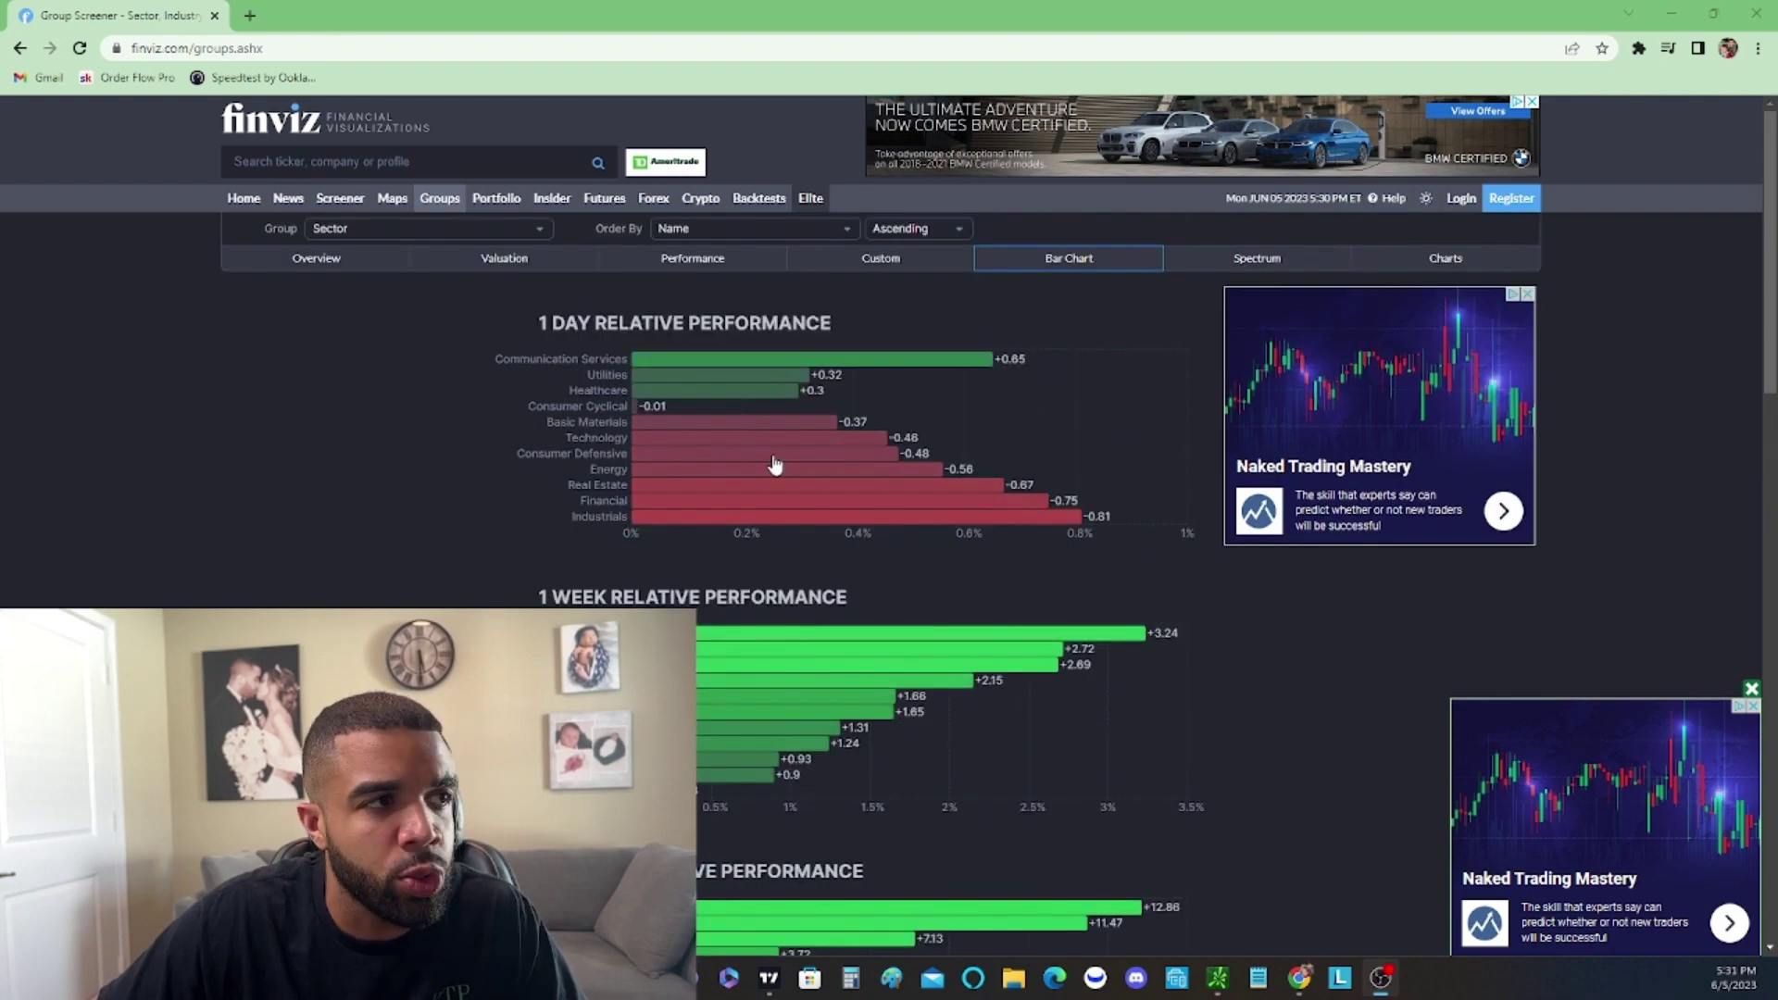
pyautogui.click(1677, 15)
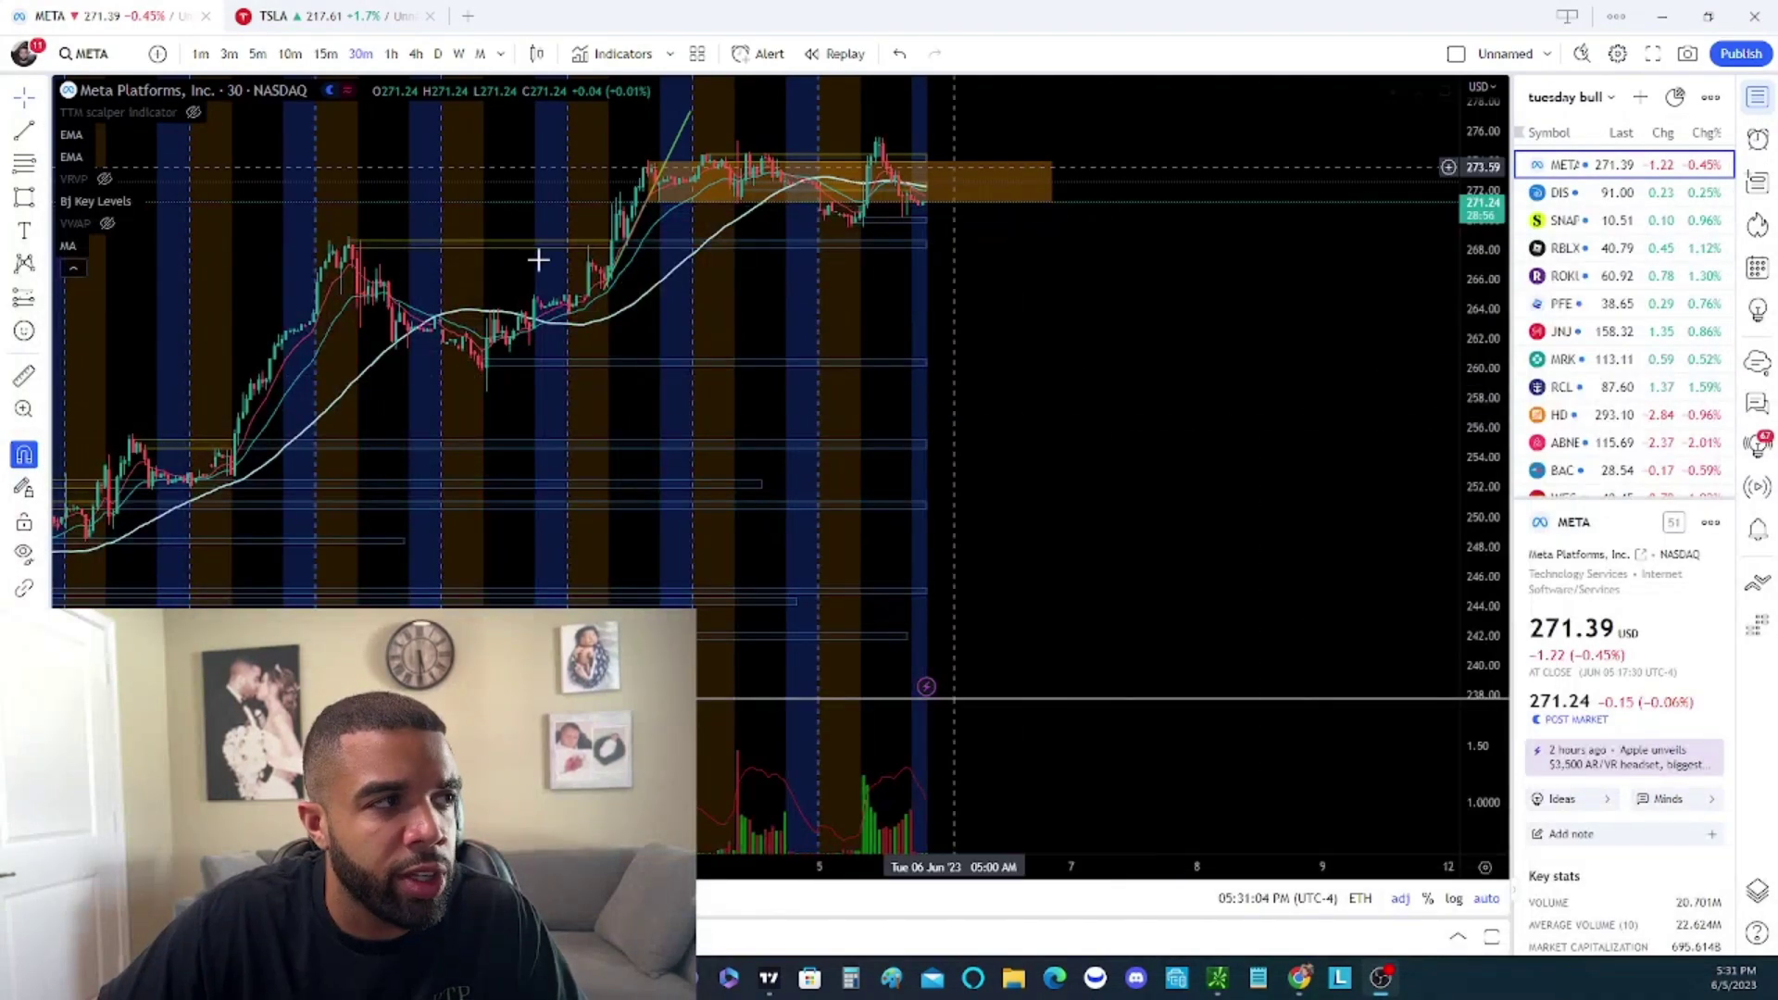
# Switch META from the 30-minute to the daily timeframe and examine the recent uptrend against the EMAs, key levels and marked range
pyautogui.scroll(2, 1298, 247)
pyautogui.scroll(-2, 1139, 370)
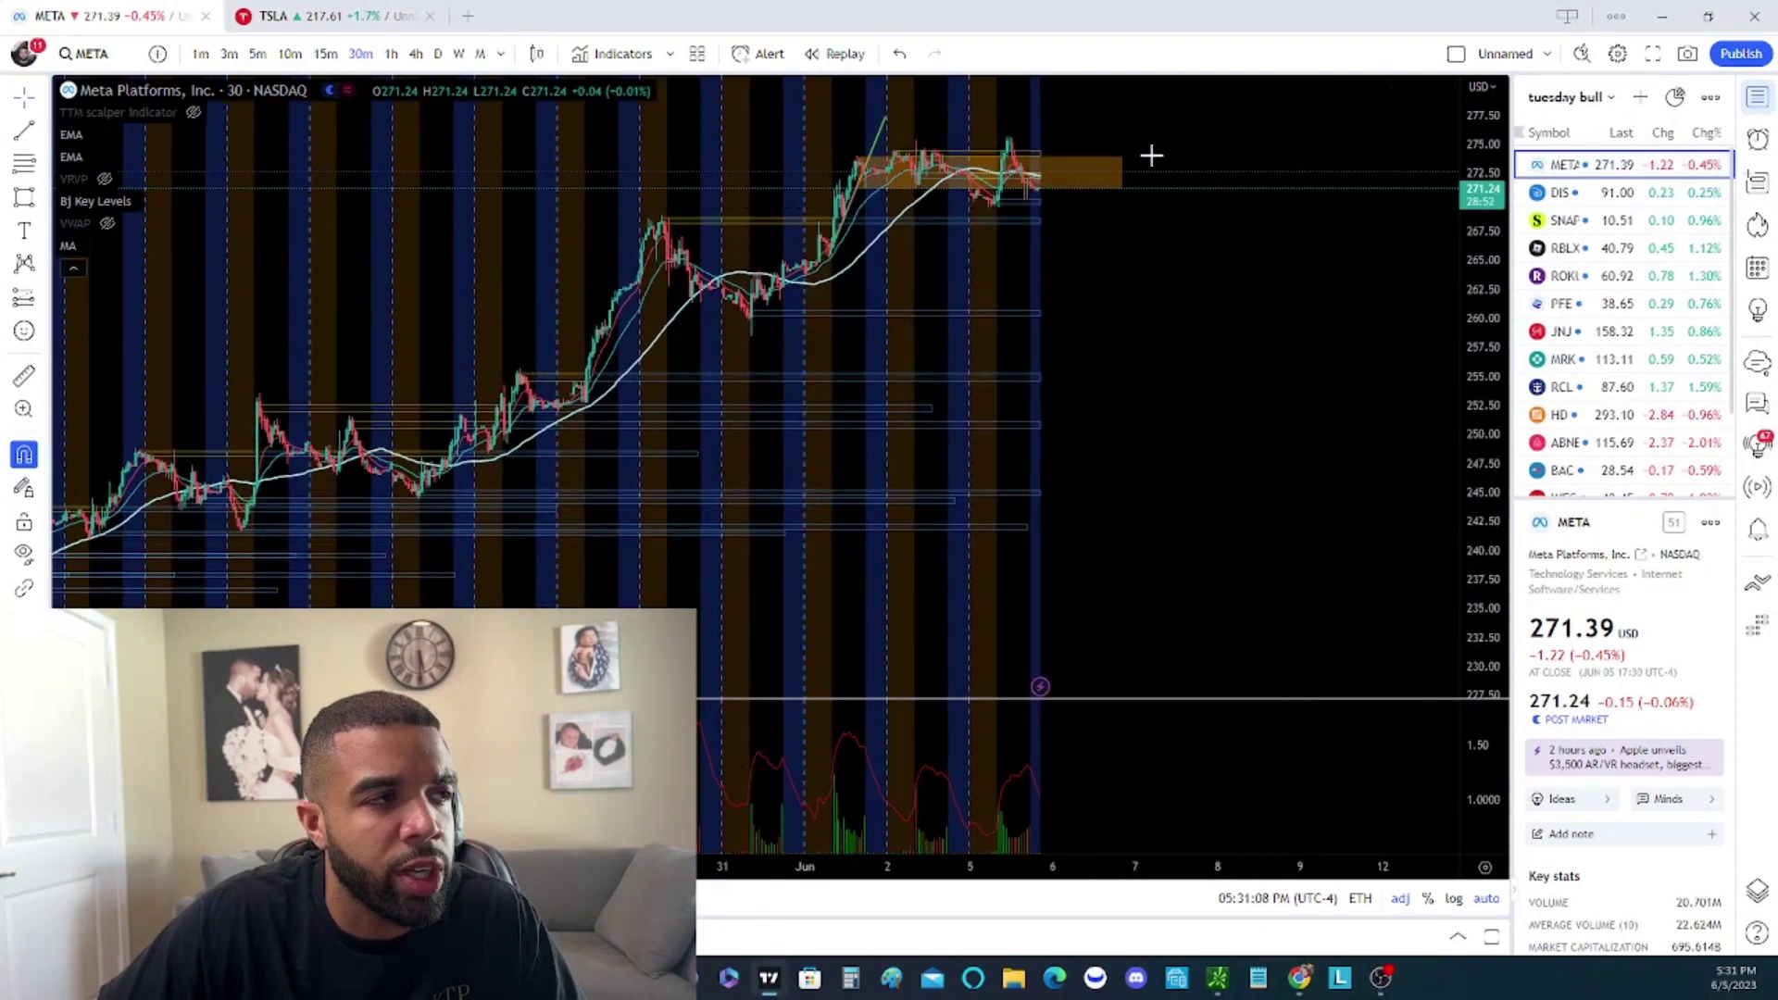
pyautogui.hscroll(-3, 898, 231)
pyautogui.click(438, 53)
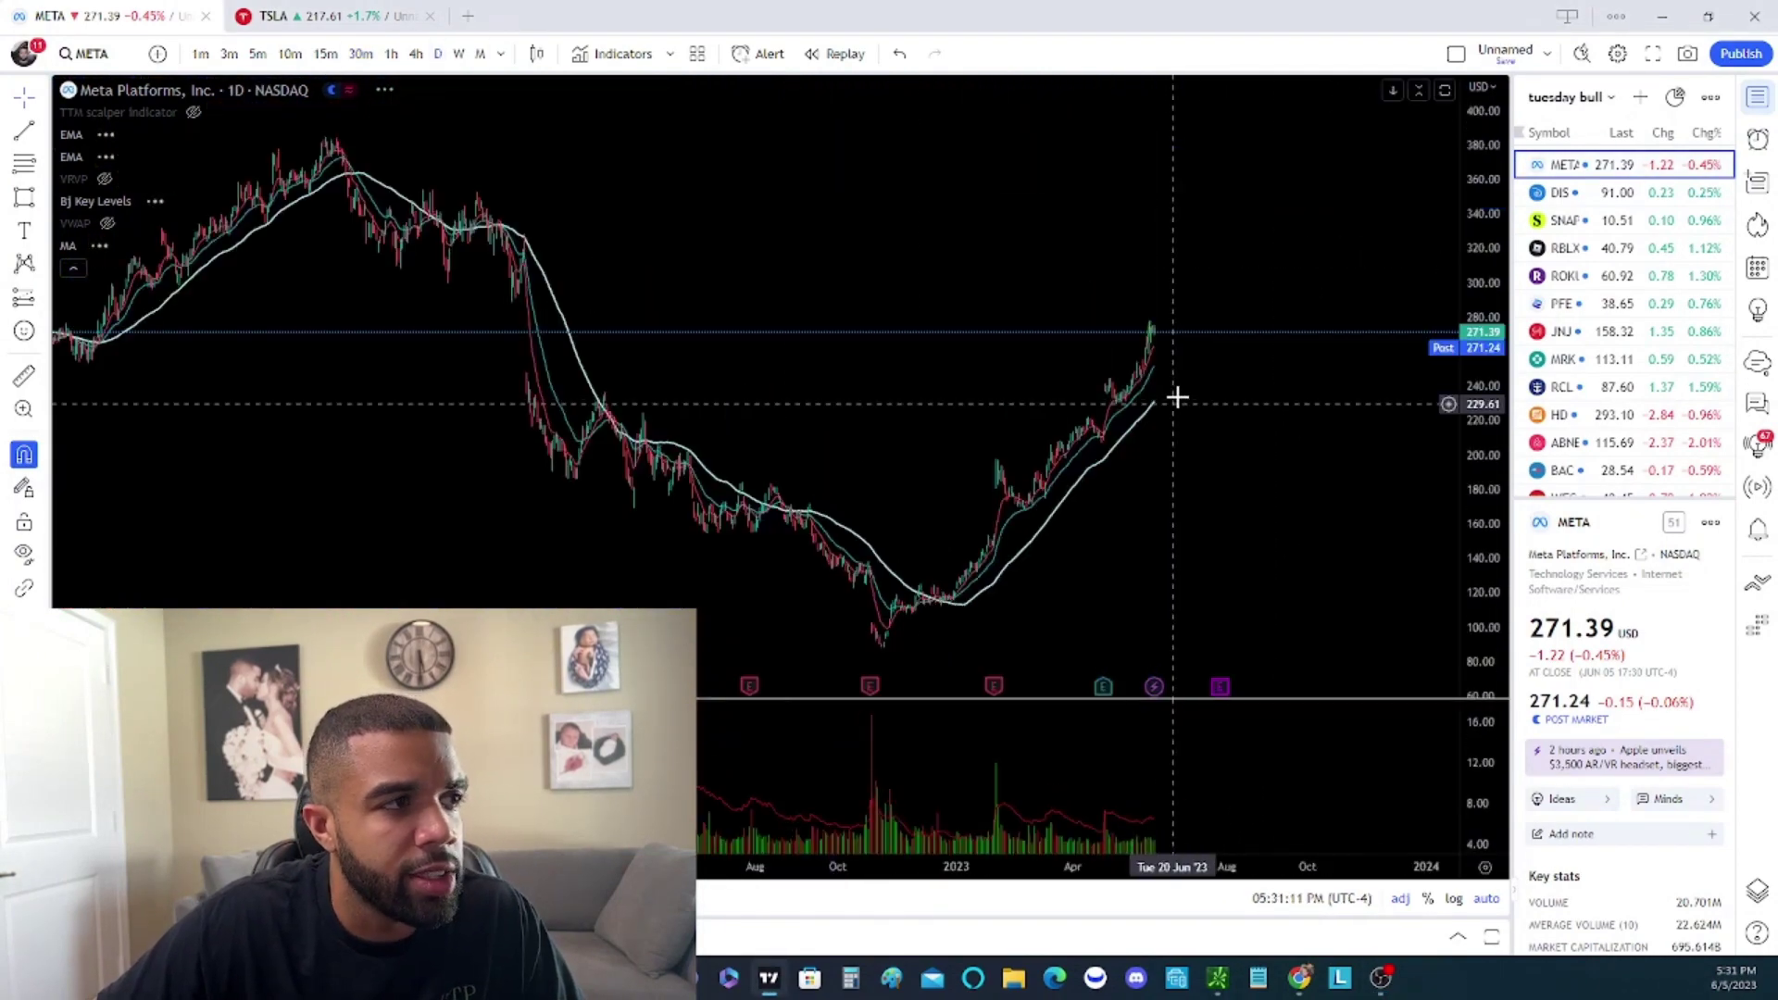
pyautogui.hscroll(-3, 1107, 479)
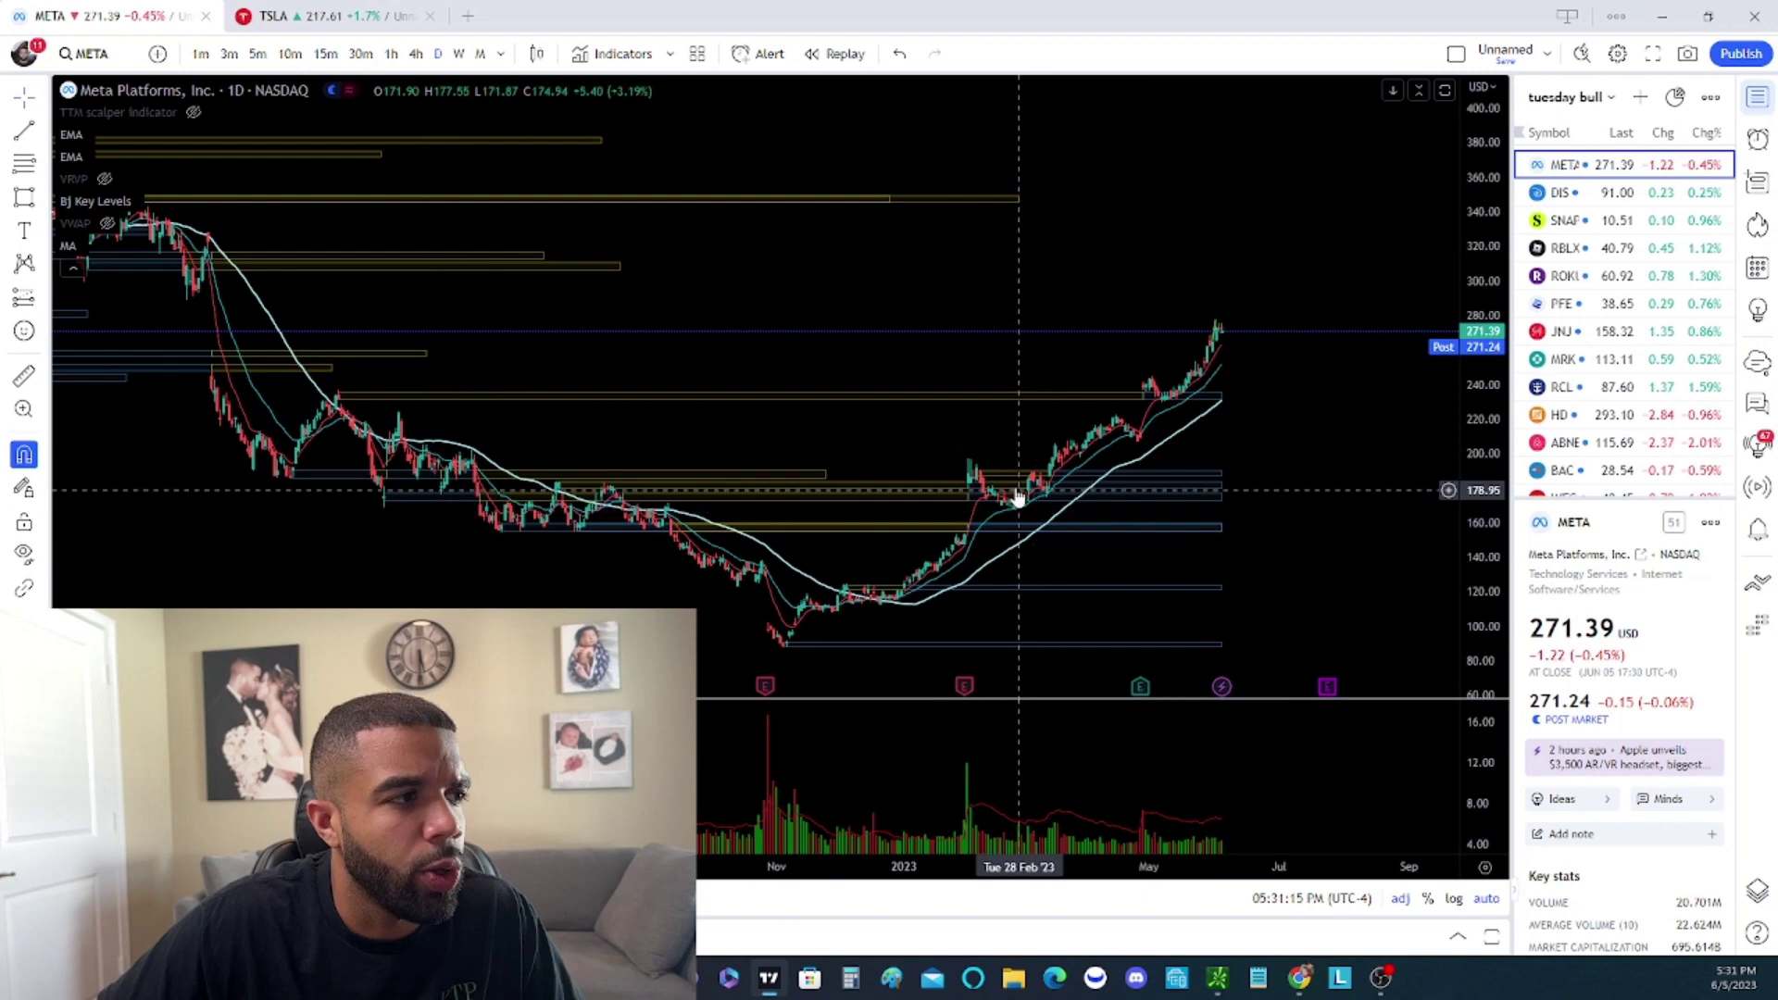
pyautogui.scroll(-1, 1020, 492)
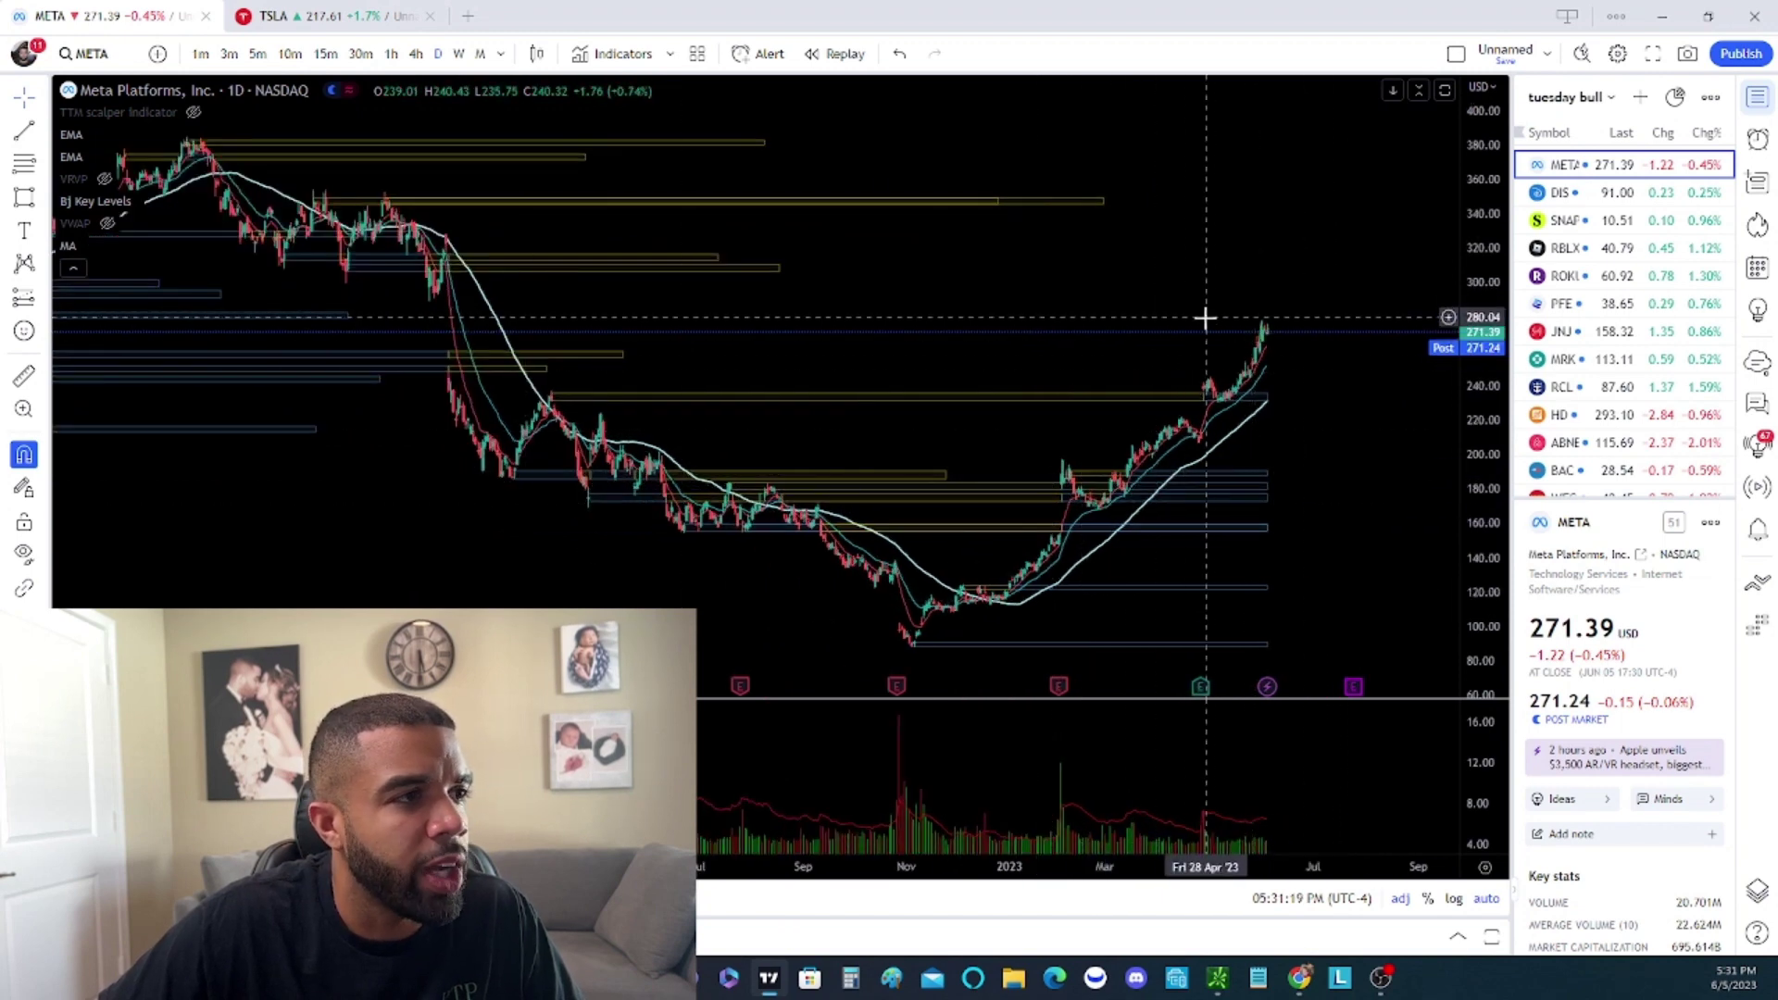
pyautogui.scroll(2, 1204, 319)
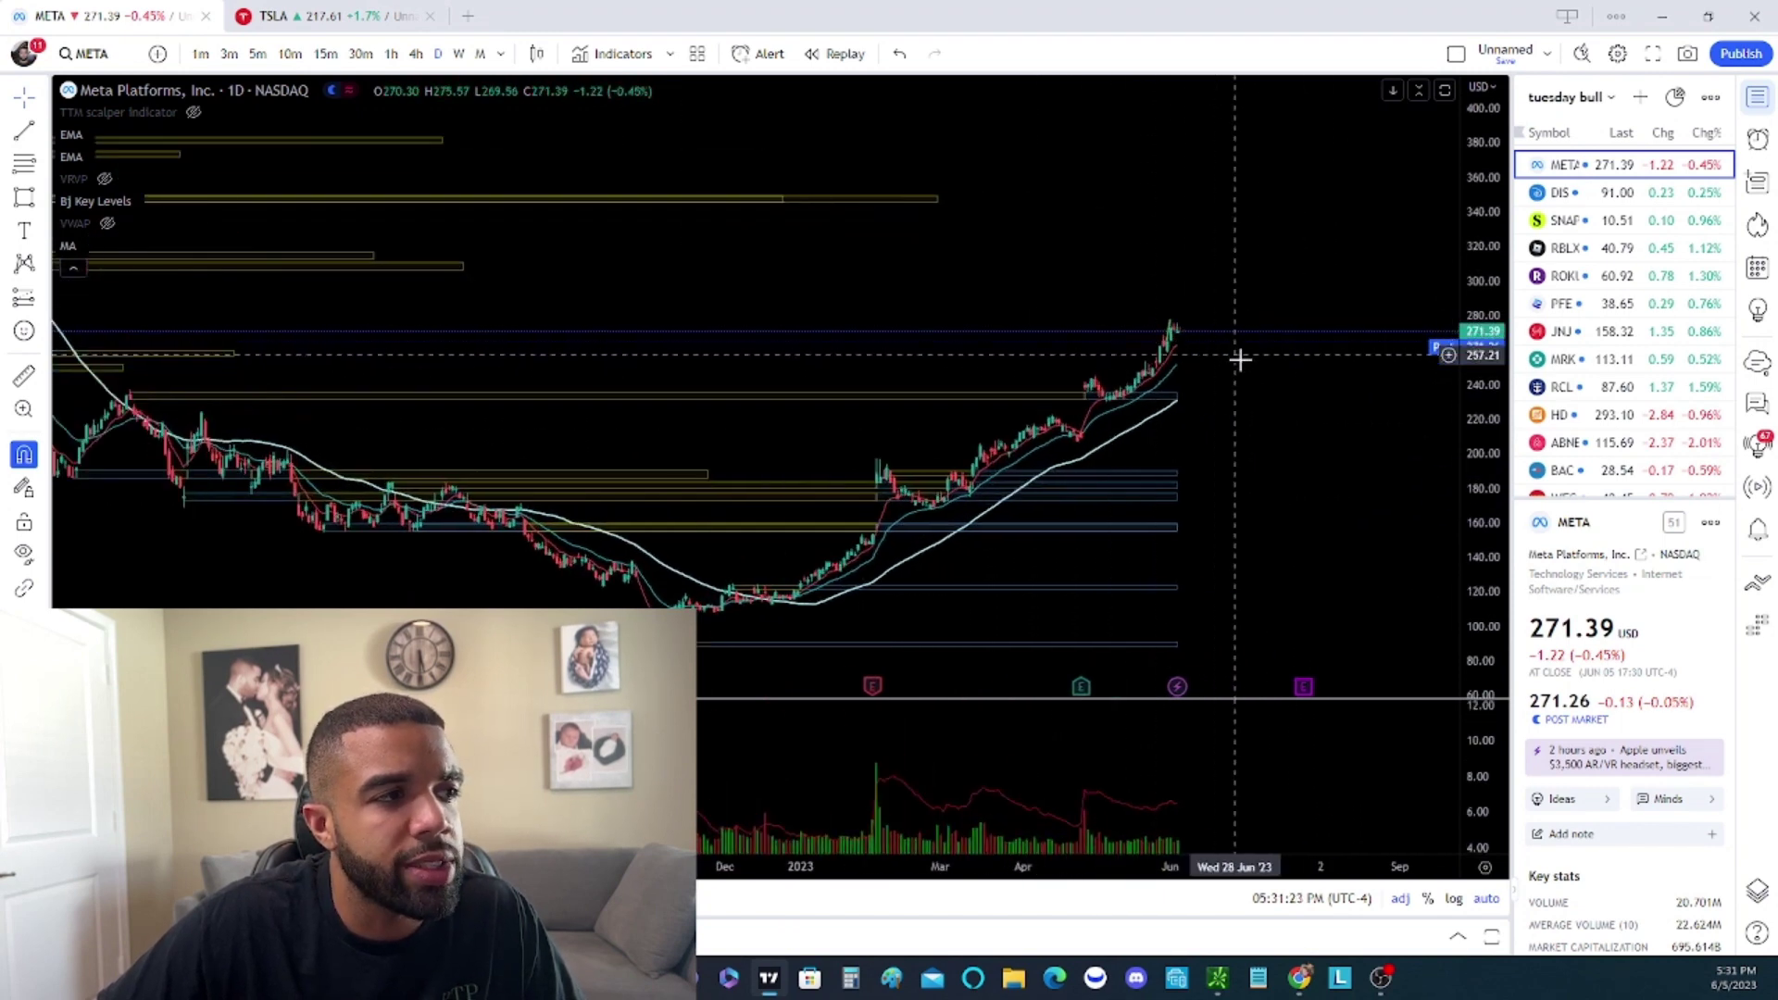
pyautogui.scroll(3, 1134, 314)
pyautogui.scroll(1, 1028, 302)
pyautogui.moveTo(1029, 302); pyautogui.dragTo(797, 282)
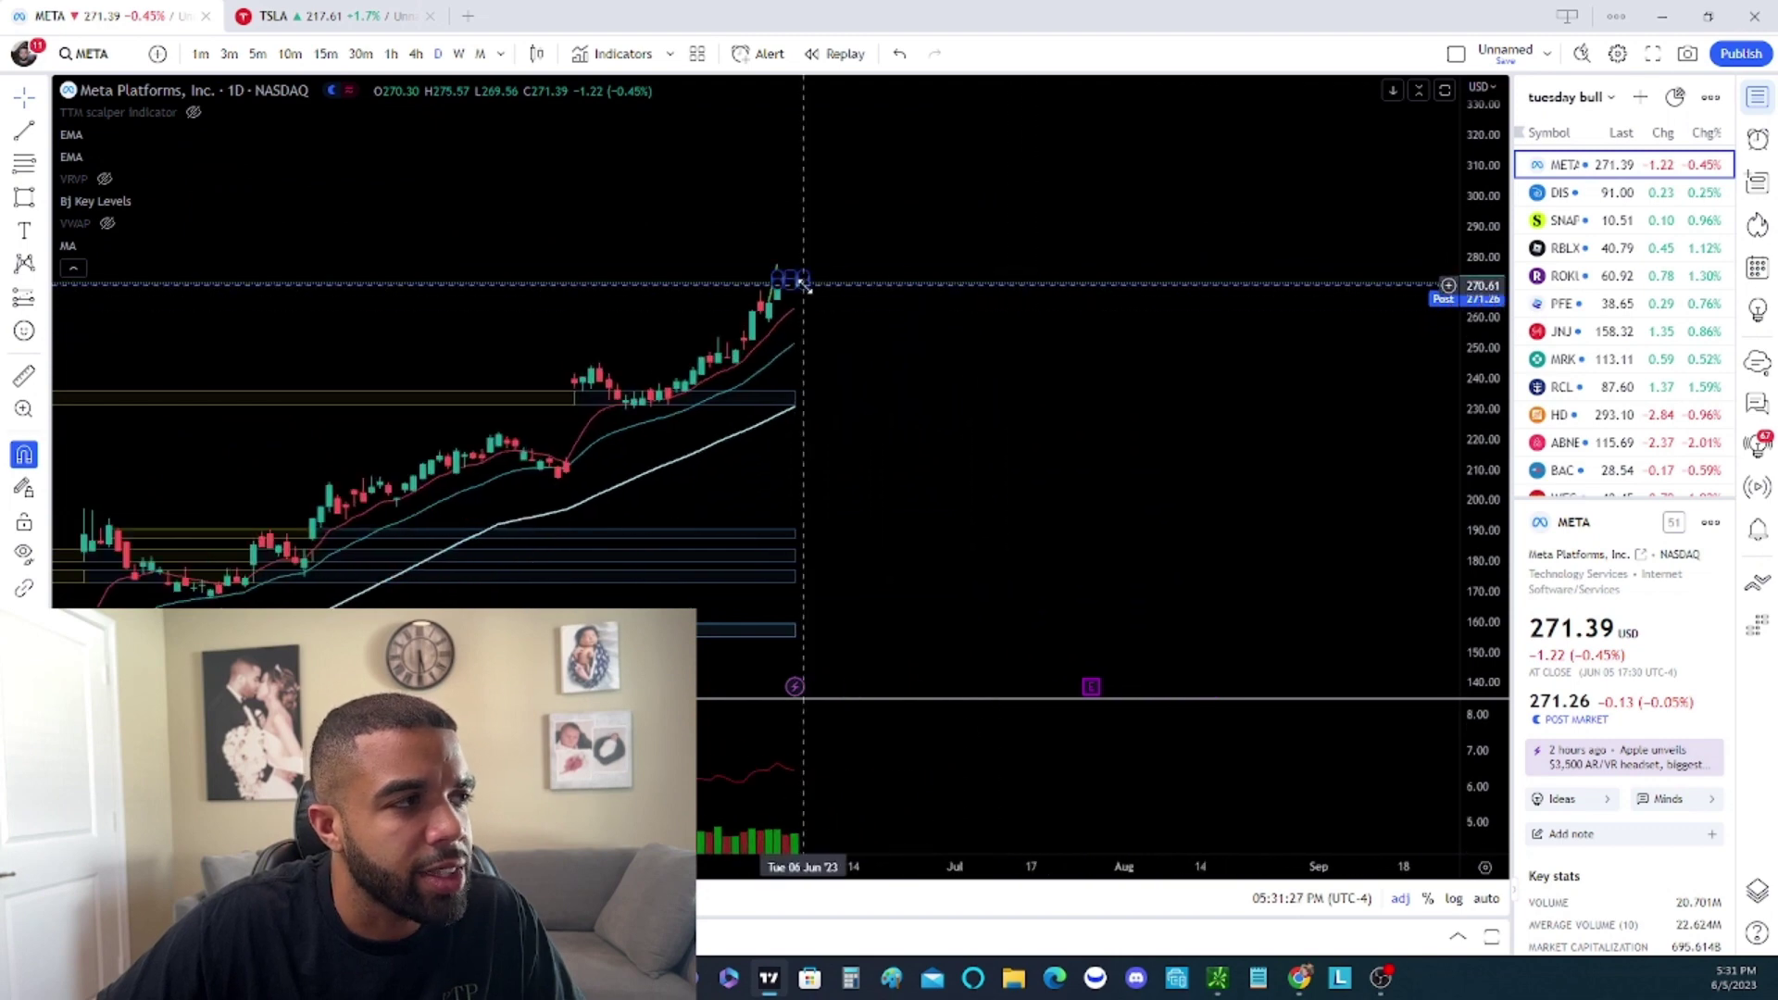
pyautogui.moveTo(936, 413); pyautogui.dragTo(1245, 560)
pyautogui.scroll(2, 1342, 508)
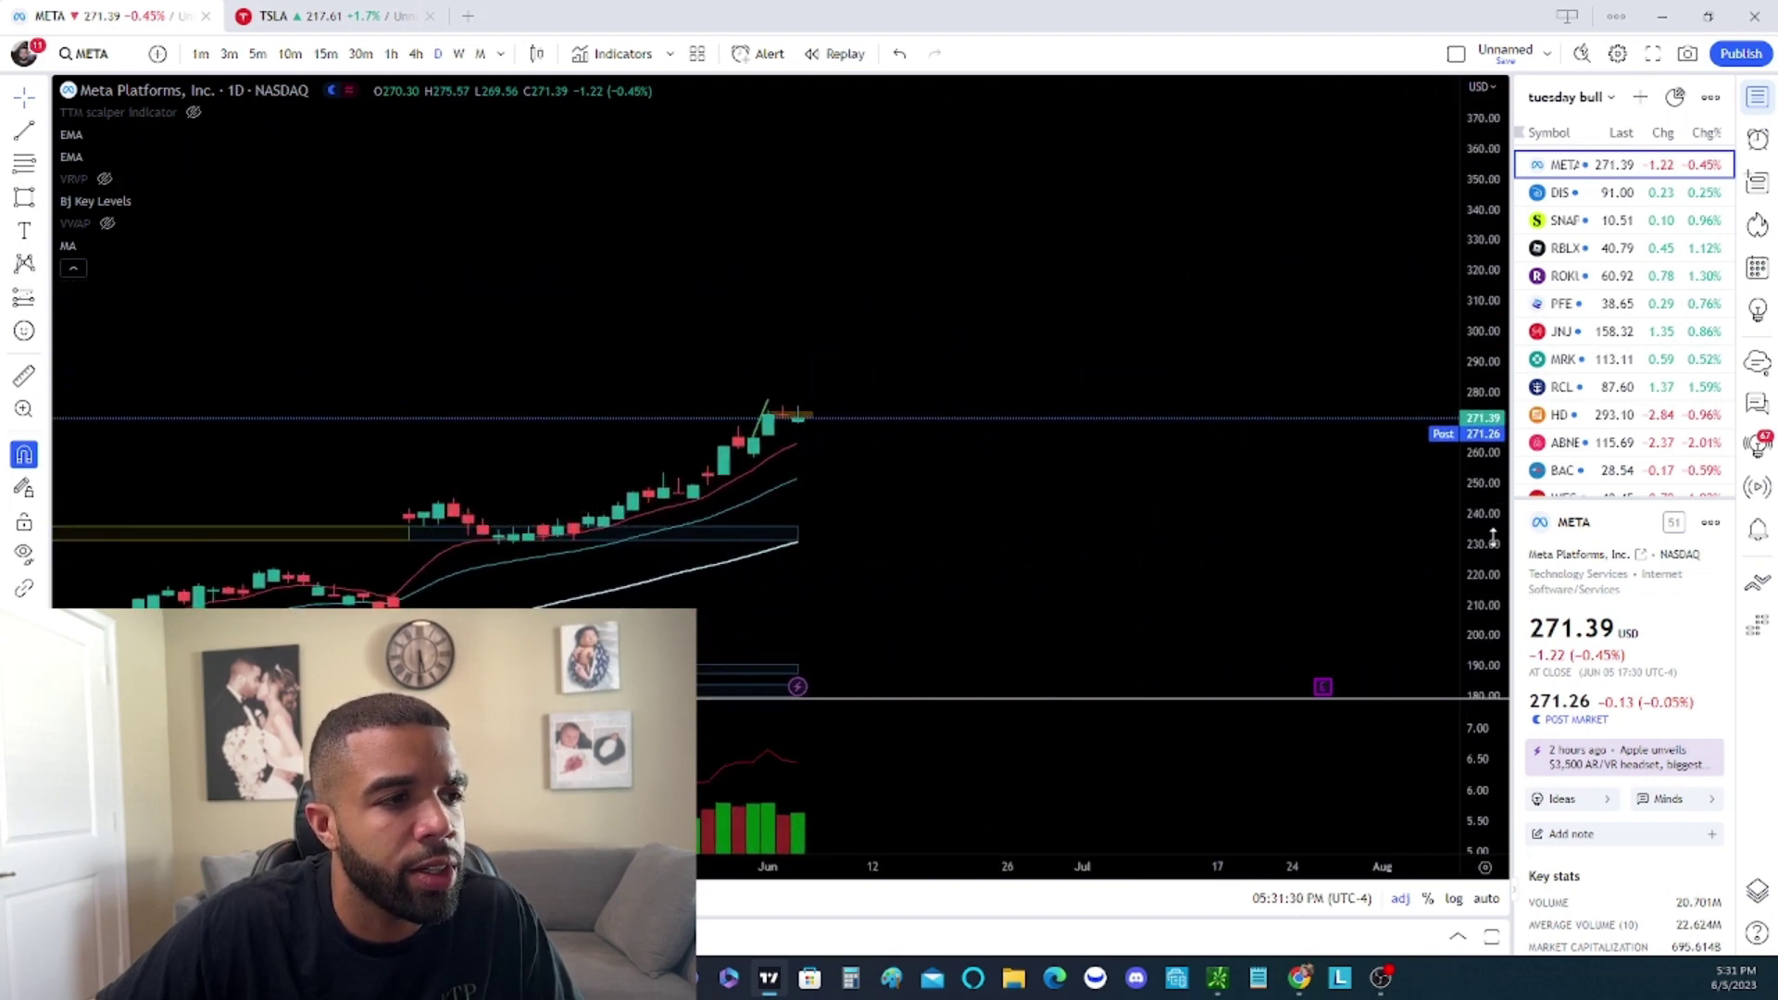
pyautogui.scroll(2, 1365, 460)
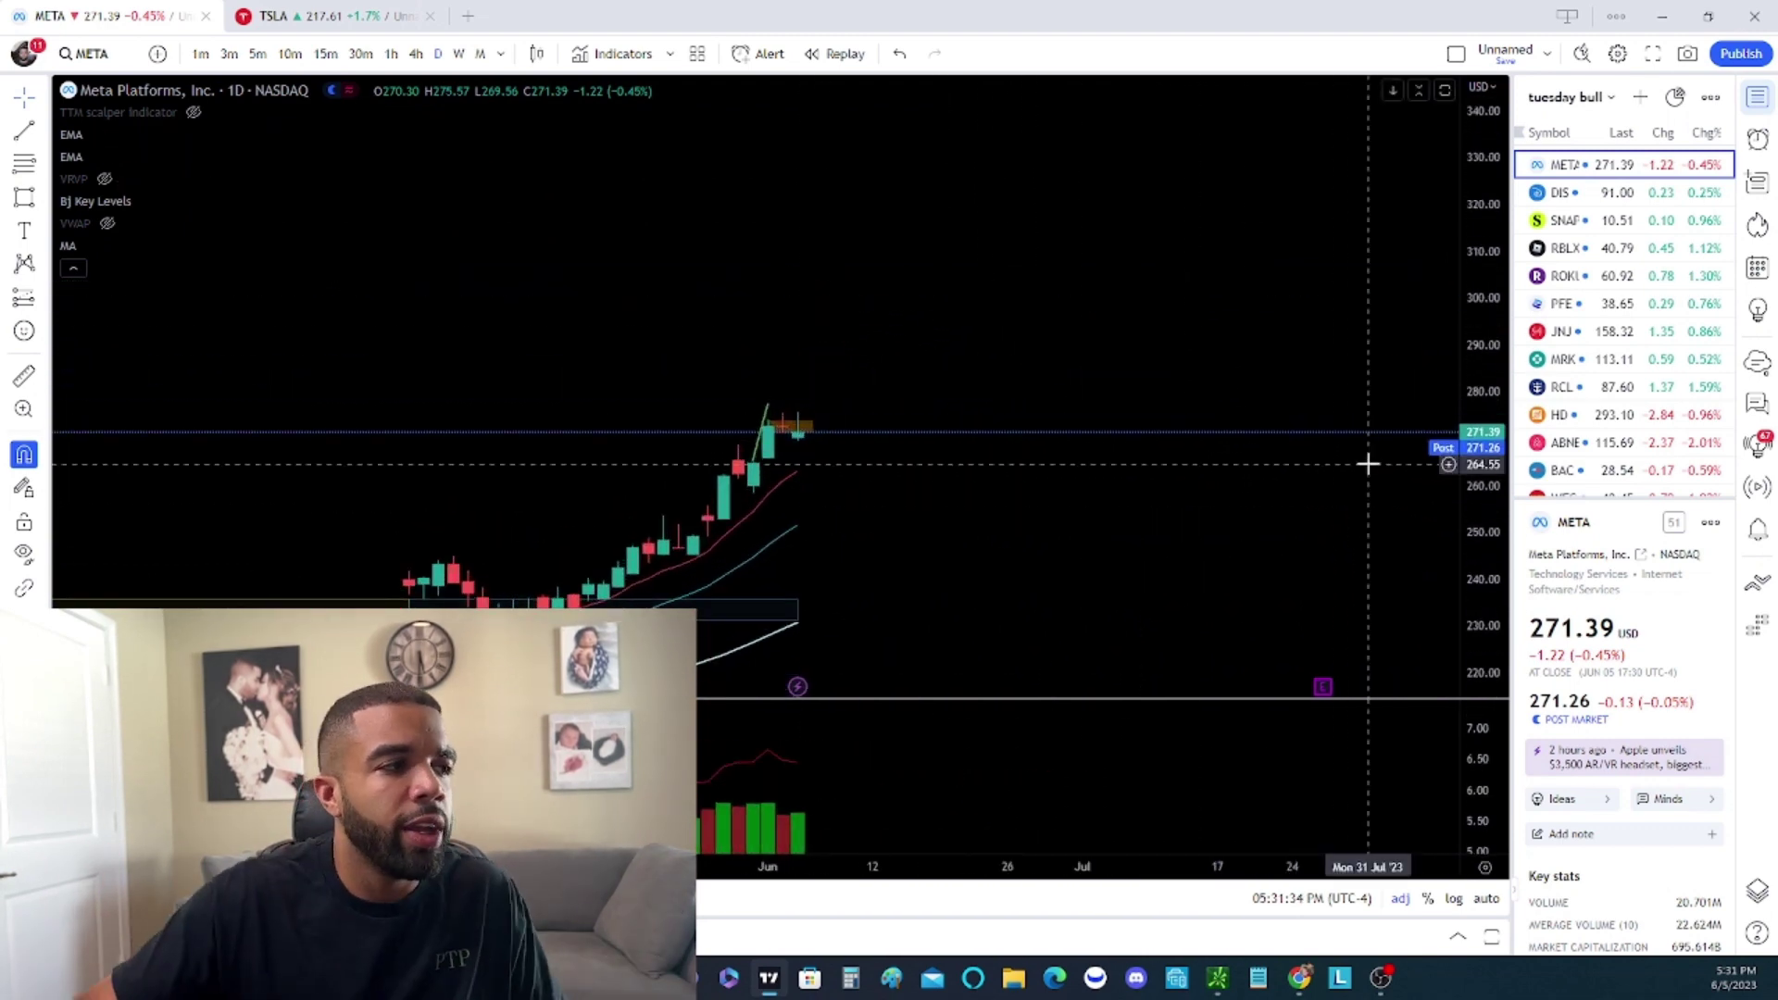
# Return META to the 30-minute timeframe and extend the orange rectangle's lower edge down to about 269.6, at the June 5 low
pyautogui.scroll(-1, 393, 115)
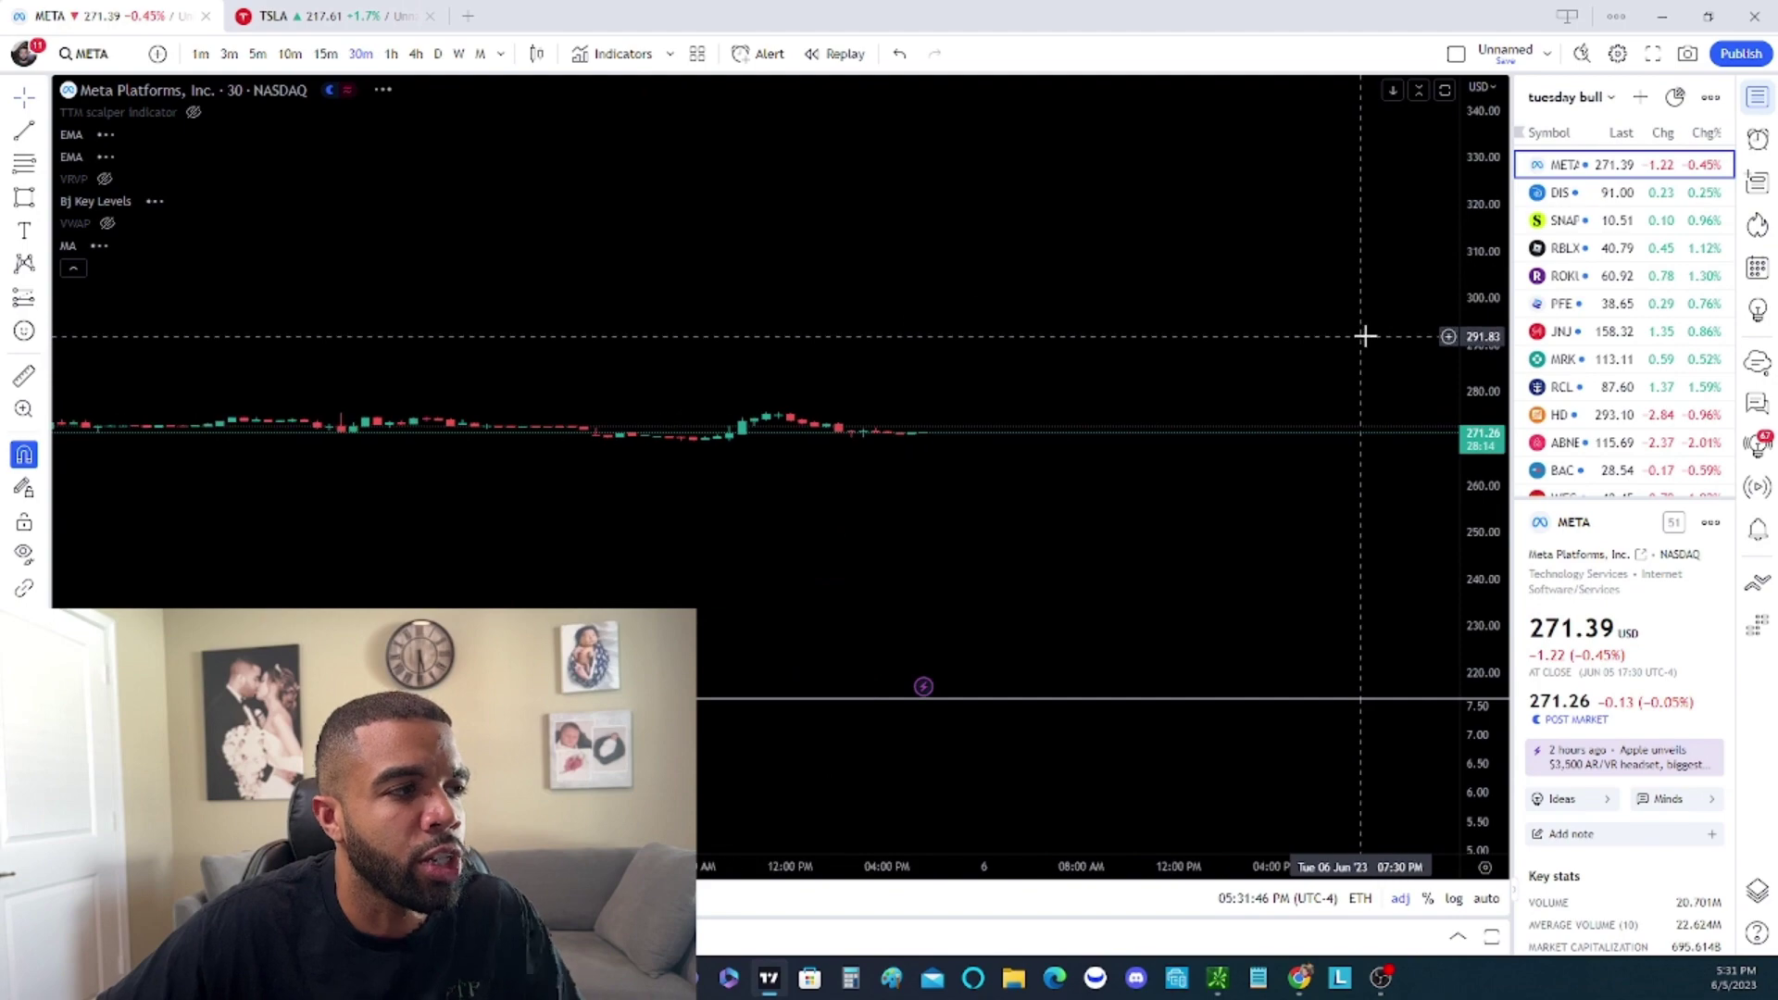
pyautogui.scroll(4, 1495, 257)
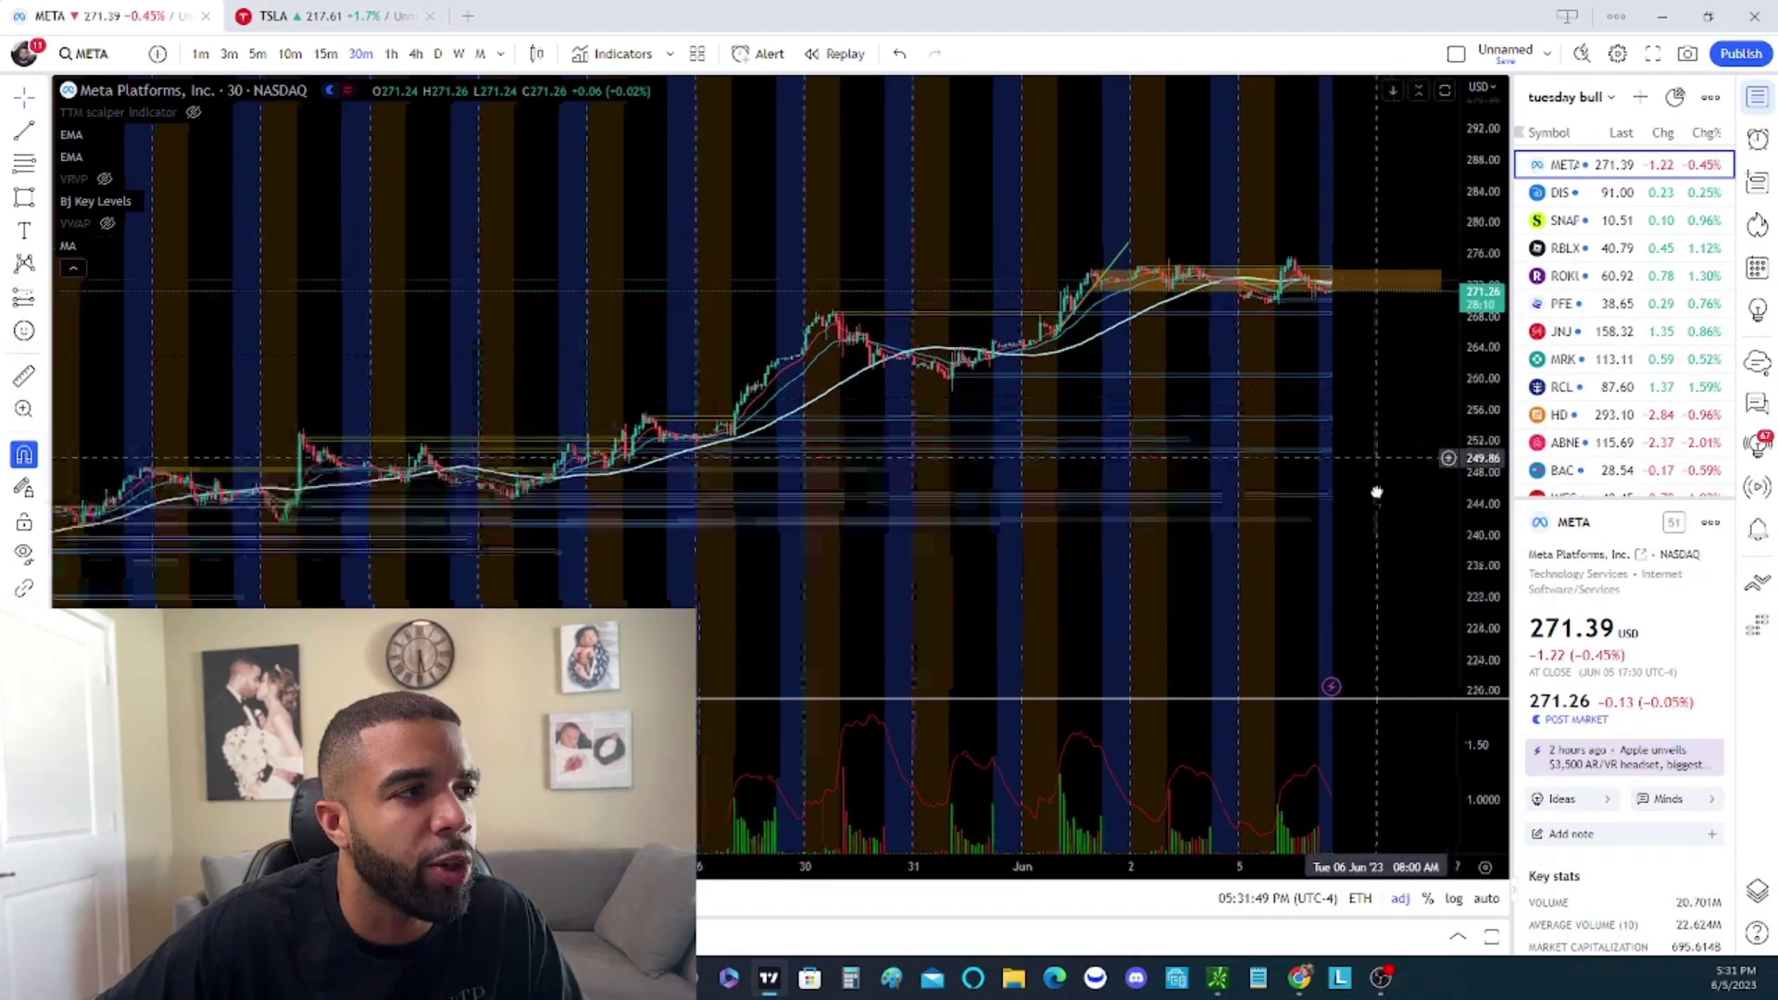
pyautogui.moveTo(1182, 291); pyautogui.dragTo(1159, 349)
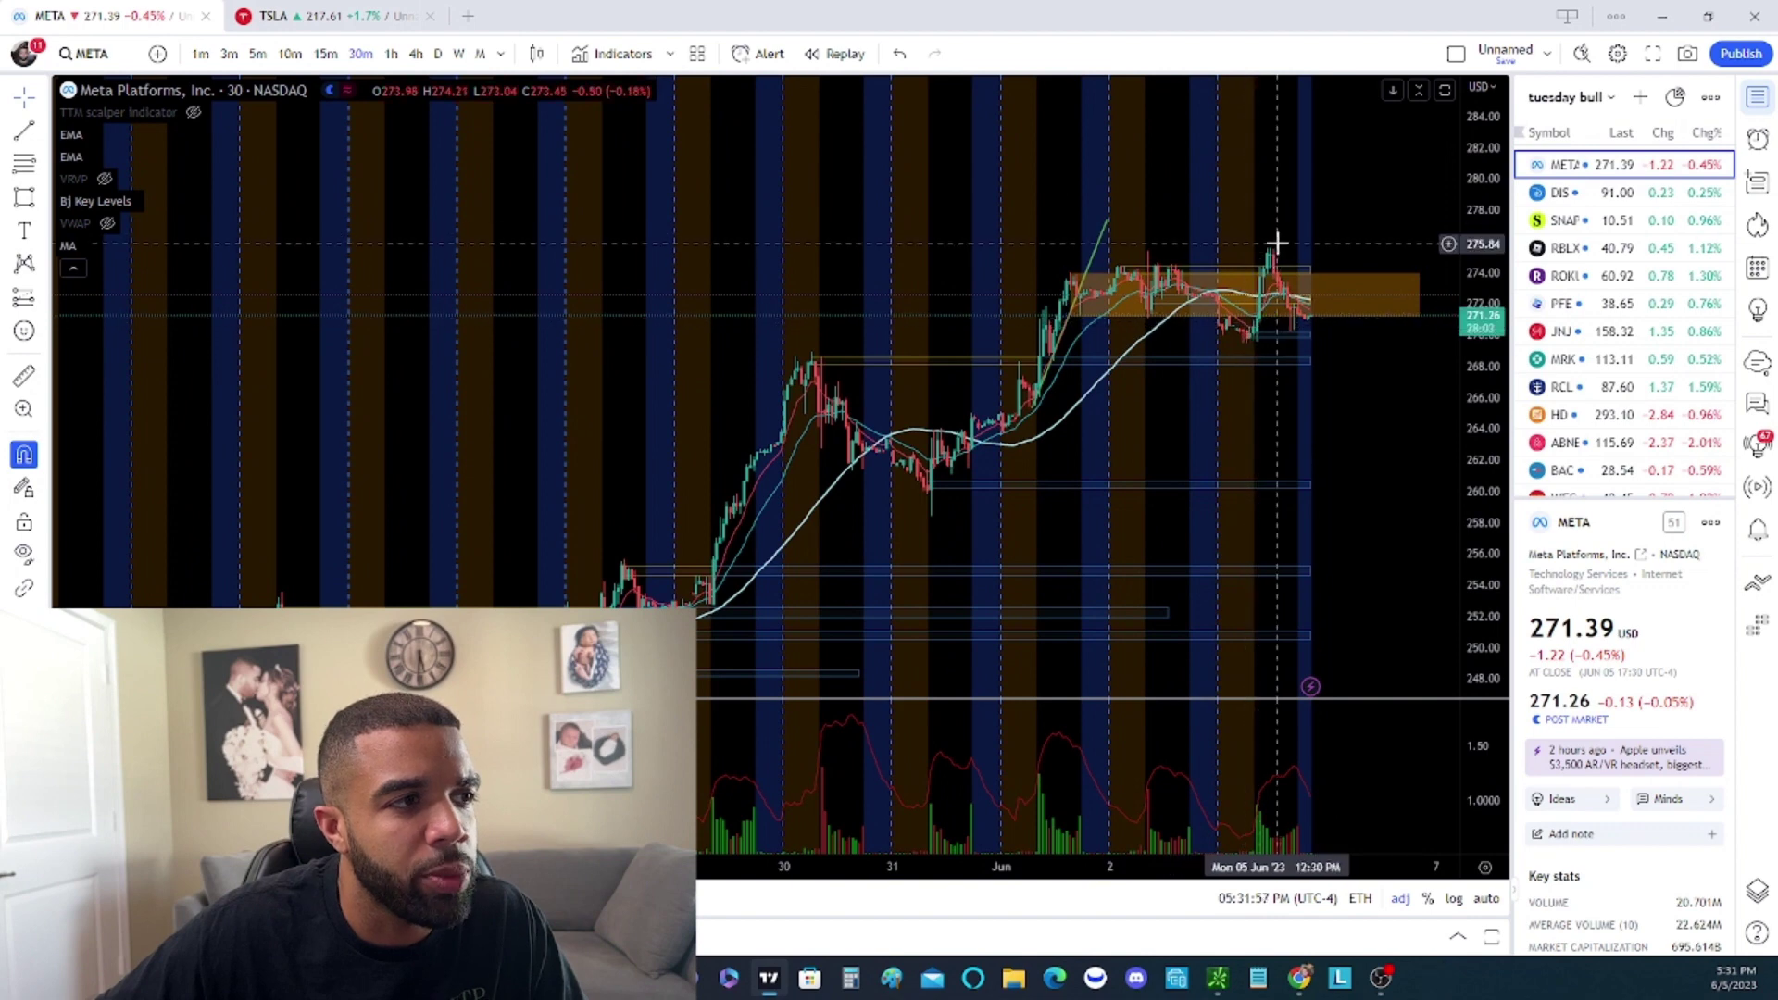
pyautogui.scroll(2, 1296, 322)
pyautogui.scroll(1, 1235, 317)
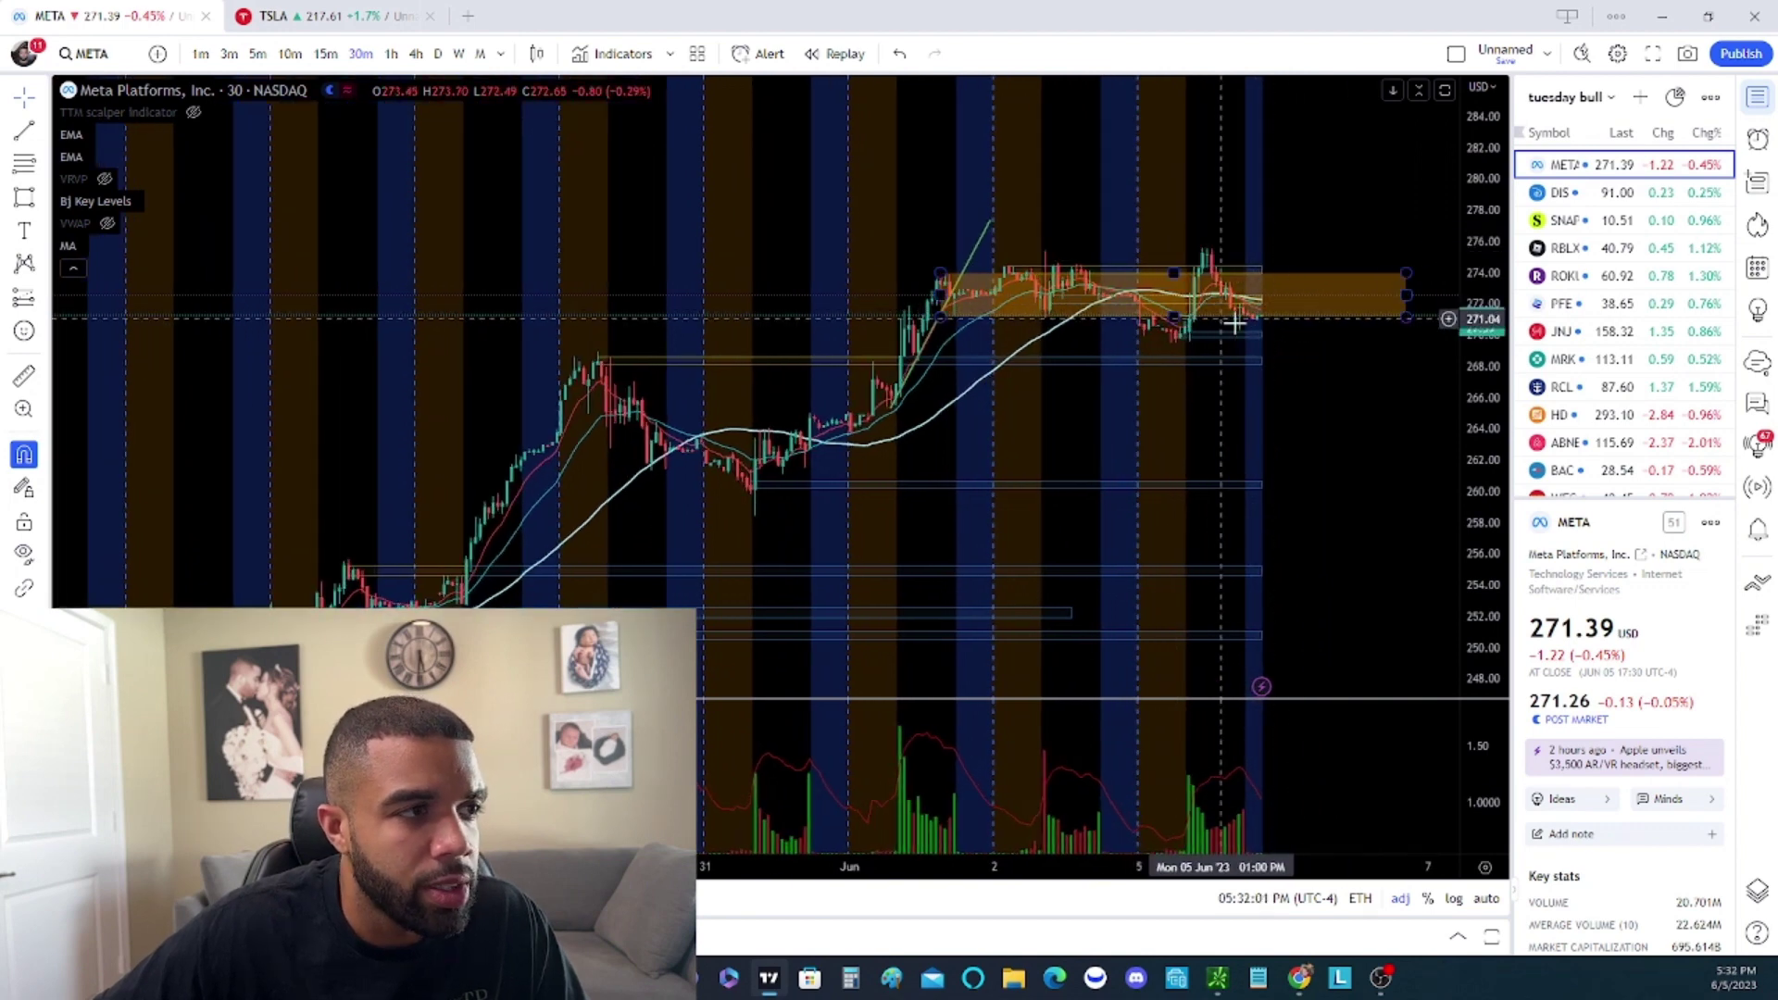
pyautogui.scroll(1, 1291, 302)
pyautogui.scroll(1, 1118, 295)
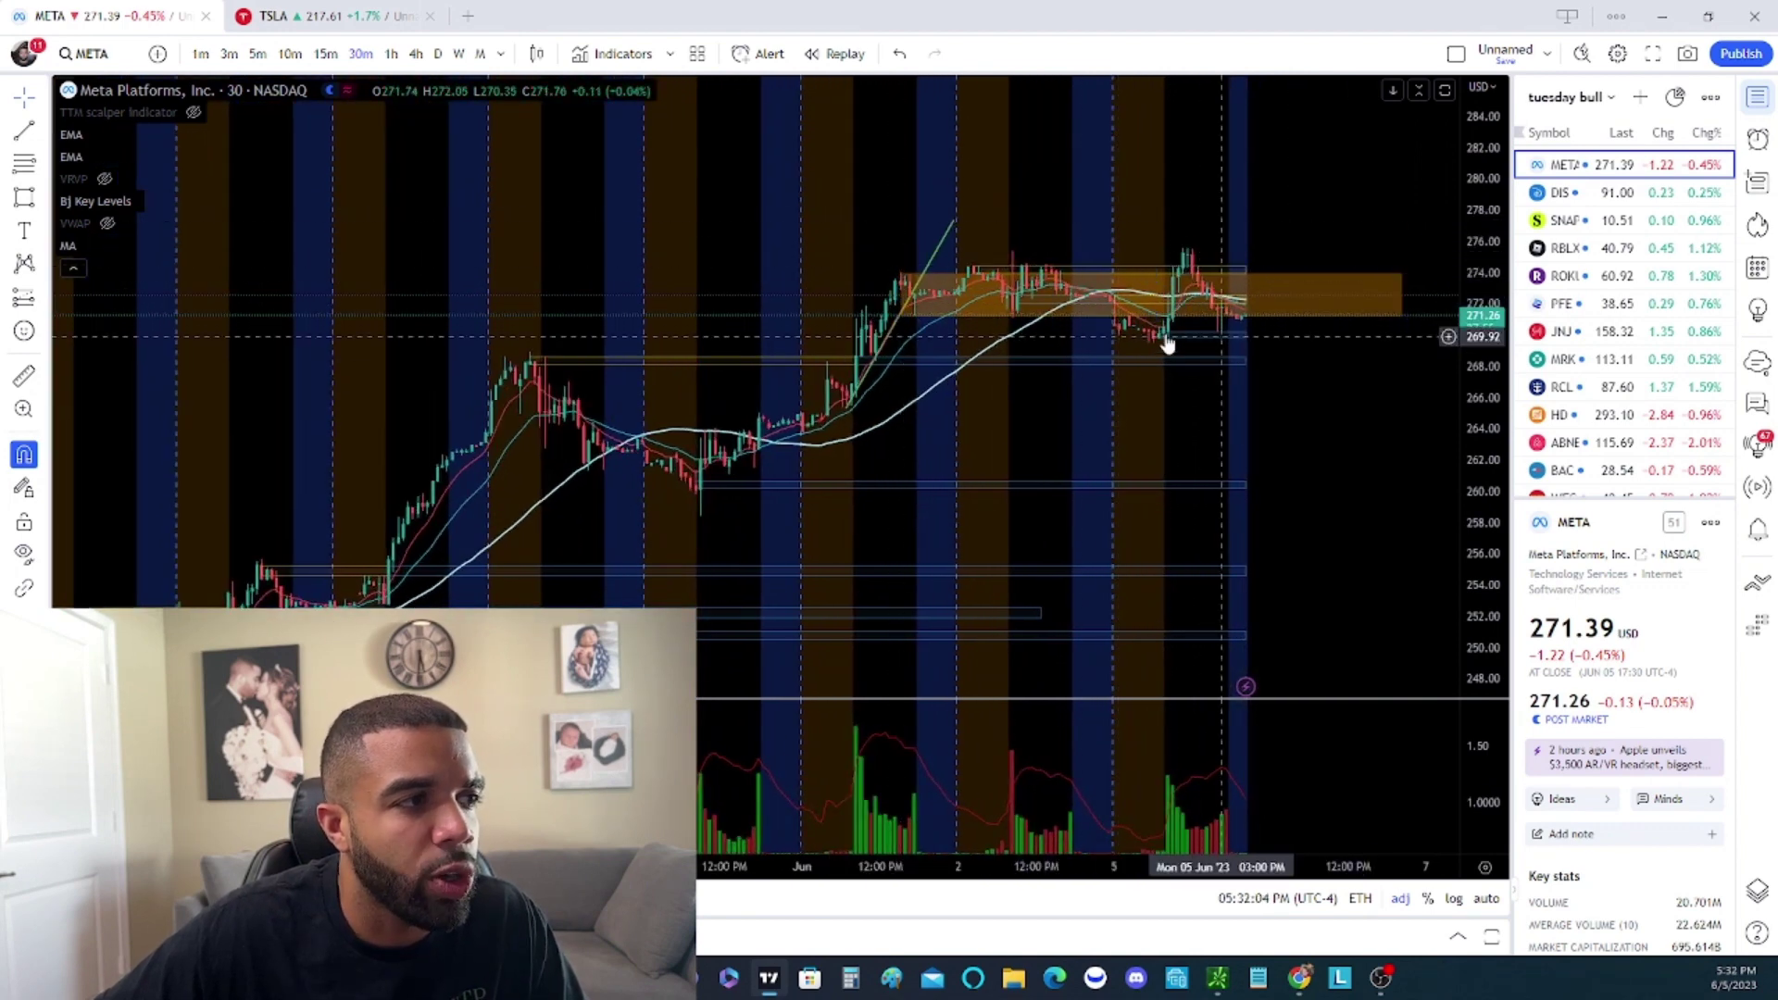
pyautogui.moveTo(1156, 316); pyautogui.dragTo(1151, 341)
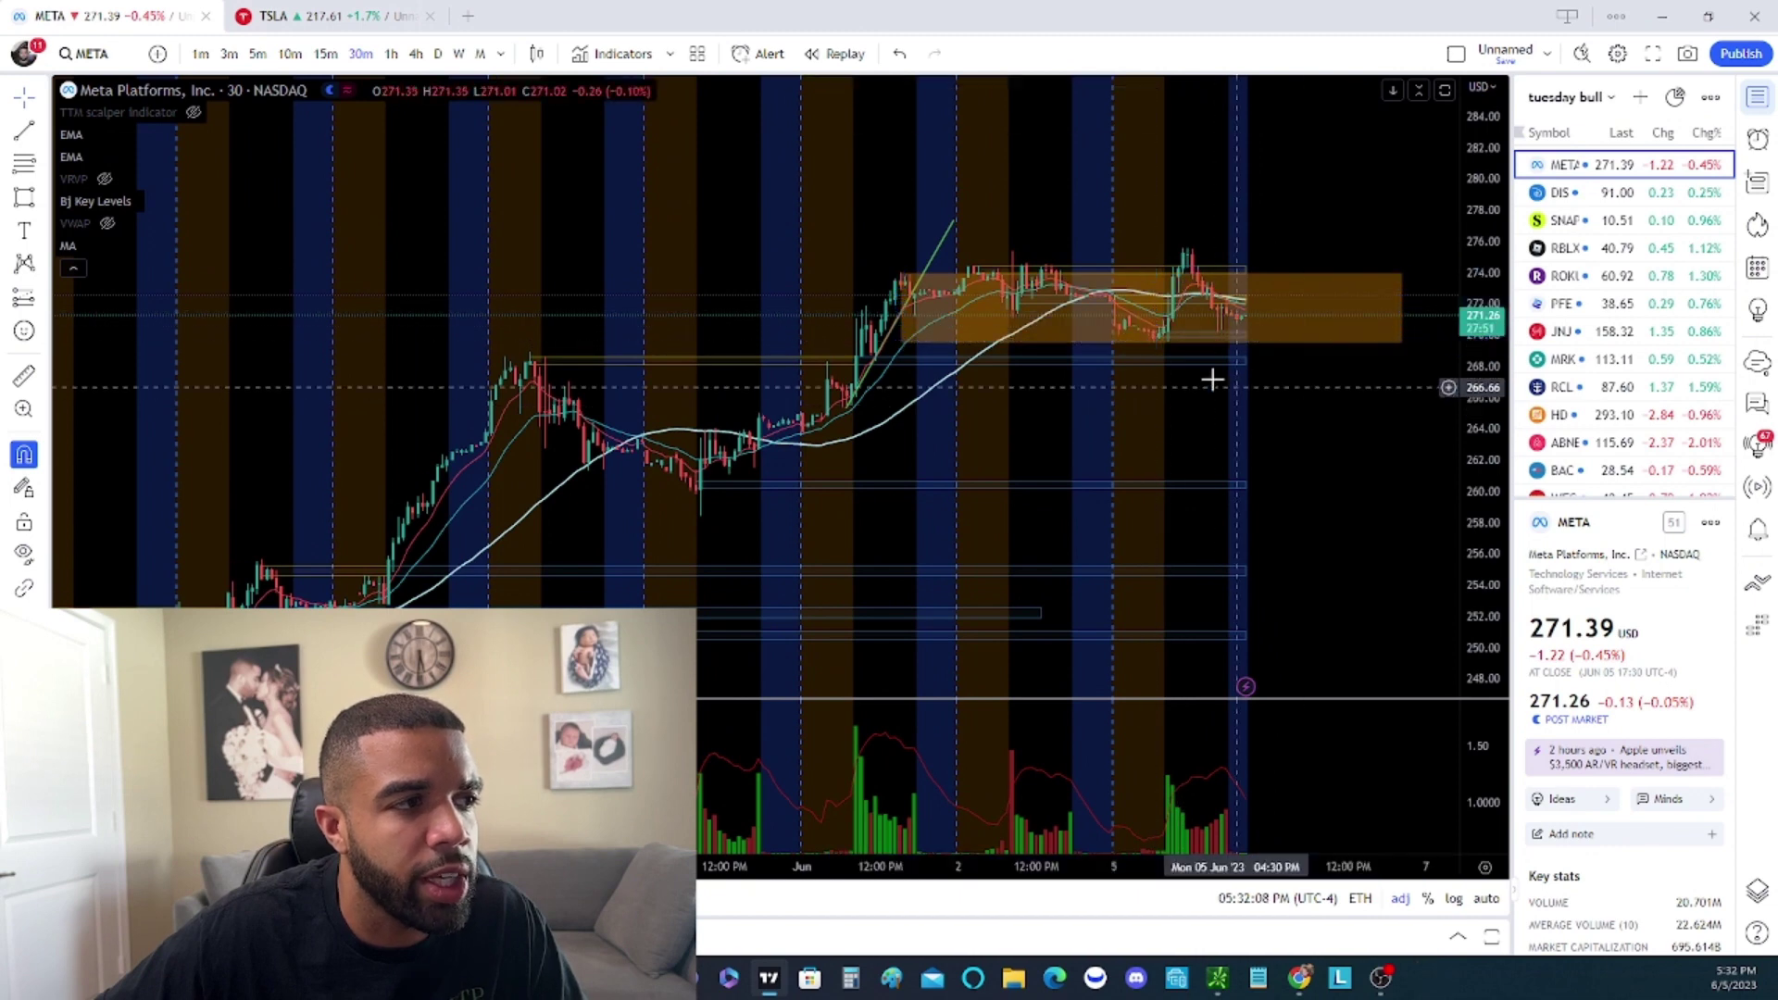
# Examine META's 30-minute price action around the widened rectangle, comparing its edges with the key levels and earlier candles
pyautogui.scroll(2, 1040, 349)
pyautogui.scroll(-2, 1067, 288)
pyautogui.scroll(-1, 1067, 288)
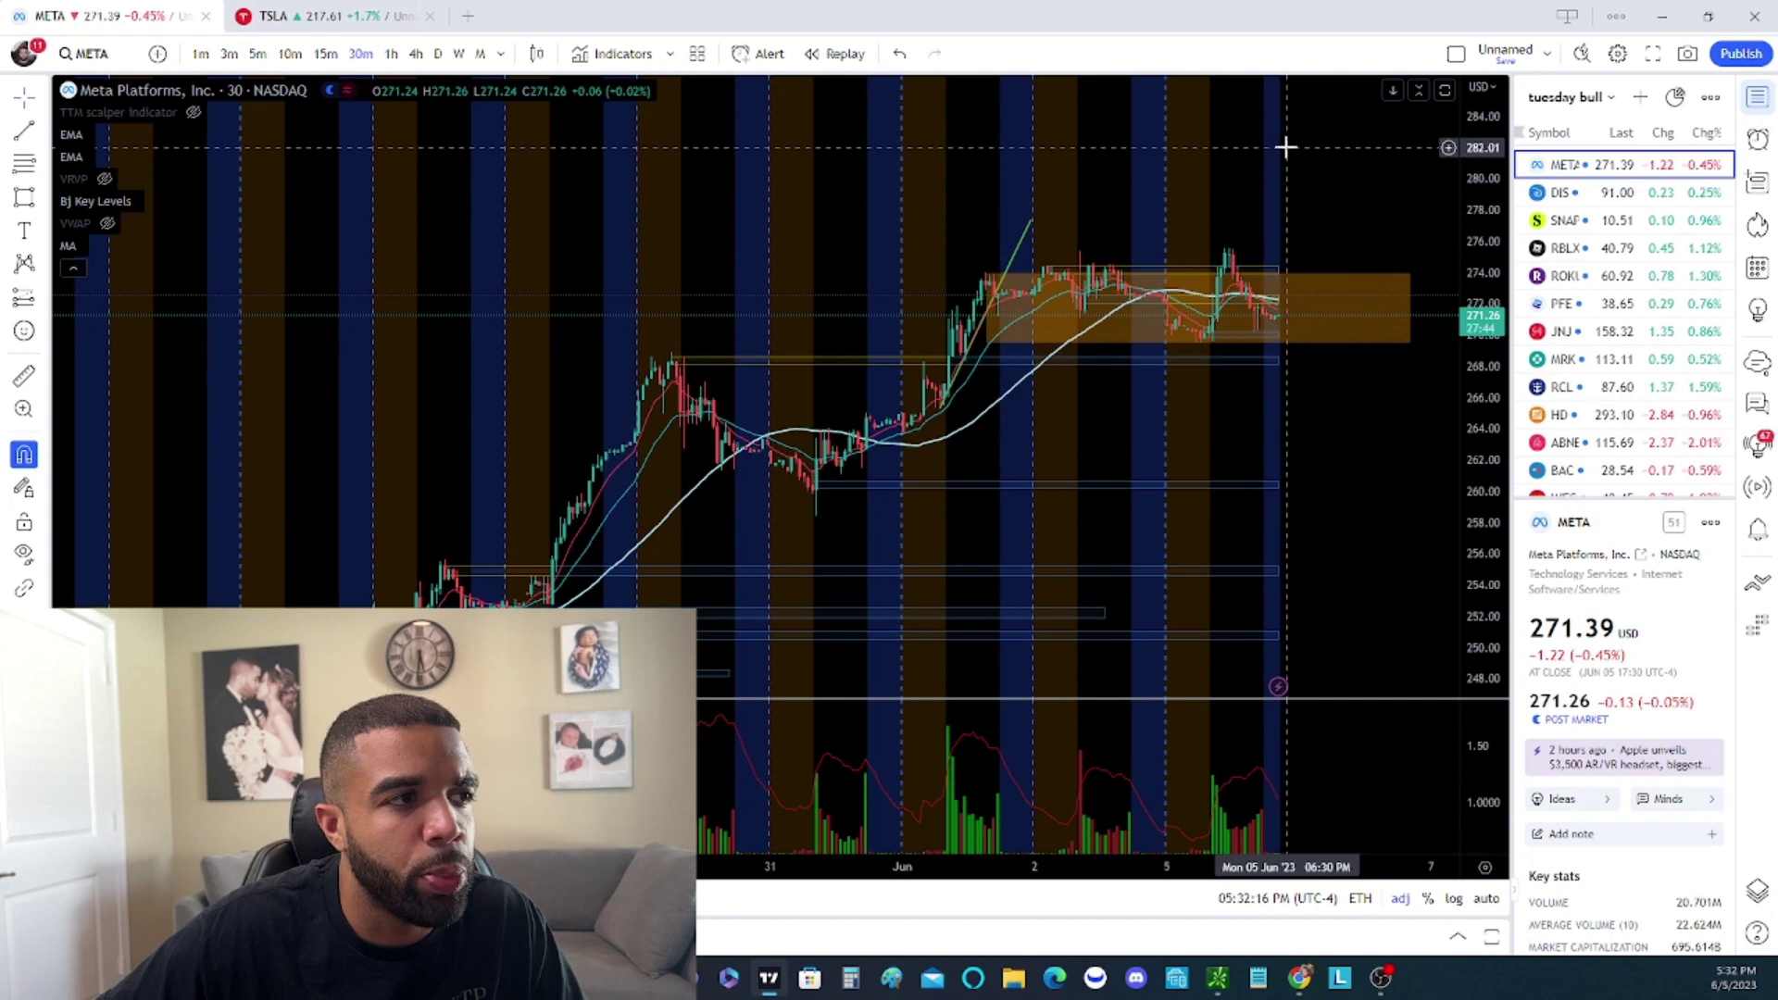
pyautogui.scroll(1, 1285, 350)
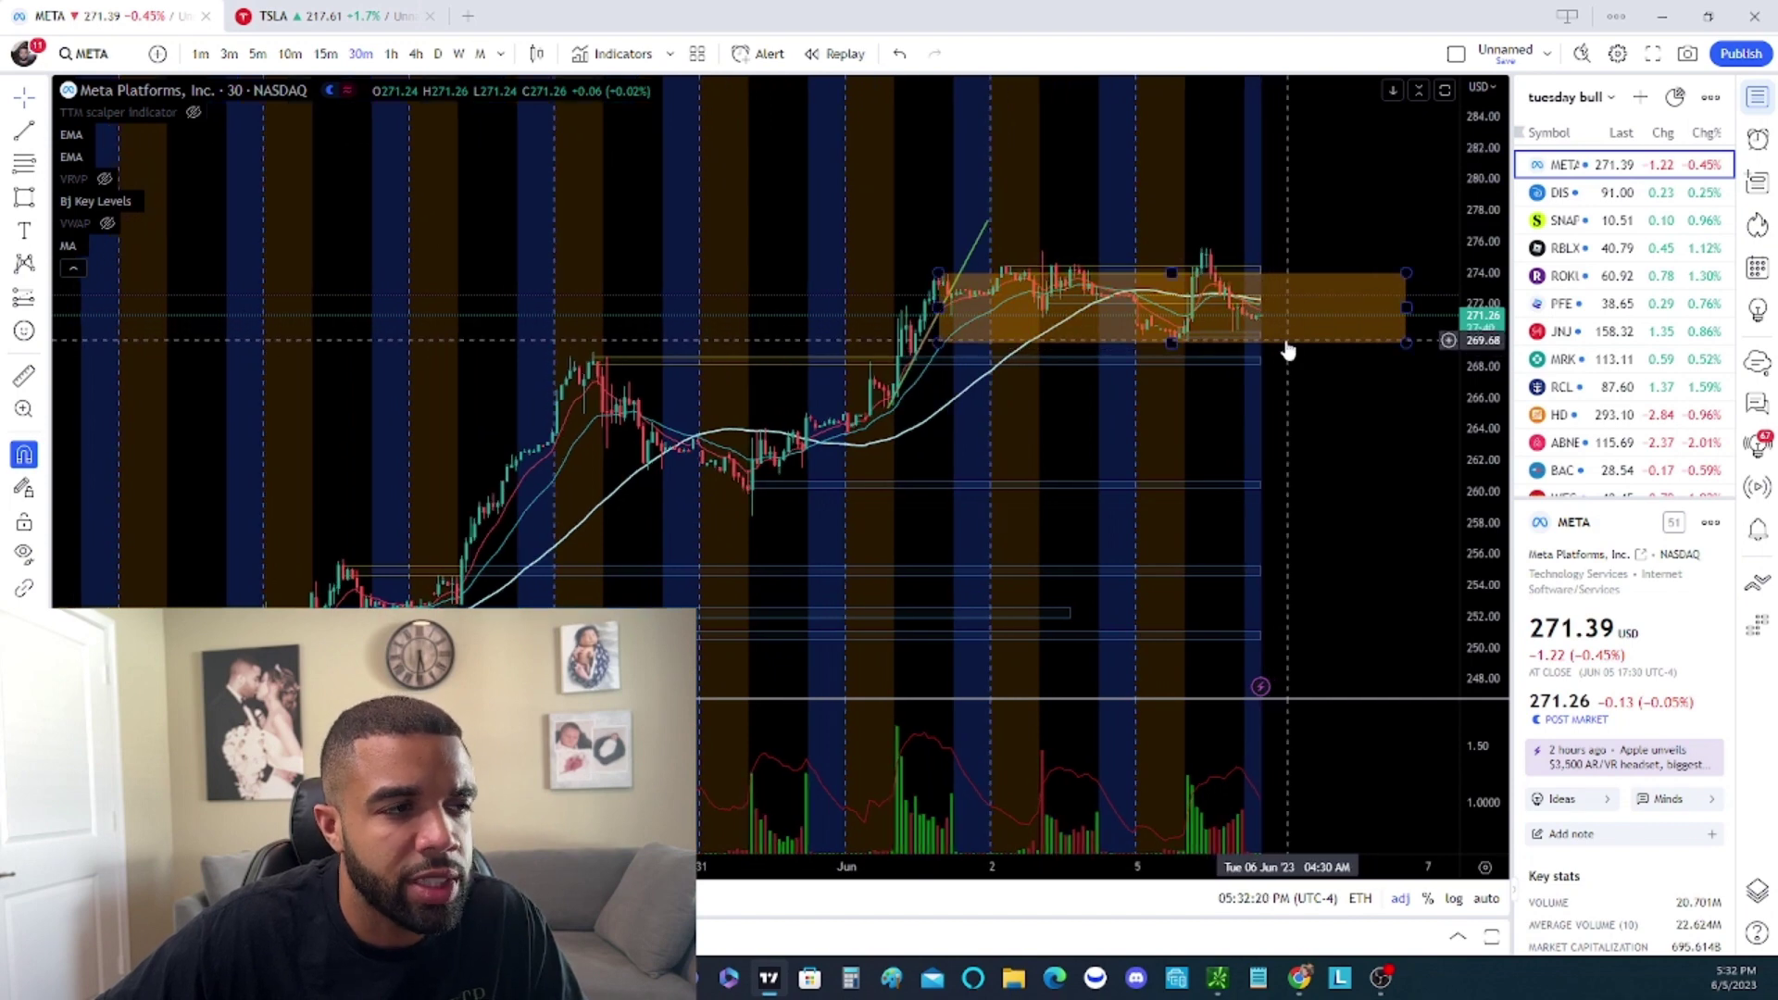
pyautogui.scroll(-1, 1290, 385)
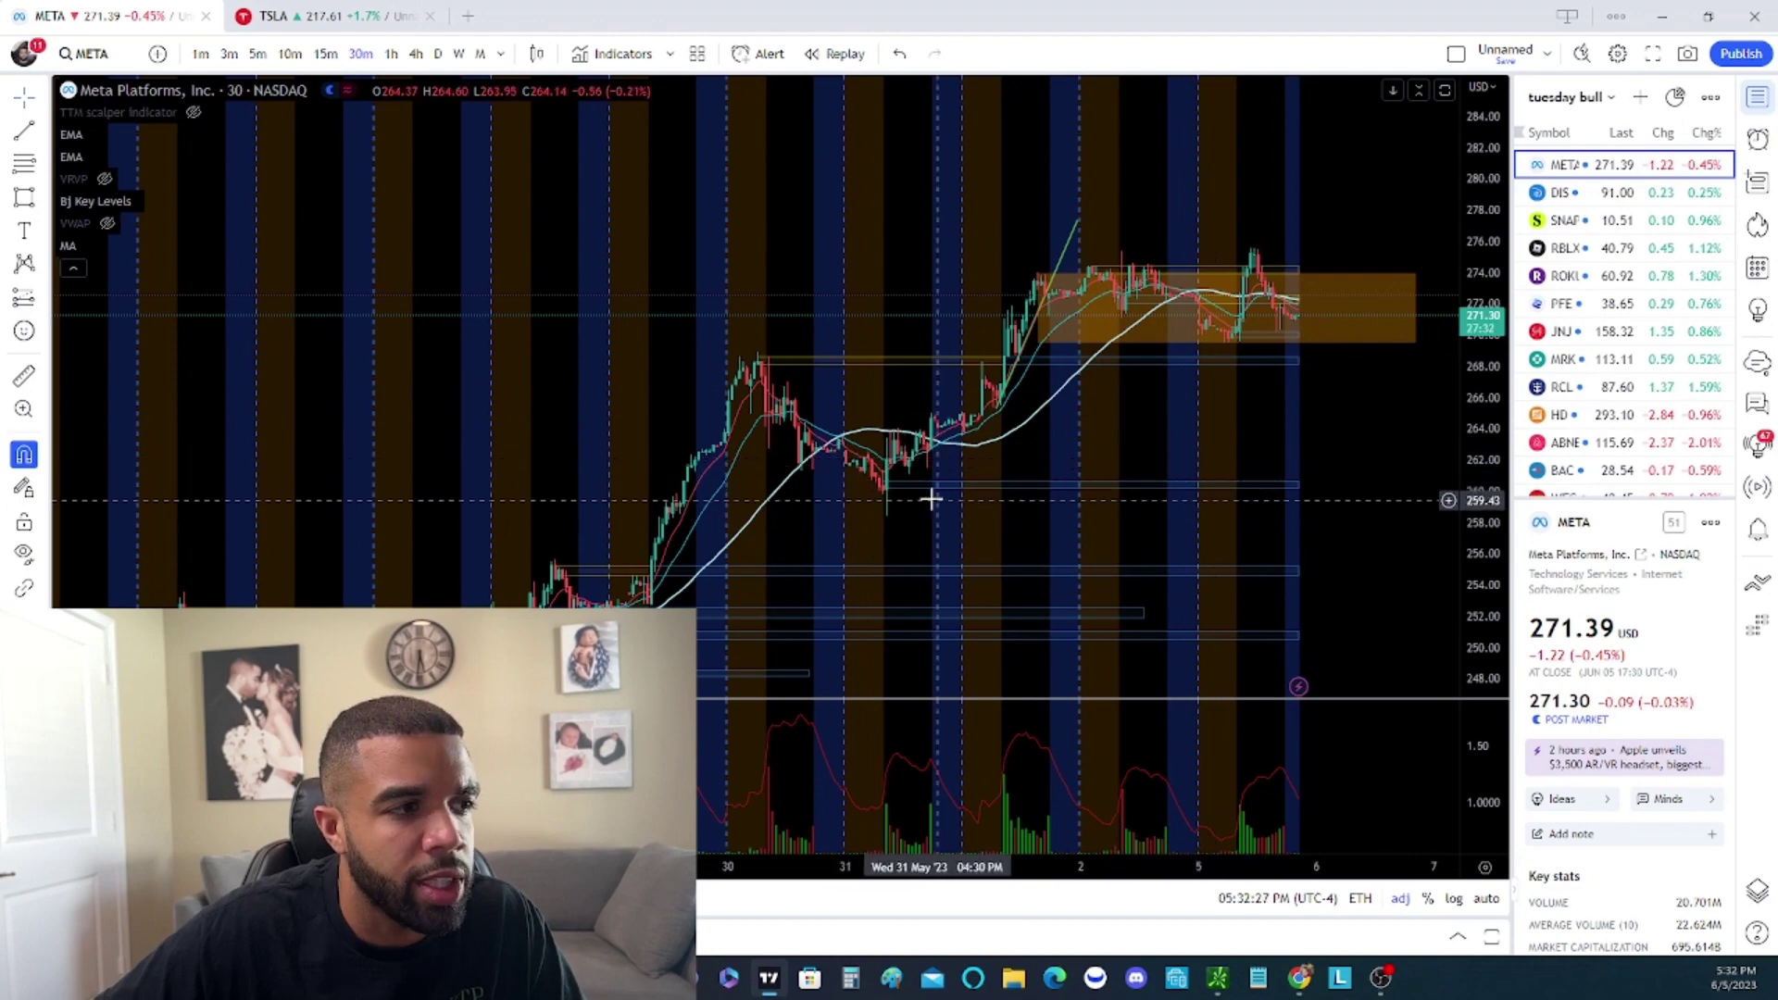
pyautogui.scroll(-3, 497, 142)
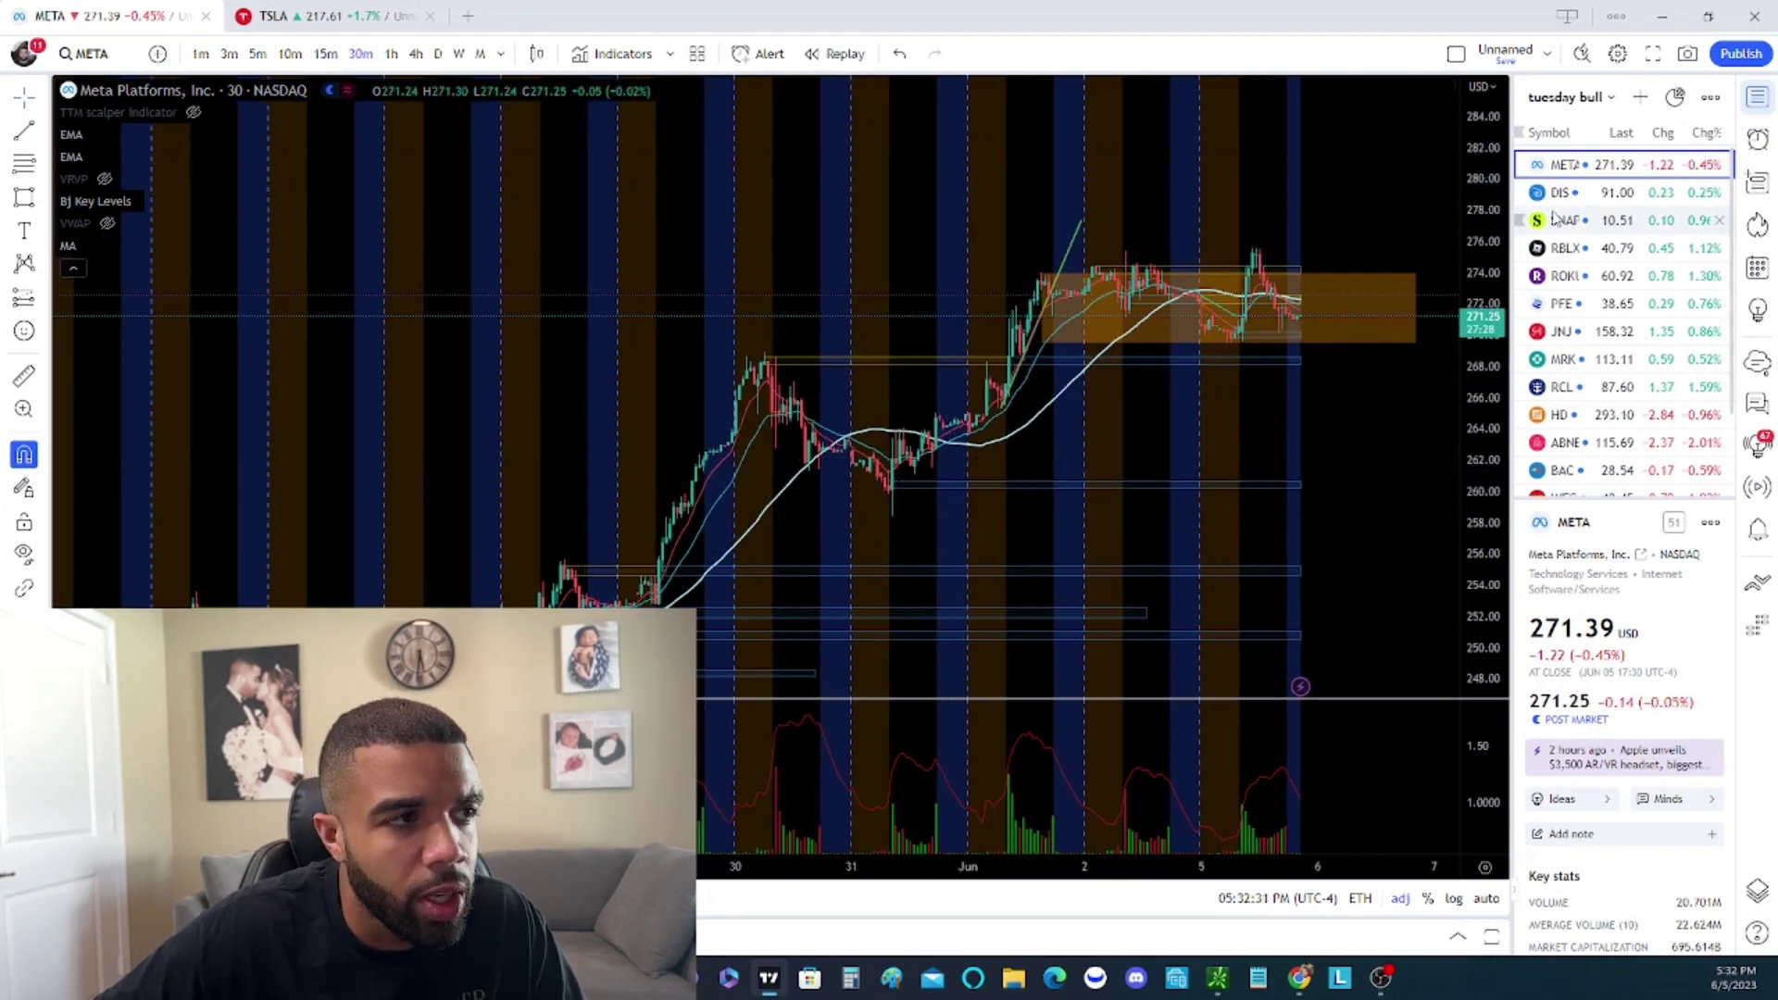
pyautogui.moveTo(1294, 191); pyautogui.dragTo(1120, 191)
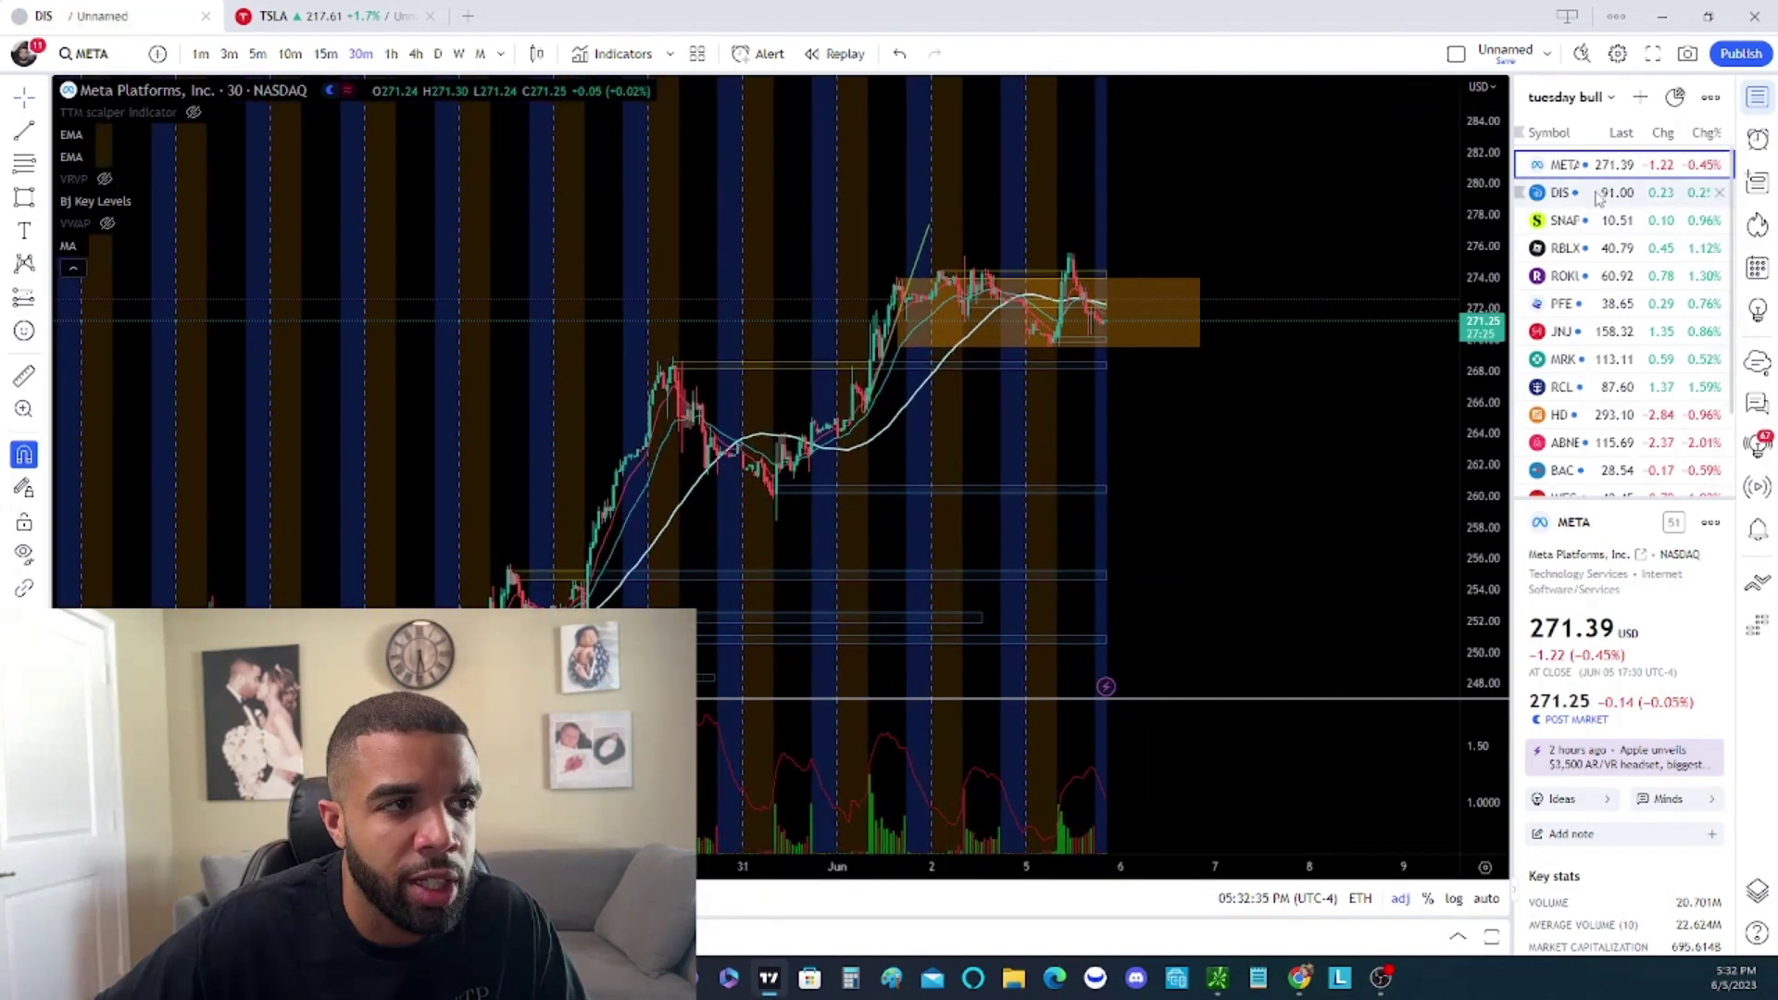
# Open DIS from the tuesday bull watchlist and review its 30-minute chart around the marked range
pyautogui.press('Down')
pyautogui.scroll(3, 1191, 246)
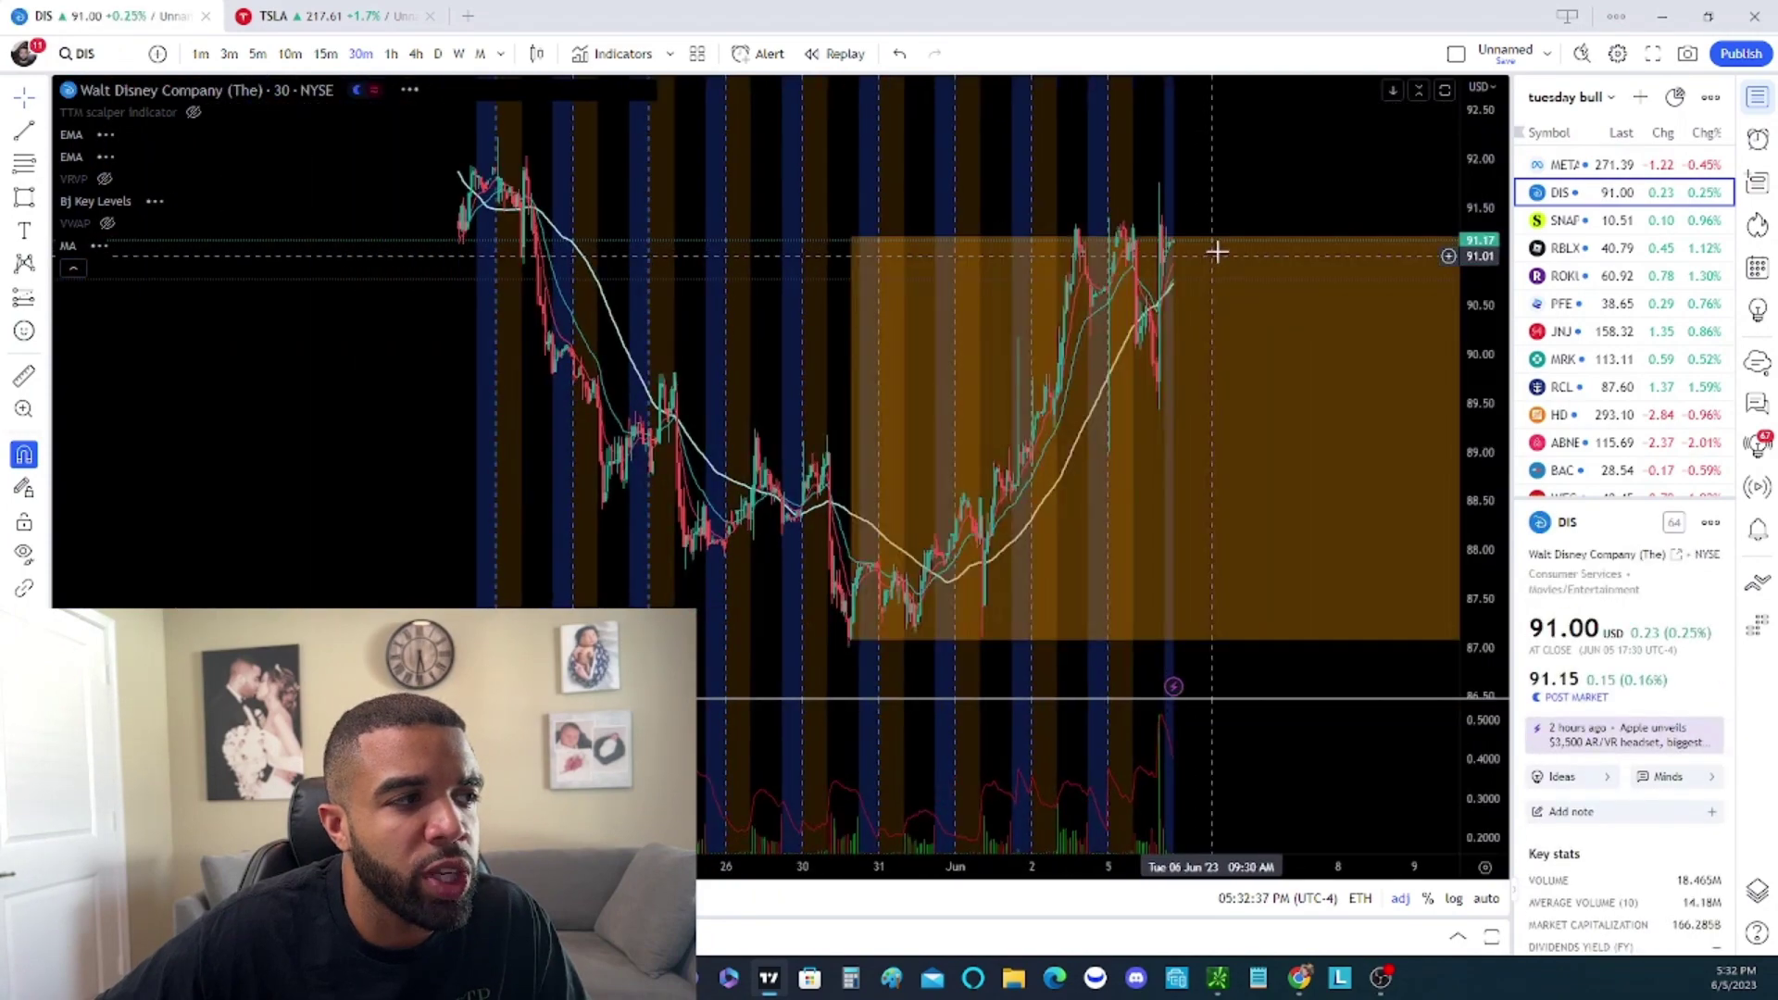
pyautogui.scroll(2, 1064, 477)
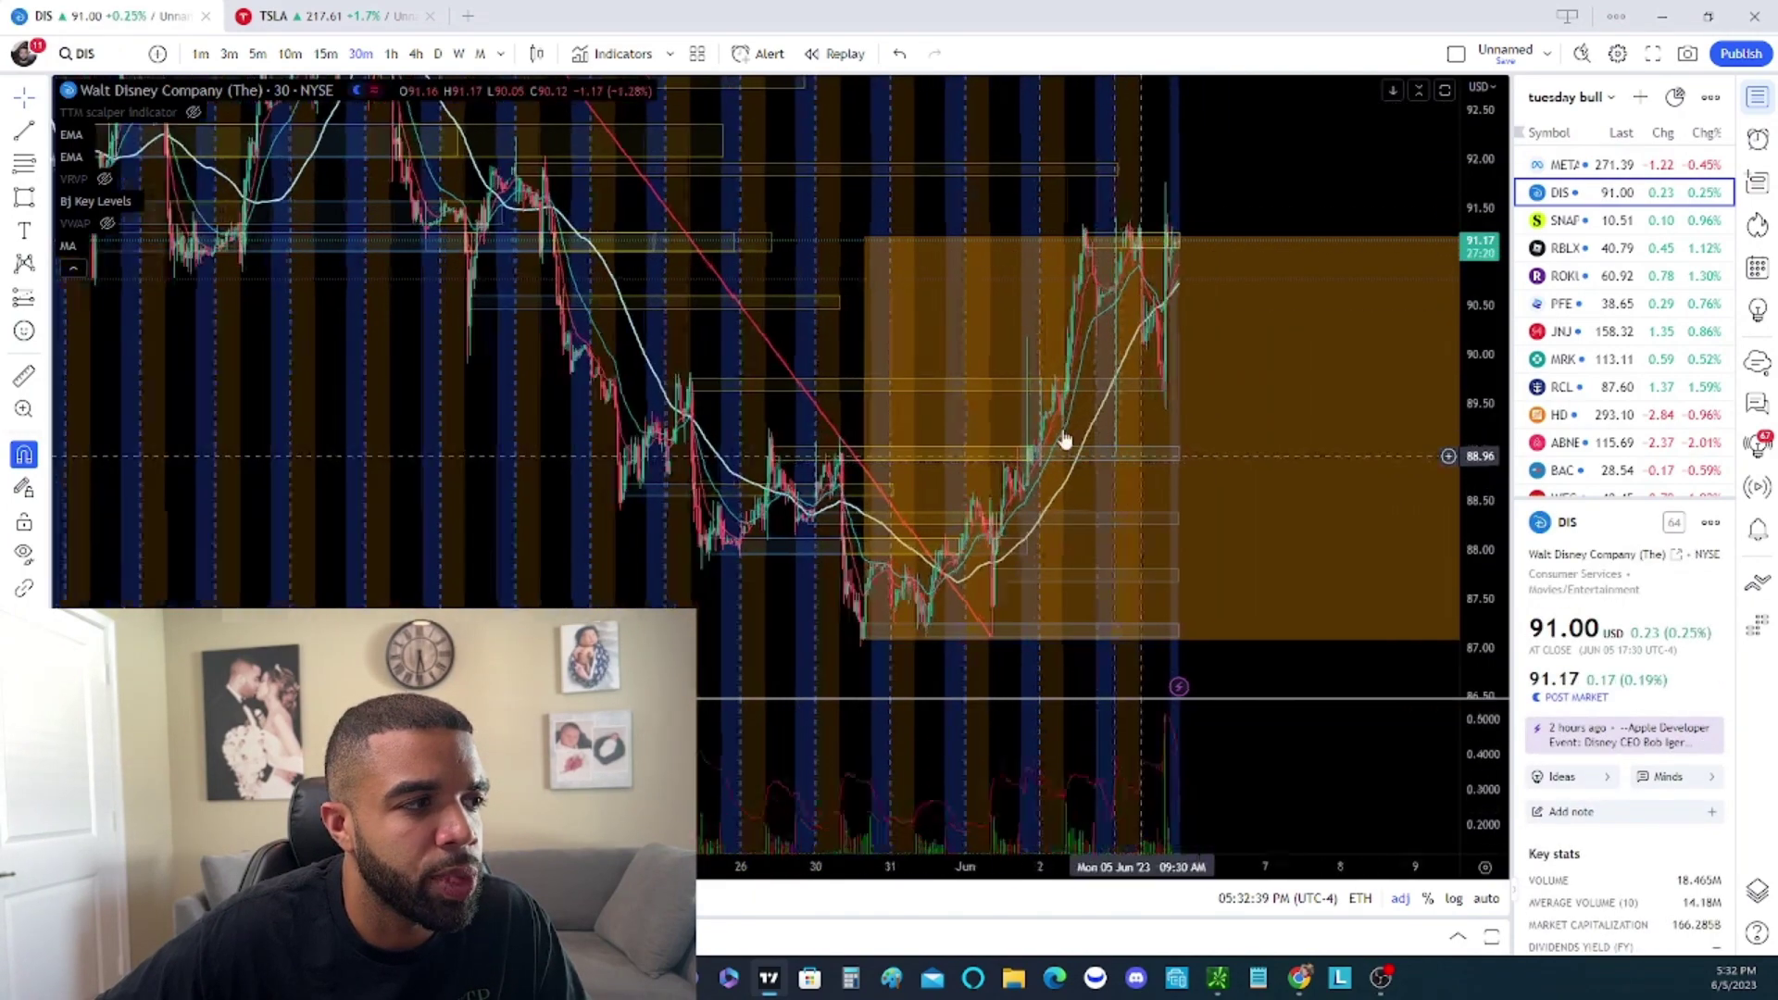
# Switch DIS to the daily timeframe and examine the candles near the orange rectangle against the red downtrend line, EMAs and key levels
pyautogui.click(437, 53)
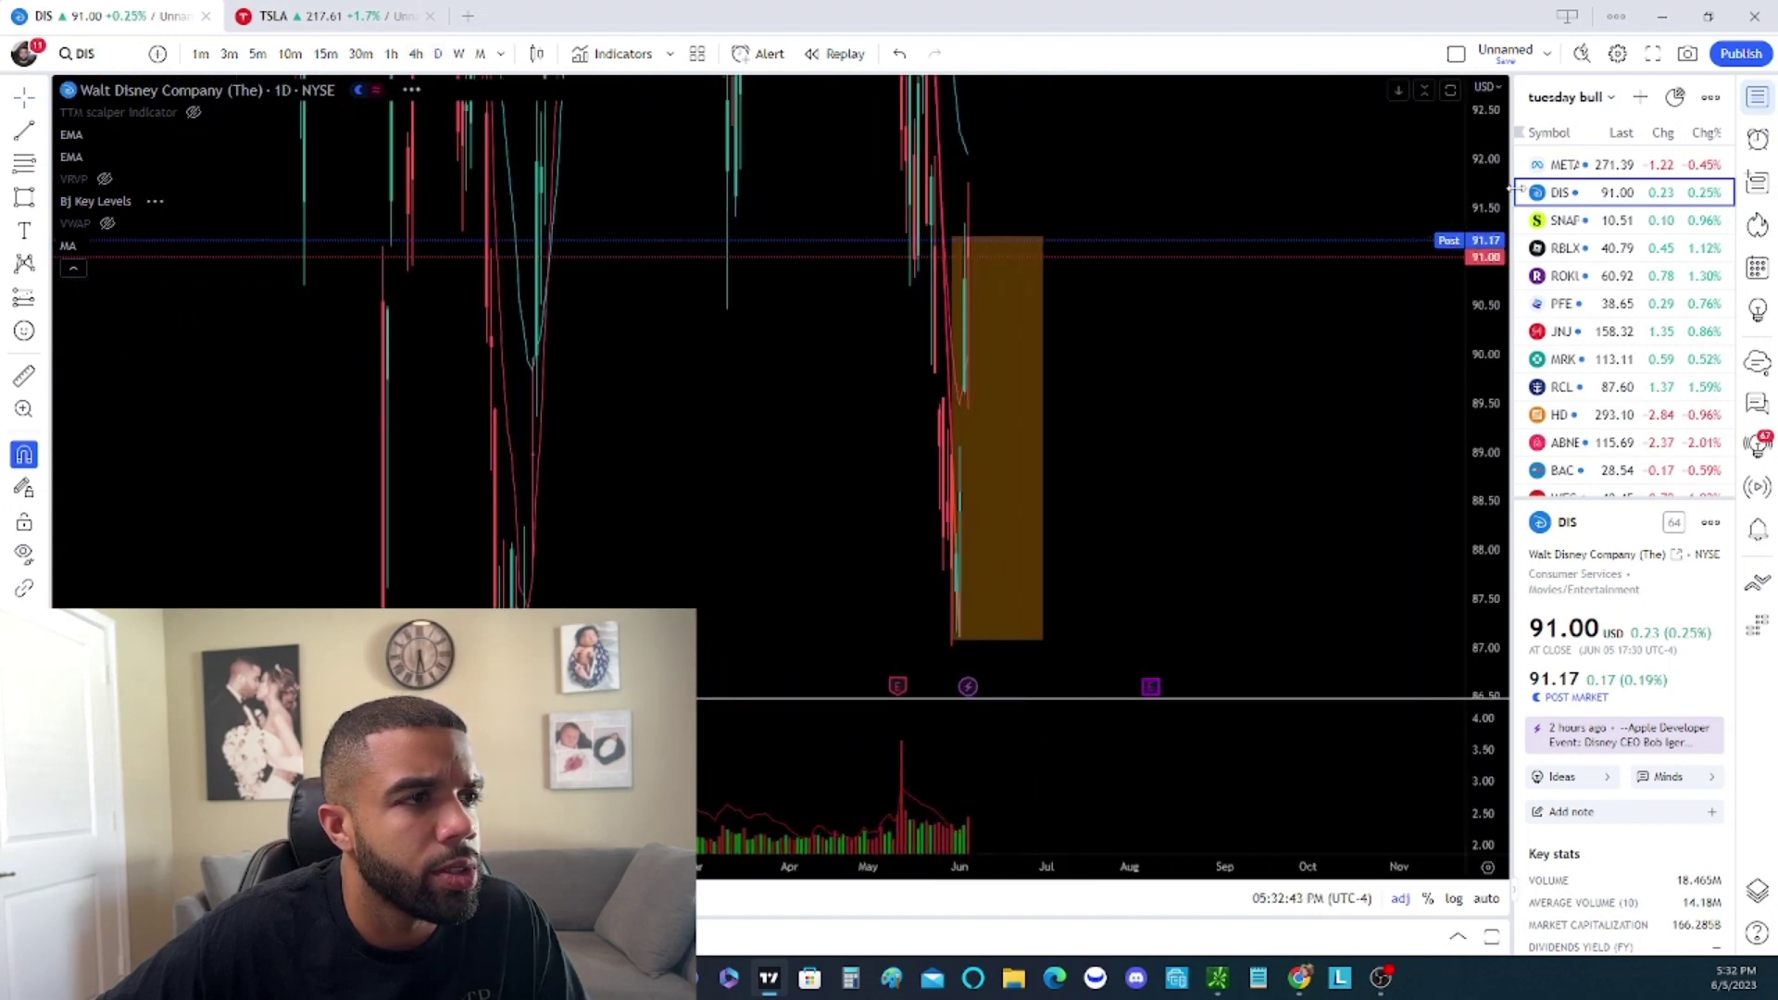
pyautogui.scroll(3, 1115, 579)
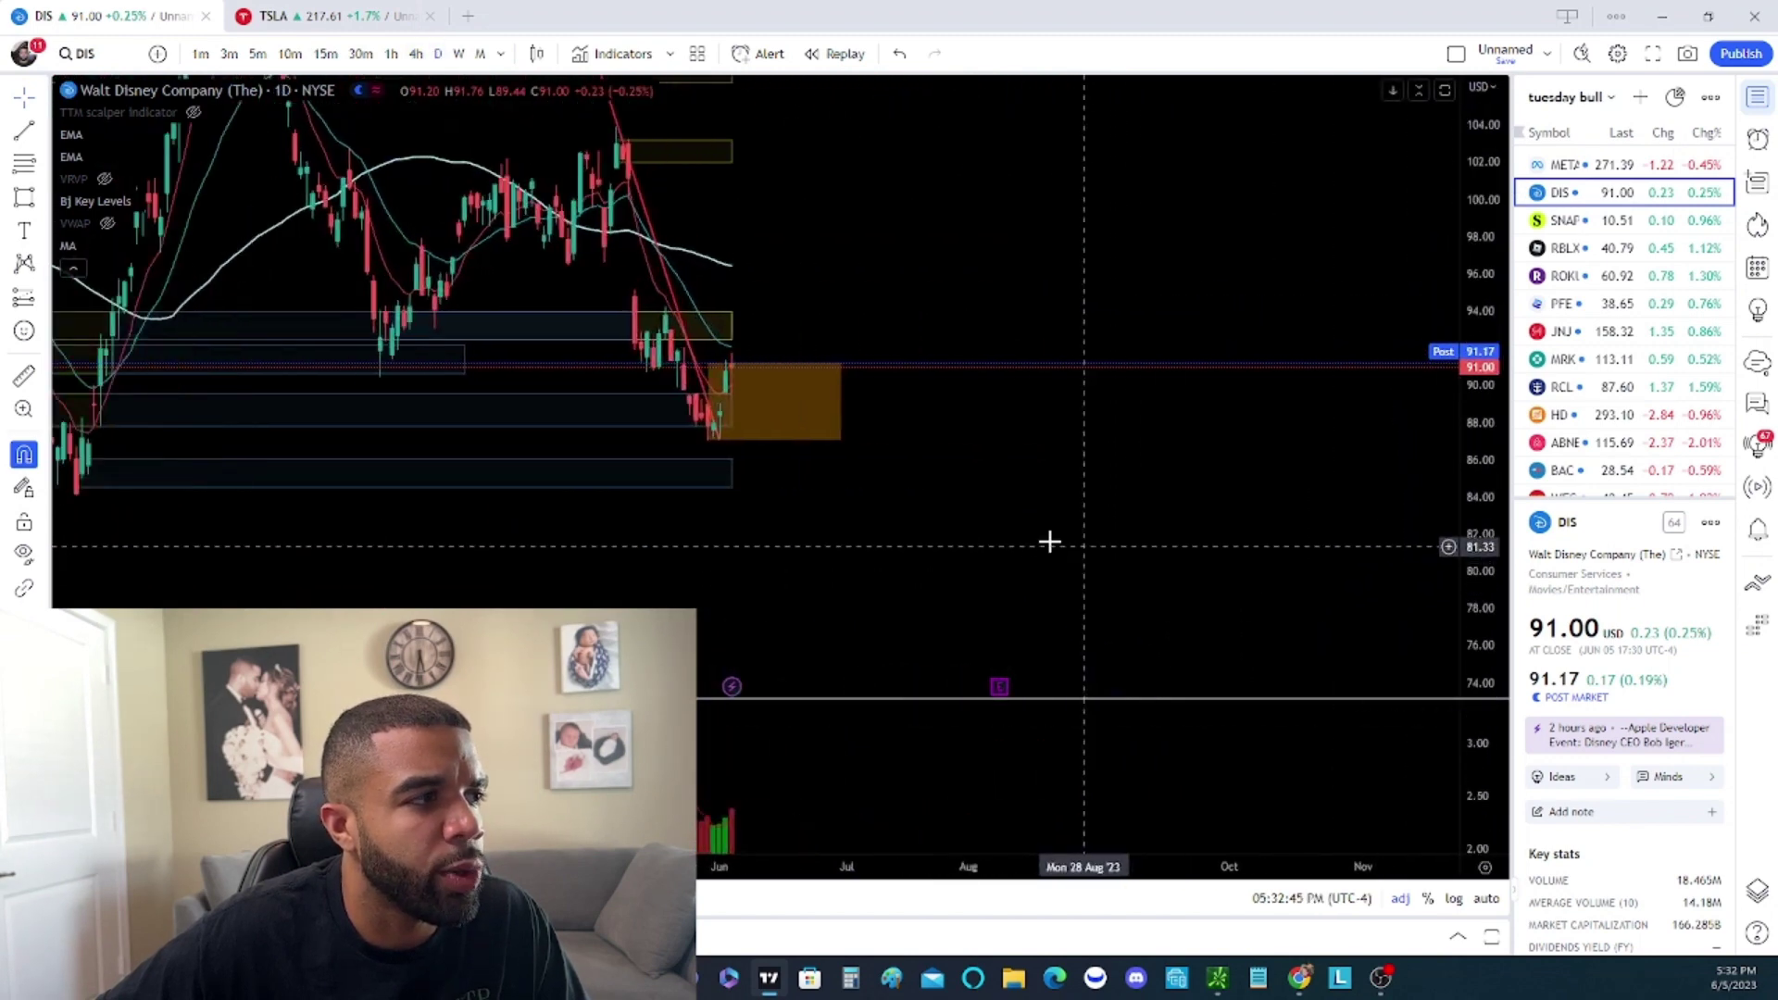
pyautogui.moveTo(988, 540); pyautogui.dragTo(1354, 512)
pyautogui.scroll(2, 1099, 417)
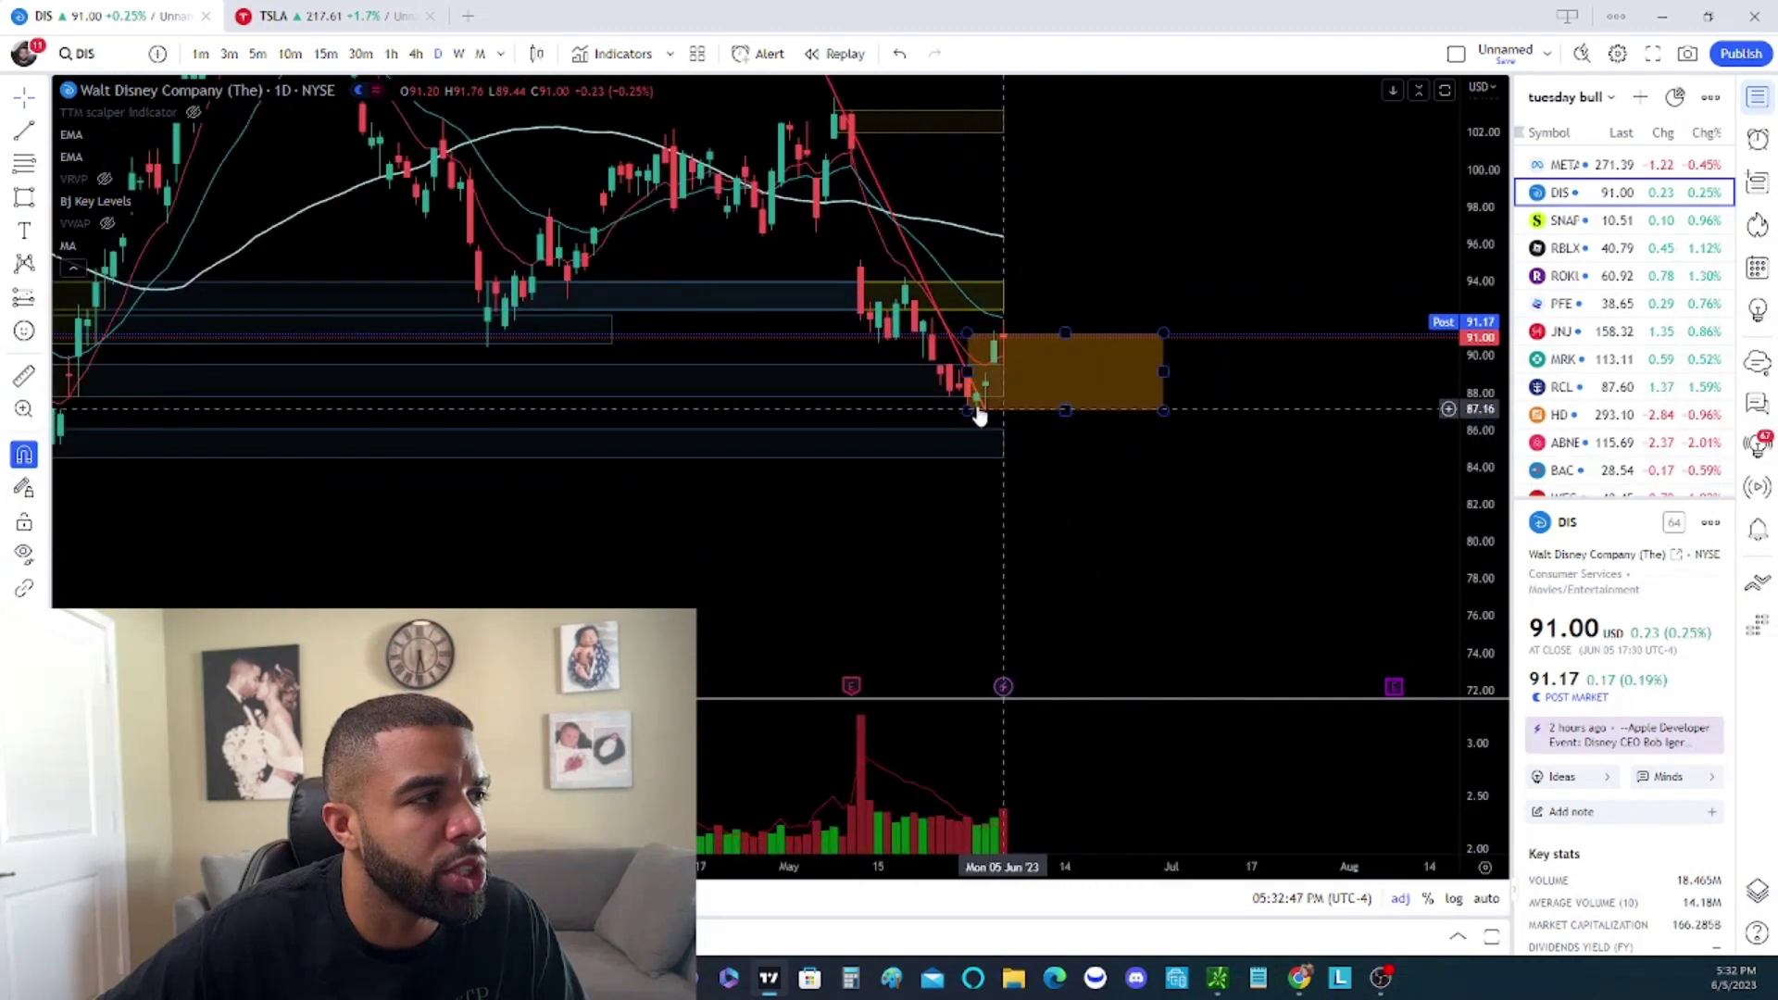
pyautogui.moveTo(1207, 516); pyautogui.dragTo(1393, 516)
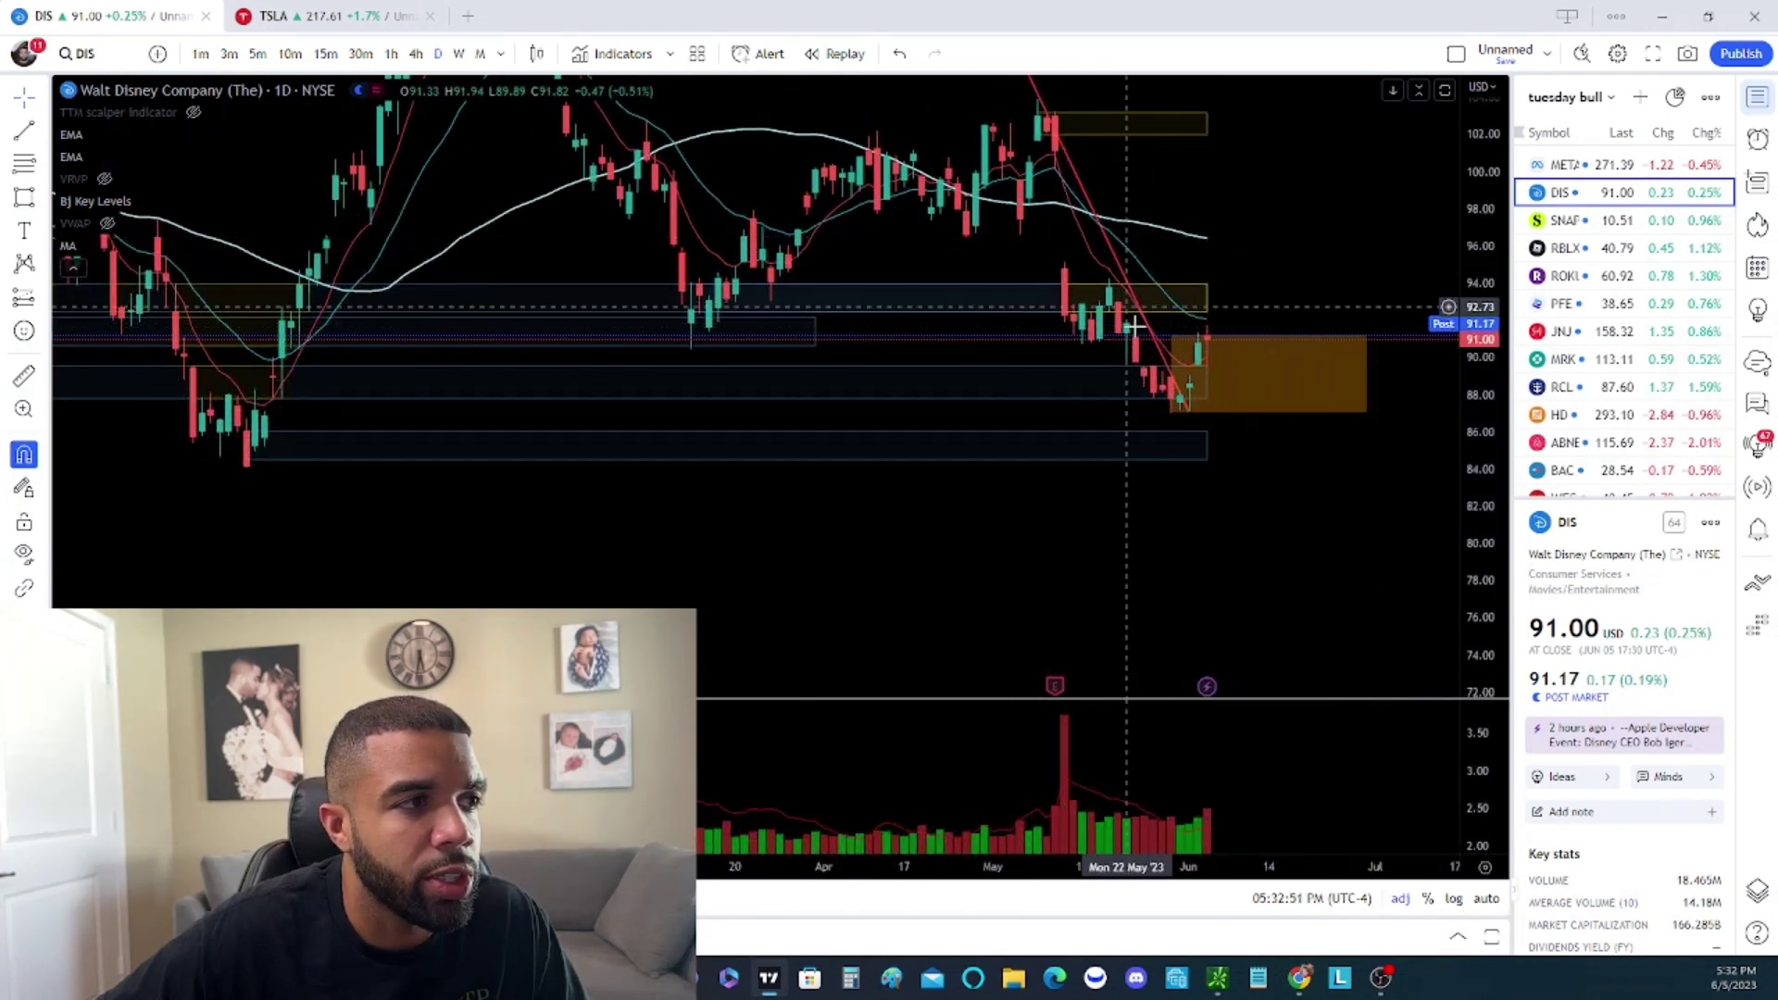
pyautogui.scroll(1, 1022, 294)
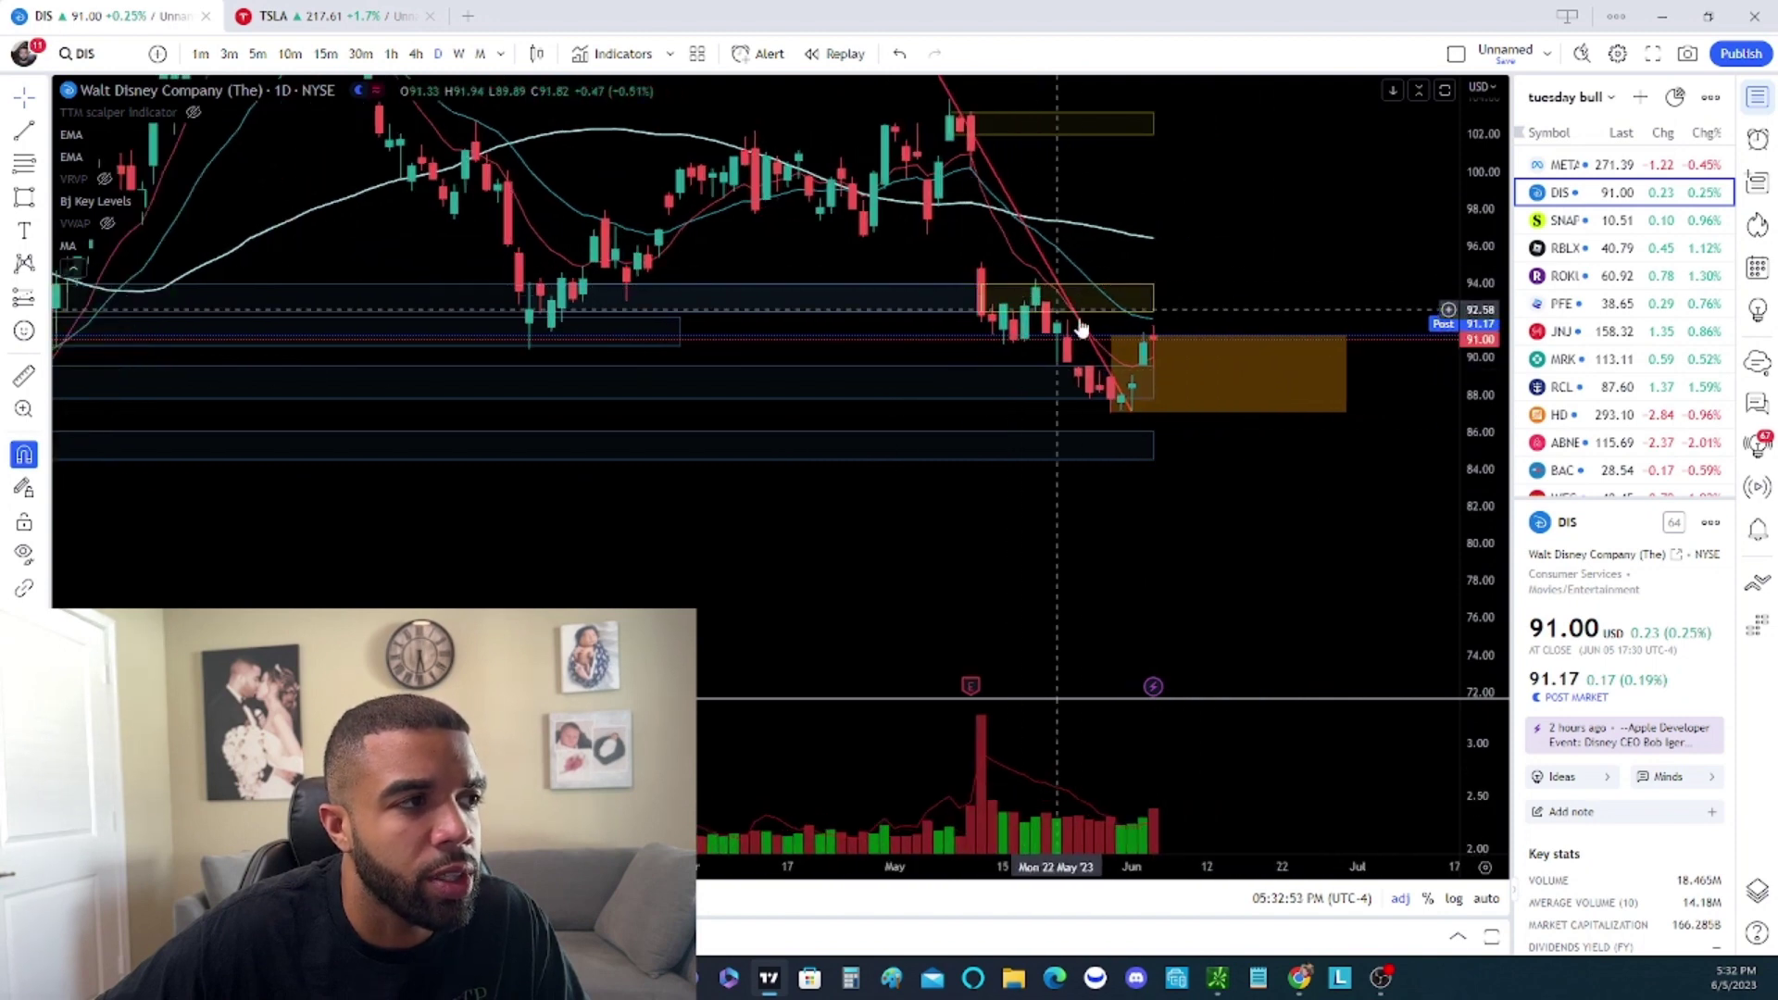
pyautogui.scroll(1, 1162, 331)
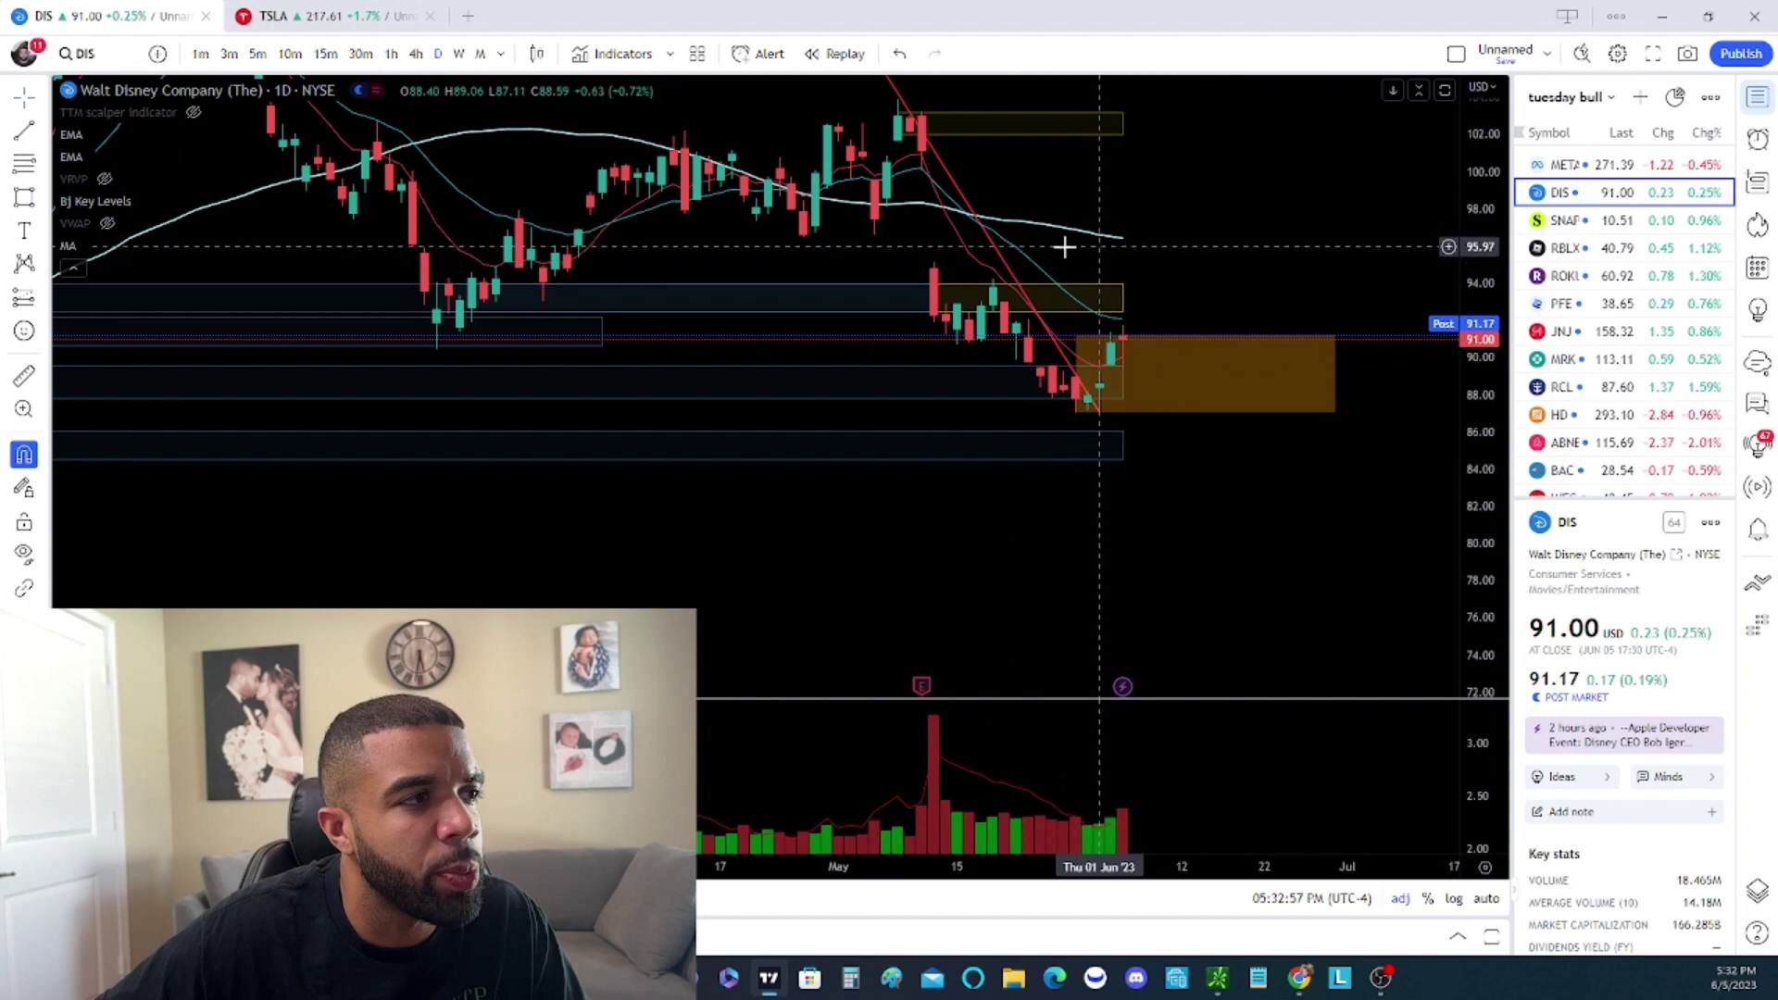
pyautogui.moveTo(1315, 263); pyautogui.dragTo(1198, 361)
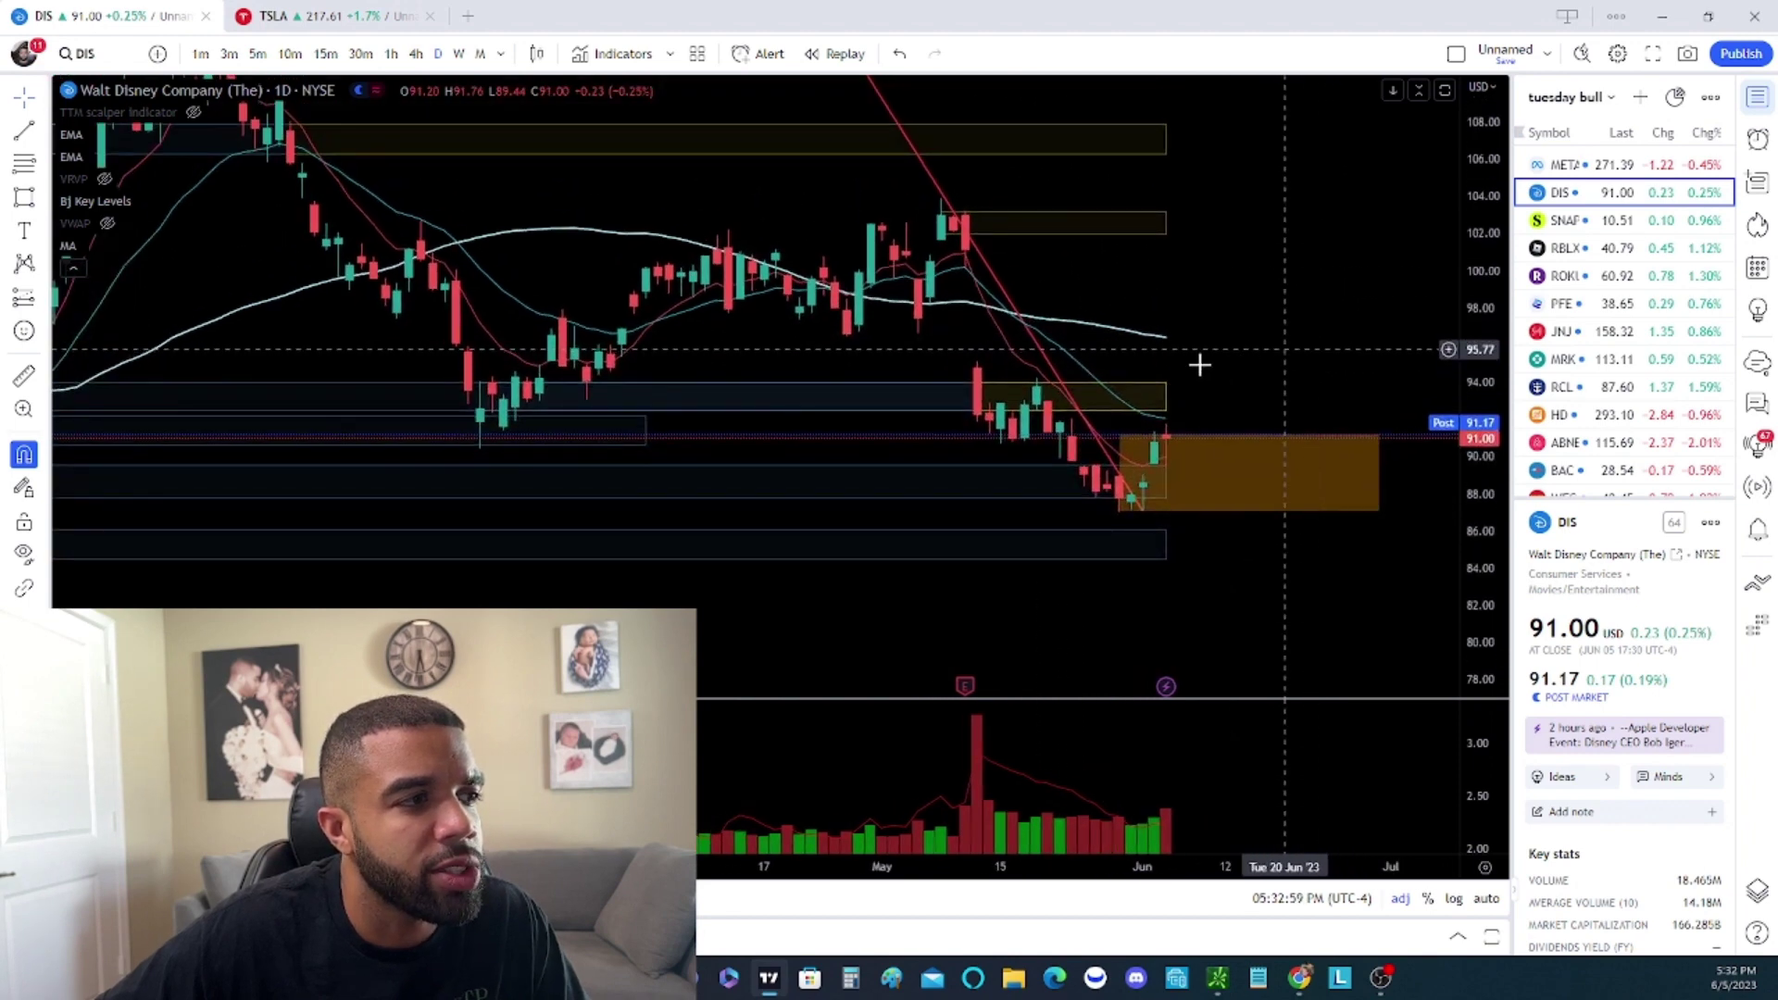
pyautogui.scroll(1, 1210, 457)
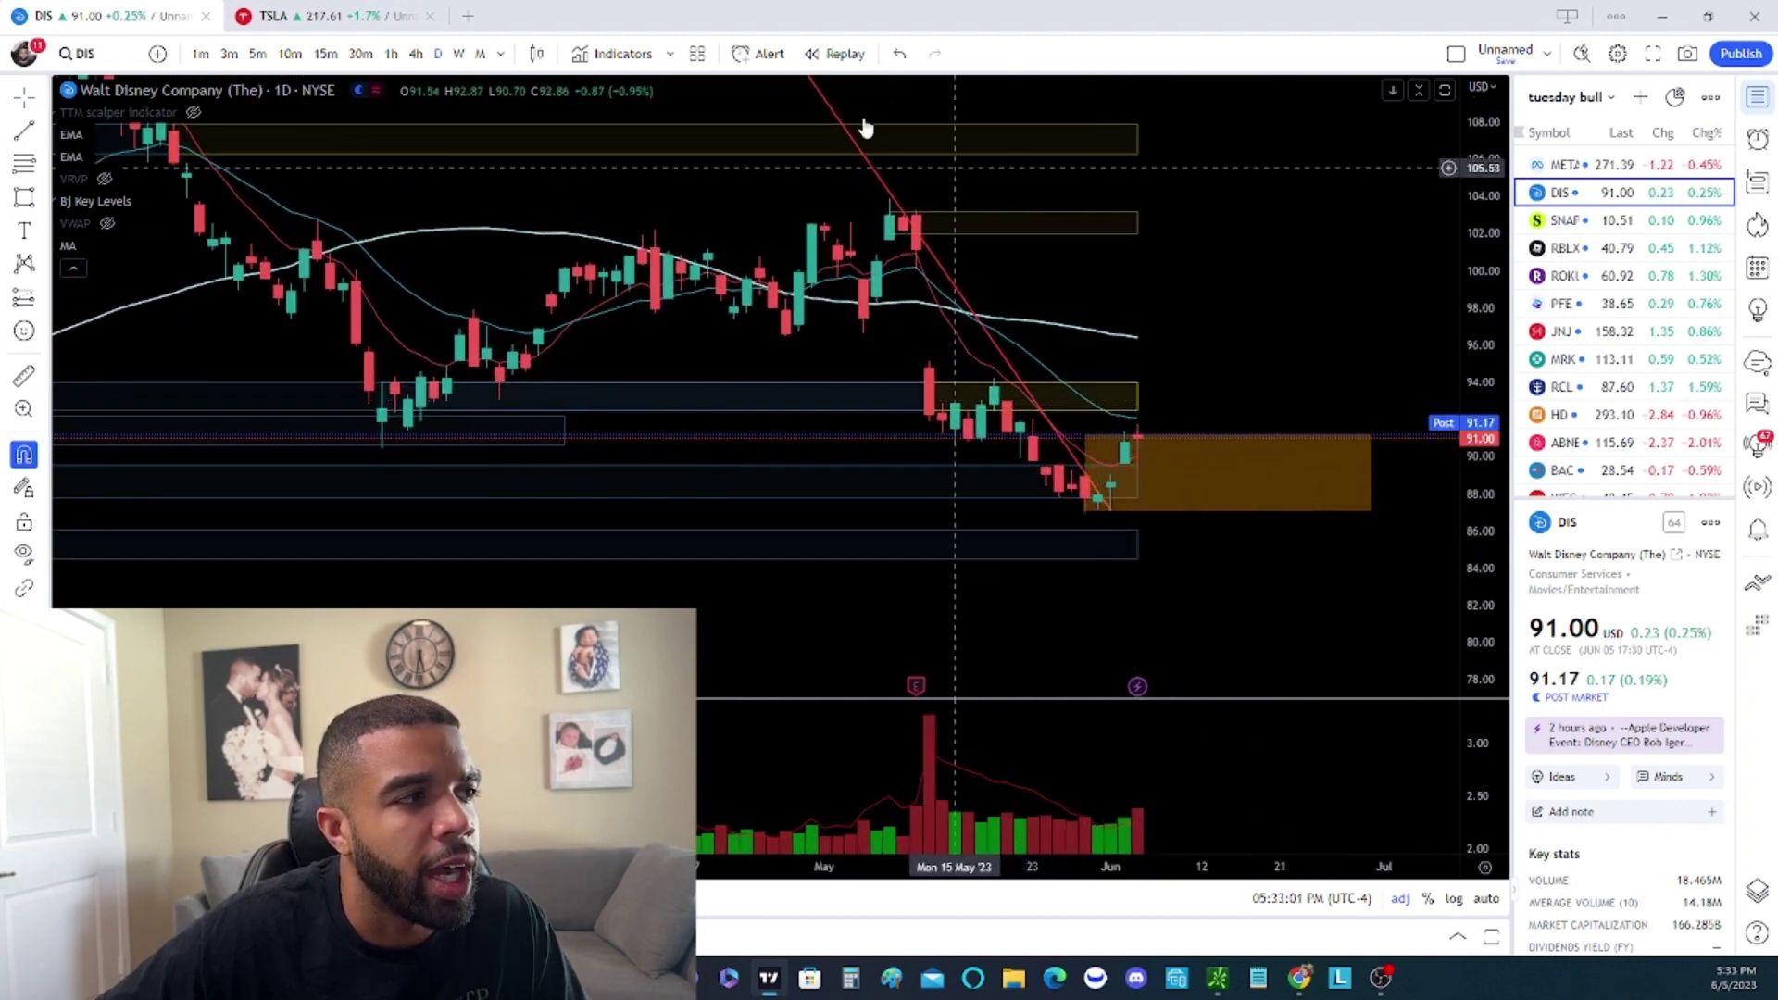
pyautogui.scroll(2, 1119, 465)
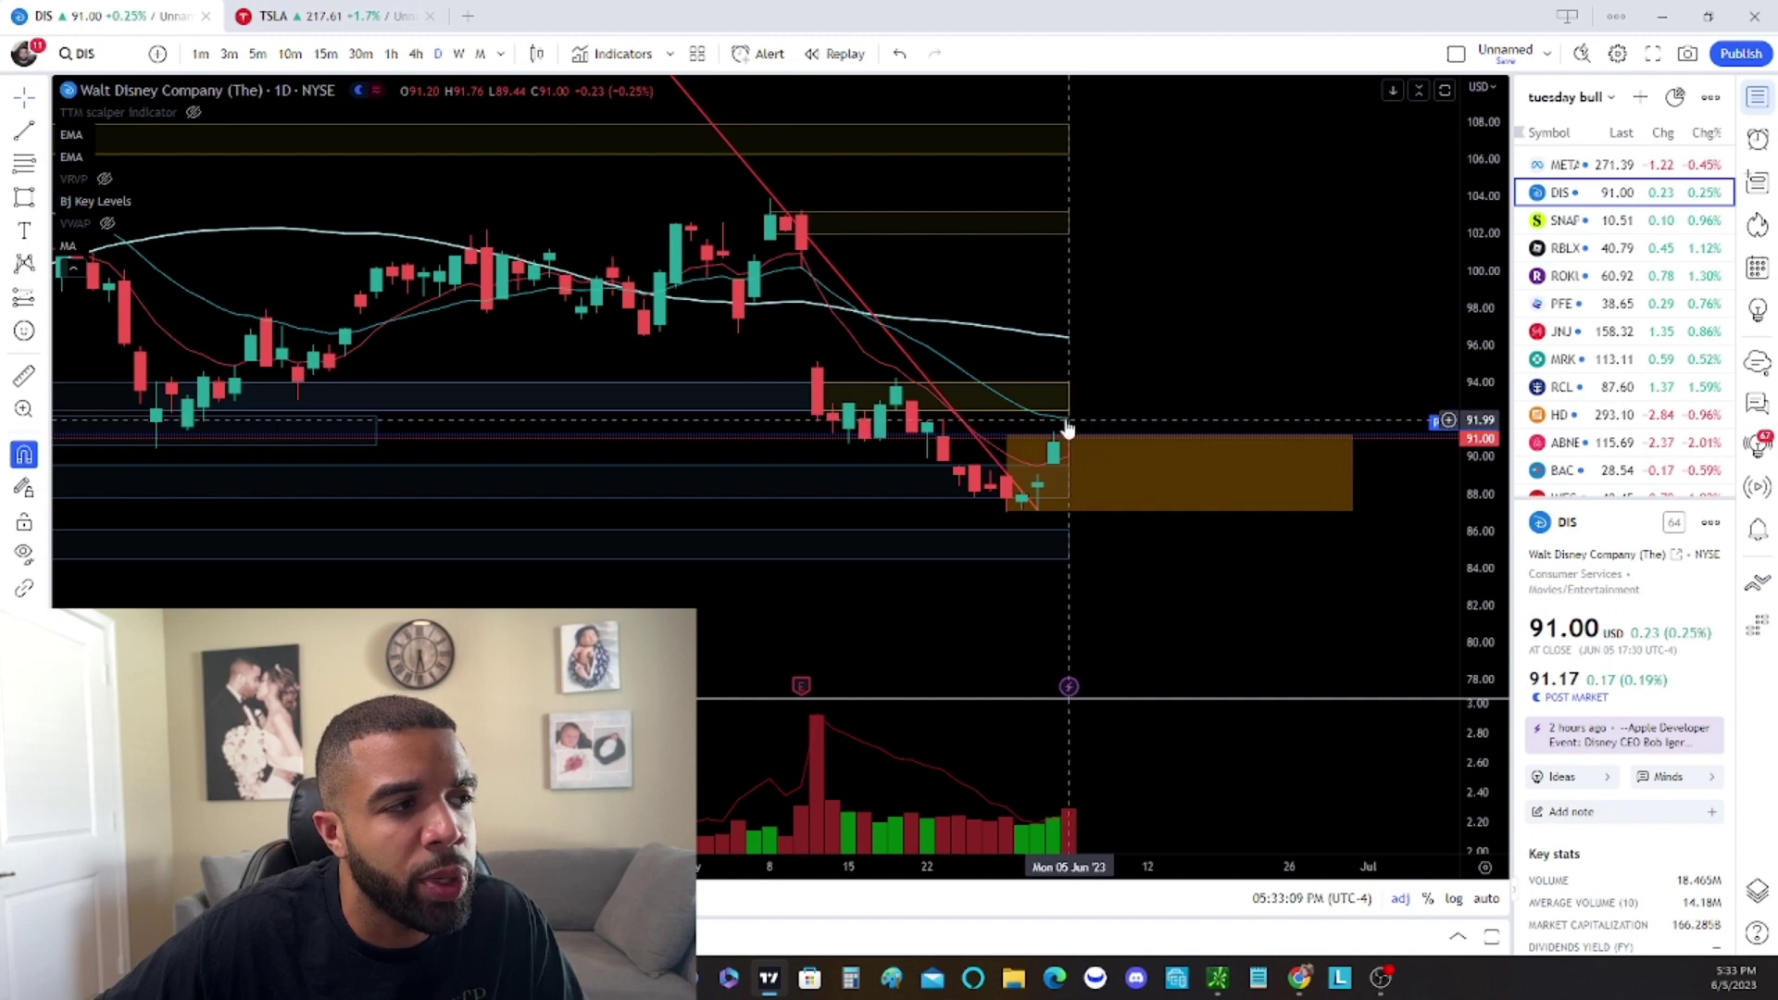
pyautogui.click(1111, 432)
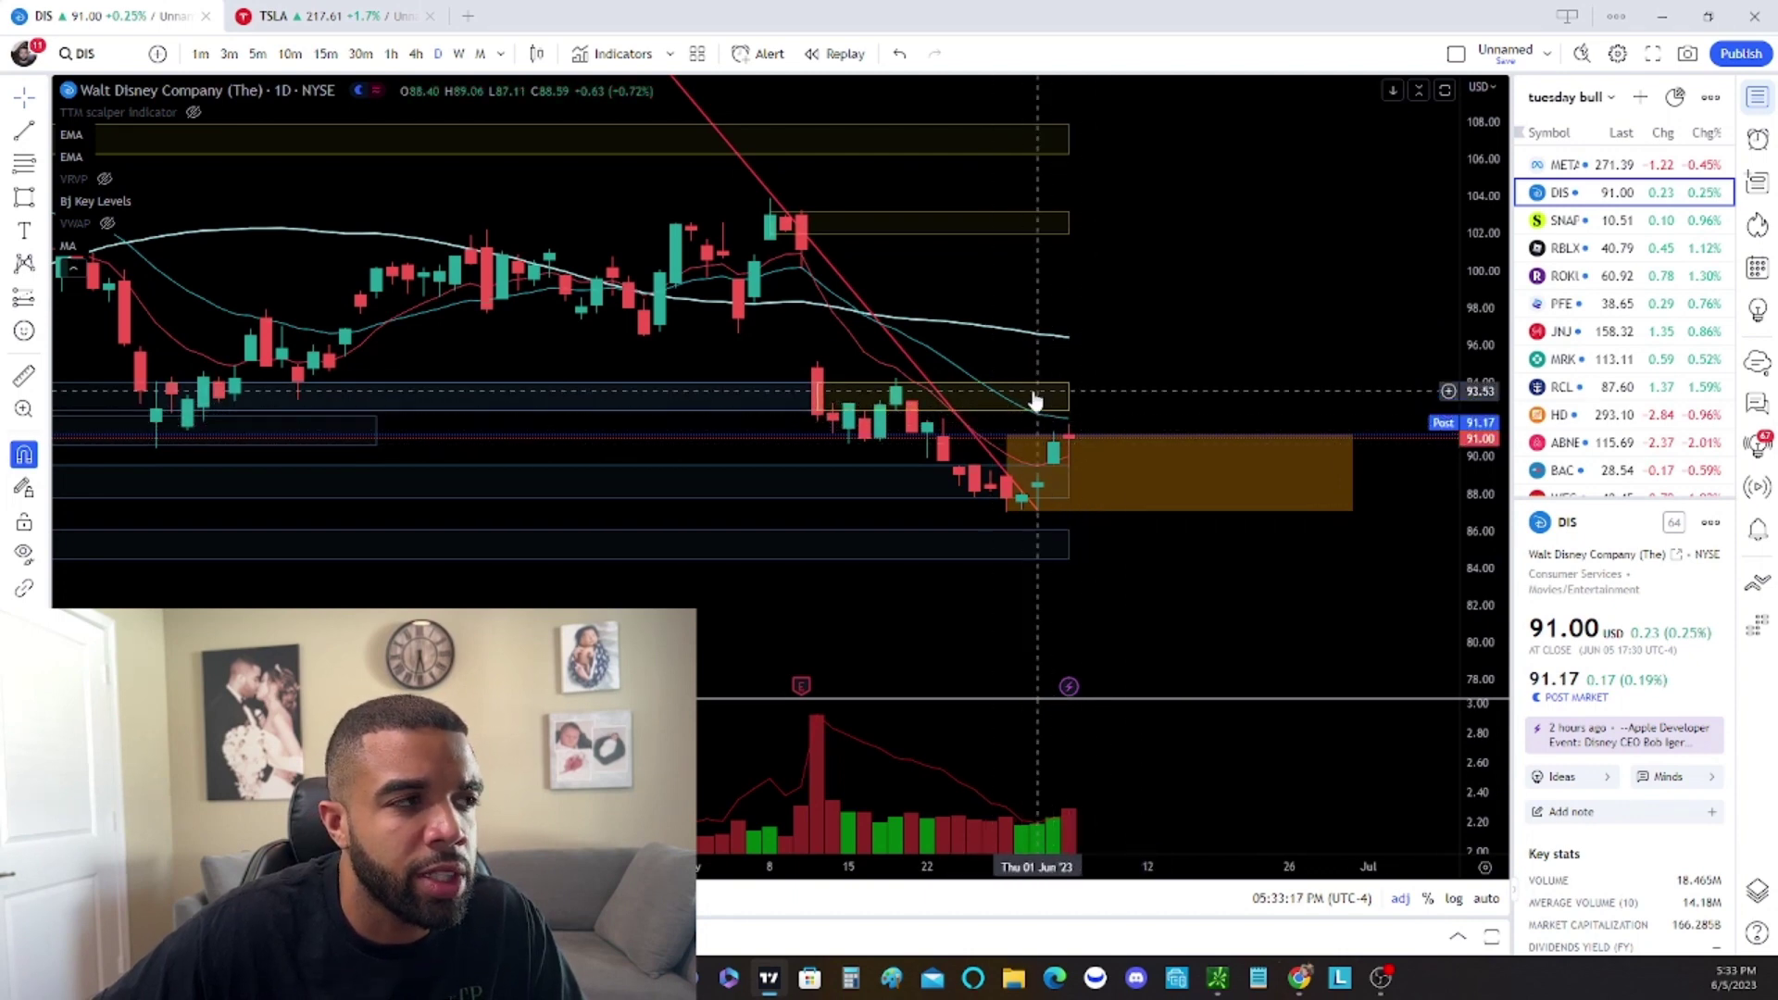
pyautogui.hscroll(3, 1065, 408)
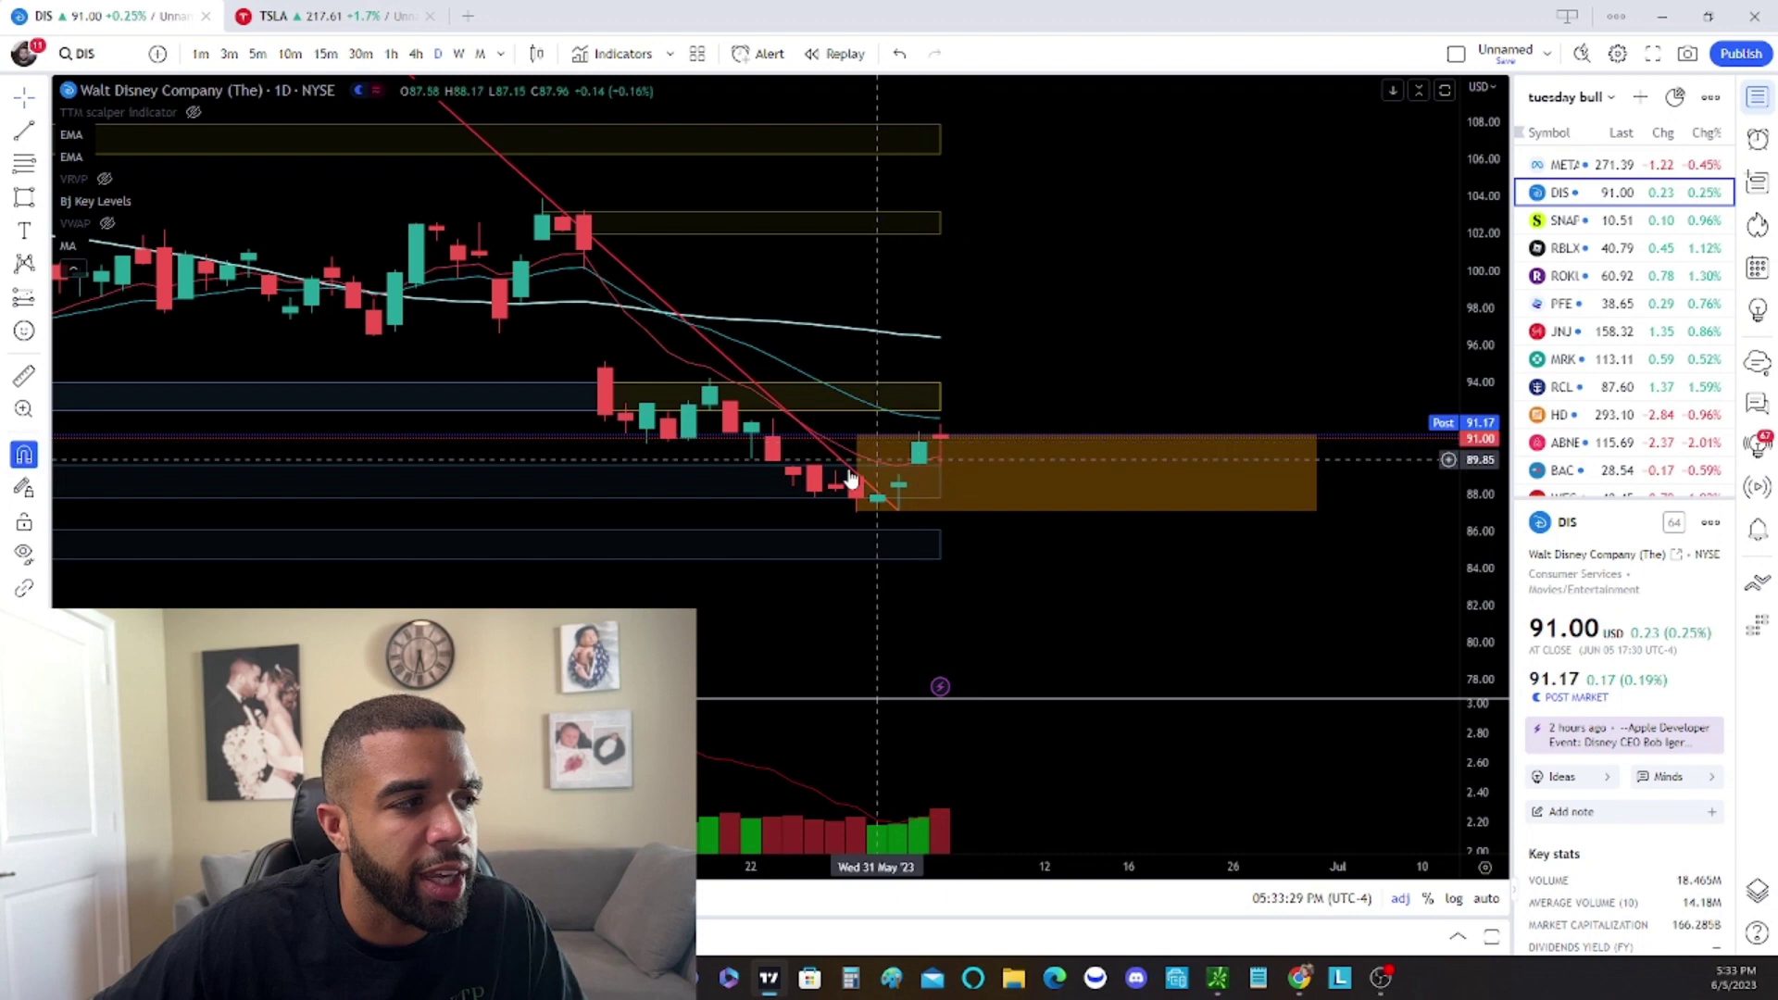
# Compare DIS's latest daily candle at the orange rectangle's upper edge with the EMAs and the key level zone above it
pyautogui.click(866, 481)
pyautogui.hscroll(-2, 1019, 463)
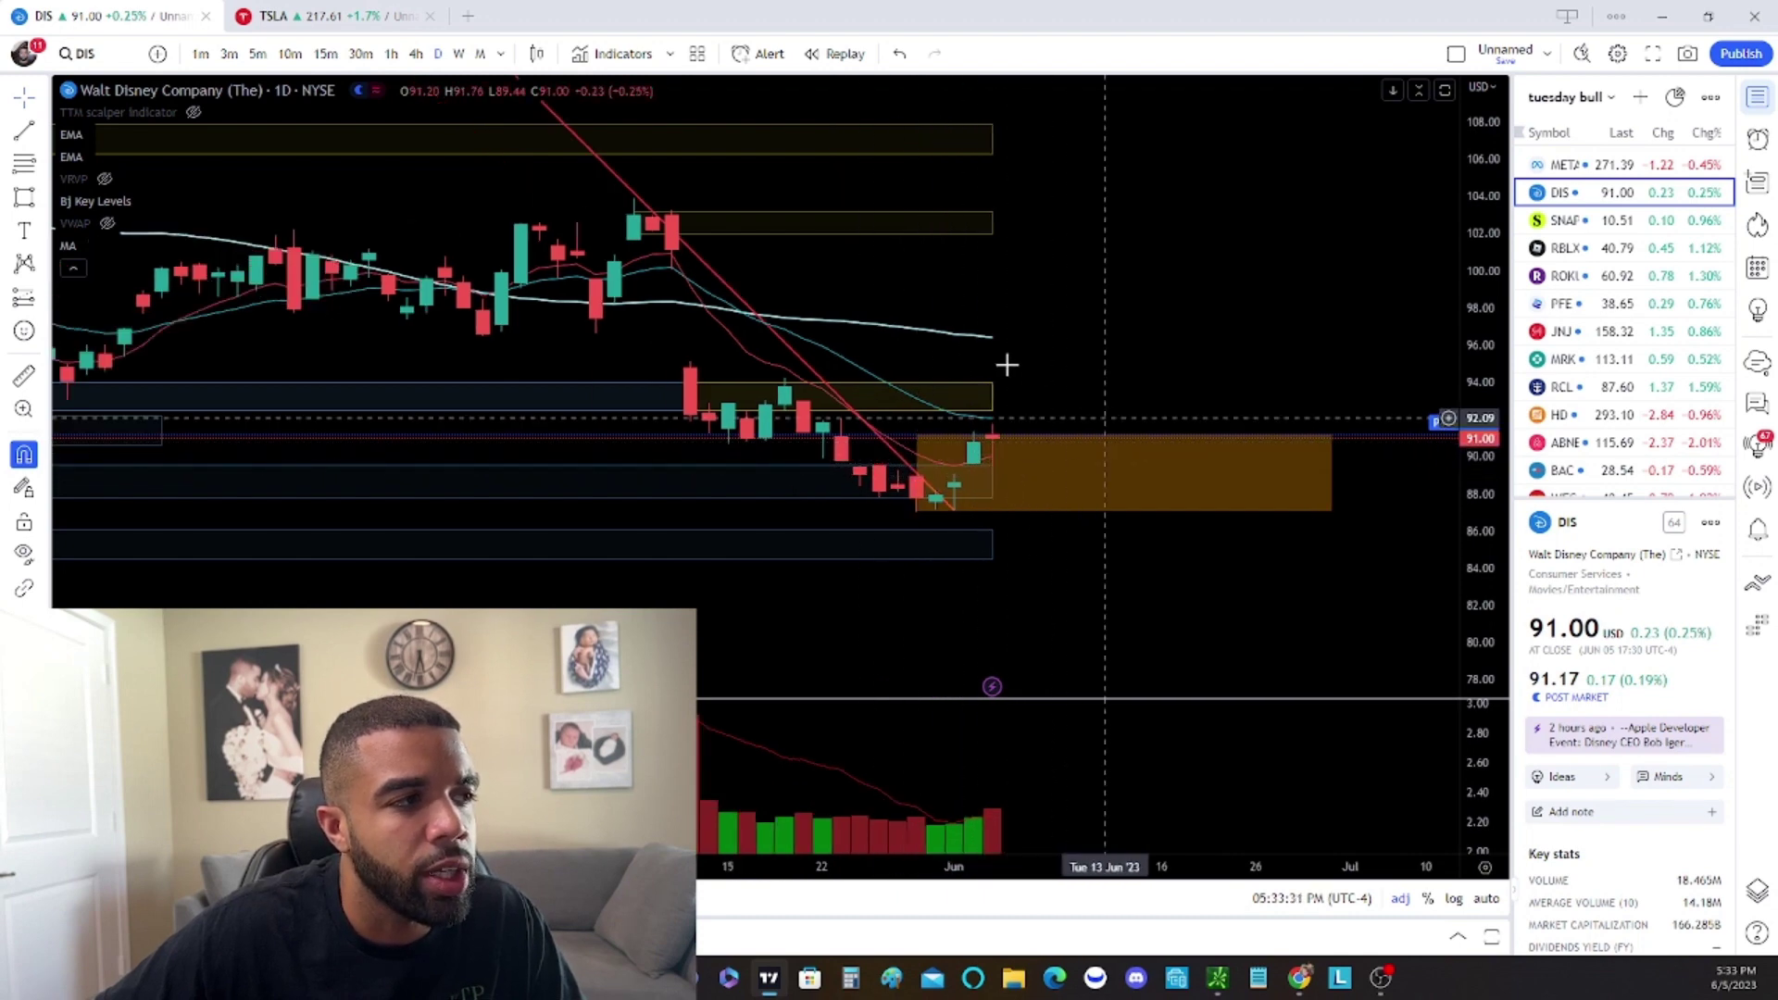
pyautogui.hscroll(4, 1040, 445)
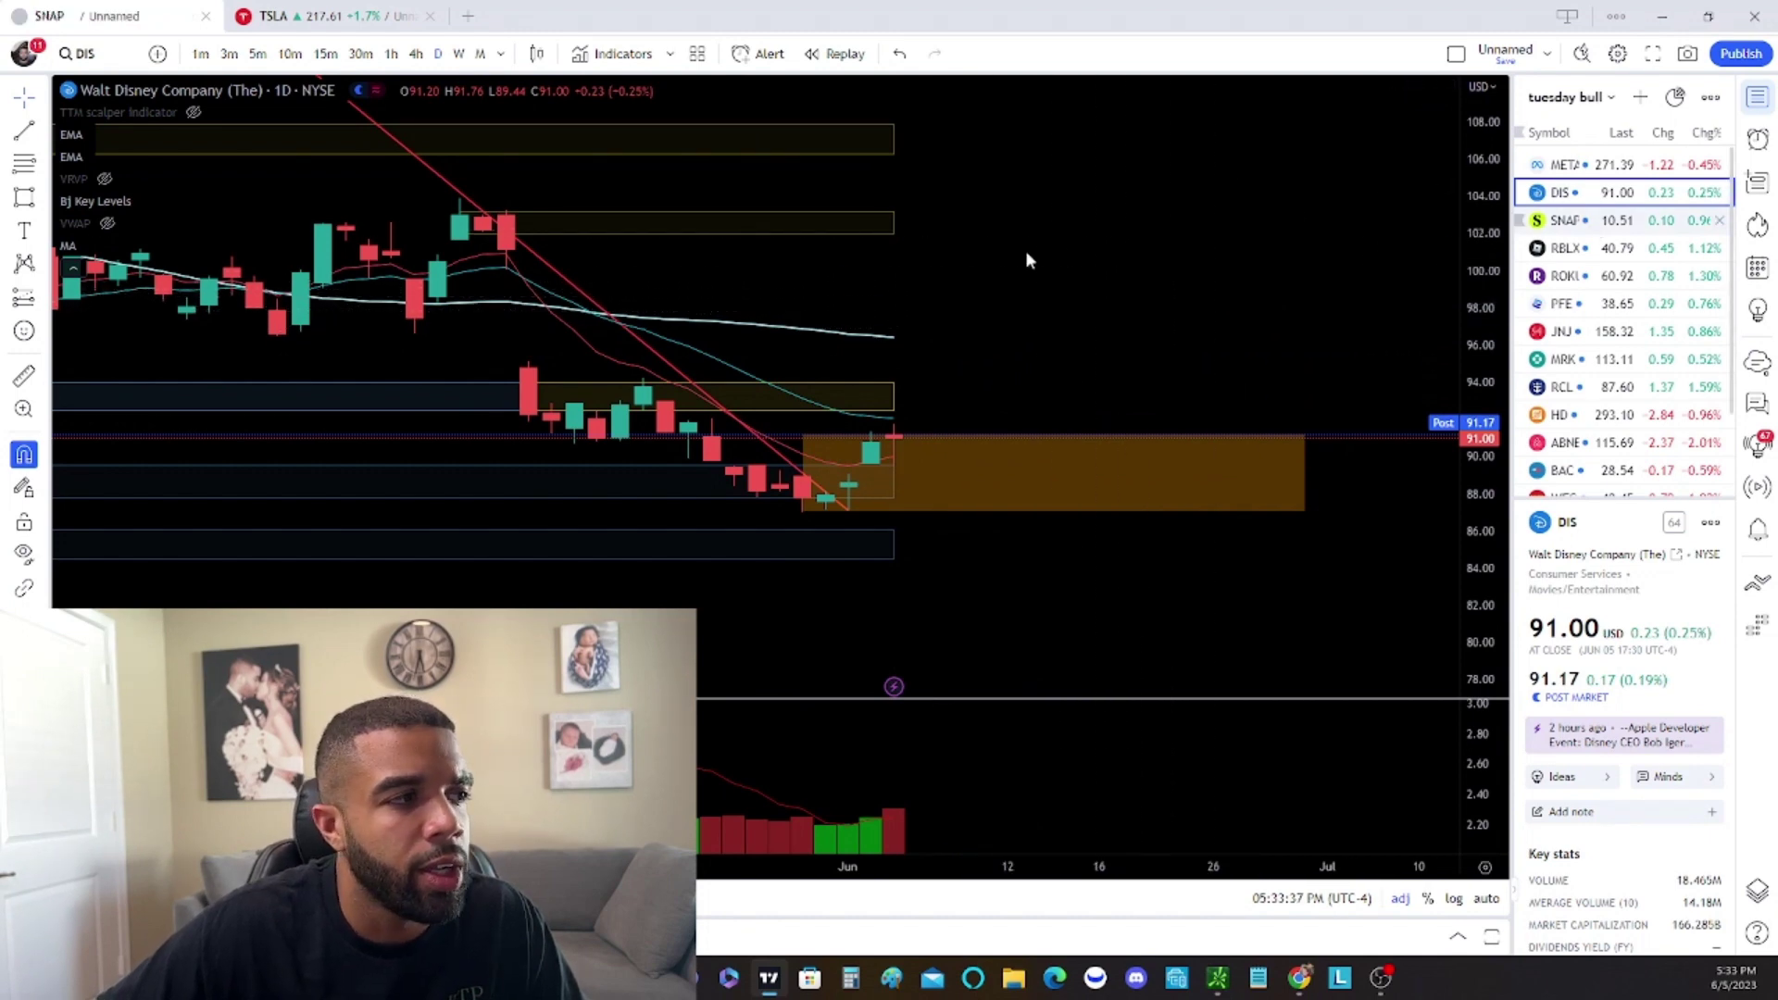
# Open SNAP from the tuesday bull watchlist and widen its daily chart to show the whole decline and the green trendlines
pyautogui.press('Down')
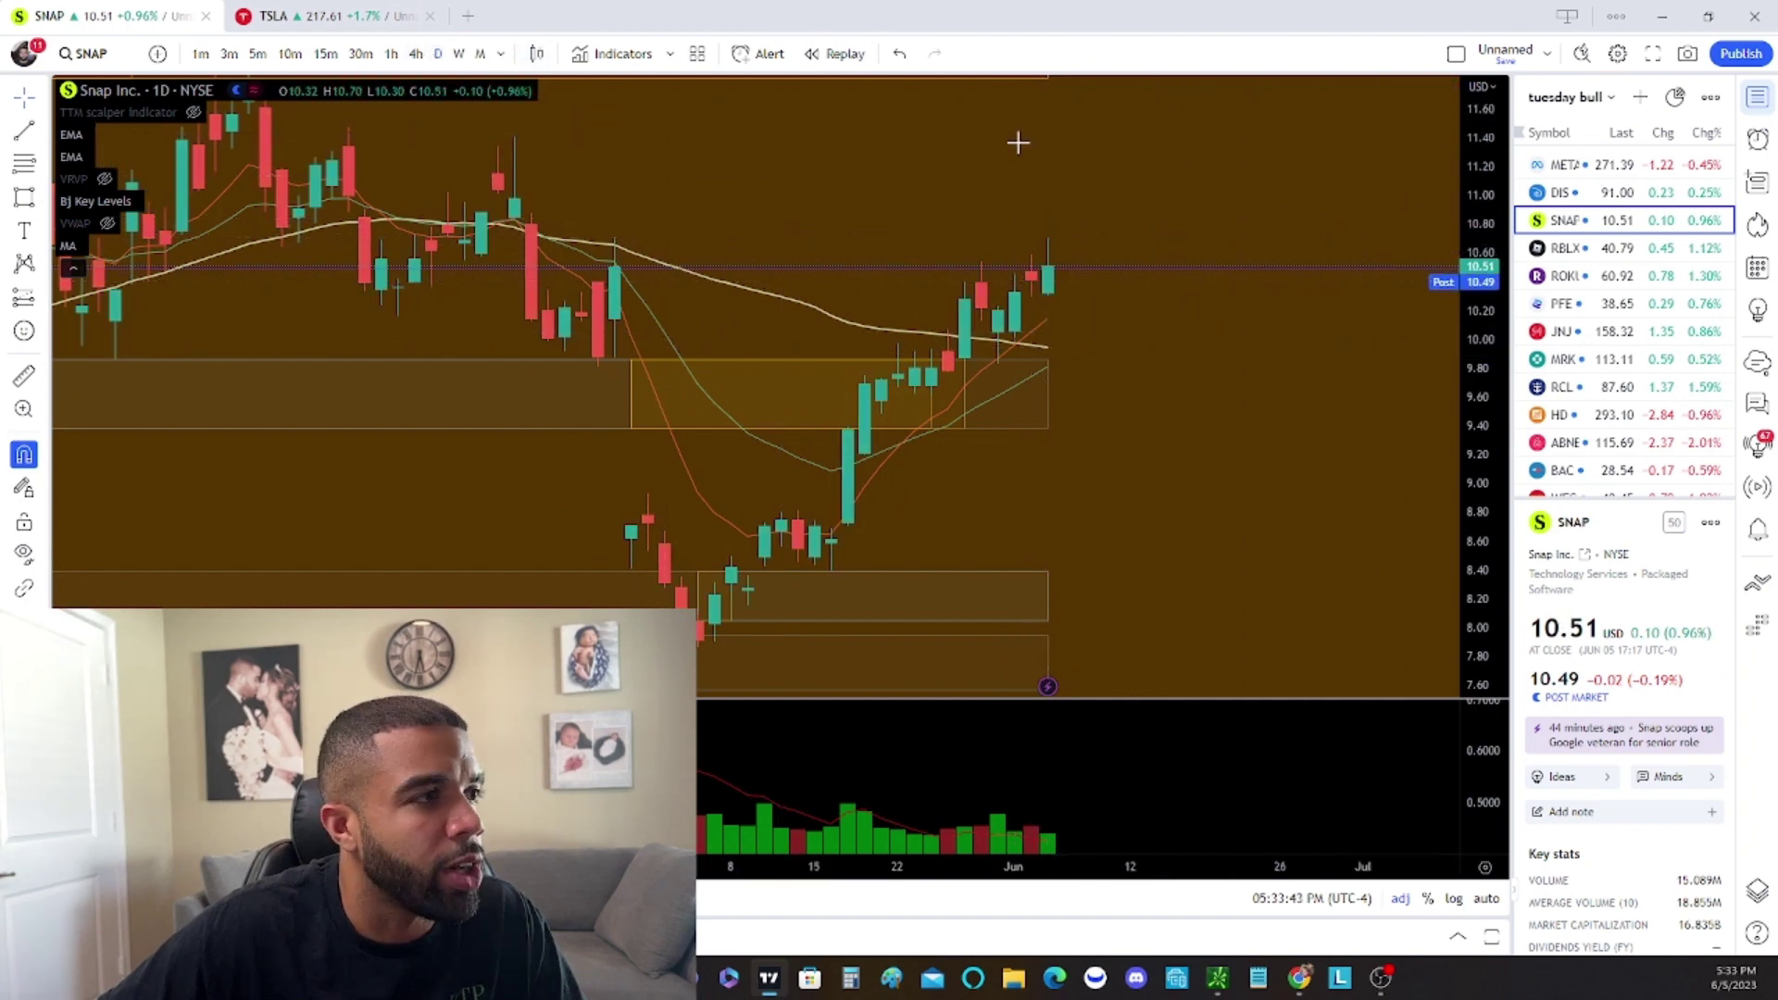
pyautogui.moveTo(1482, 185); pyautogui.dragTo(1479, 232)
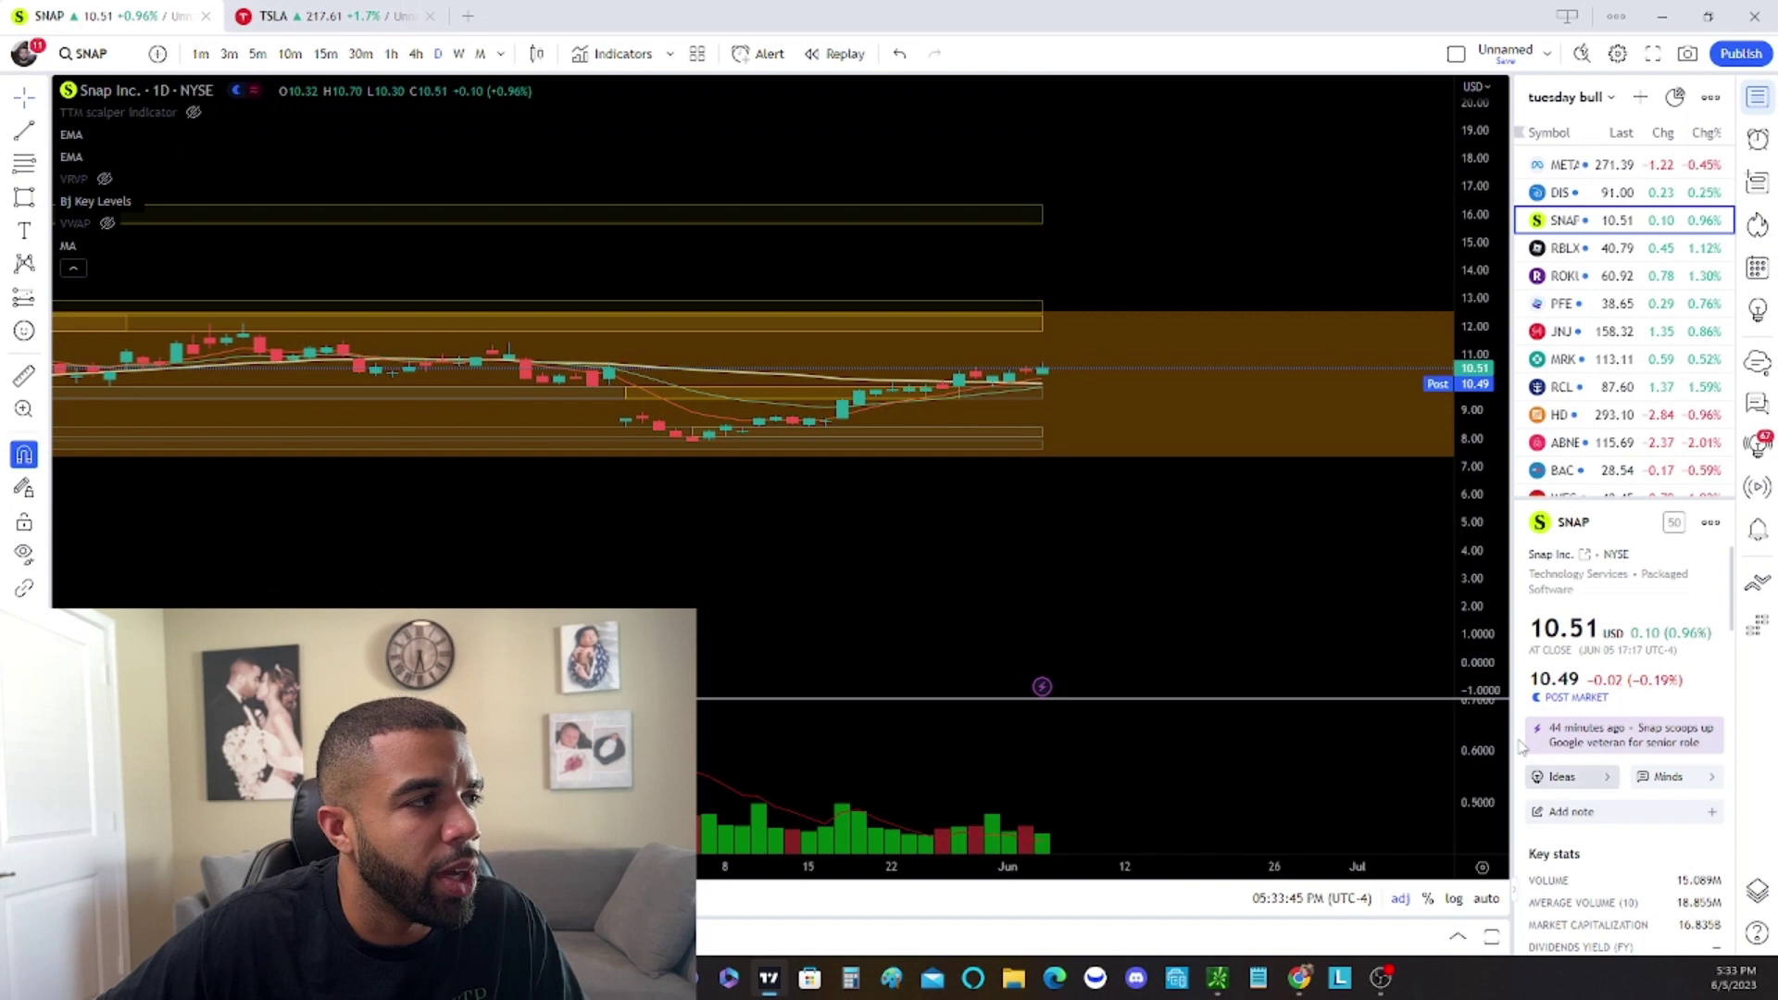
pyautogui.rightClick(1173, 639)
pyautogui.click(1292, 466)
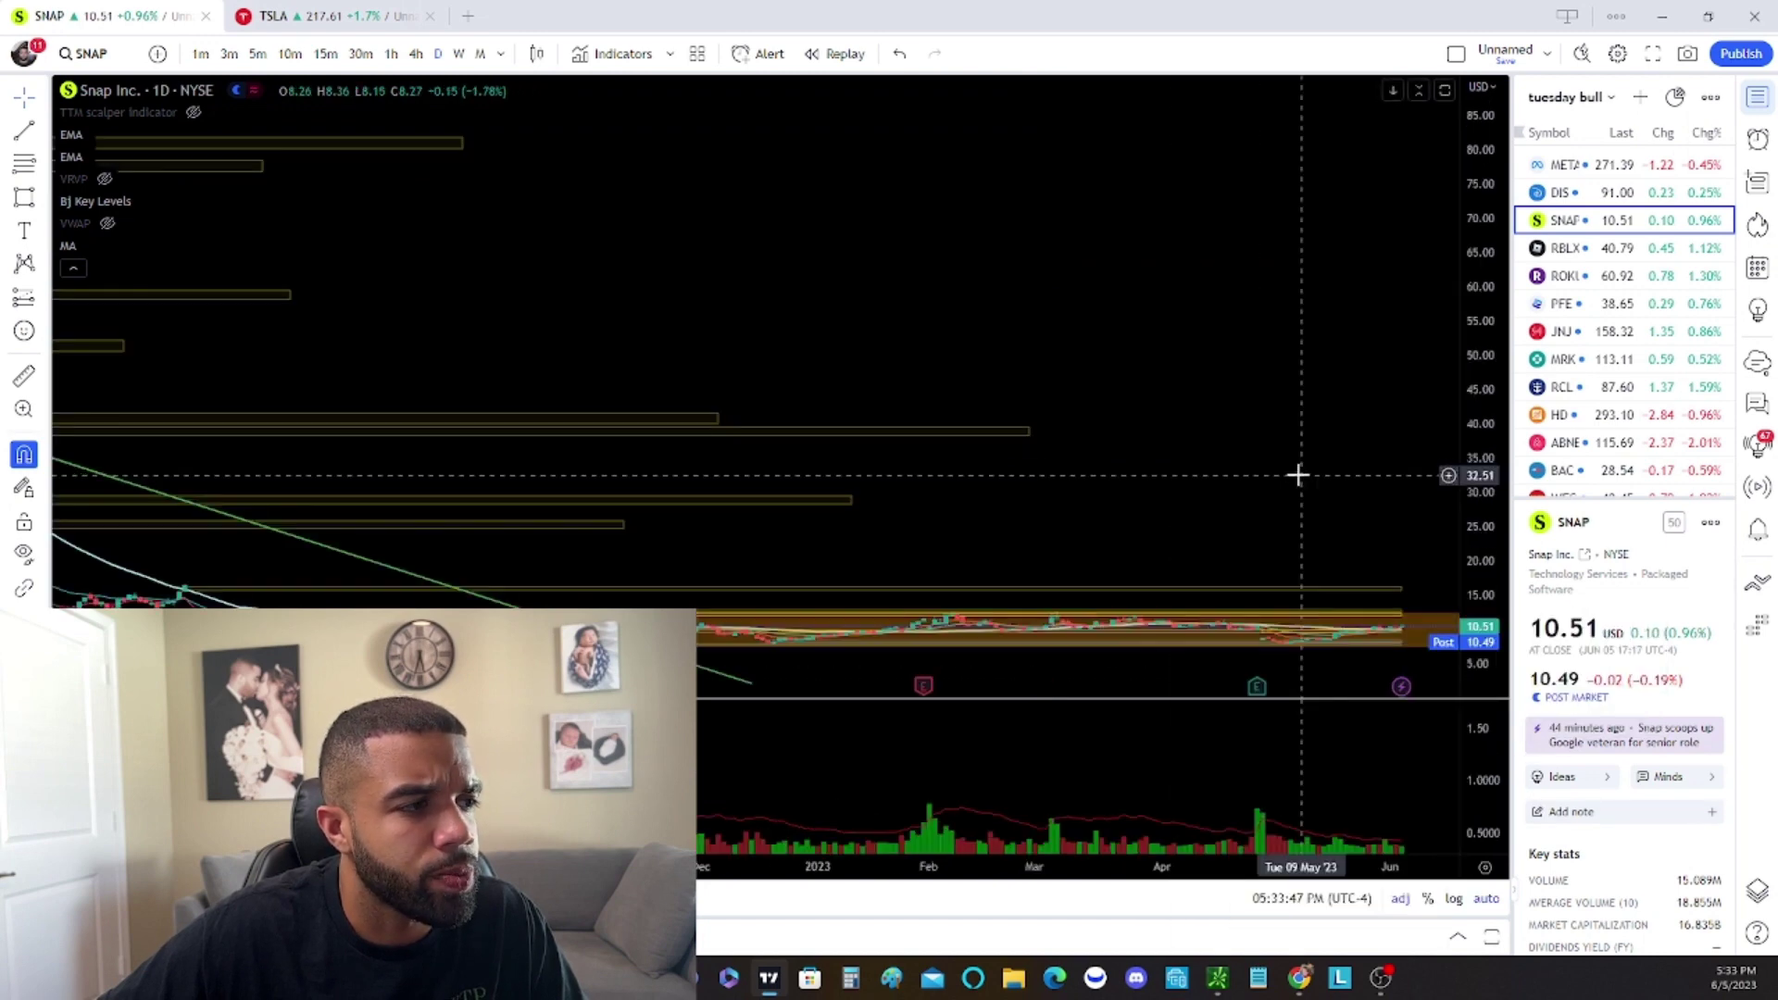
pyautogui.scroll(-3, 931, 402)
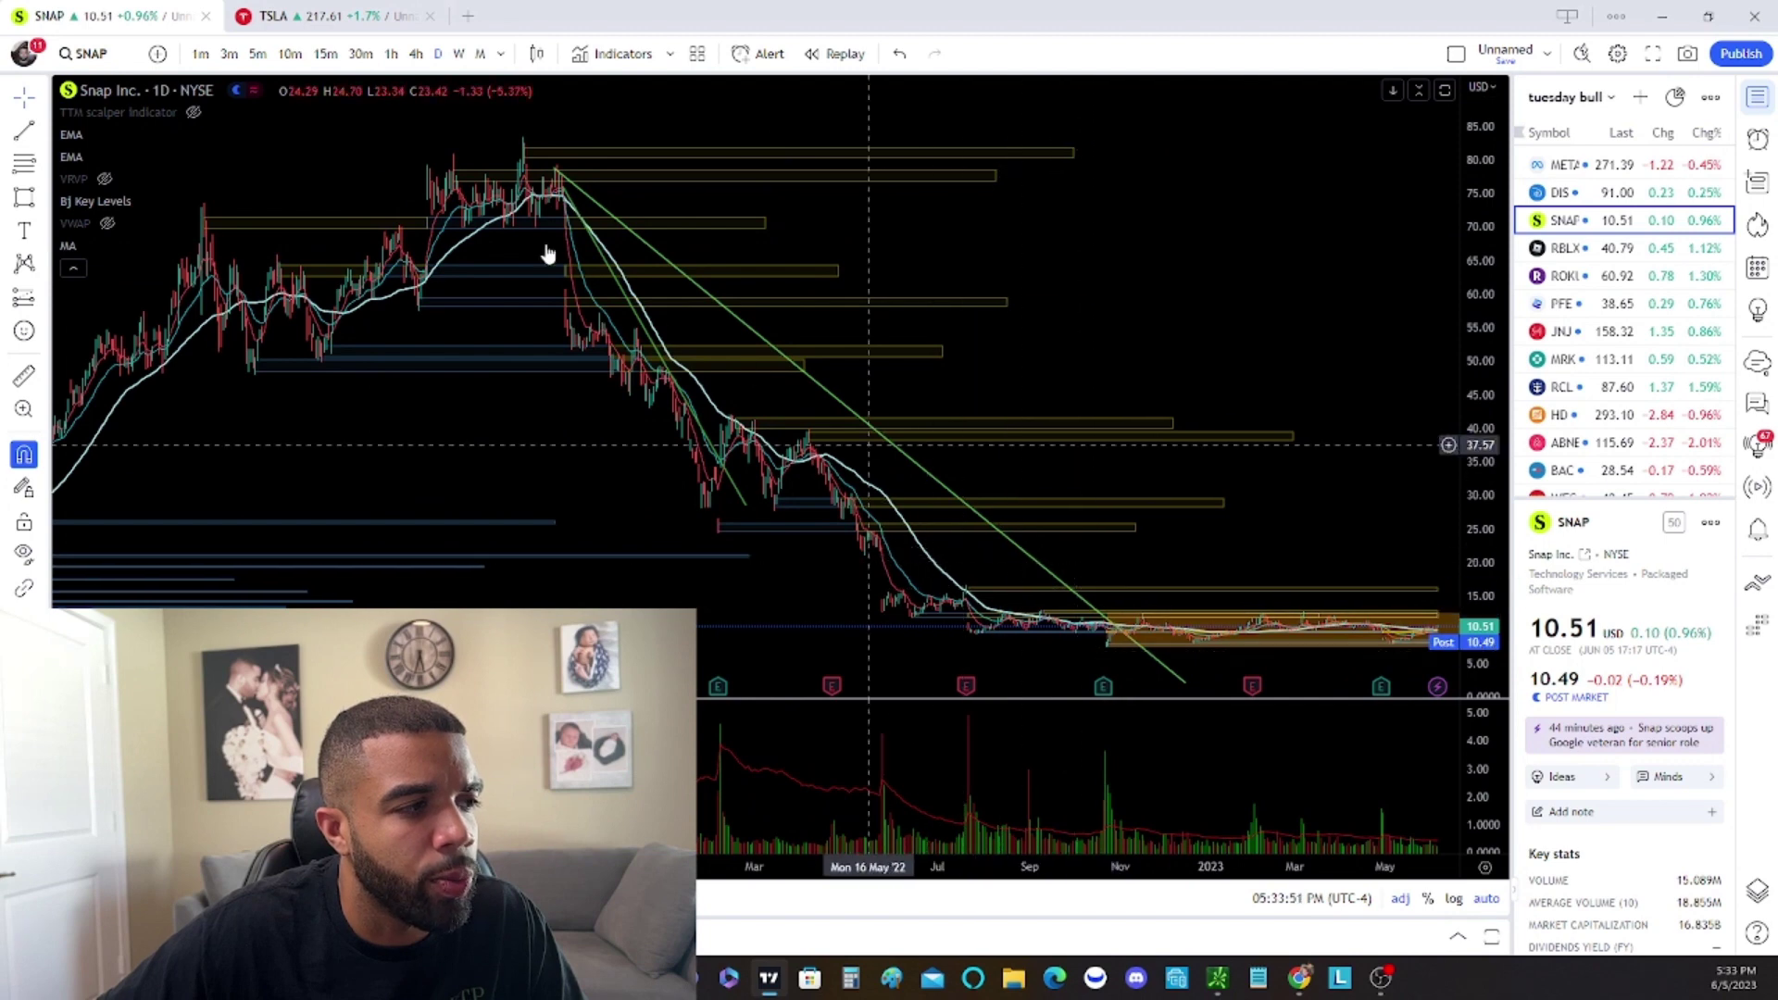
# Examine SNAP's daily price action inside the orange rectangle following the break of the long green downtrend line
pyautogui.scroll(2, 1204, 602)
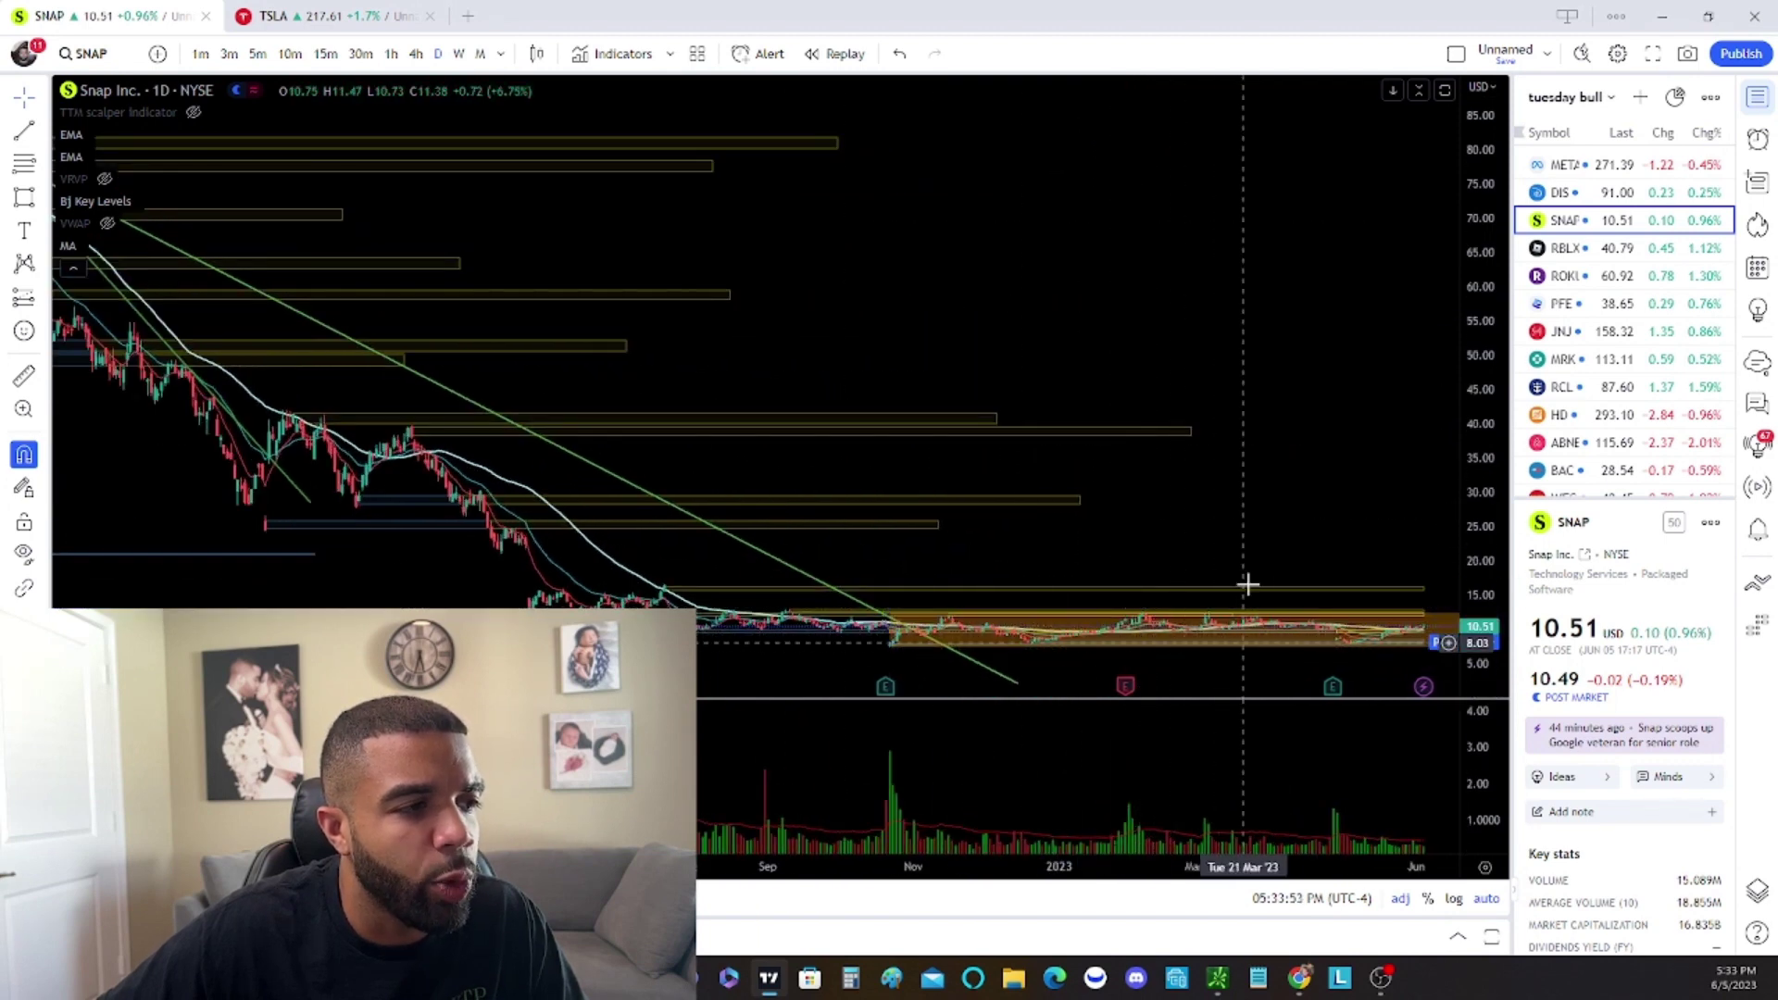
pyautogui.scroll(2, 1246, 574)
pyautogui.moveTo(1456, 595); pyautogui.dragTo(1277, 37)
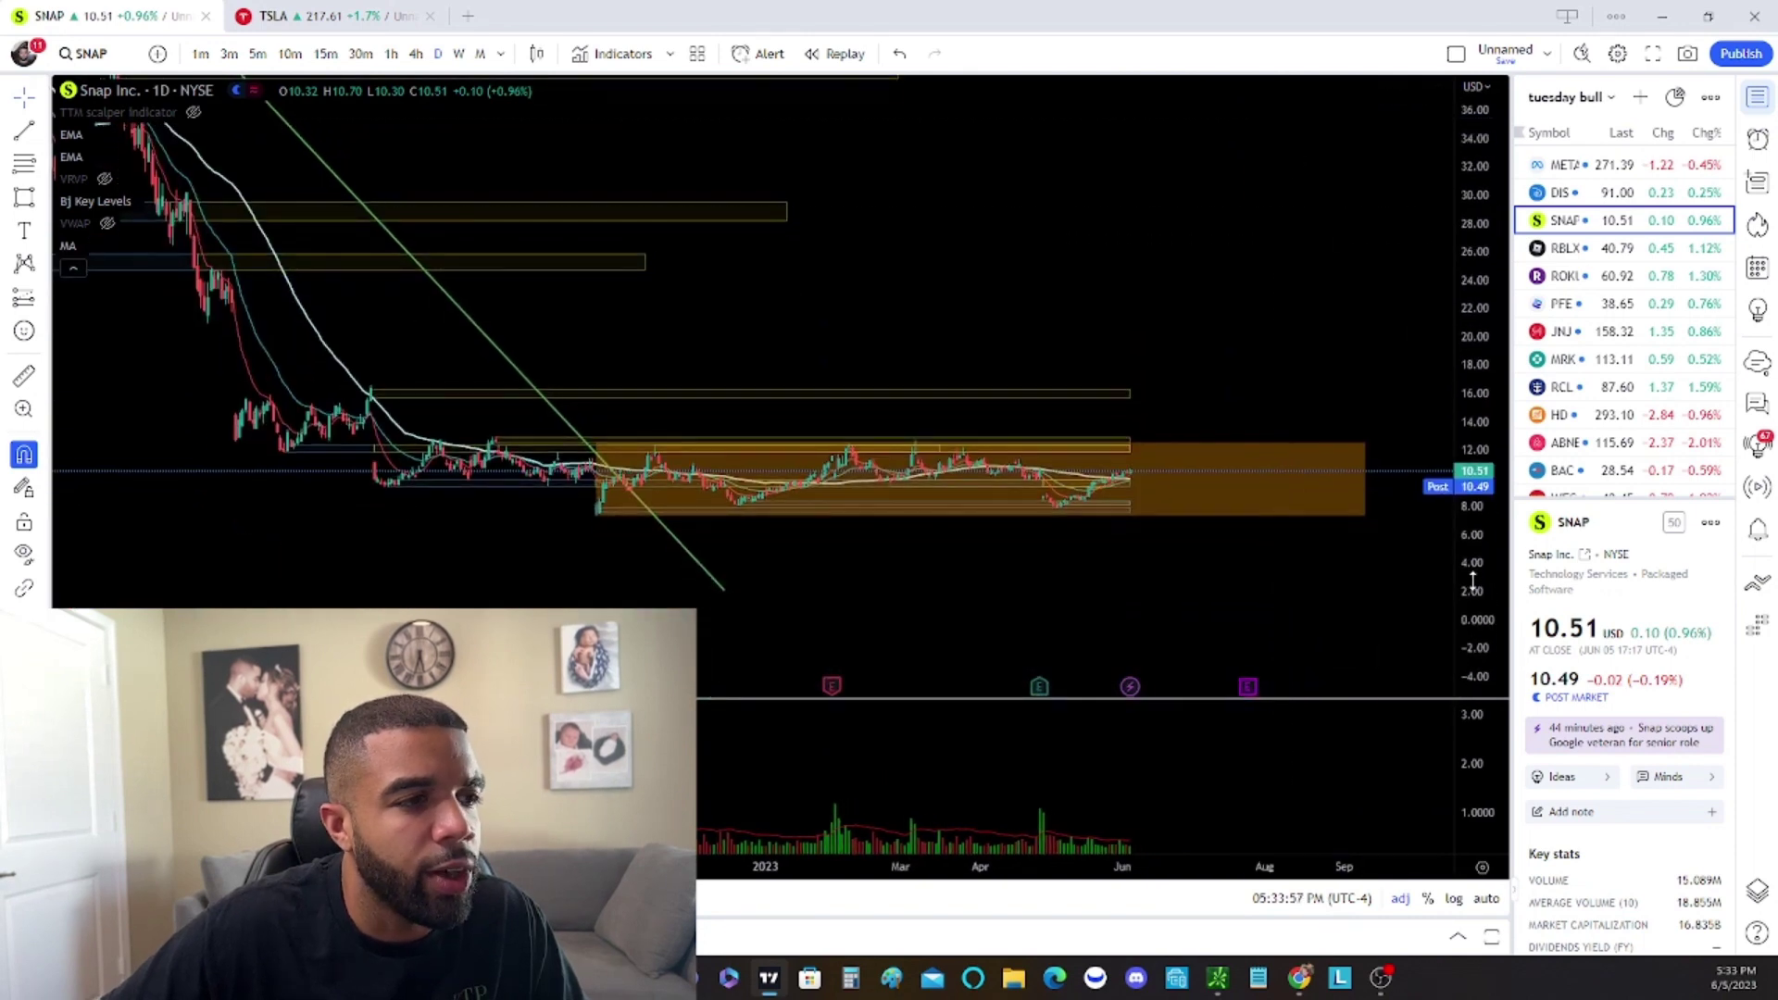
pyautogui.moveTo(1473, 583); pyautogui.dragTo(1457, 397)
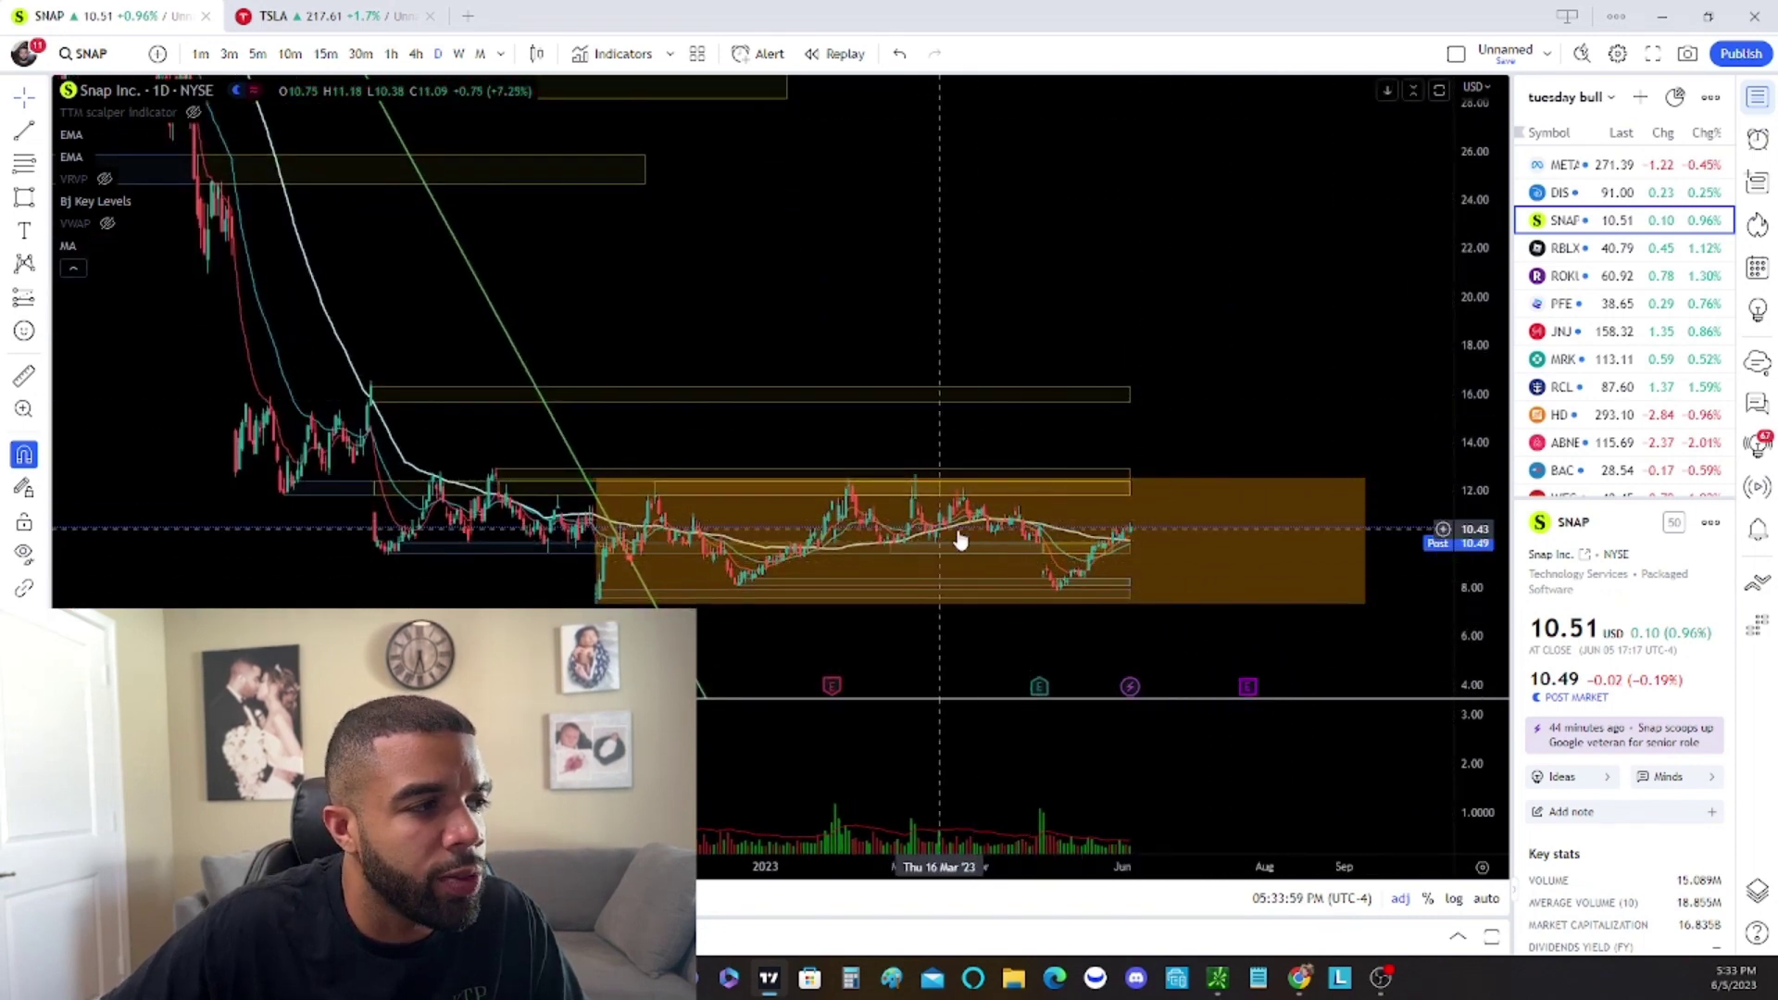
pyautogui.scroll(5, 1145, 550)
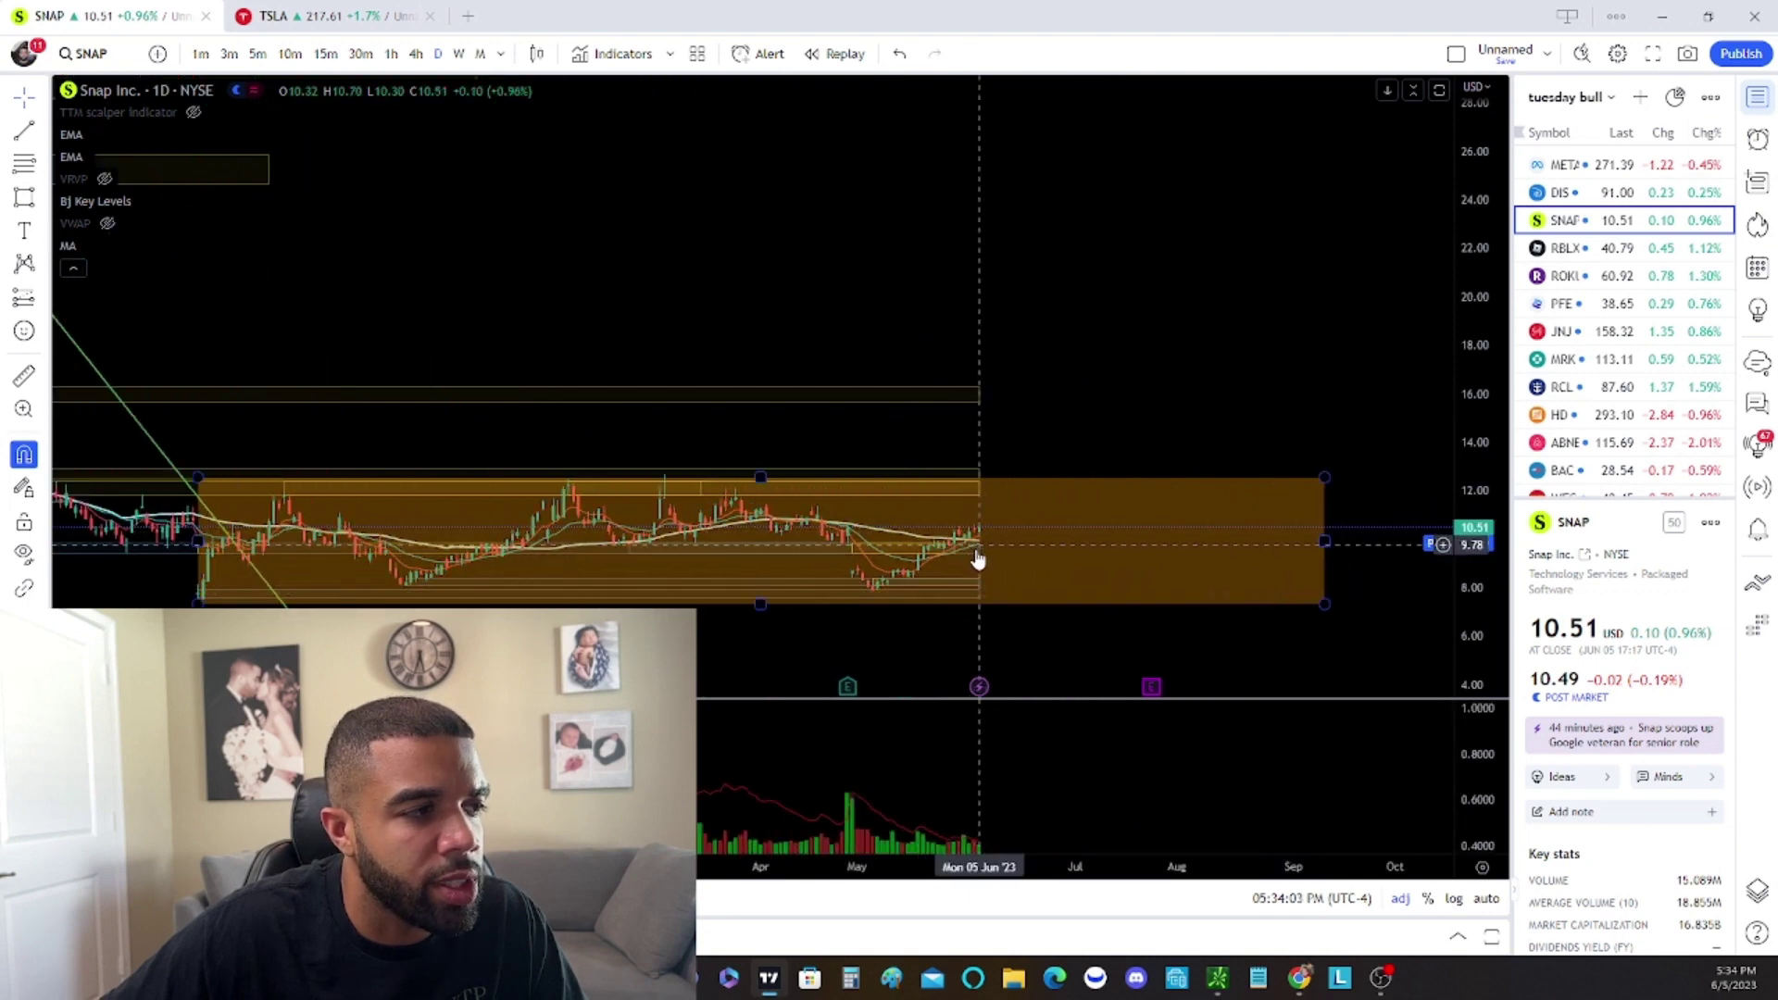
# Switch SNAP to the monthly timeframe and examine the candles inside the orange rectangle and the EMA above them
pyautogui.click(481, 54)
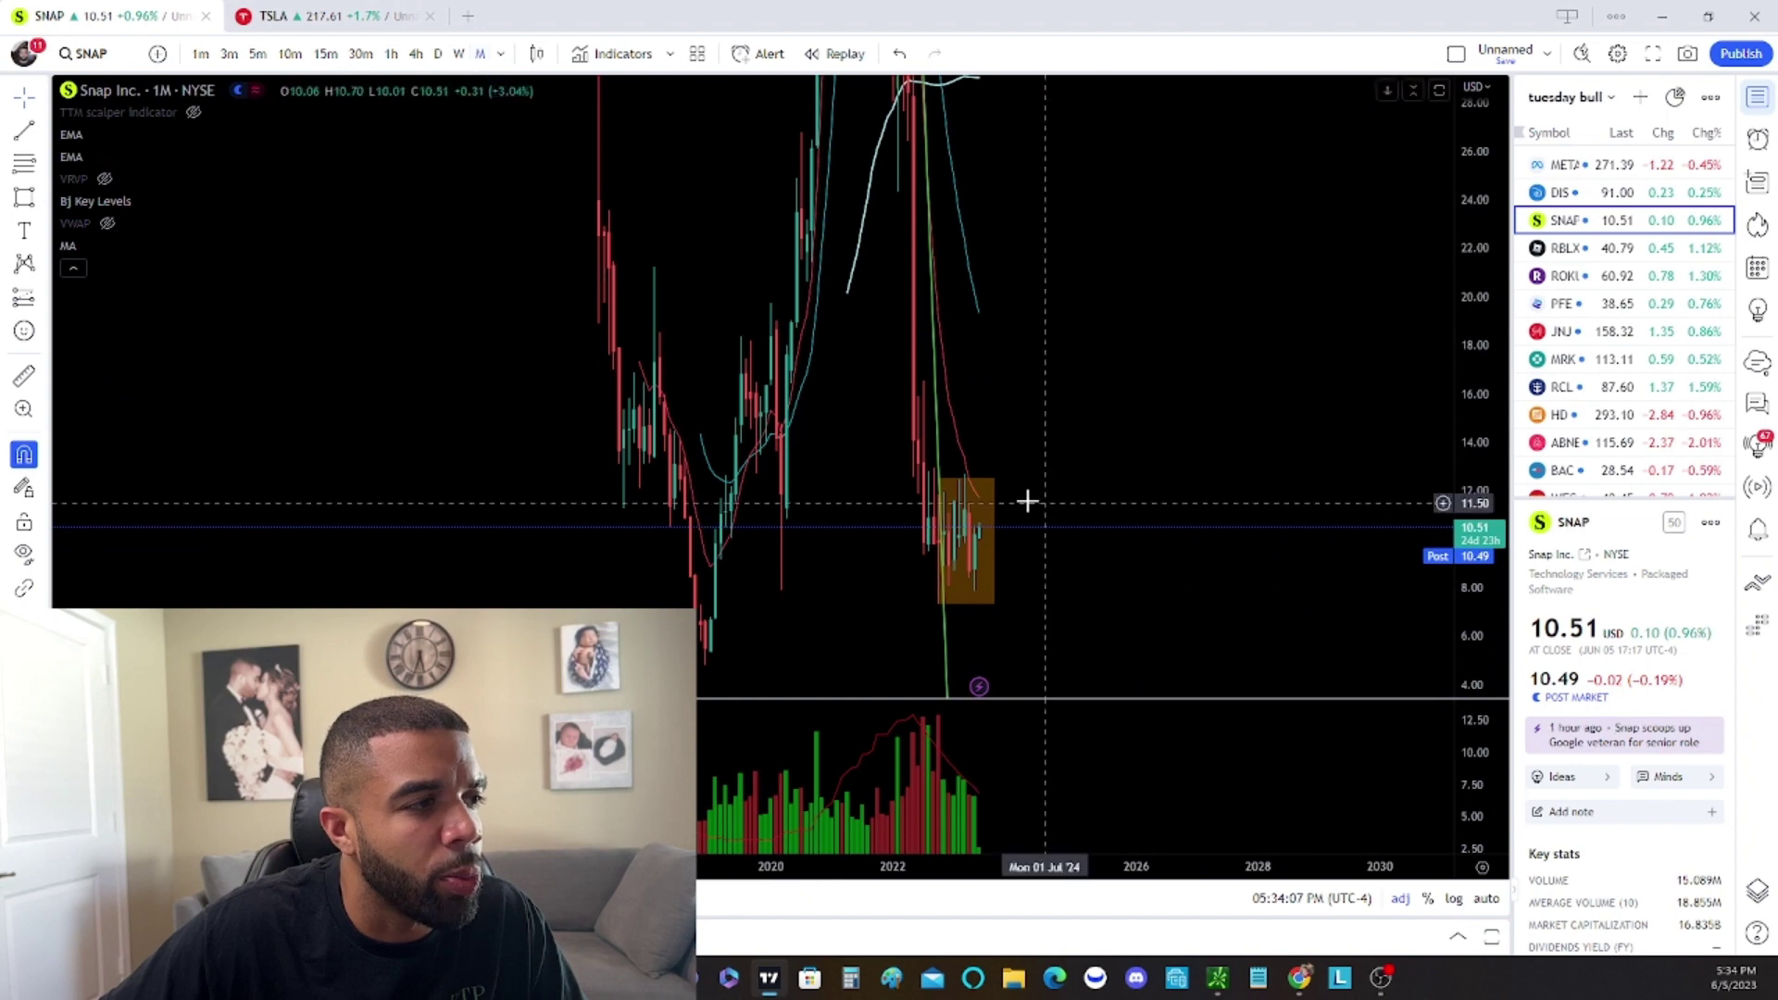
pyautogui.scroll(4, 965, 528)
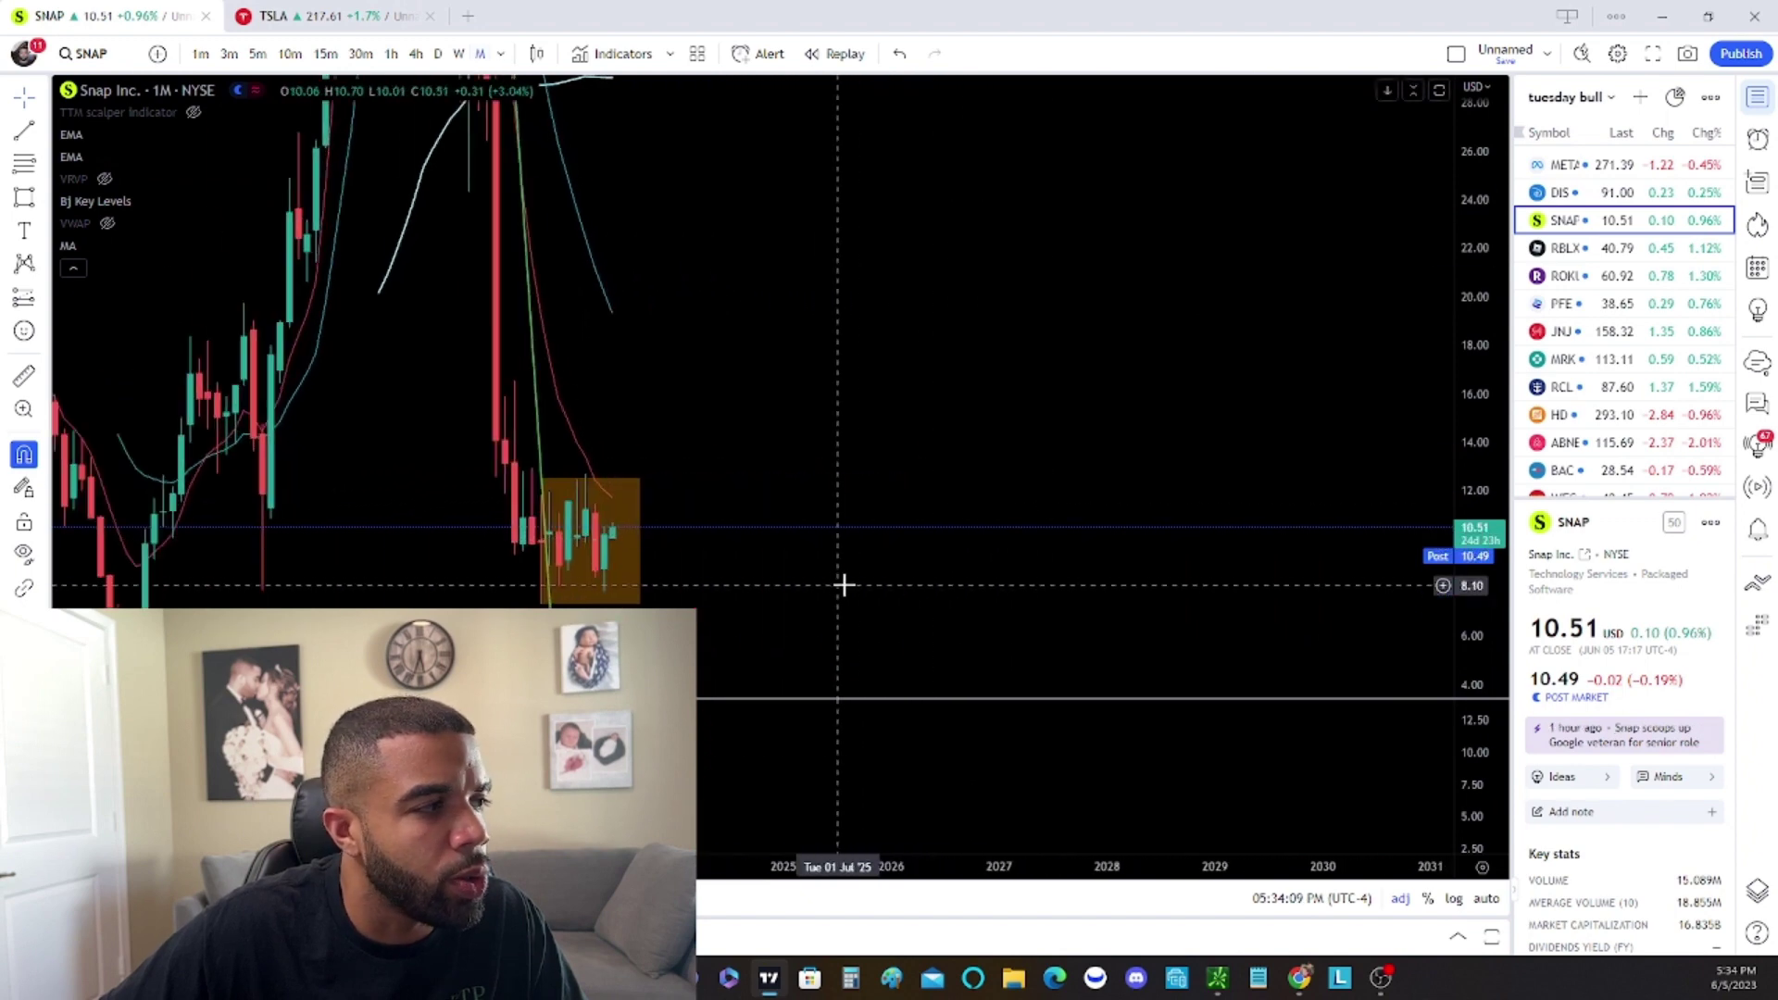
pyautogui.moveTo(843, 585); pyautogui.dragTo(1349, 504)
pyautogui.scroll(2, 1063, 478)
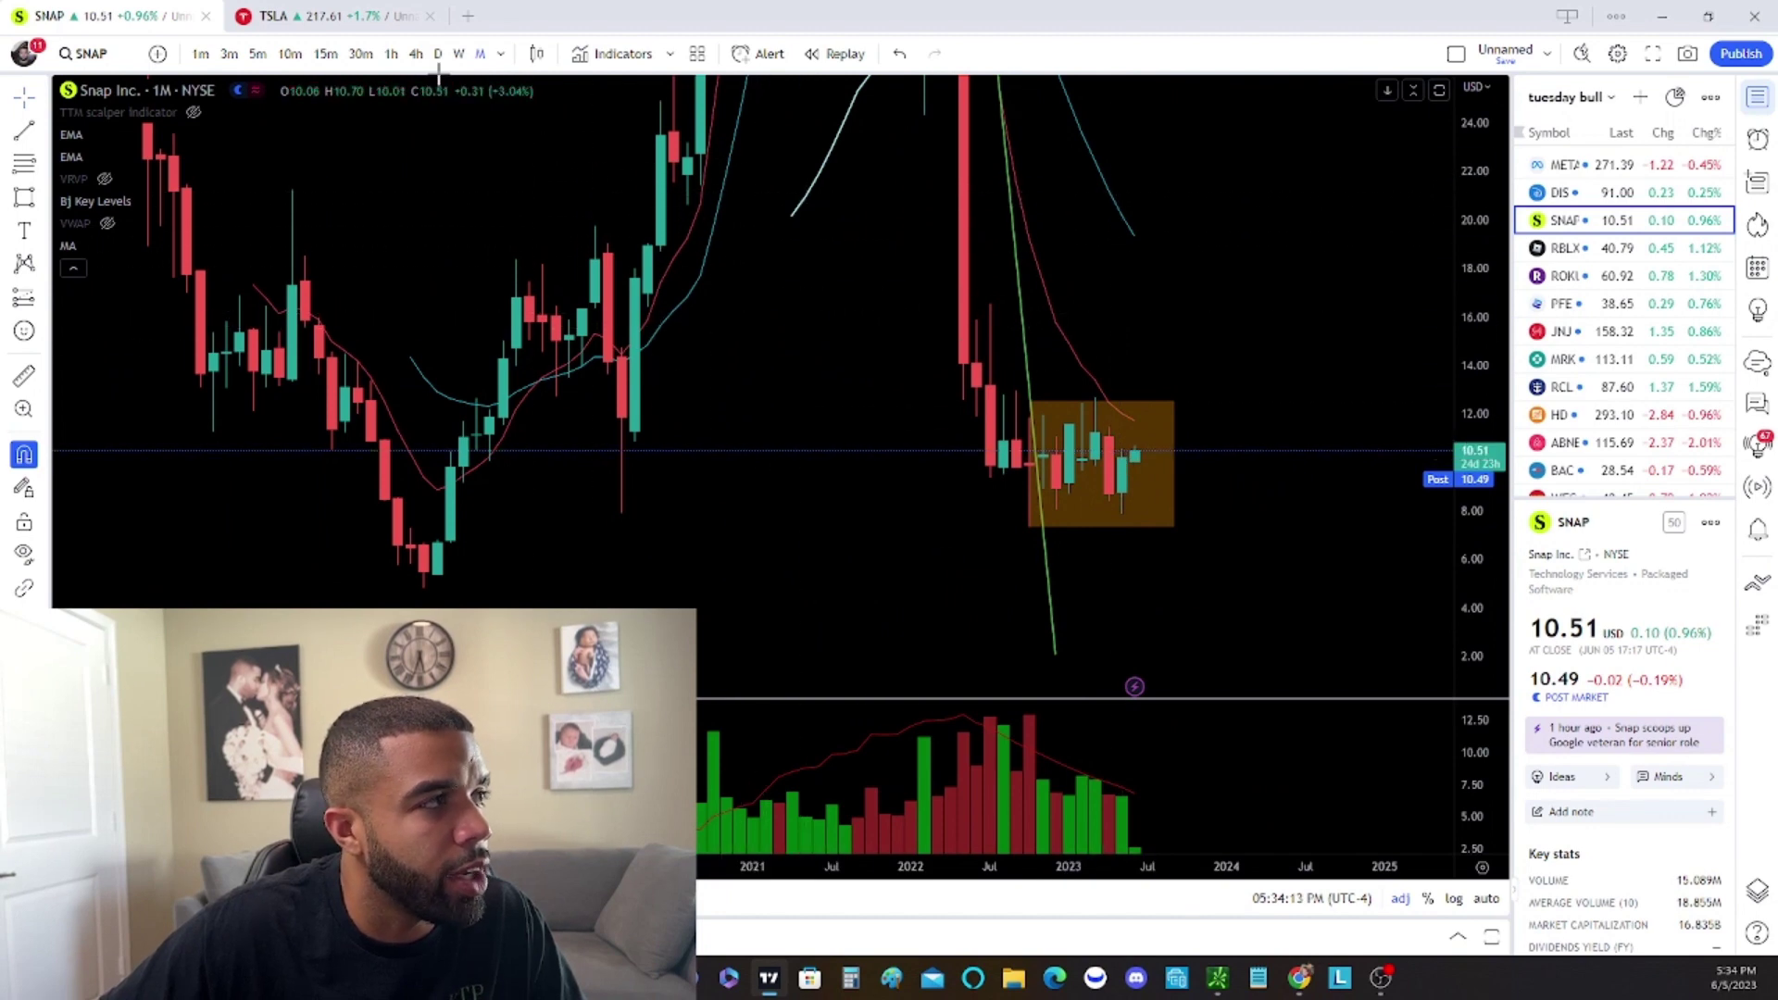
# Switch SNAP to the weekly timeframe and review the latest candles against the moving averages and the orange rectangle's edges
pyautogui.click(458, 54)
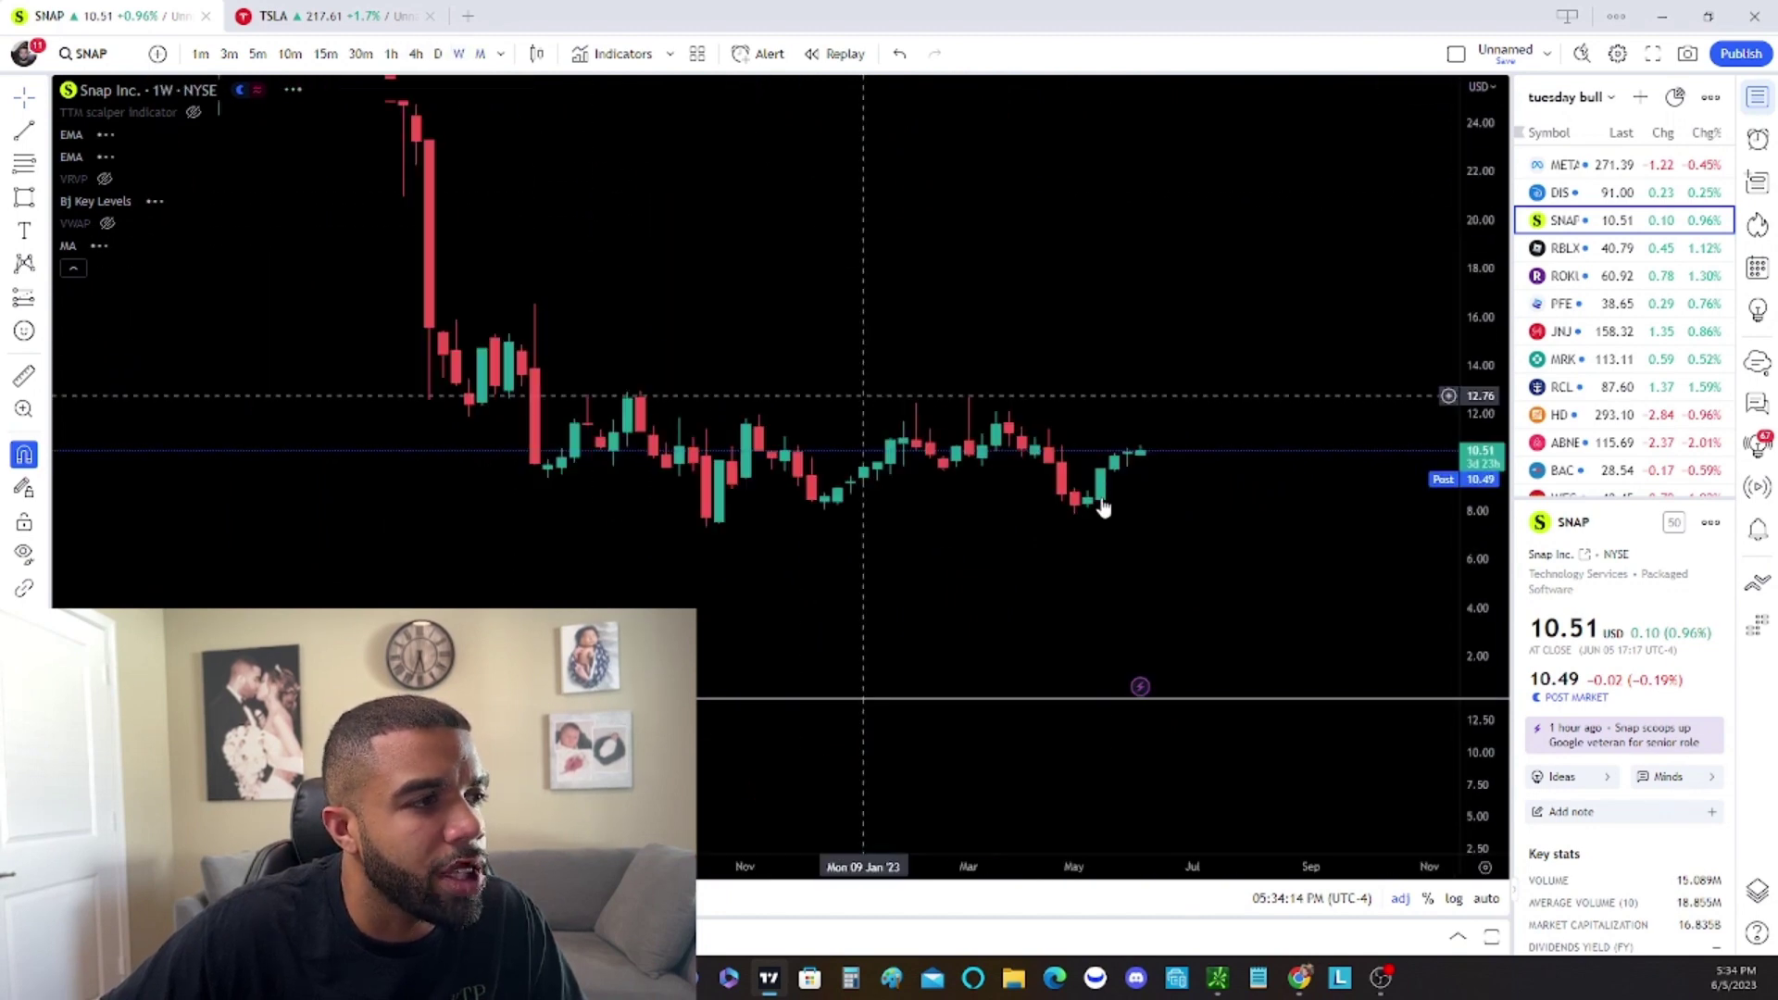
pyautogui.scroll(-2, 1232, 526)
pyautogui.scroll(1, 1162, 506)
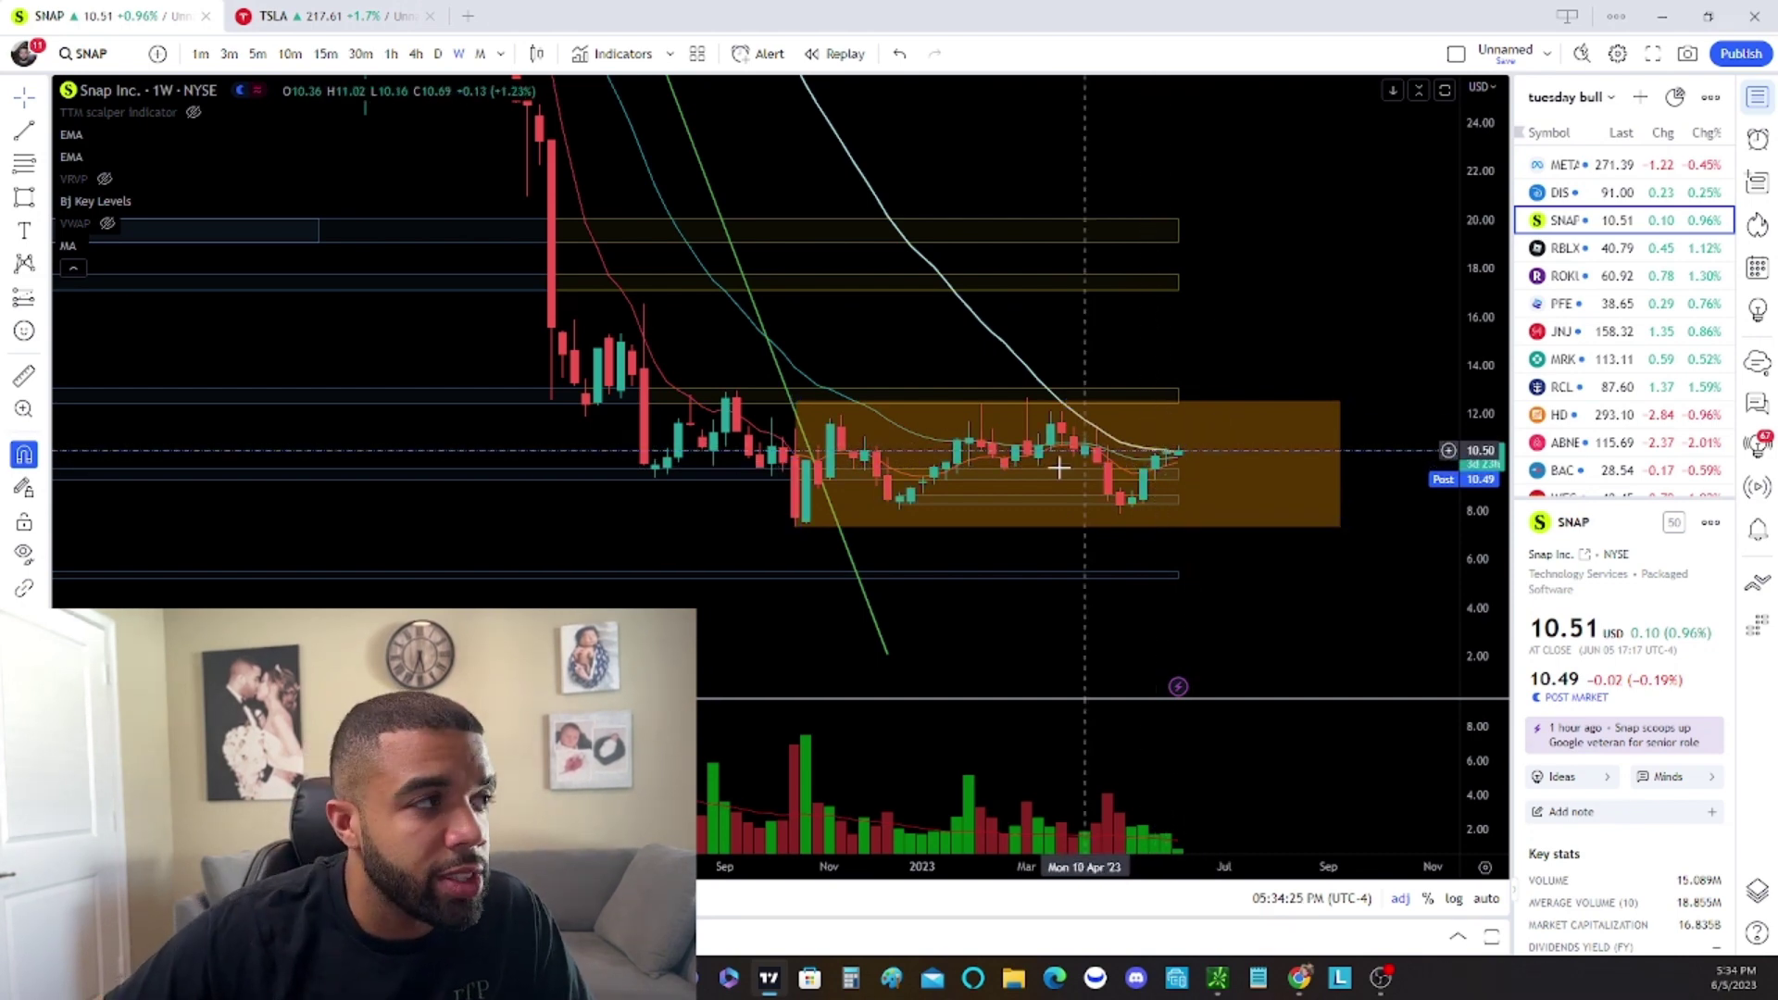
pyautogui.scroll(2, 1183, 485)
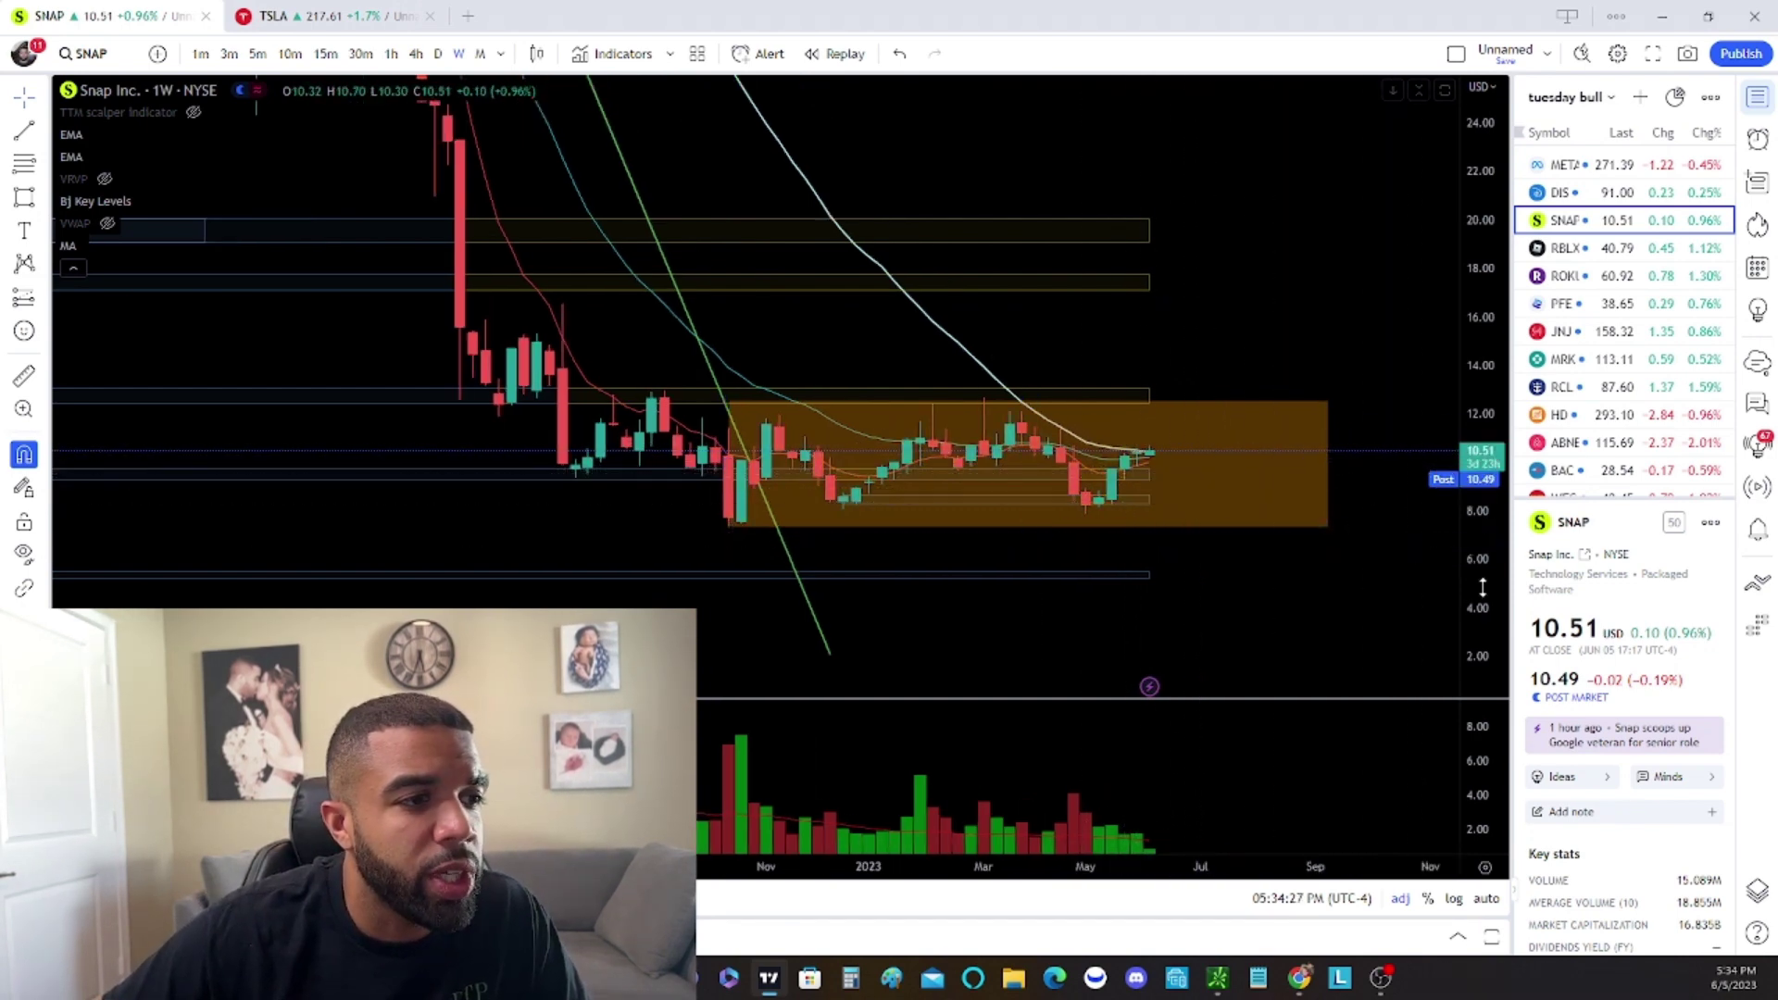
pyautogui.scroll(3, 1442, 294)
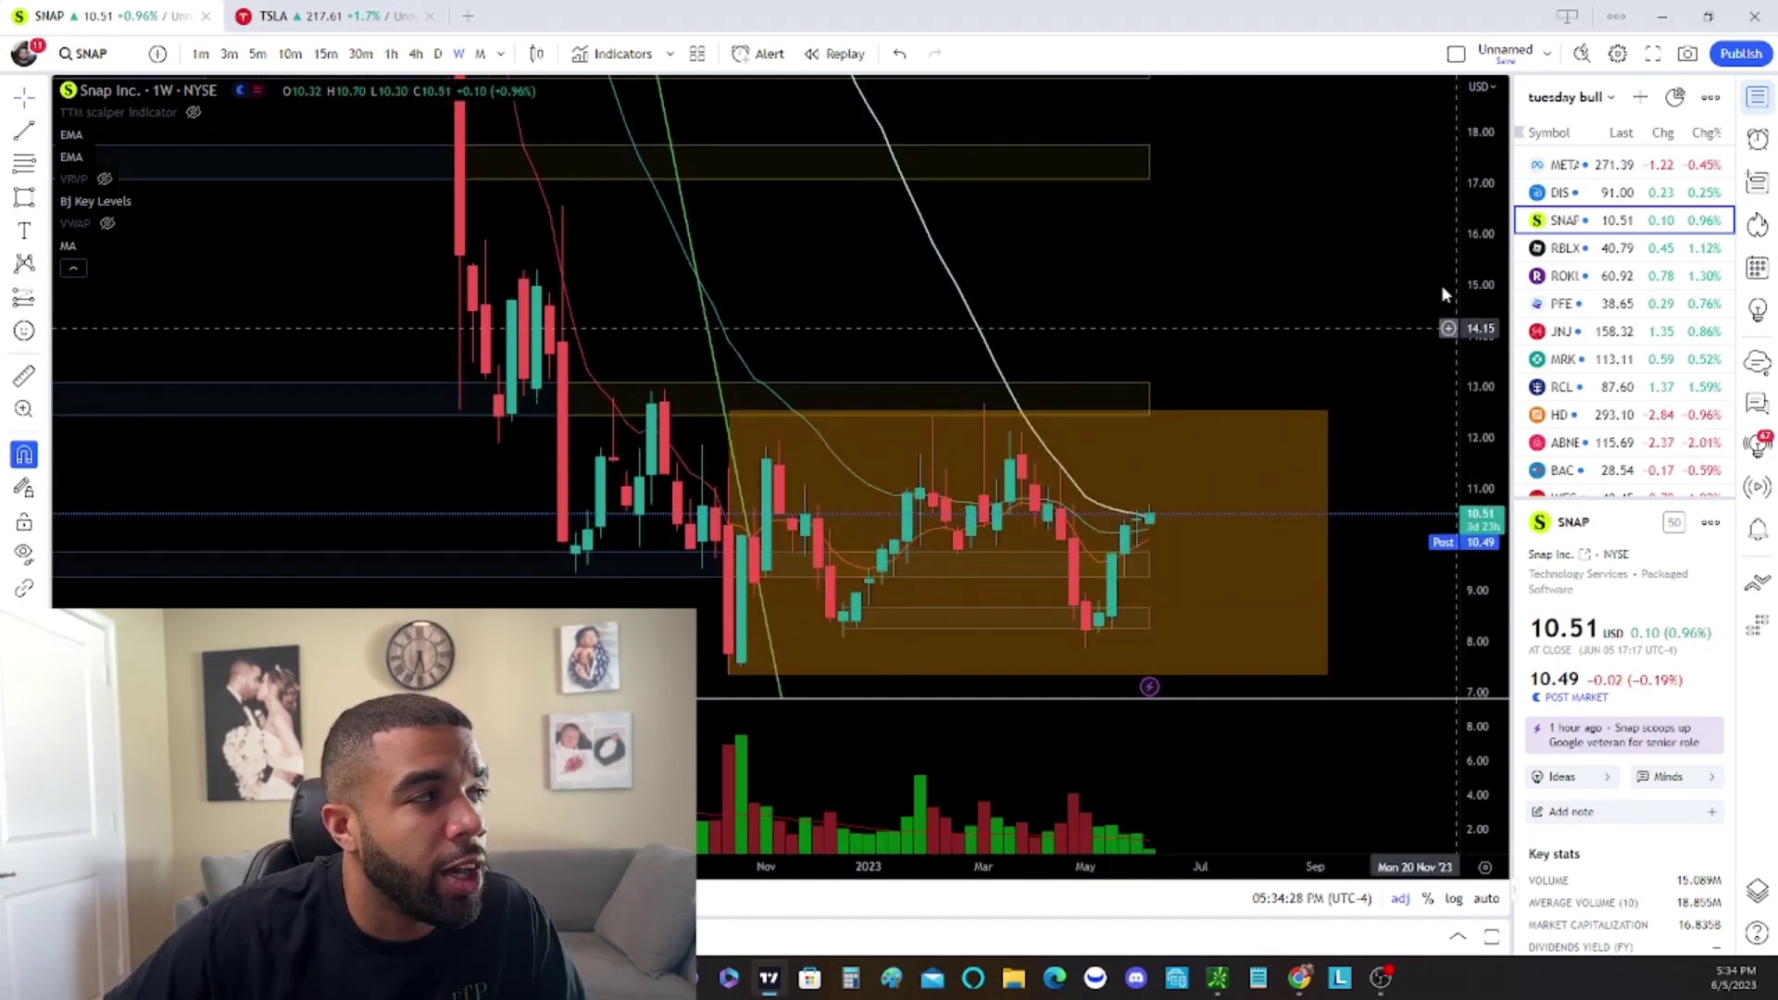
# Return SNAP to the daily timeframe and fit the orange range with its upper and lower key levels in view
pyautogui.click(437, 54)
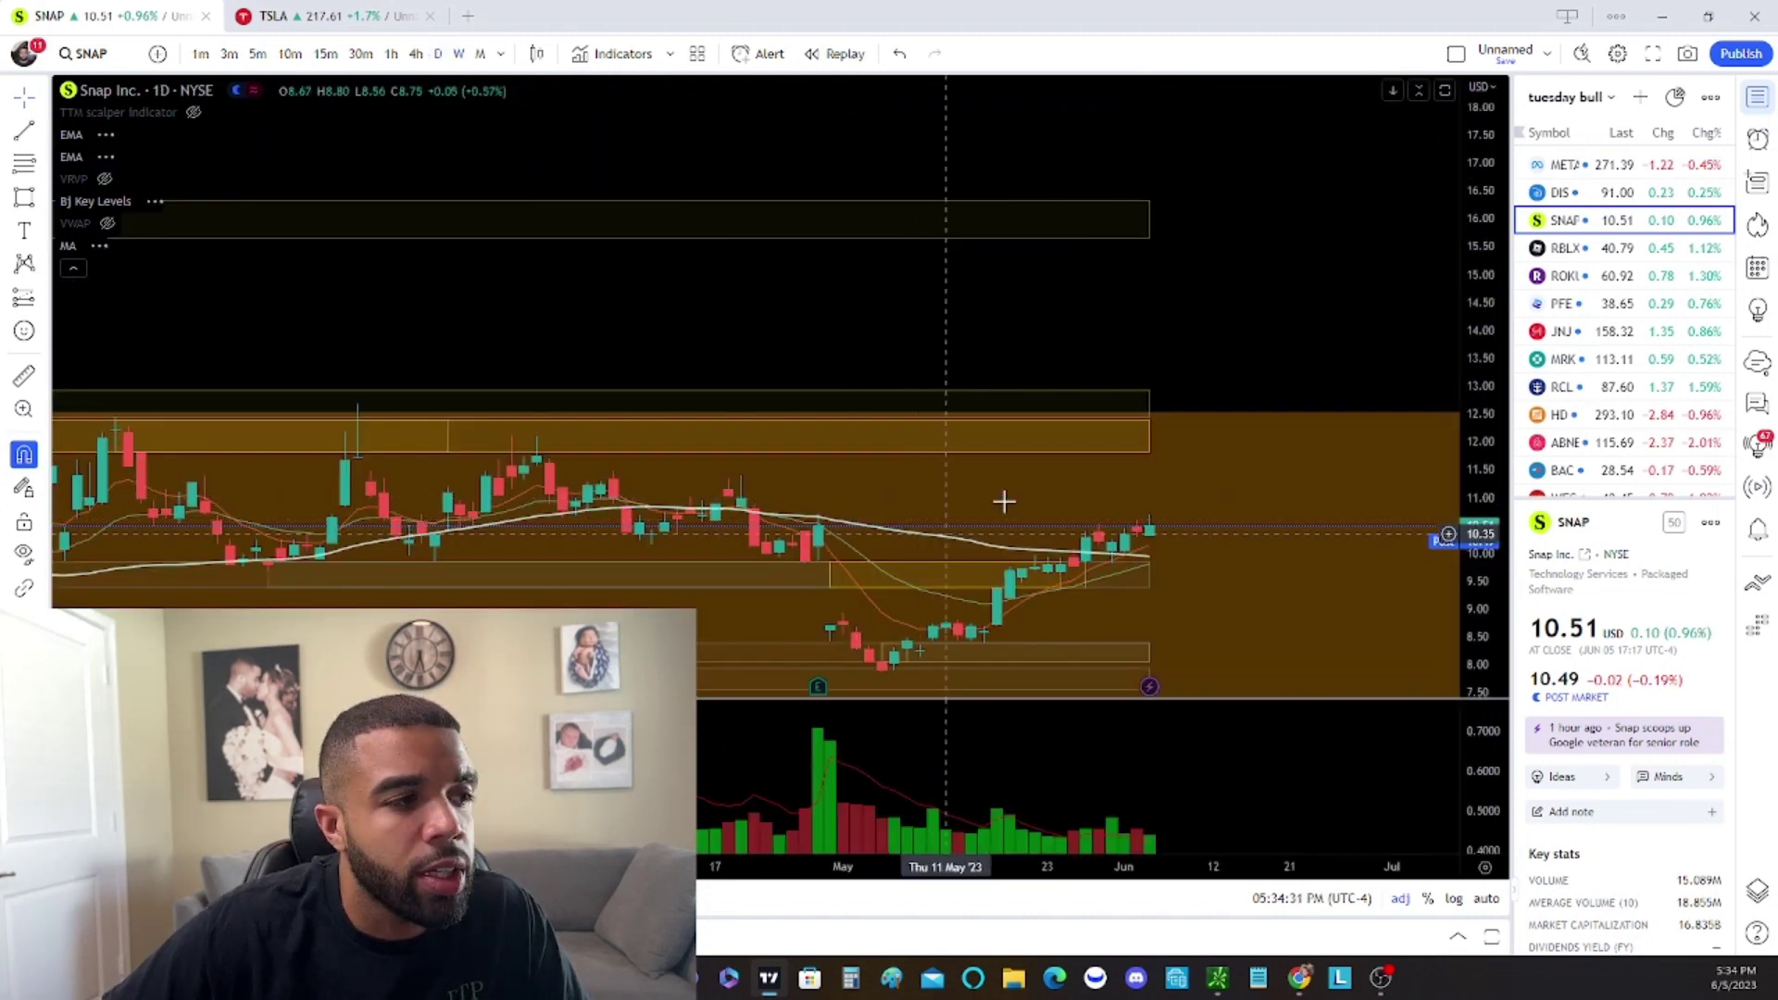
pyautogui.scroll(-3, 1004, 501)
pyautogui.moveTo(1483, 319); pyautogui.dragTo(1219, 179)
pyautogui.scroll(2, 1199, 419)
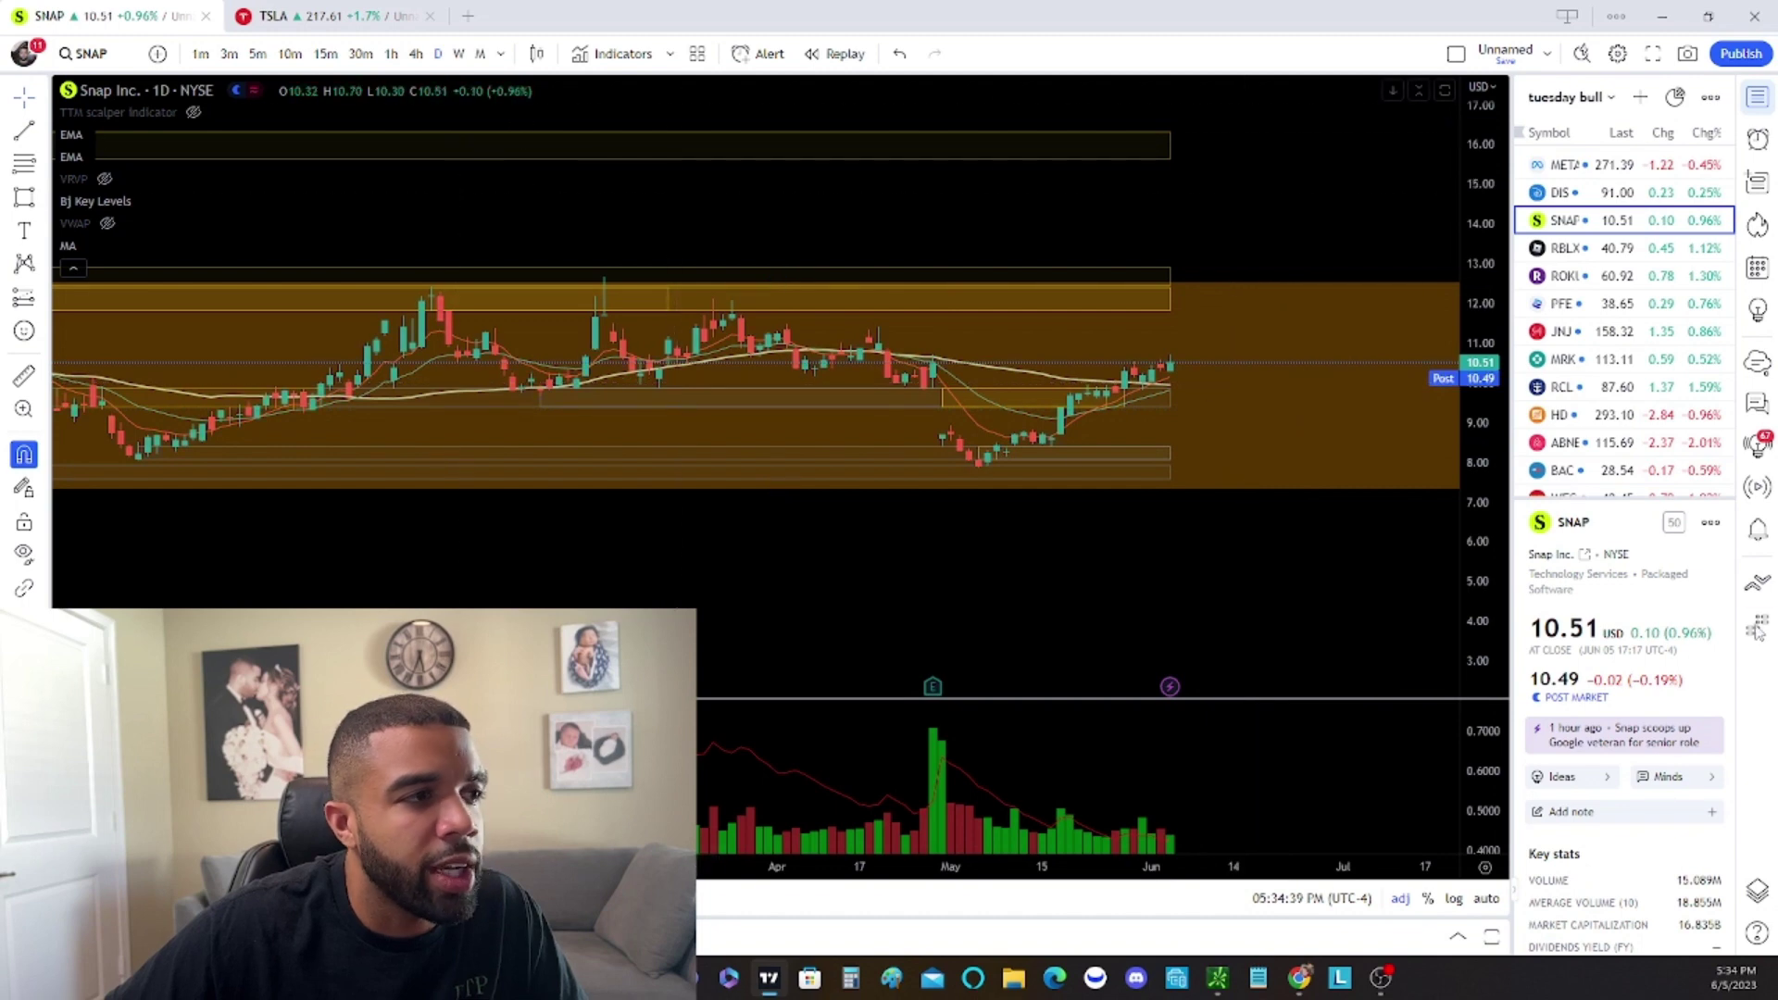
pyautogui.moveTo(1501, 556); pyautogui.dragTo(1498, 662)
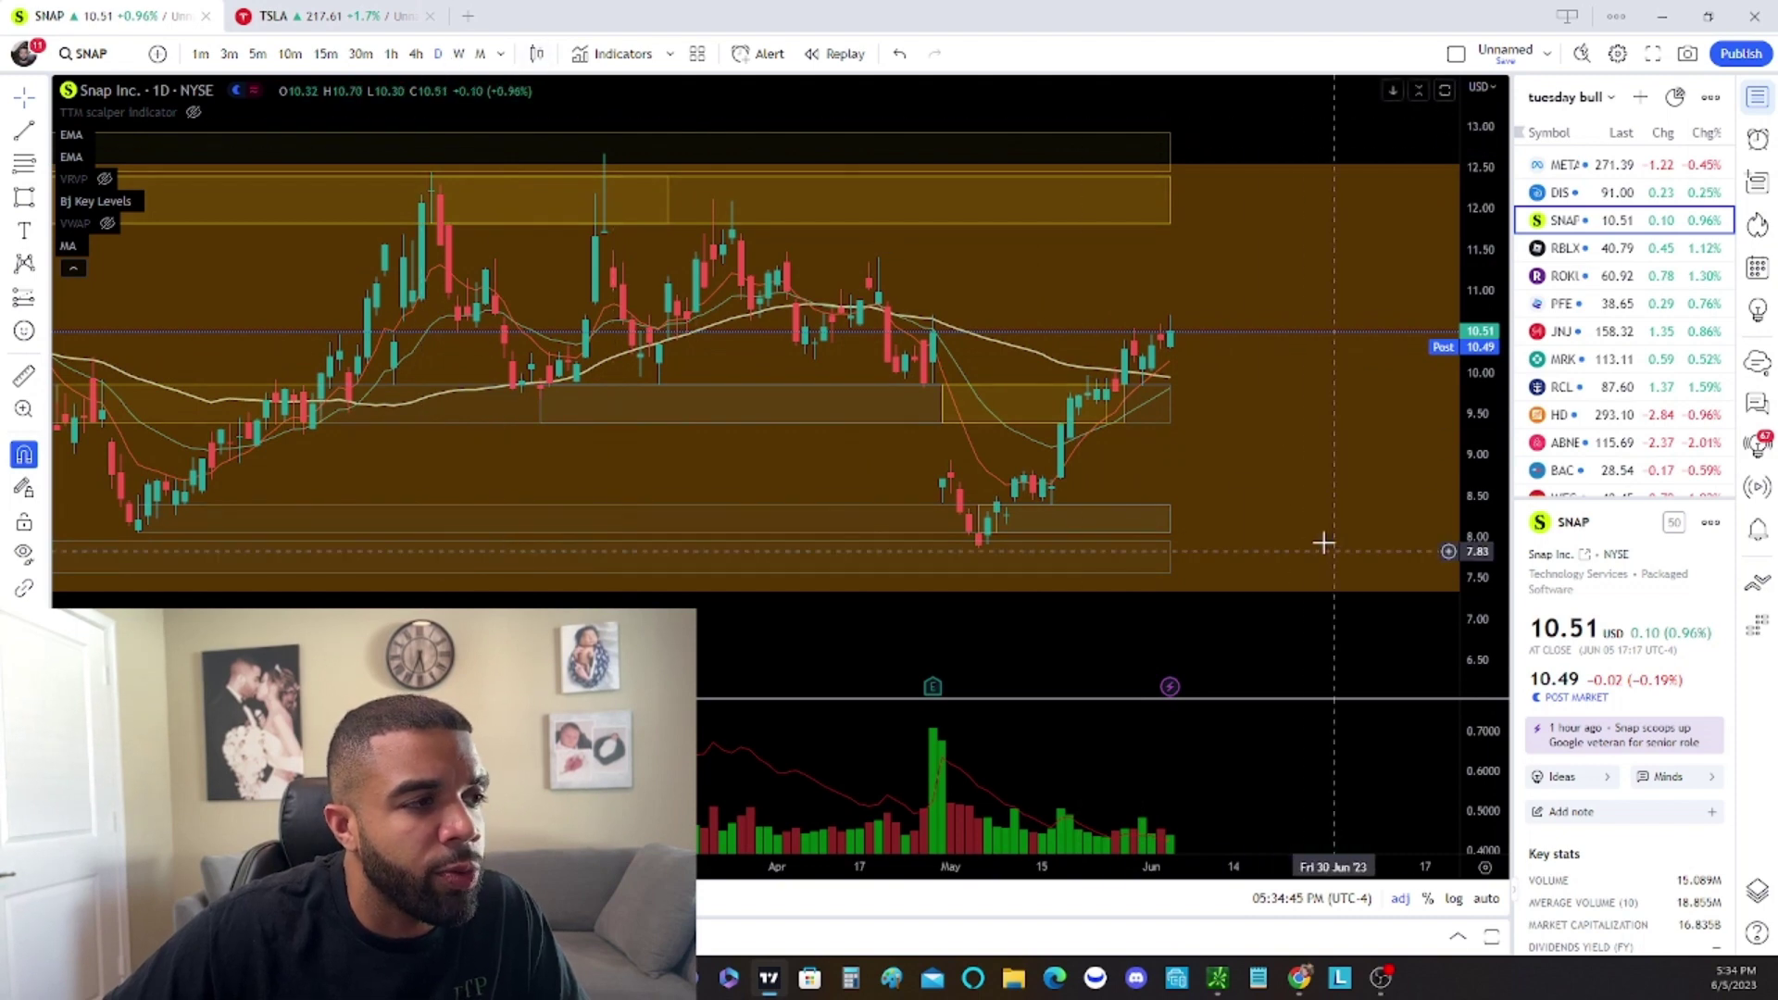
# Examine SNAP's recent daily candles against the EMAs, the April–May gap and the key levels at both edges of the range
pyautogui.scroll(3, 1222, 473)
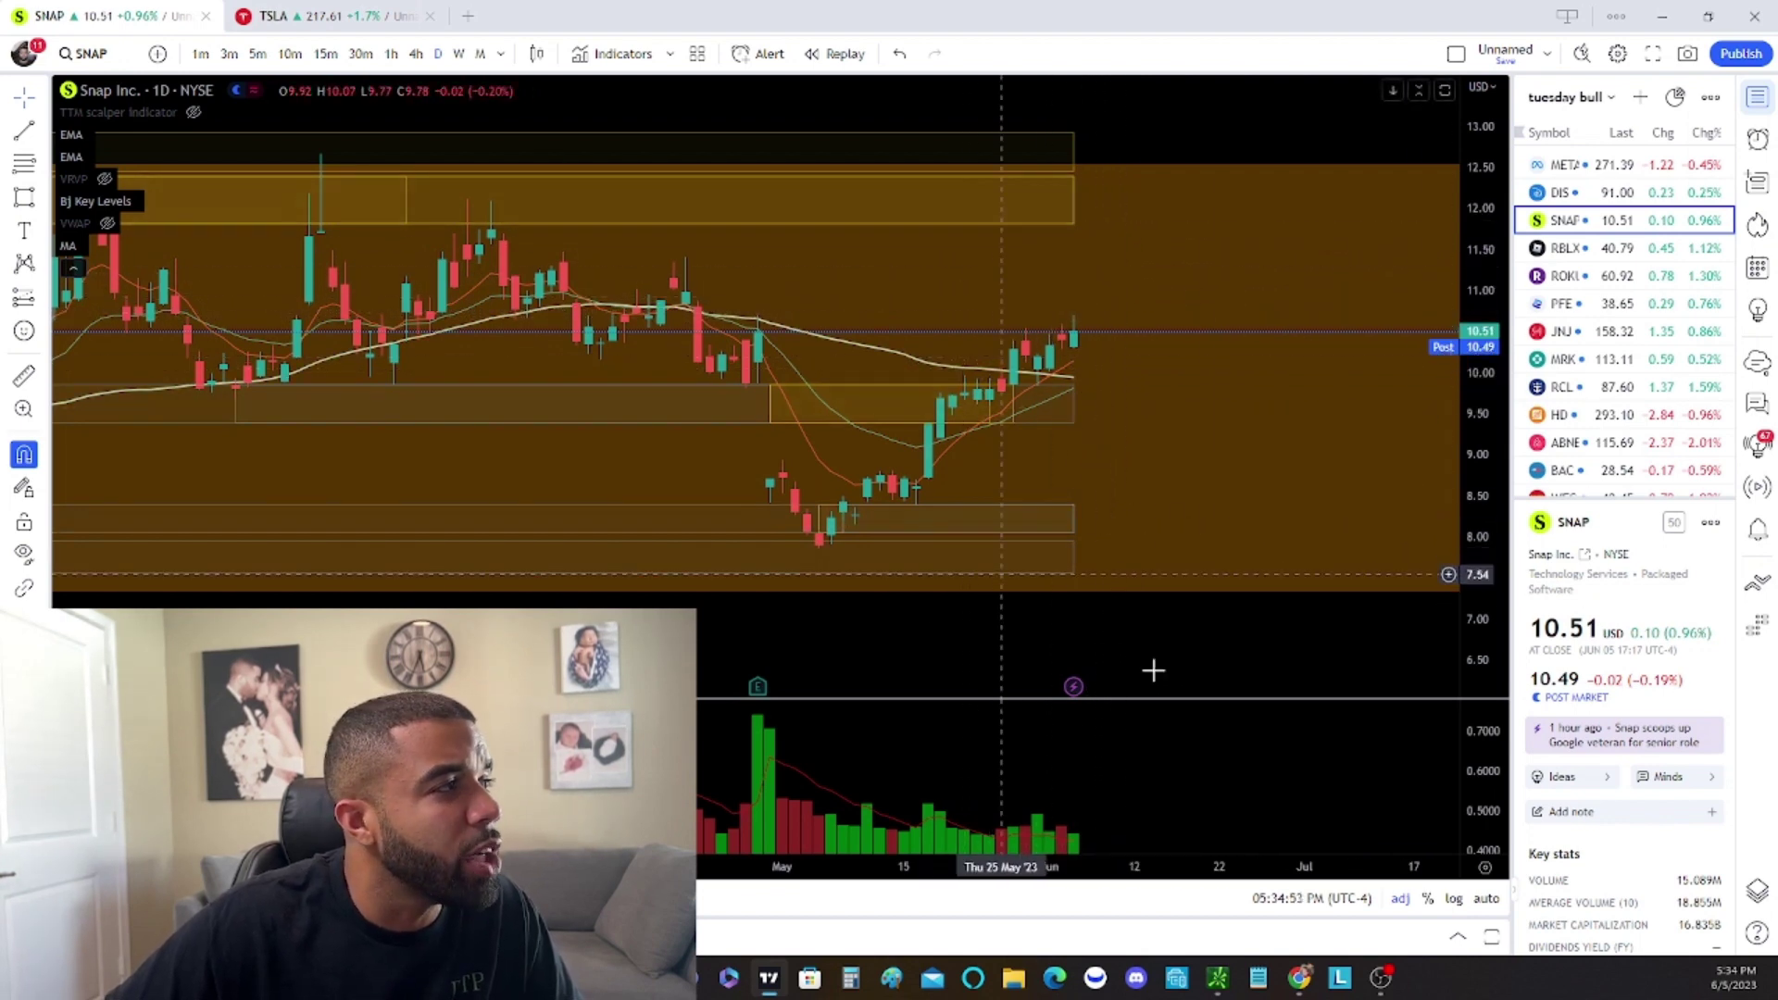
pyautogui.scroll(-3, 1131, 334)
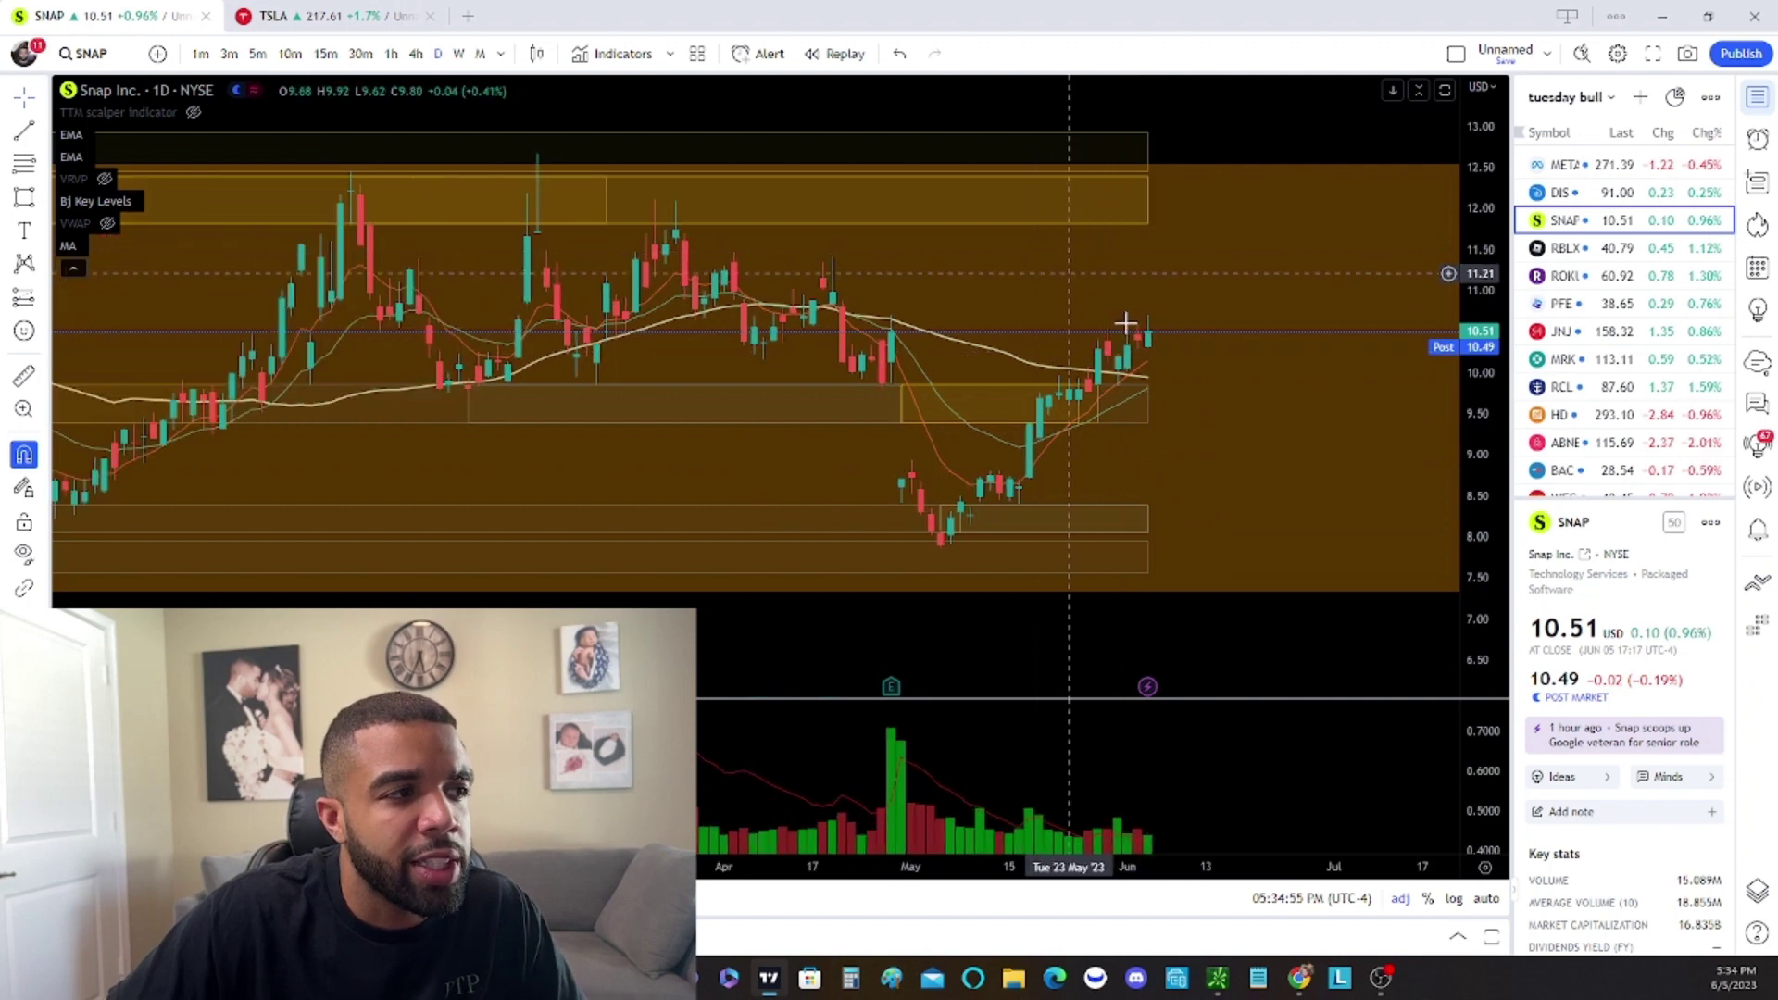
pyautogui.scroll(1, 1200, 397)
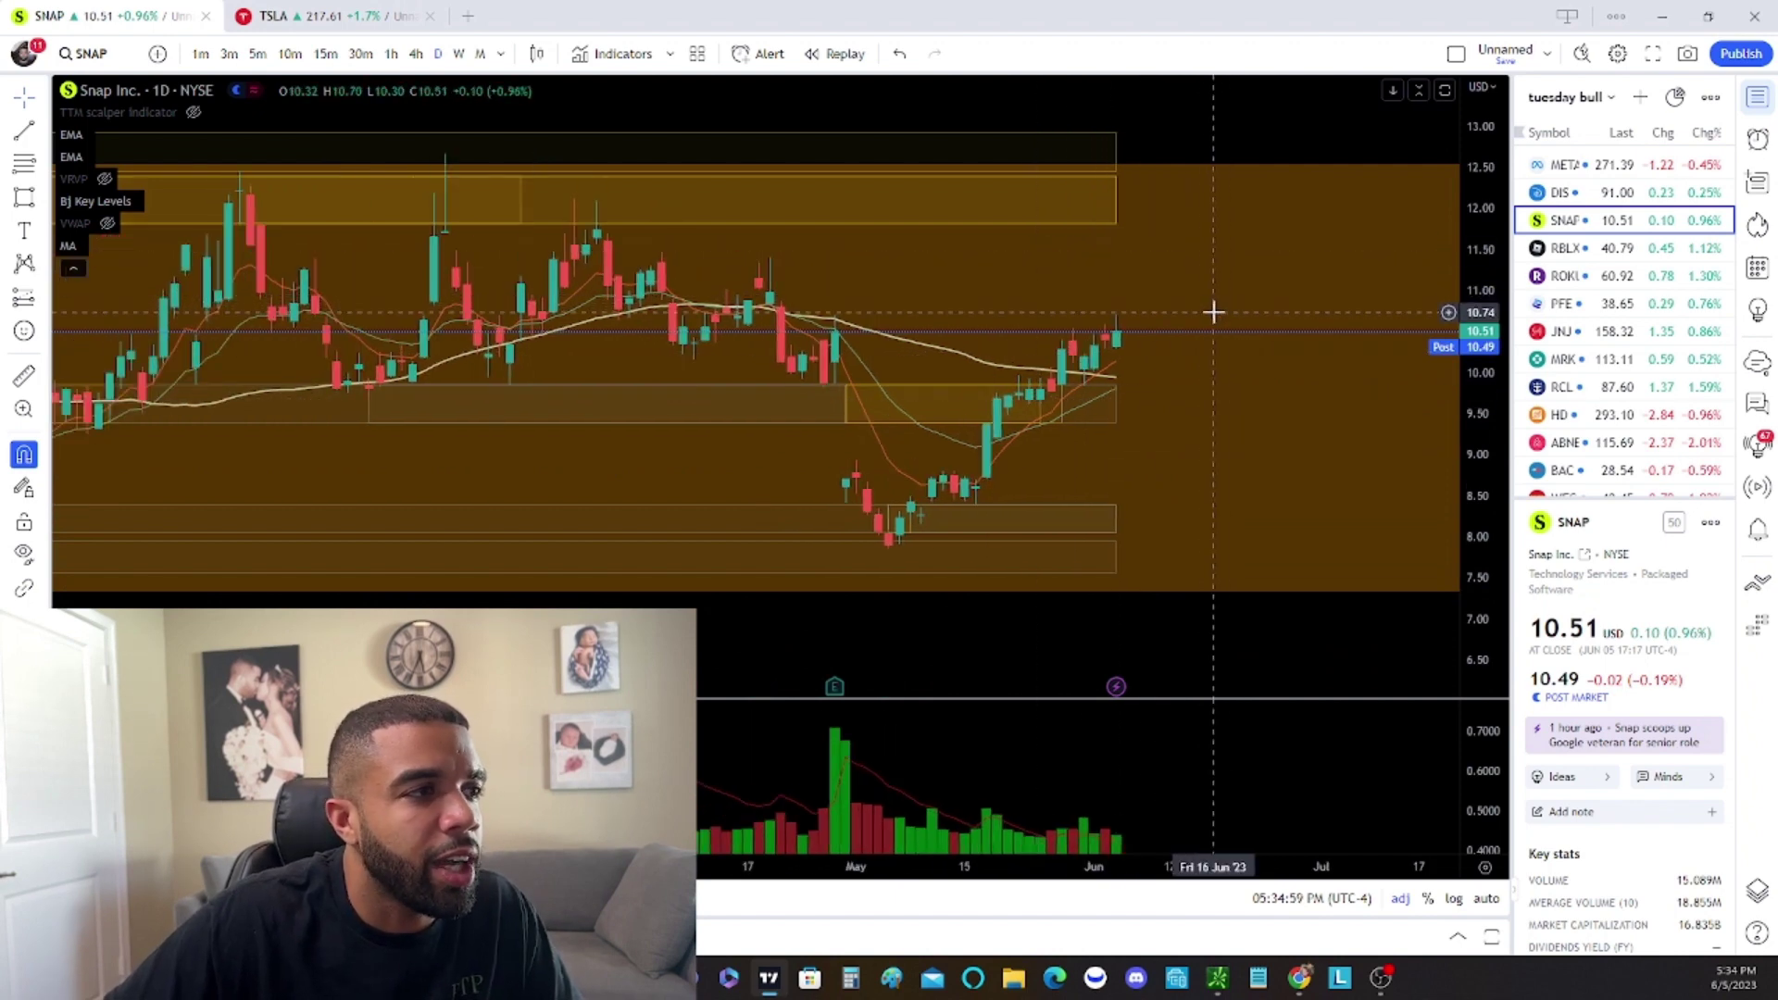
pyautogui.scroll(-4, 1213, 313)
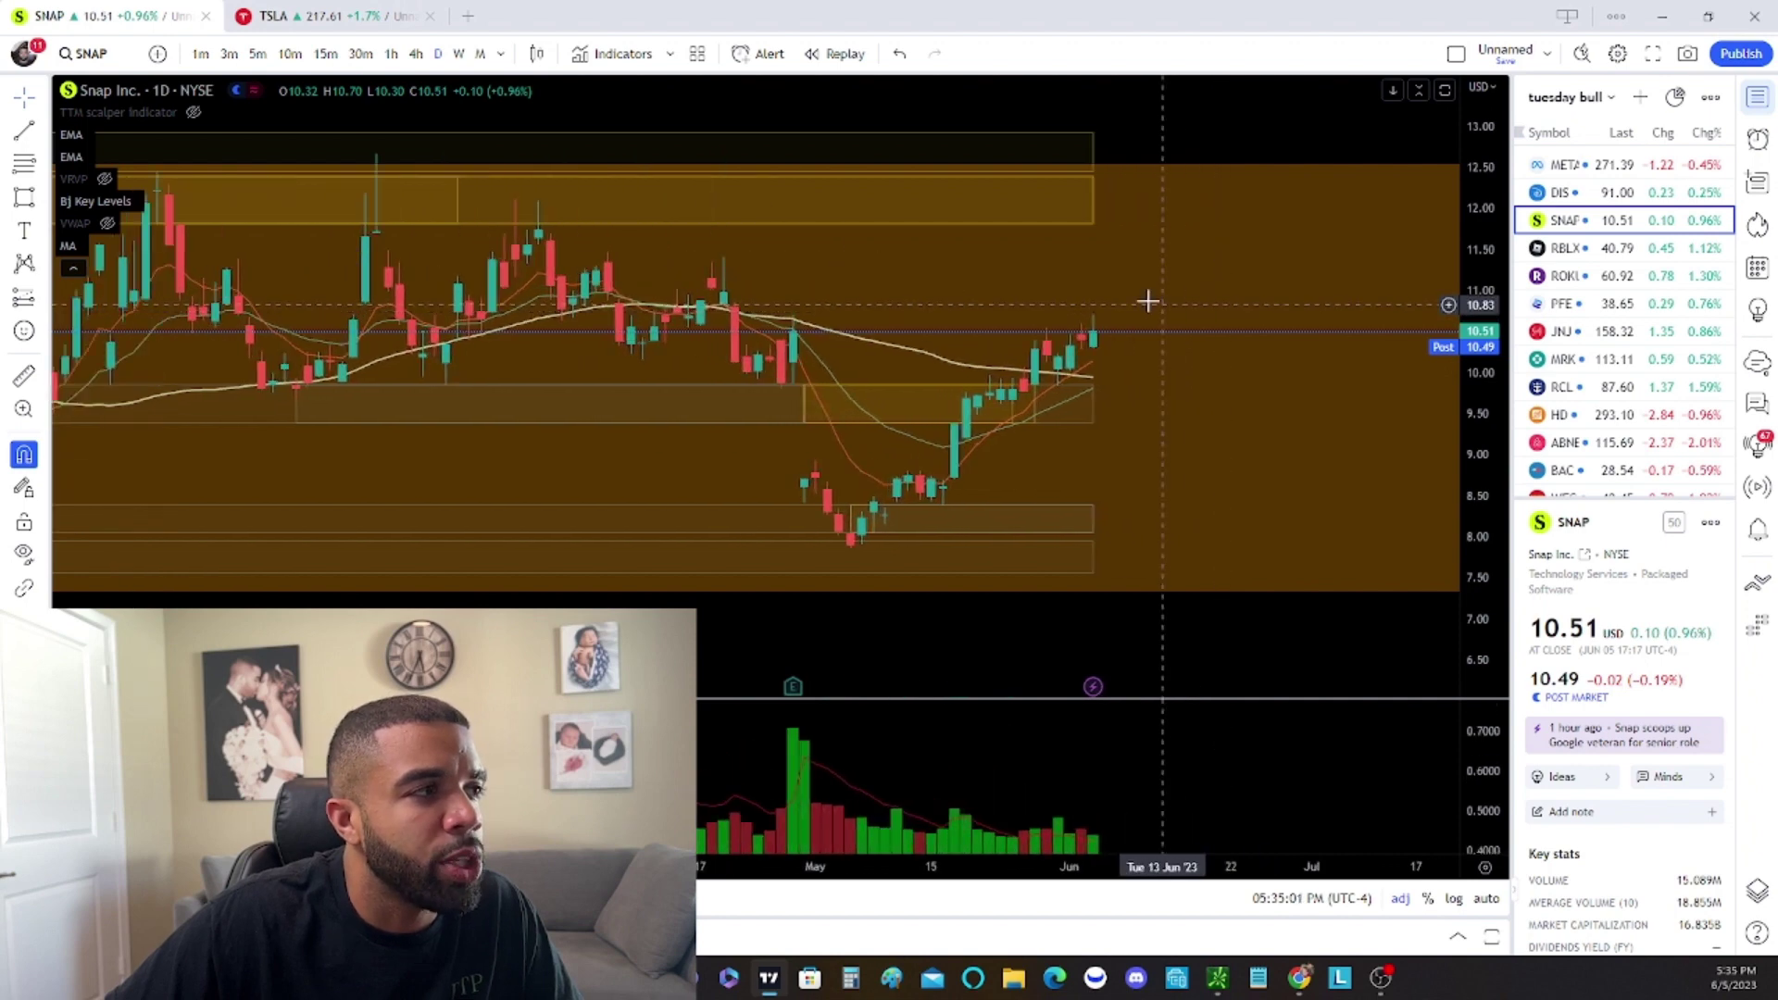
pyautogui.scroll(-3, 1176, 317)
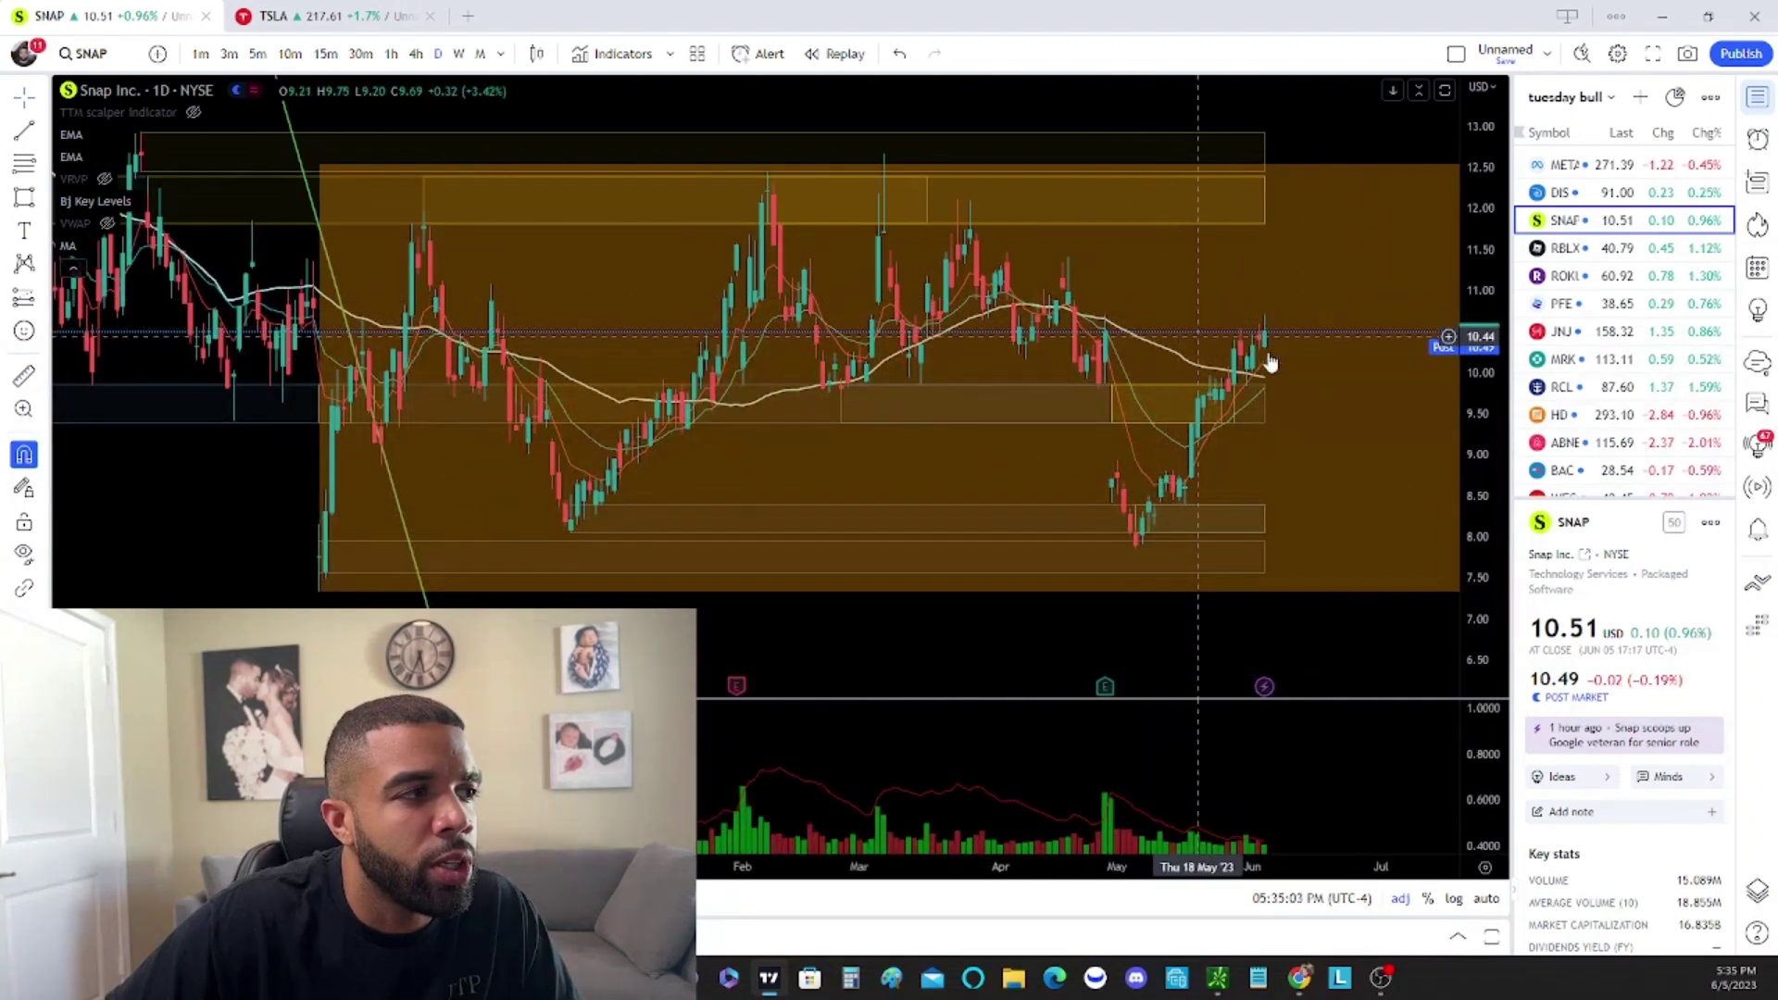
pyautogui.scroll(3, 1153, 375)
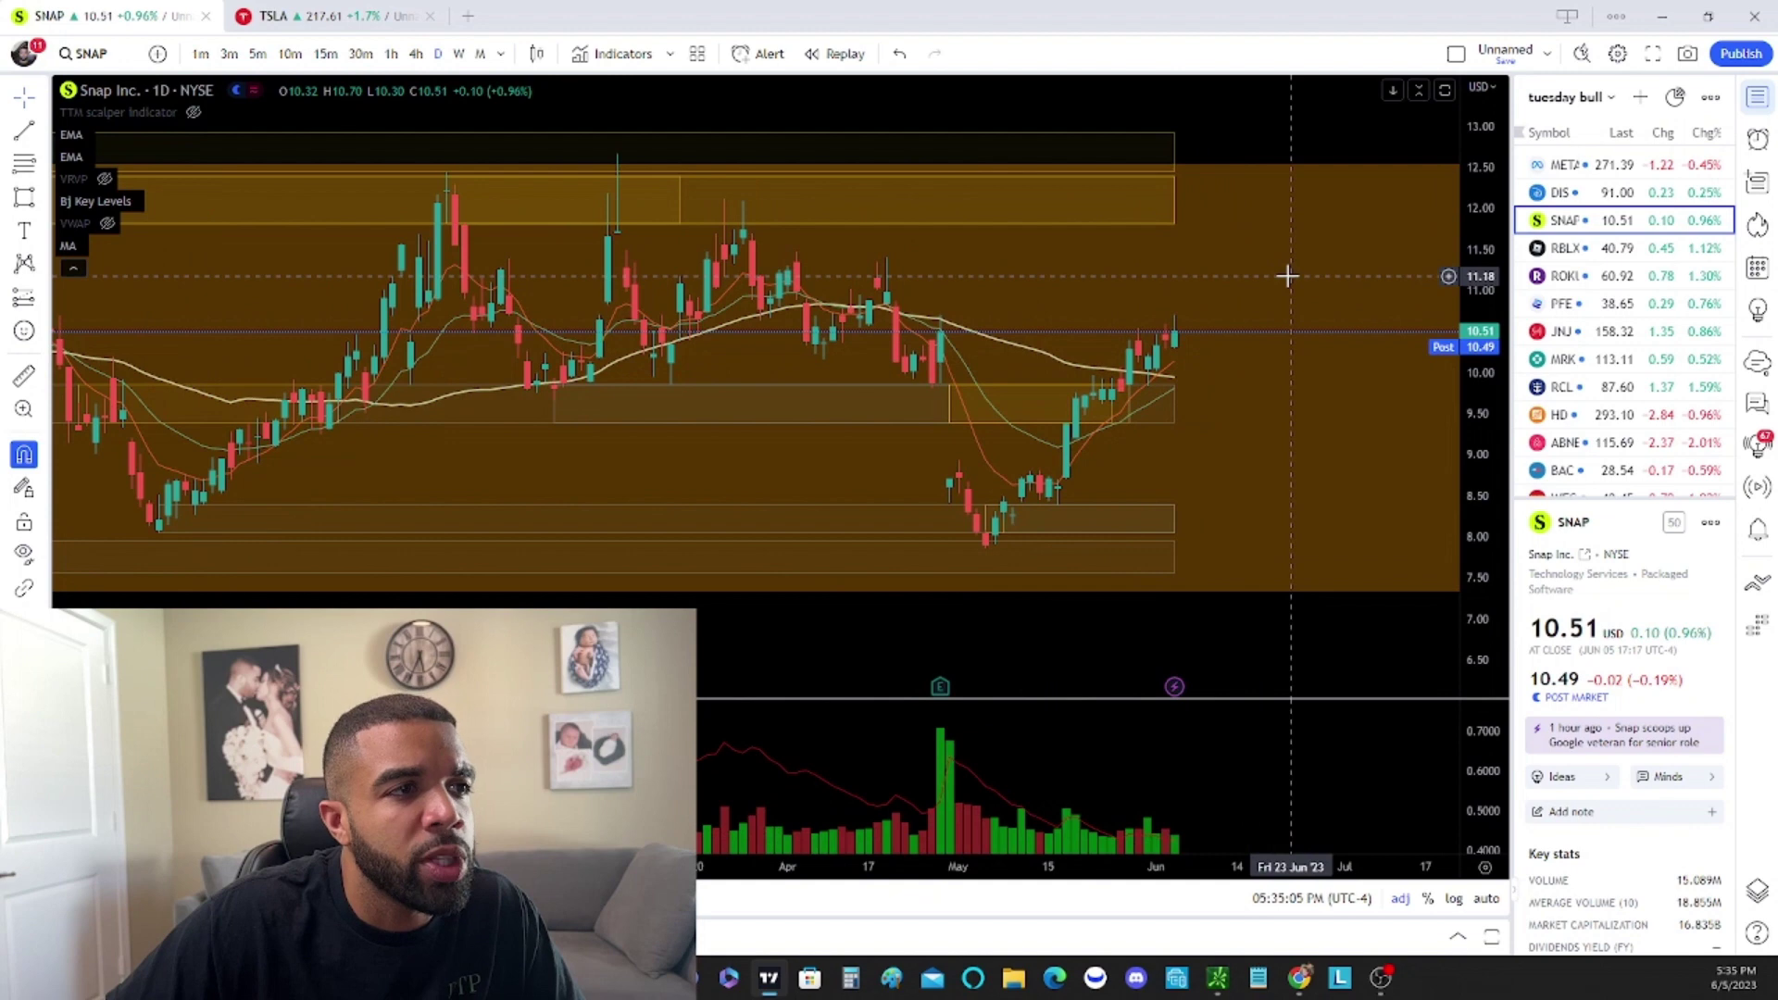
pyautogui.moveTo(1492, 133); pyautogui.dragTo(1489, 180)
pyautogui.scroll(-3, 1410, 231)
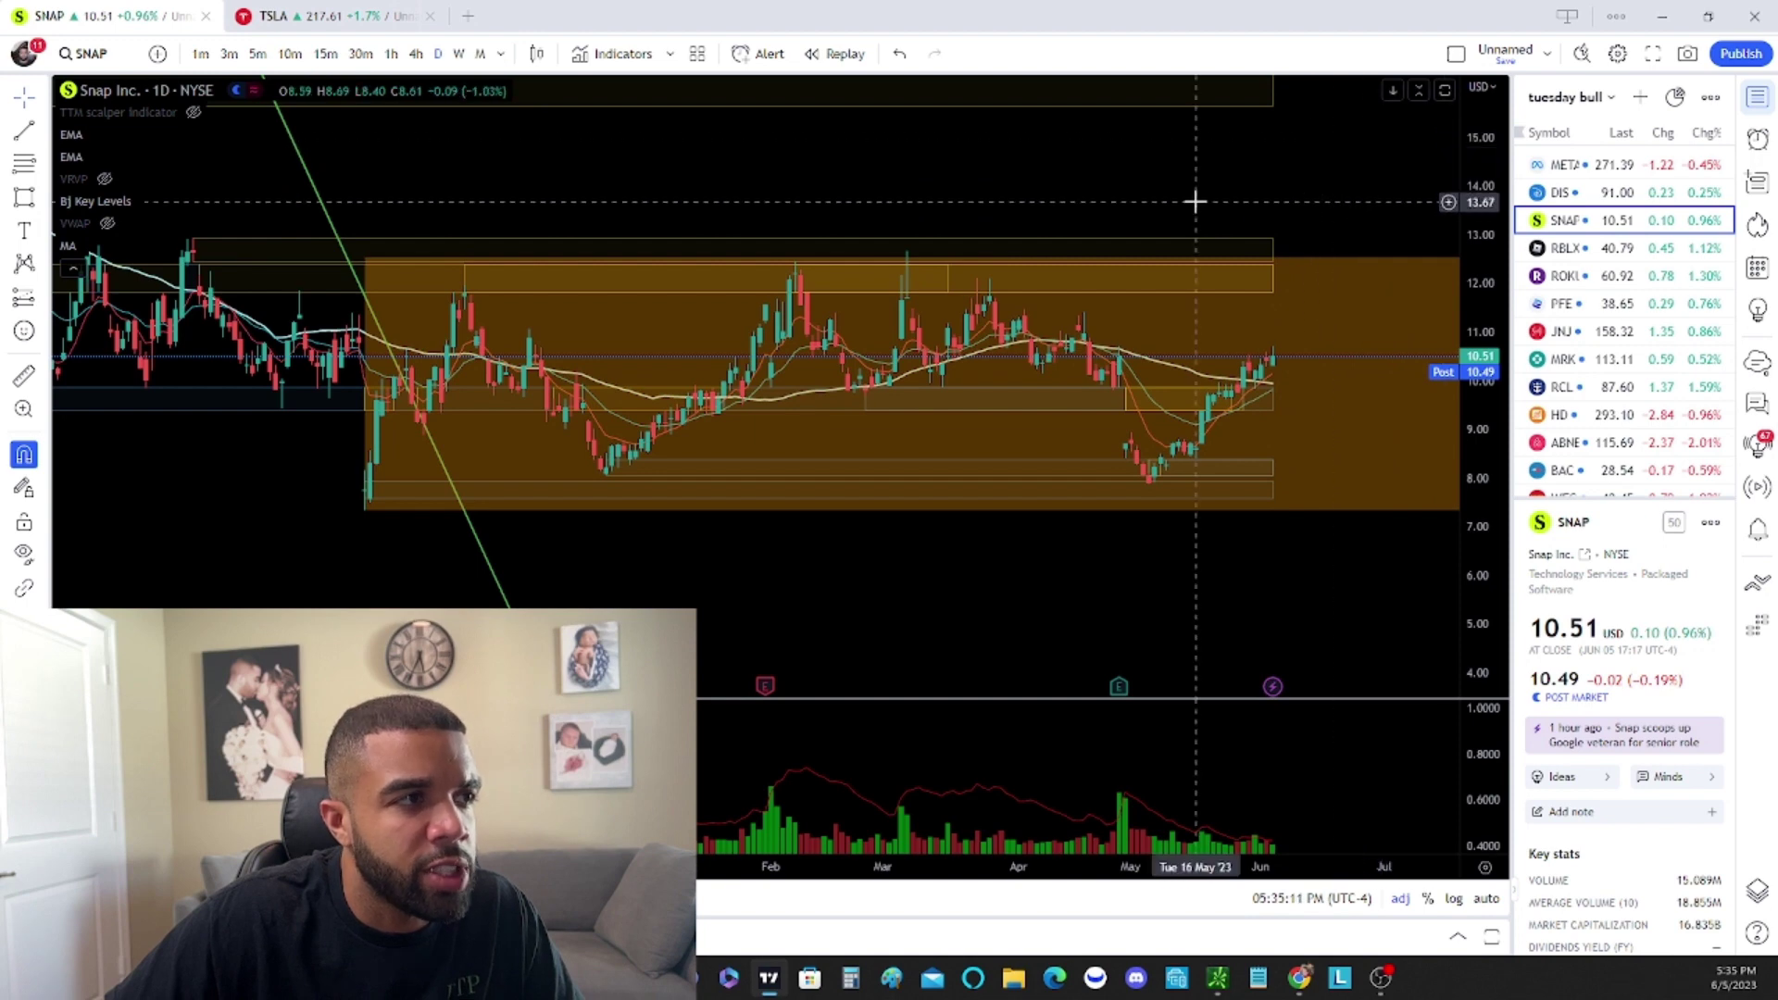
pyautogui.scroll(-2, 1212, 202)
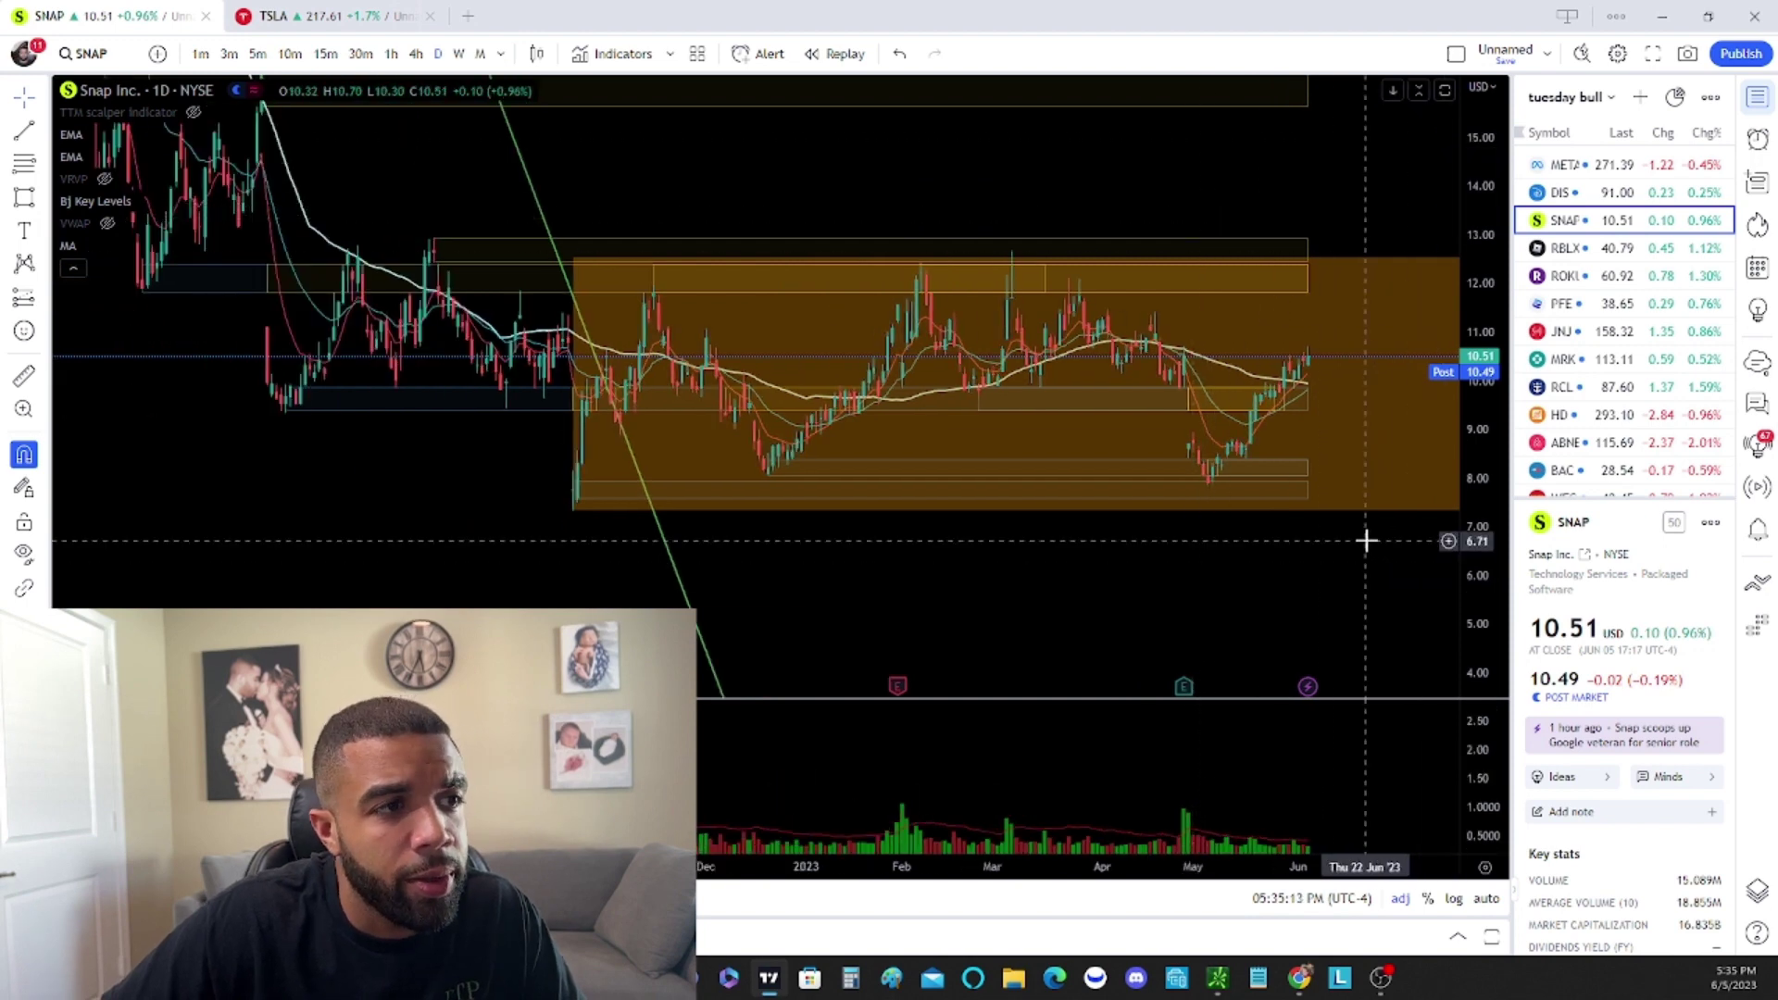
pyautogui.scroll(4, 1246, 544)
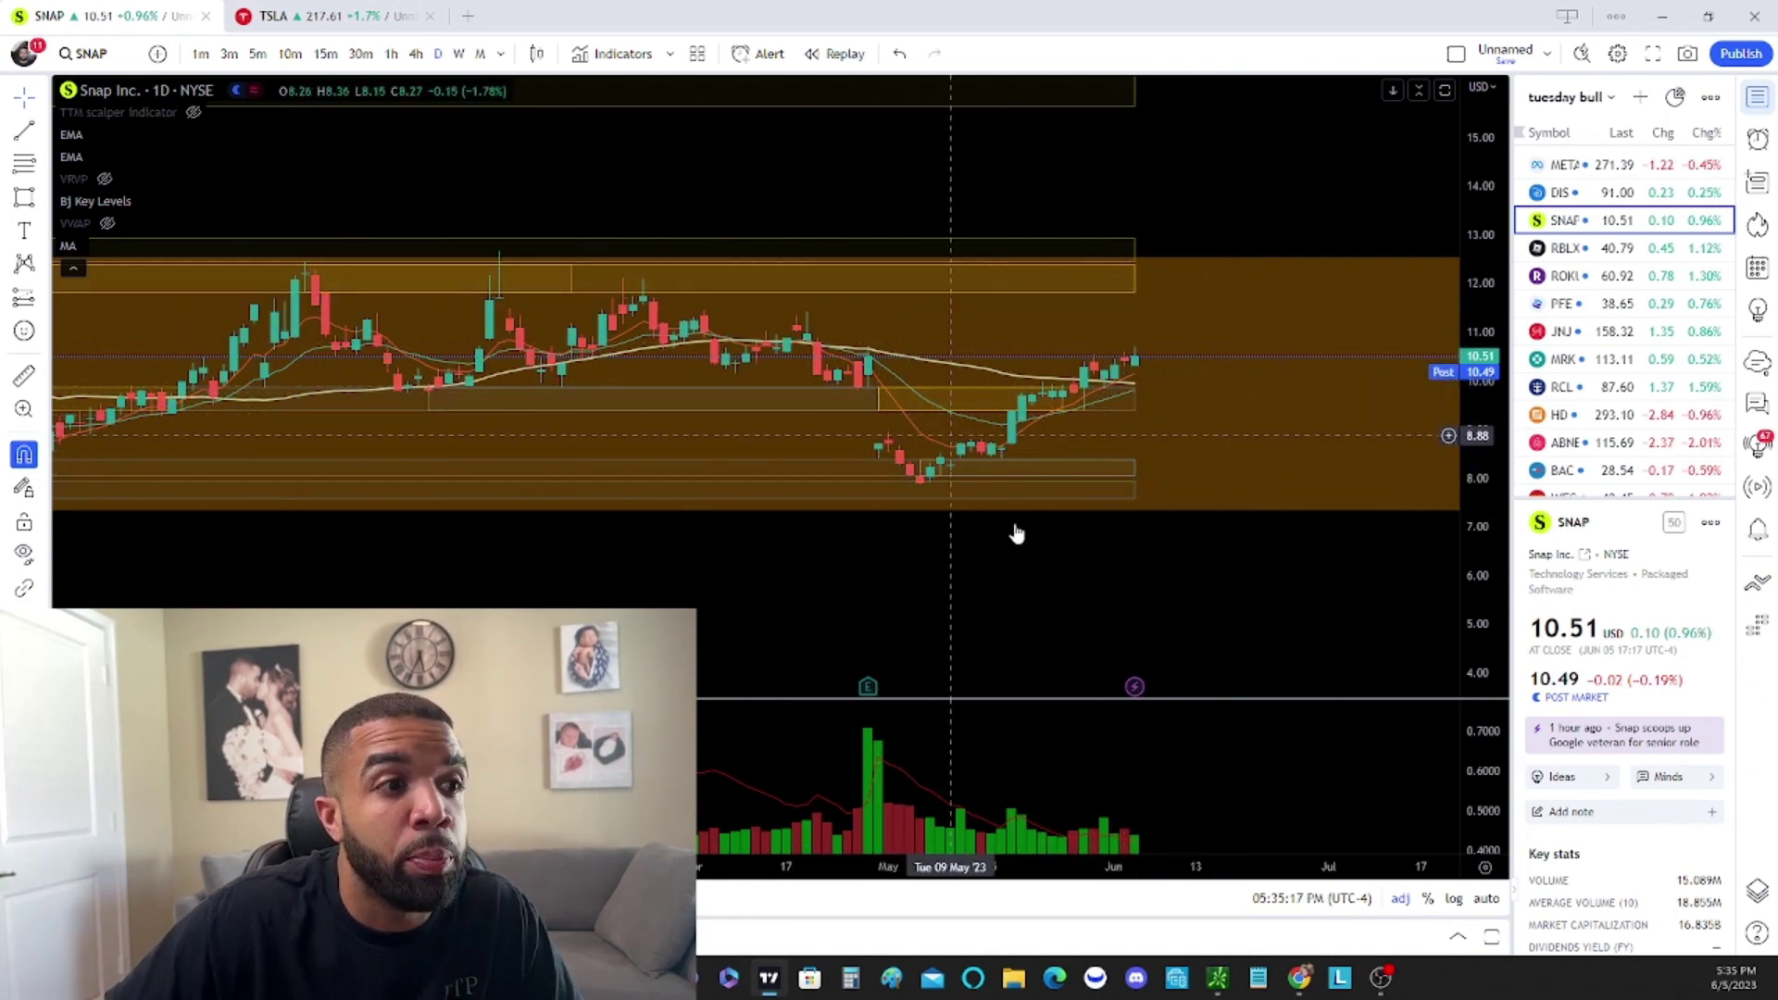
# Open RBLX from the watchlist and review its recent daily candles around the EMAs and the white moving average
pyautogui.click(1565, 248)
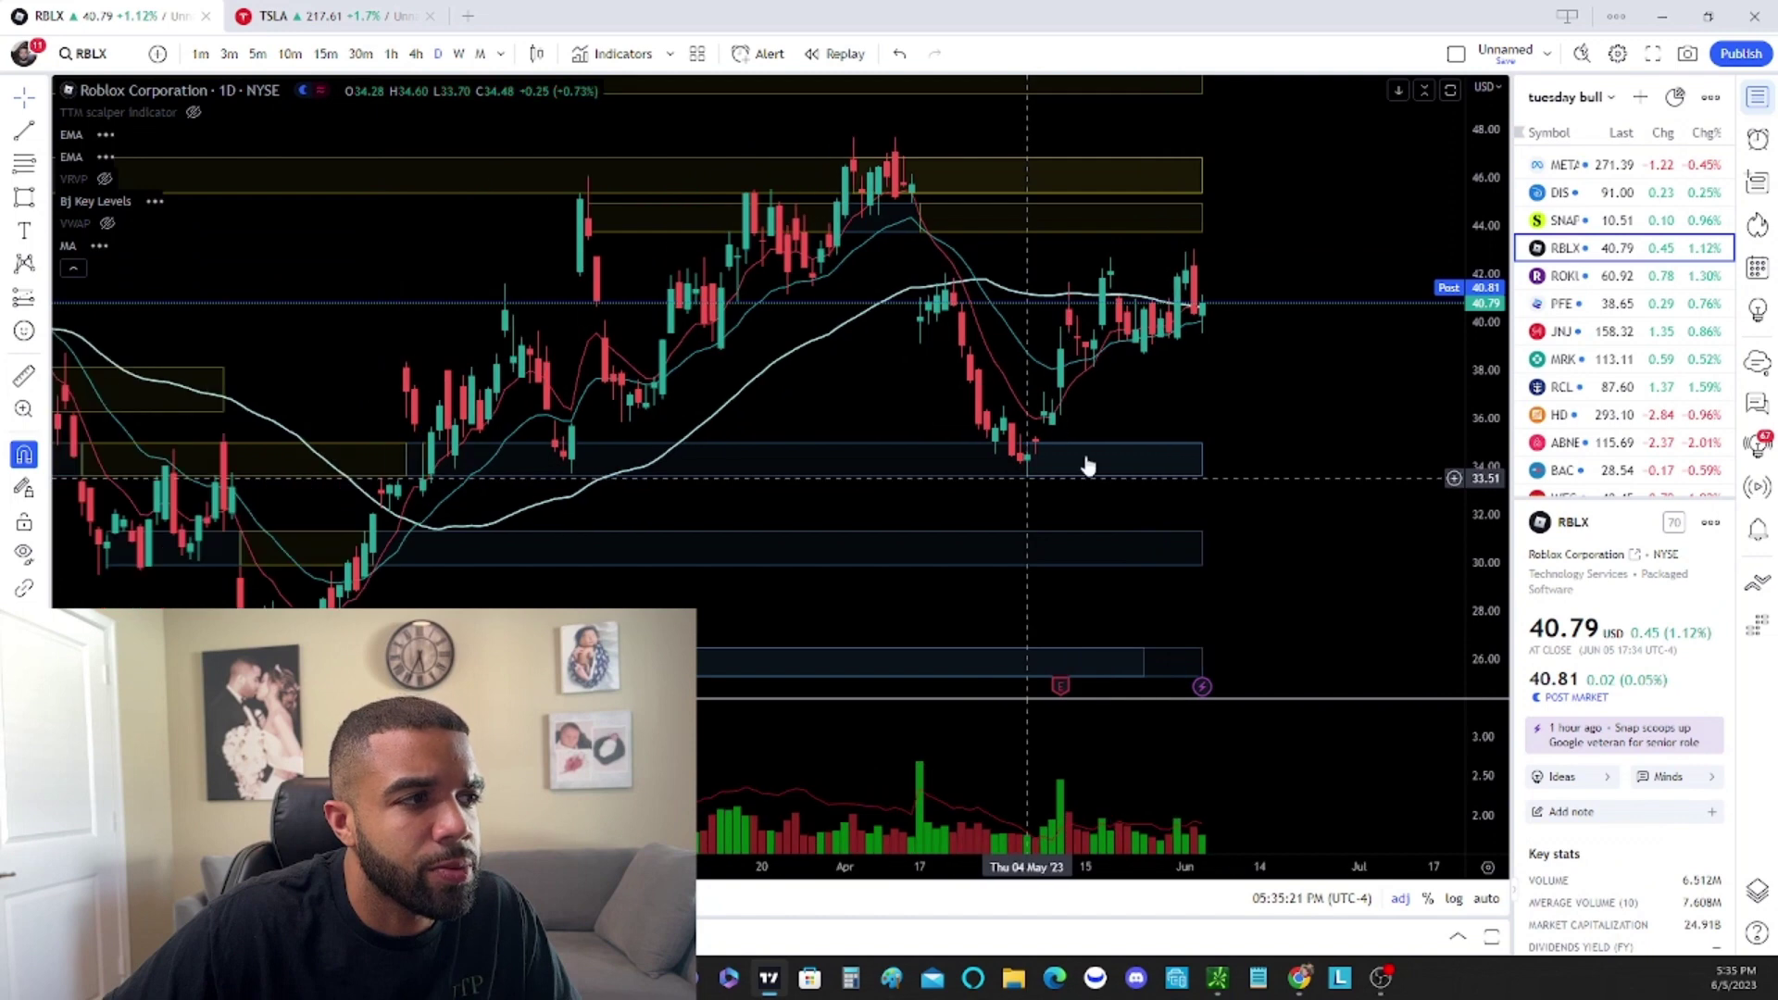
pyautogui.scroll(3, 1271, 389)
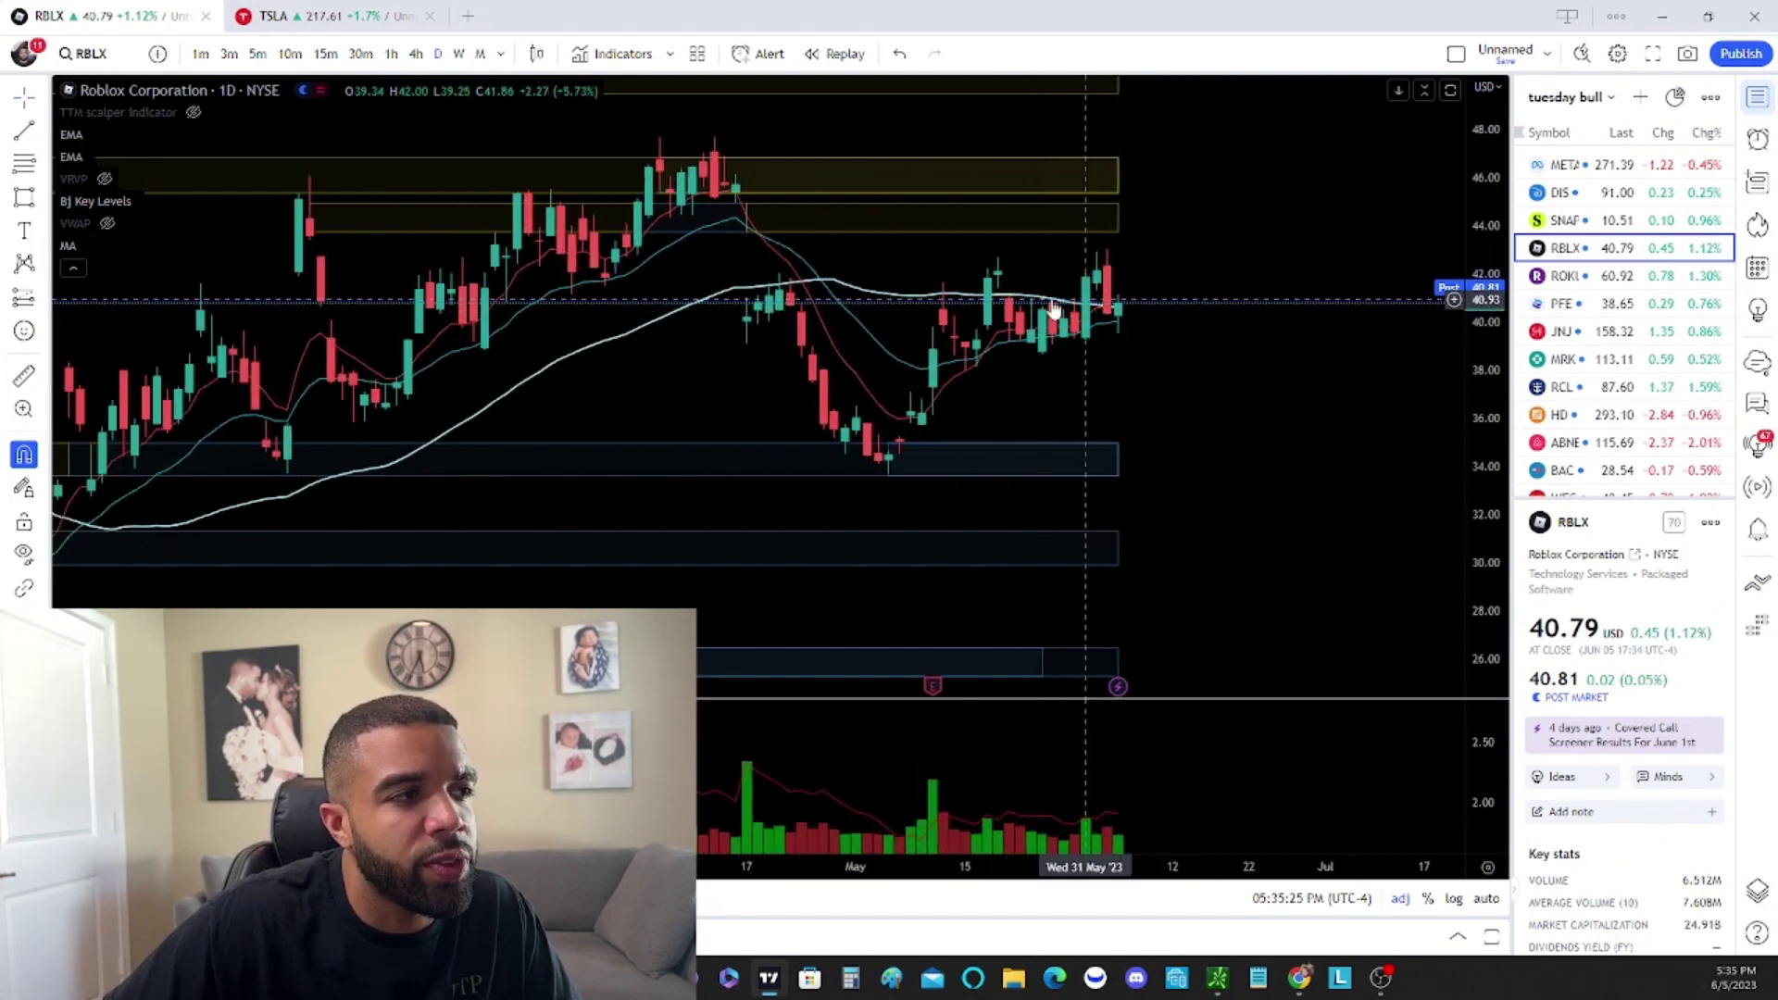
pyautogui.scroll(3, 1074, 315)
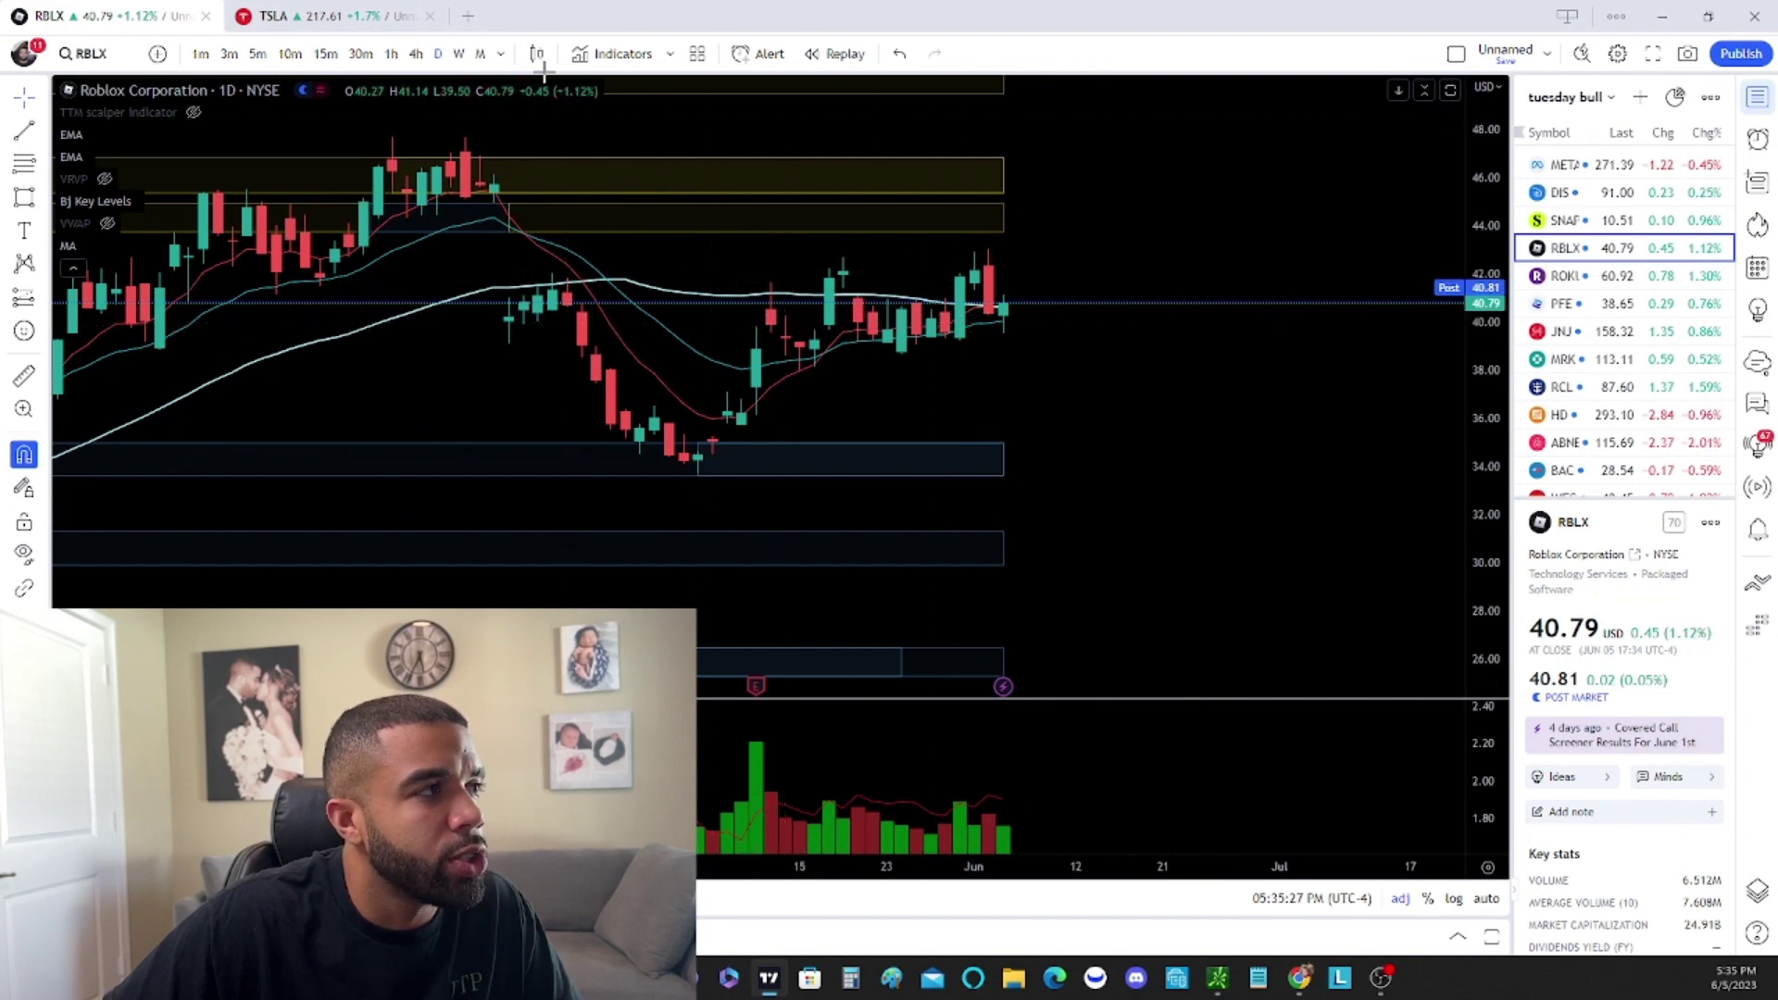
# Check RBLX's monthly candles around the current price and switch the chart to the weekly timeframe
pyautogui.click(480, 54)
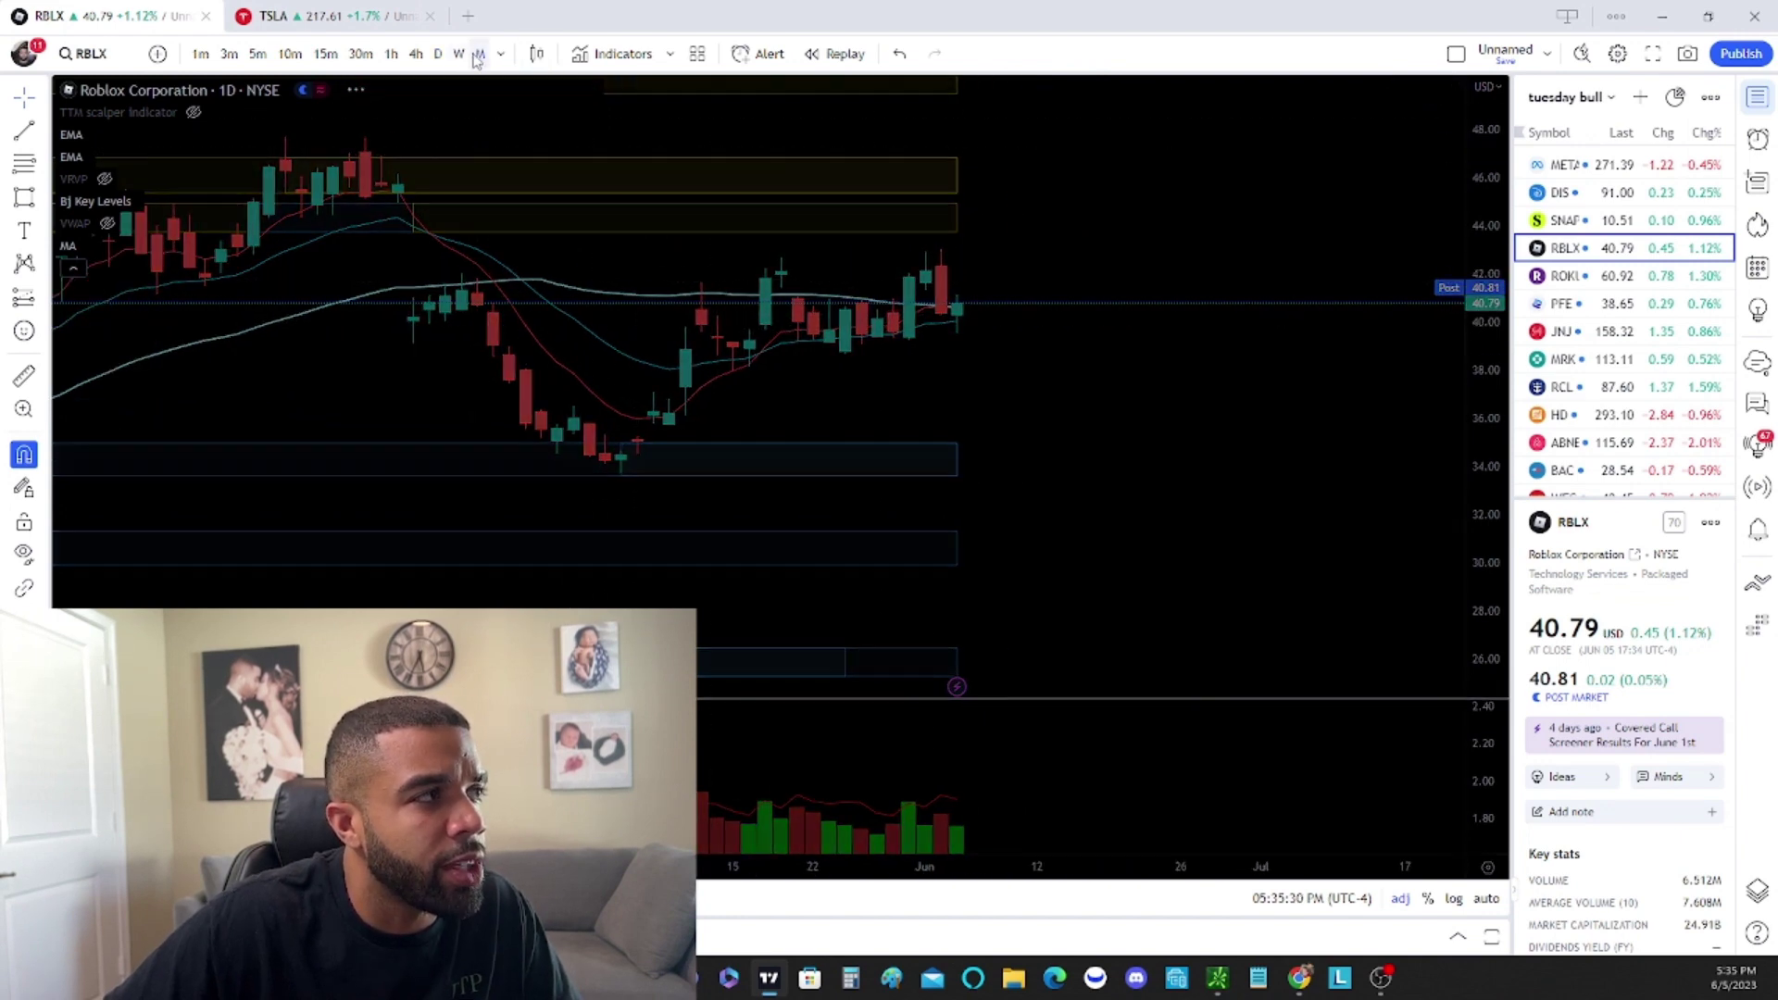
pyautogui.scroll(2, 980, 413)
pyautogui.moveTo(980, 413); pyautogui.dragTo(1107, 399)
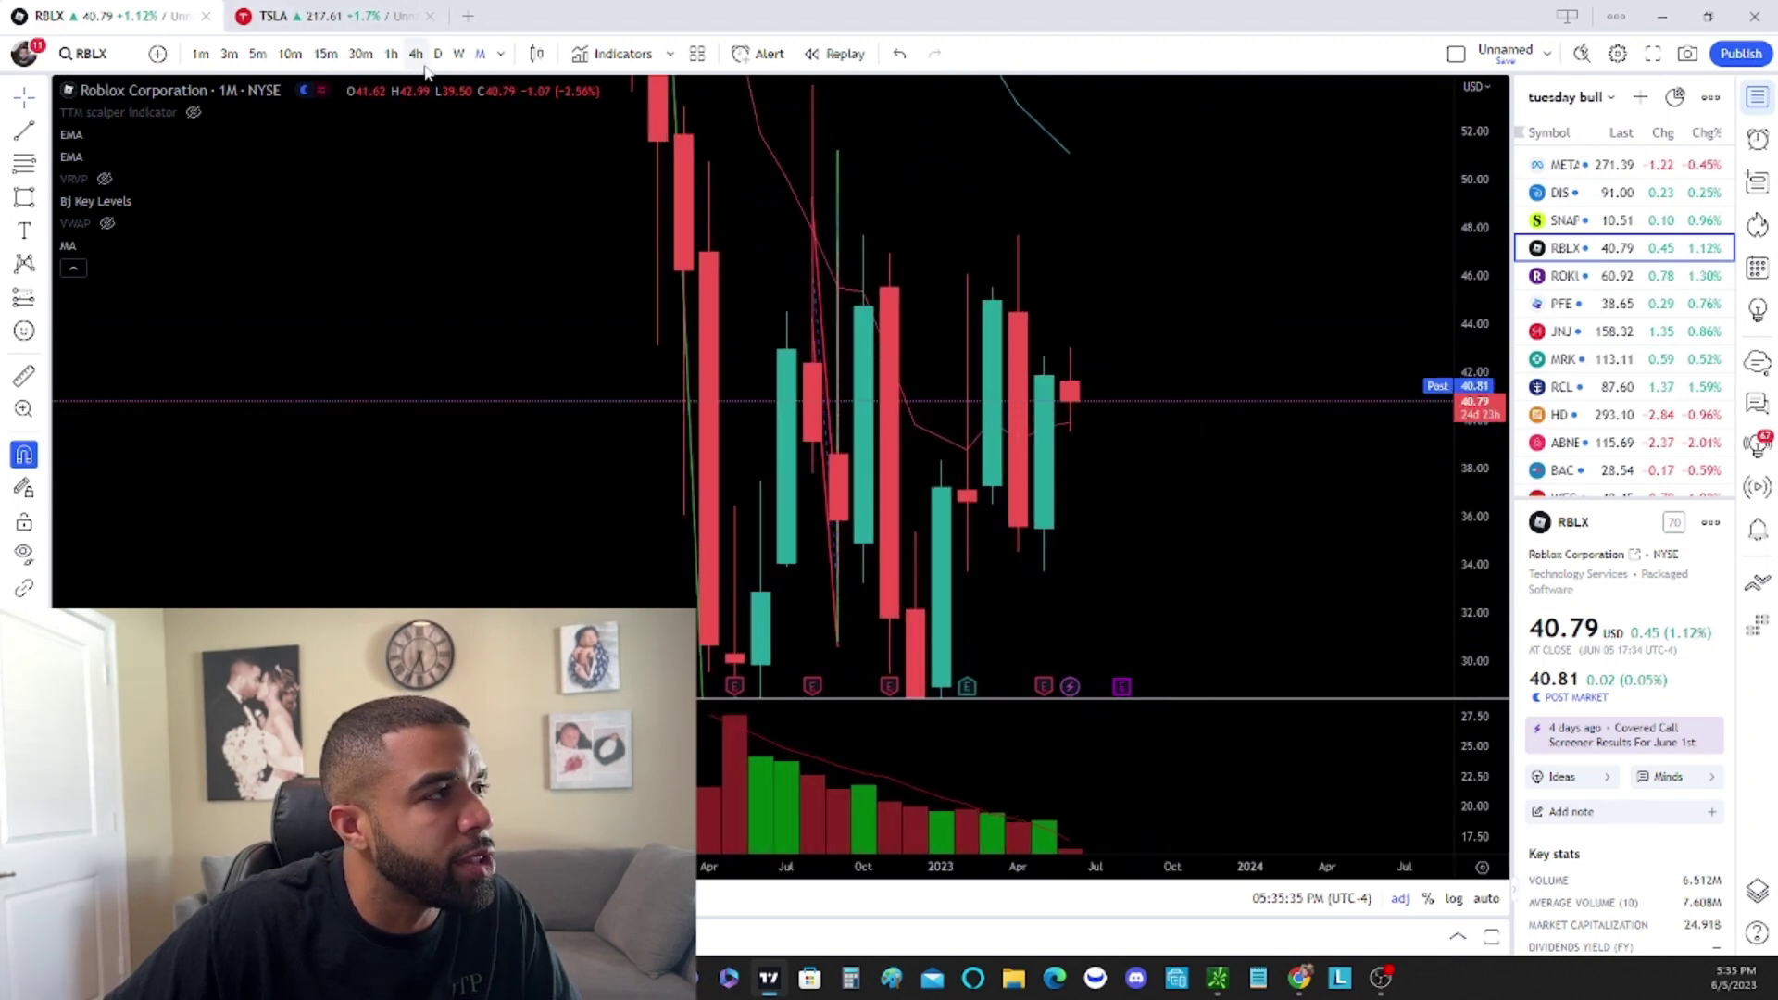
pyautogui.click(458, 56)
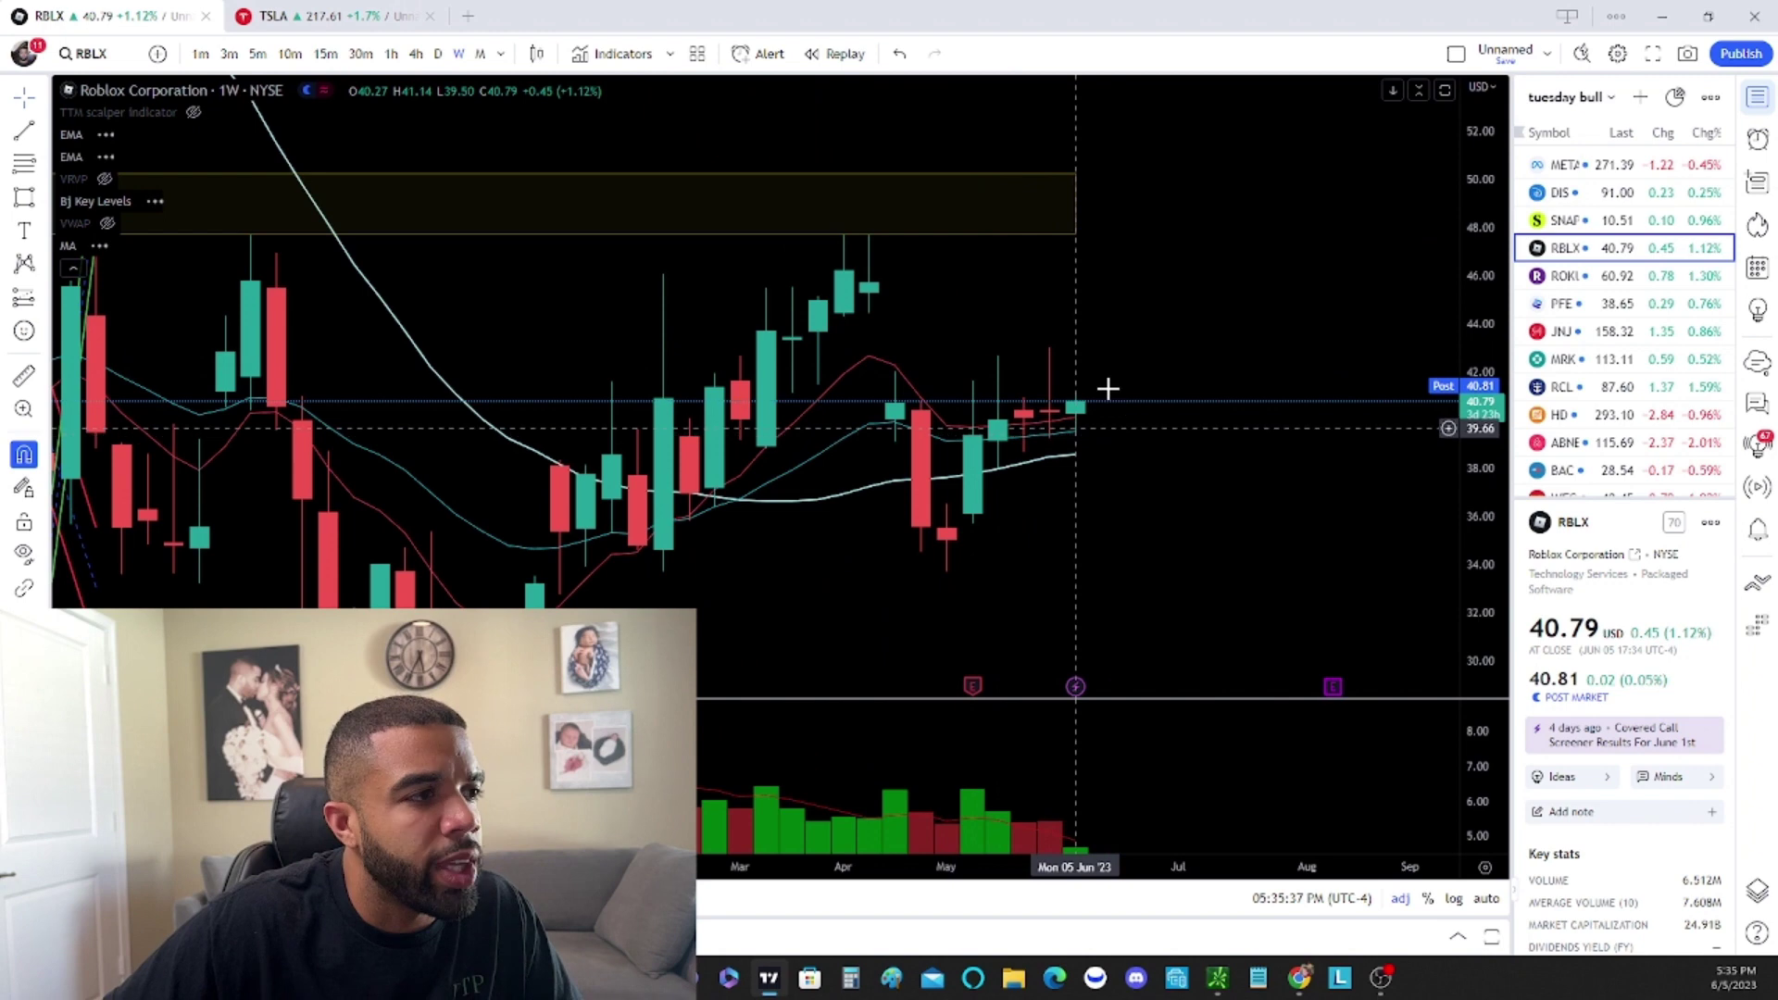
# Review RBLX's weekly candles around the EMAs, and return to the daily timeframe with the price scale fitted closely around the recent candles
pyautogui.scroll(-2, 1106, 414)
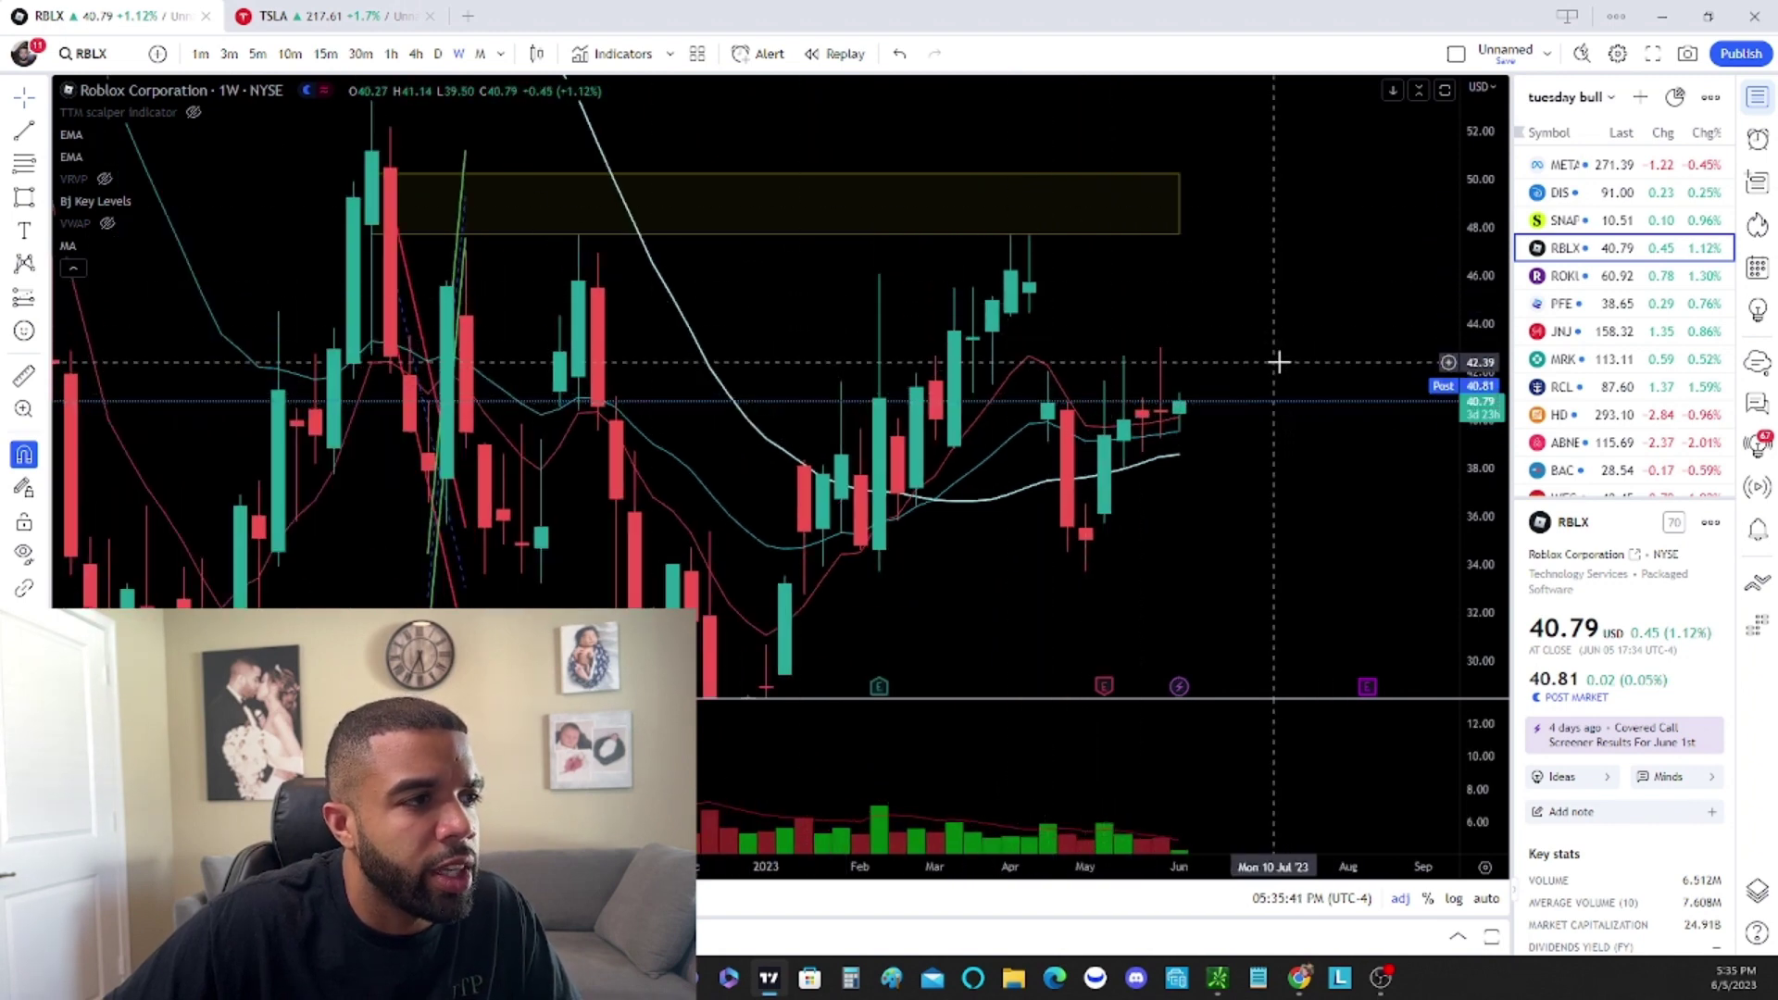
pyautogui.scroll(2, 1278, 362)
pyautogui.click(439, 56)
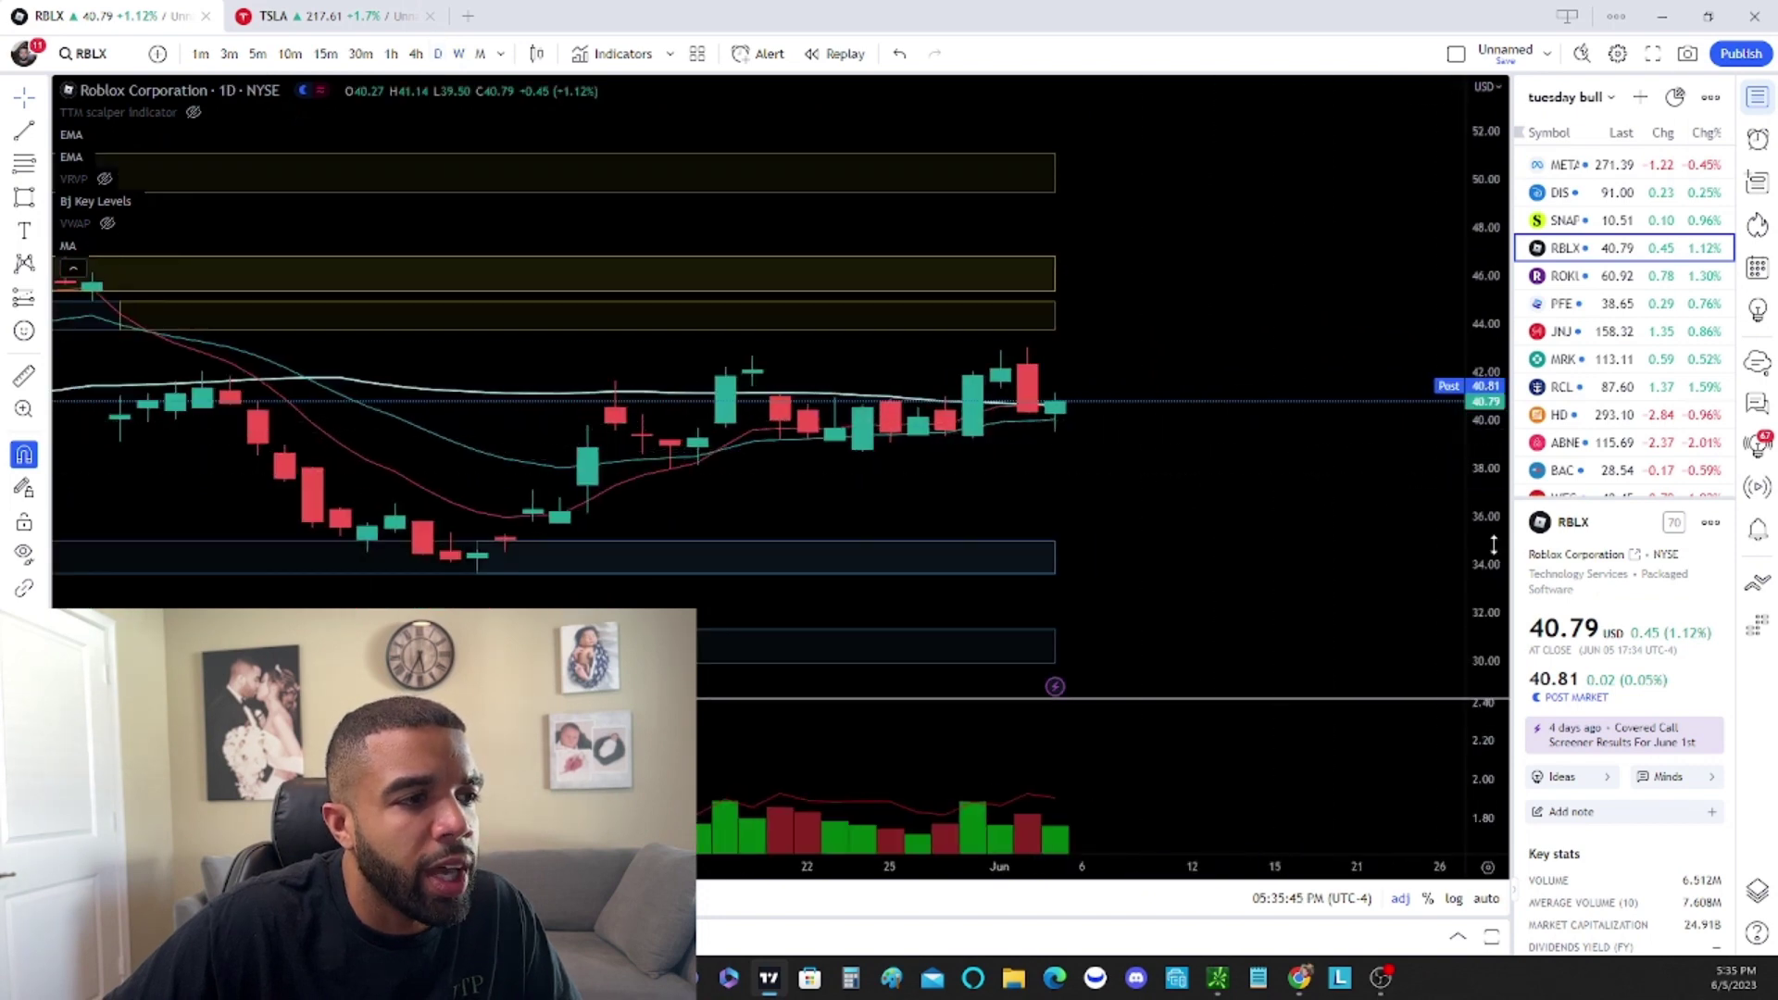
pyautogui.moveTo(1493, 545); pyautogui.dragTo(1468, 283)
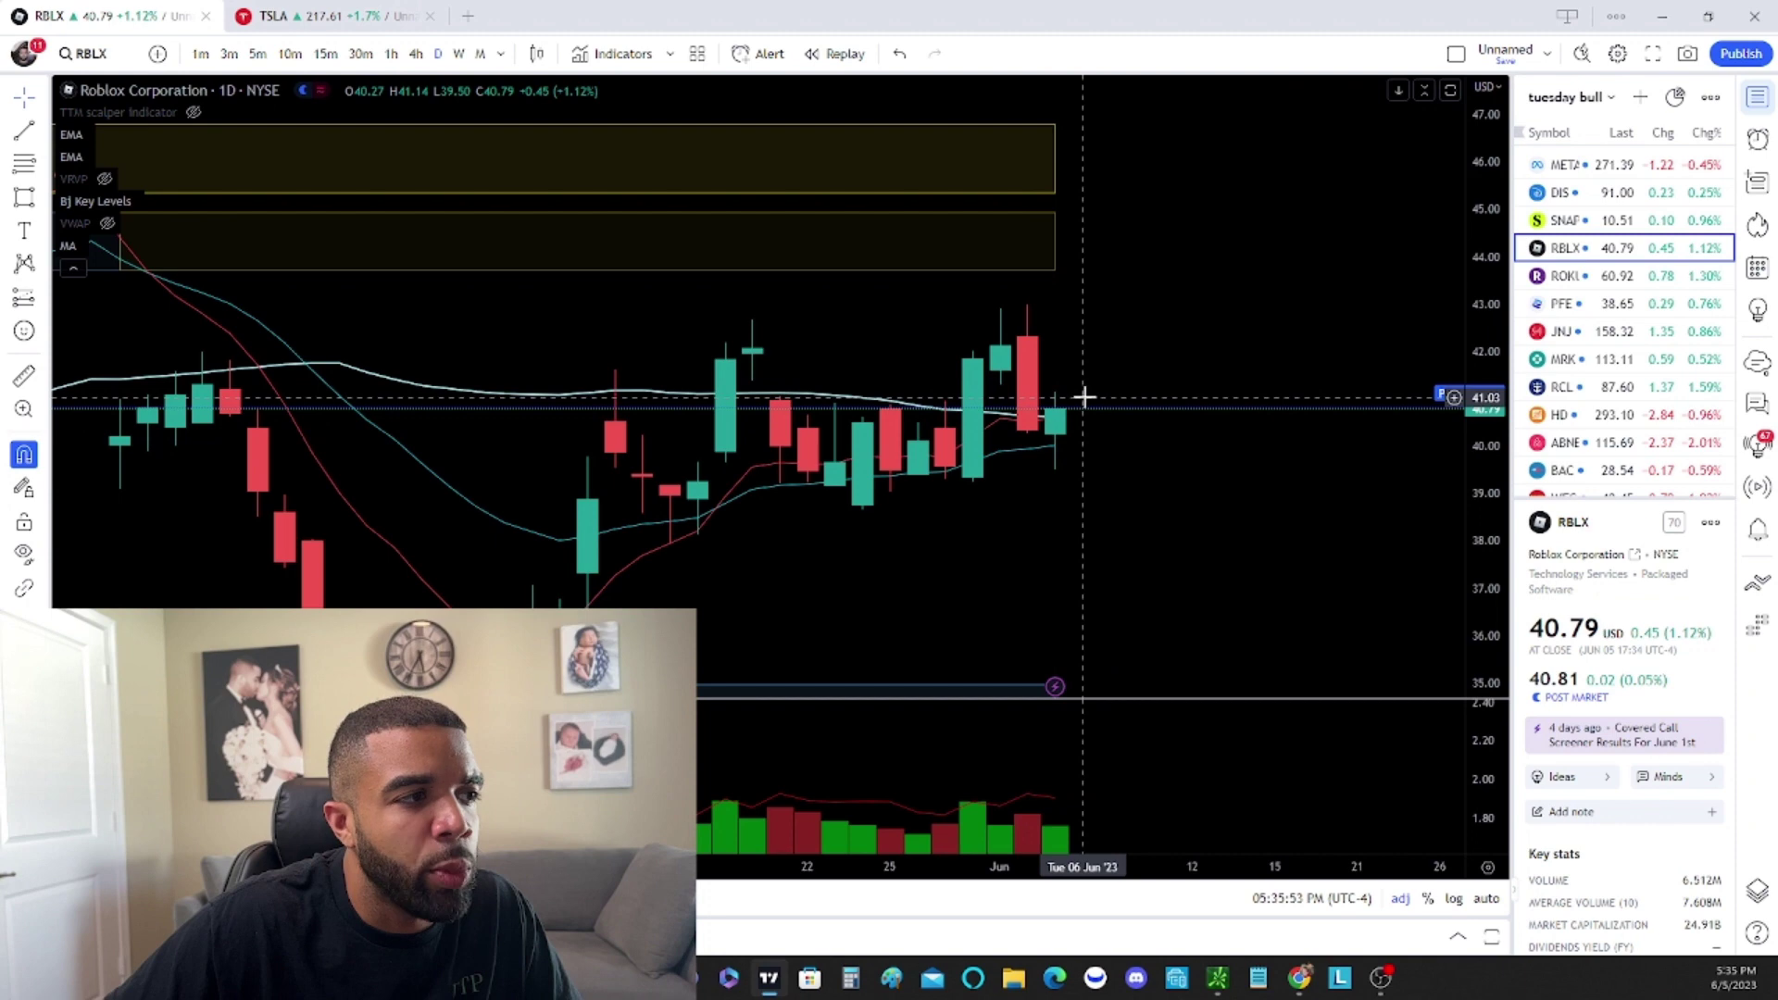
# Switch RBLX to the 30-minute timeframe and draw a falling trendline from the June 5 high at 41.14 to 40.66 on June 6
pyautogui.click(369, 55)
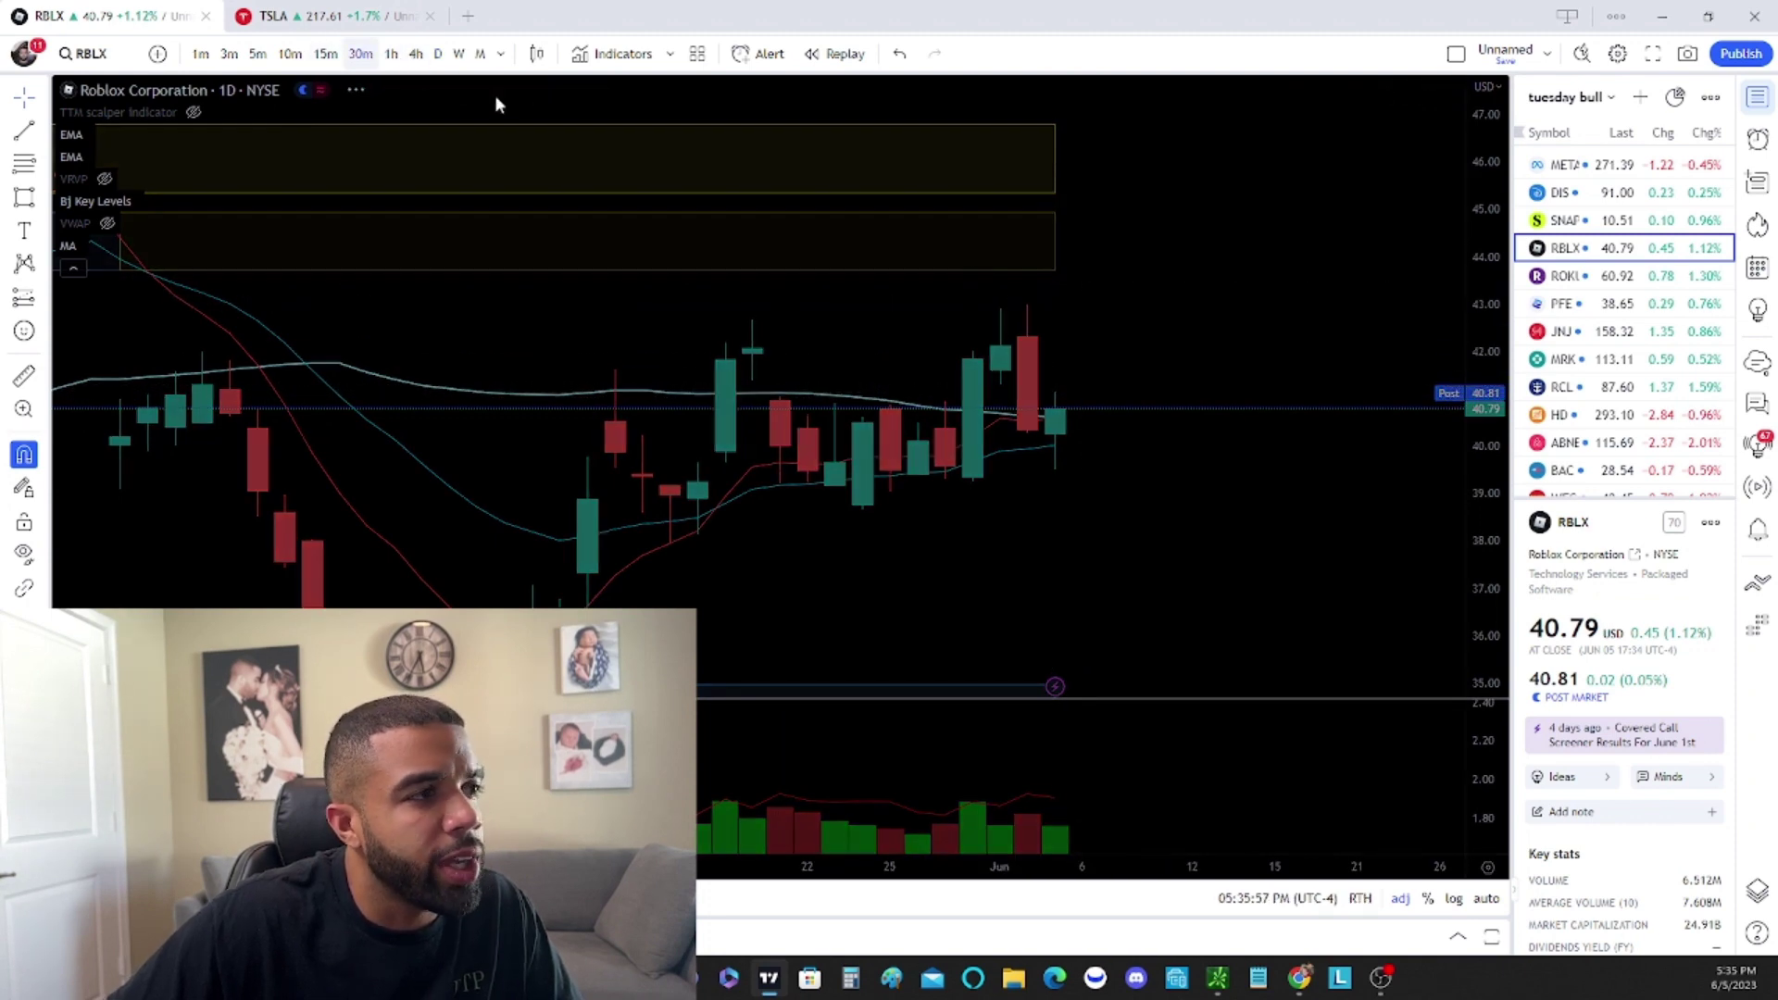
pyautogui.moveTo(1490, 551); pyautogui.dragTo(1429, 274)
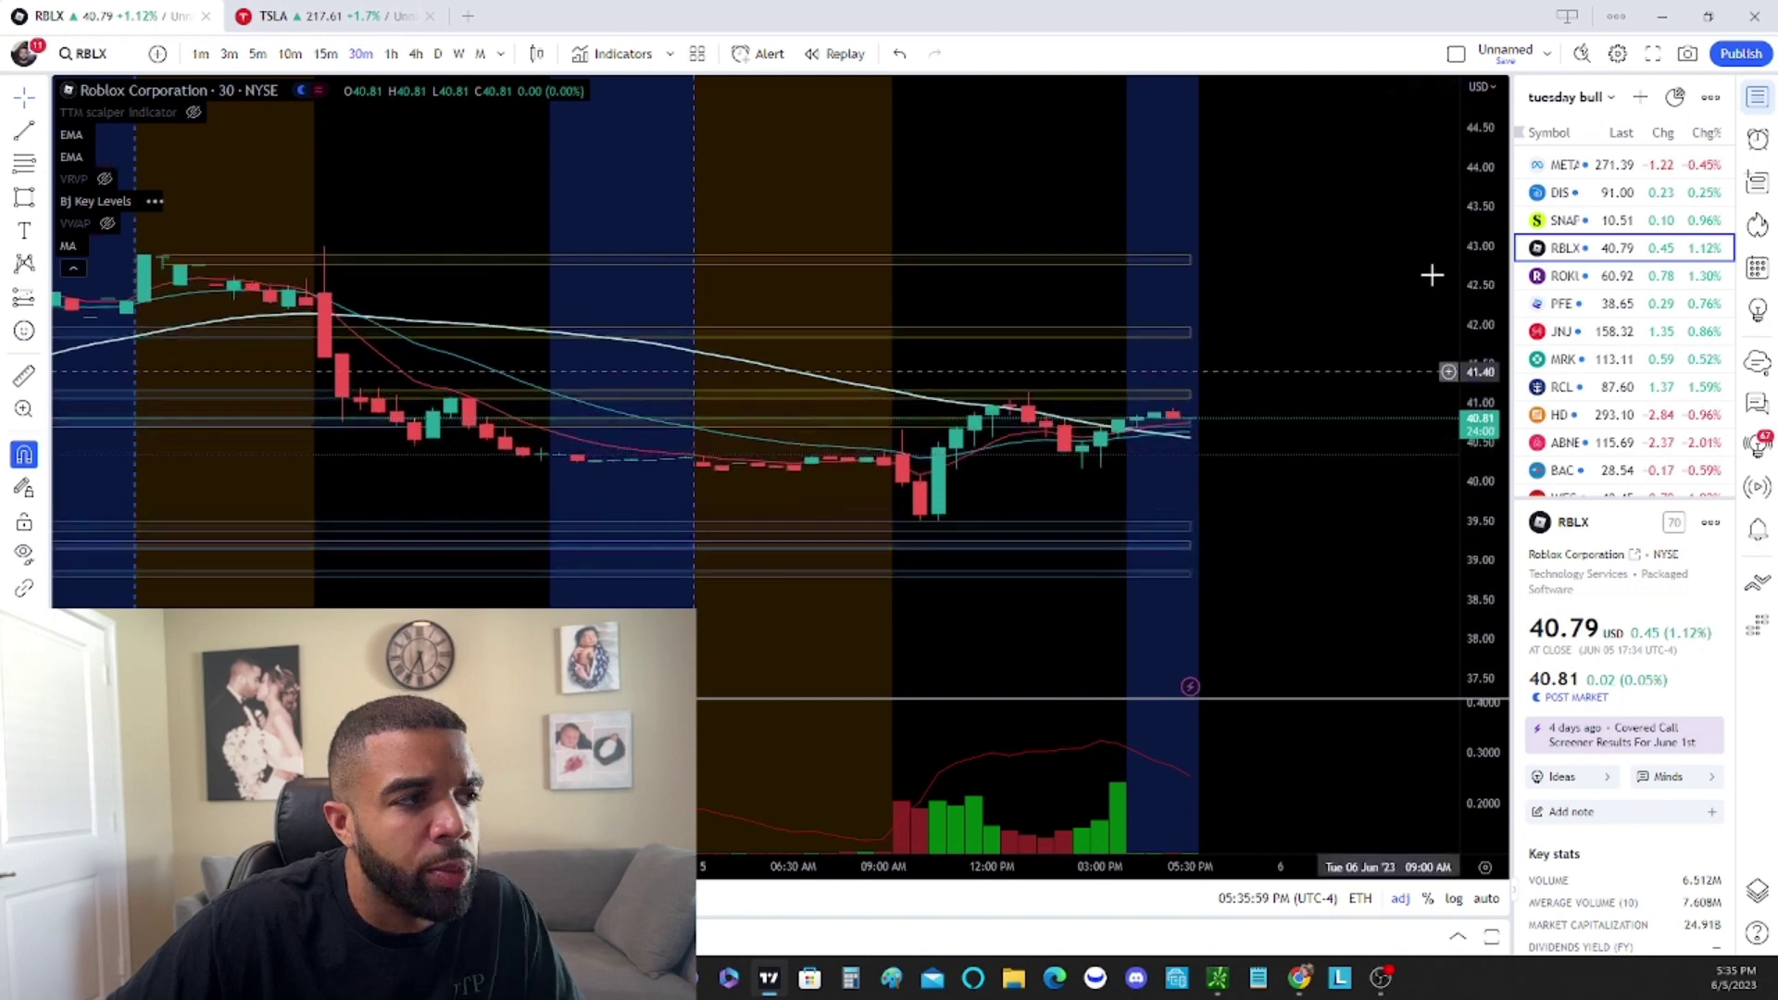
pyautogui.scroll(-2, 1409, 405)
pyautogui.scroll(-1, 1318, 420)
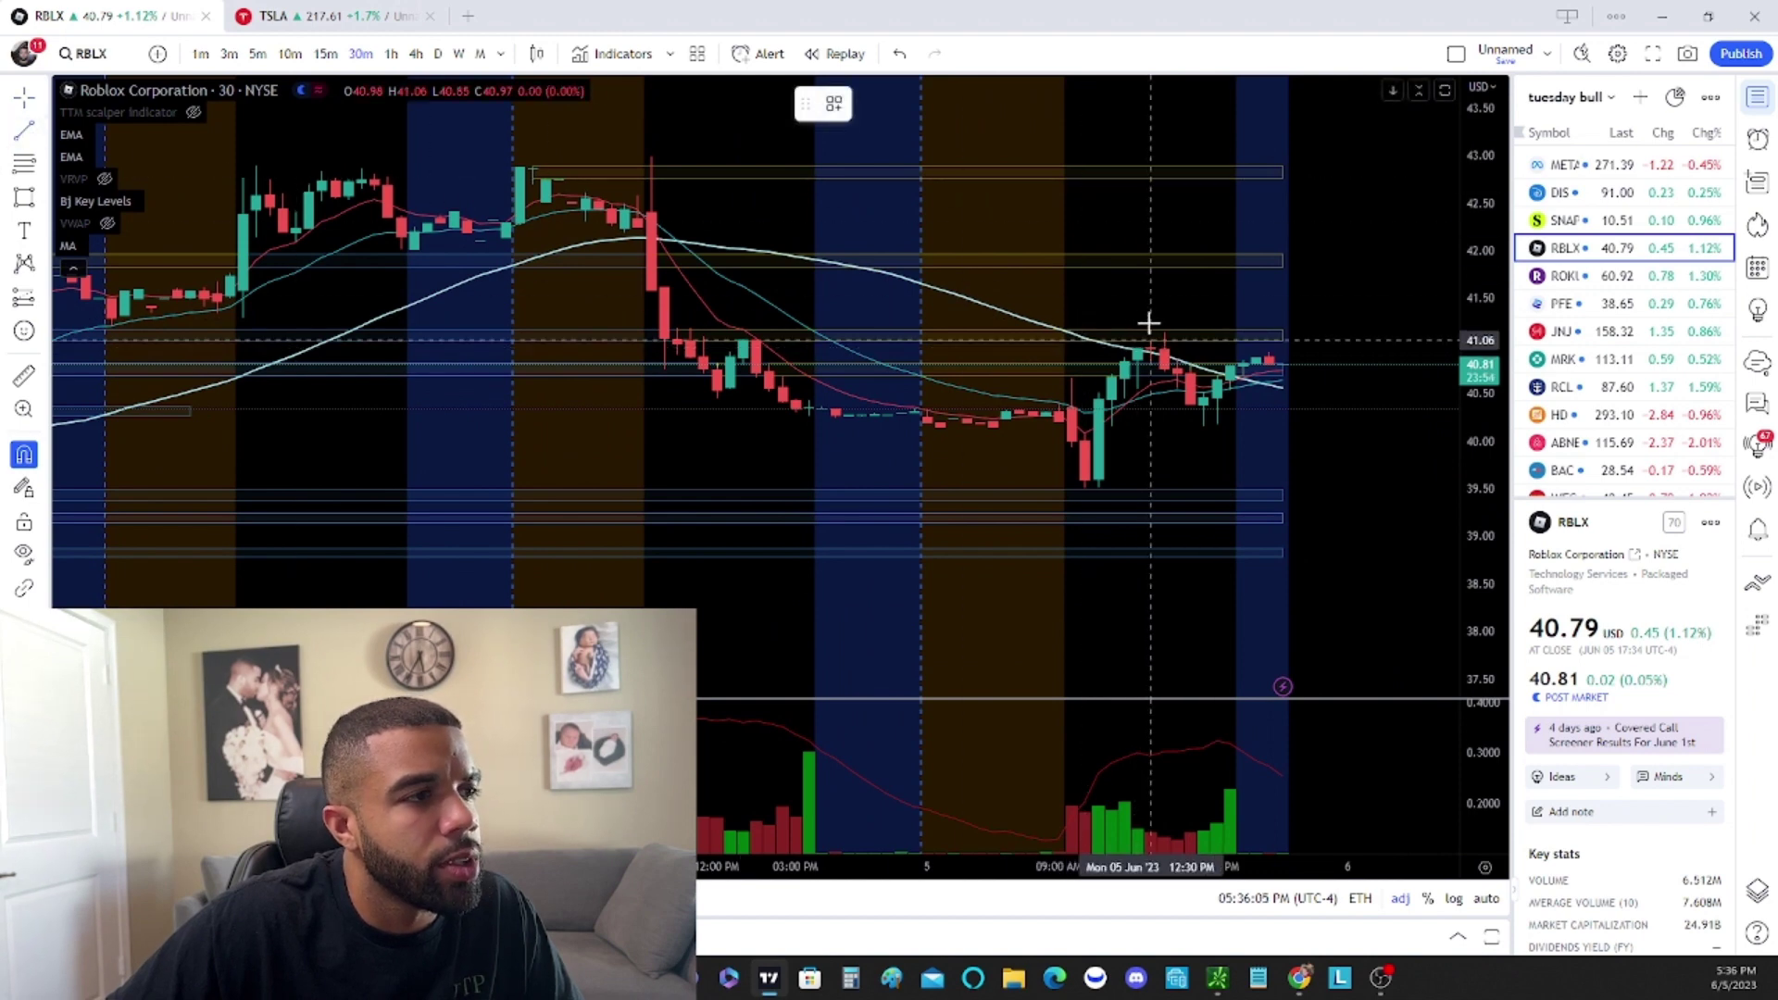
pyautogui.click(1187, 328)
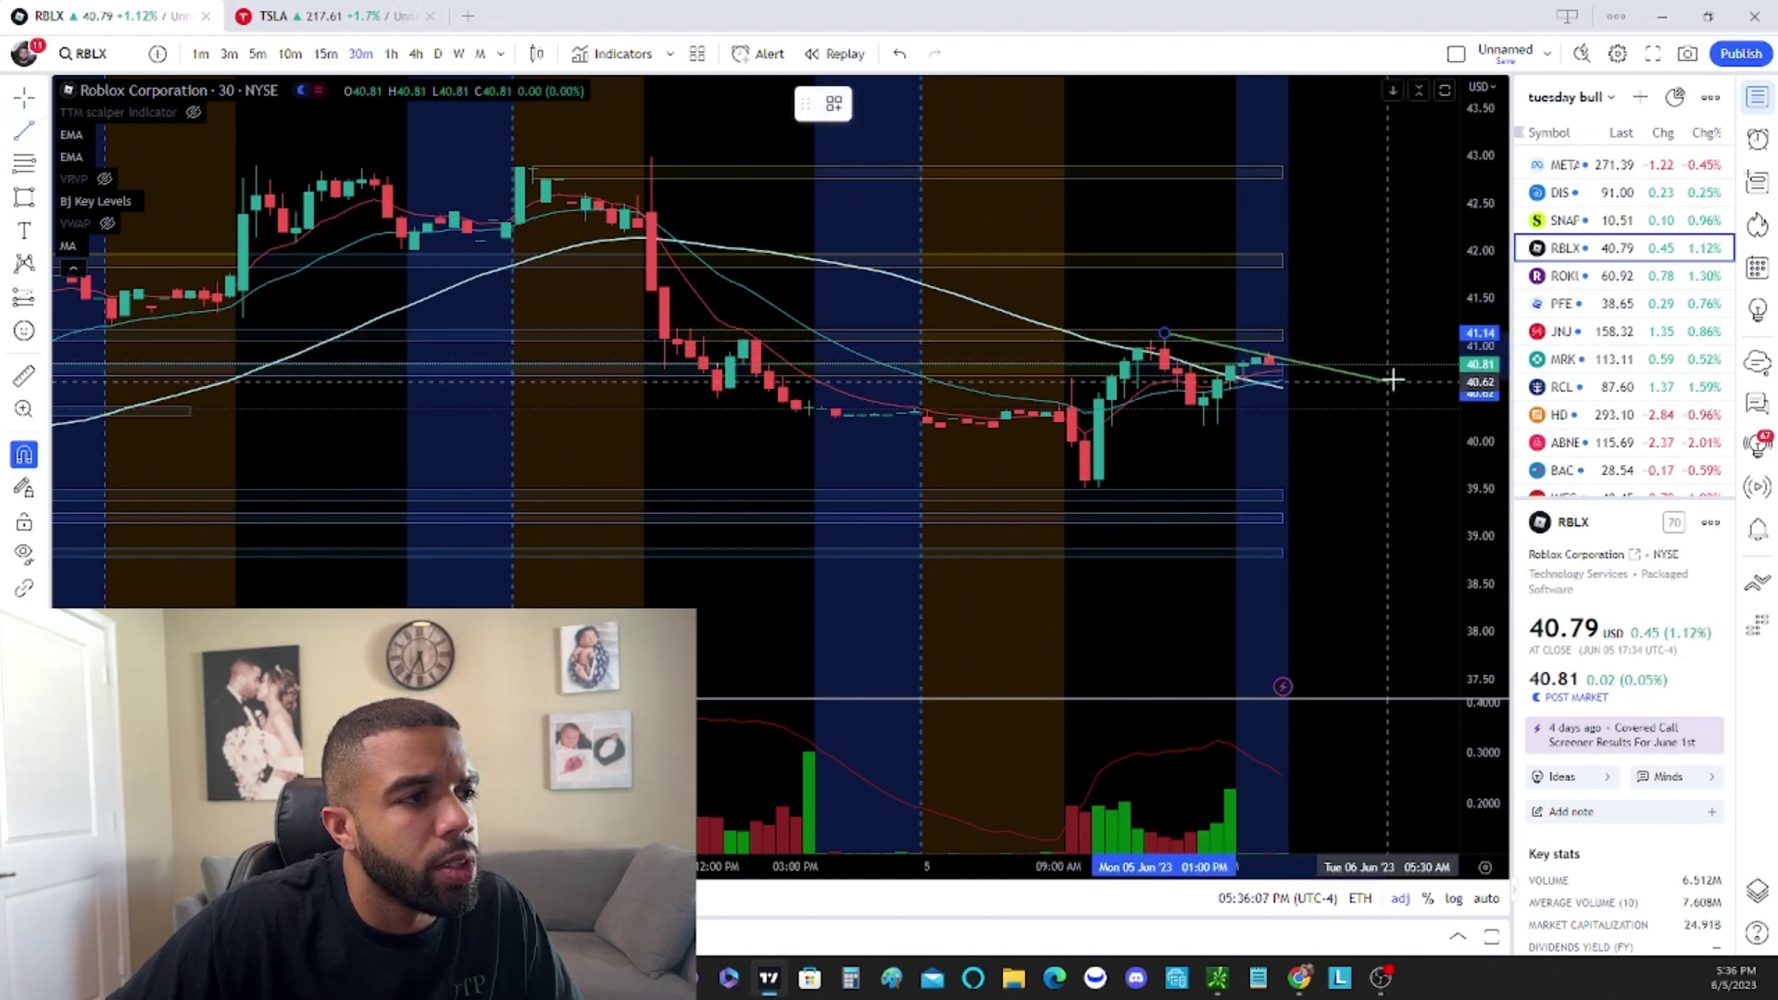
pyautogui.click(1400, 378)
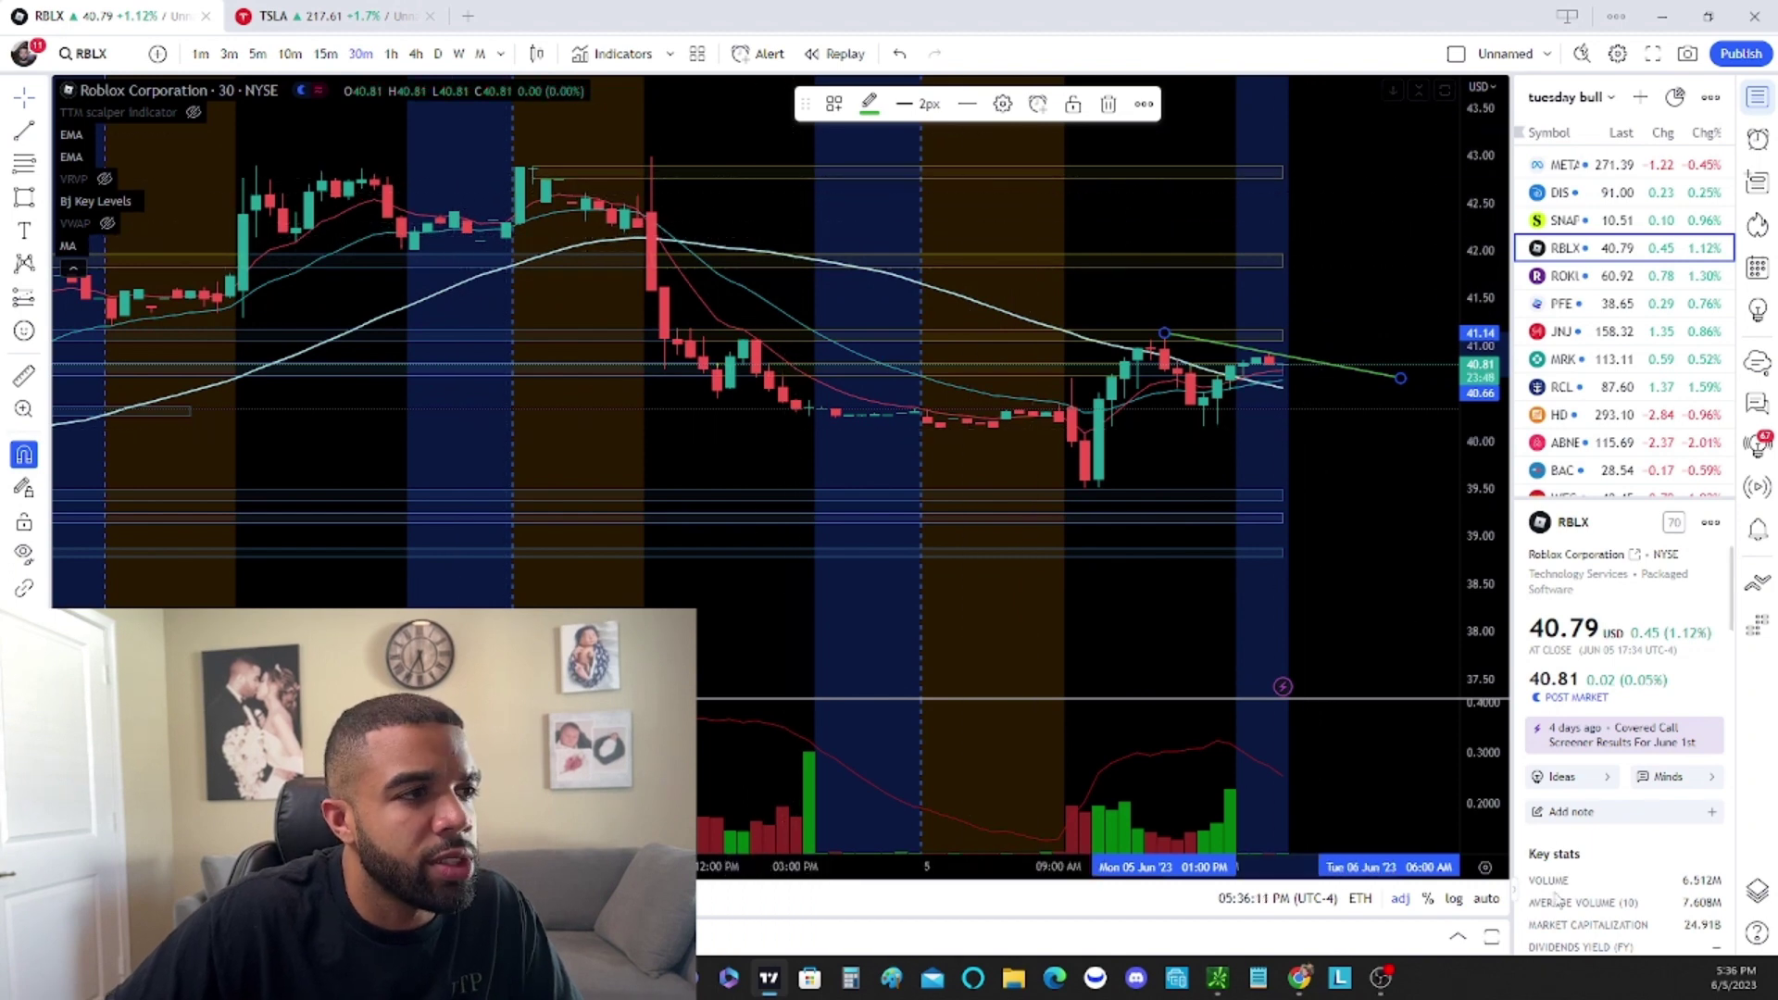
# Review RBLX's 30-minute candles from the past sessions against the falling trendline, moving averages and key levels
pyautogui.scroll(-1, 725, 276)
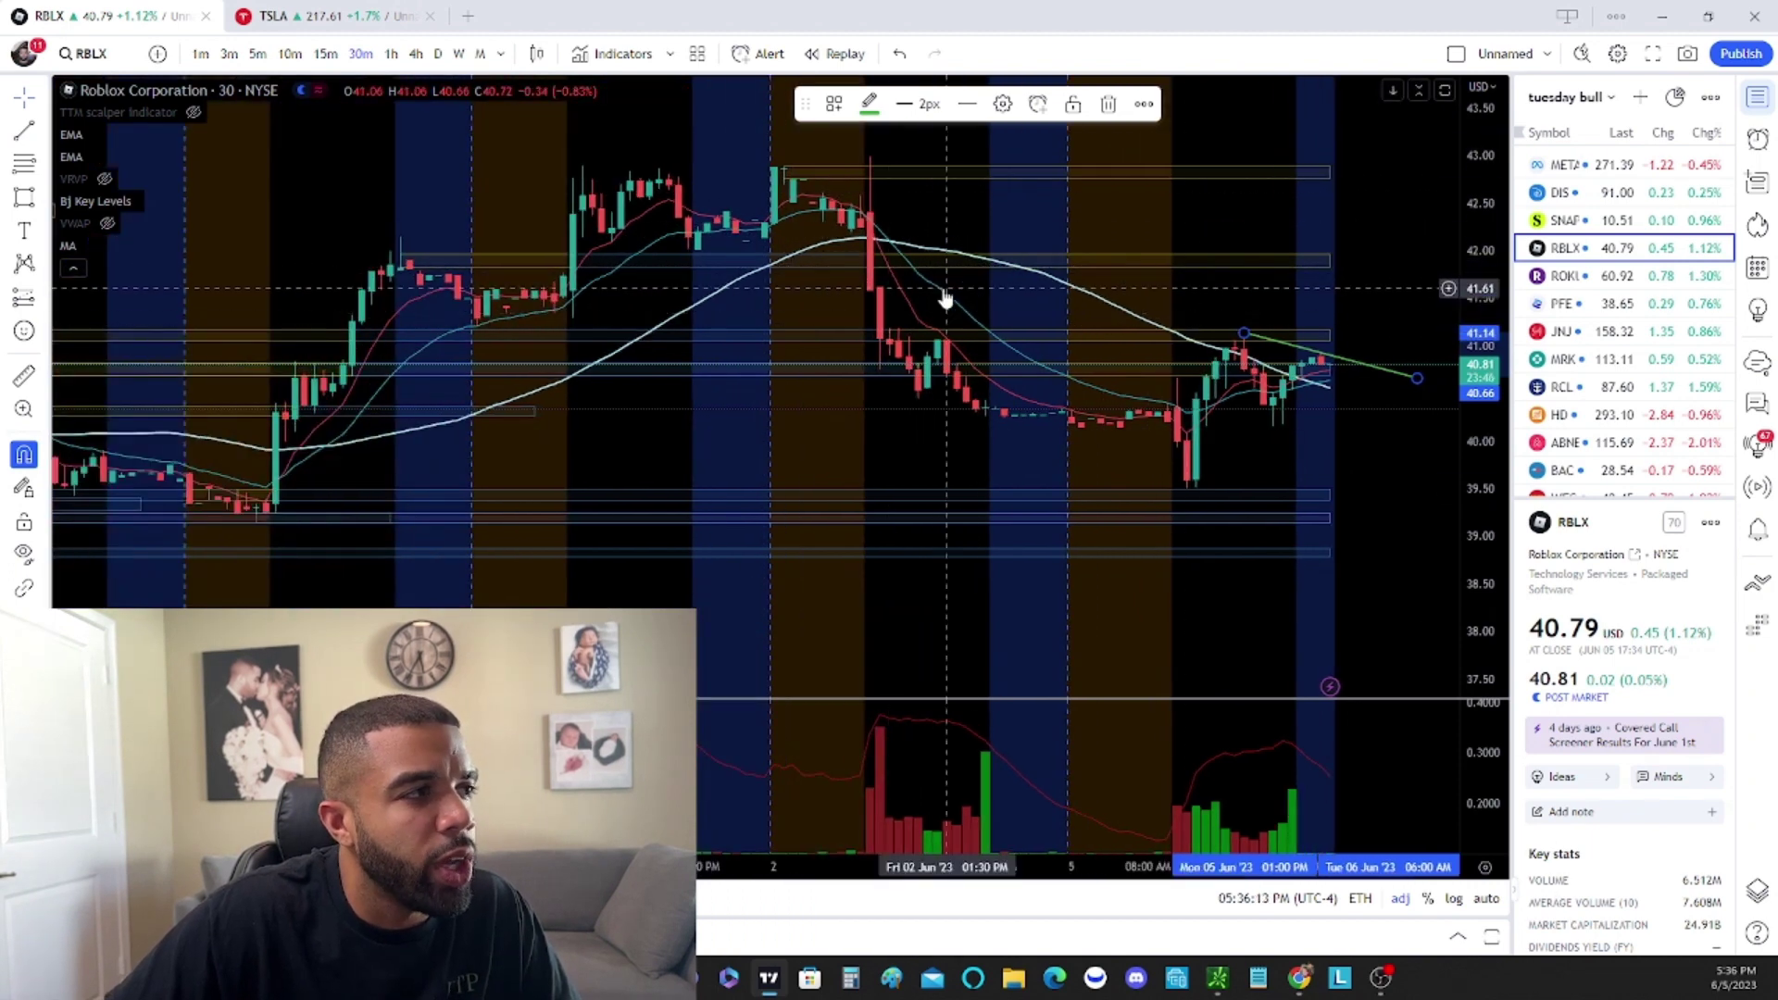
pyautogui.scroll(3, 1274, 310)
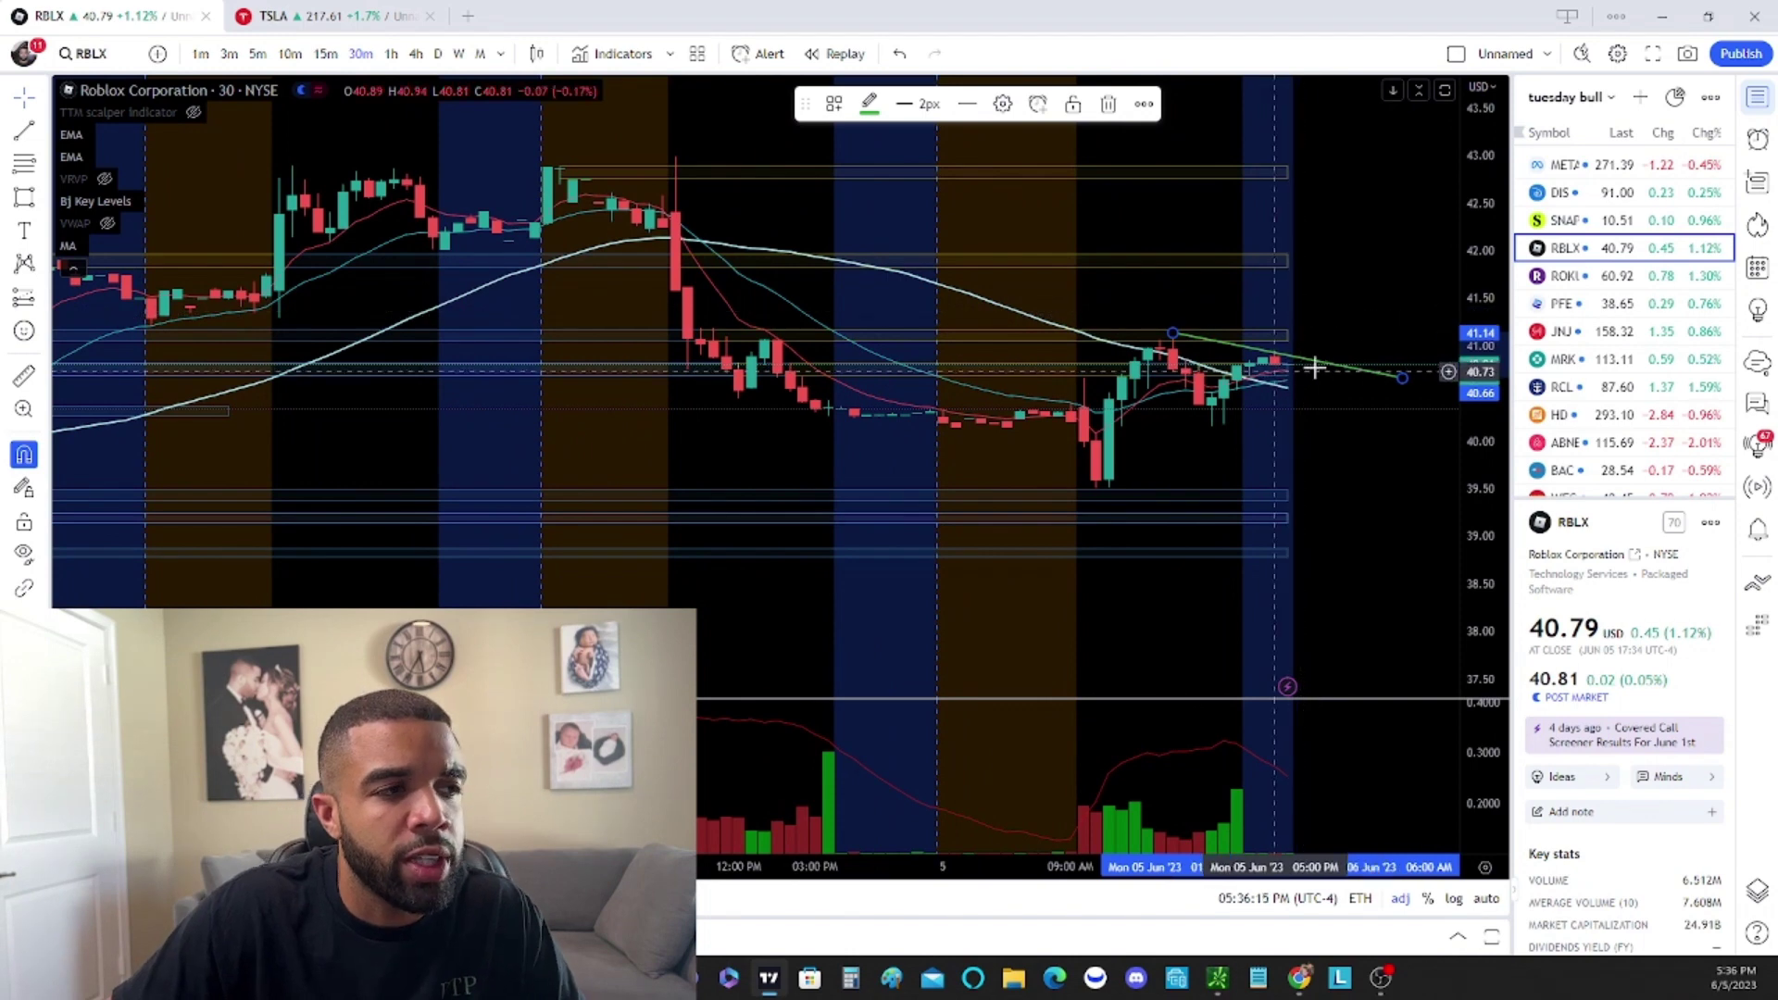
pyautogui.scroll(-2, 1316, 446)
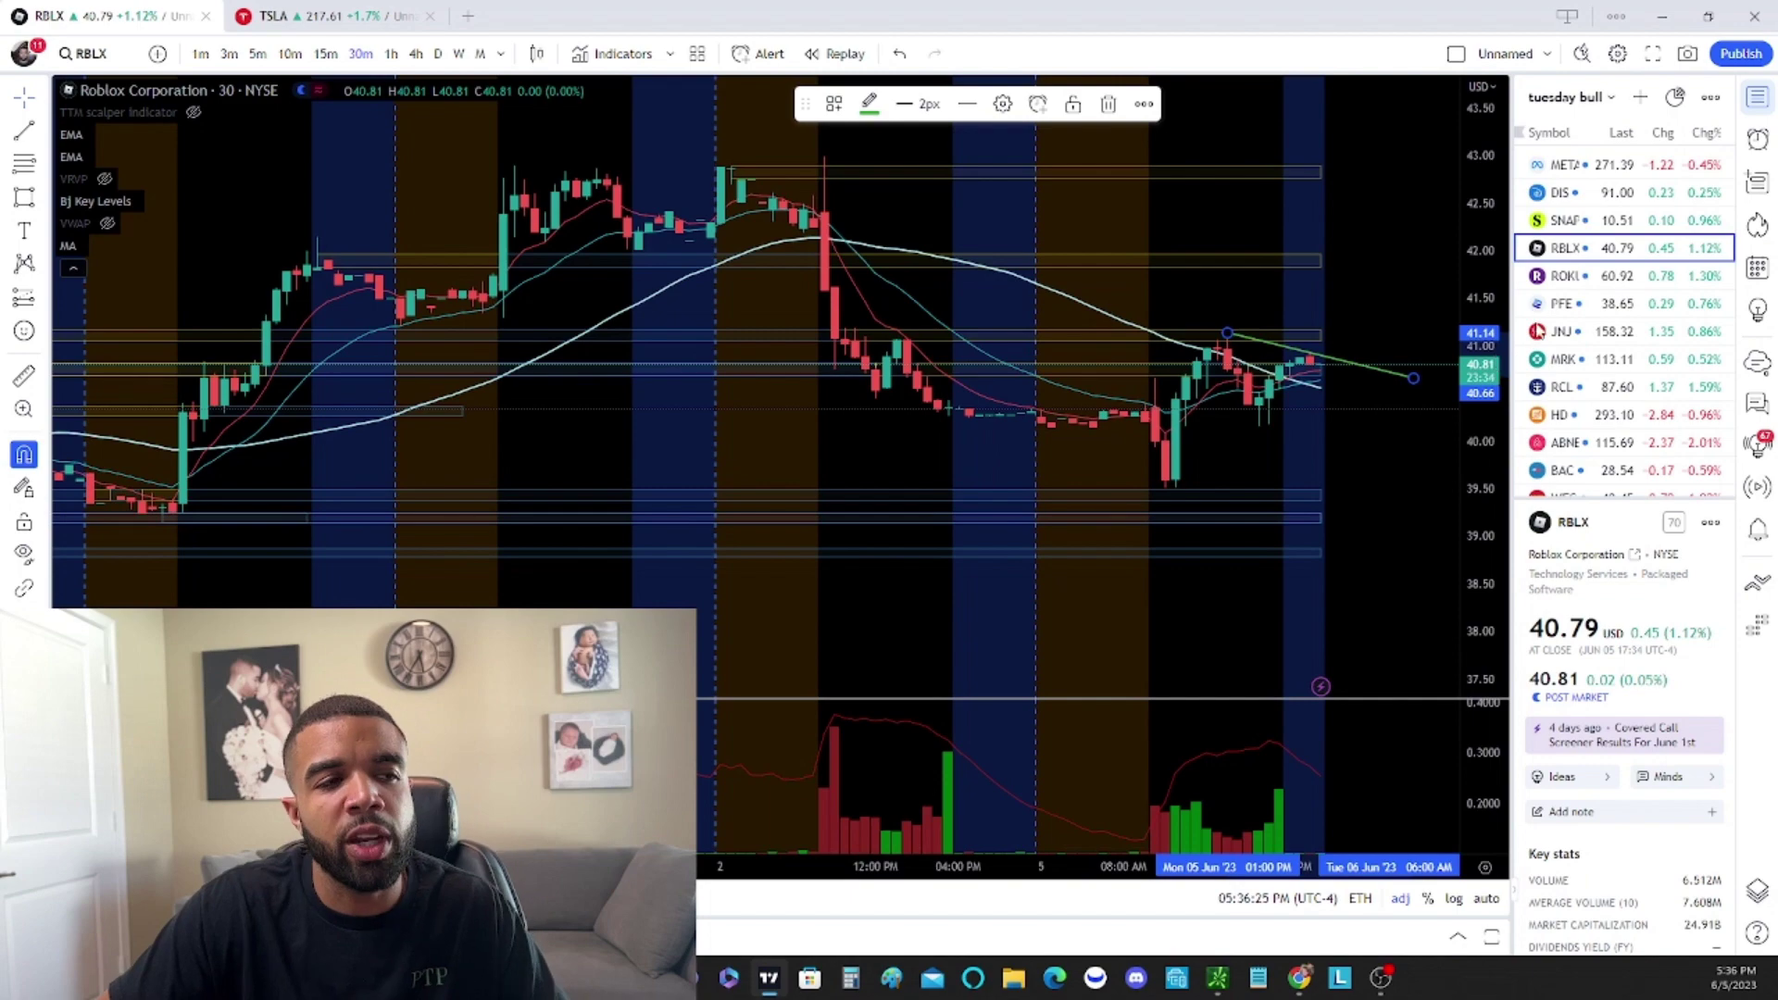
# Open ROKU from the watchlist, switch it to the daily timeframe and reset the chart view
pyautogui.click(1628, 278)
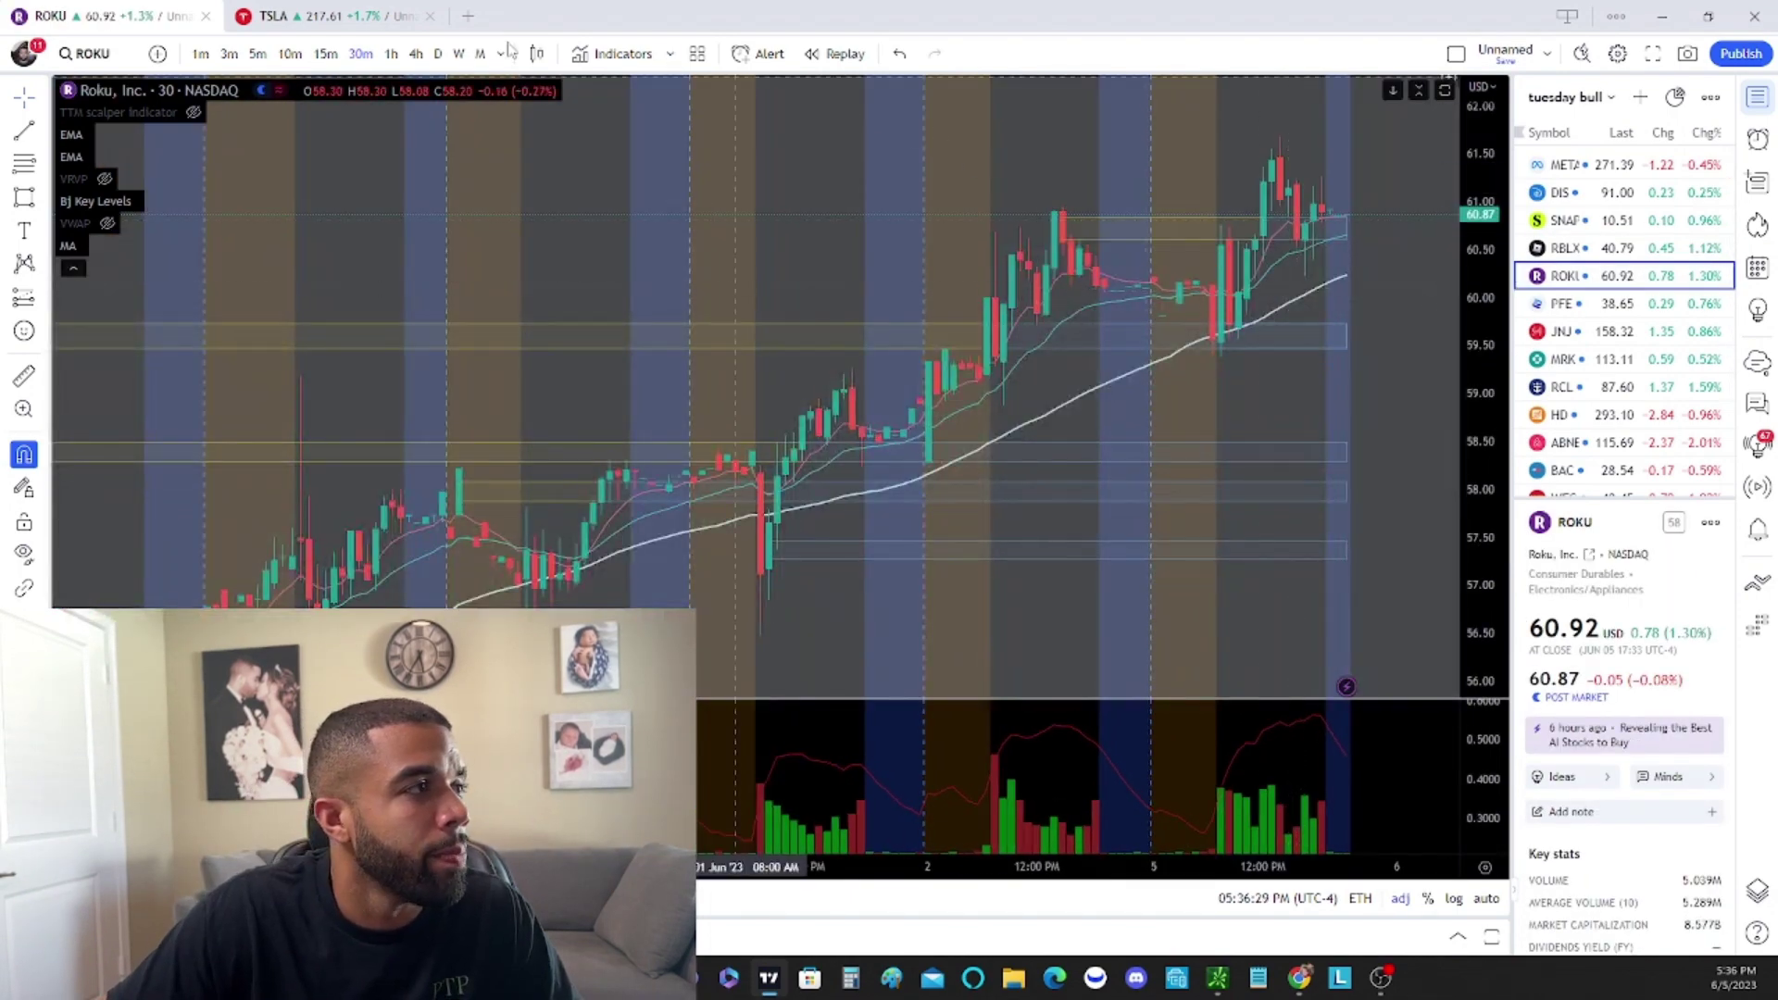
pyautogui.click(438, 52)
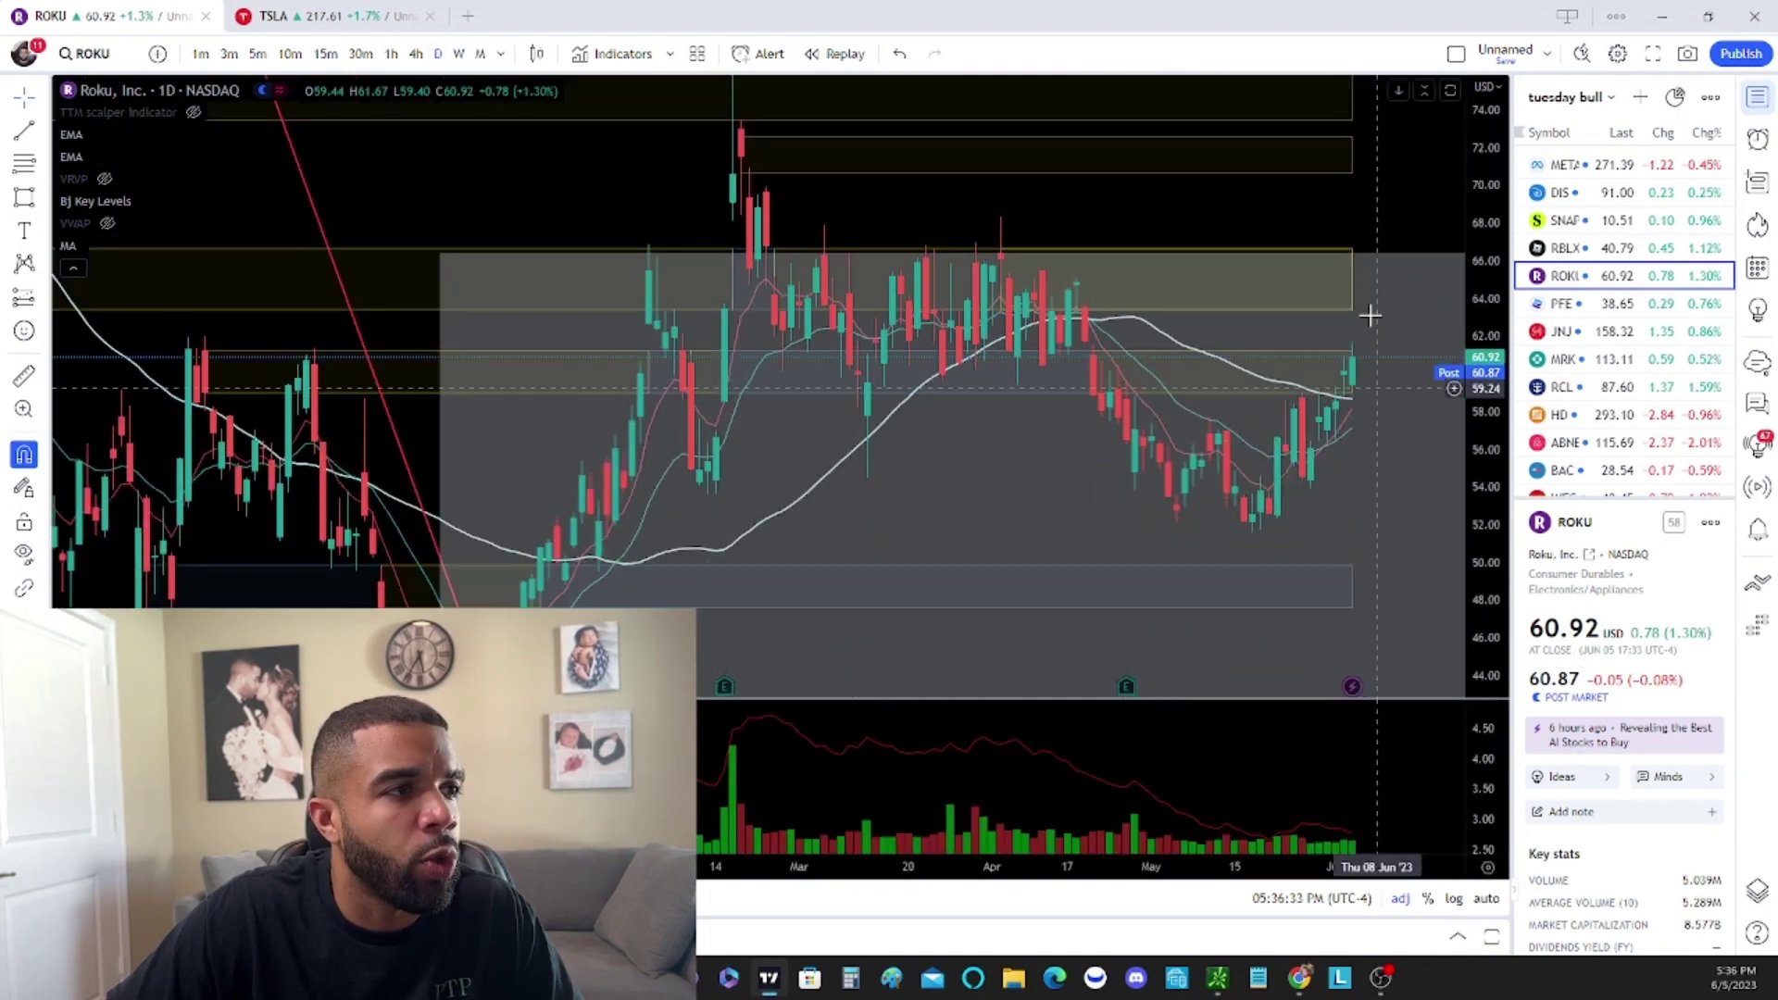
pyautogui.rightClick(1409, 206)
pyautogui.click(1468, 239)
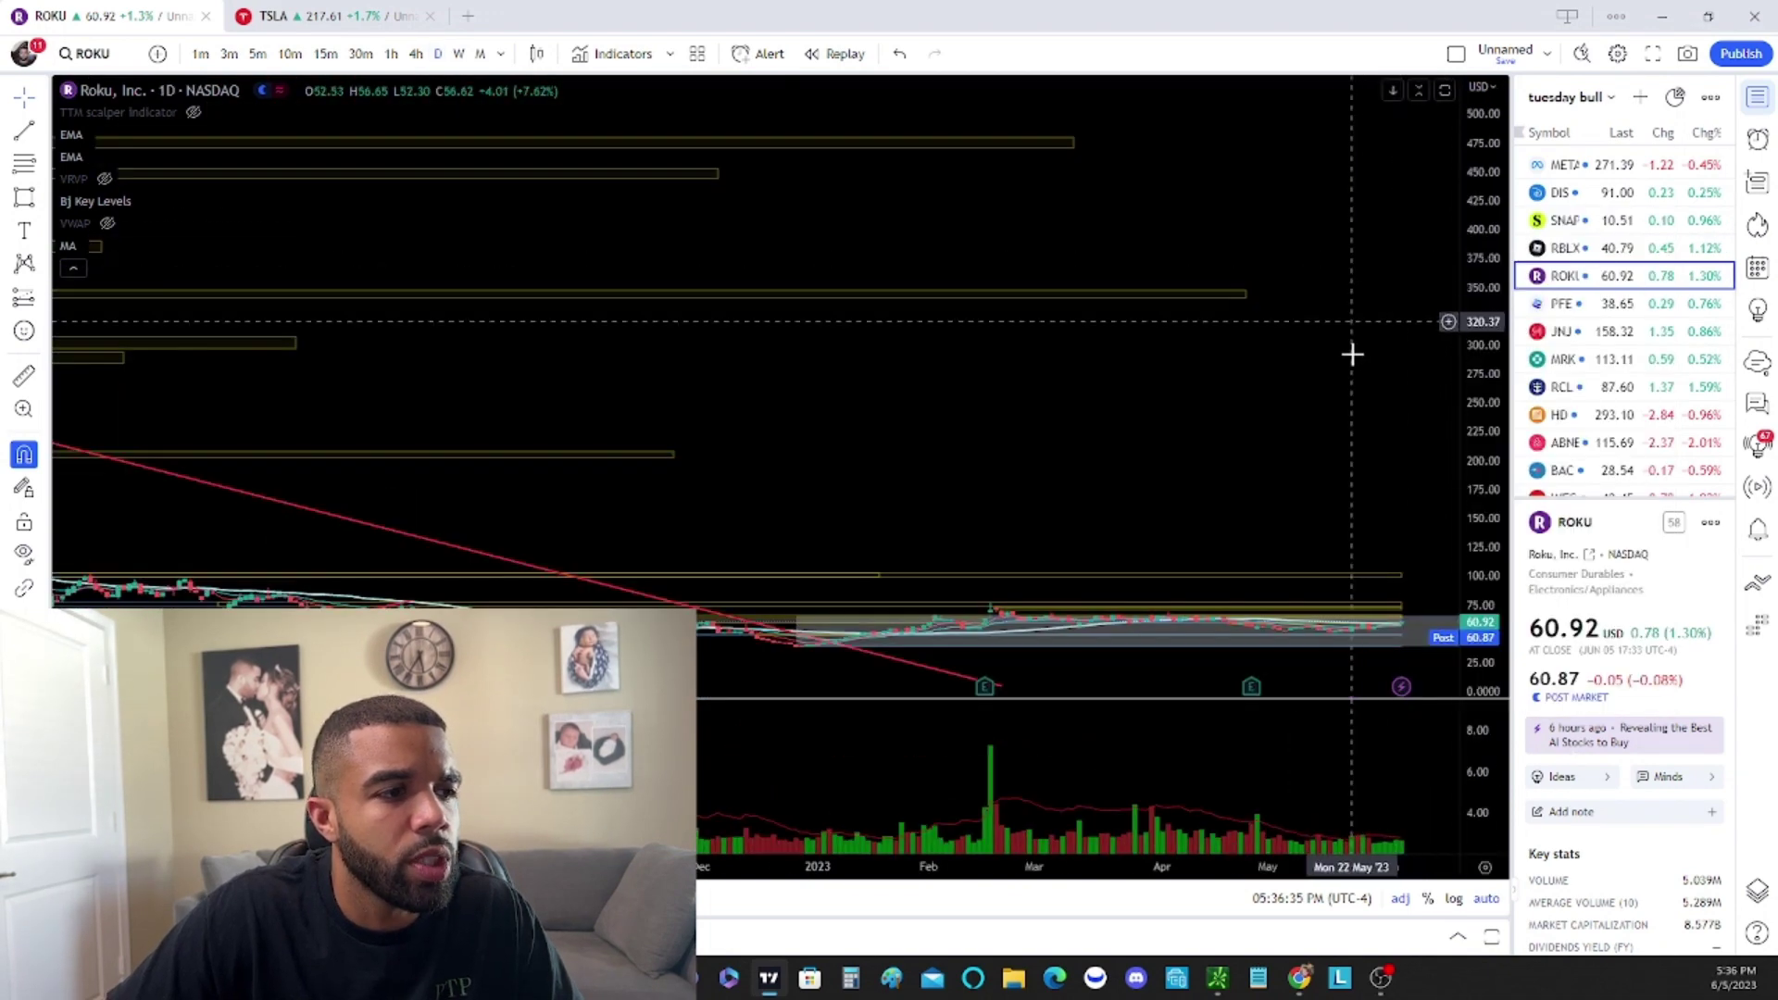
# Fit ROKU's price scale around the grey range and examine its recent daily candles against the moving averages and key levels
pyautogui.moveTo(1495, 554); pyautogui.dragTo(1460, 551)
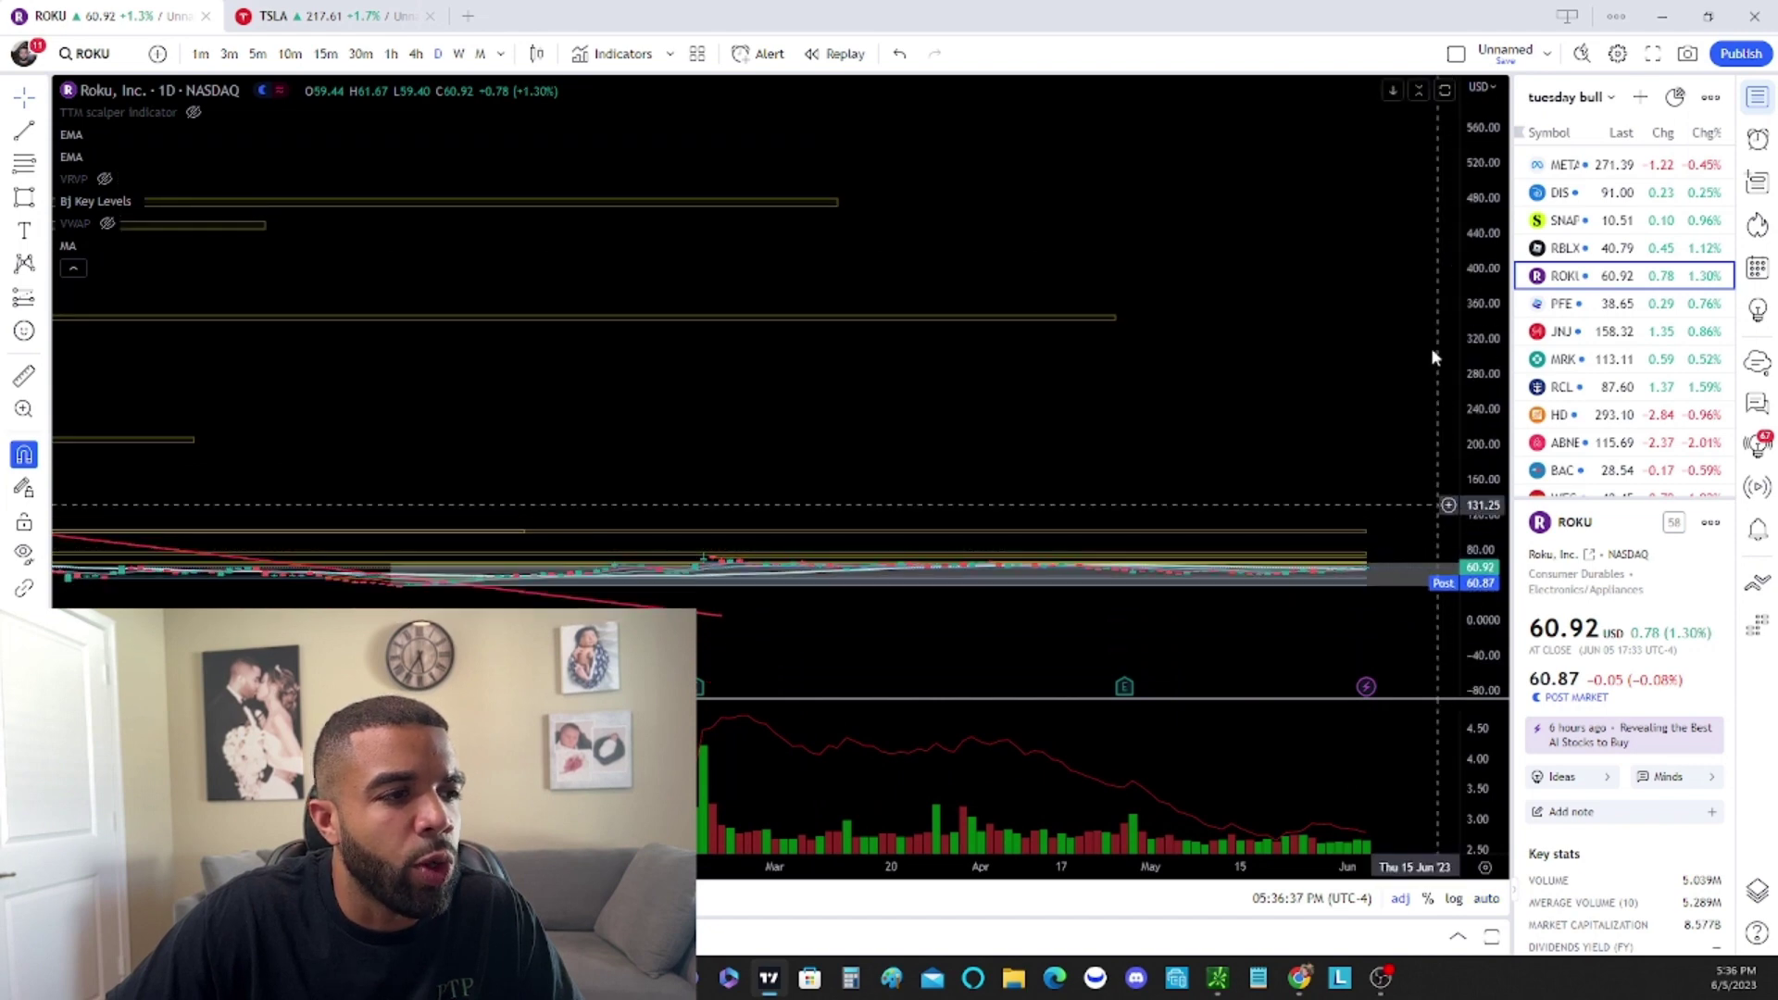
pyautogui.moveTo(1434, 357); pyautogui.dragTo(1402, 70)
pyautogui.moveTo(1493, 482); pyautogui.dragTo(1450, 113)
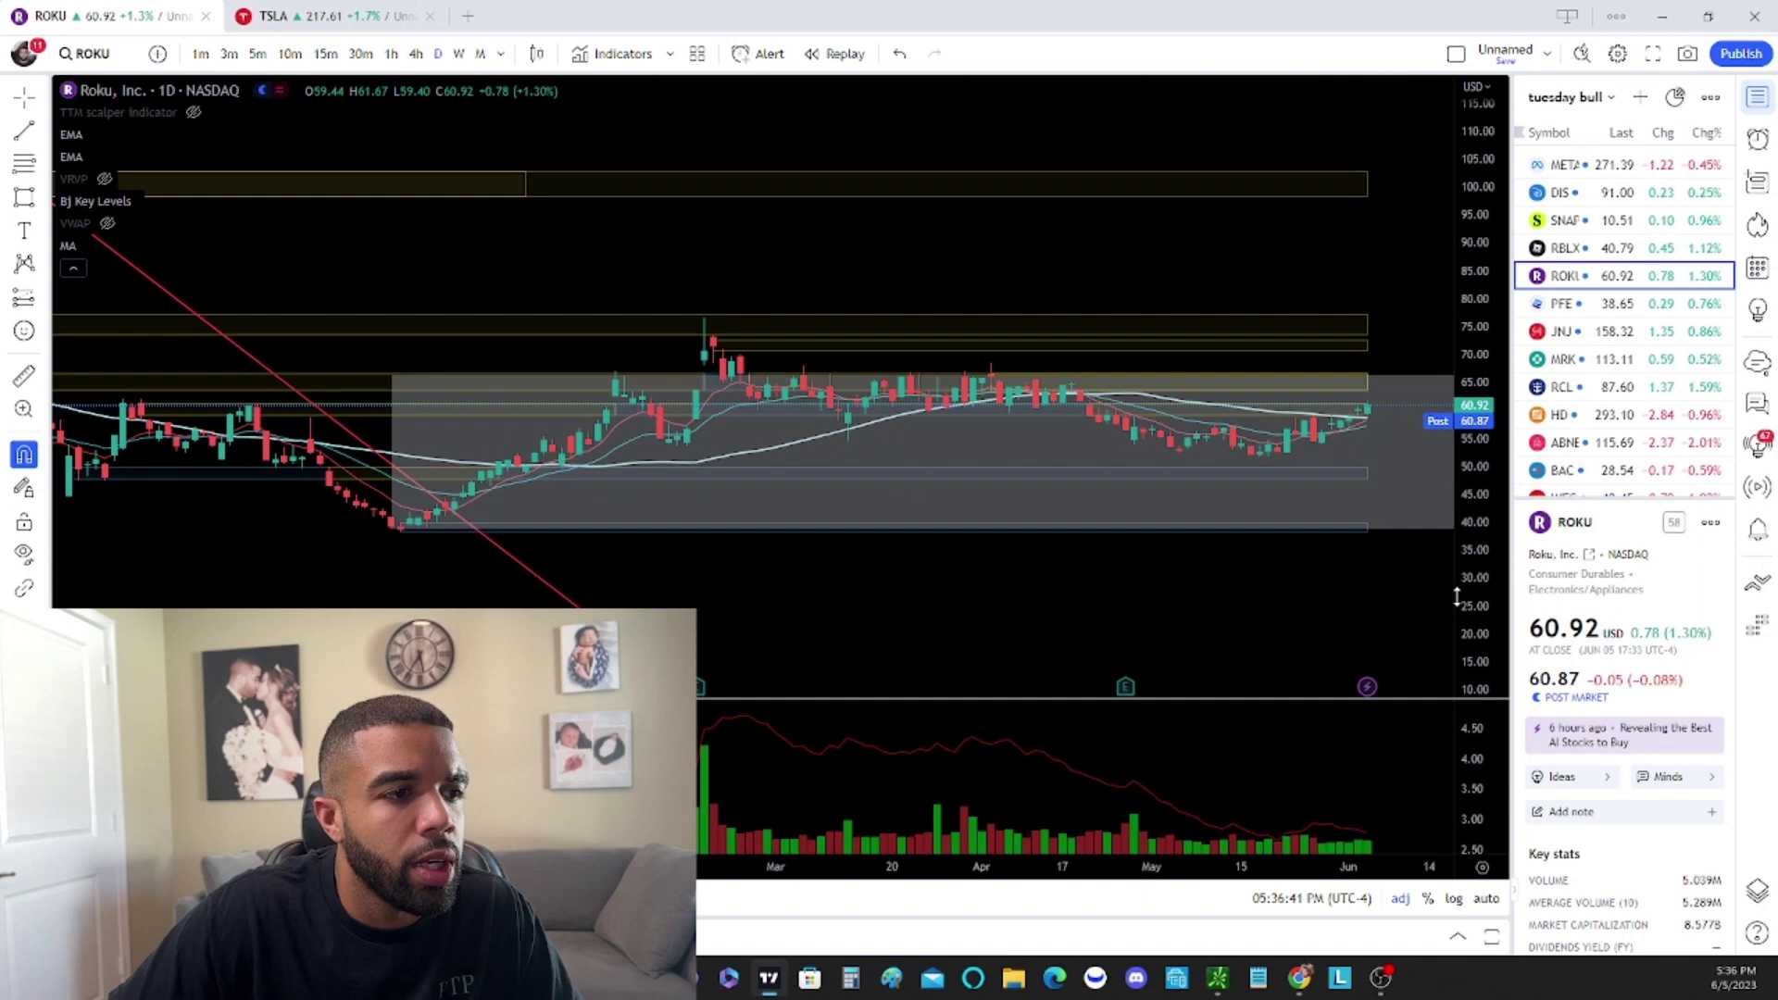
pyautogui.moveTo(1457, 597); pyautogui.dragTo(1456, 317)
pyautogui.scroll(1, 1360, 469)
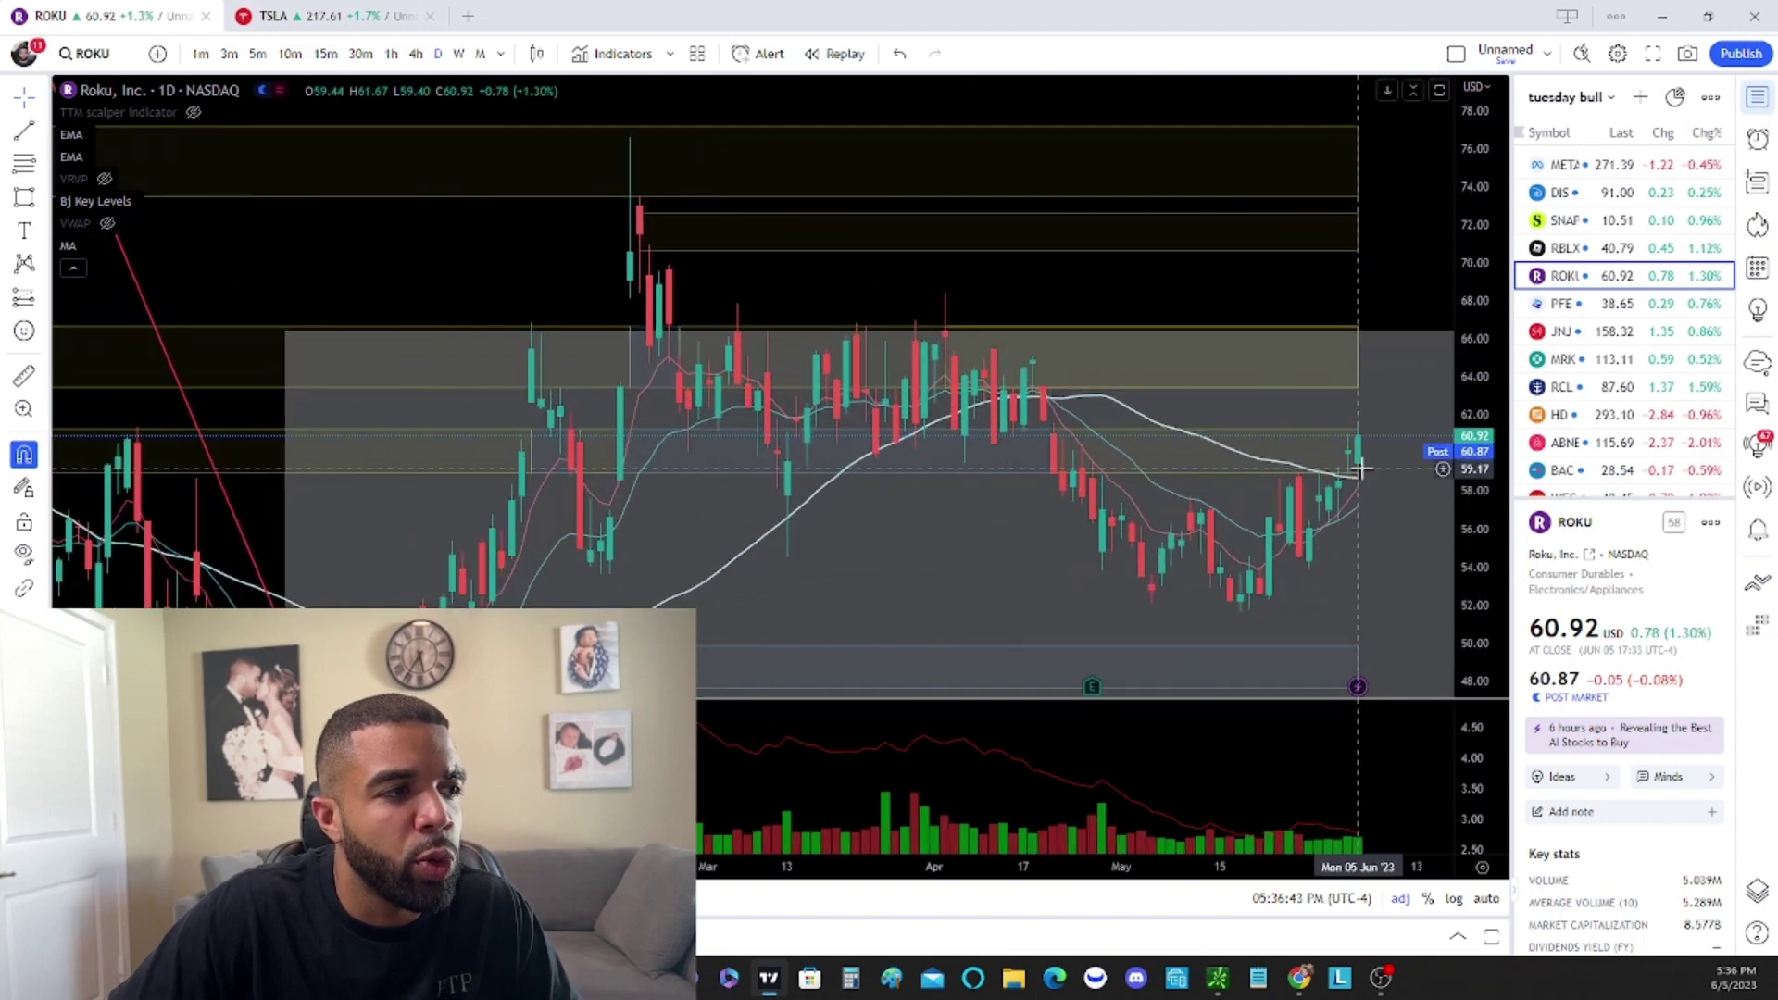
pyautogui.scroll(3, 1204, 463)
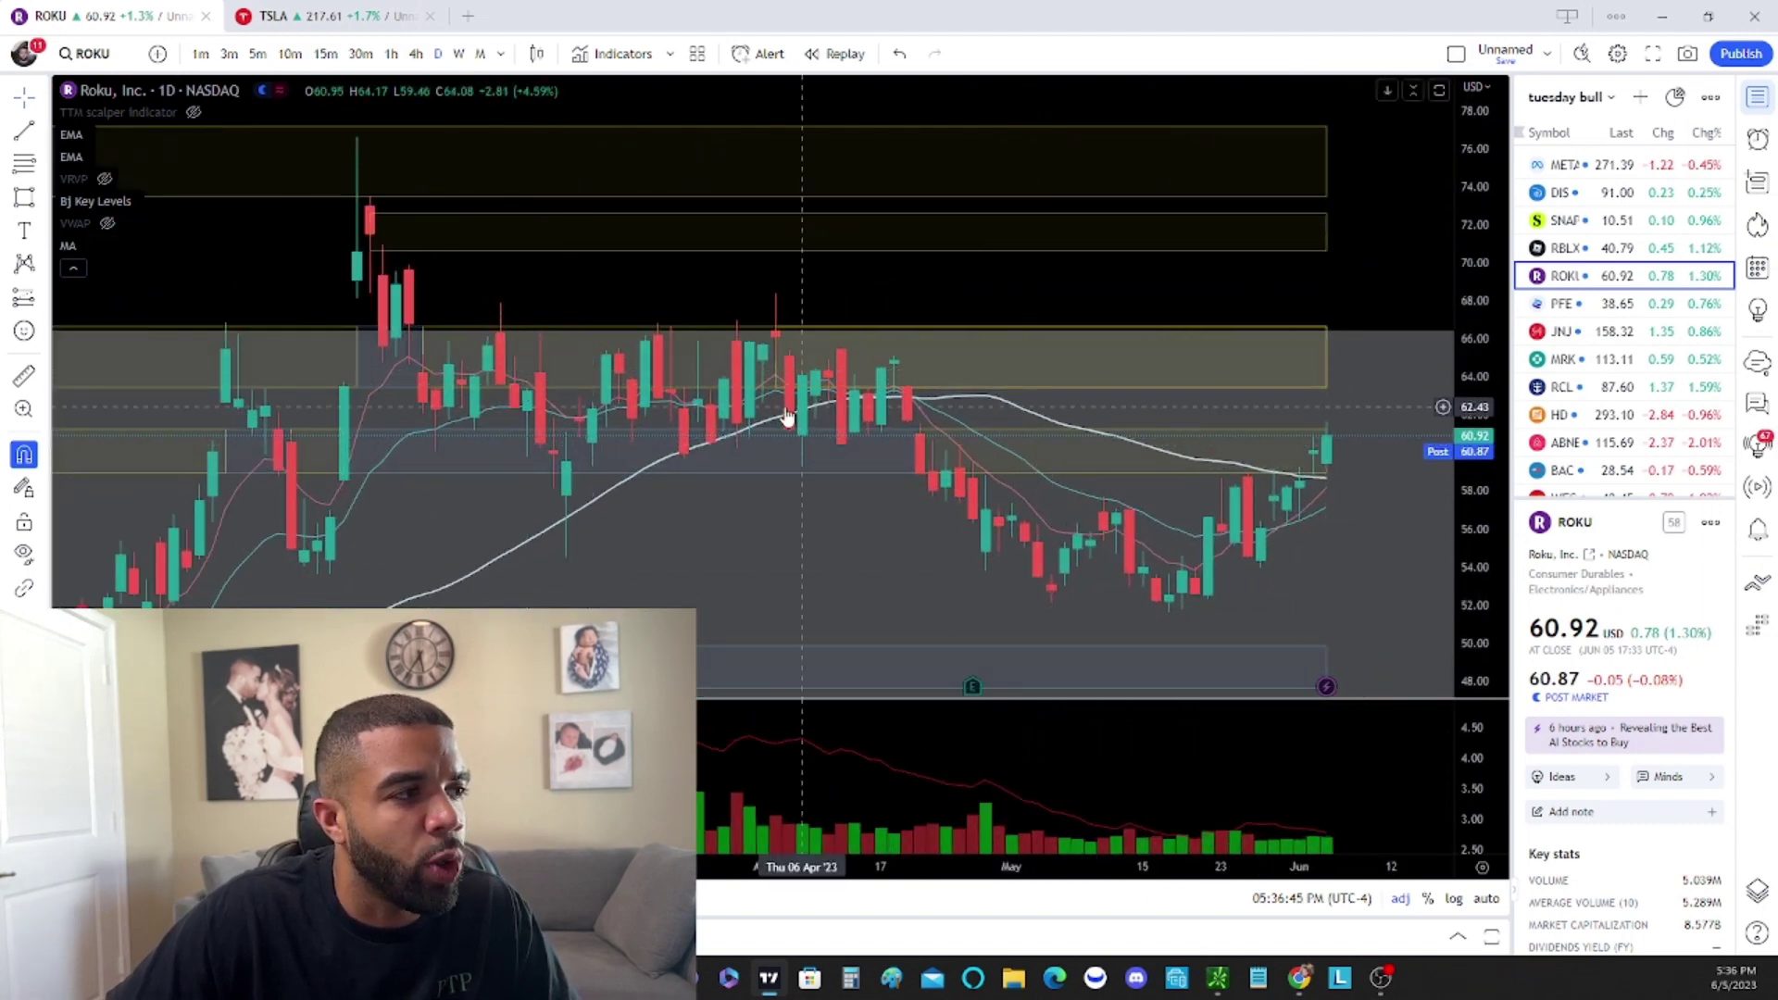
# Draw converging trendlines on ROKU's daily chart, one rising from 53.63 to about 66.28 and one falling from 73.48 to 63.89
pyautogui.scroll(-5, 786, 417)
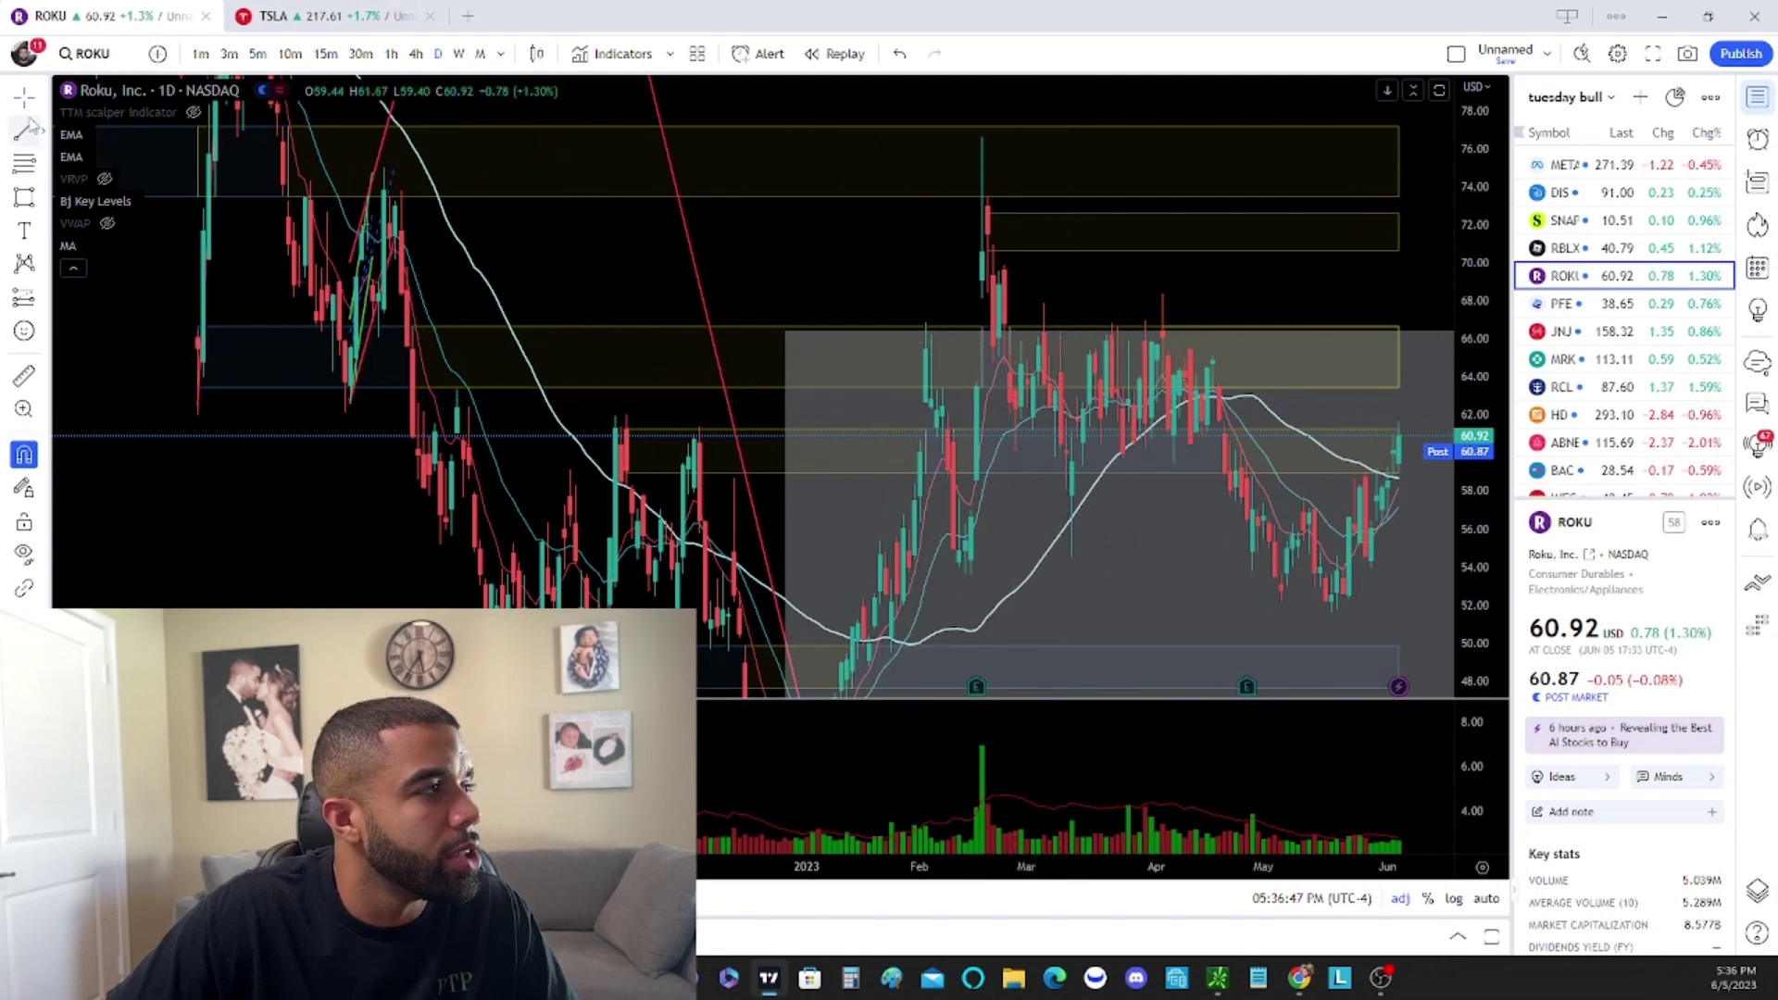
pyautogui.click(972, 575)
pyautogui.click(1371, 334)
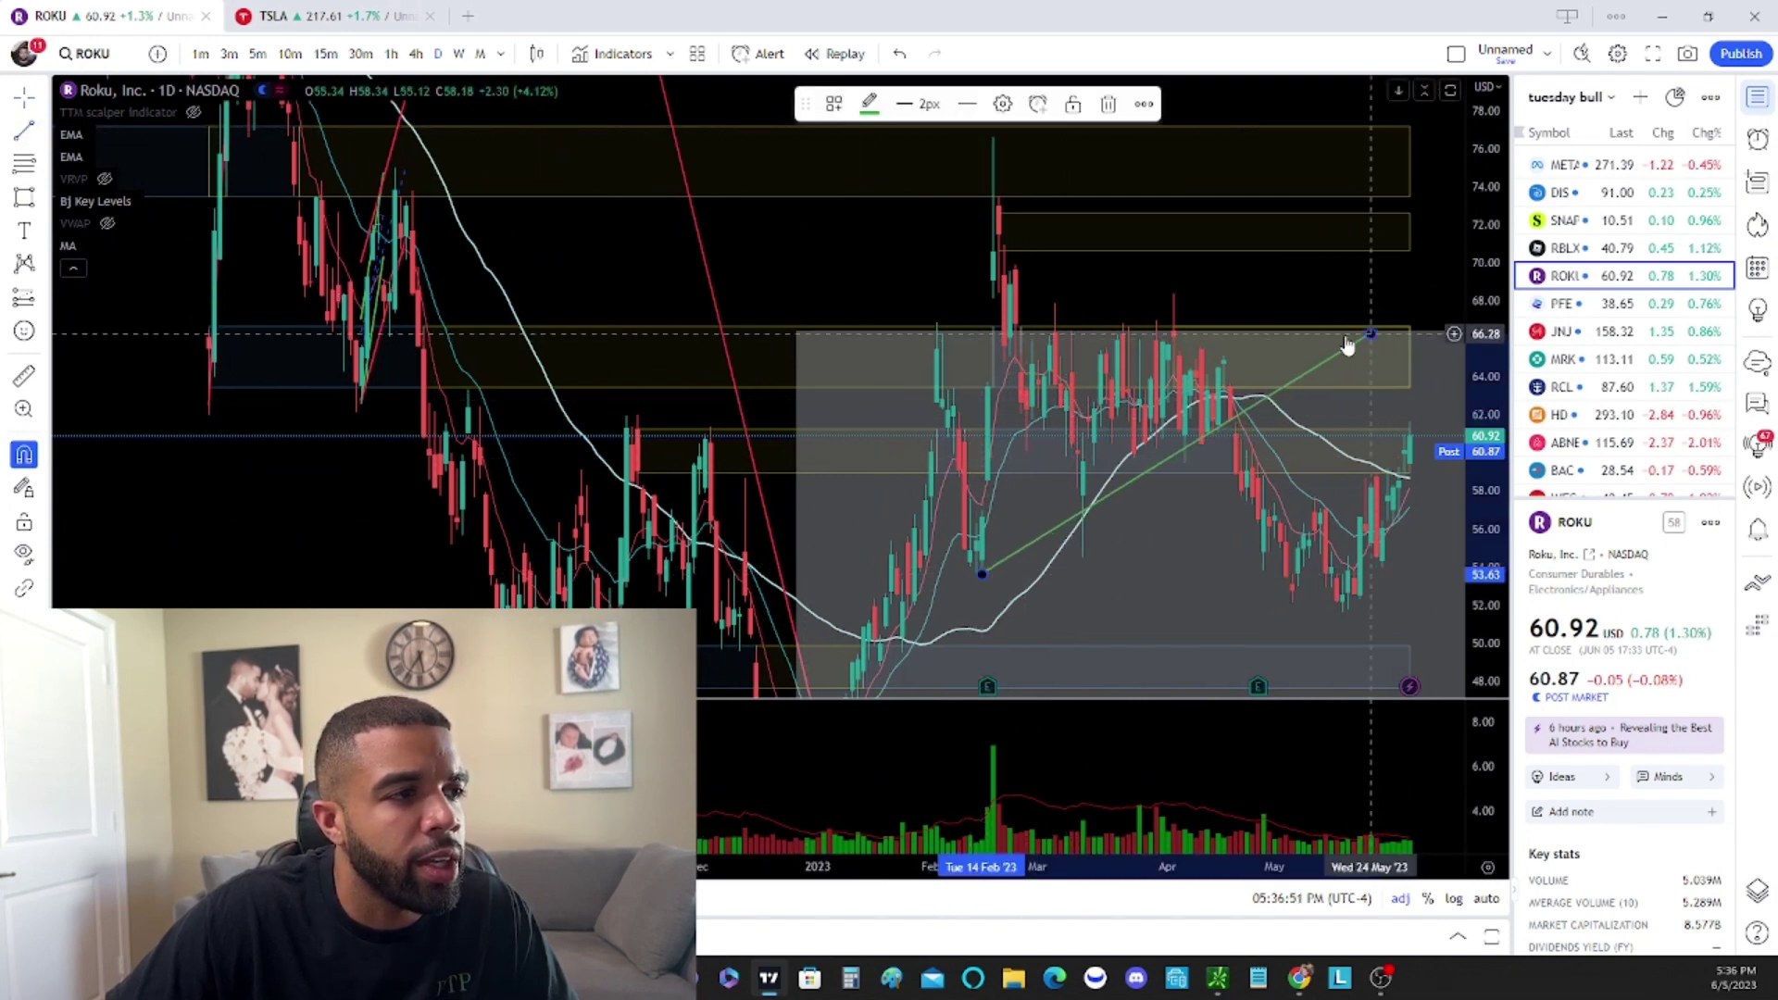
pyautogui.click(24, 130)
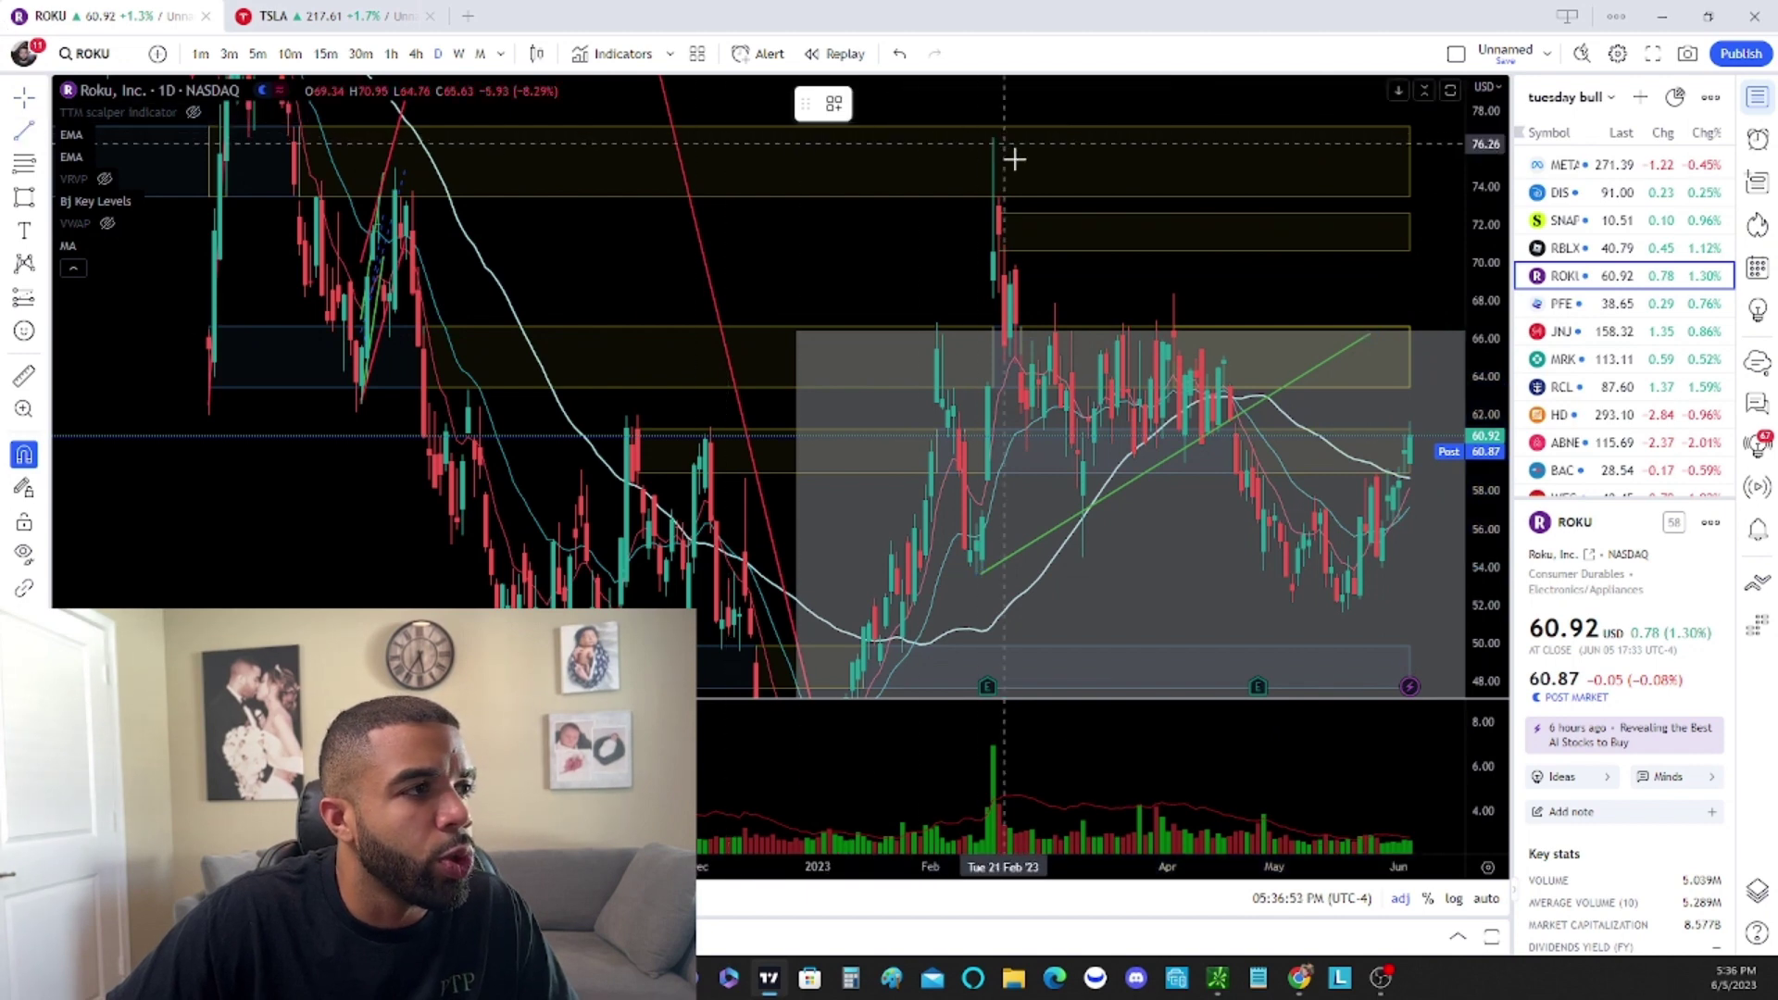
pyautogui.click(1018, 202)
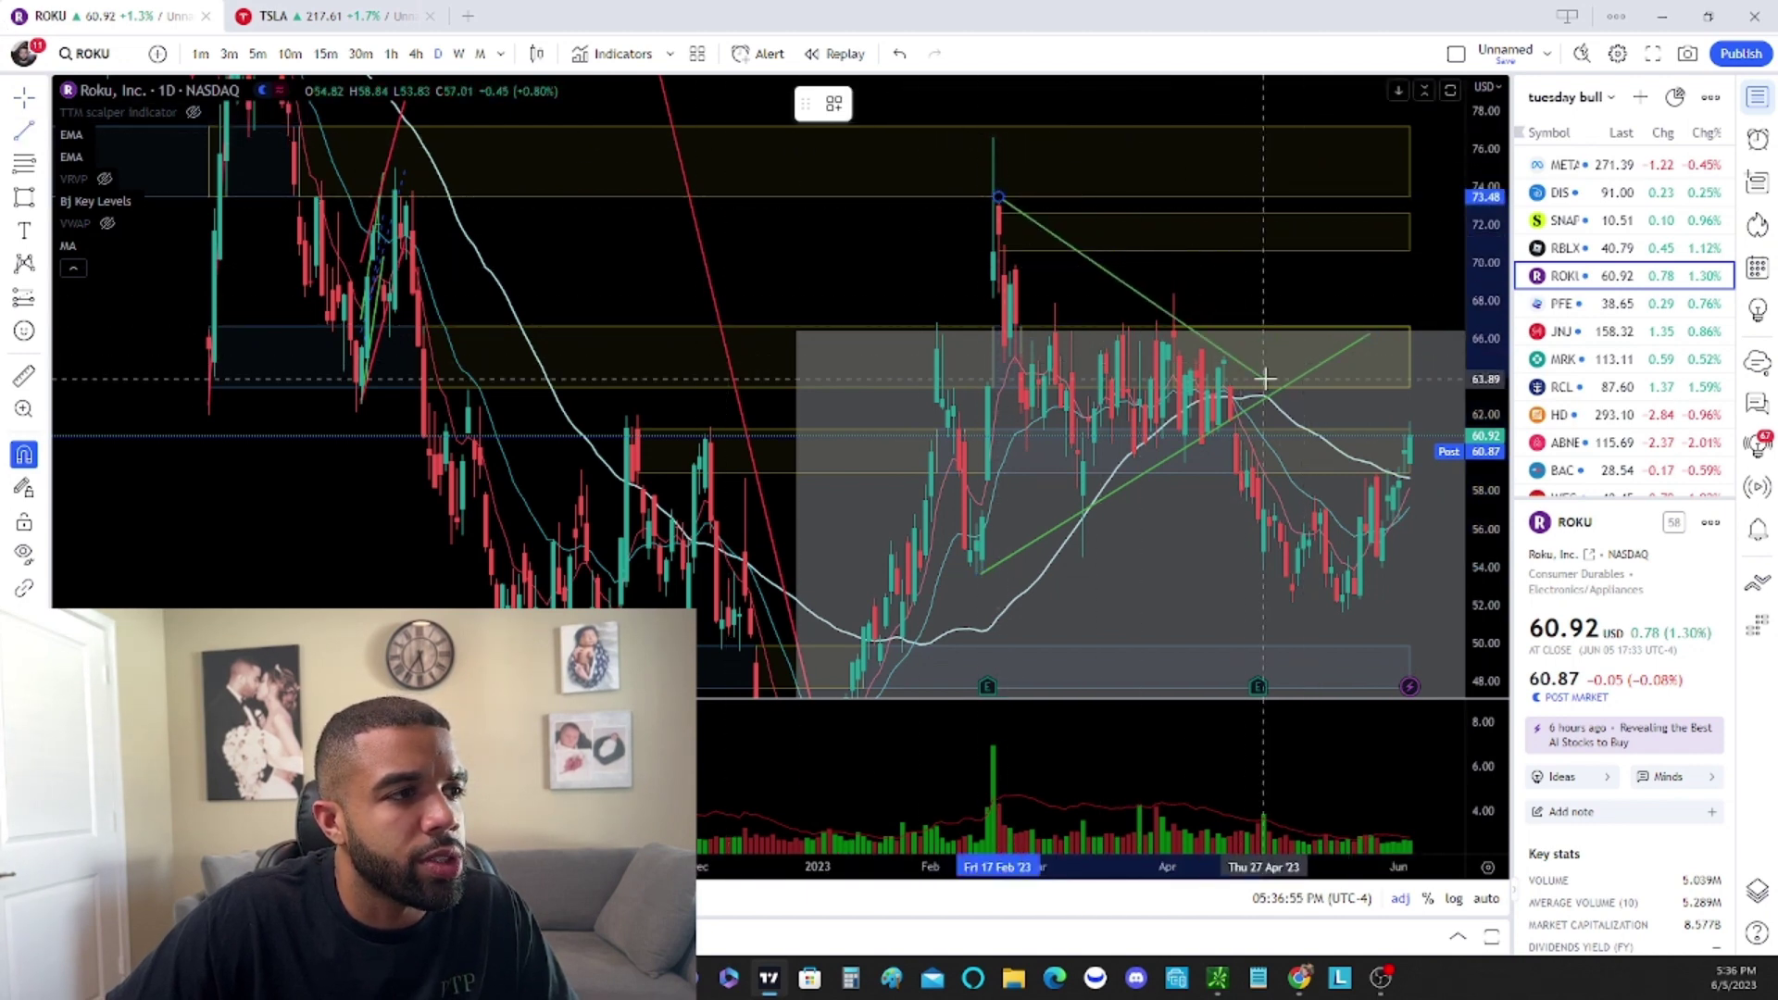
pyautogui.click(1265, 379)
# Examine ROKU's daily candles after the two trendlines converge, around the EMAs and the key levels overhead
pyautogui.scroll(2, 1329, 509)
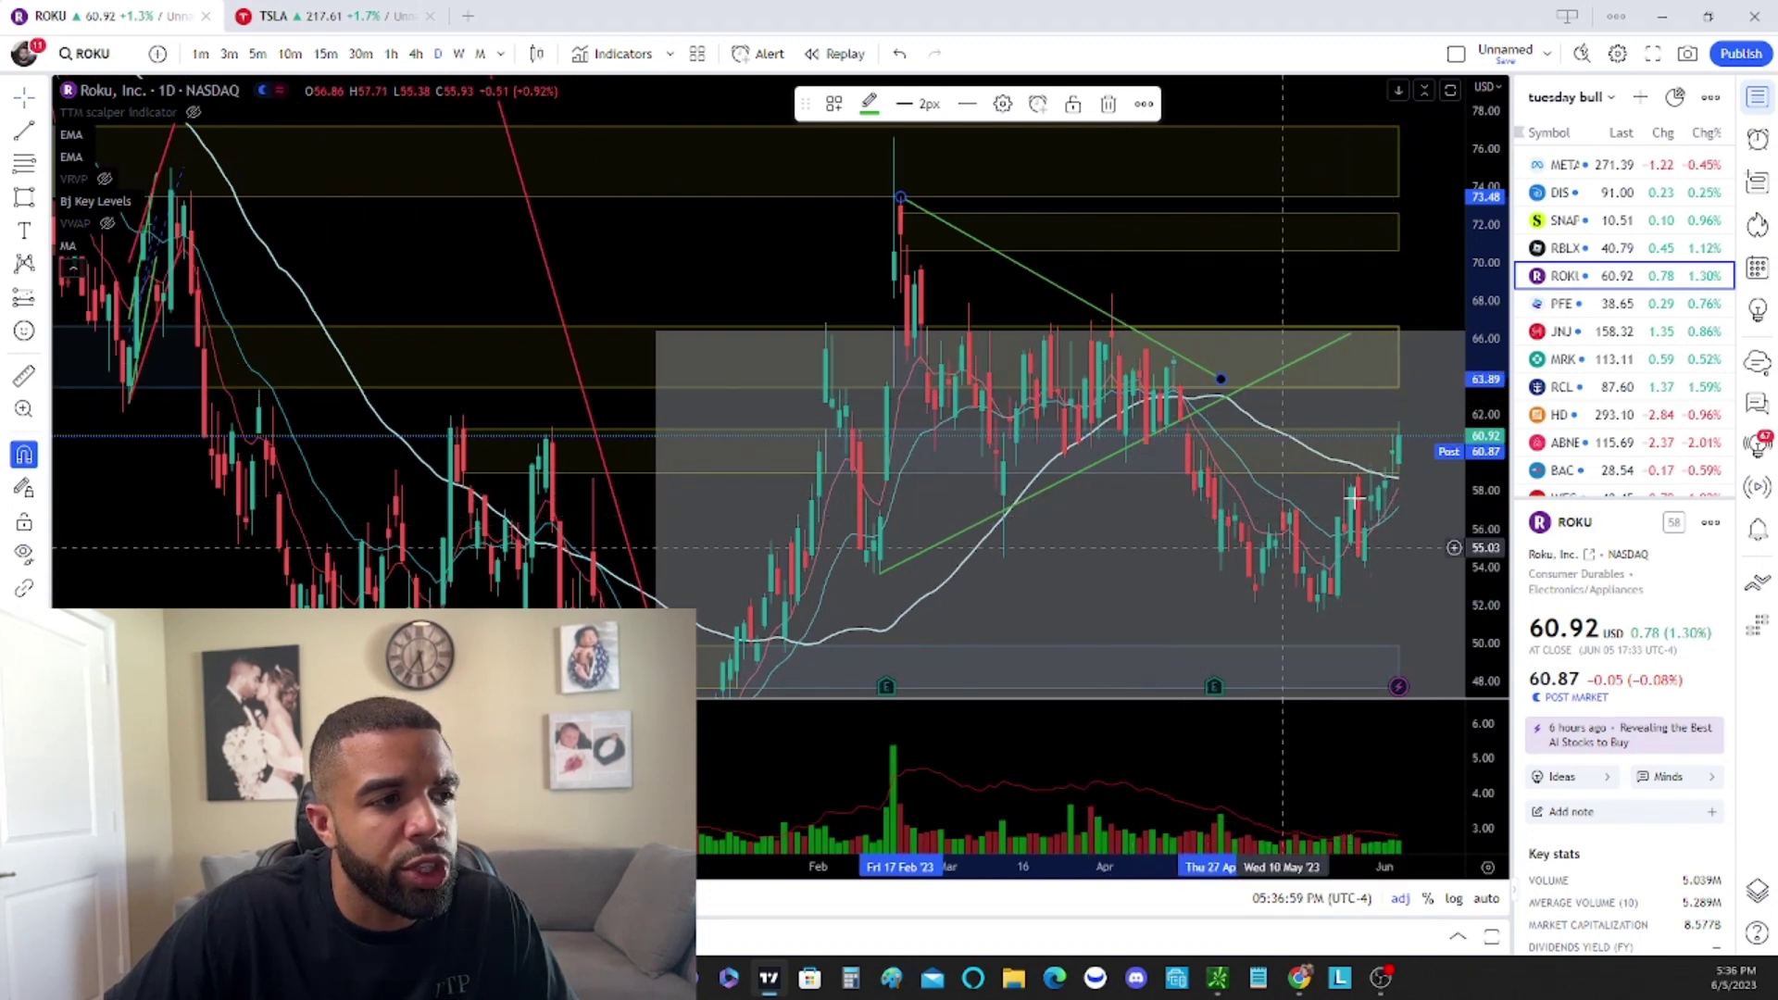
pyautogui.scroll(2, 1370, 518)
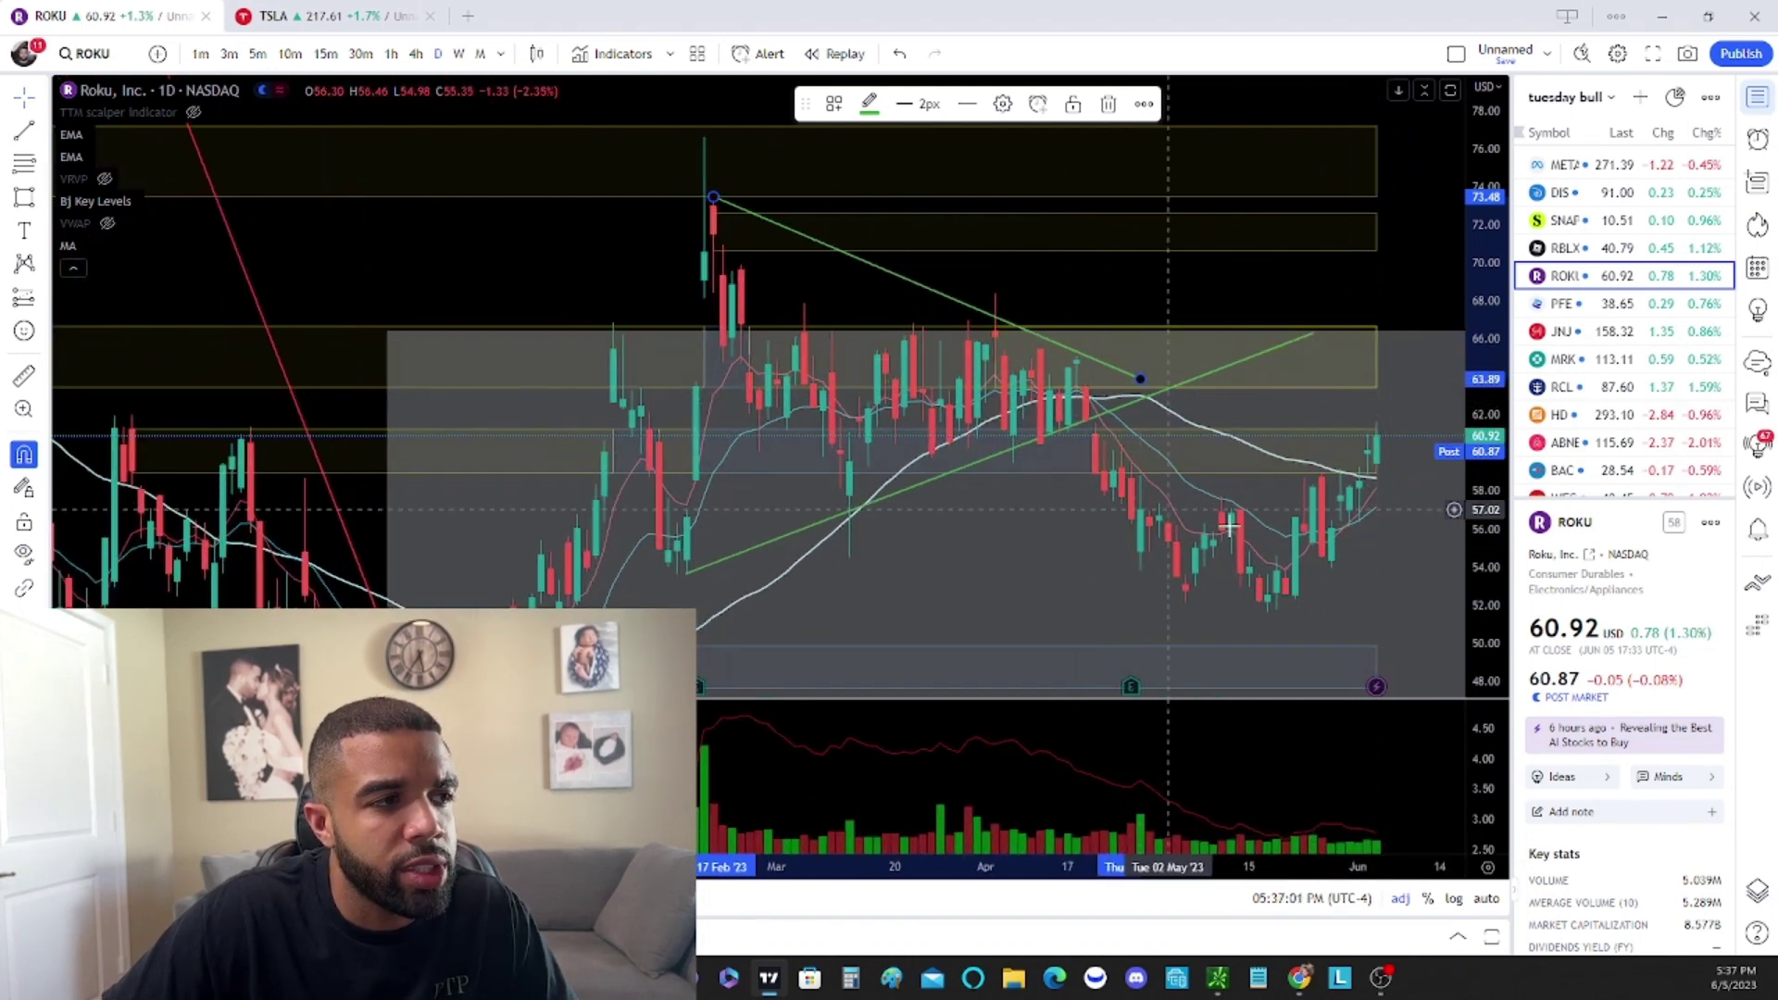
pyautogui.scroll(2, 1405, 462)
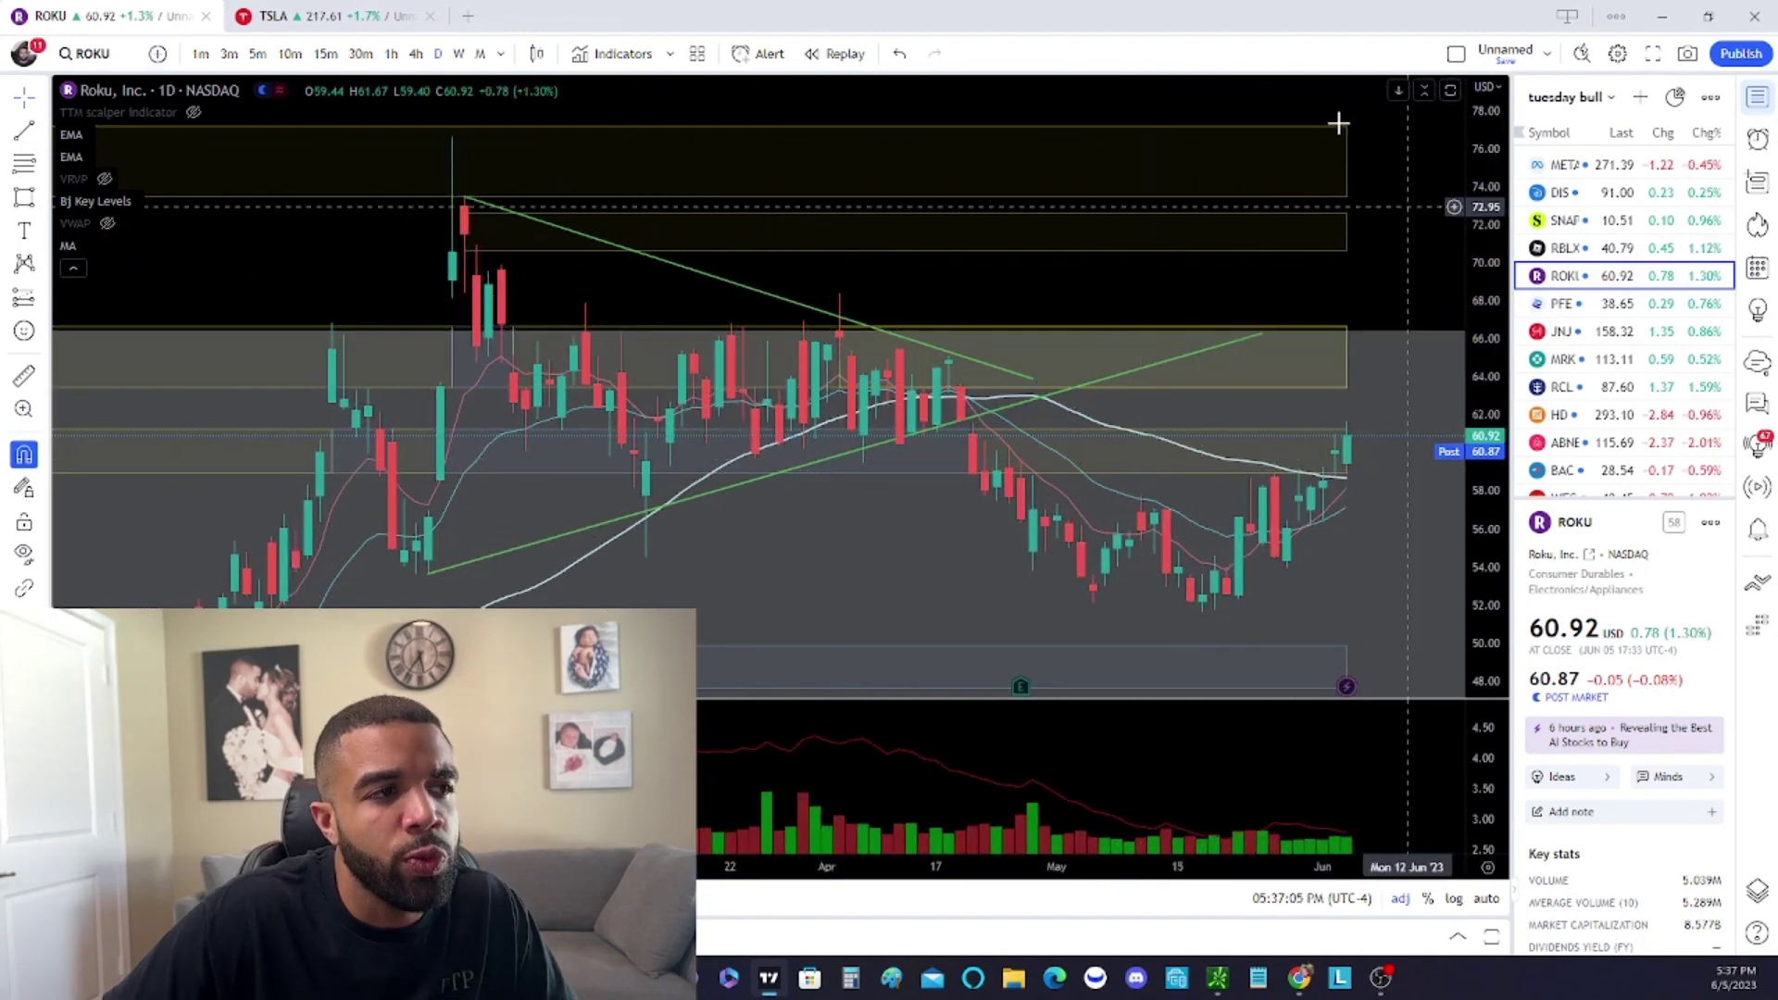
pyautogui.scroll(-3, 1338, 123)
pyautogui.scroll(3, 1204, 412)
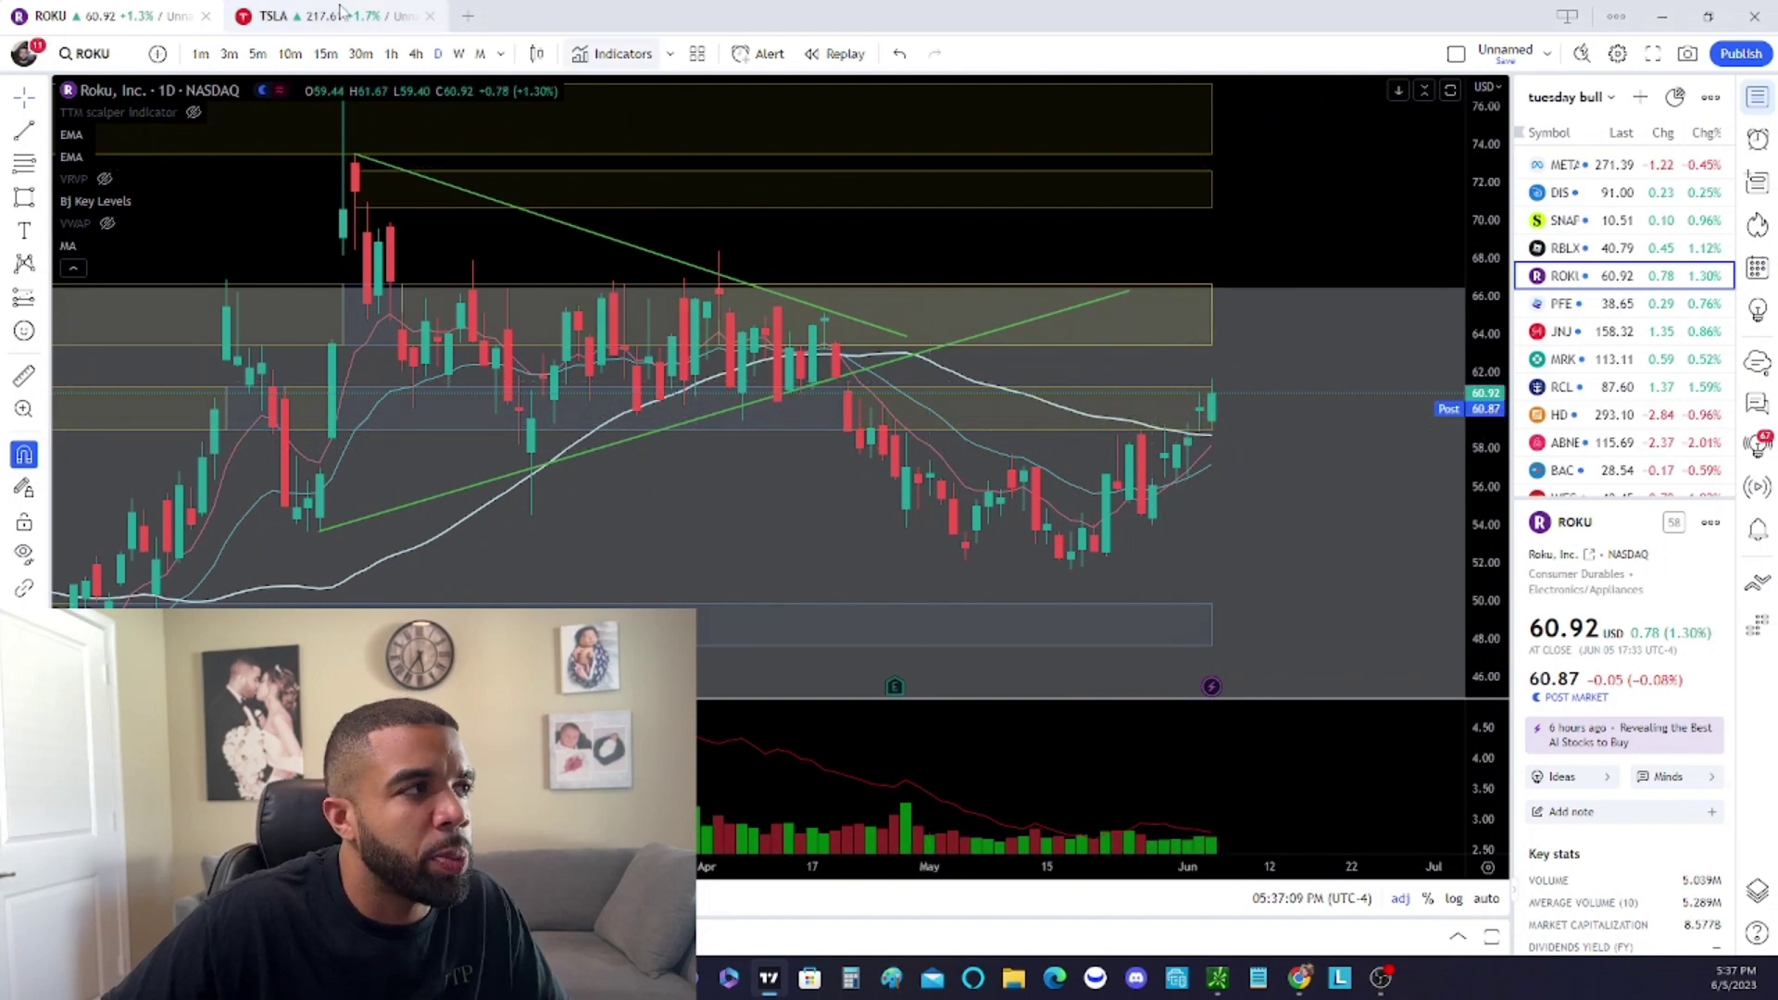
# Check ROKU's monthly candles and inspect its weekly candles around the white moving average and the grey range
pyautogui.click(479, 54)
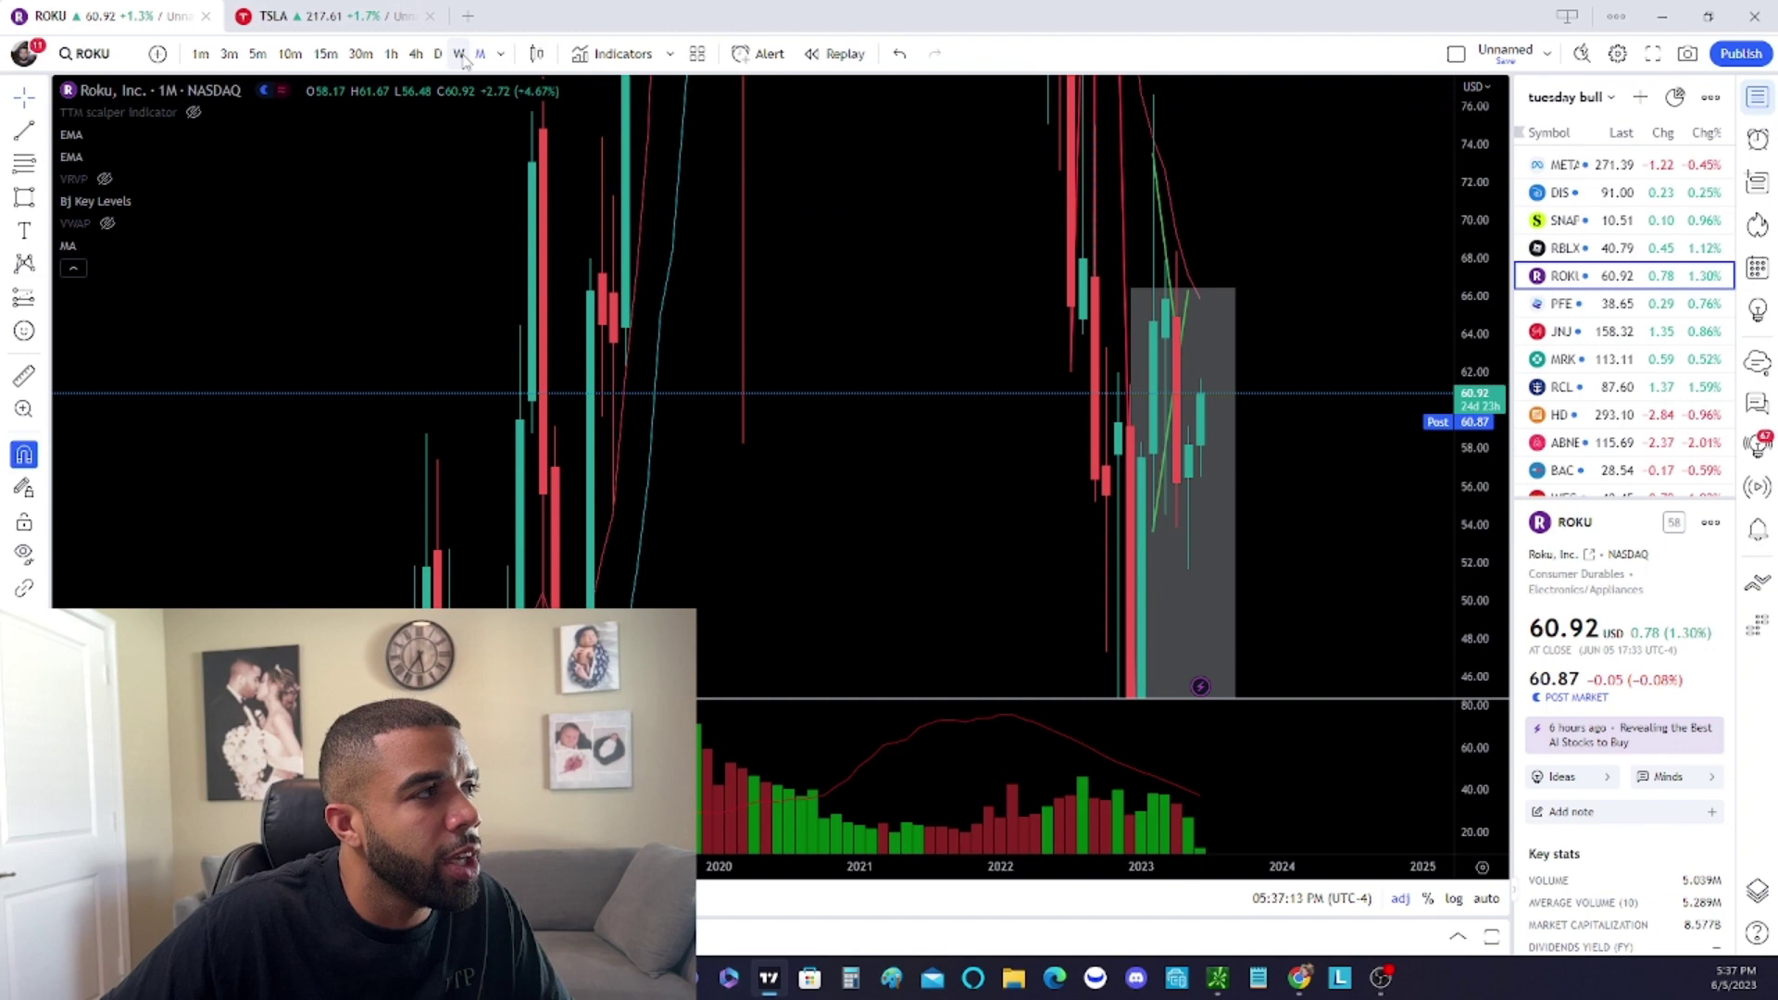
pyautogui.click(458, 53)
pyautogui.scroll(4, 1019, 288)
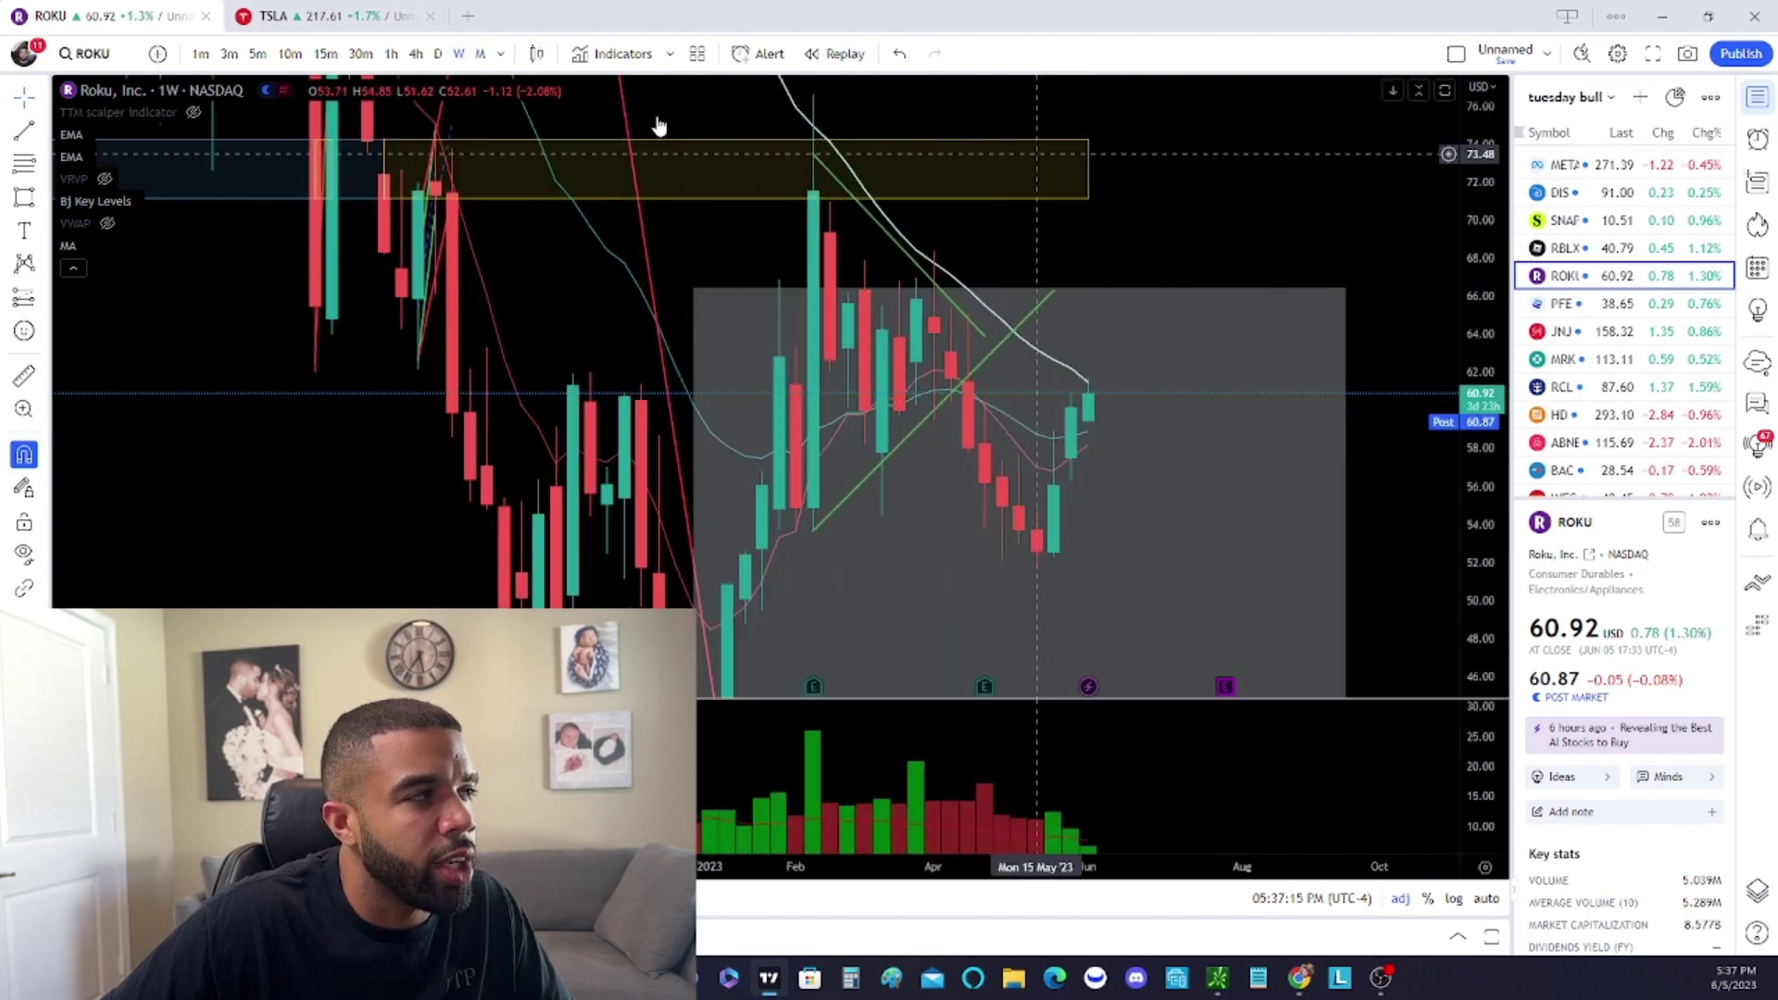
# Return ROKU to the daily timeframe and fit the whole grey range, the long red trendline and the higher key levels in view
pyautogui.click(439, 54)
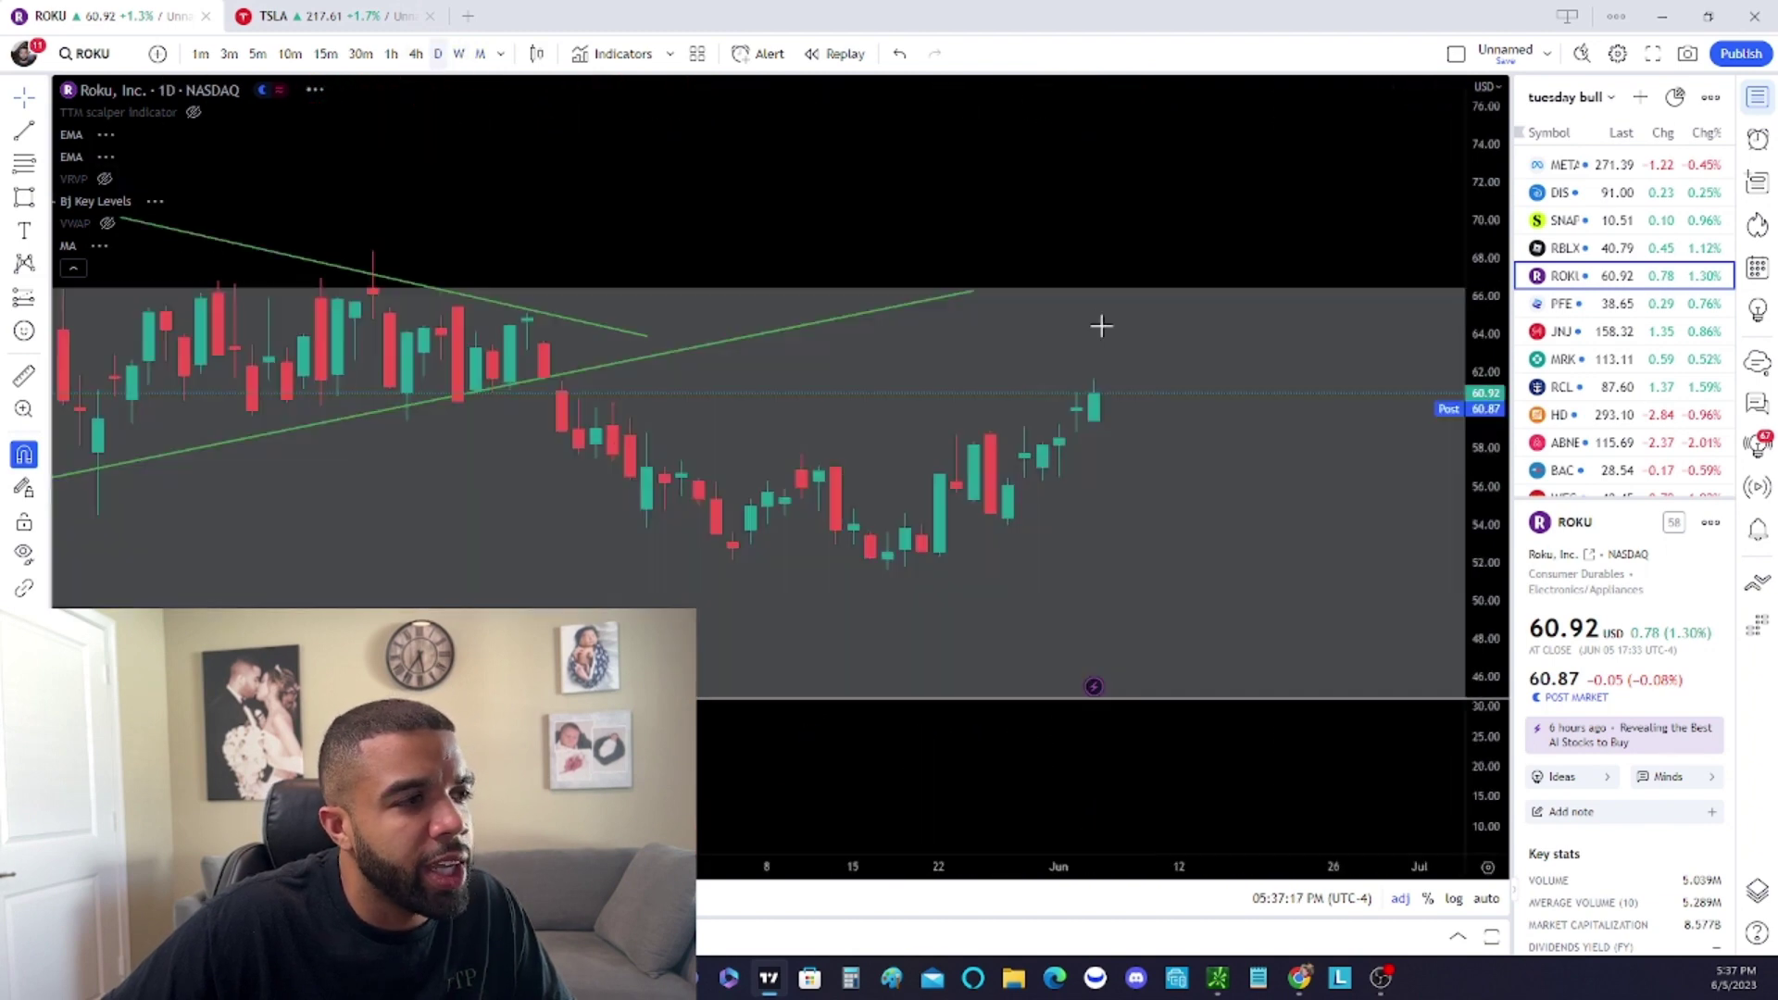
pyautogui.scroll(-3, 1093, 315)
pyautogui.scroll(-2, 1111, 342)
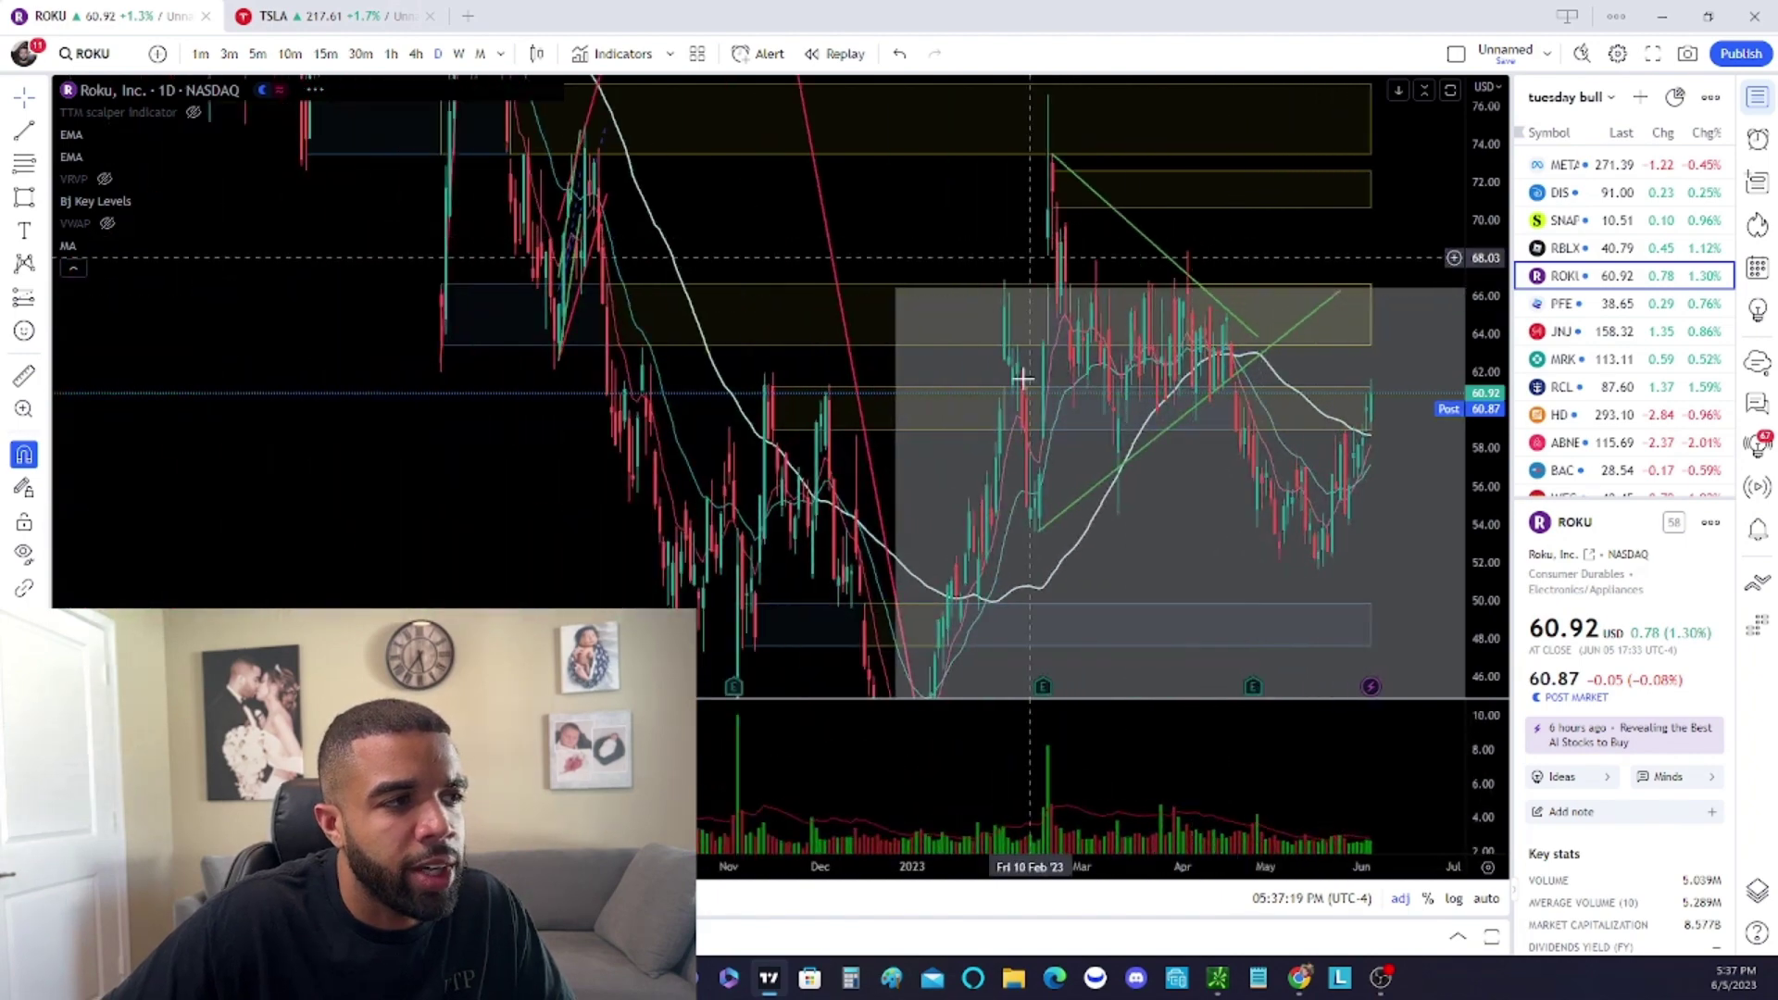
pyautogui.scroll(-3, 1210, 231)
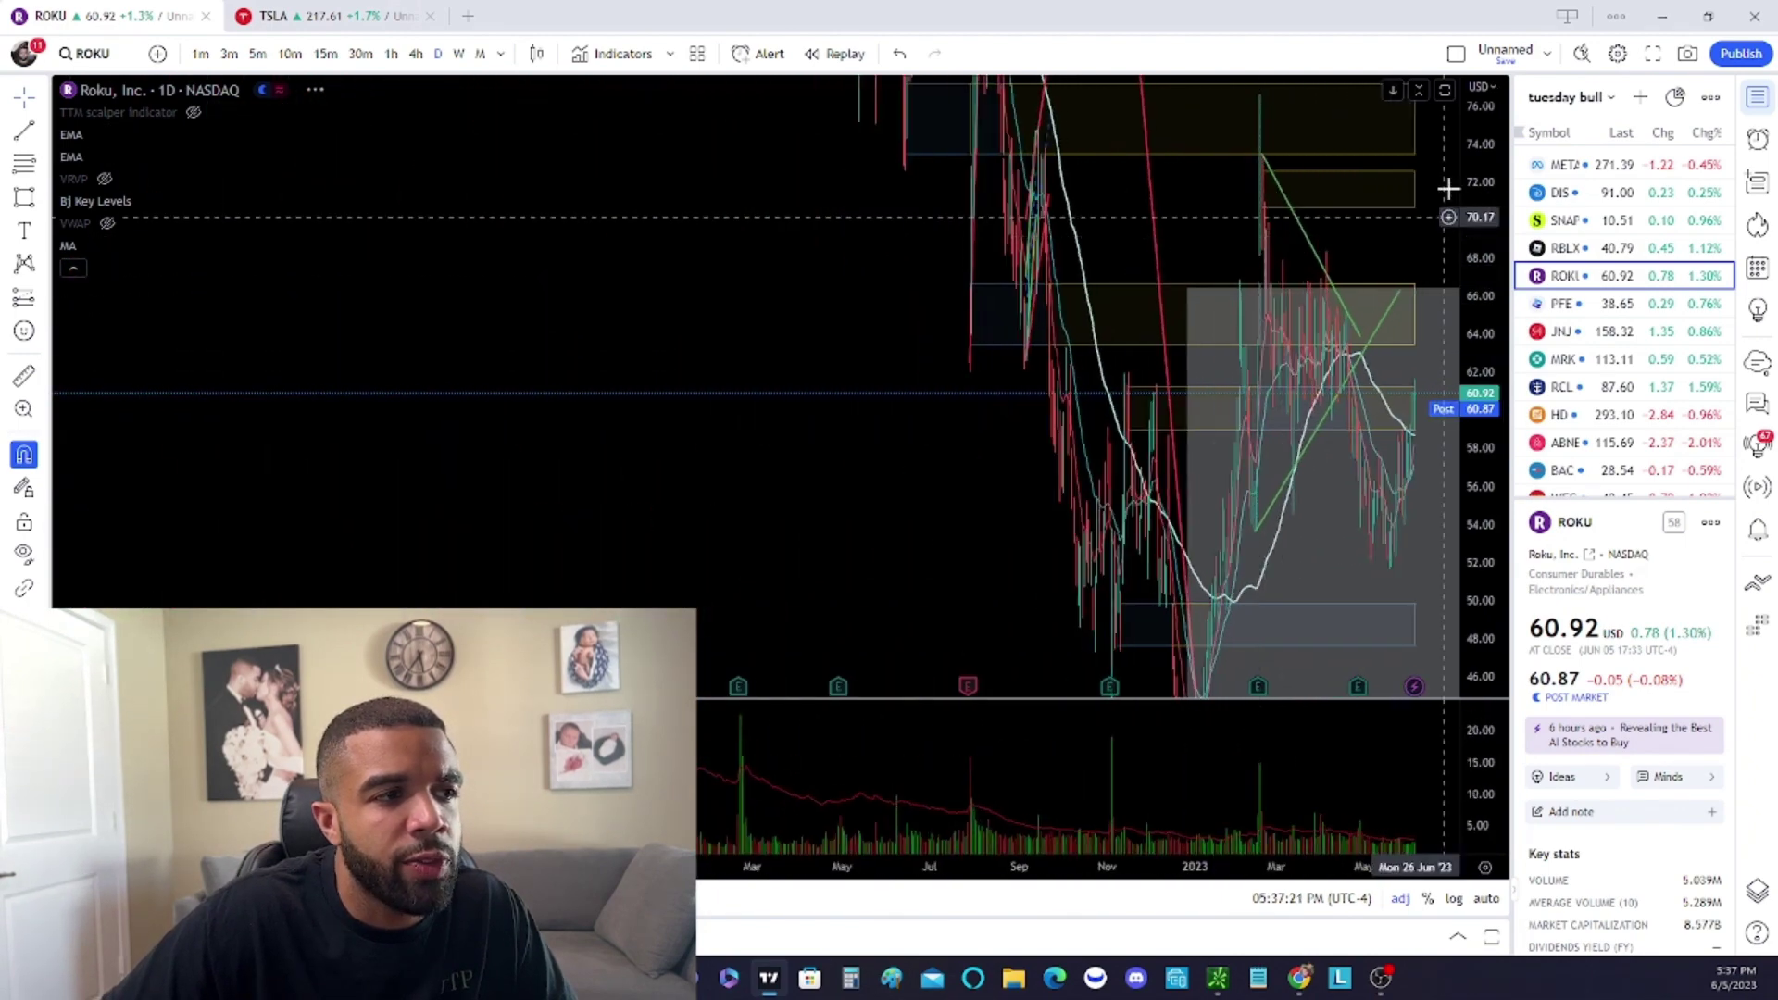
pyautogui.moveTo(1475, 190); pyautogui.dragTo(1134, 549)
pyautogui.scroll(3, 1399, 553)
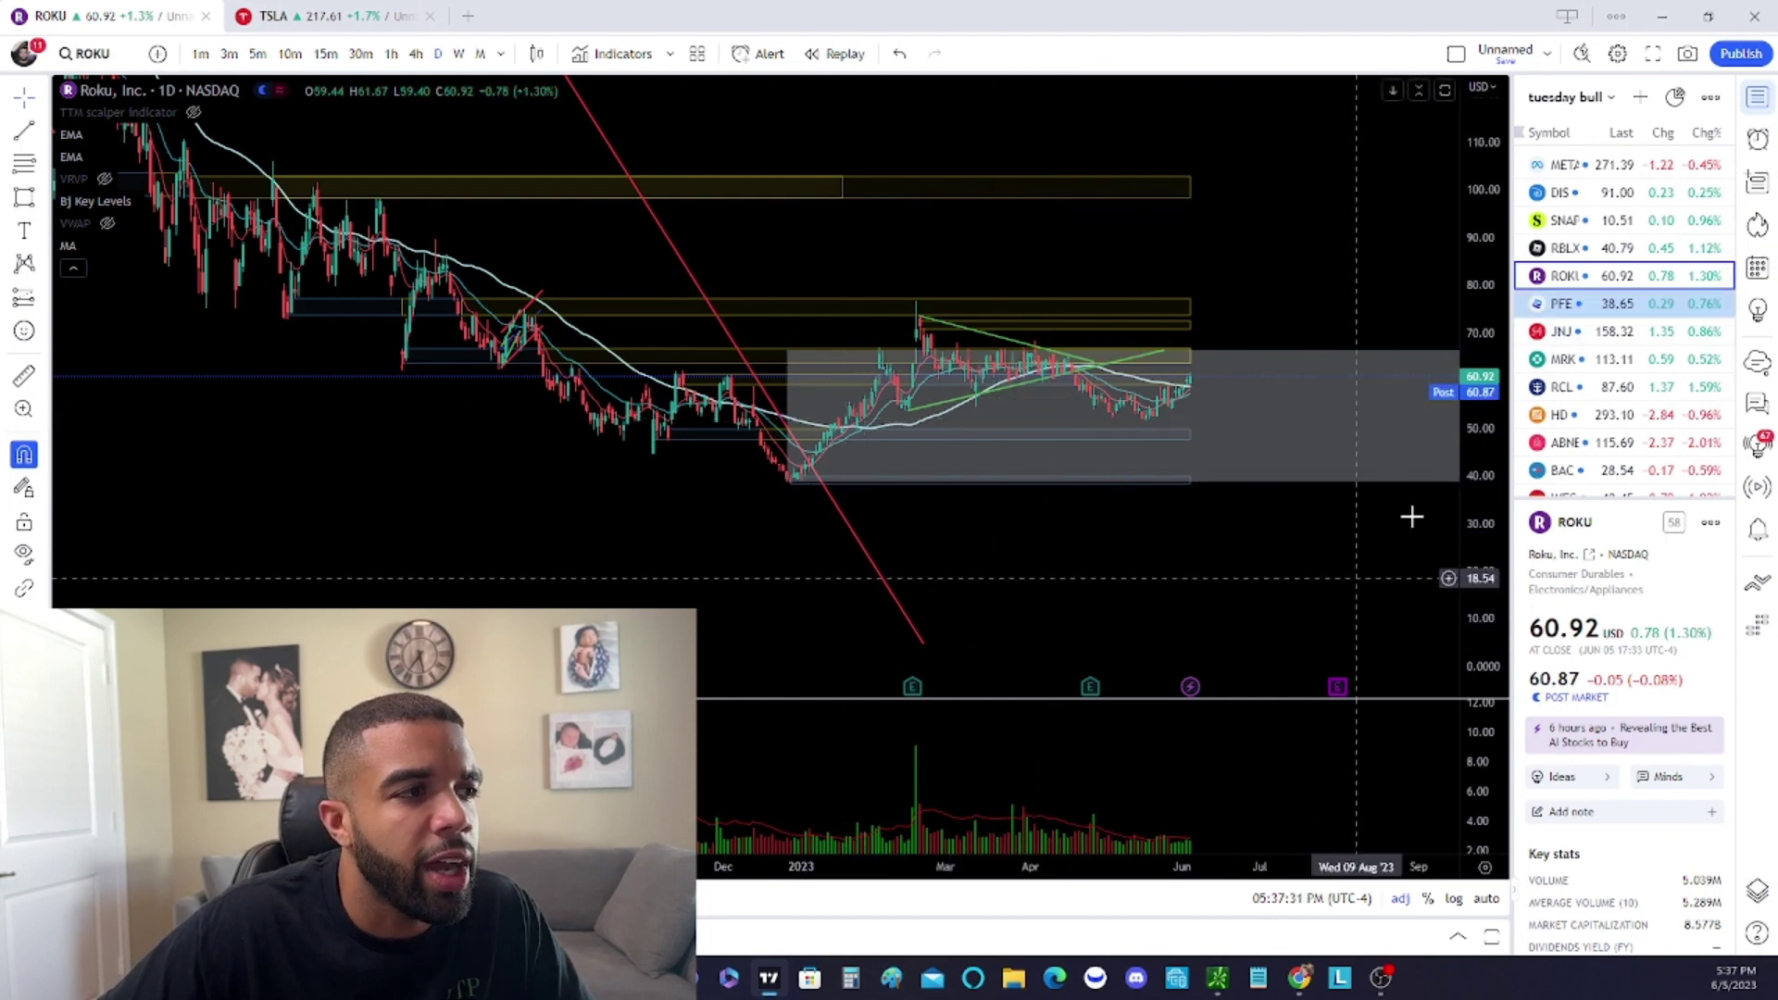
# Open PFE from the watchlist and review its recent daily candles around the green falling trendline and the orange range
pyautogui.click(1575, 303)
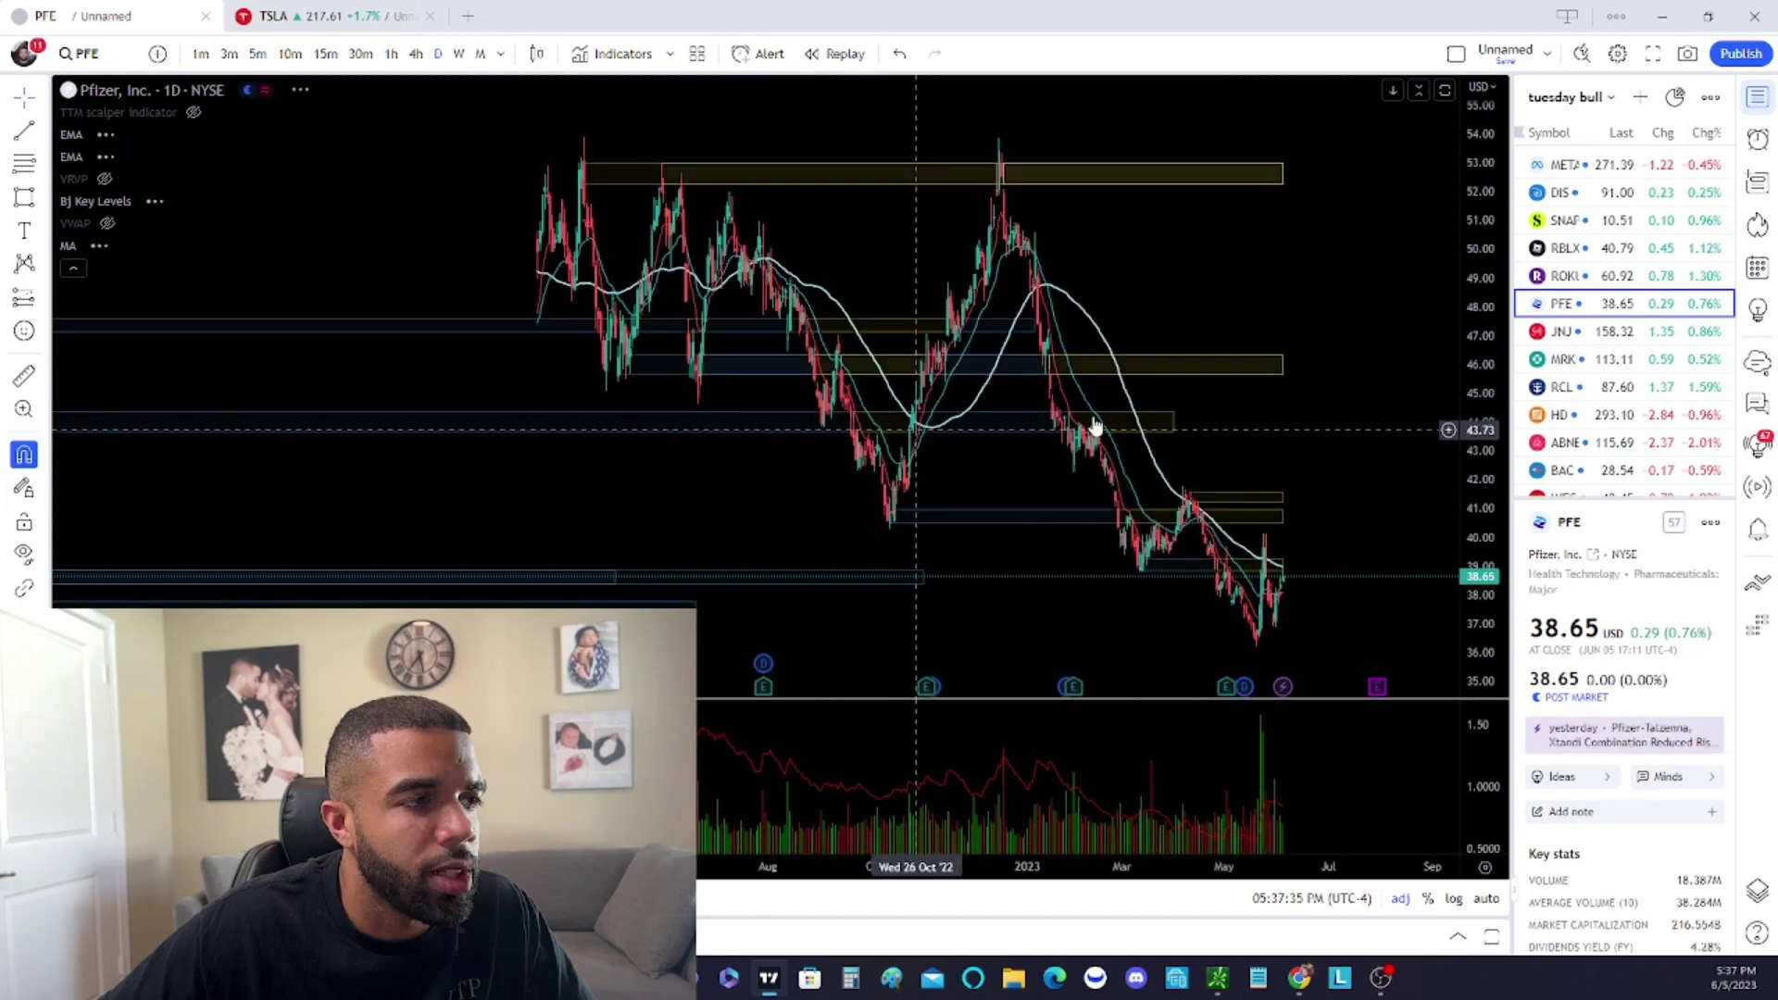
pyautogui.scroll(3, 963, 417)
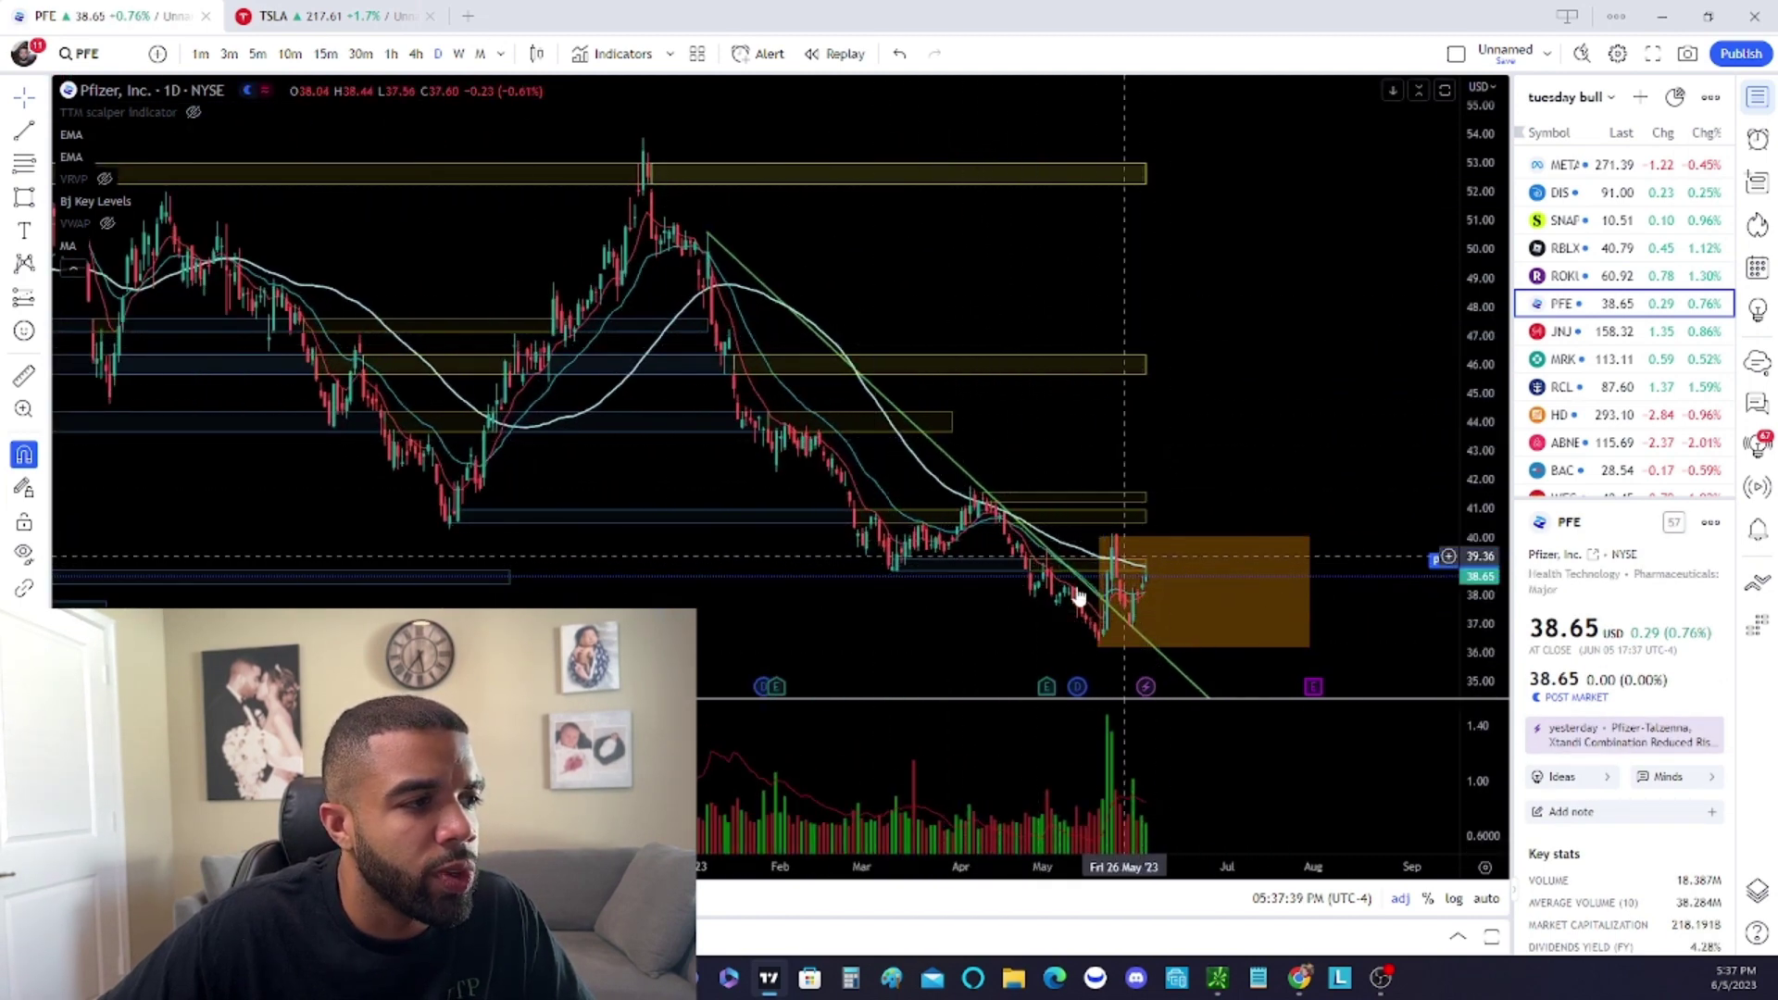
pyautogui.scroll(2, 1039, 581)
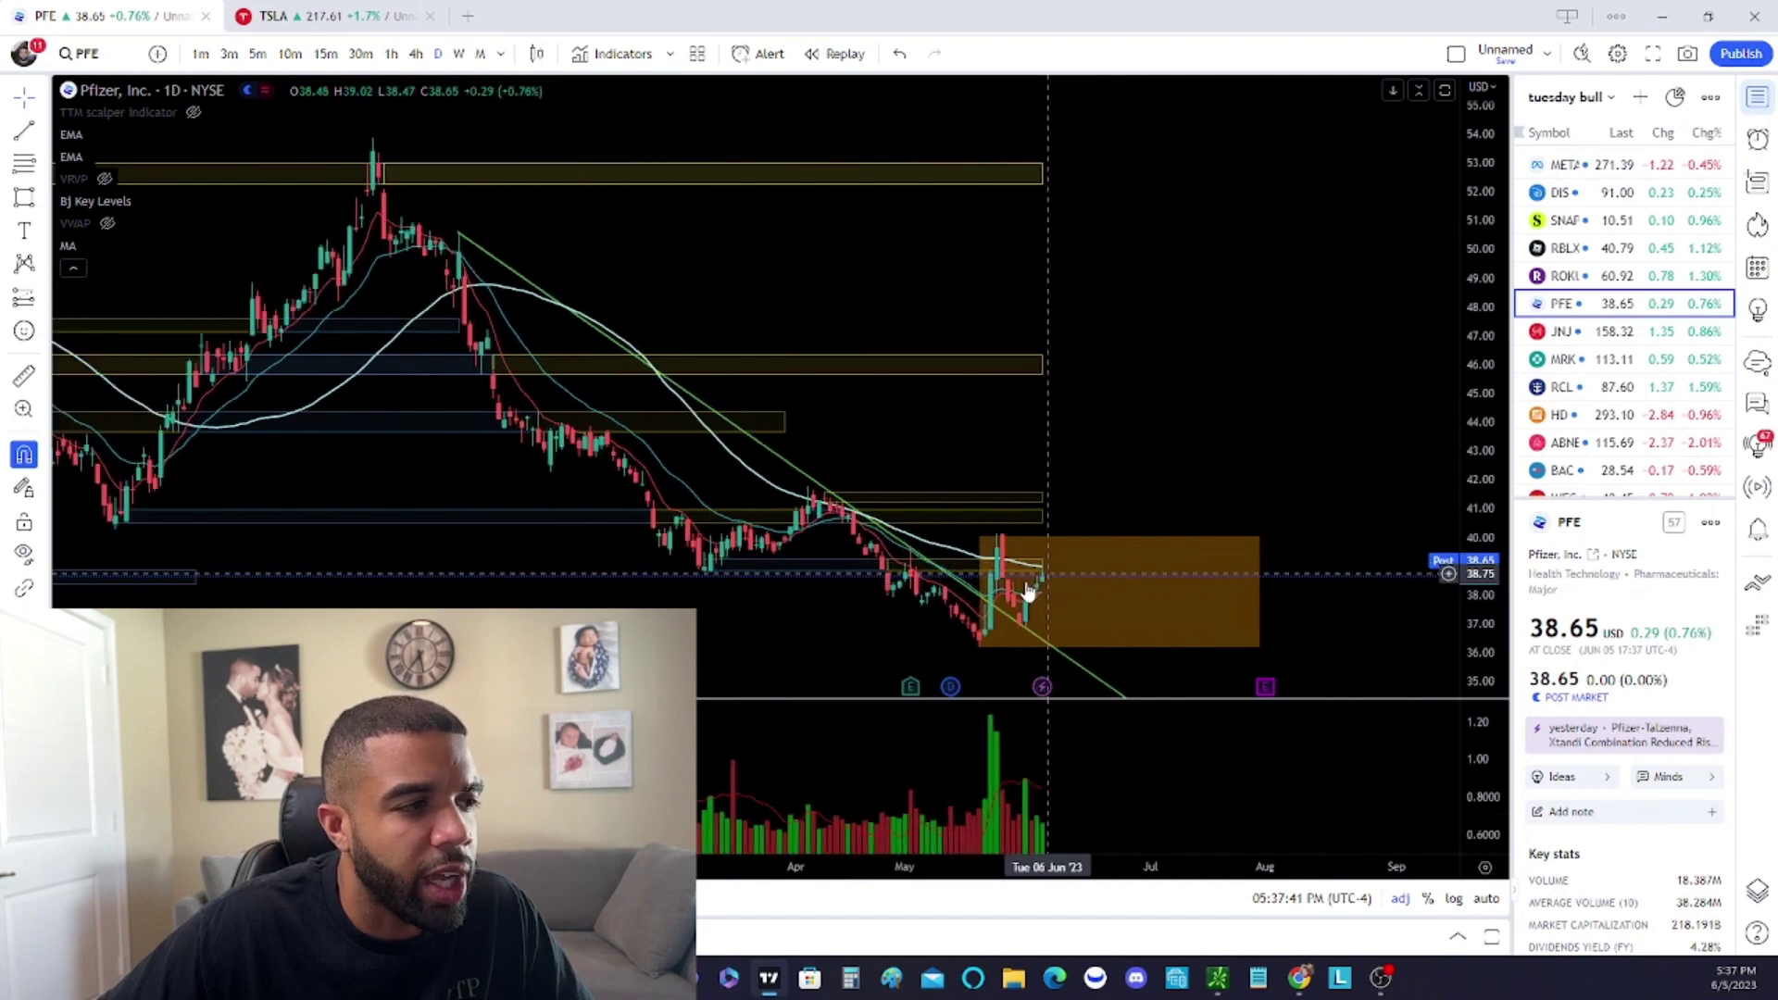
# Examine PFE's daily candles inside the orange range, from the earlier downtrend to the recent bars around the white moving average
pyautogui.scroll(2, 1044, 582)
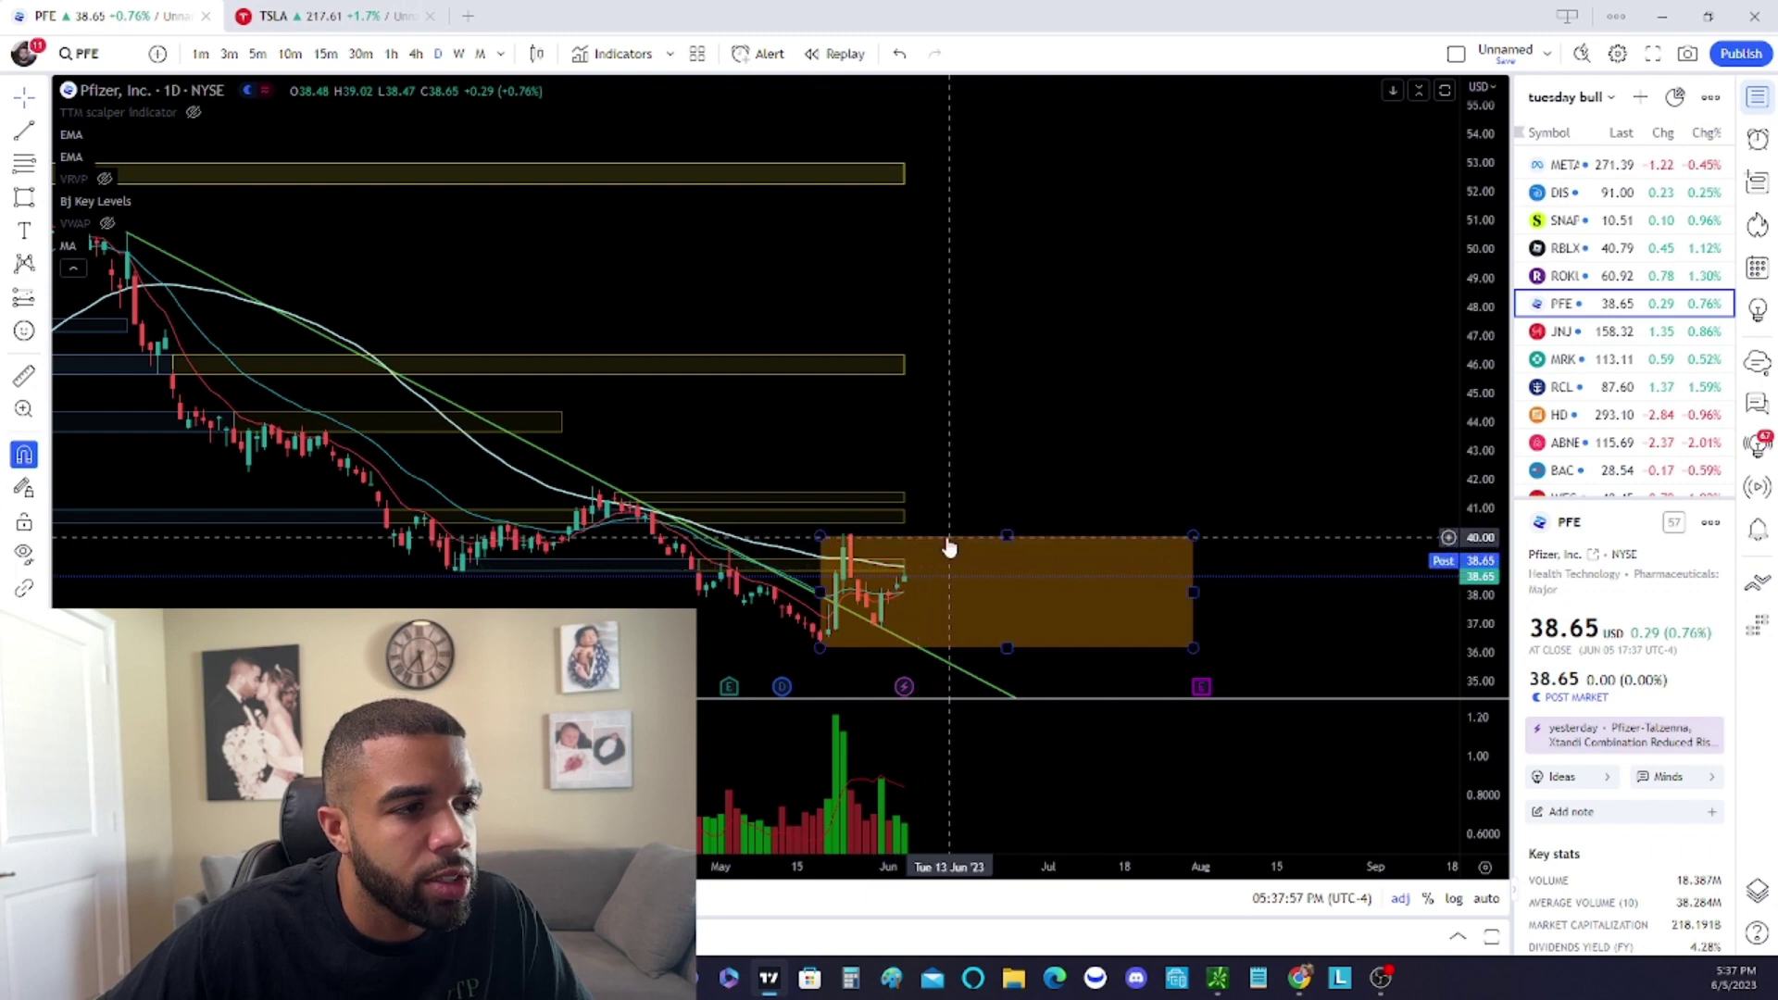
pyautogui.scroll(-3, 950, 546)
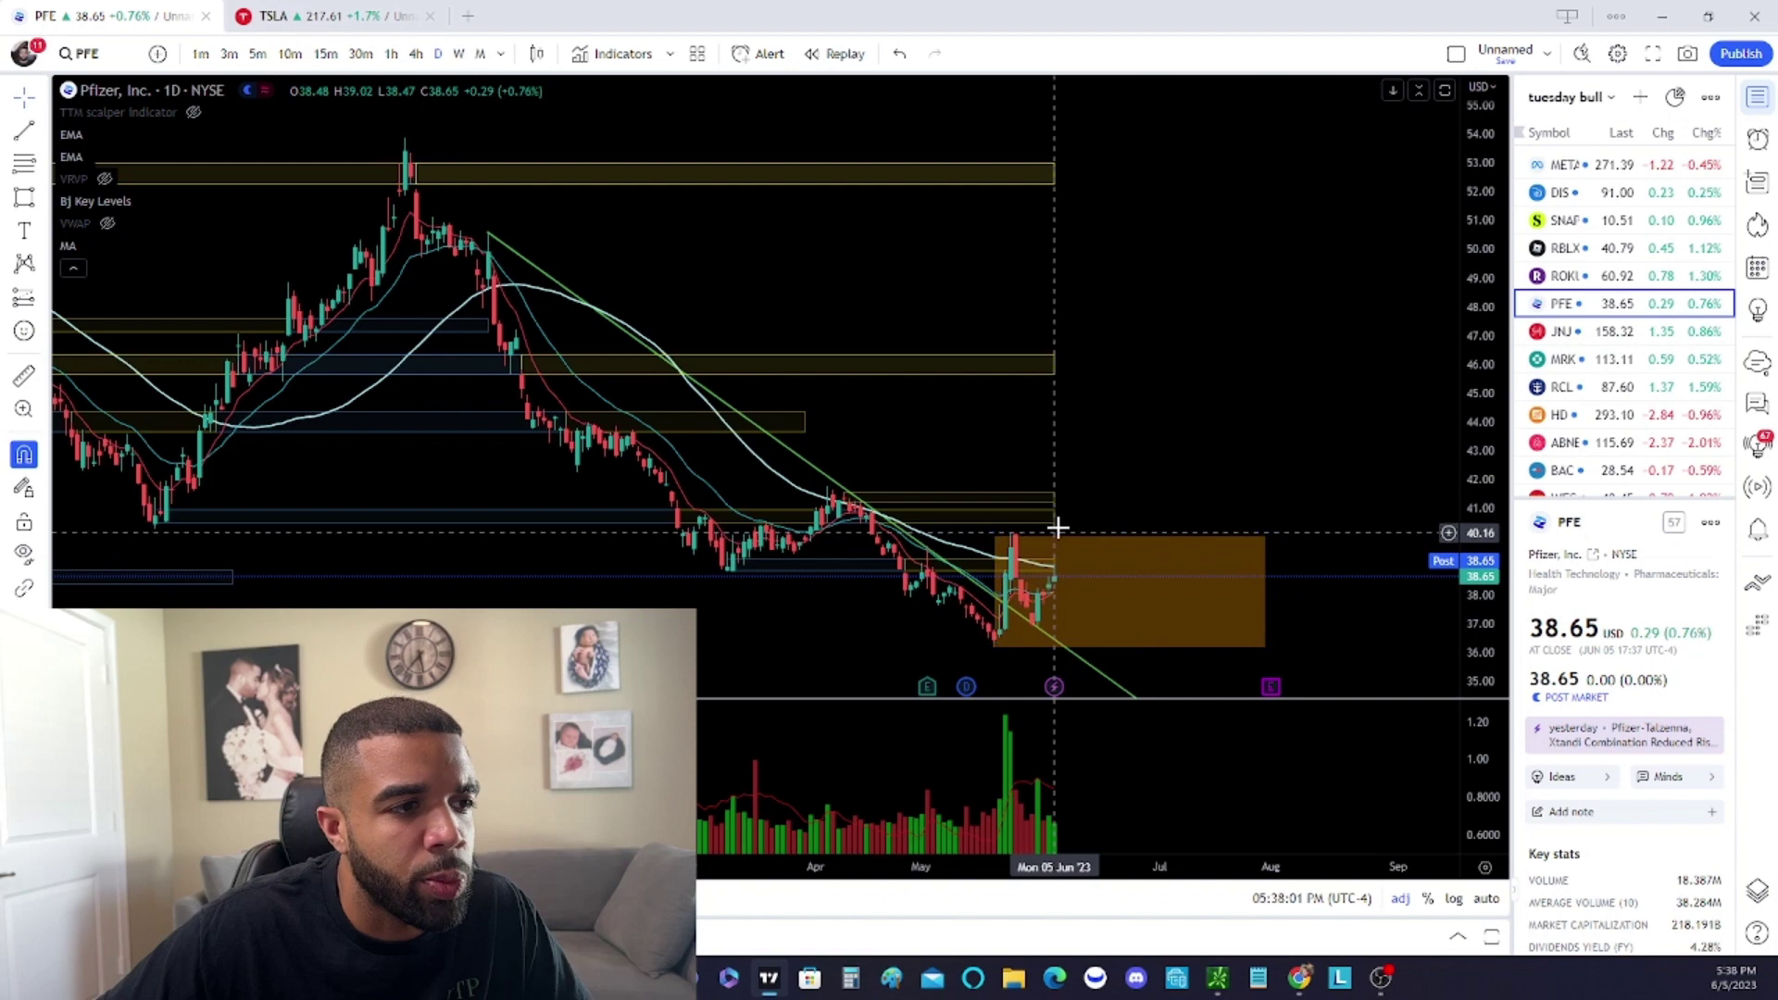
pyautogui.scroll(3, 806, 429)
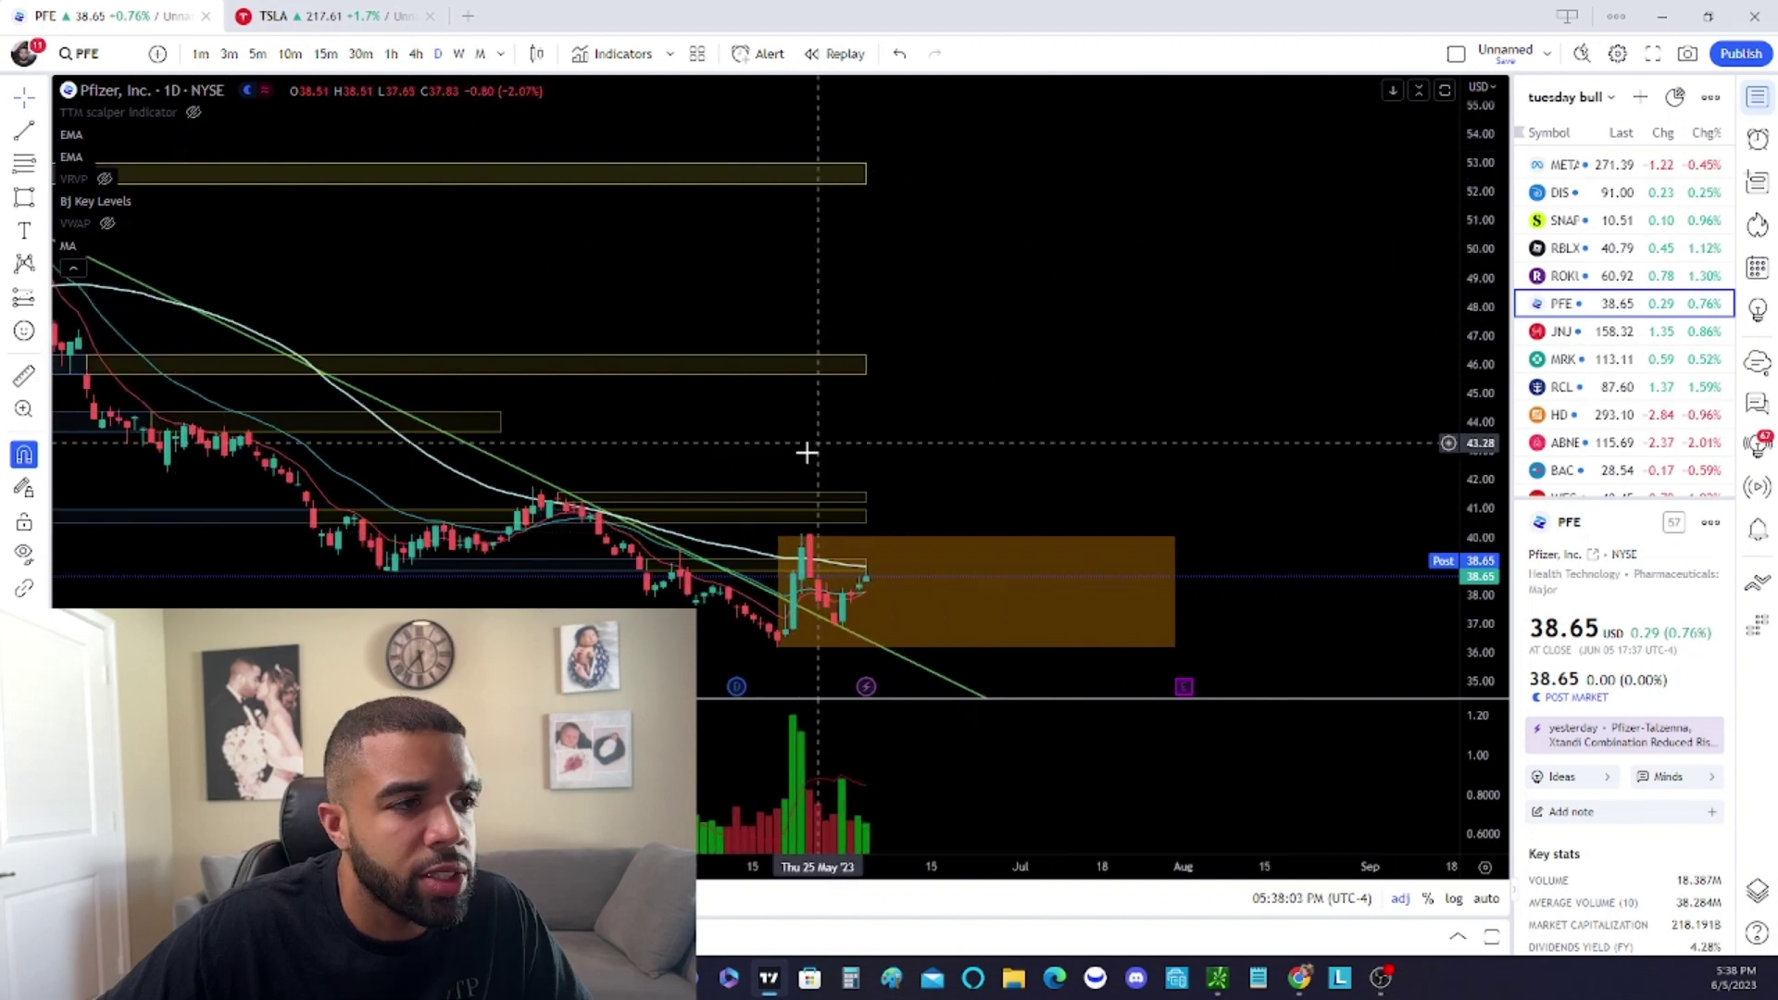
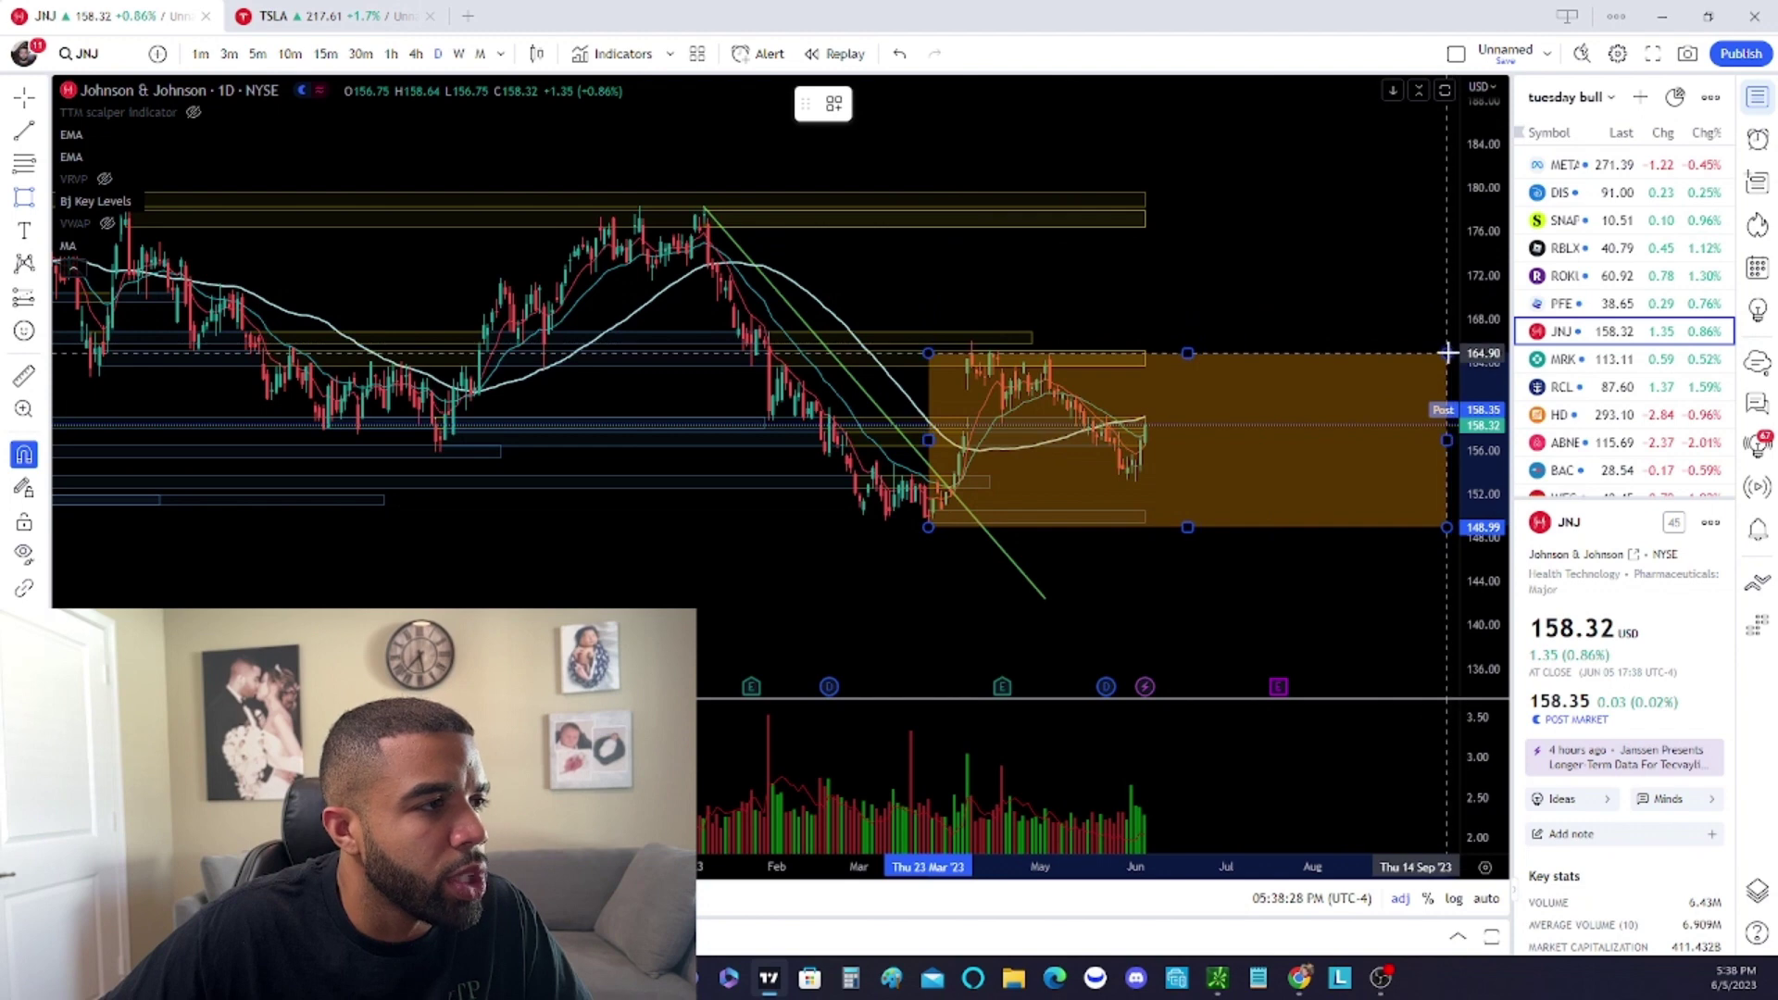
# Finish the orange rectangle marking JNJ's daily range from 148.99 on 23 March to 164.90 on 14 September 2023
pyautogui.rightClick(1450, 354)
pyautogui.click(1127, 579)
pyautogui.click(1130, 508)
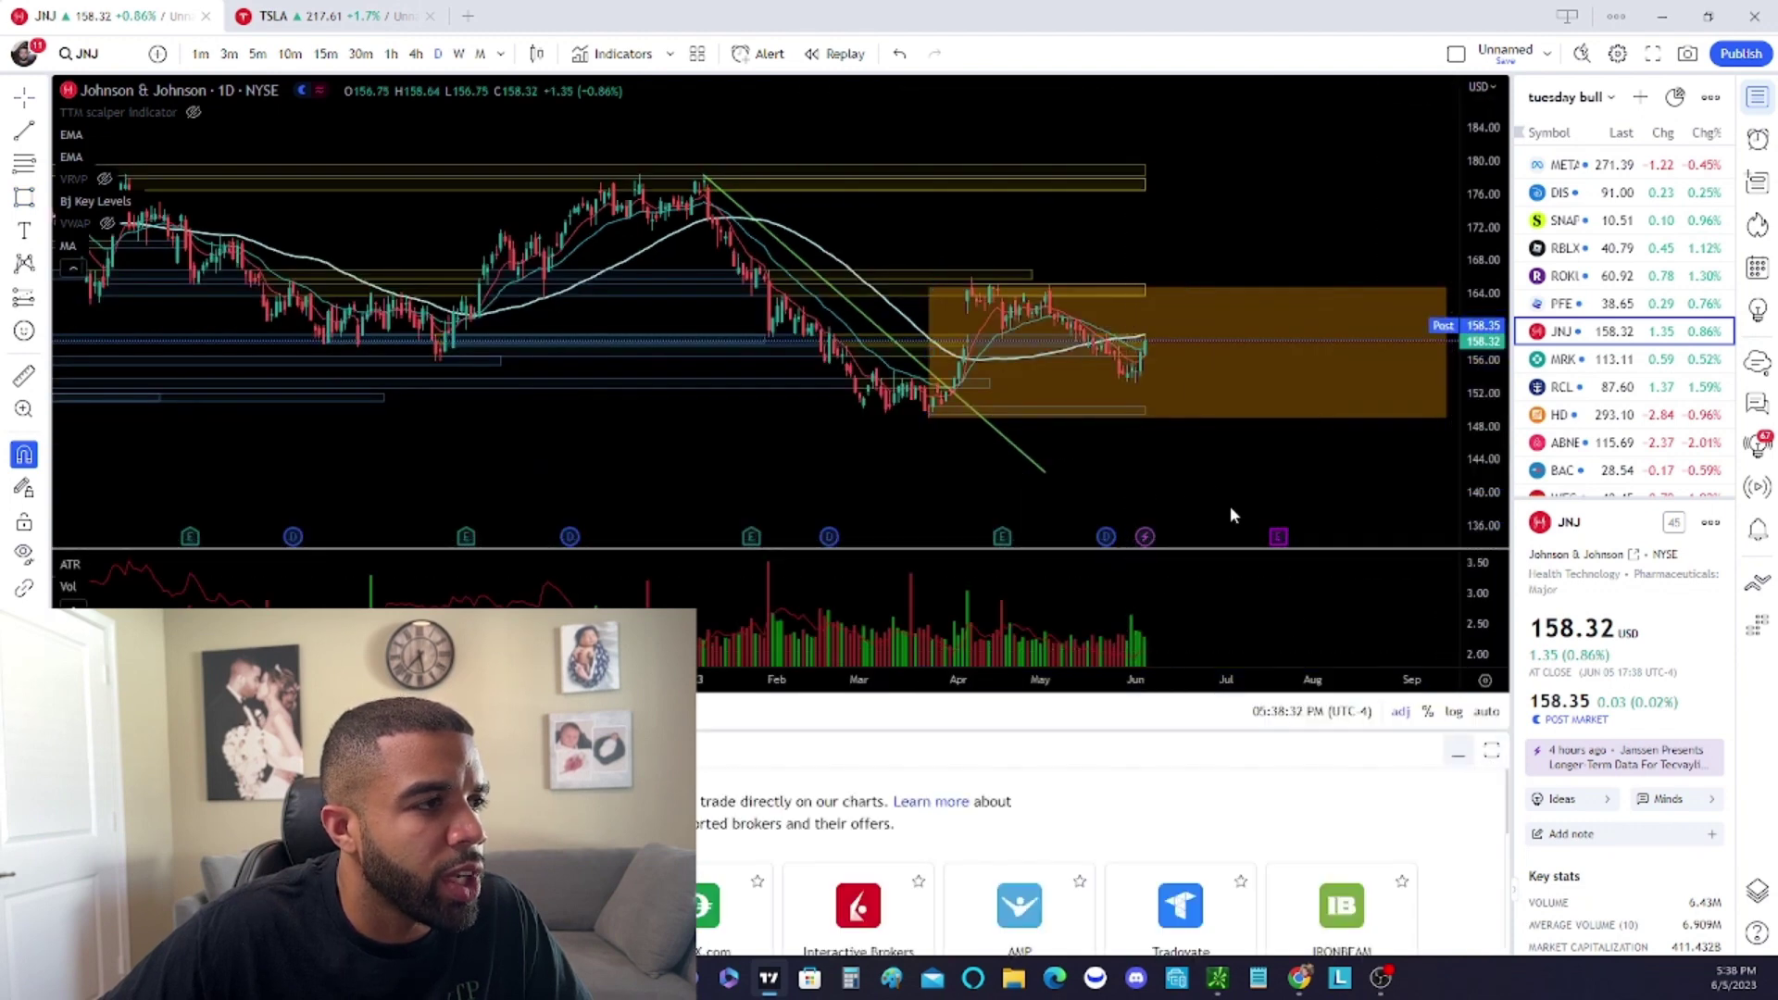
pyautogui.click(1460, 757)
pyautogui.click(1445, 714)
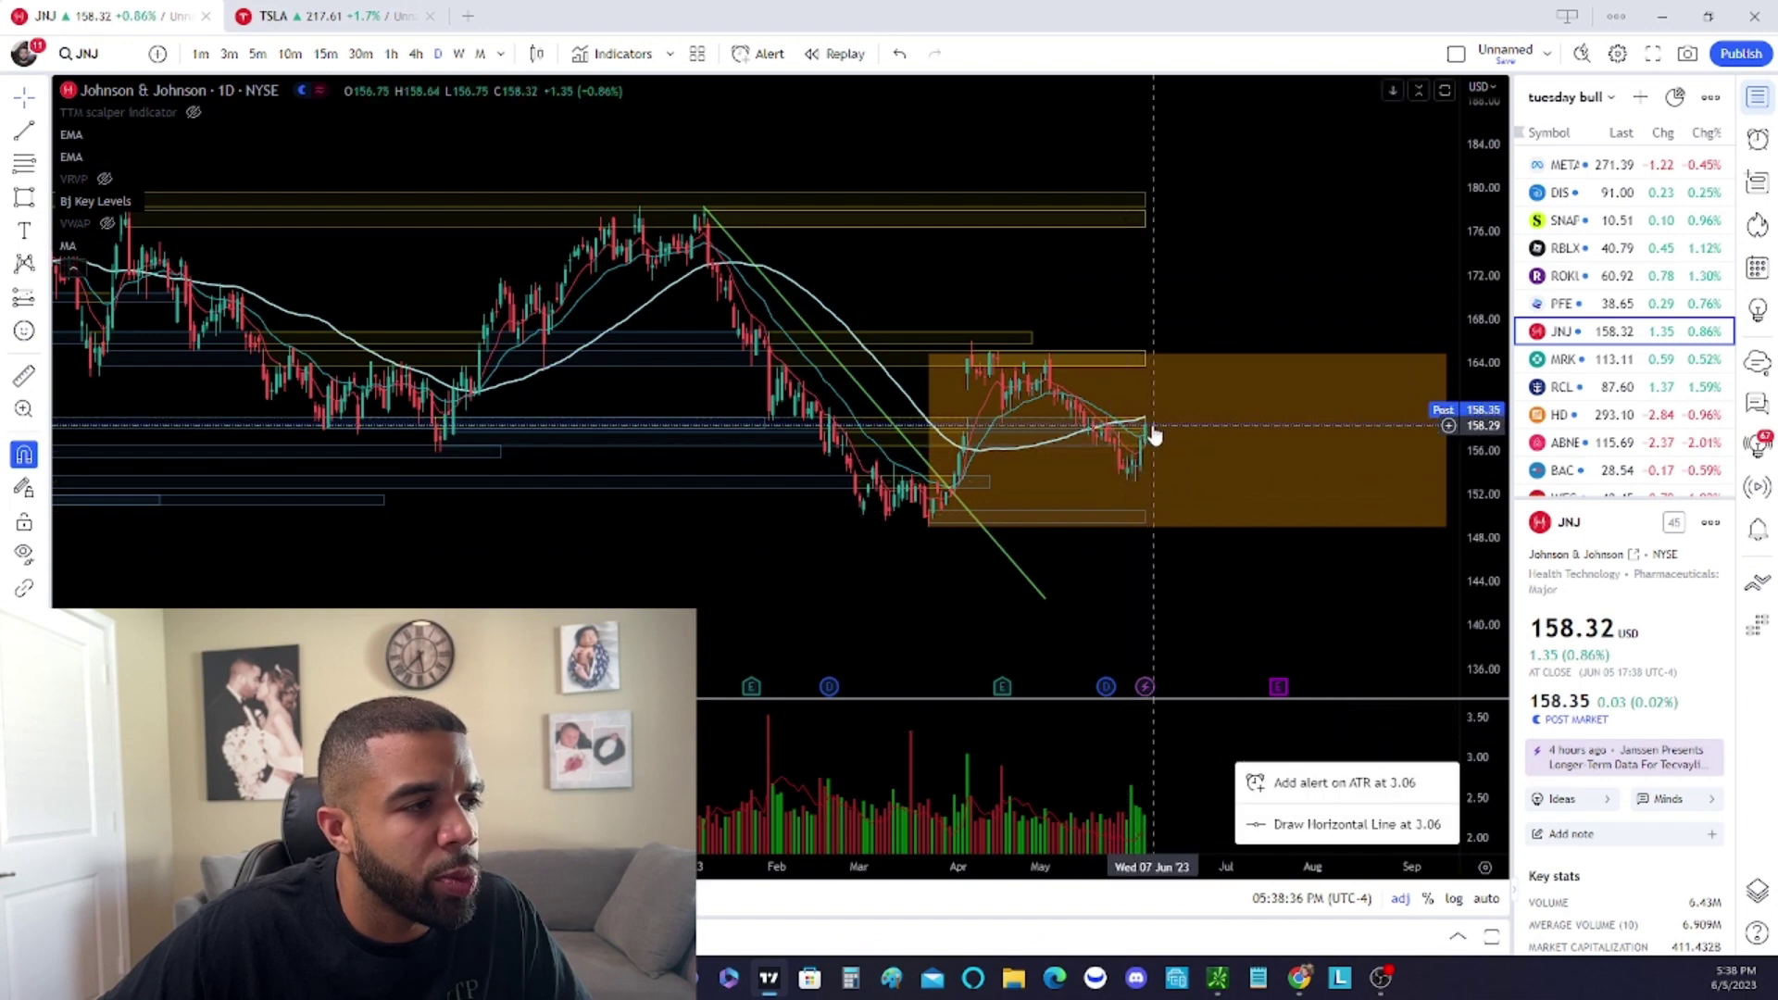
# Examine JNJ's daily candles inside the orange range around the EMAs and the white moving average
pyautogui.scroll(3, 1153, 435)
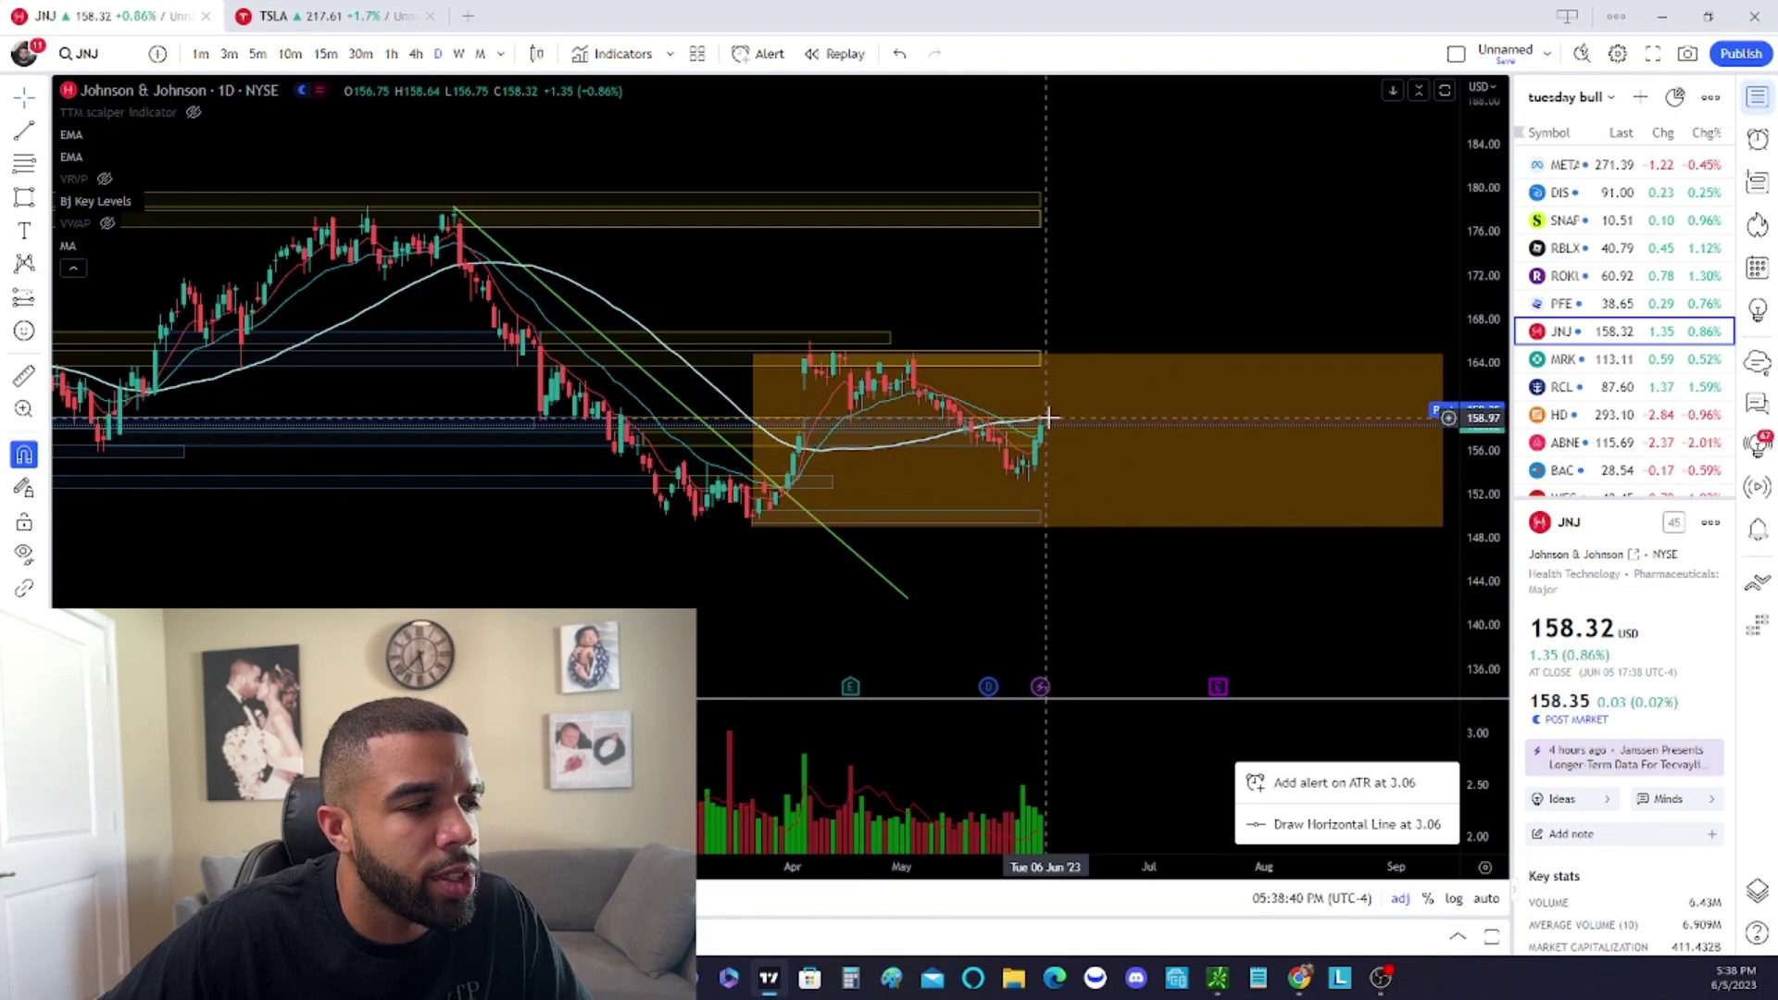
pyautogui.scroll(2, 1019, 415)
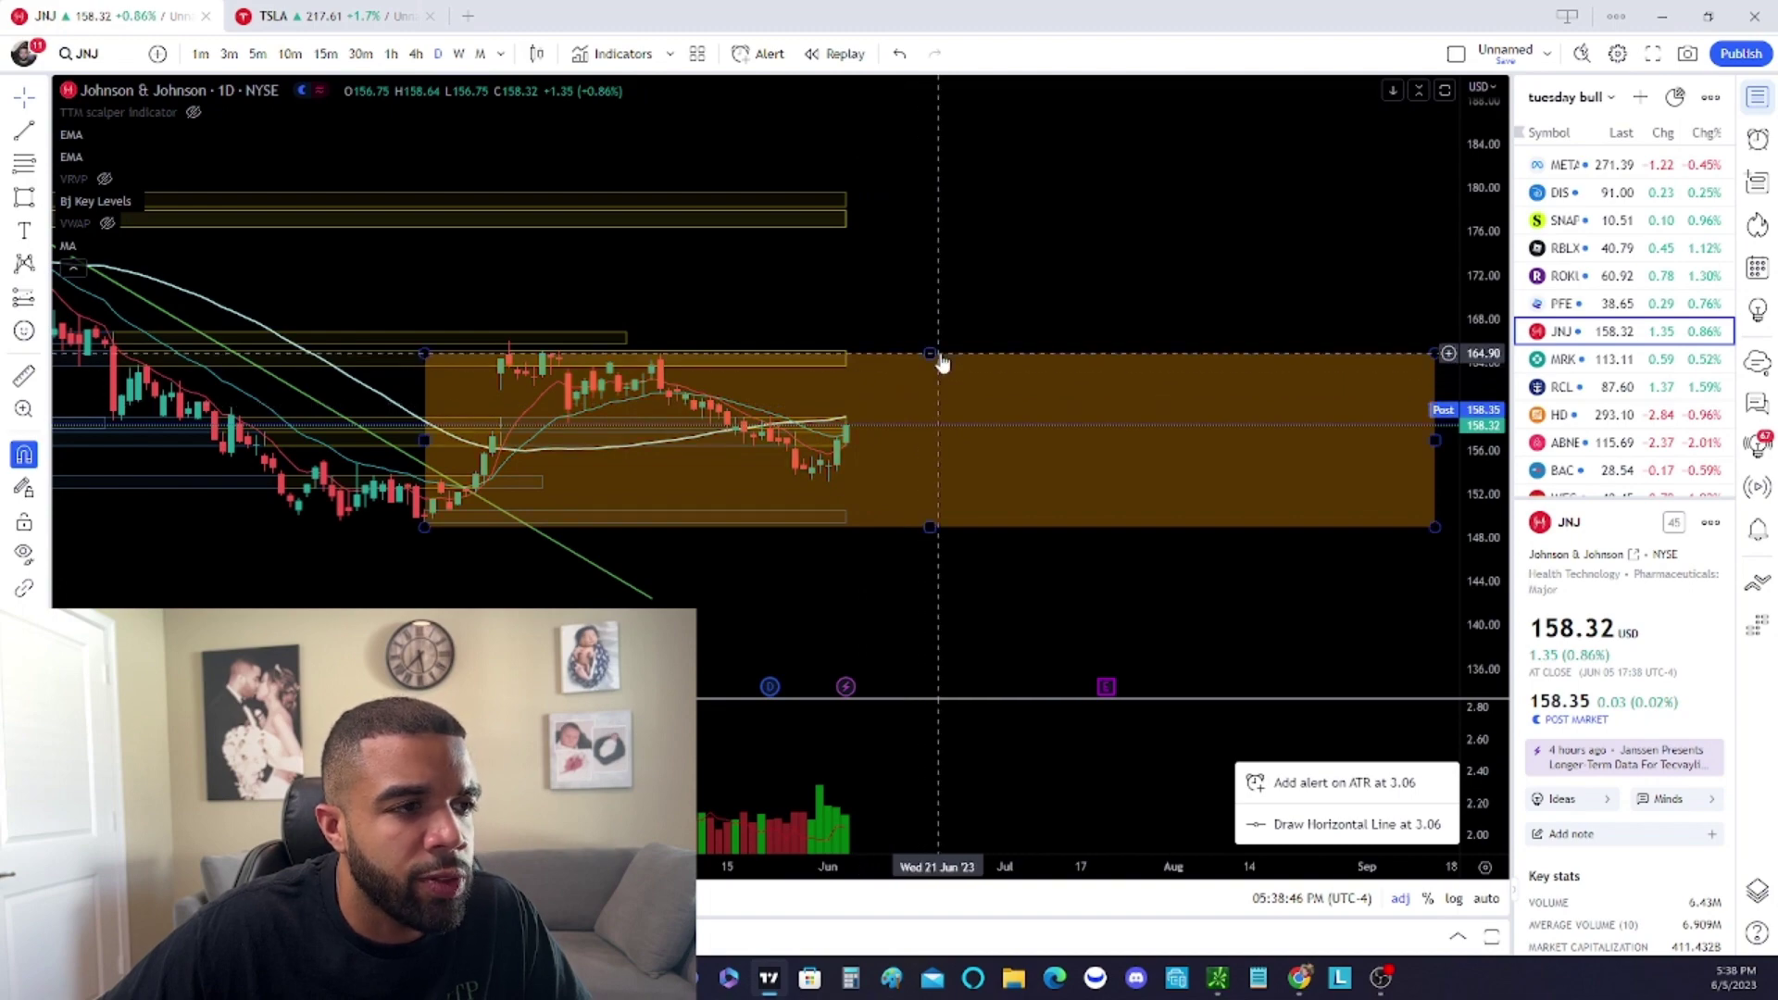
pyautogui.scroll(-5, 942, 363)
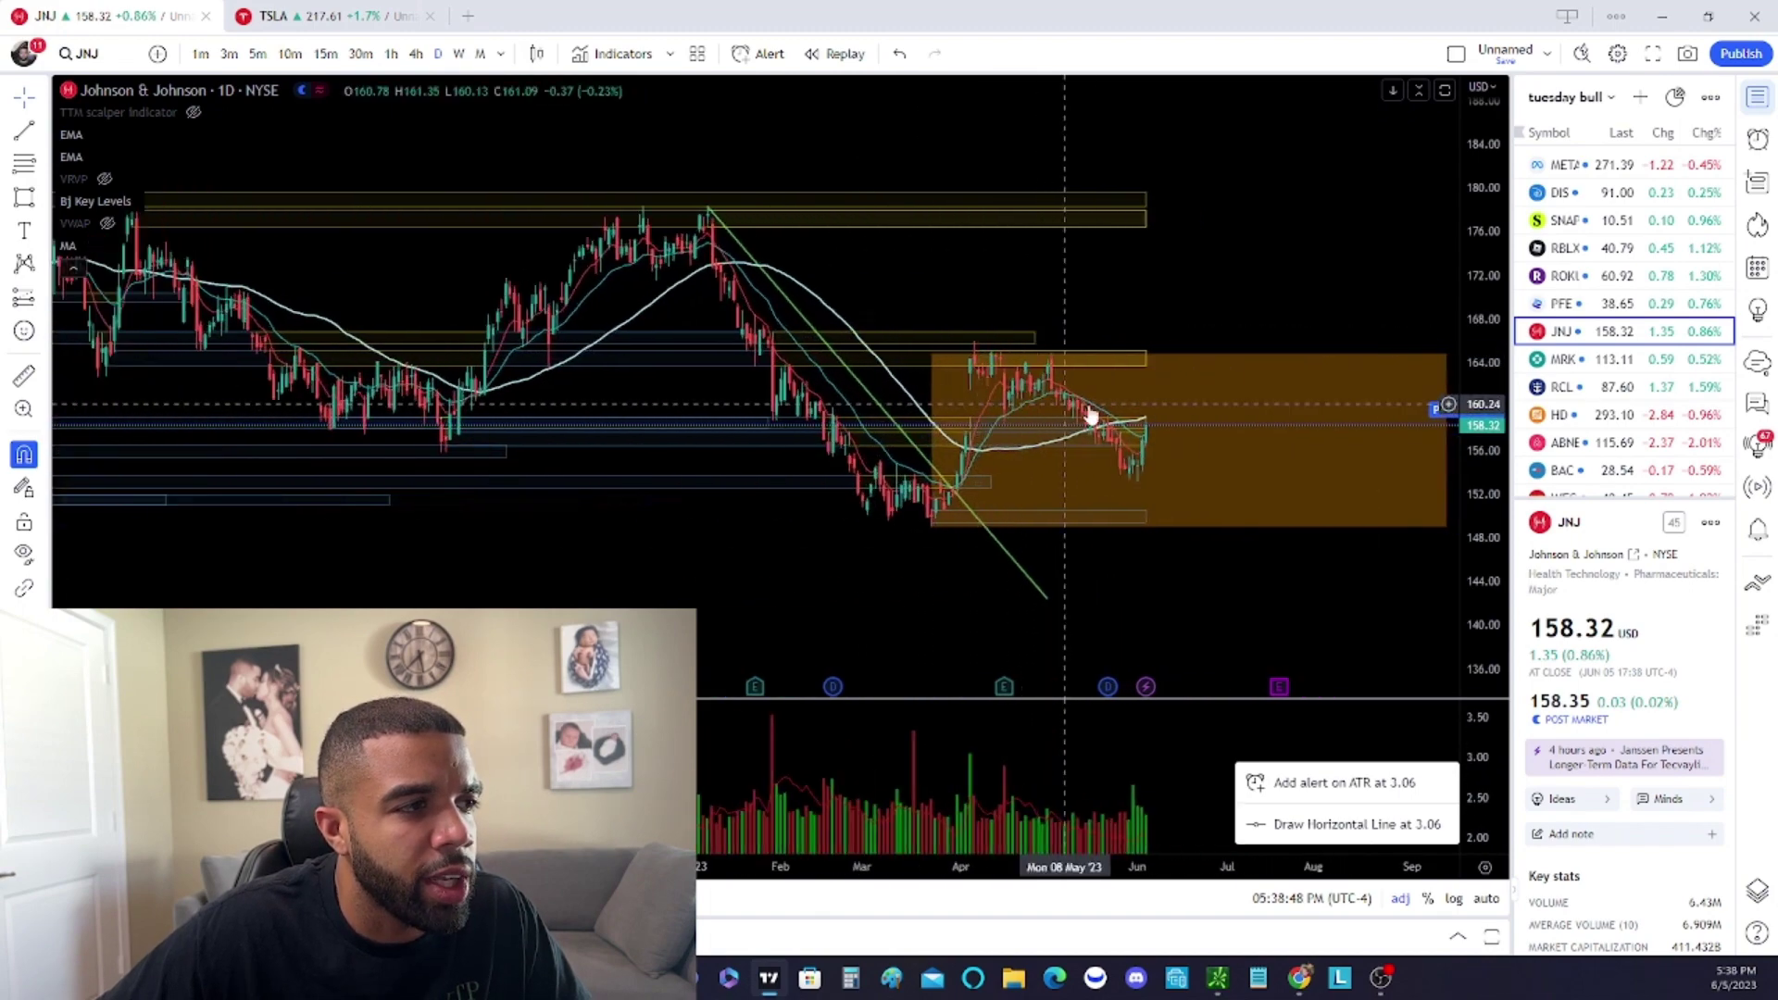
pyautogui.scroll(5, 924, 472)
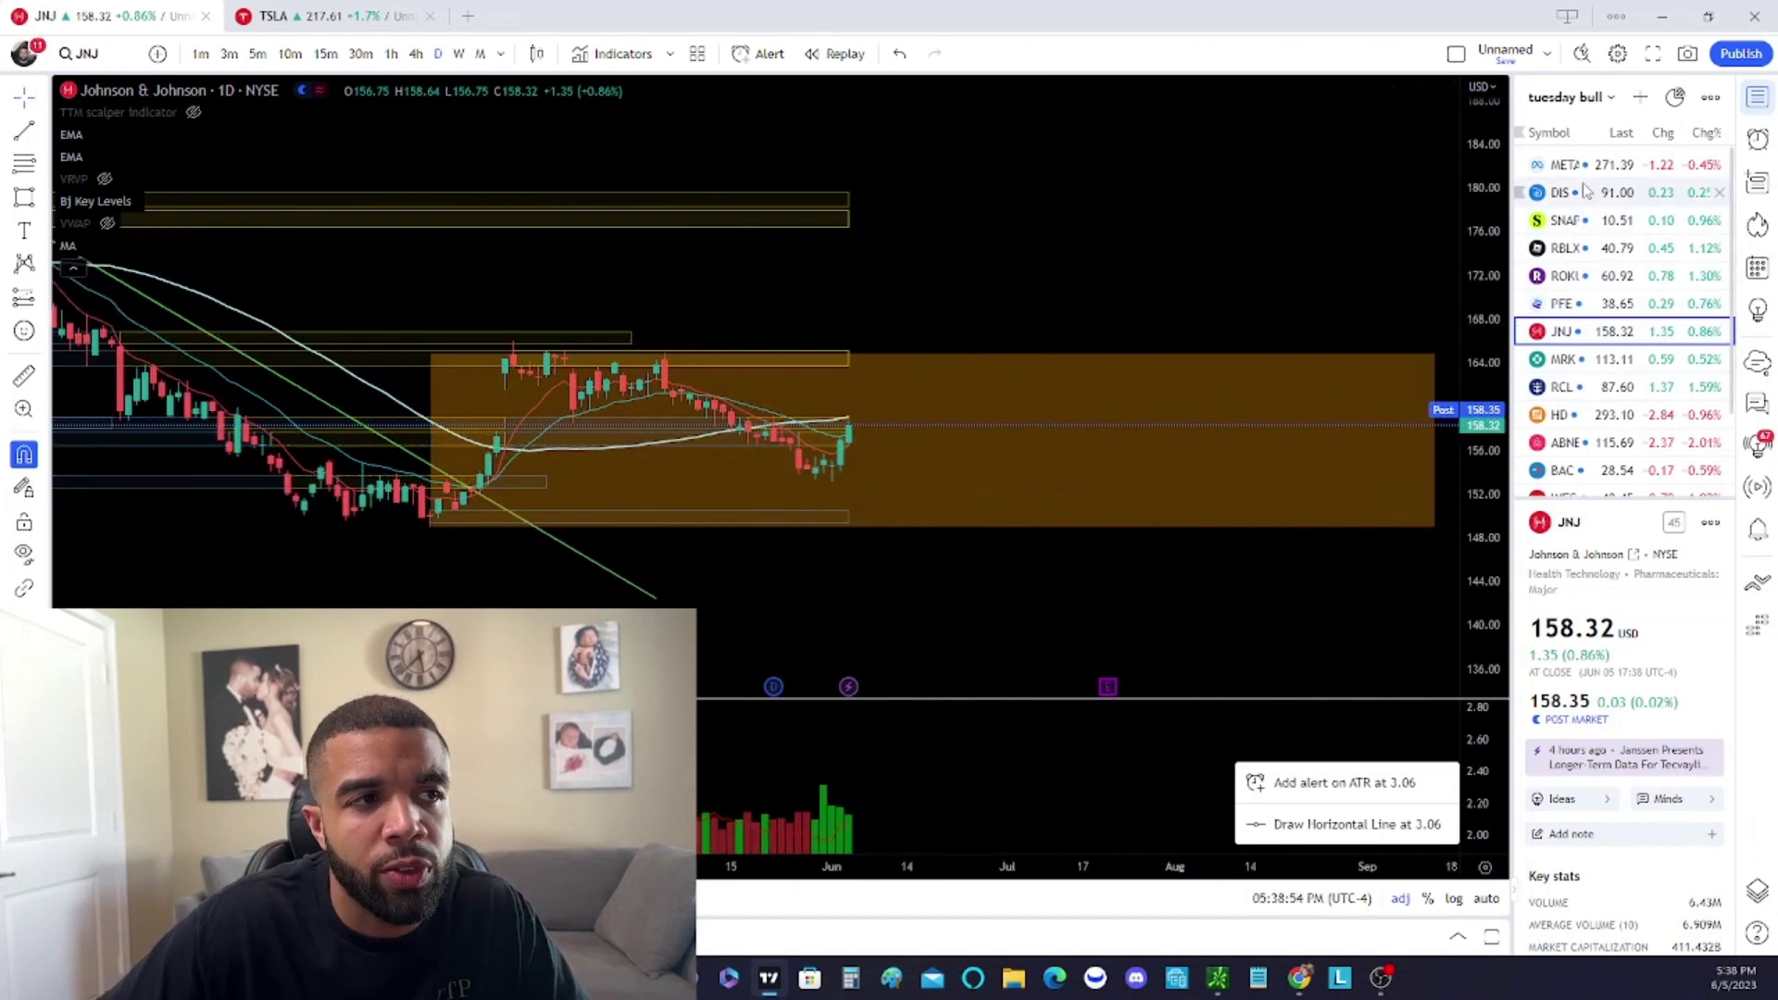
# Open MRK's daily chart, fit its recent candles and key levels in view, and review price around the EMAs and white moving average
pyautogui.click(1598, 363)
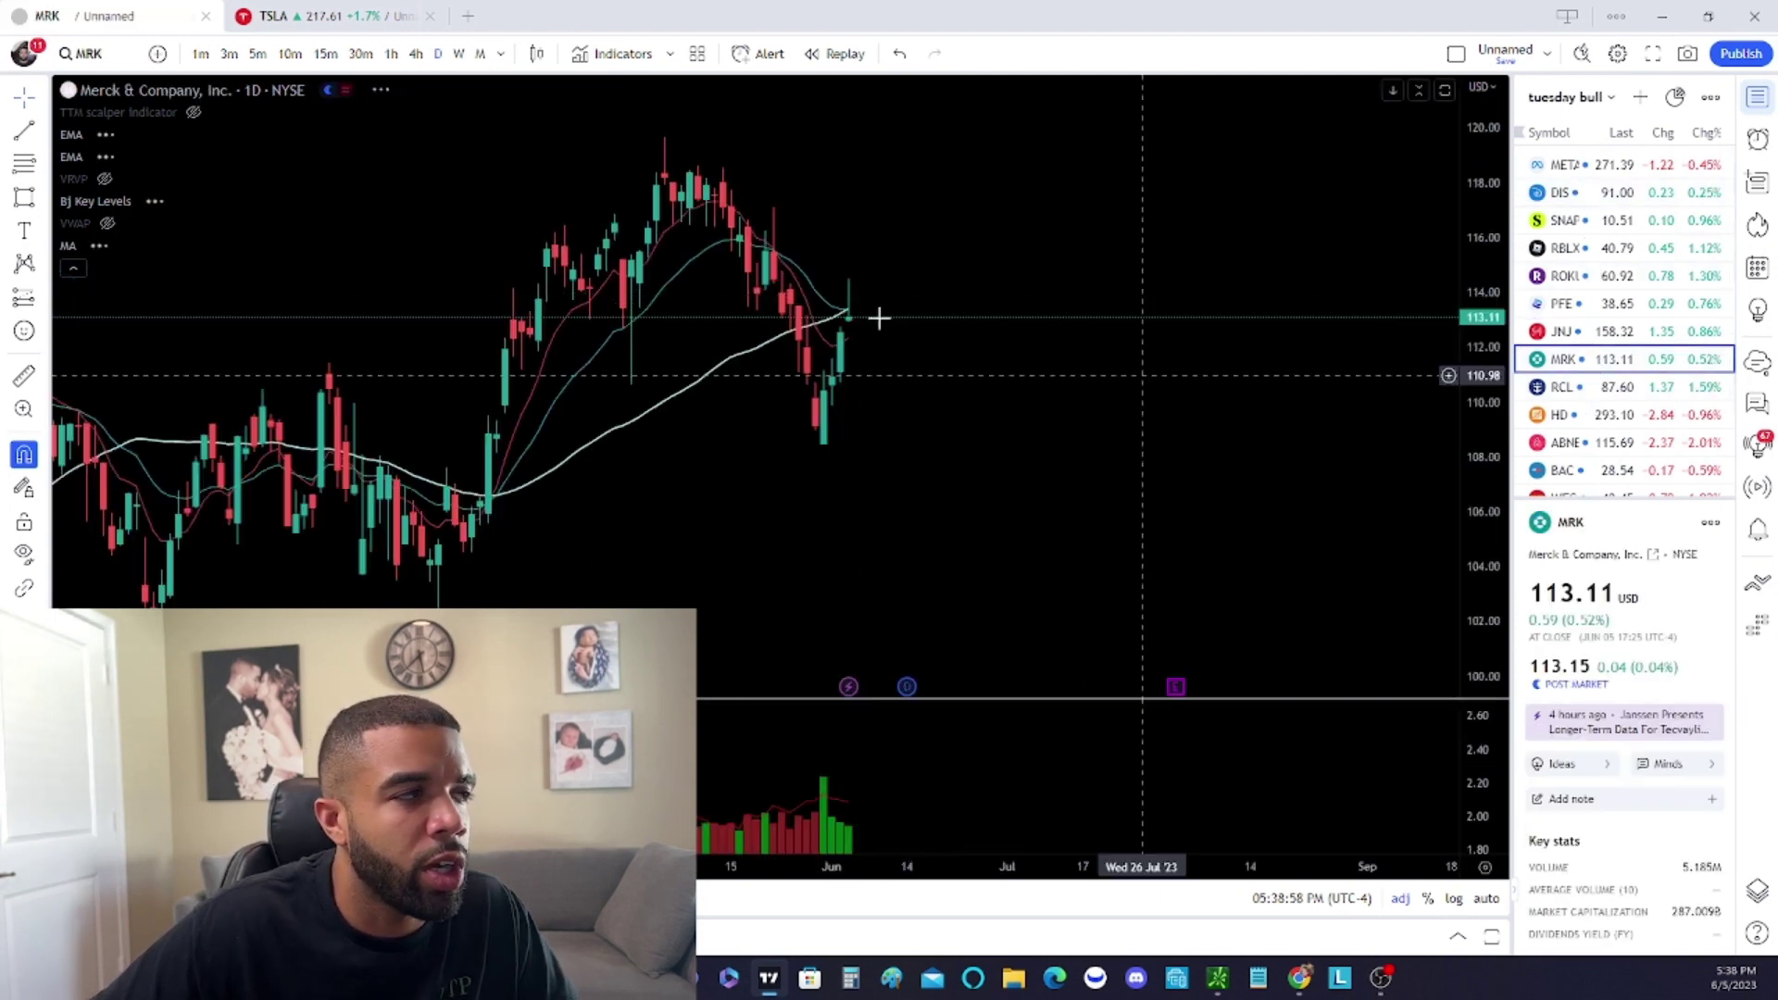
pyautogui.moveTo(1477, 175); pyautogui.dragTo(1480, 444)
pyautogui.moveTo(1144, 384); pyautogui.dragTo(1386, 394)
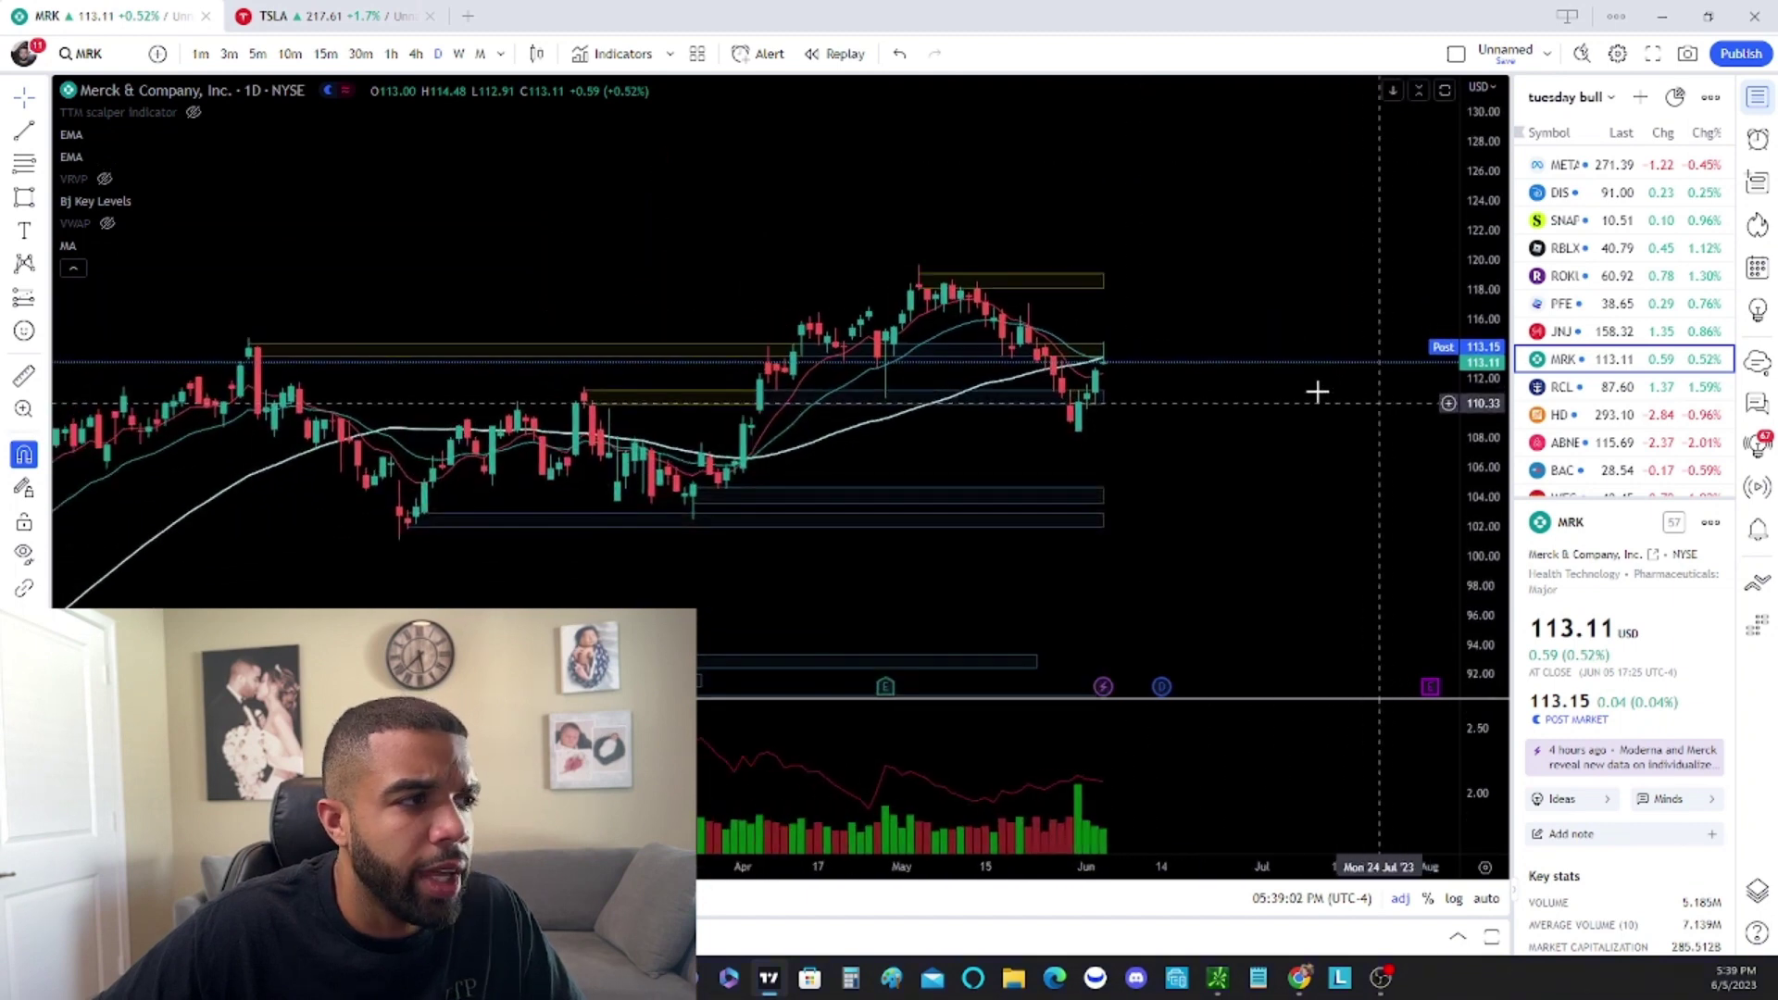
pyautogui.scroll(-3, 1108, 370)
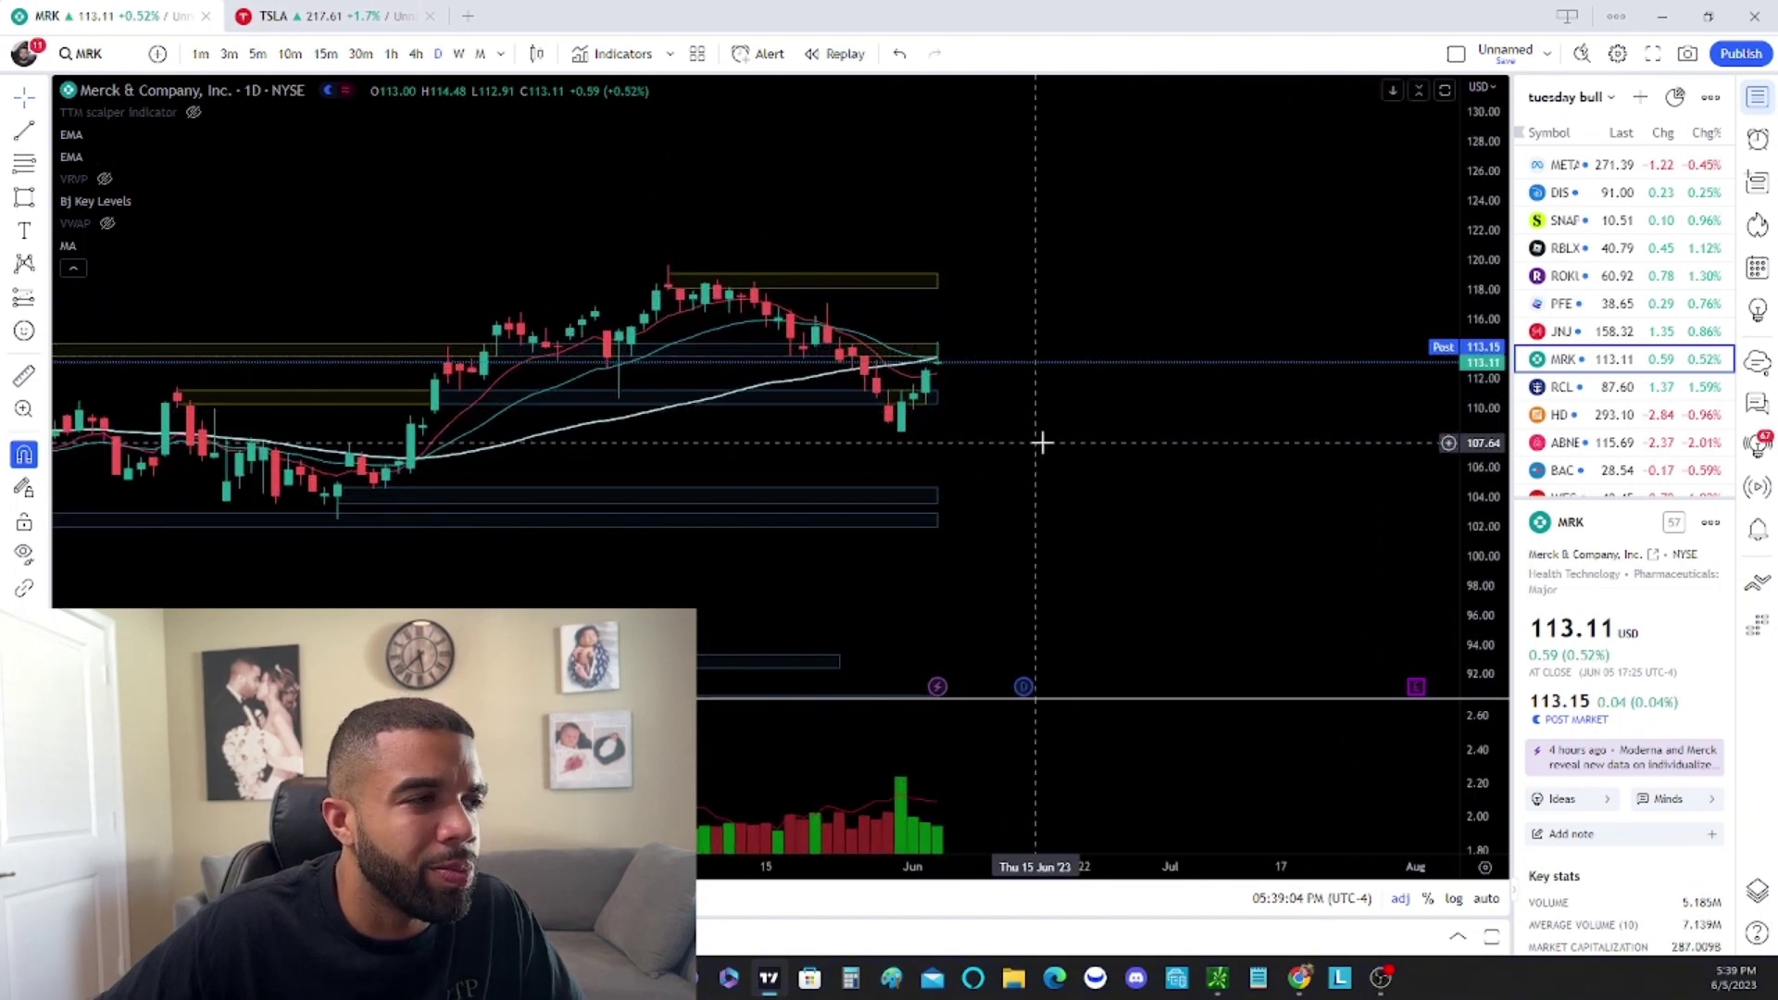
pyautogui.scroll(5, 1036, 445)
pyautogui.doubleClick(1482, 479)
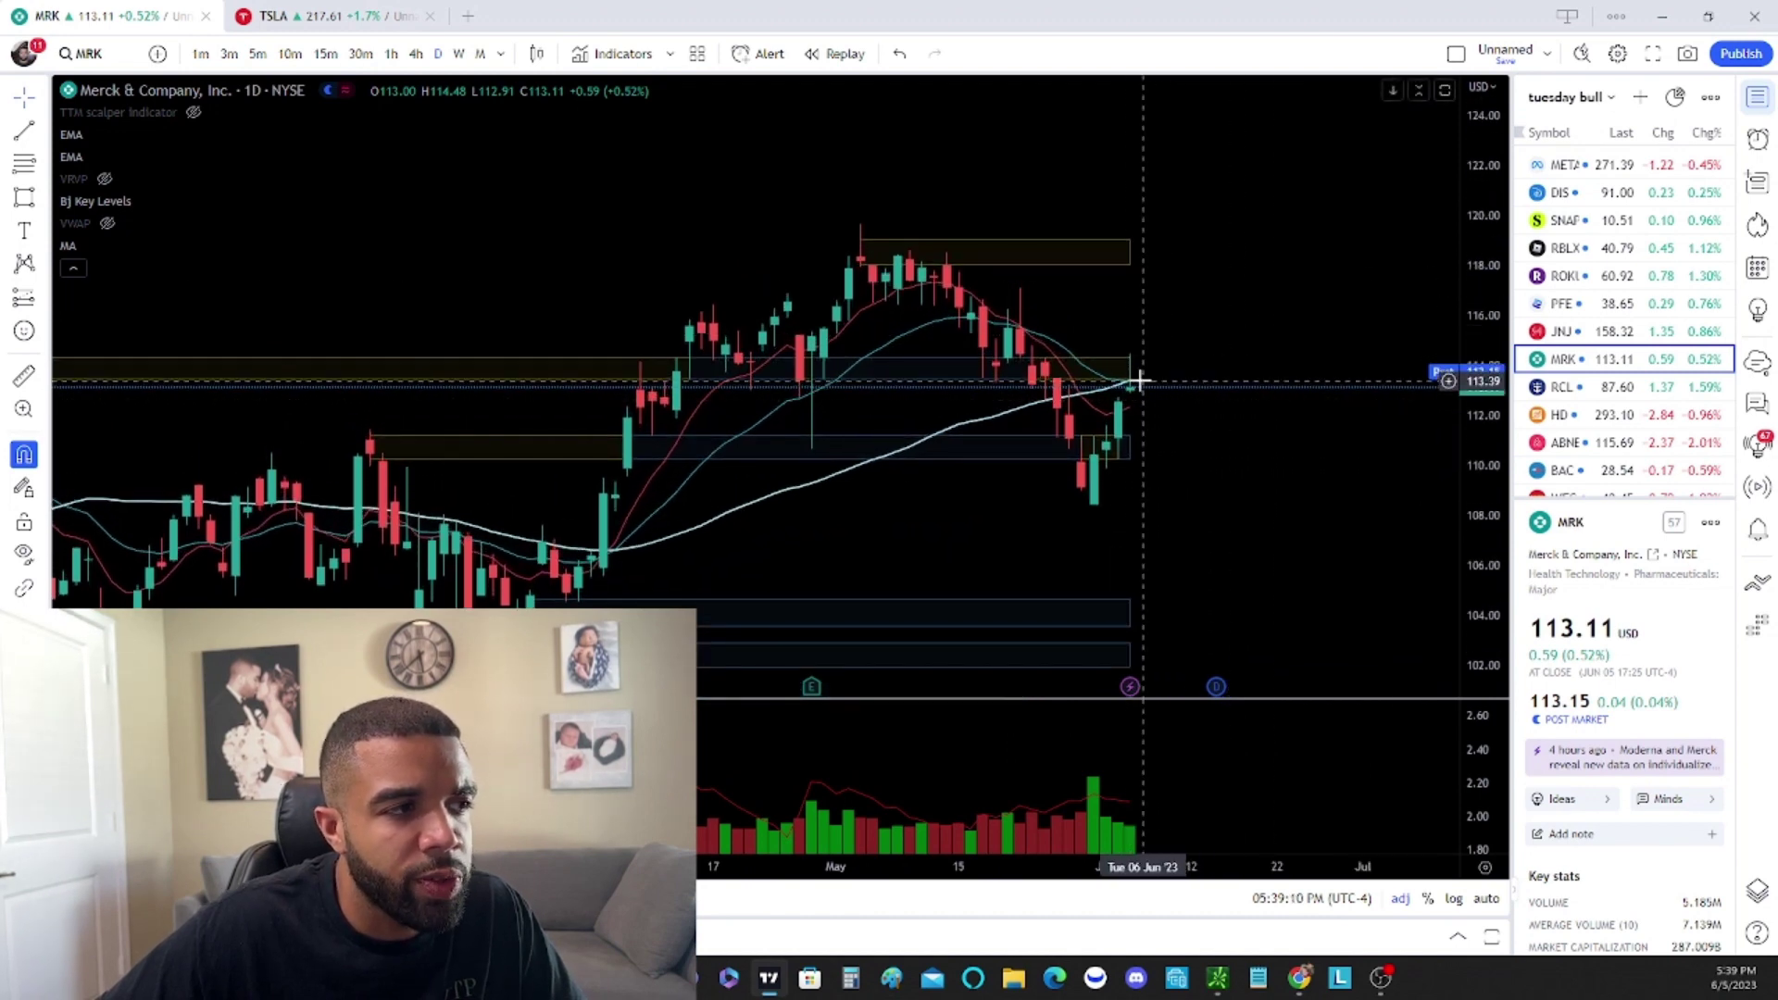
pyautogui.scroll(1, 1145, 393)
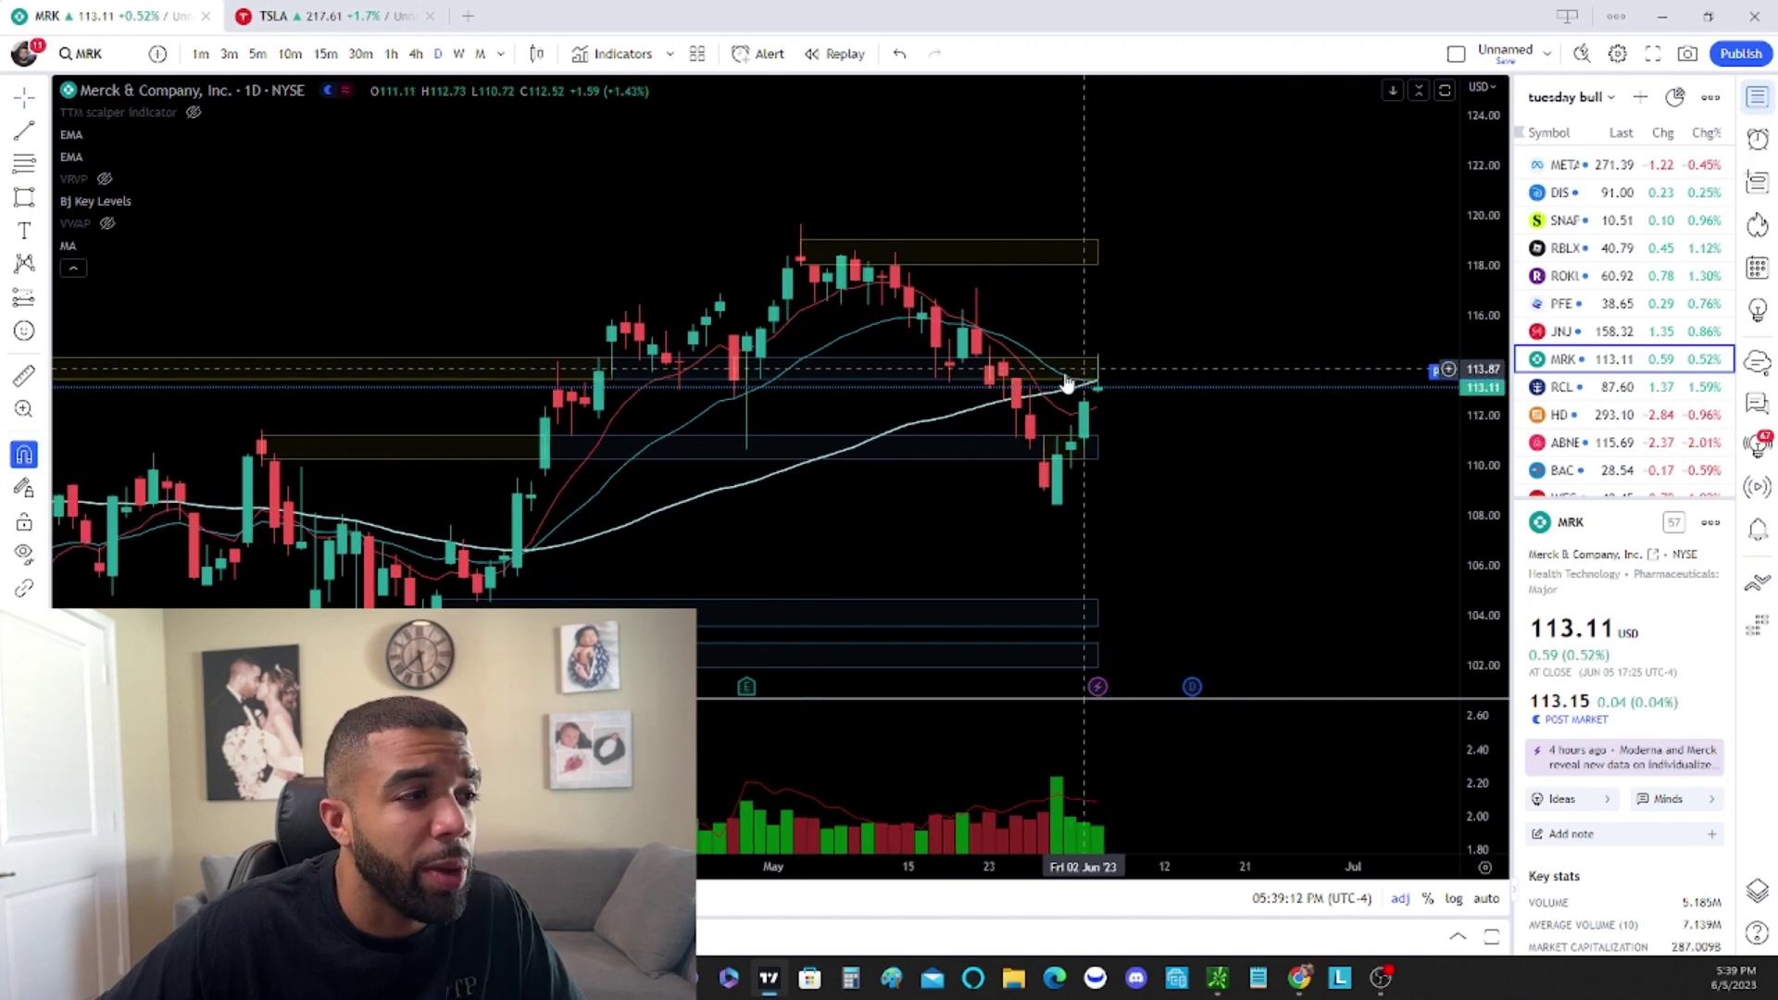
pyautogui.scroll(-1, 822, 250)
pyautogui.scroll(-1, 1019, 333)
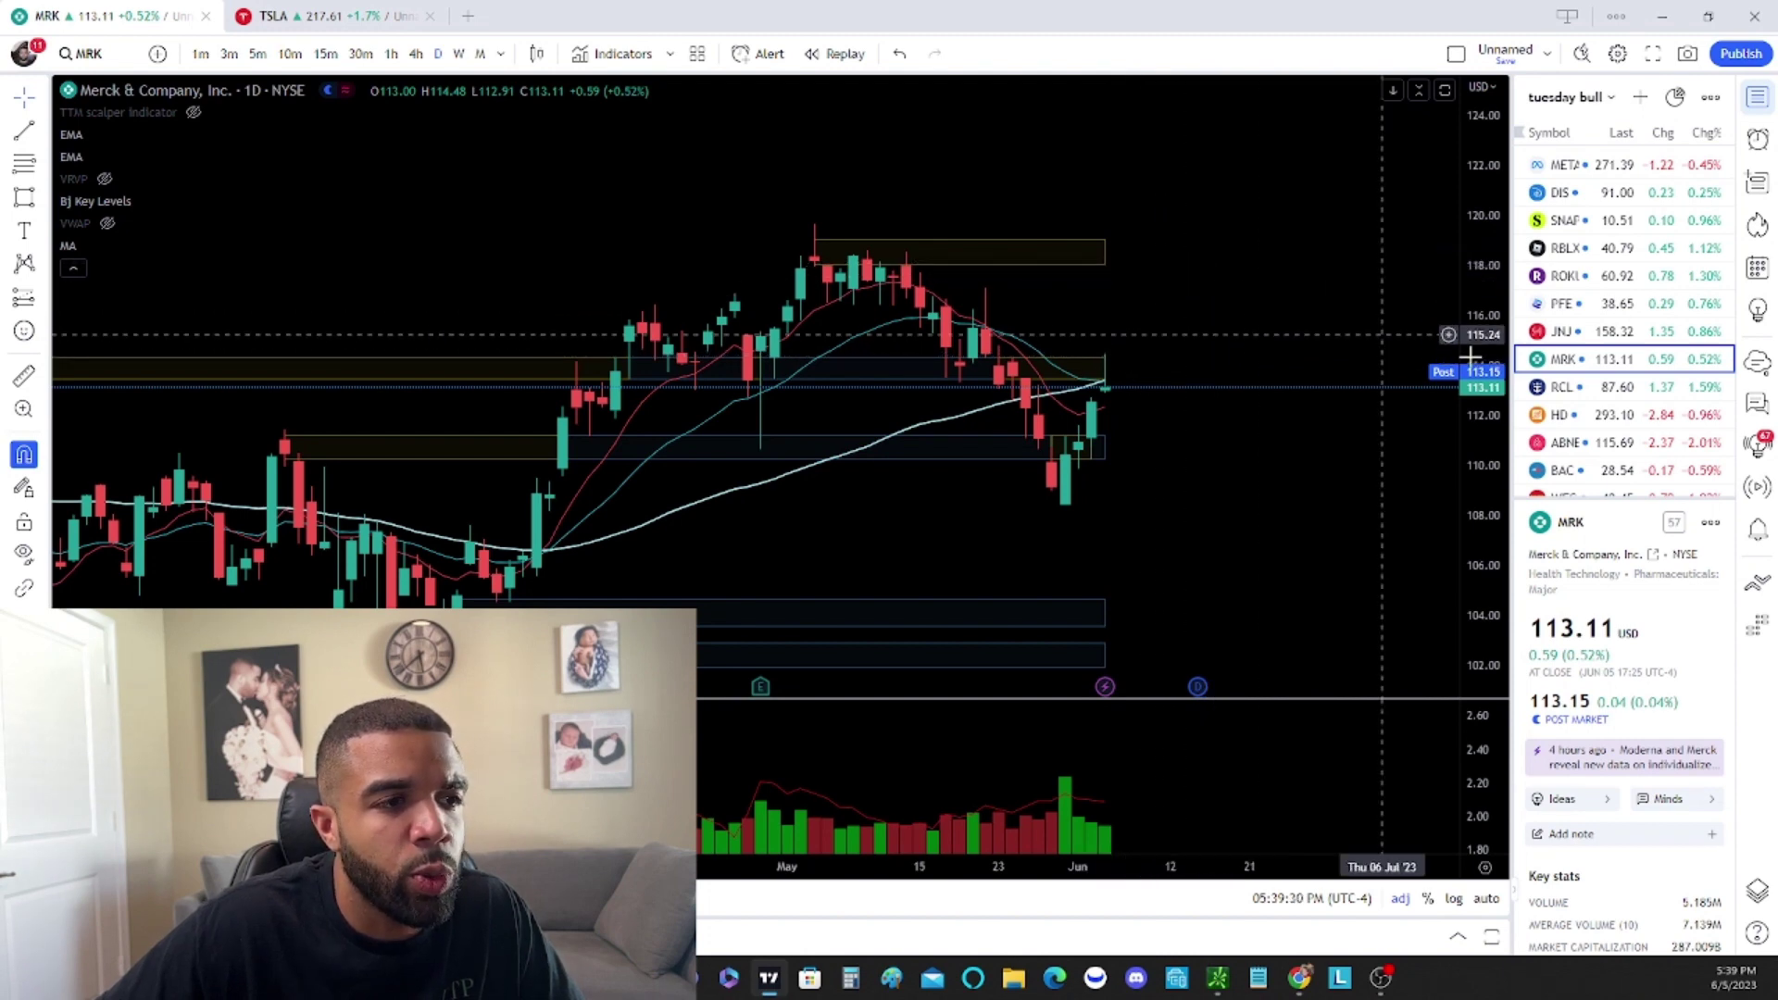
# Open RCL from the watchlist and bring its older daily highs, red channels and overhead key levels into view
pyautogui.scroll(-1, 1616, 389)
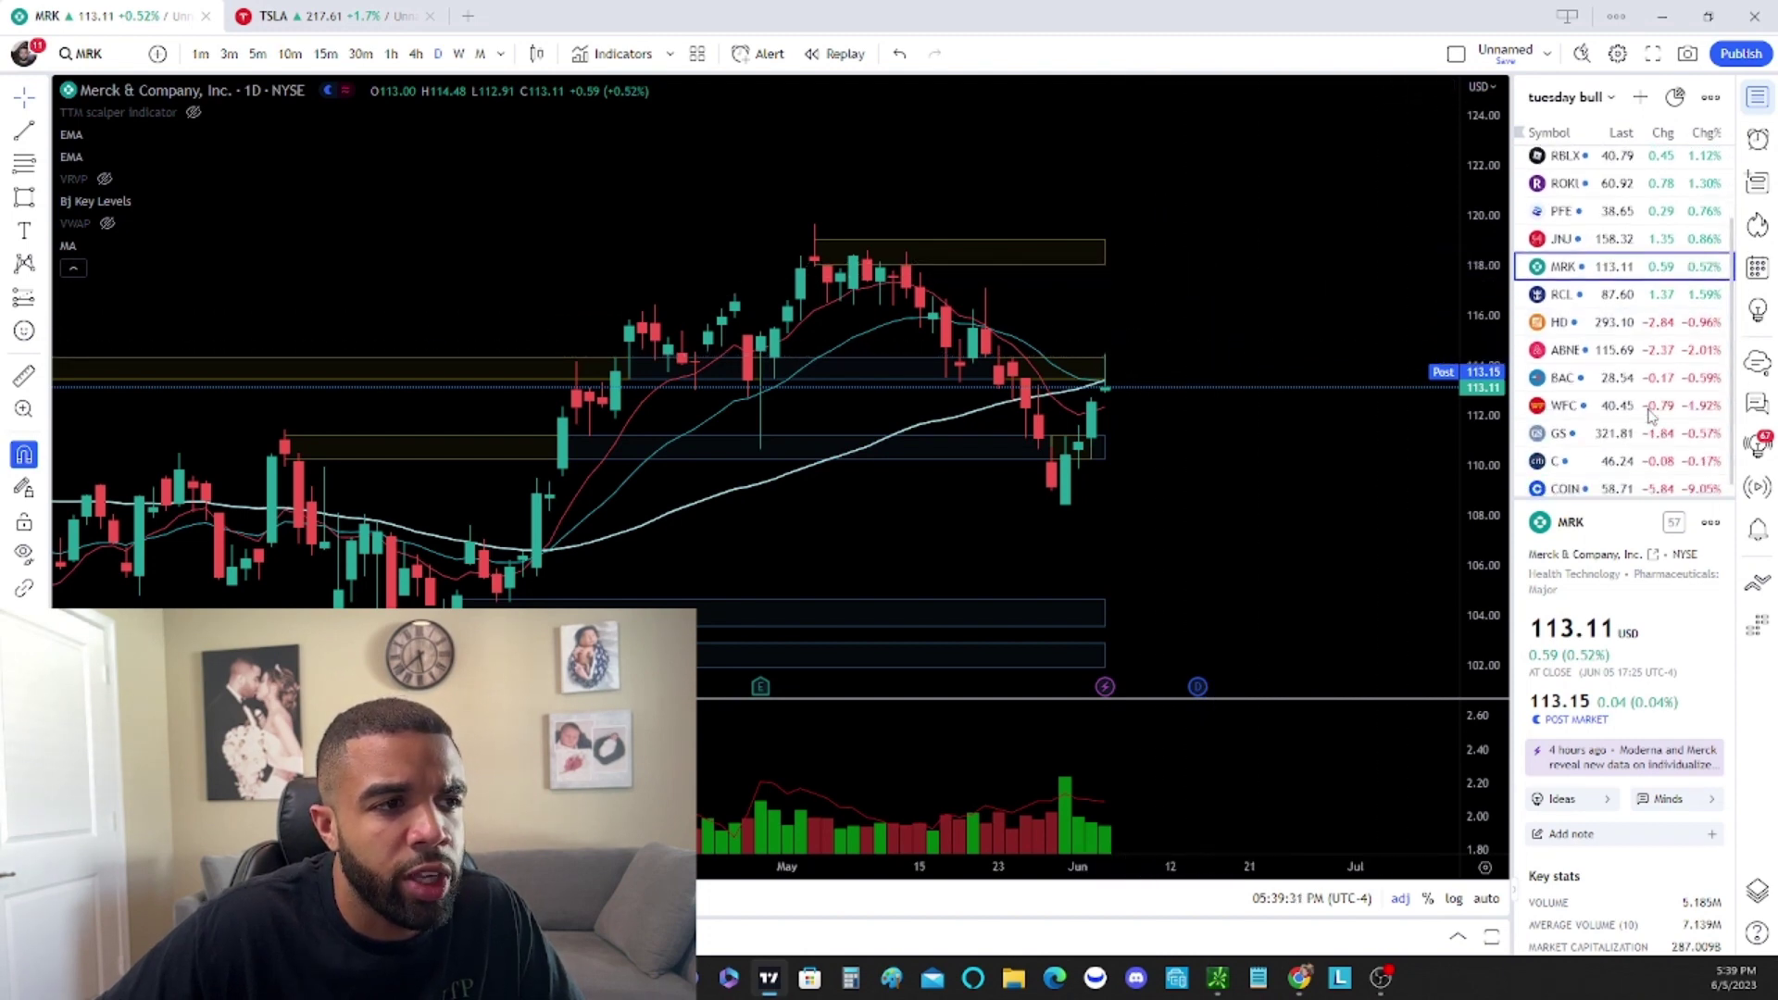
pyautogui.click(1627, 295)
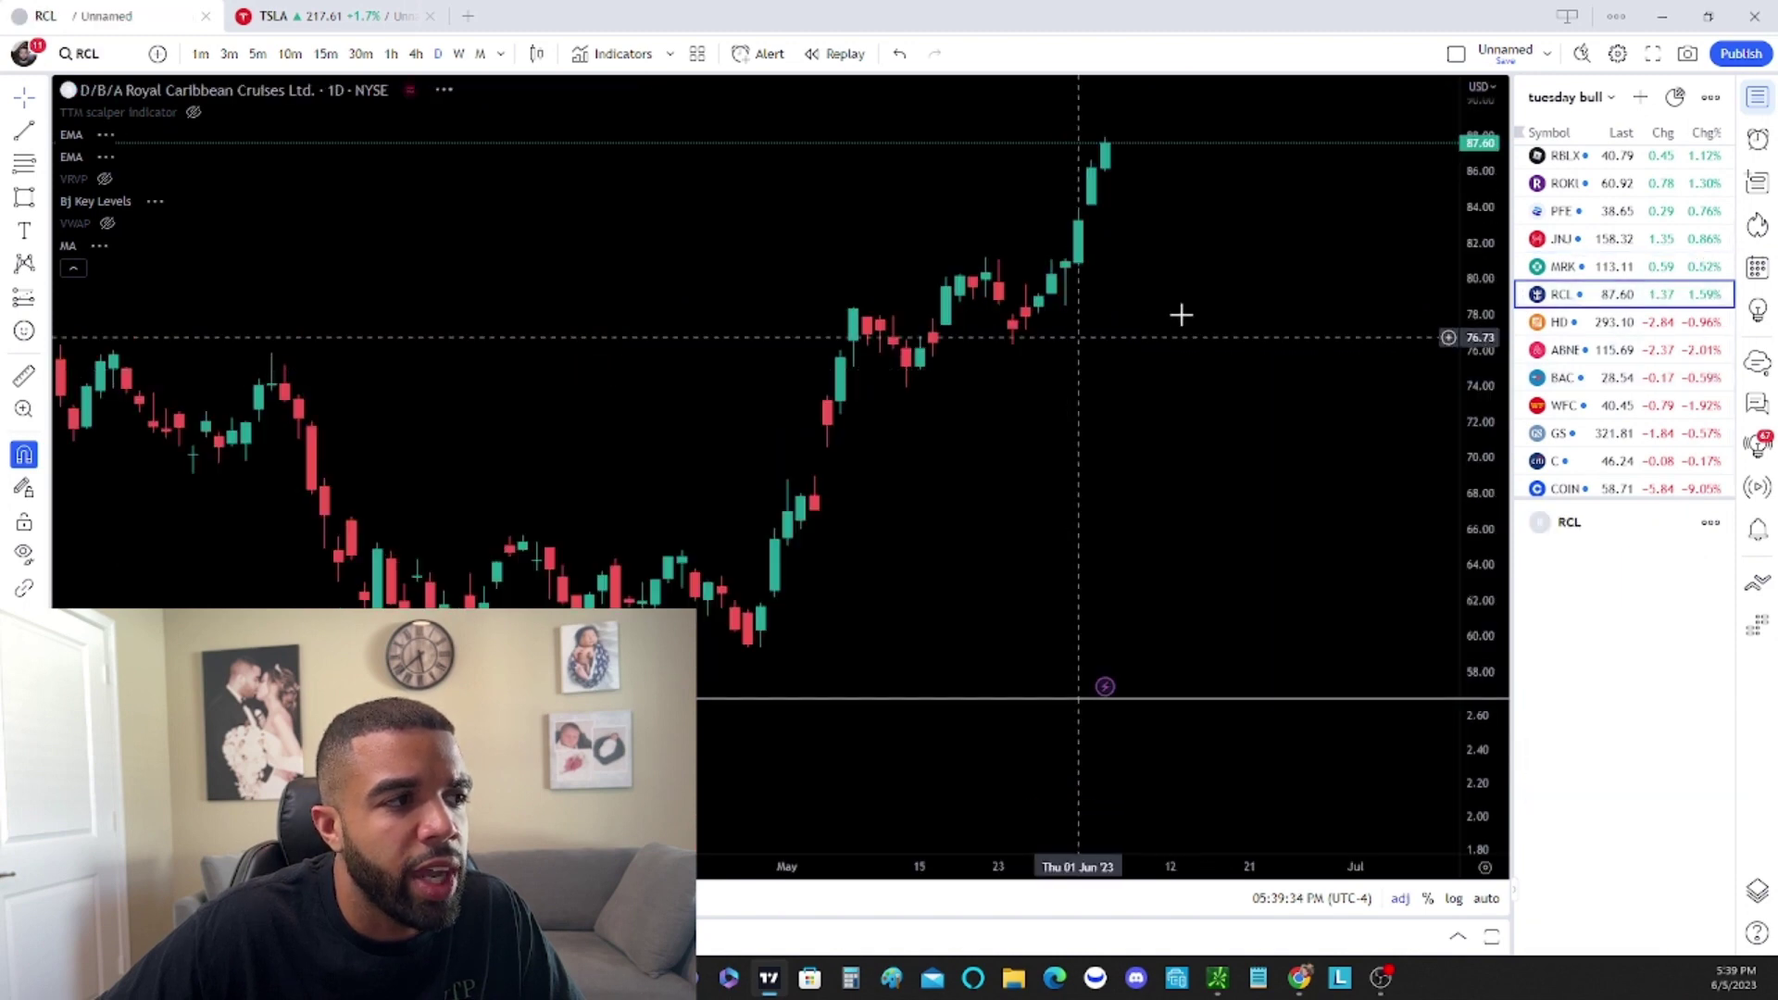
pyautogui.scroll(-3, 1188, 309)
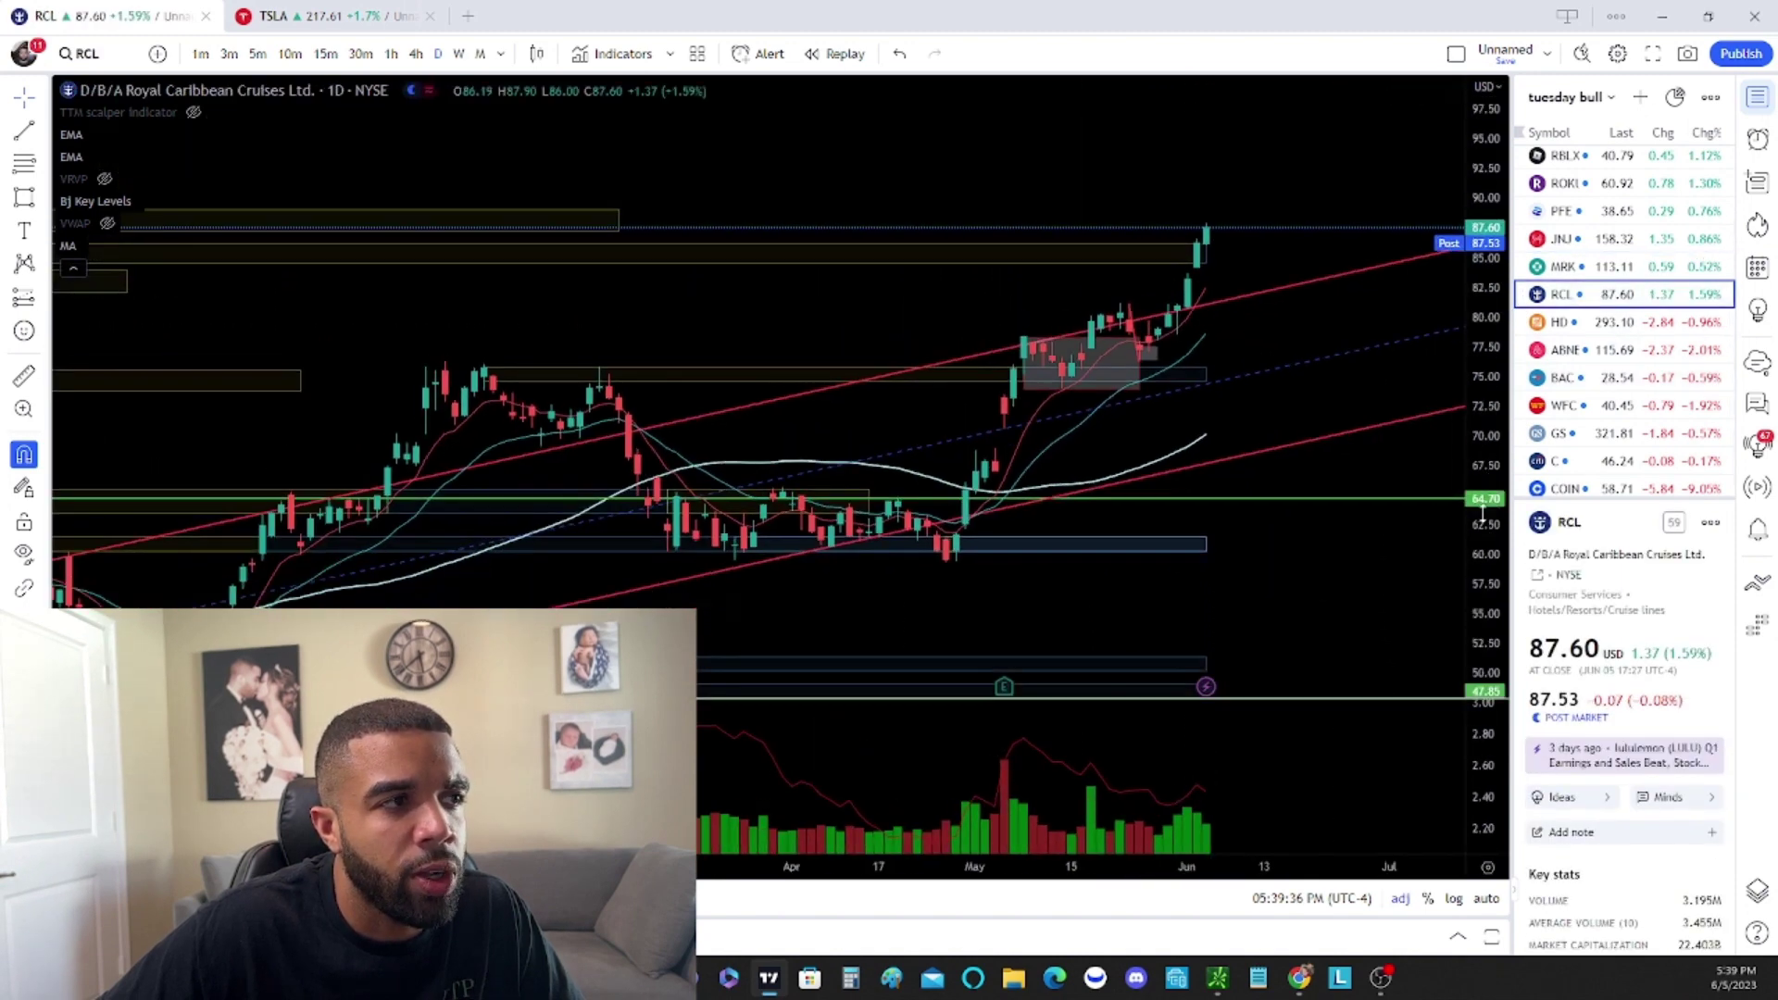
pyautogui.scroll(-2, 1258, 391)
pyautogui.scroll(-3, 1146, 360)
pyautogui.scroll(-2, 1099, 269)
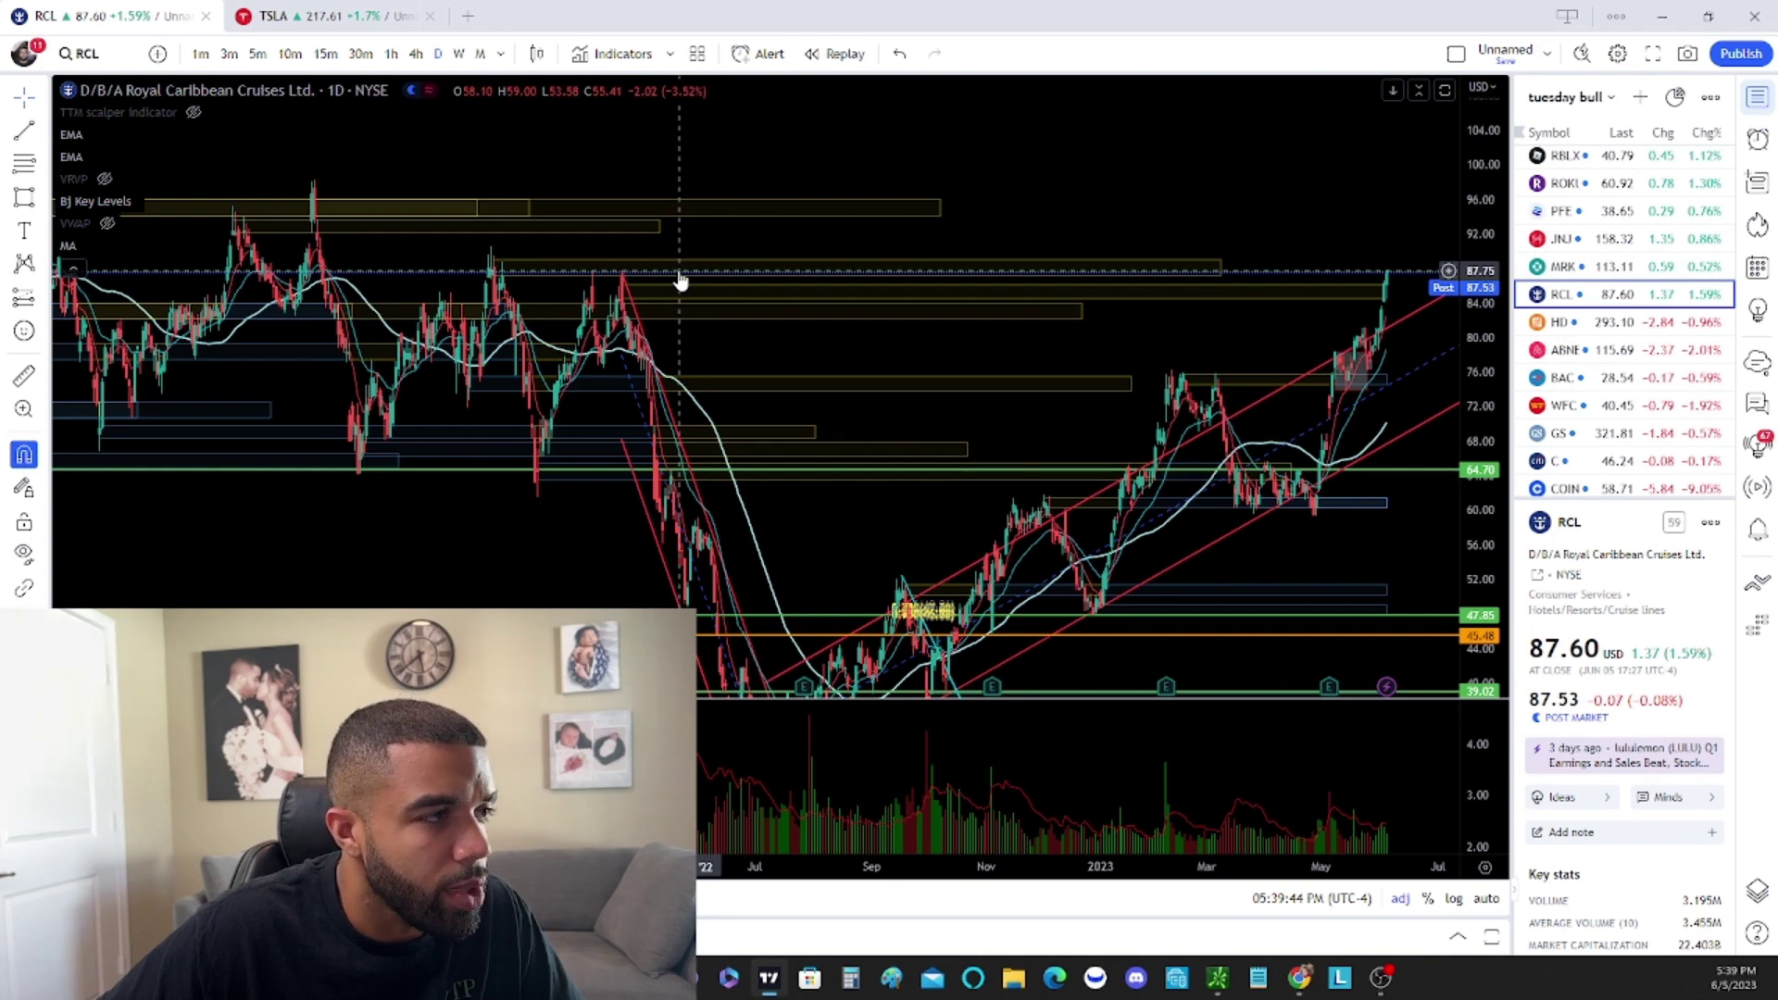
# Compare RCL's current daily price with its previous highs and the yellow key levels overhead
pyautogui.scroll(1, 681, 277)
pyautogui.scroll(-1, 680, 278)
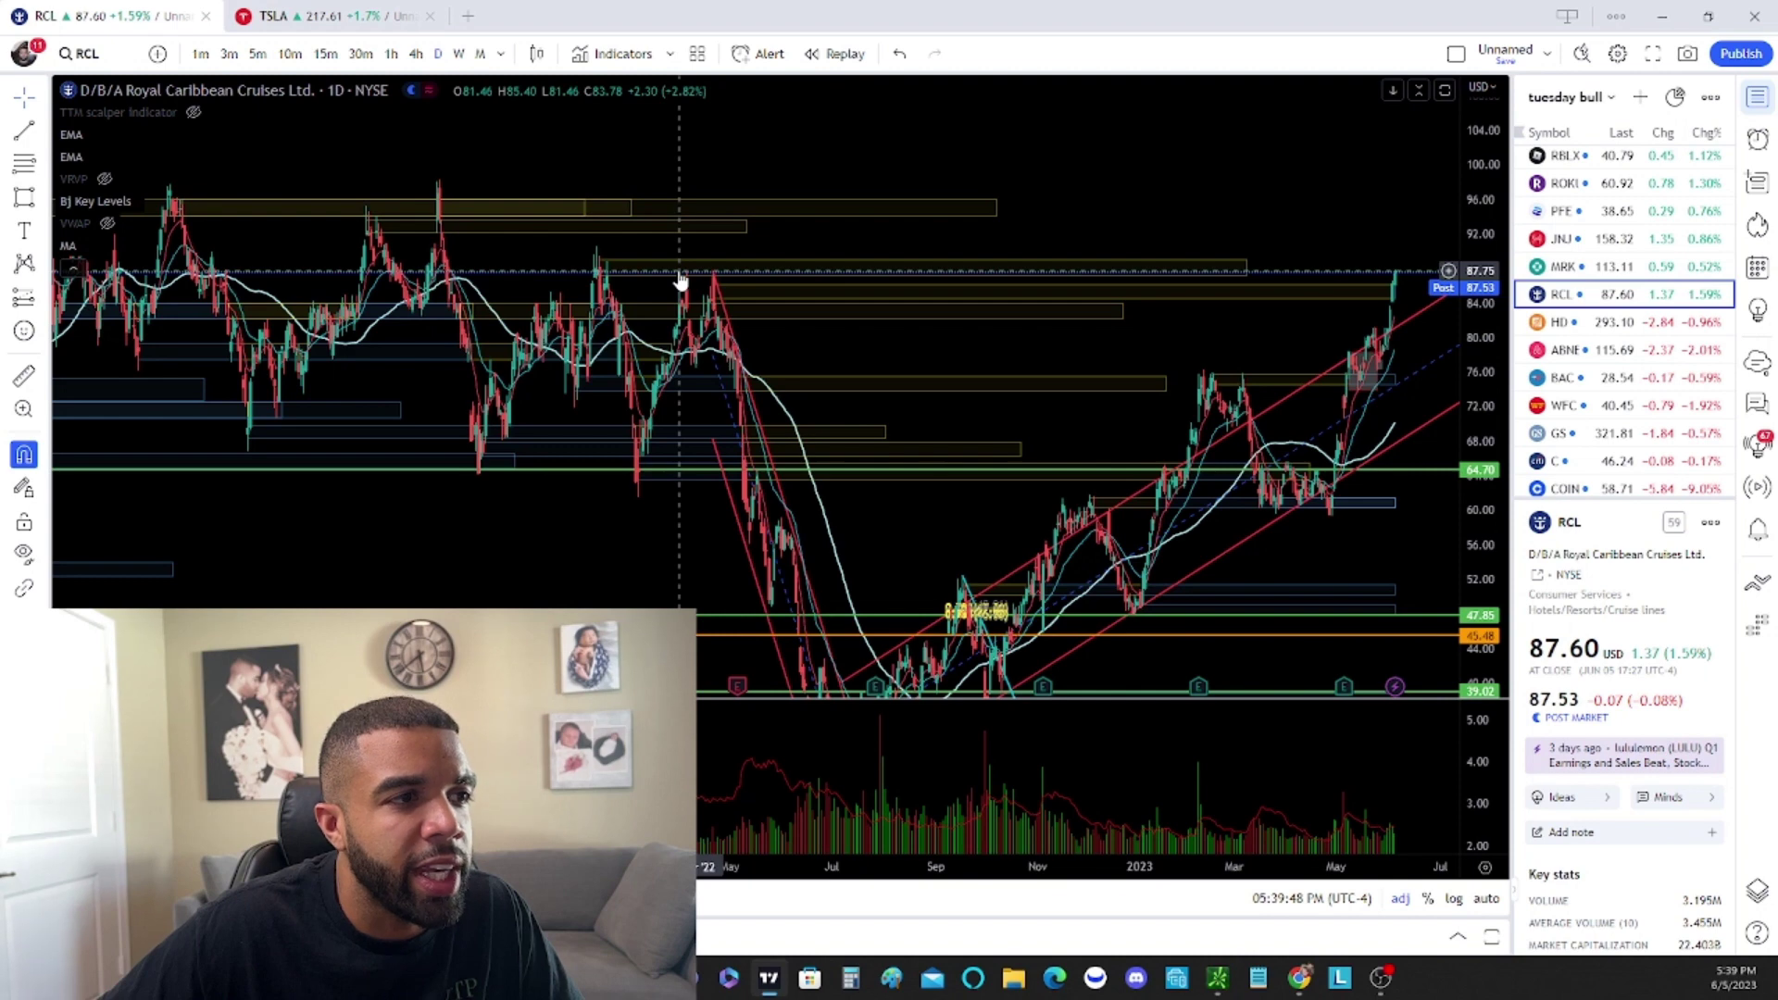
pyautogui.scroll(2, 680, 278)
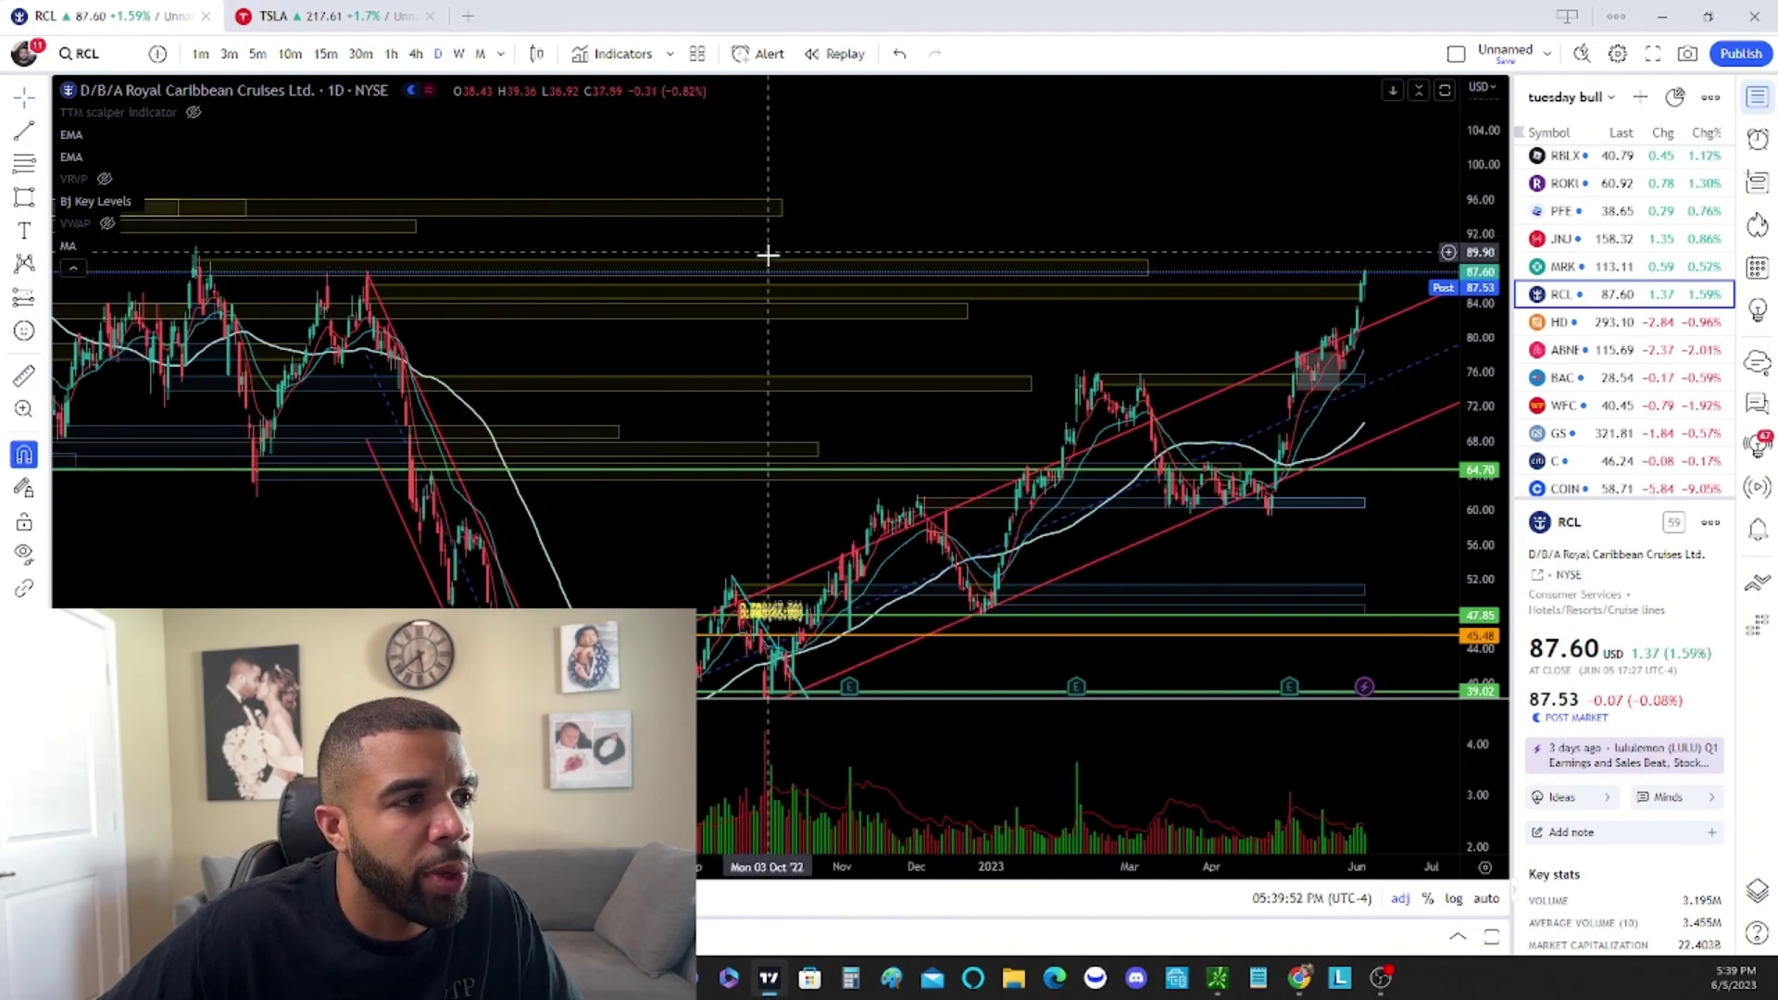
pyautogui.scroll(-2, 837, 219)
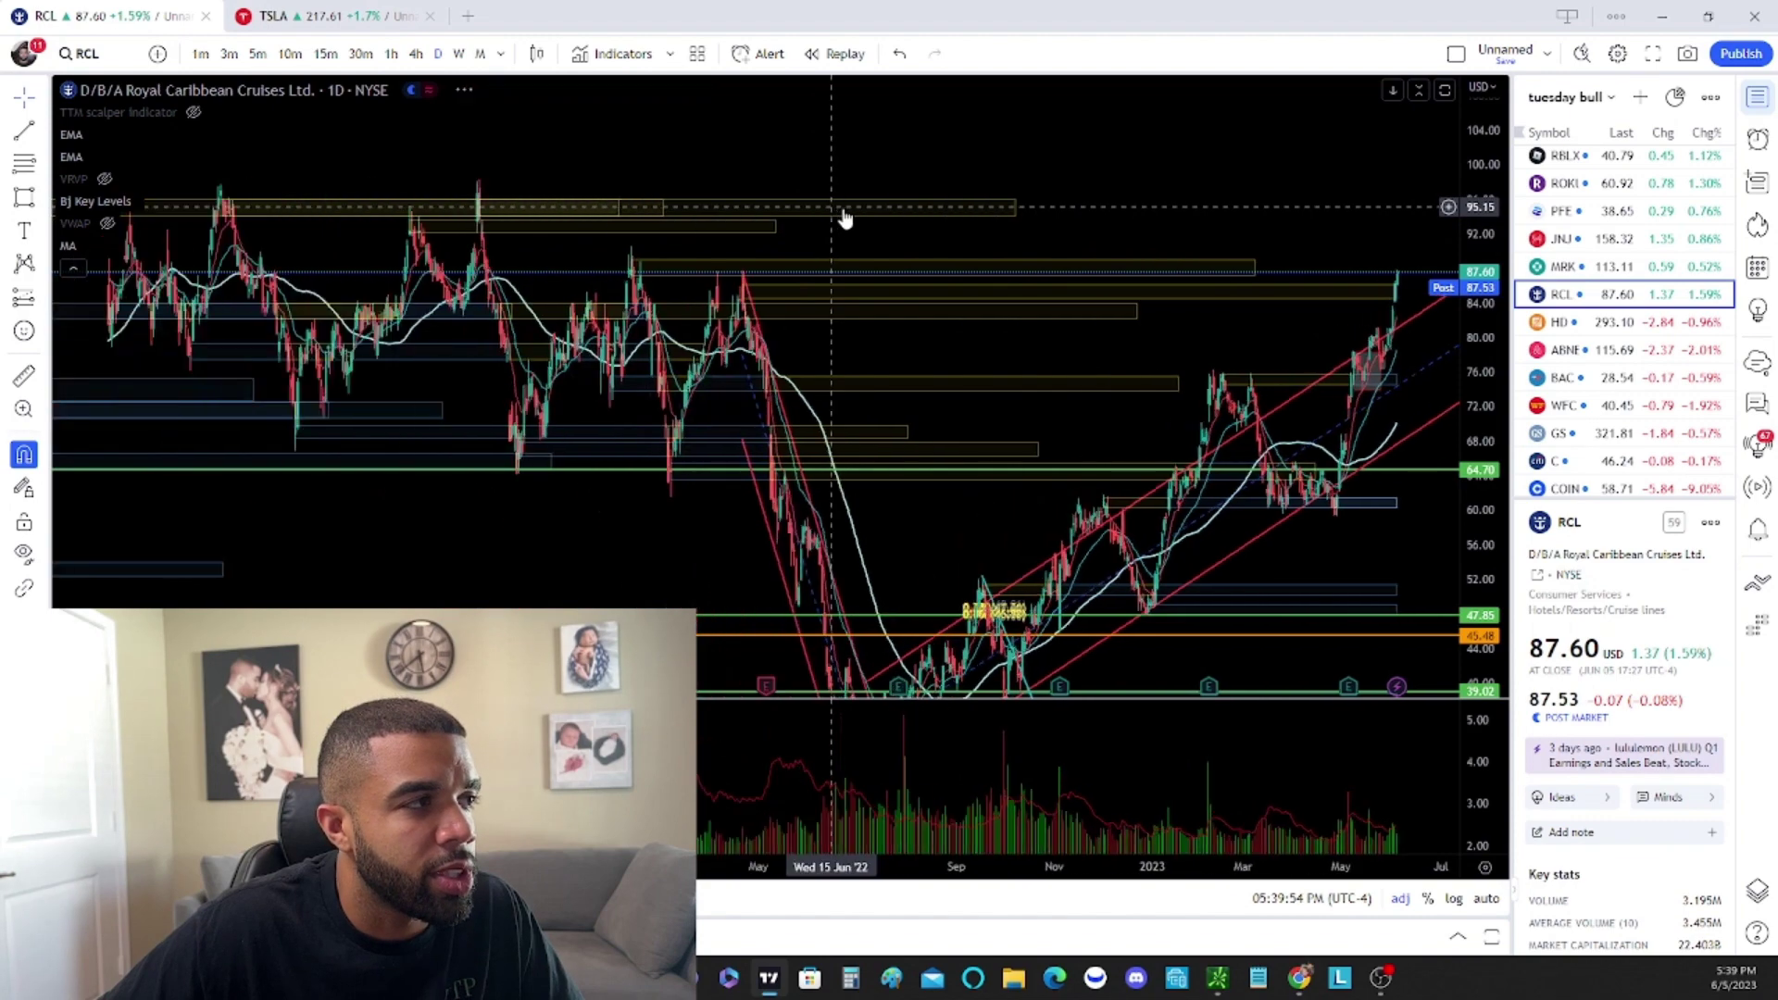
pyautogui.scroll(-1, 982, 222)
pyautogui.scroll(4, 1105, 283)
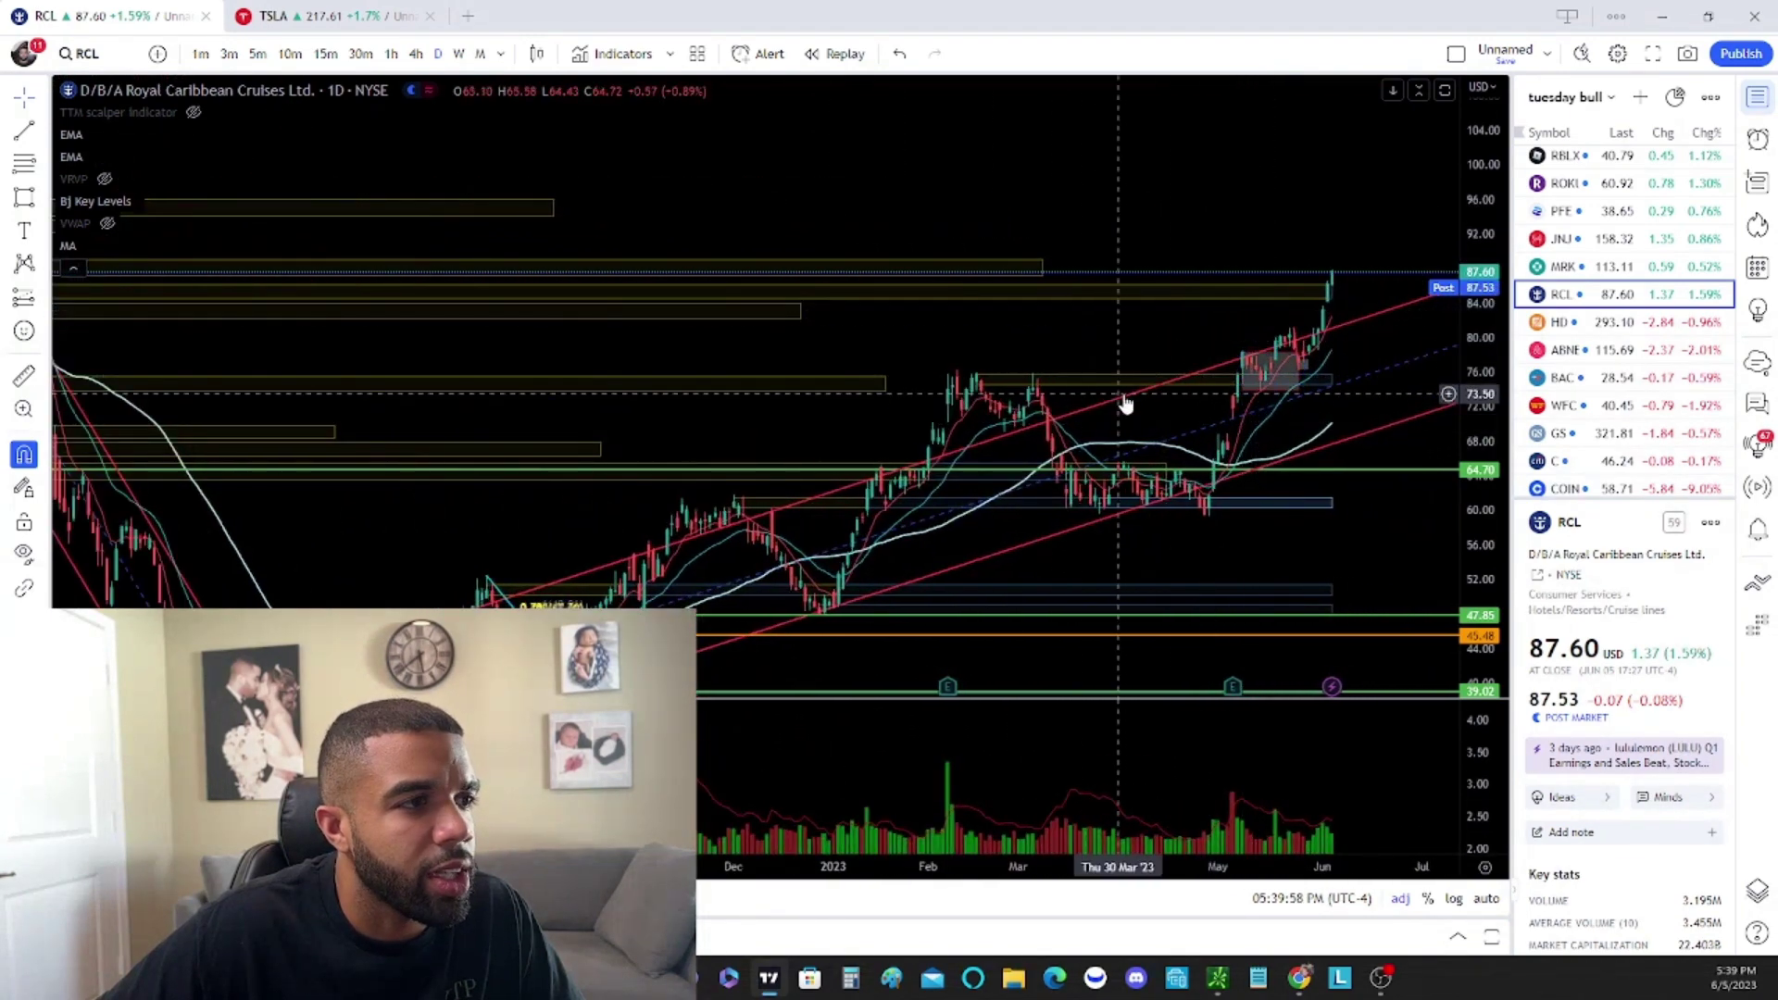
# Draw a green trendline on RCL from the 59.38 low on 27 April to 77.87 on 9 May
pyautogui.scroll(2, 1120, 407)
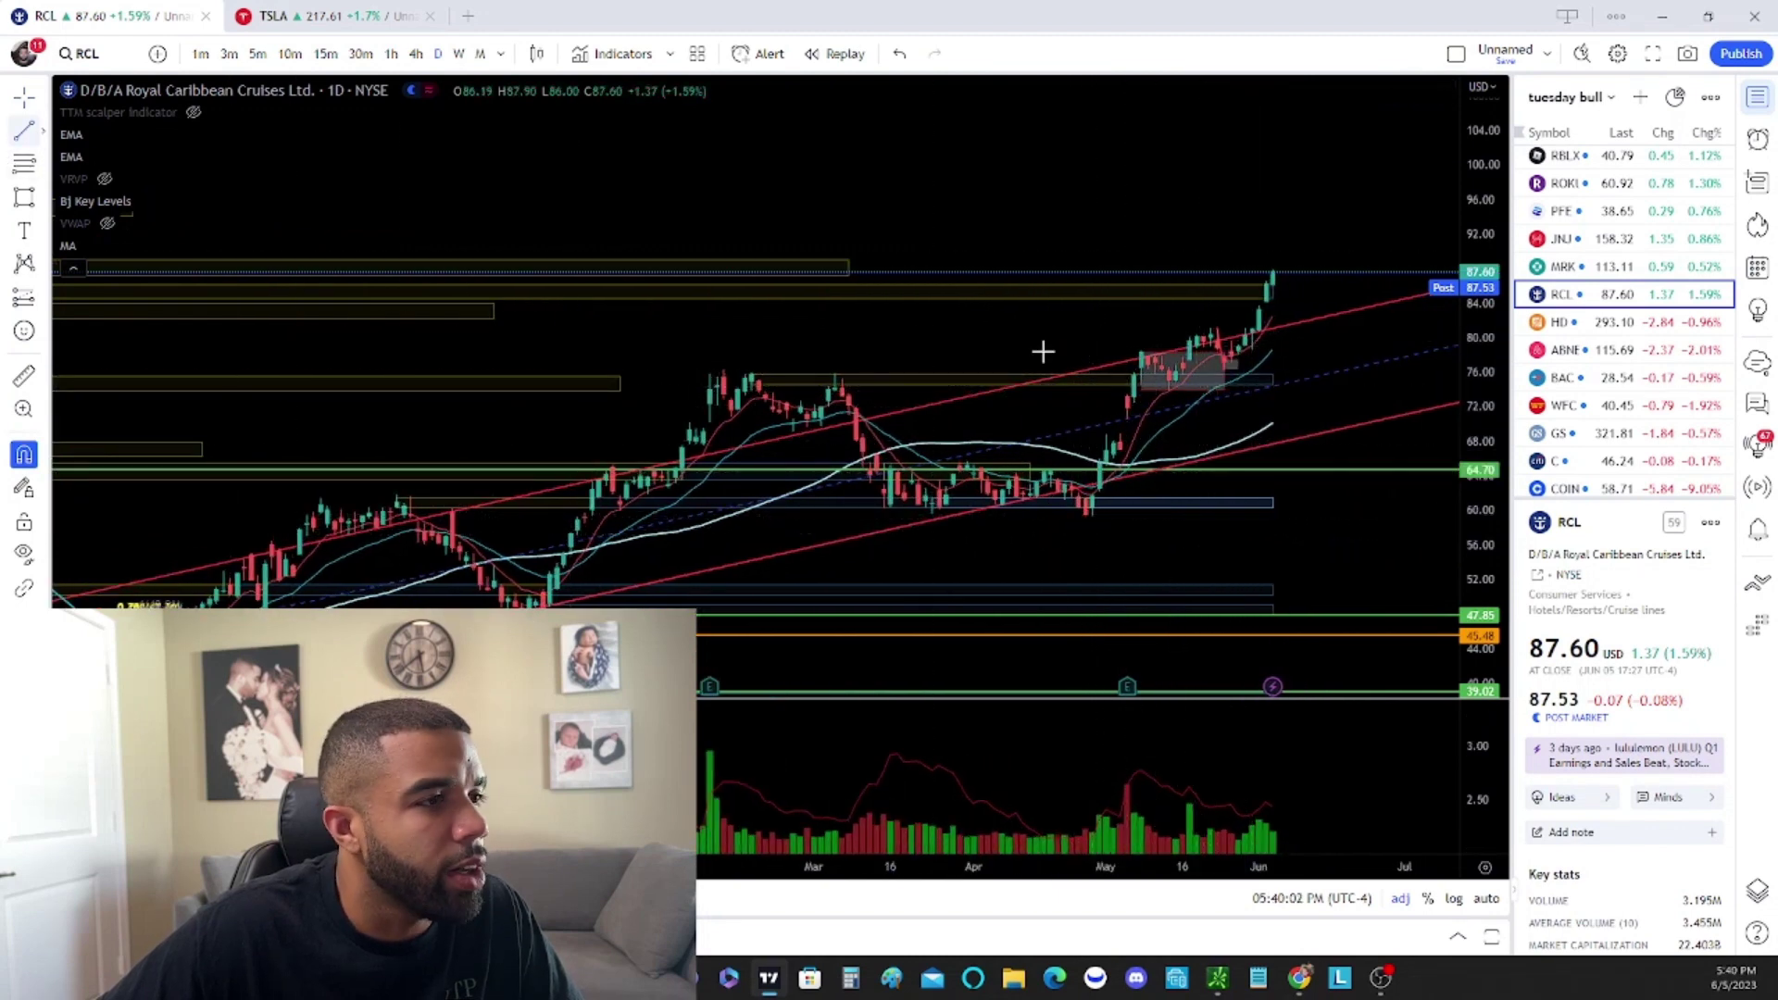
pyautogui.click(1092, 515)
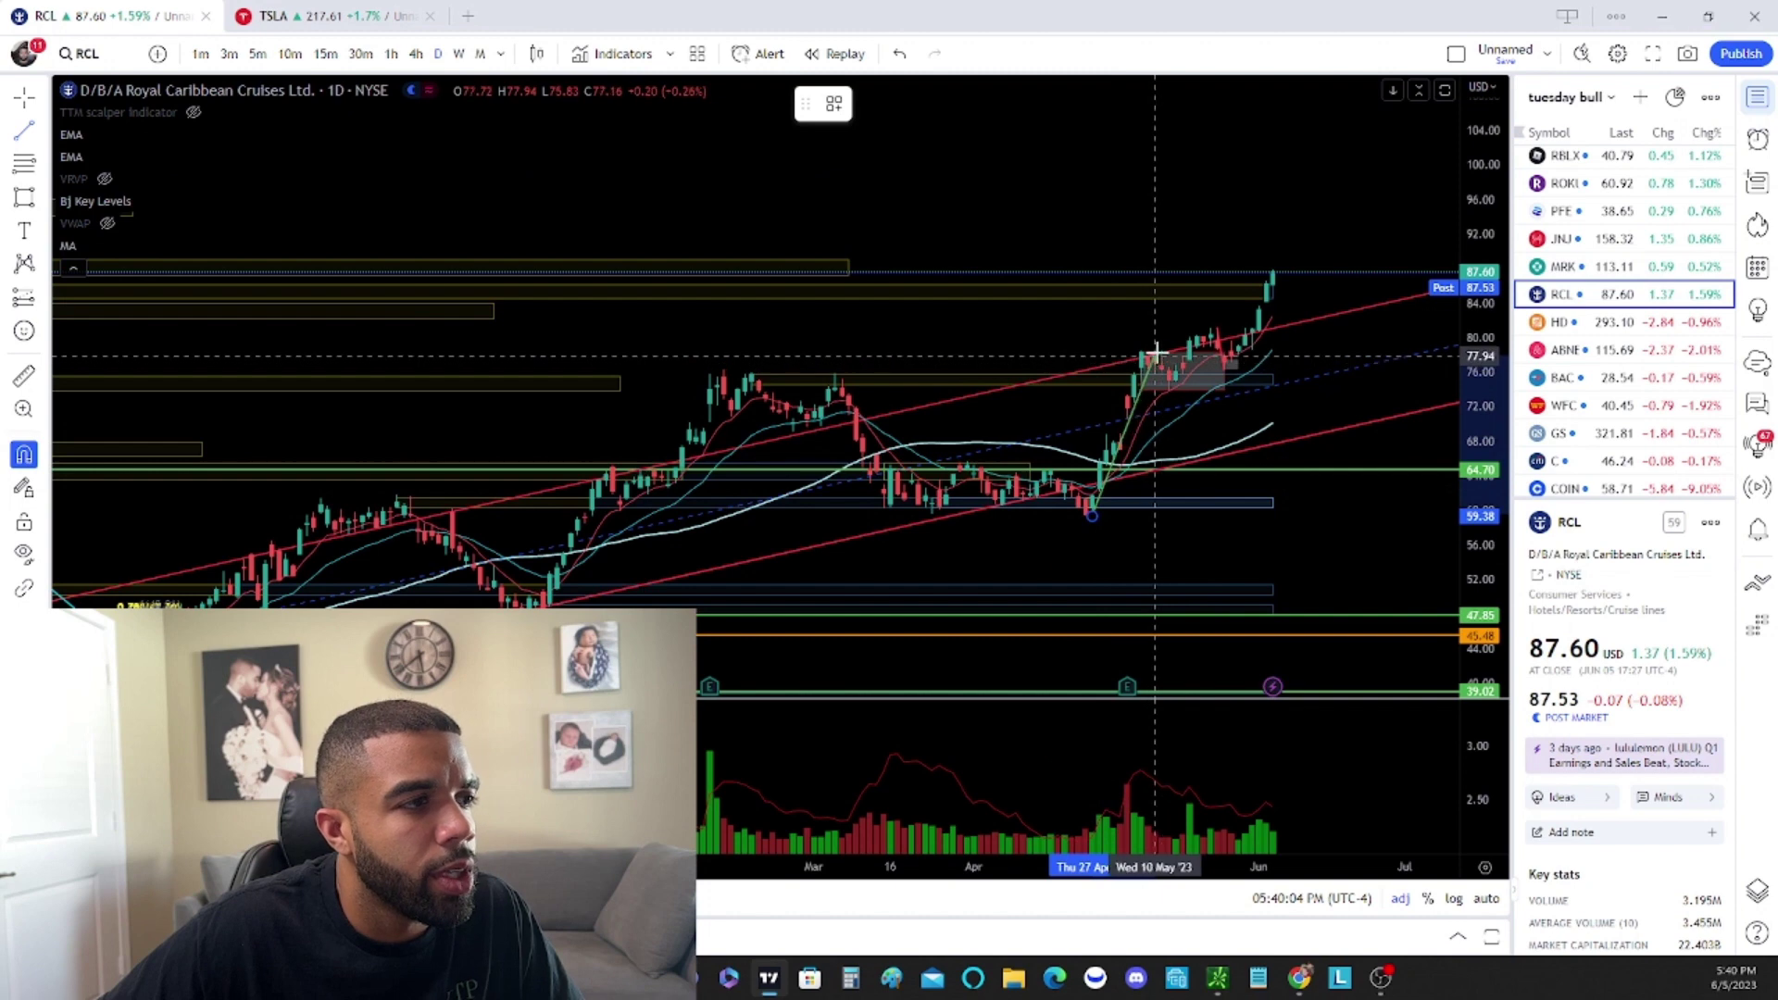
pyautogui.click(1146, 355)
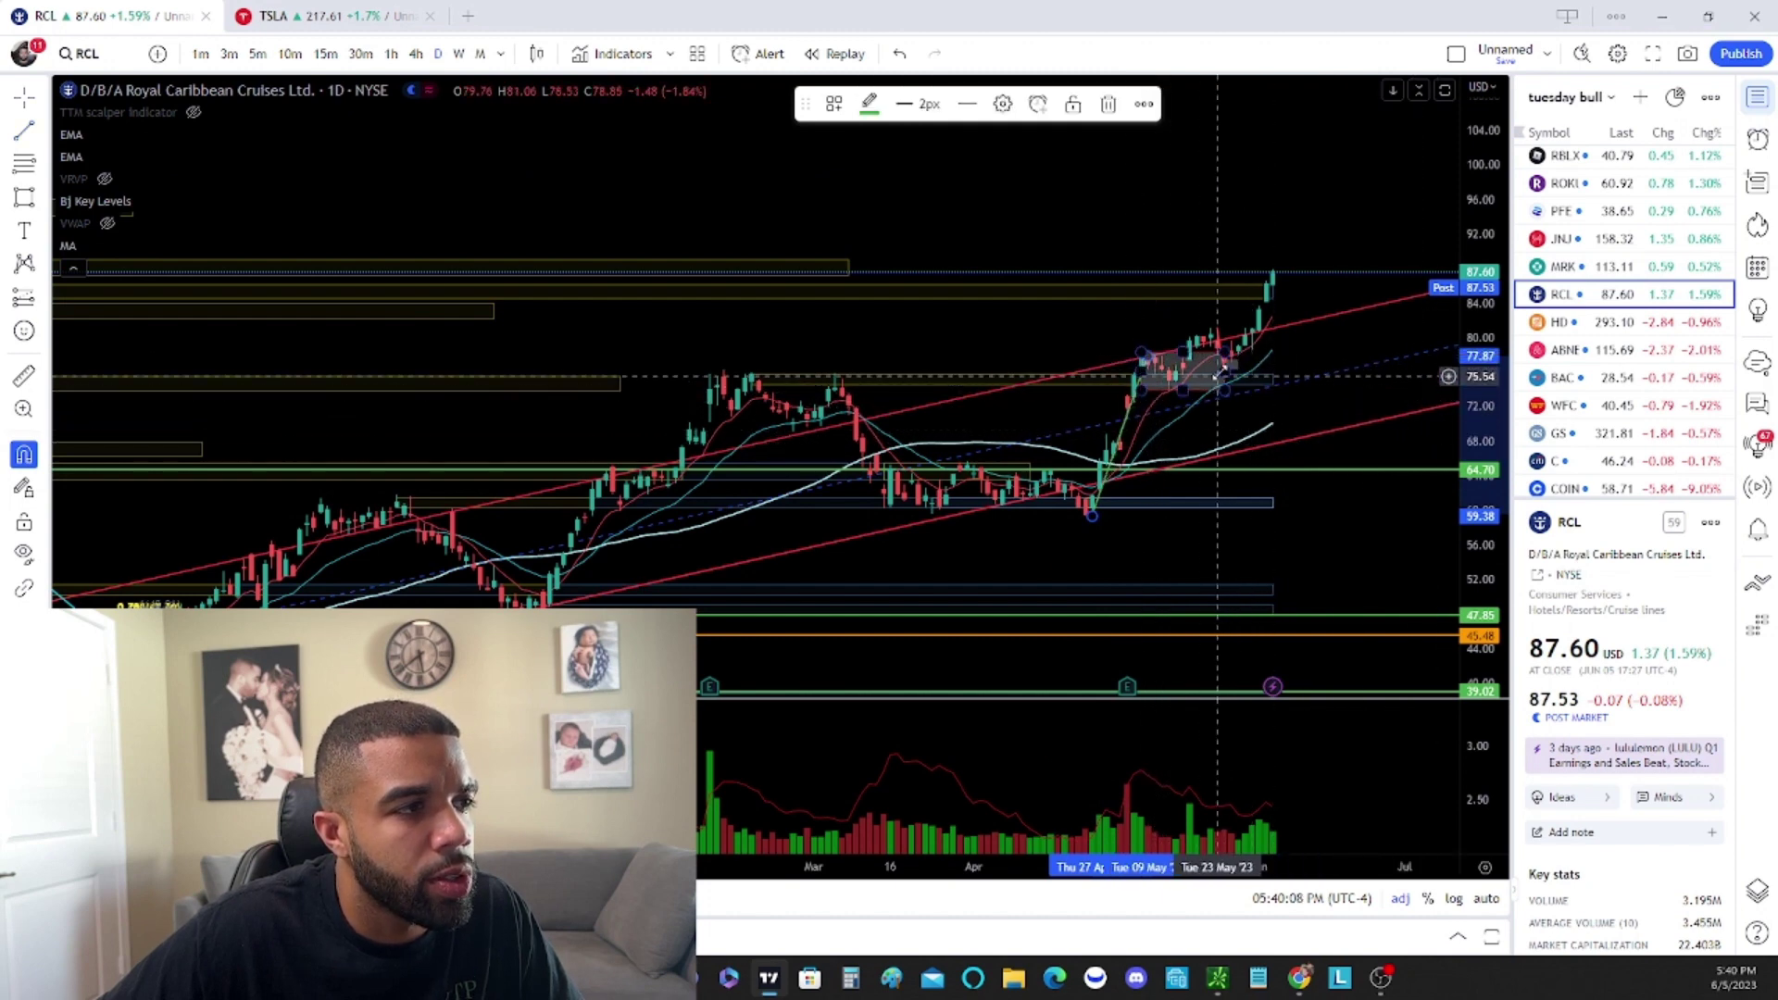
# Extend RCL's grey range box to 26 June and raise its upper edge to 80.25
pyautogui.click(1181, 373)
pyautogui.moveTo(1223, 354); pyautogui.dragTo(1371, 335)
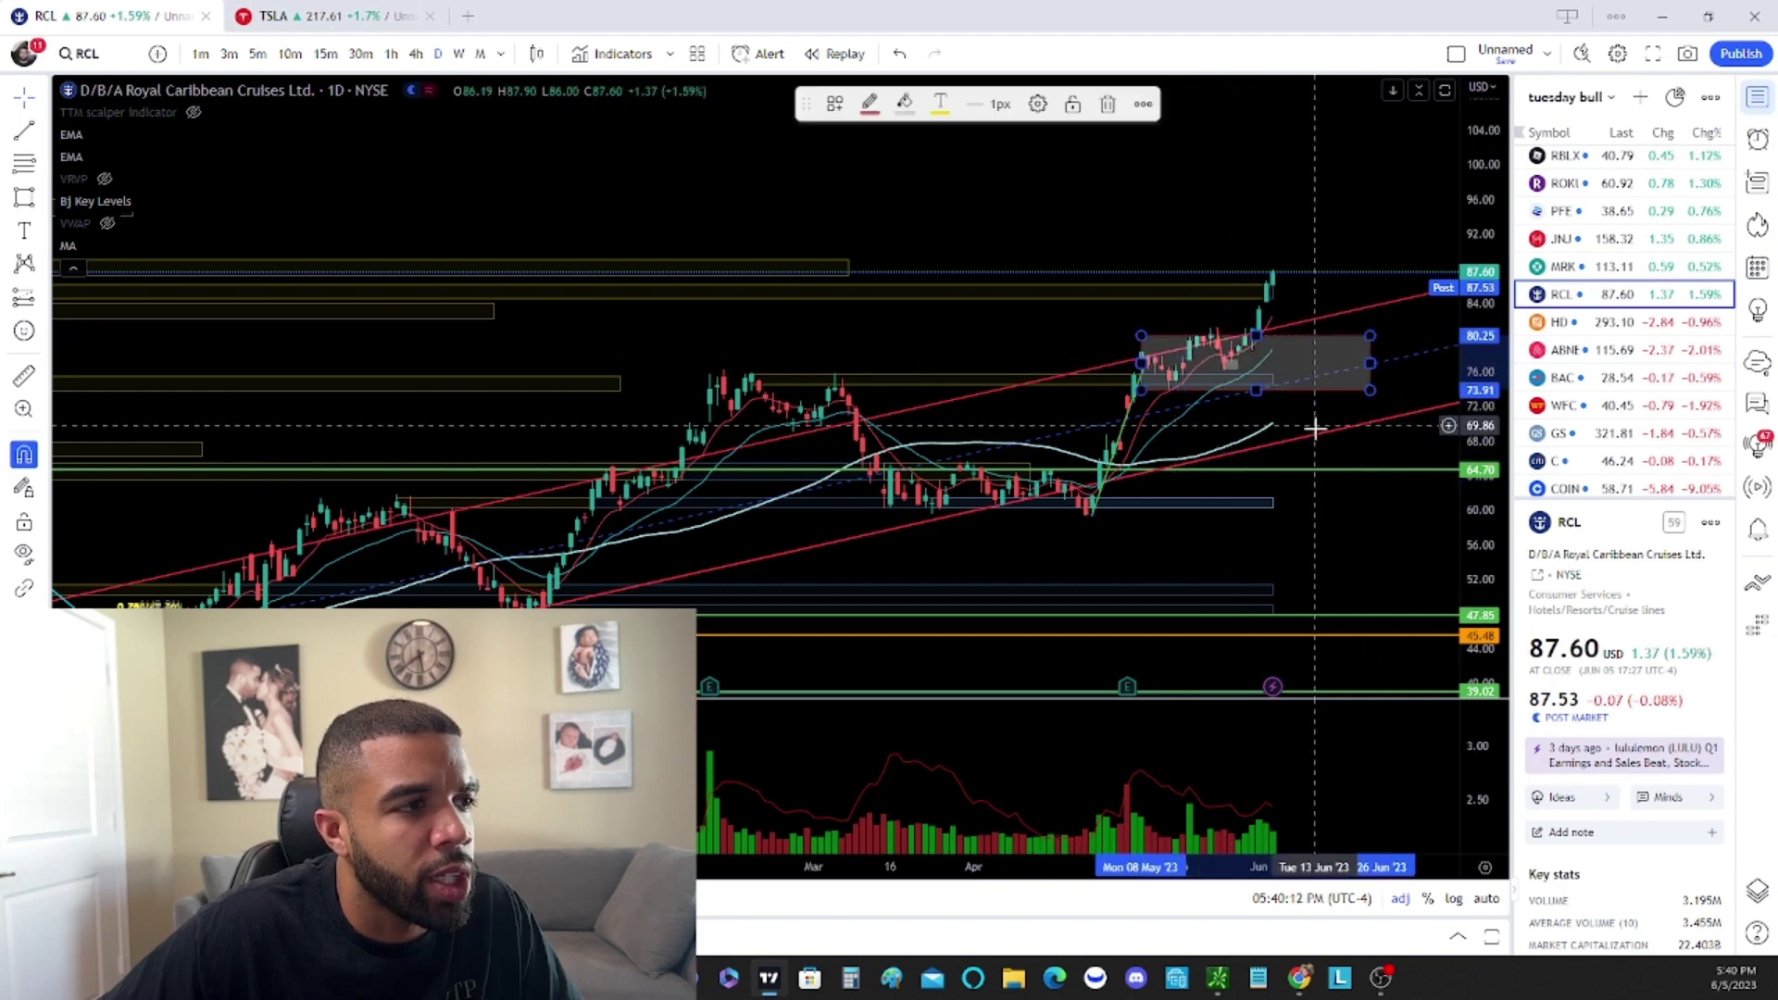
pyautogui.click(1316, 427)
# Move RCL's red channel down below the candles and shift the green trendline to run from 76.31 on 26 May to 94.80 on 8 June
pyautogui.scroll(3, 1306, 417)
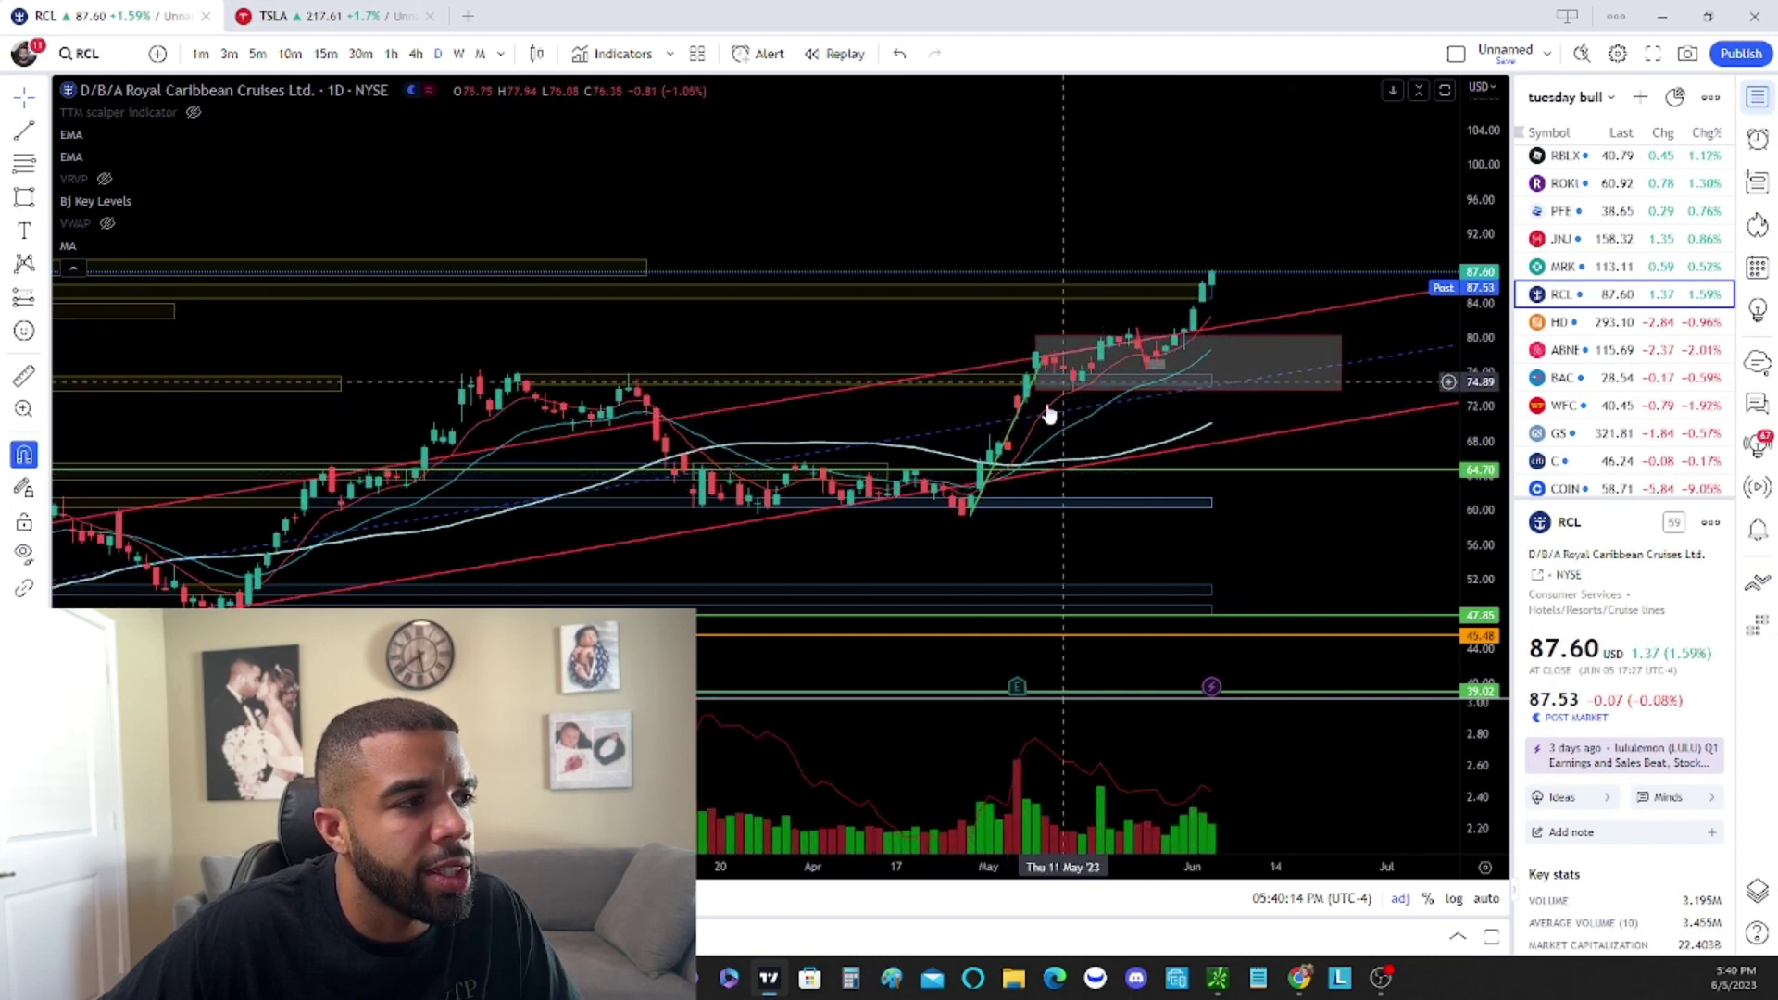
pyautogui.moveTo(1013, 432)
pyautogui.mouseDown()
pyautogui.moveTo(1361, 198)
pyautogui.moveTo(1324, 278)
pyautogui.moveTo(1251, 736)
pyautogui.mouseUp()
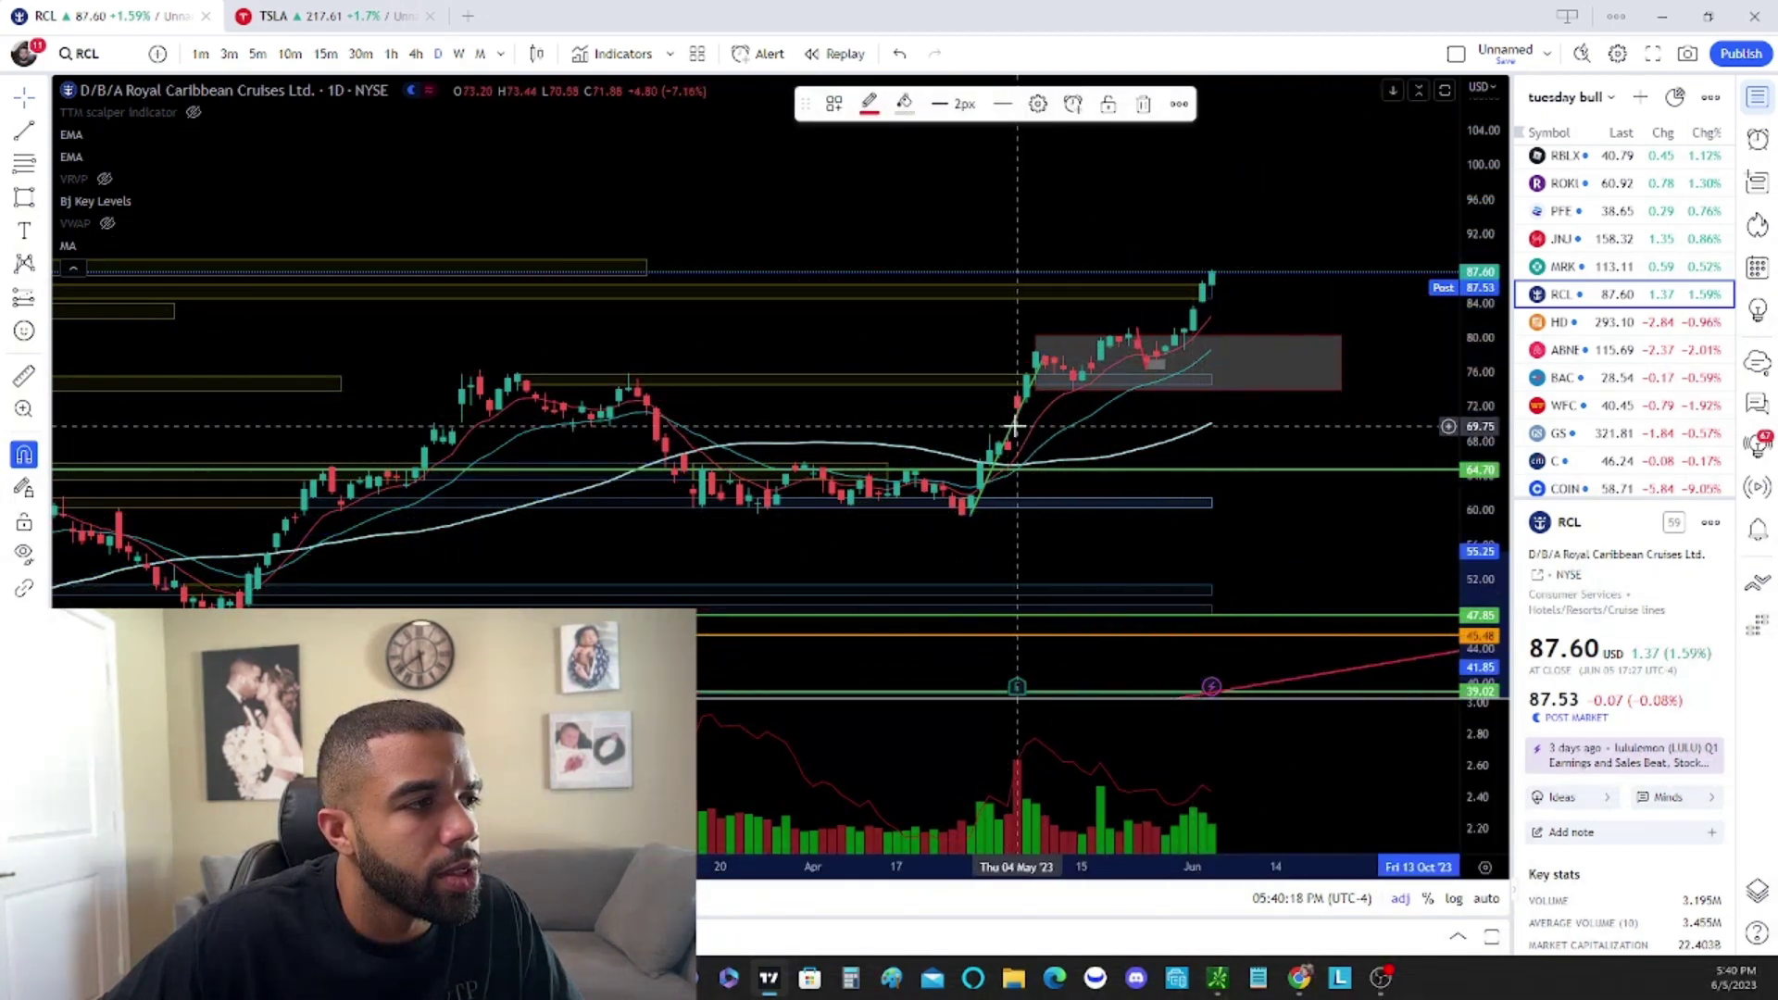
pyautogui.moveTo(1014, 426)
pyautogui.mouseDown()
pyautogui.moveTo(1297, 262)
pyautogui.moveTo(1241, 243)
pyautogui.mouseUp()
pyautogui.scroll(-5, 1310, 179)
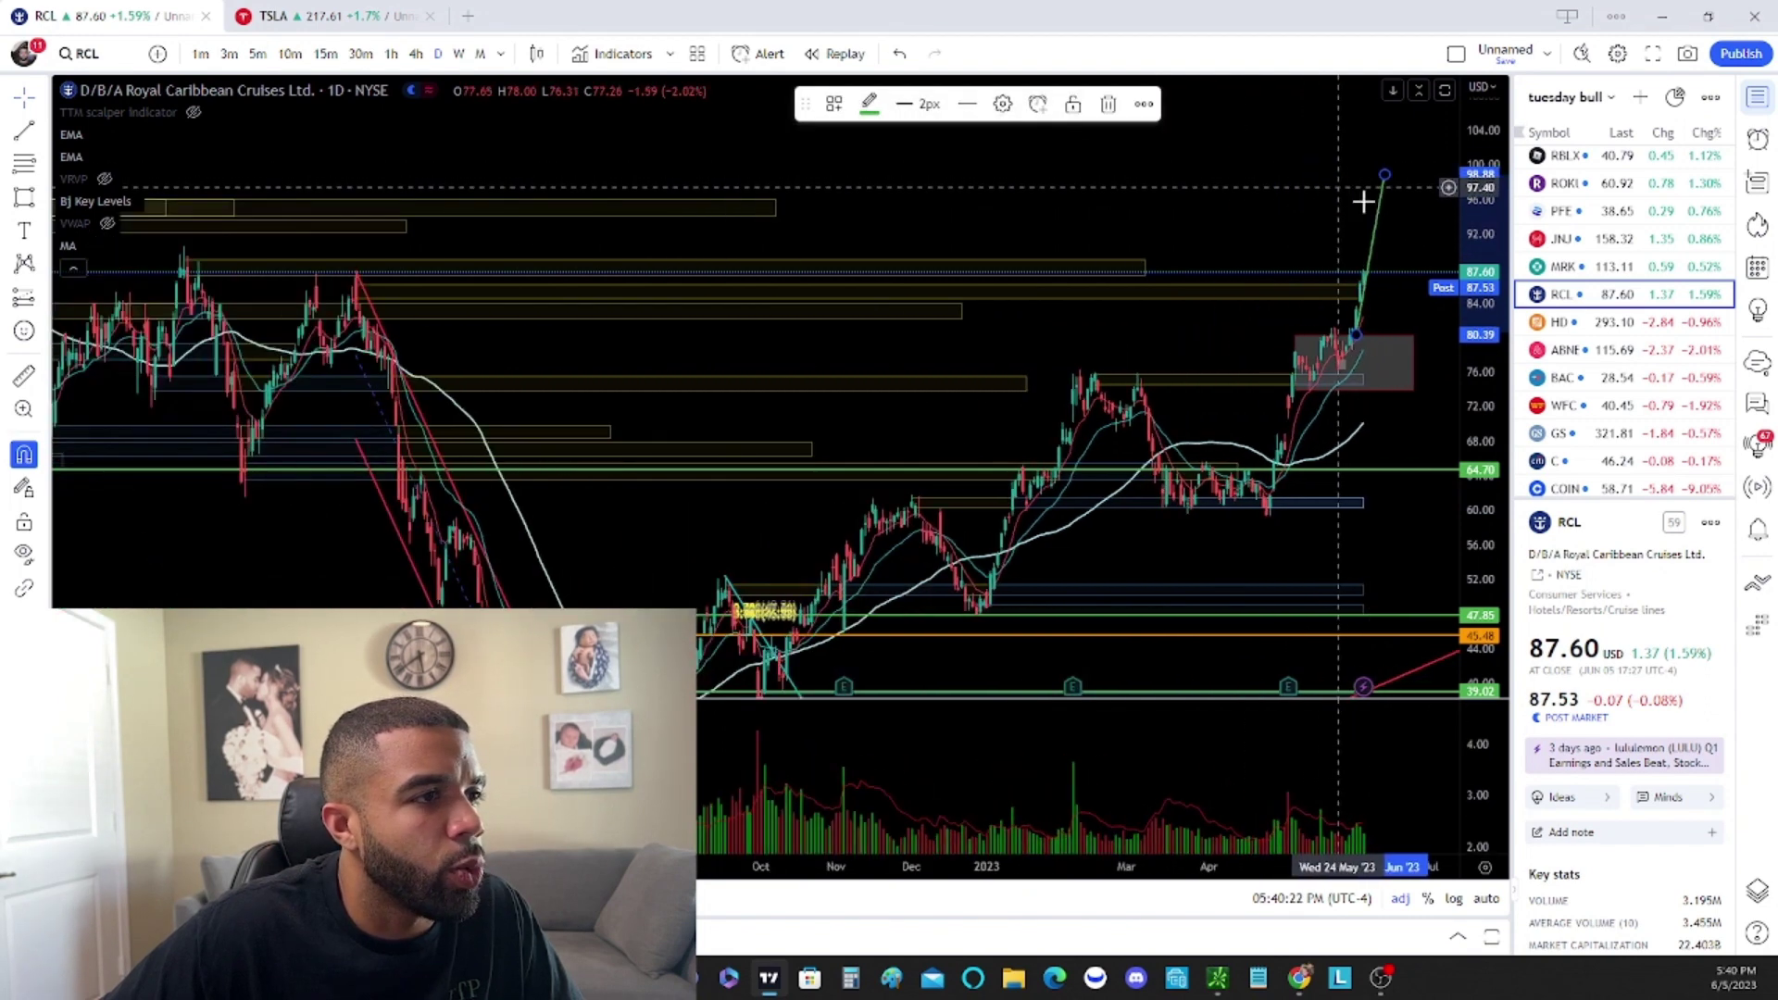
pyautogui.scroll(-2, 1371, 197)
pyautogui.moveTo(1397, 210); pyautogui.dragTo(1392, 234)
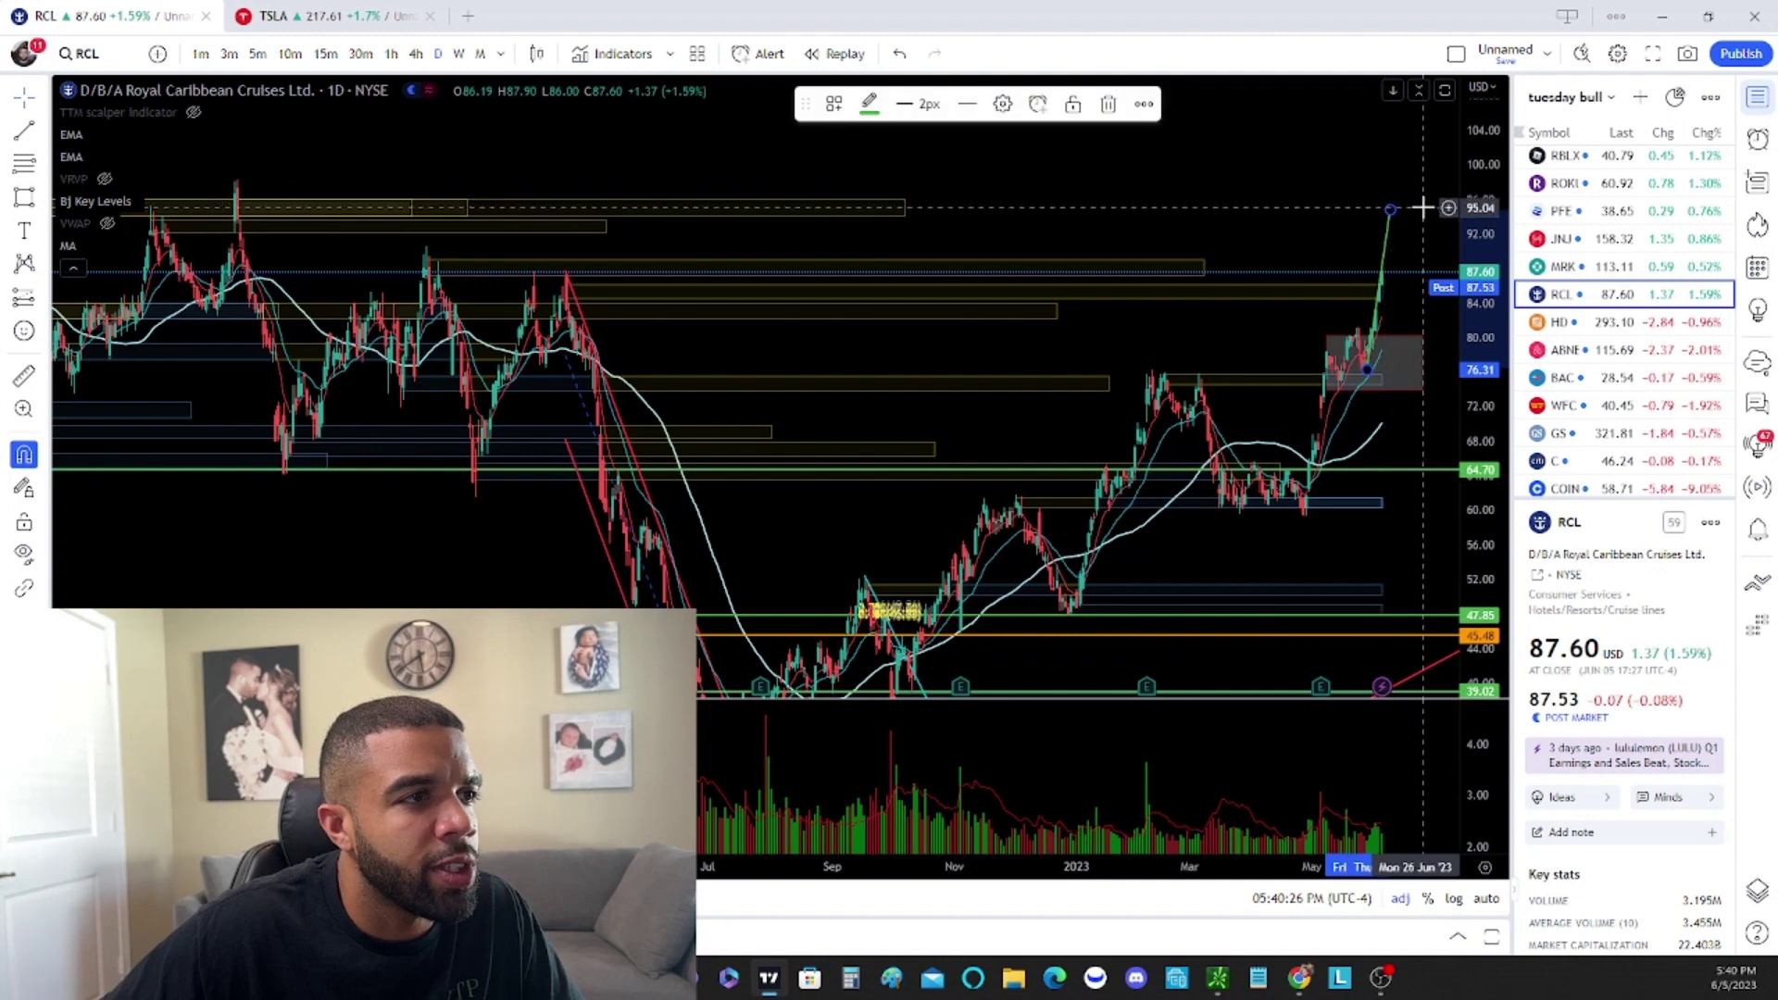
# Review RCL's green projection line above the grey range and open HD's daily chart
pyautogui.scroll(4, 1420, 204)
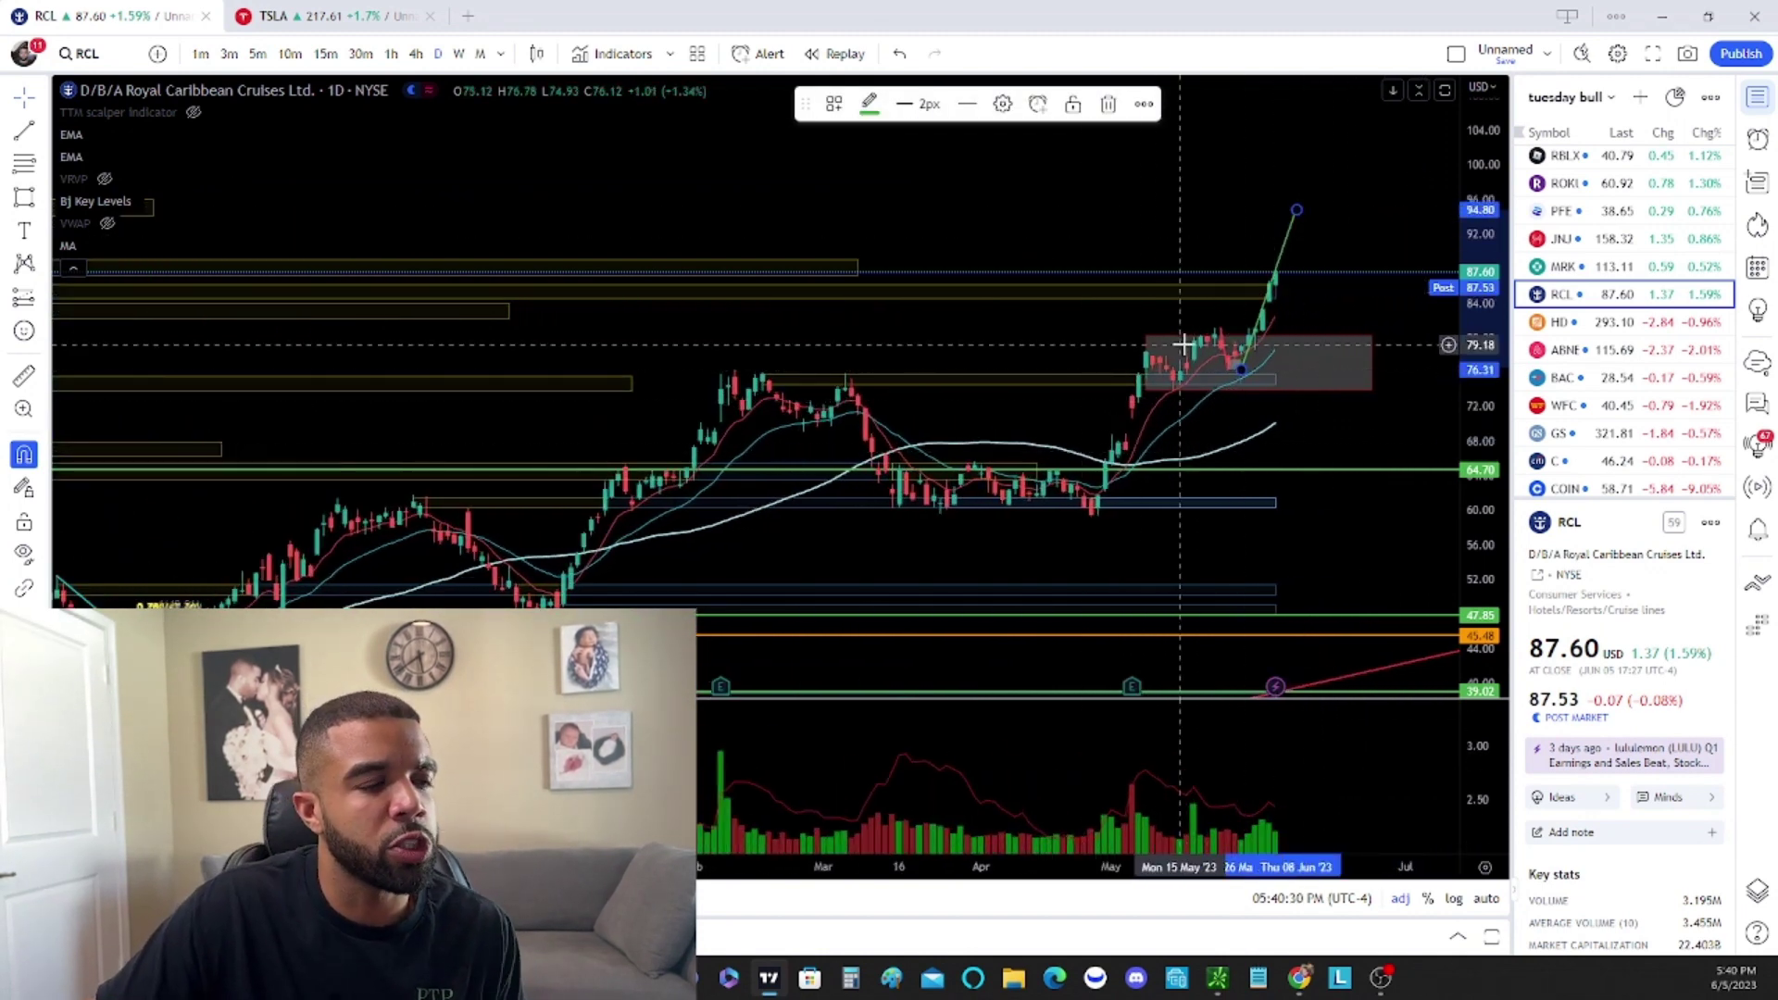
pyautogui.scroll(-1, 1204, 371)
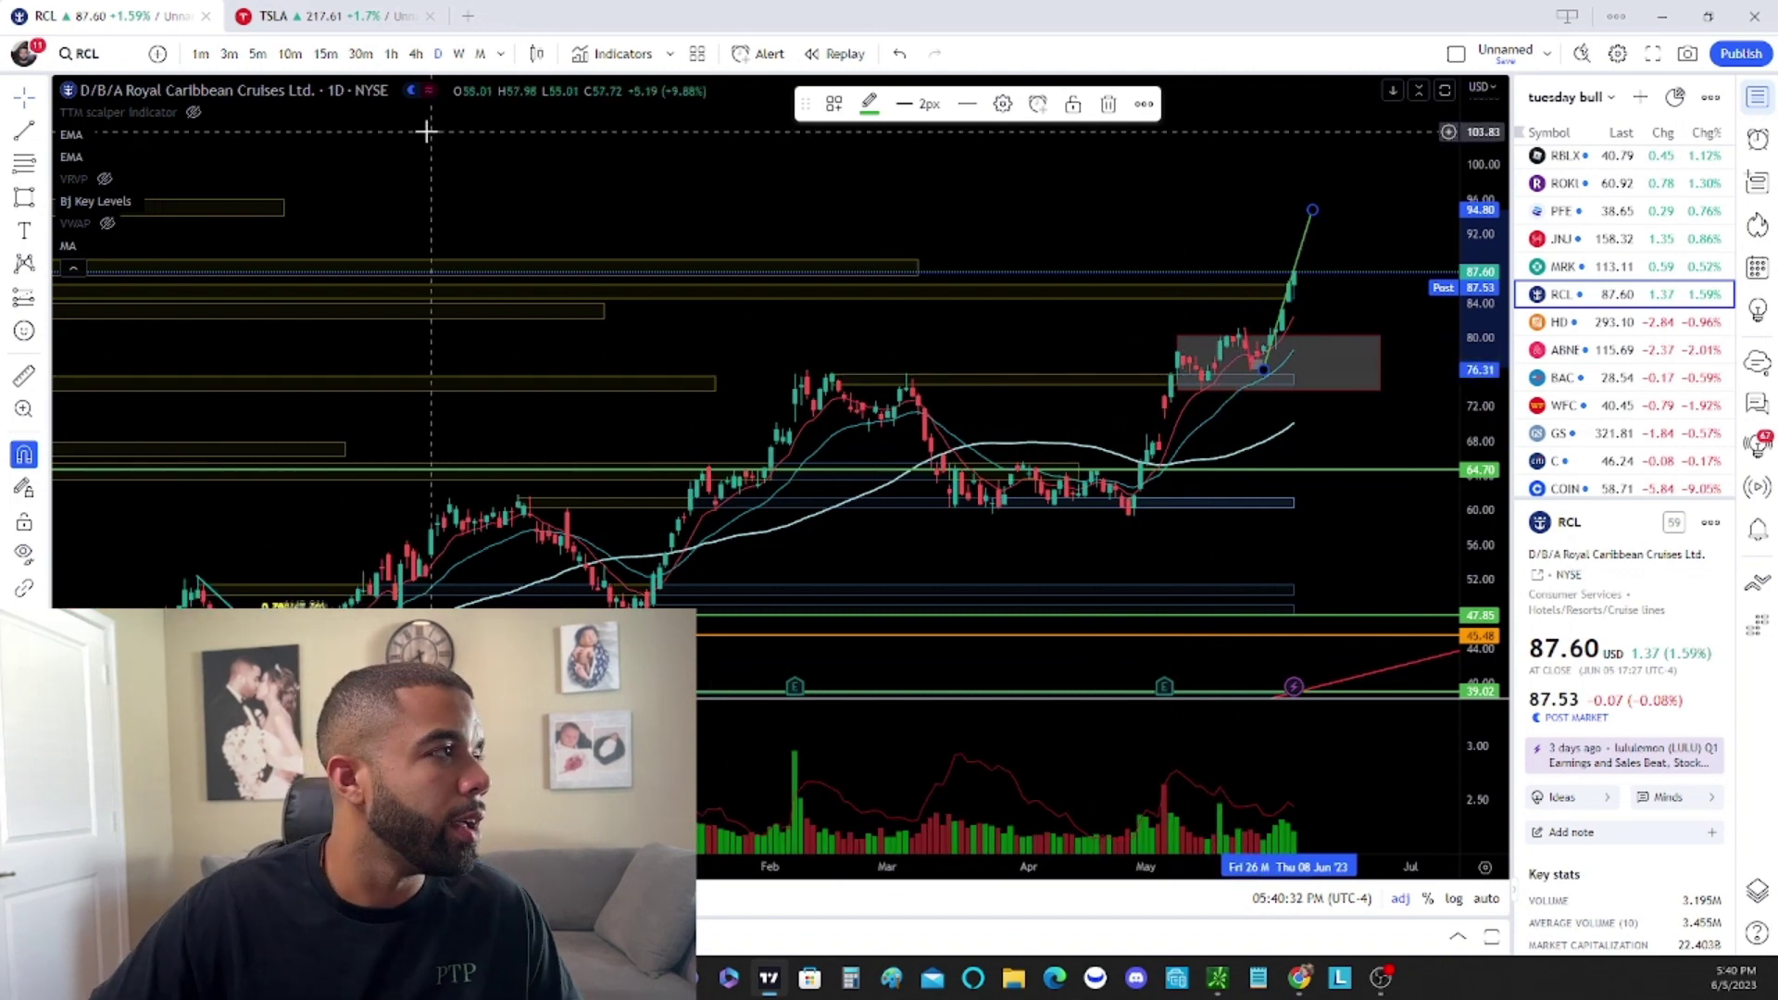
pyautogui.press('Down')
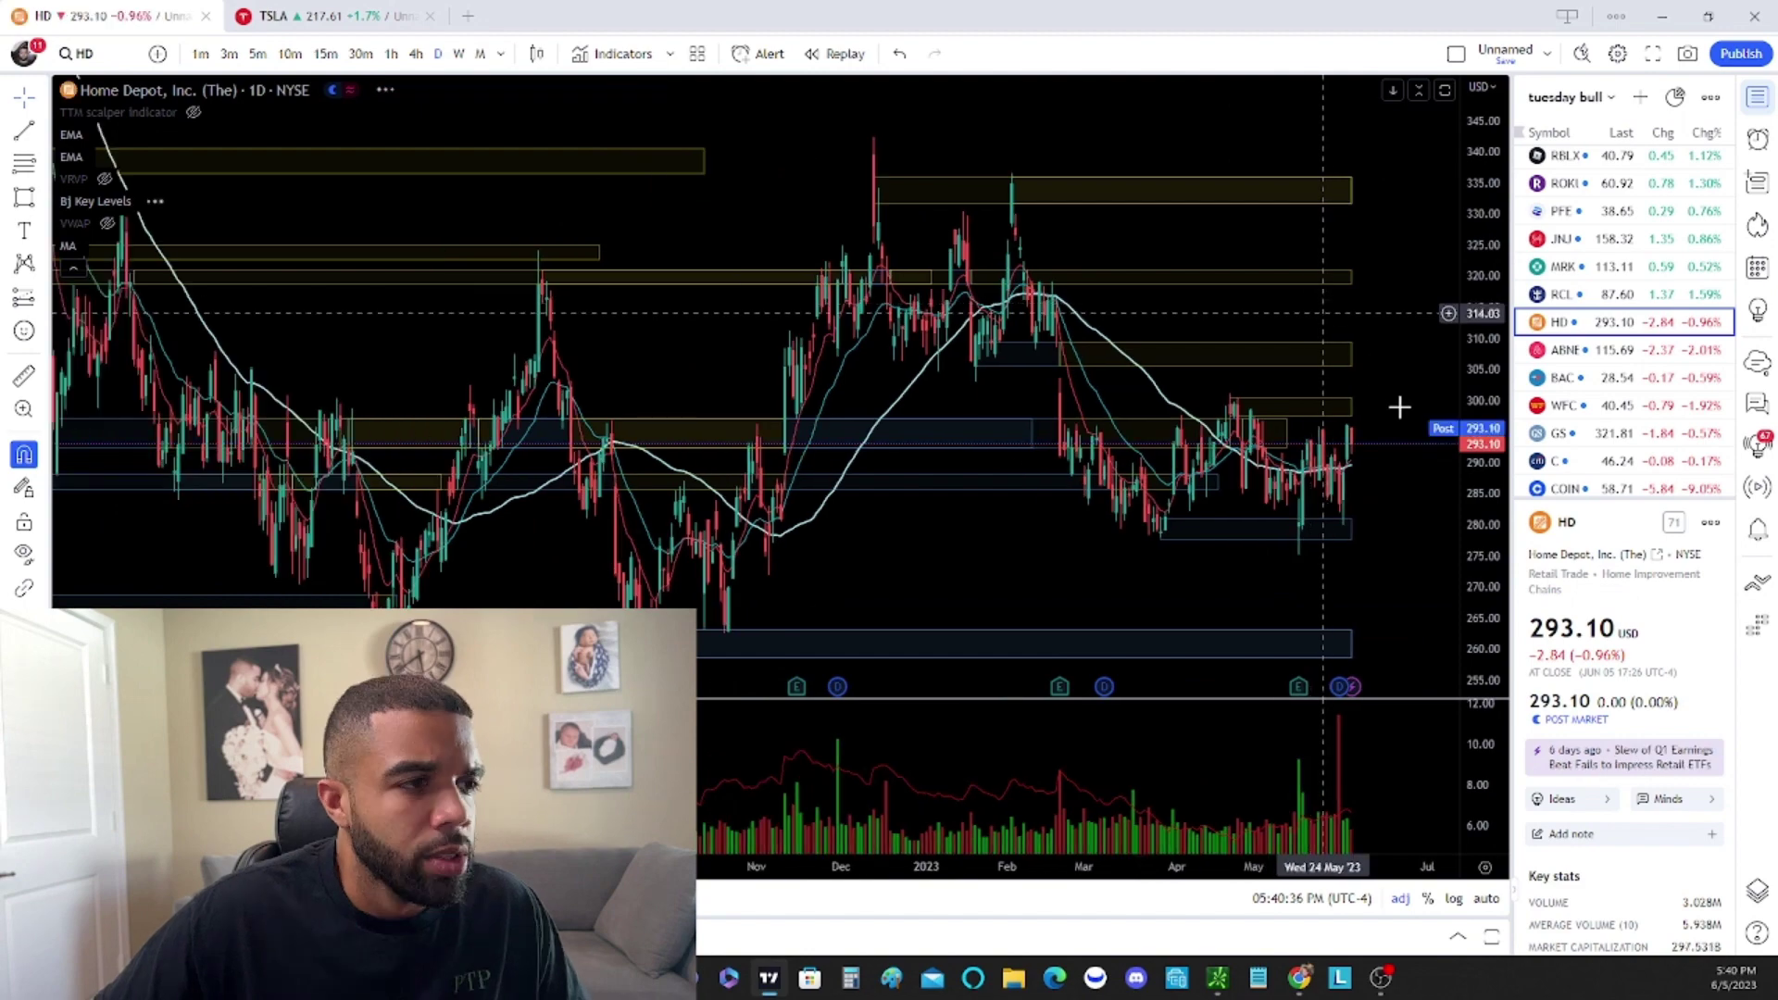
# Examine HD's recent daily candles against the EMAs, moving average and nearby key-level zones
pyautogui.scroll(3, 1325, 426)
pyautogui.scroll(3, 1204, 459)
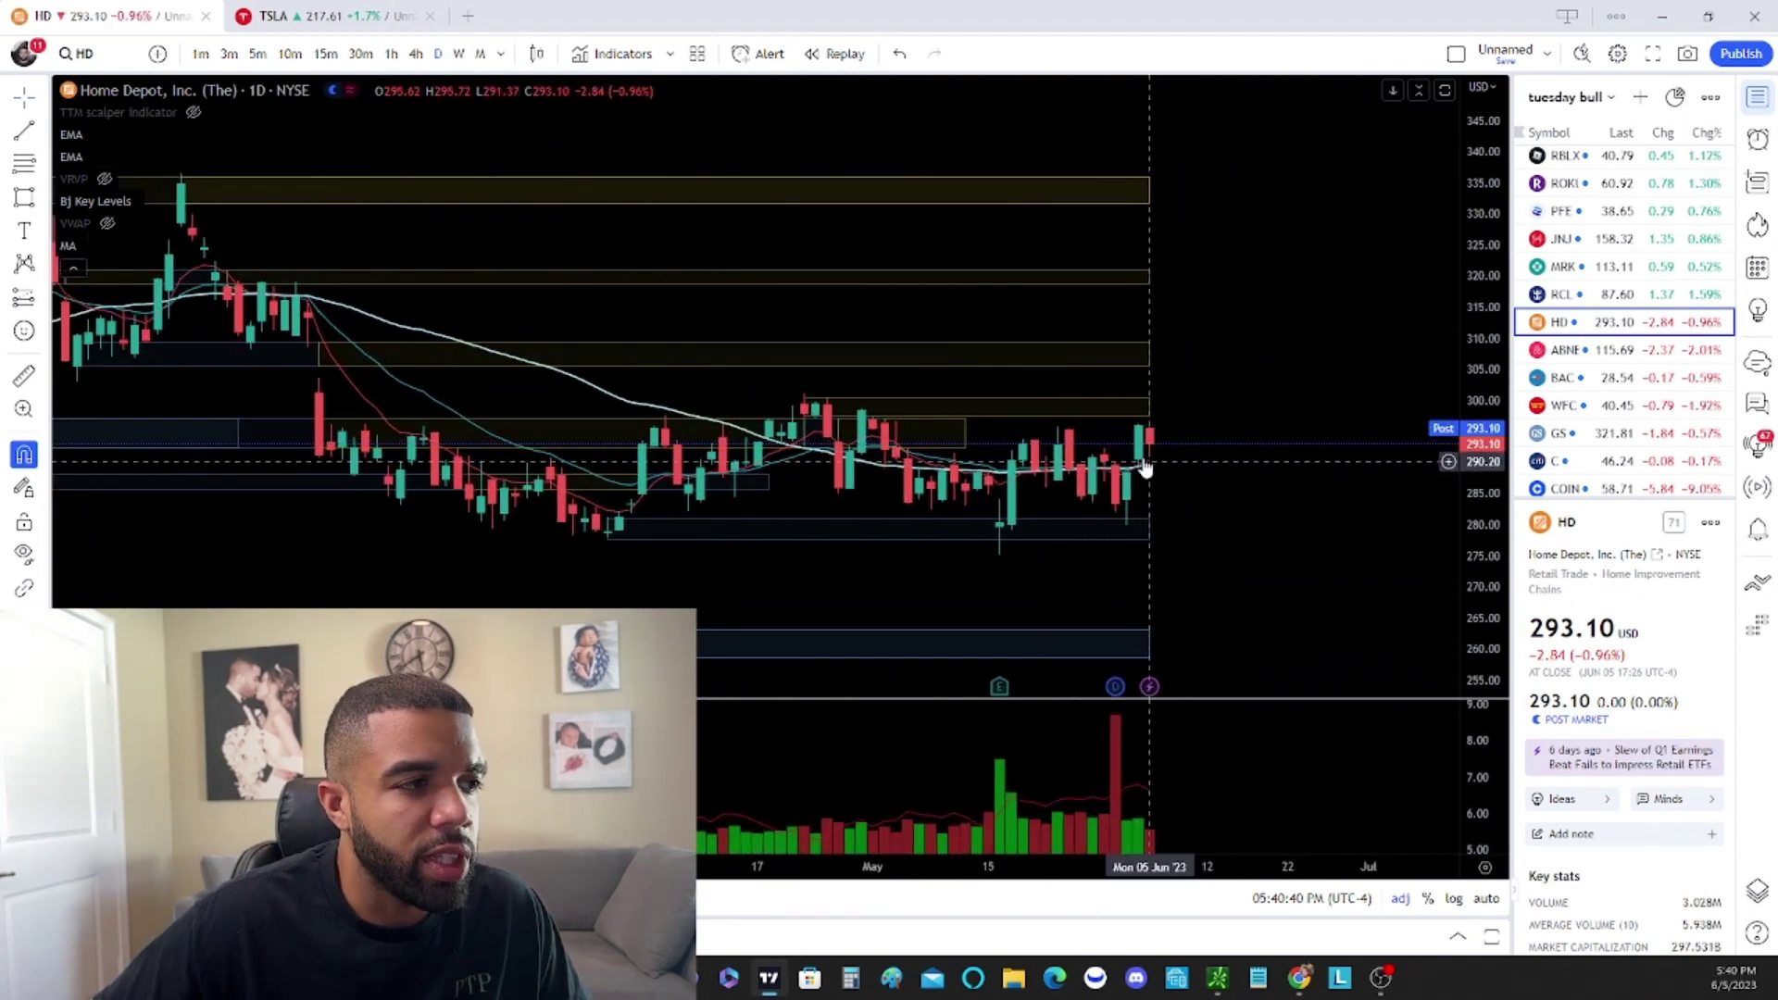
pyautogui.scroll(-3, 1158, 458)
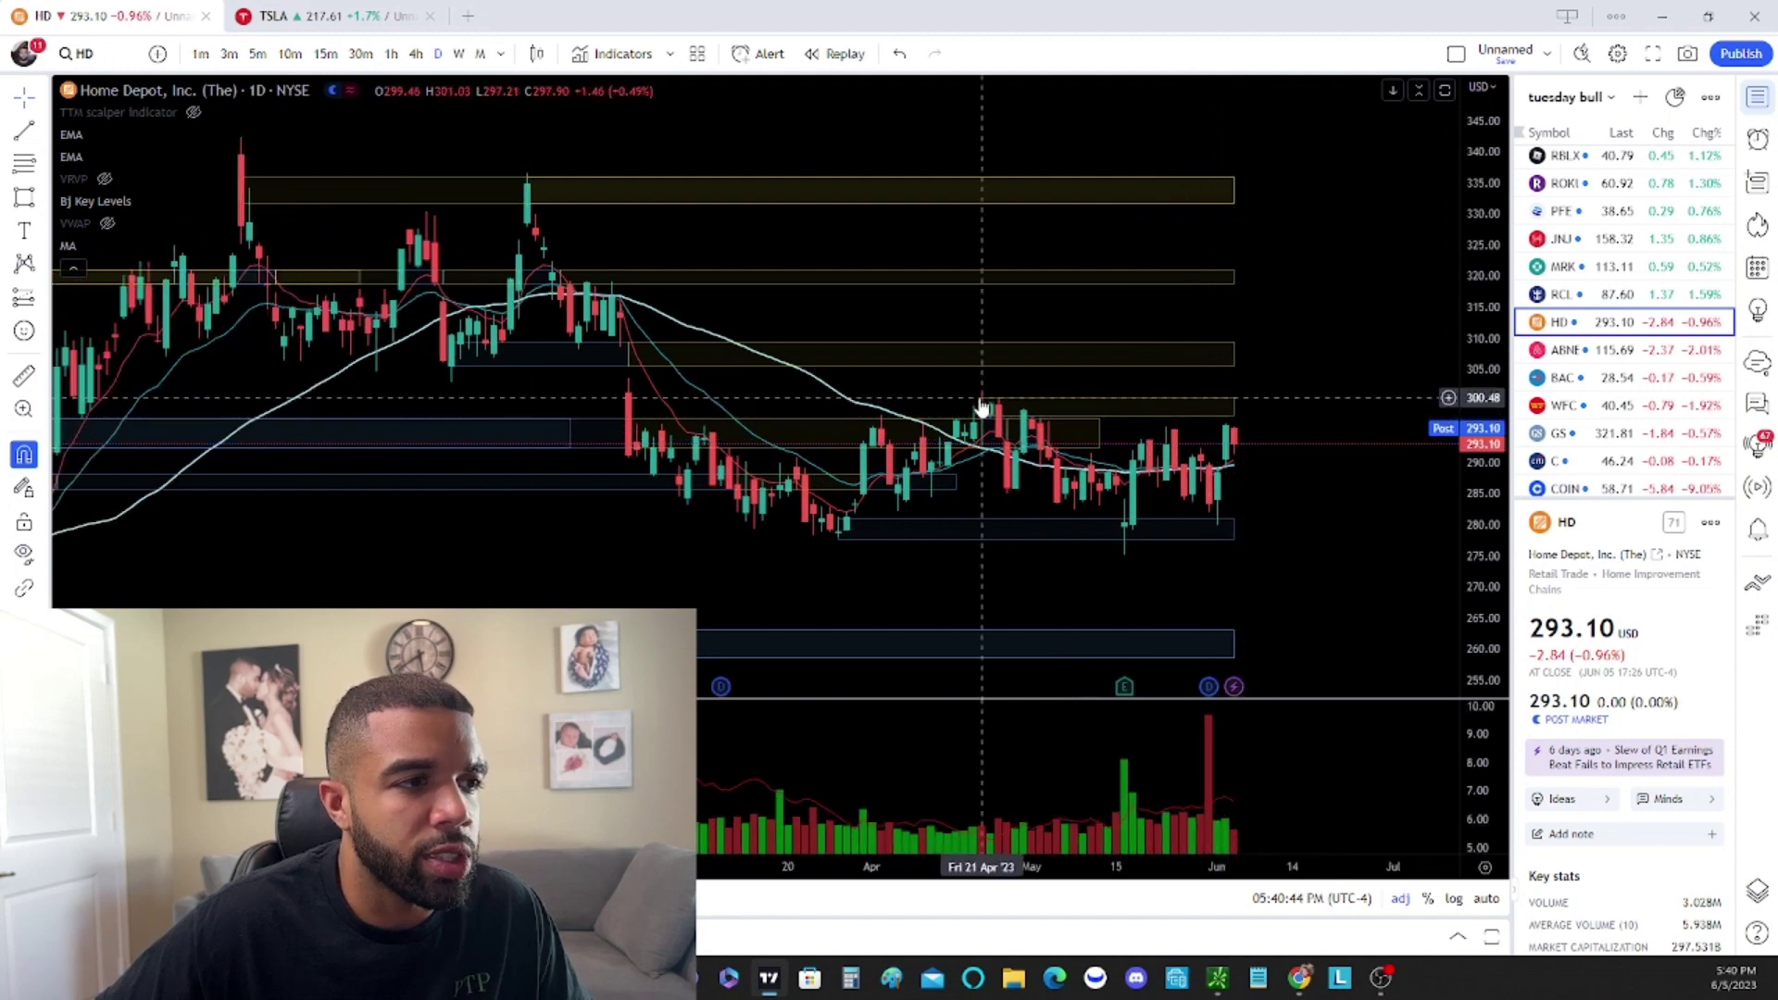
pyautogui.scroll(3, 984, 408)
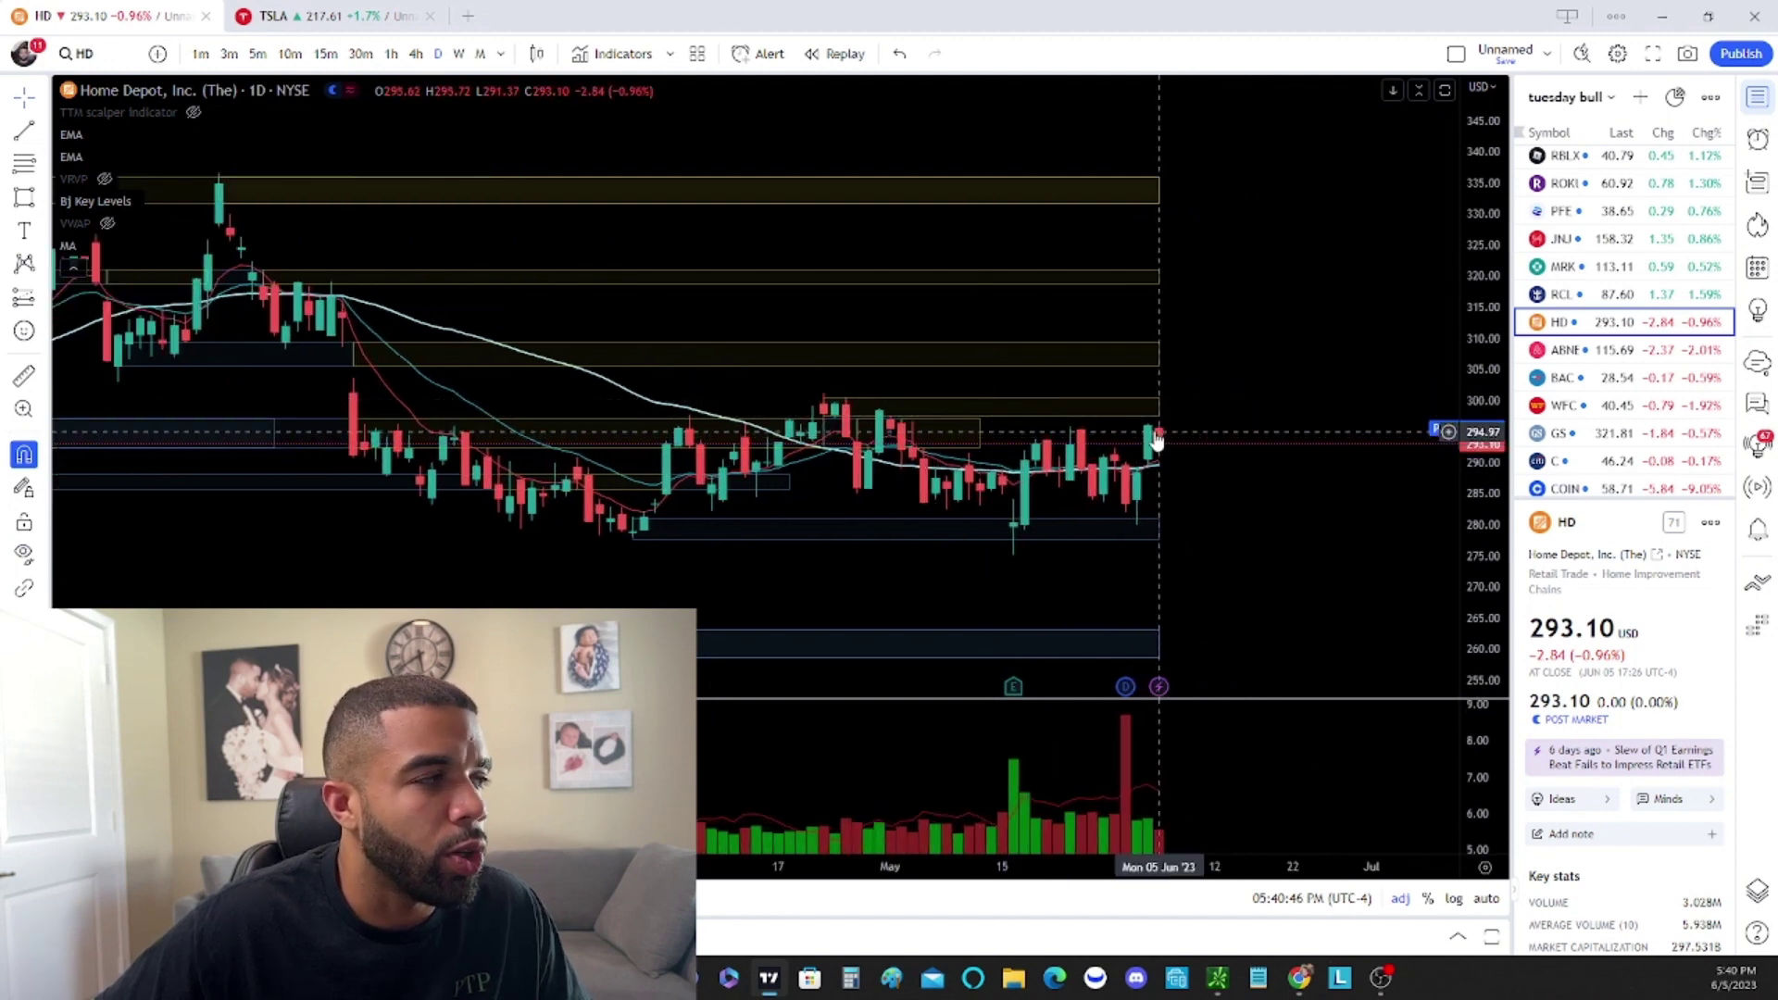
pyautogui.scroll(-2, 1167, 442)
pyautogui.scroll(-2, 889, 389)
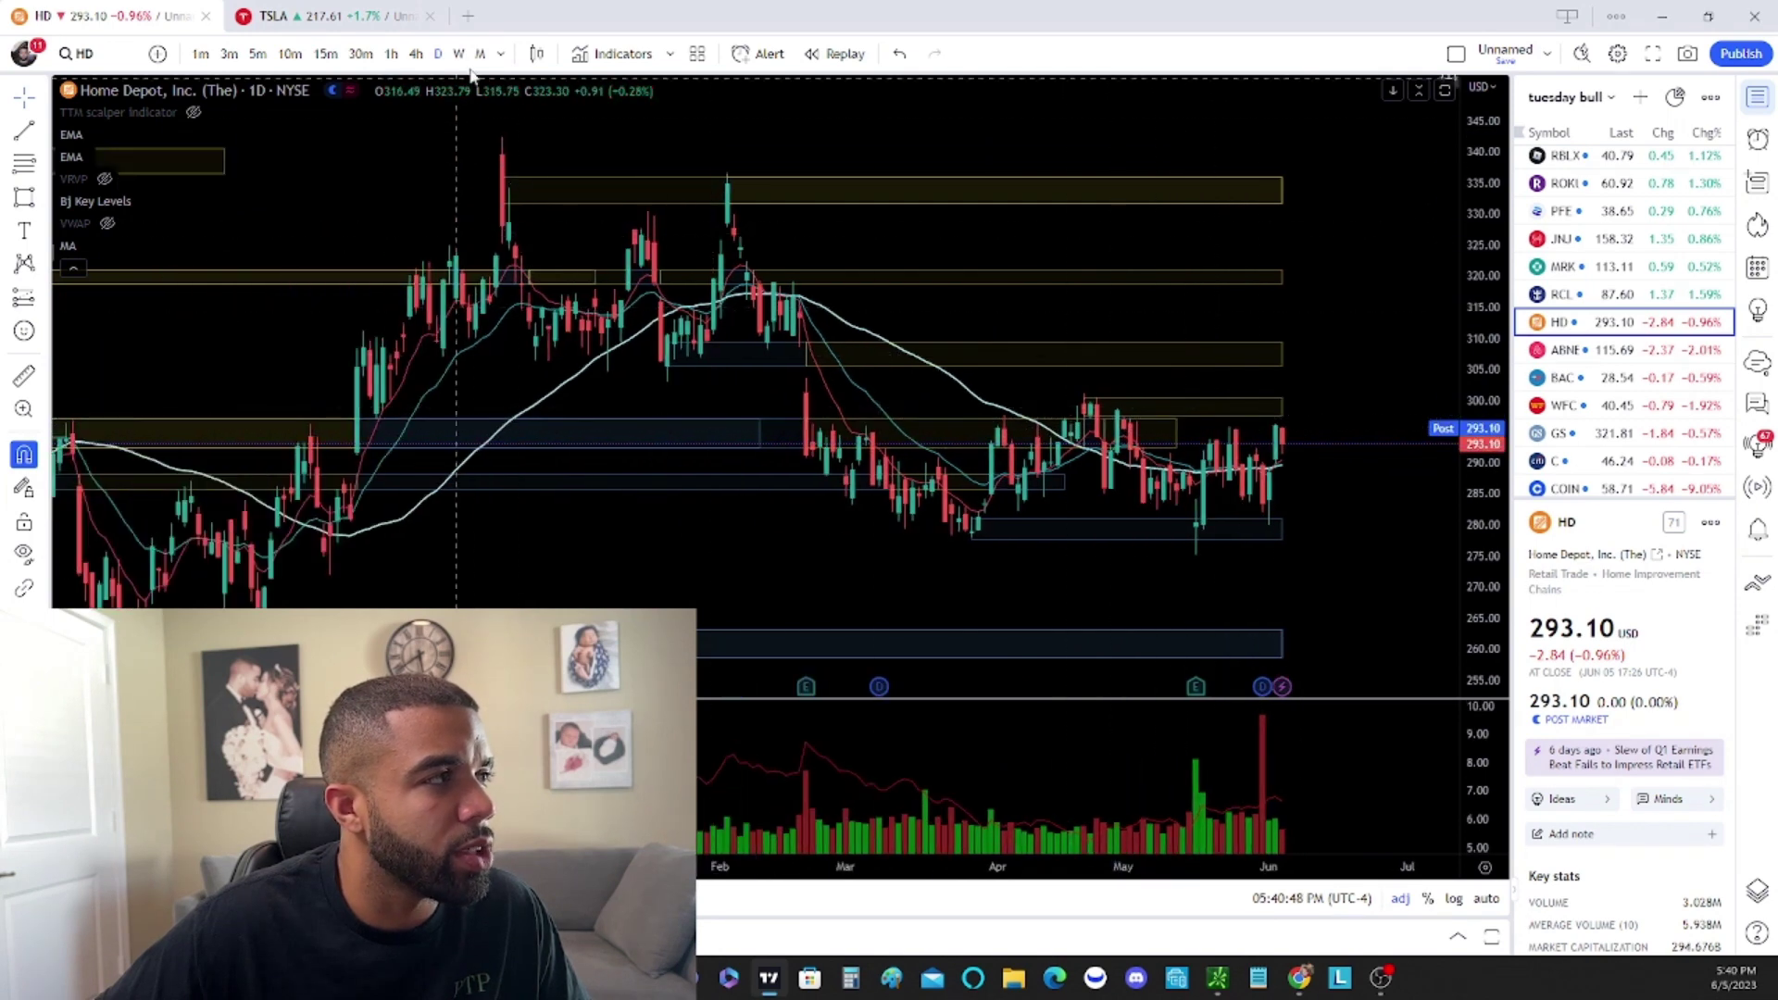
# Switch HD to the weekly timeframe and inspect the latest candles around the EMAs and moving average
pyautogui.click(459, 54)
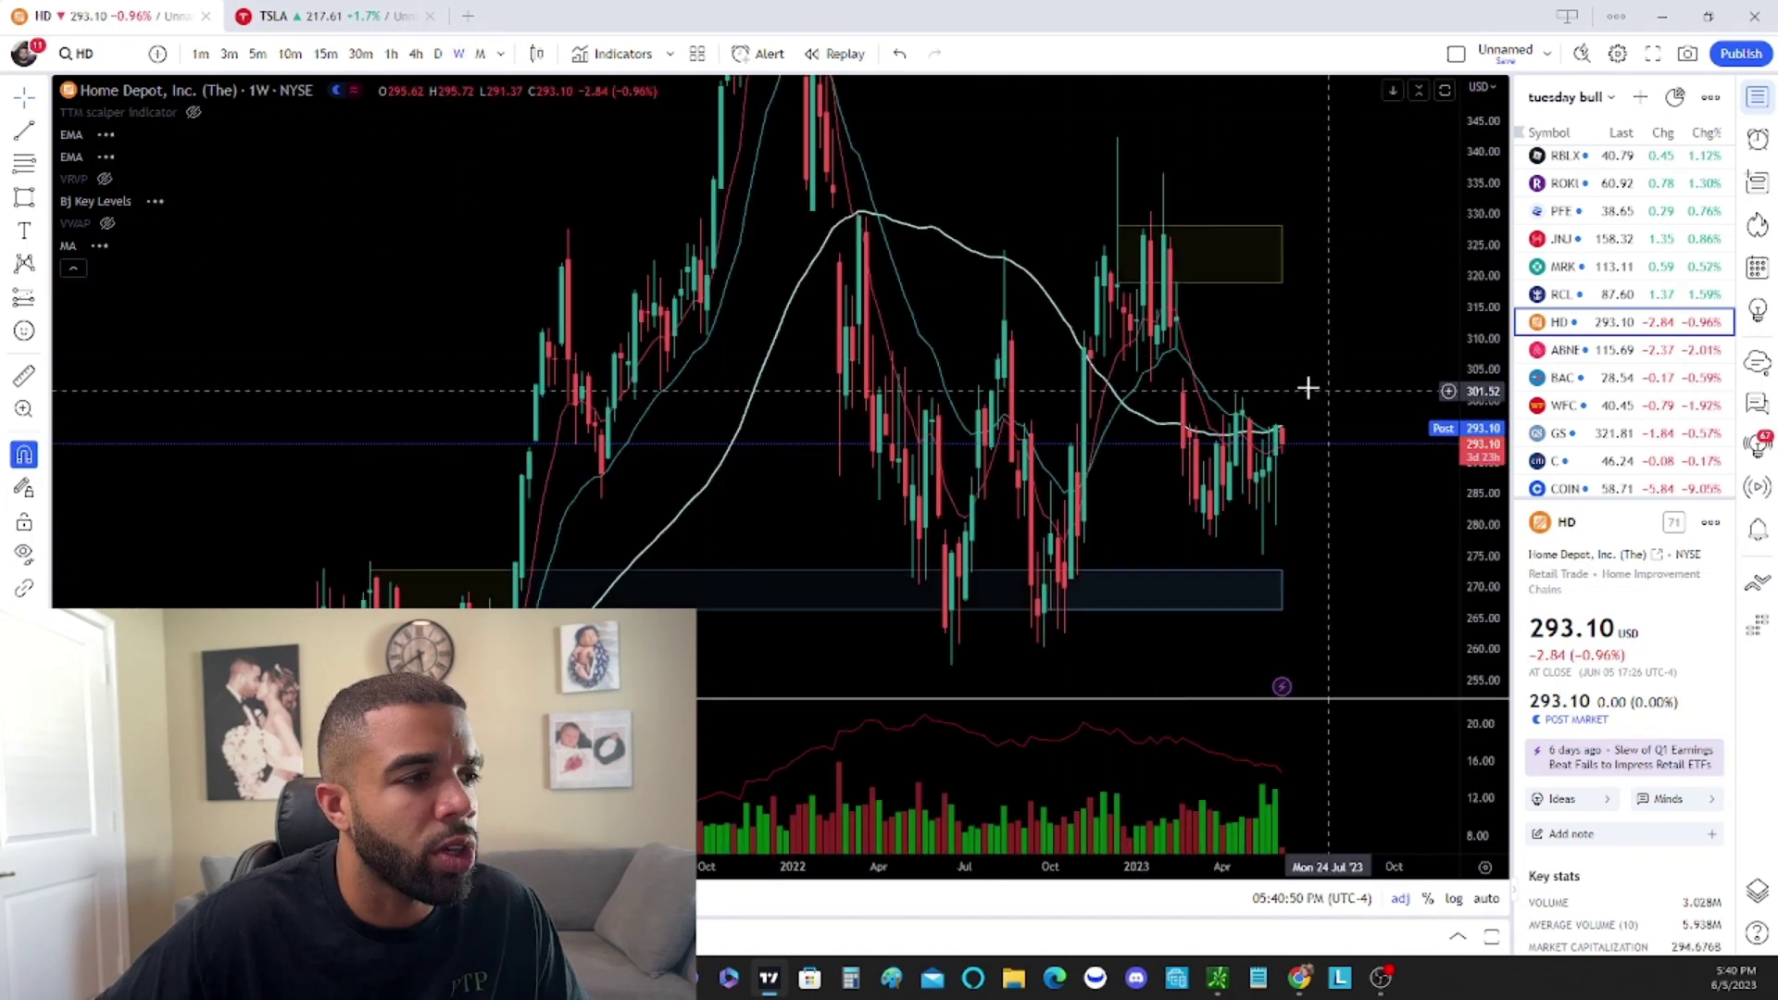
pyautogui.scroll(1, 1160, 460)
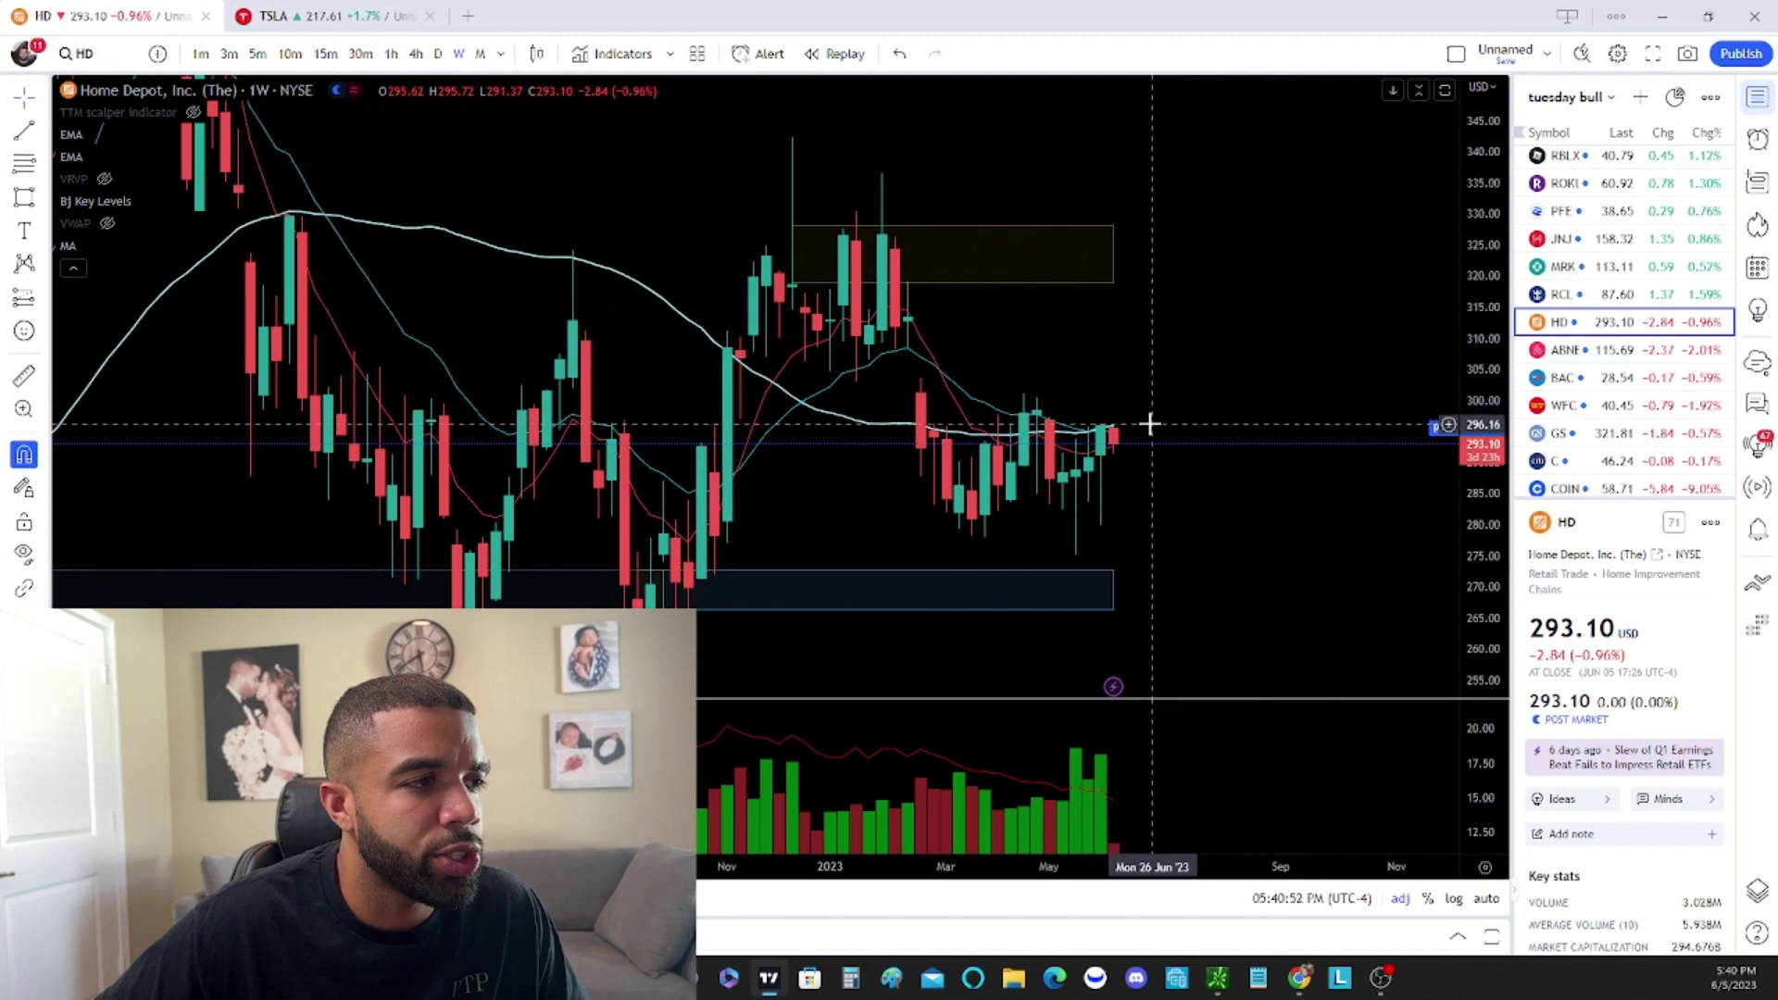
pyautogui.scroll(2, 1149, 424)
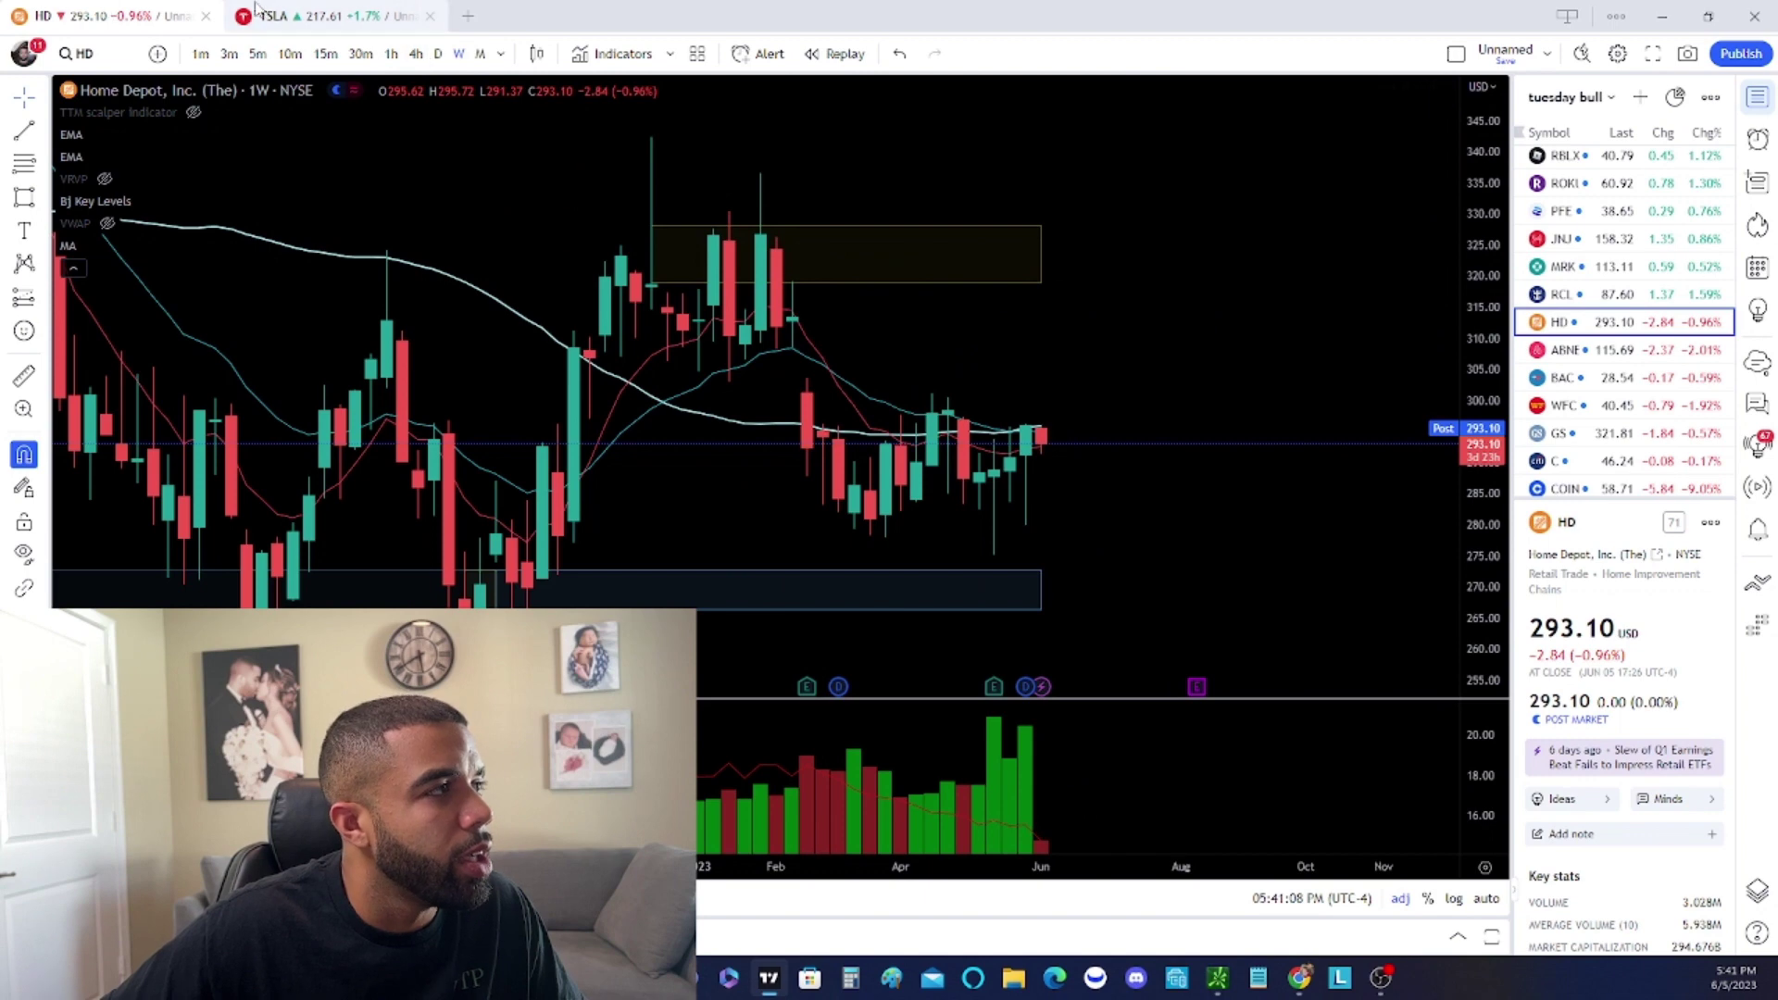
# Open ABNB on the weekly timeframe, then switch to daily and examine price against the moving averages and key levels
pyautogui.click(1588, 352)
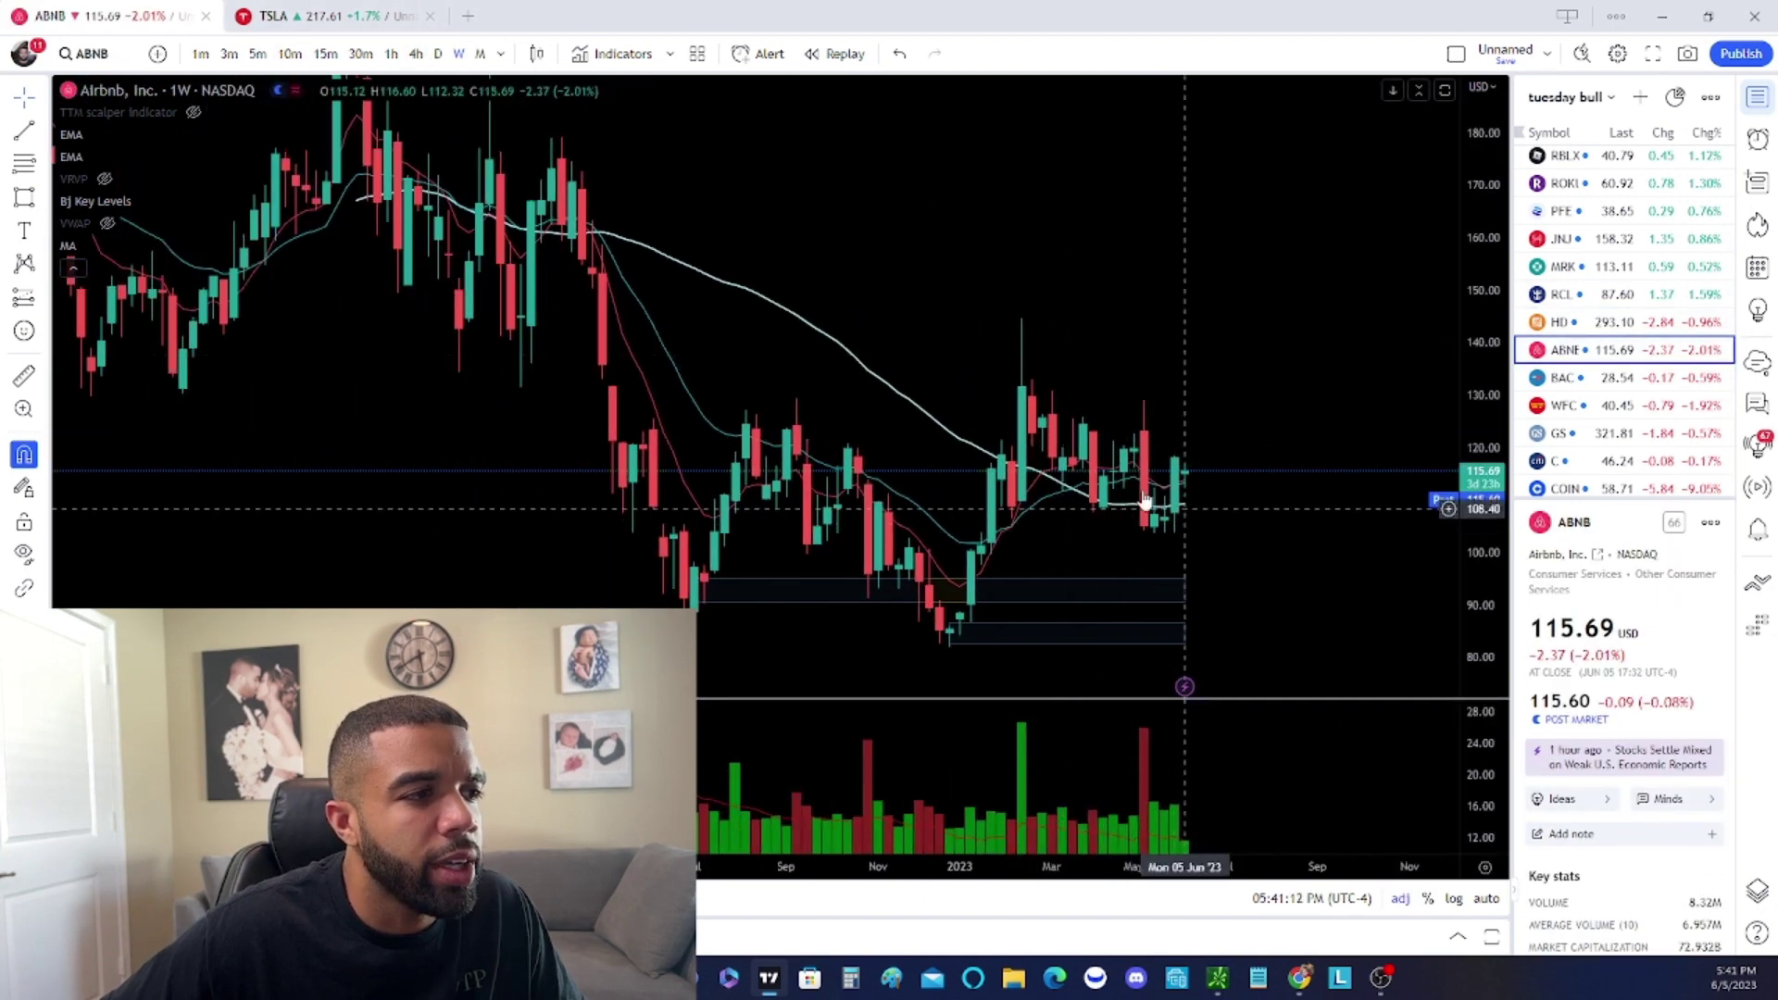
pyautogui.scroll(2, 1146, 507)
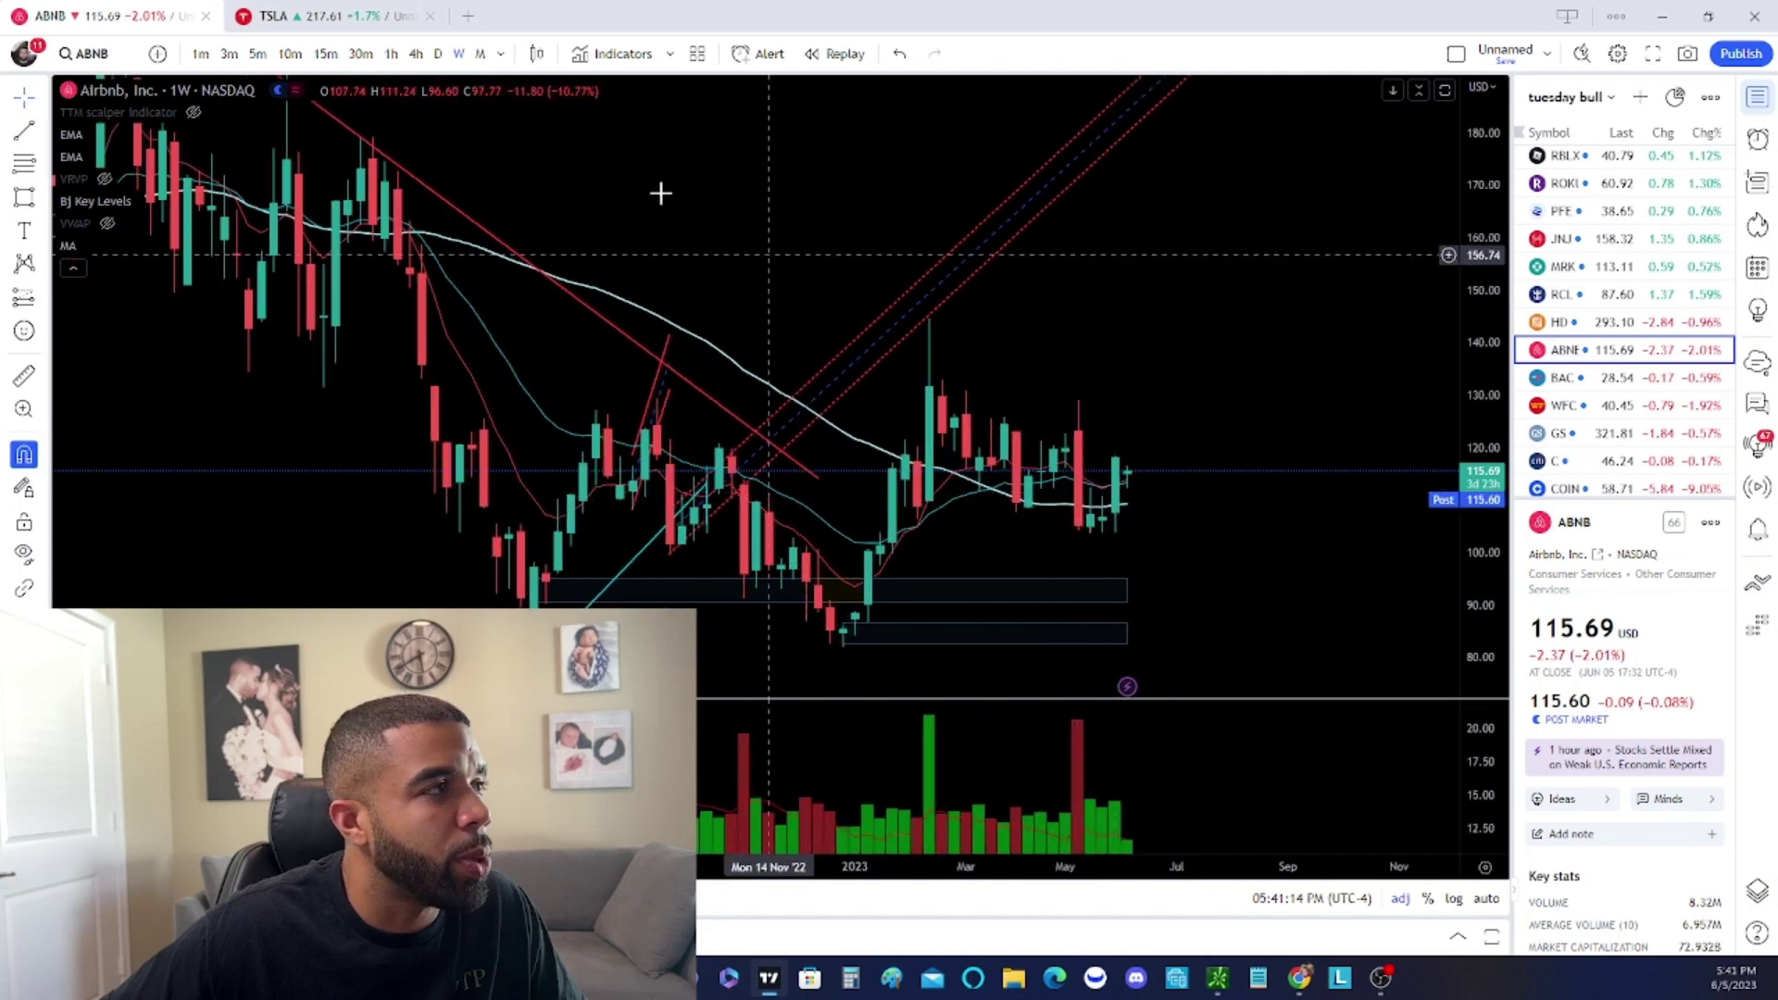
pyautogui.click(438, 56)
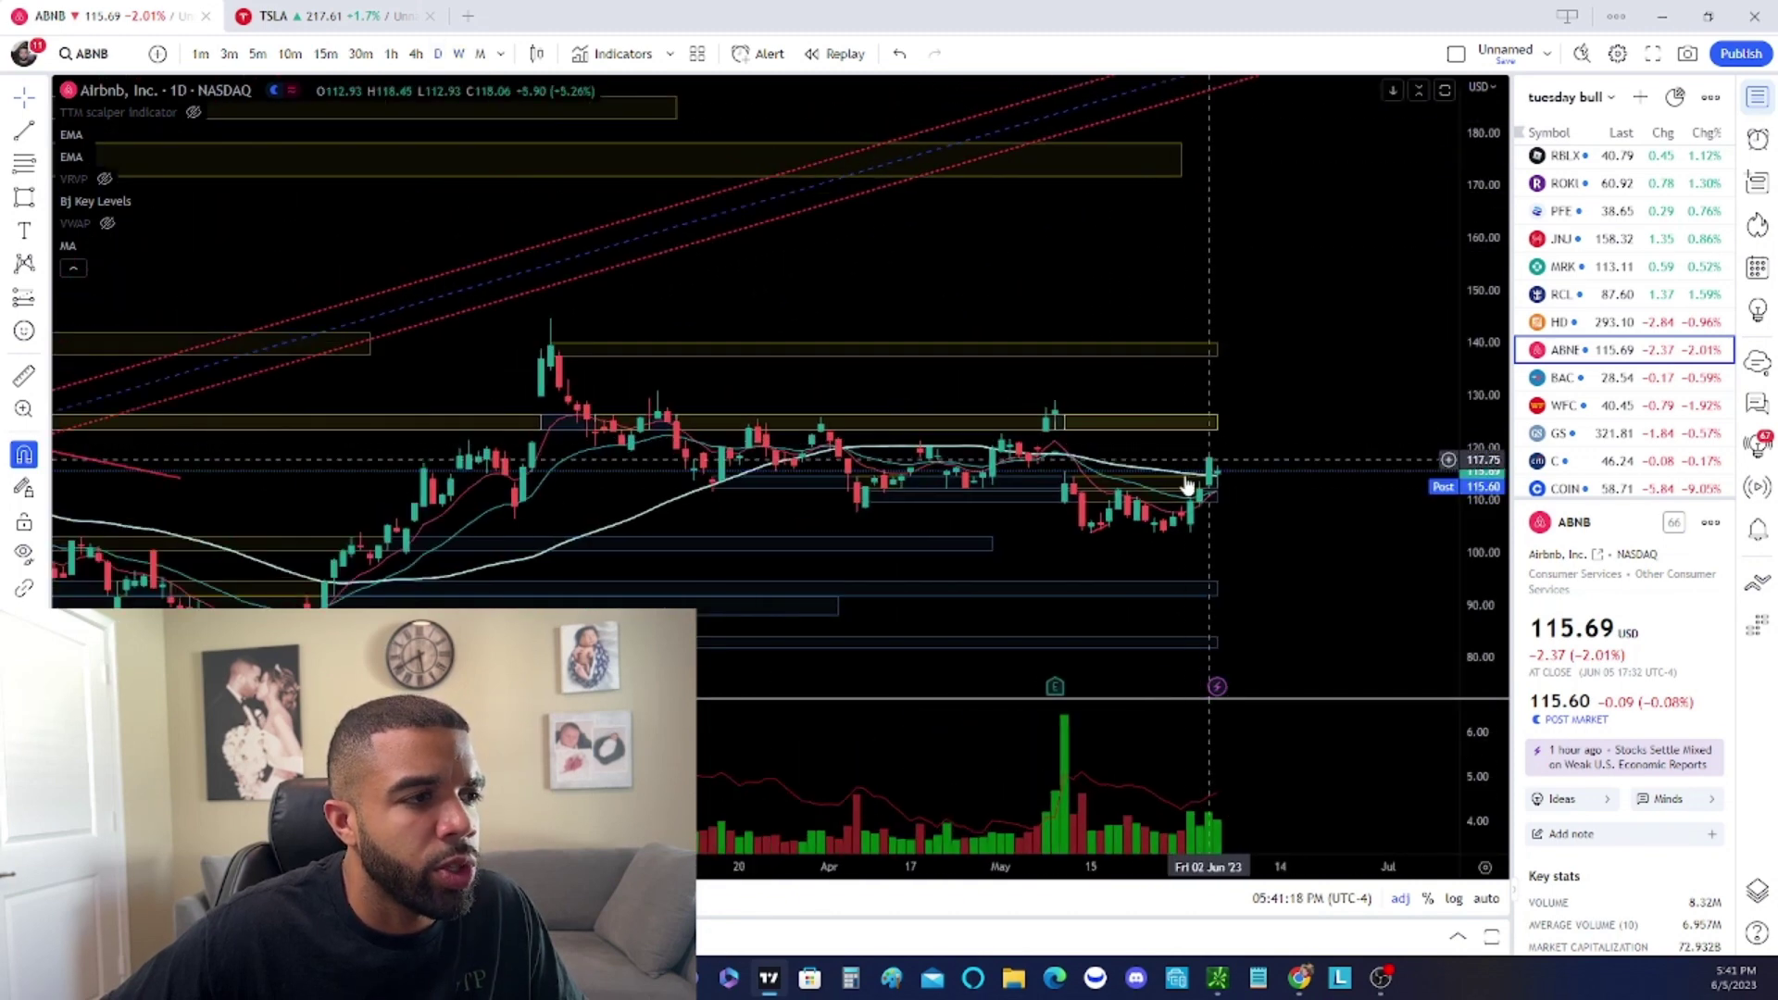
pyautogui.scroll(2, 1167, 480)
pyautogui.scroll(2, 1279, 542)
pyautogui.scroll(-4, 1269, 528)
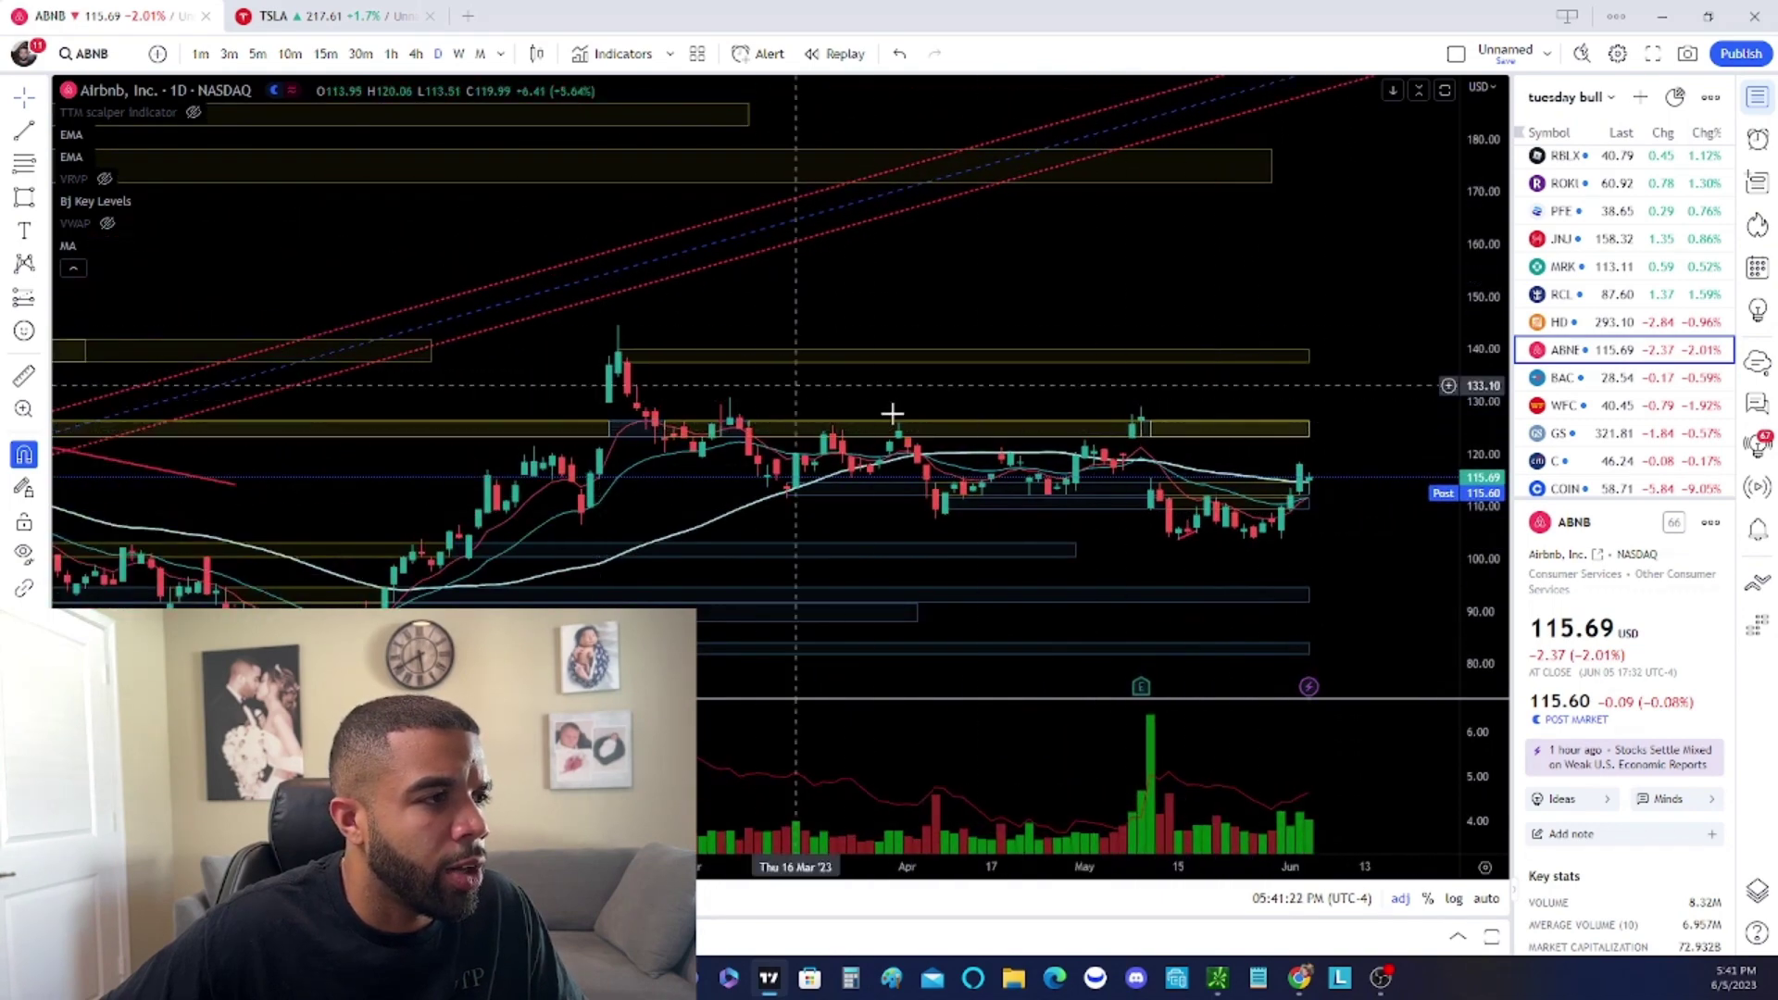
pyautogui.scroll(-5, 1238, 497)
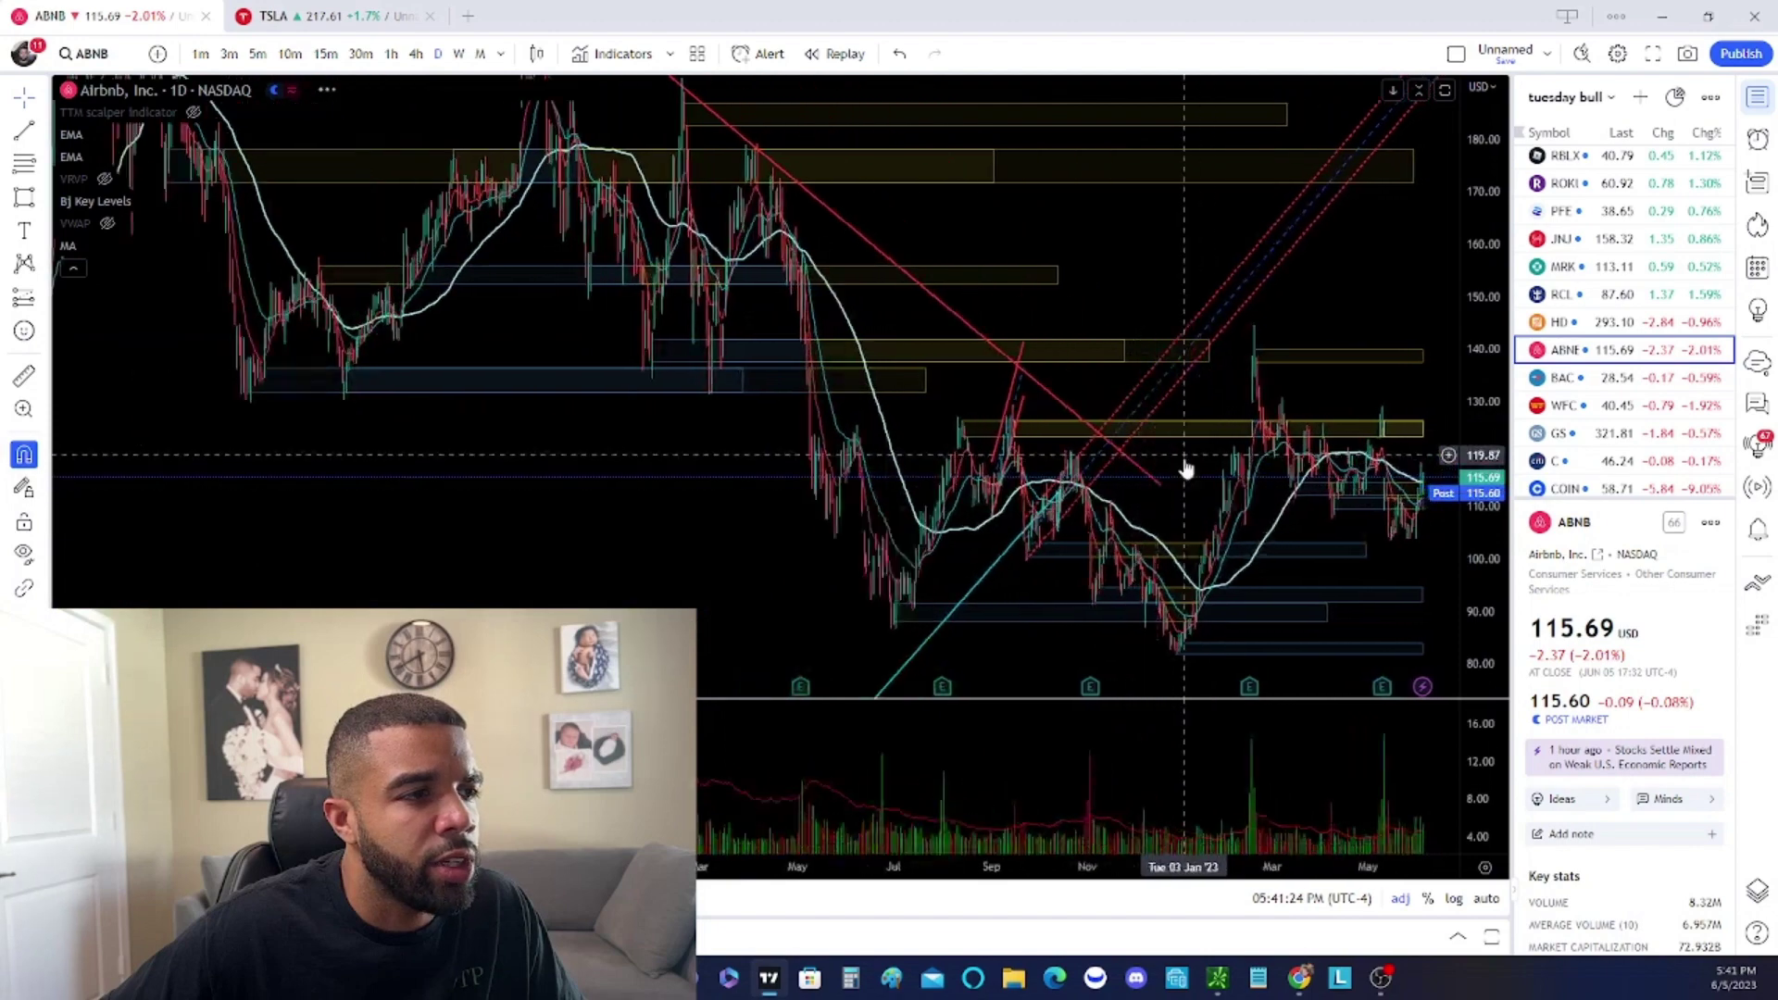
# Draw a green descending trendline on ABNB's daily chart from the 144.63 high on 16 February 2023 to about 121 in late June
pyautogui.scroll(3, 1183, 457)
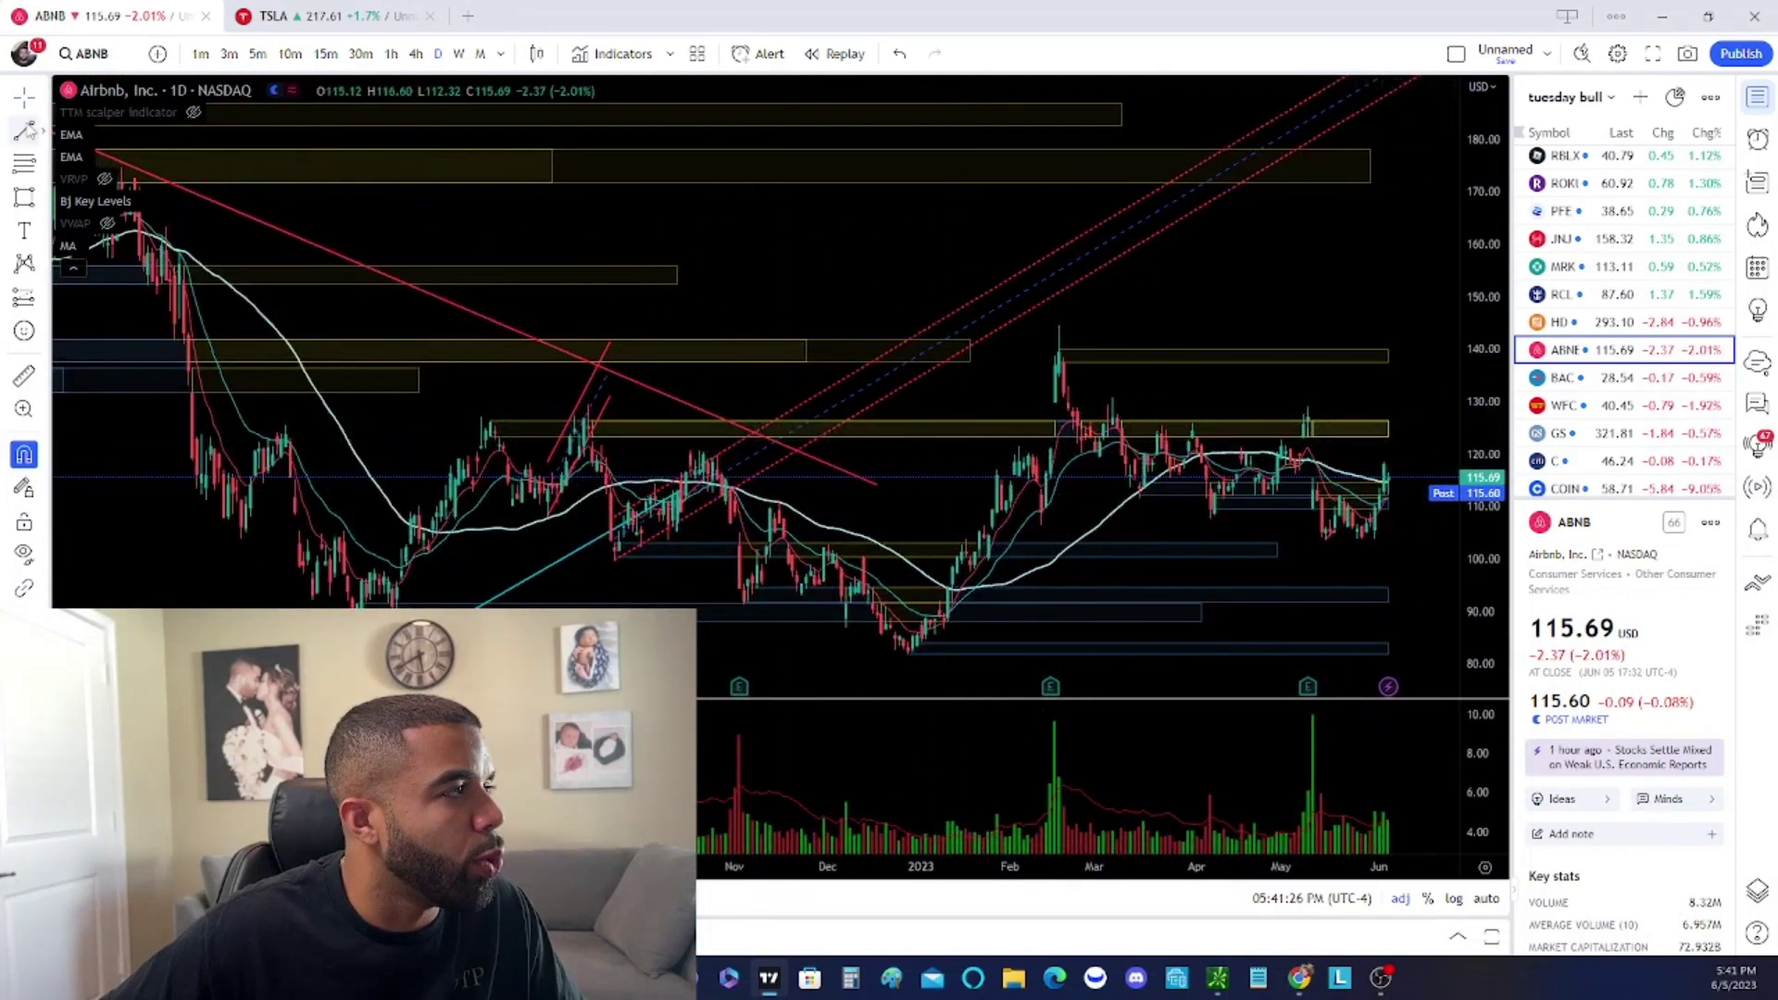
pyautogui.moveTo(1073, 313); pyautogui.dragTo(1445, 447)
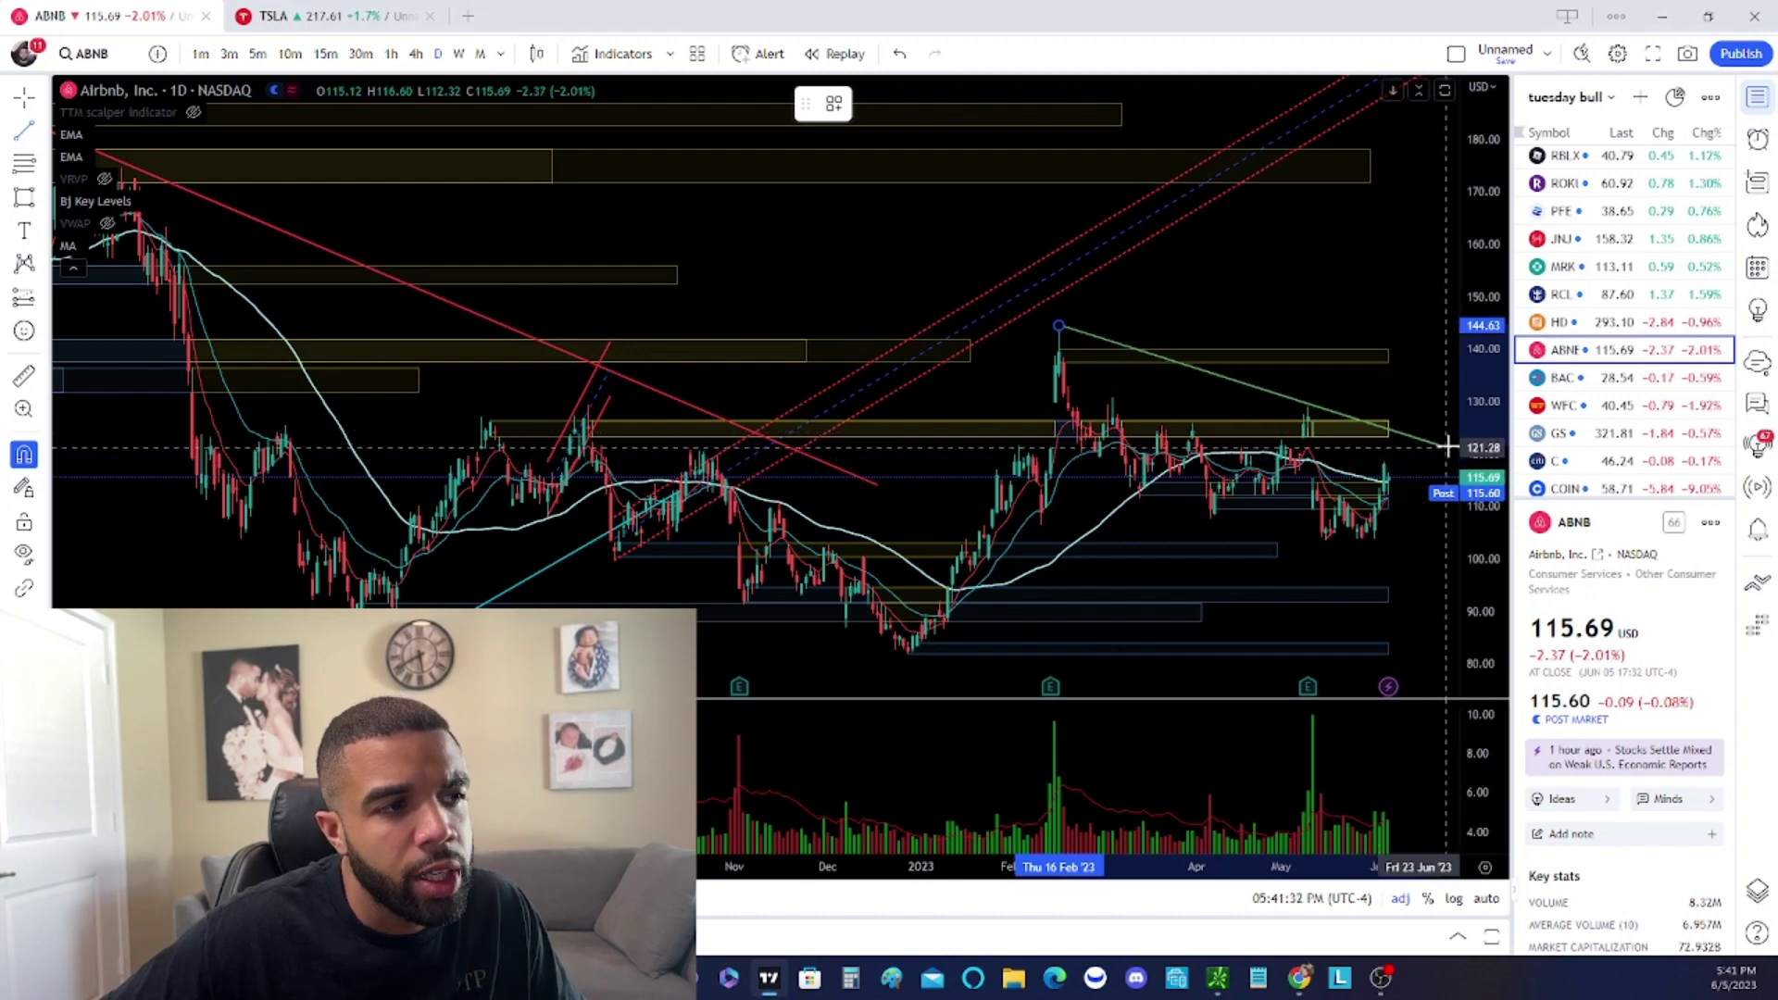
pyautogui.click(1449, 451)
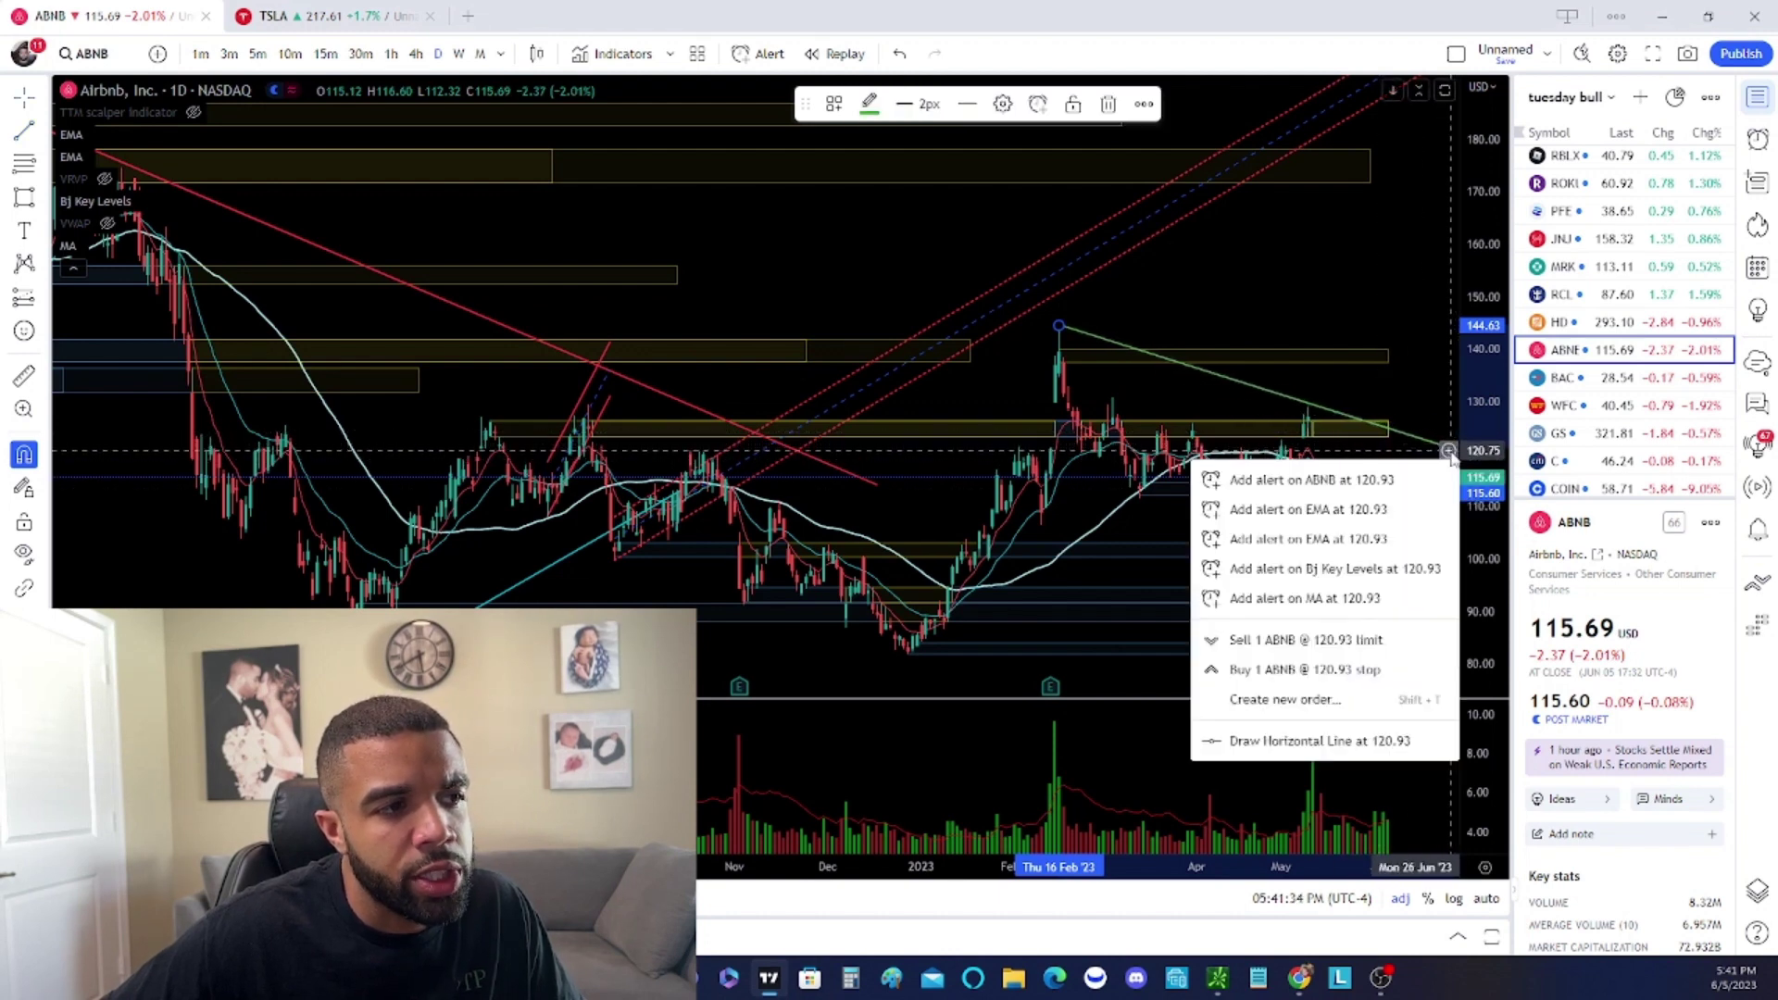
pyautogui.click(1405, 400)
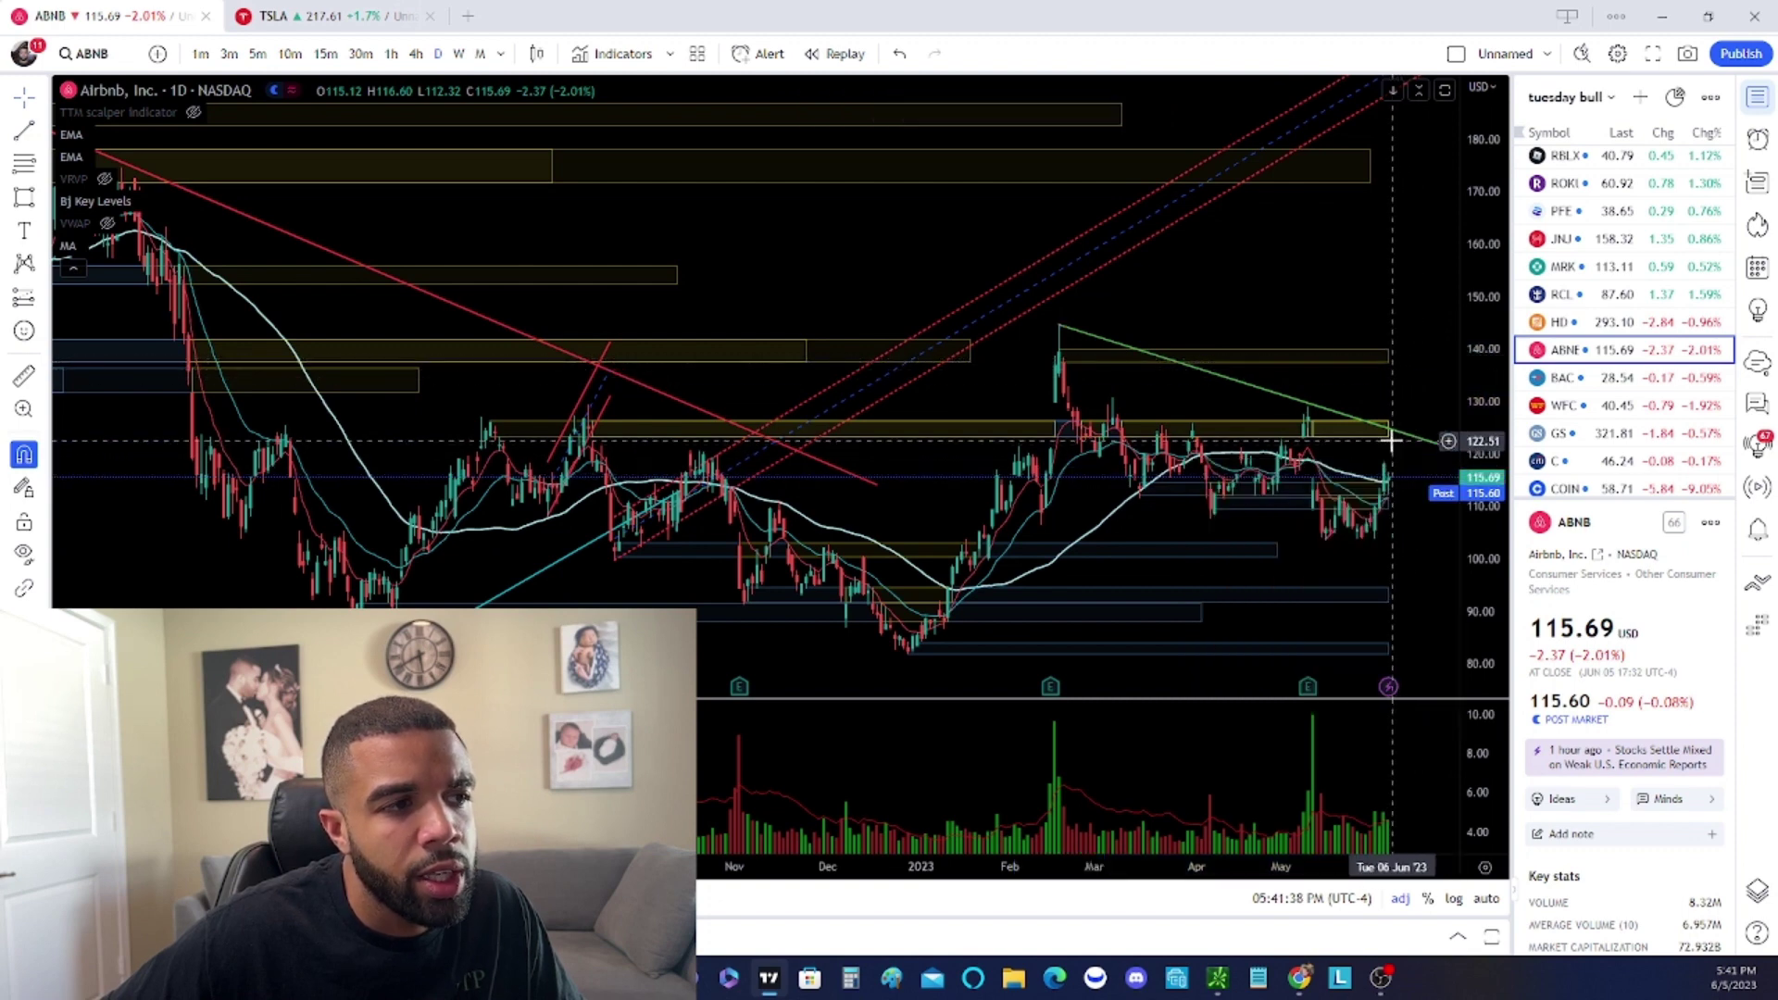
pyautogui.scroll(2, 1389, 438)
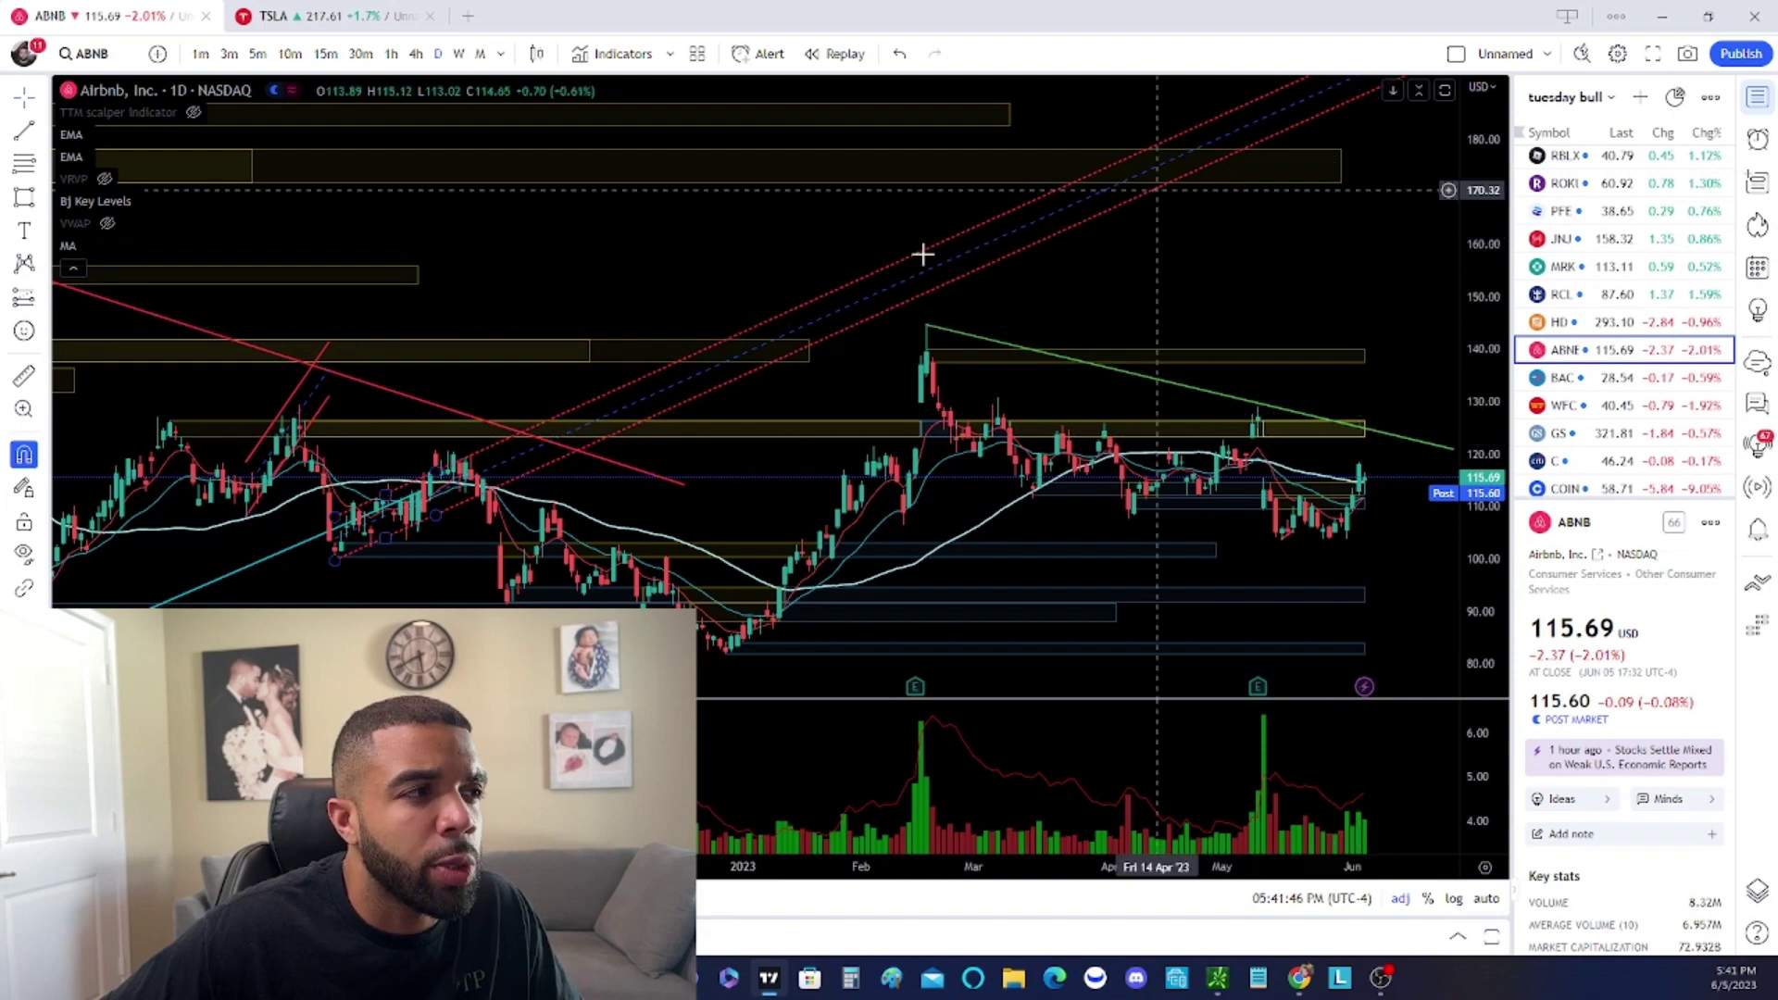
pyautogui.scroll(-2, 980, 278)
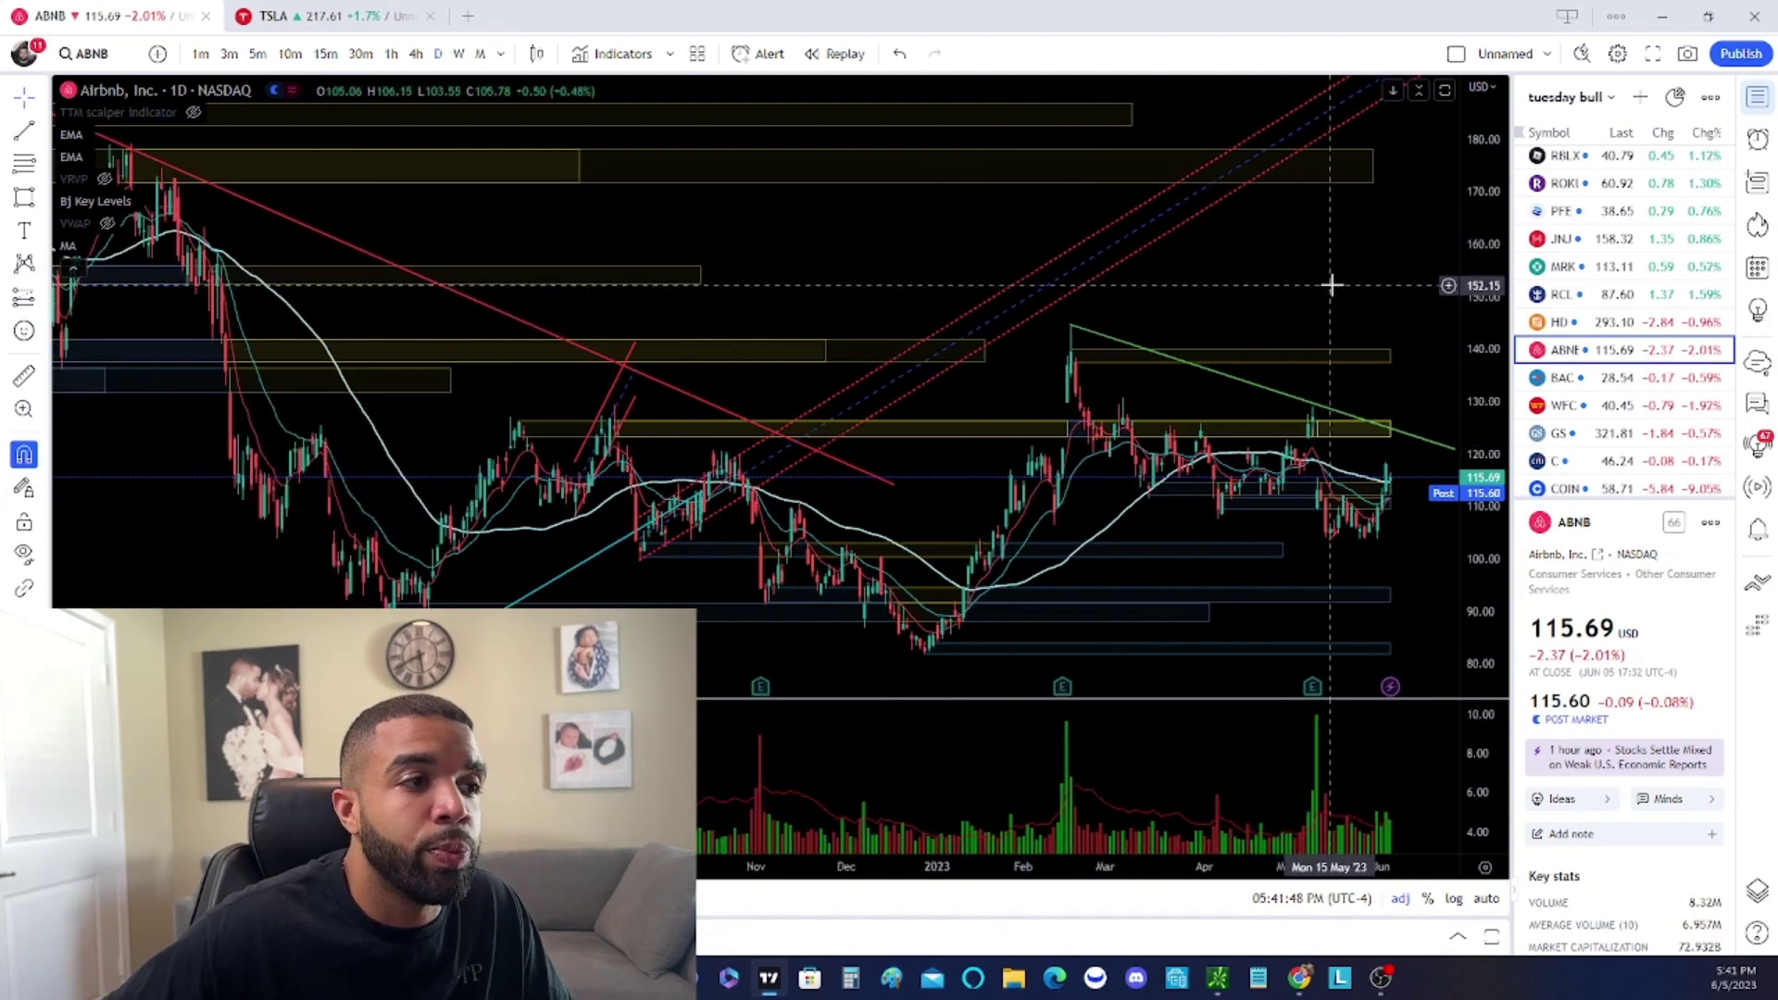
pyautogui.scroll(-3, 1338, 284)
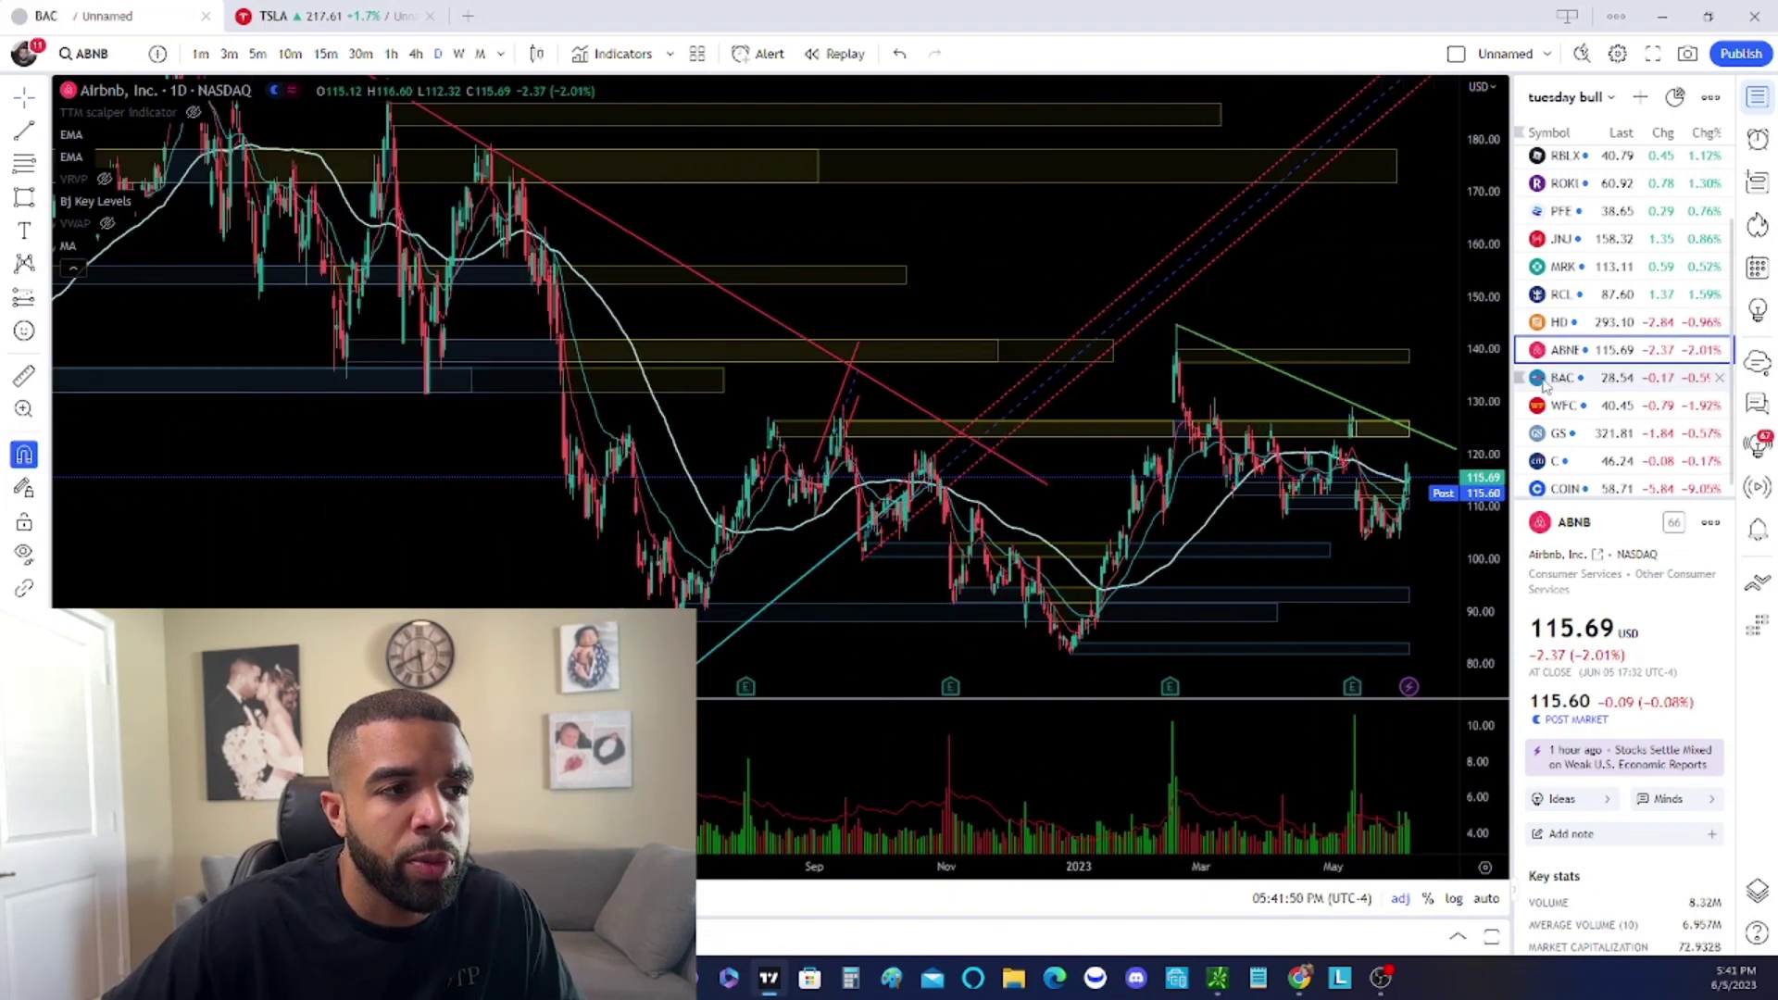
# Open BAC's daily chart and examine the latest candles against the descending green trendline and the orange range box
pyautogui.click(1556, 378)
pyautogui.scroll(3, 982, 334)
pyautogui.moveTo(1228, 219); pyautogui.dragTo(912, 433)
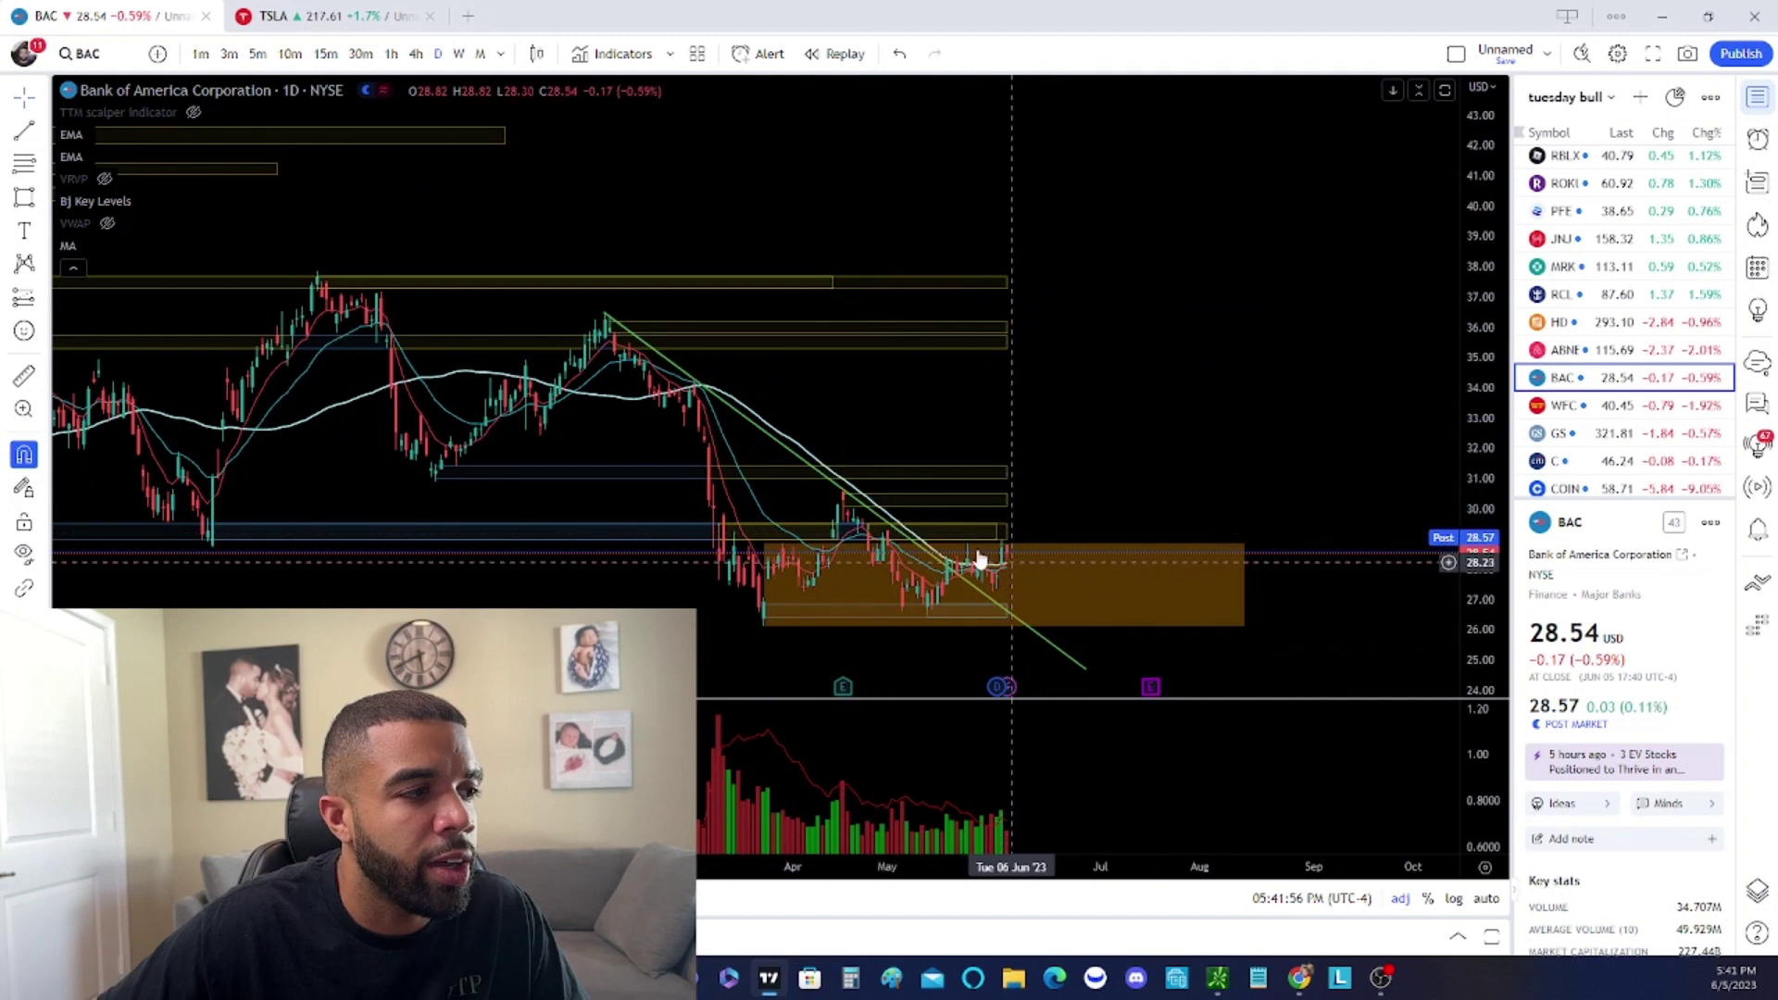
pyautogui.moveTo(1007, 567); pyautogui.dragTo(922, 563)
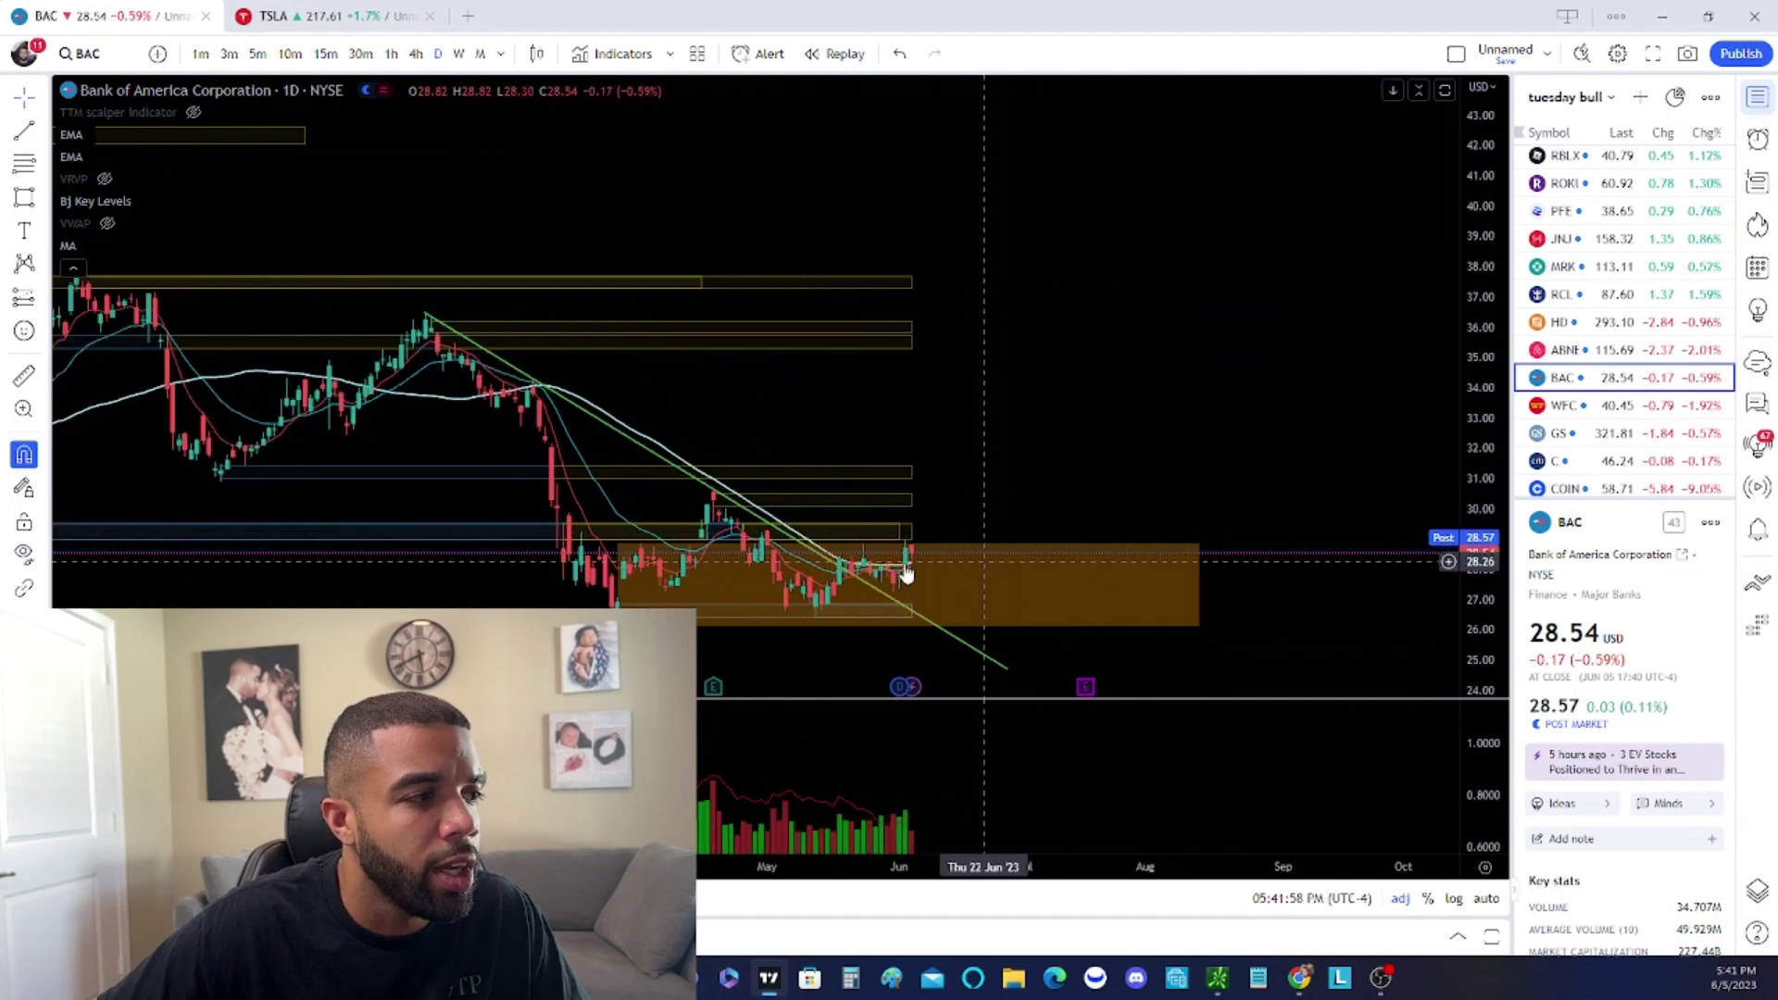
pyautogui.scroll(-1, 909, 573)
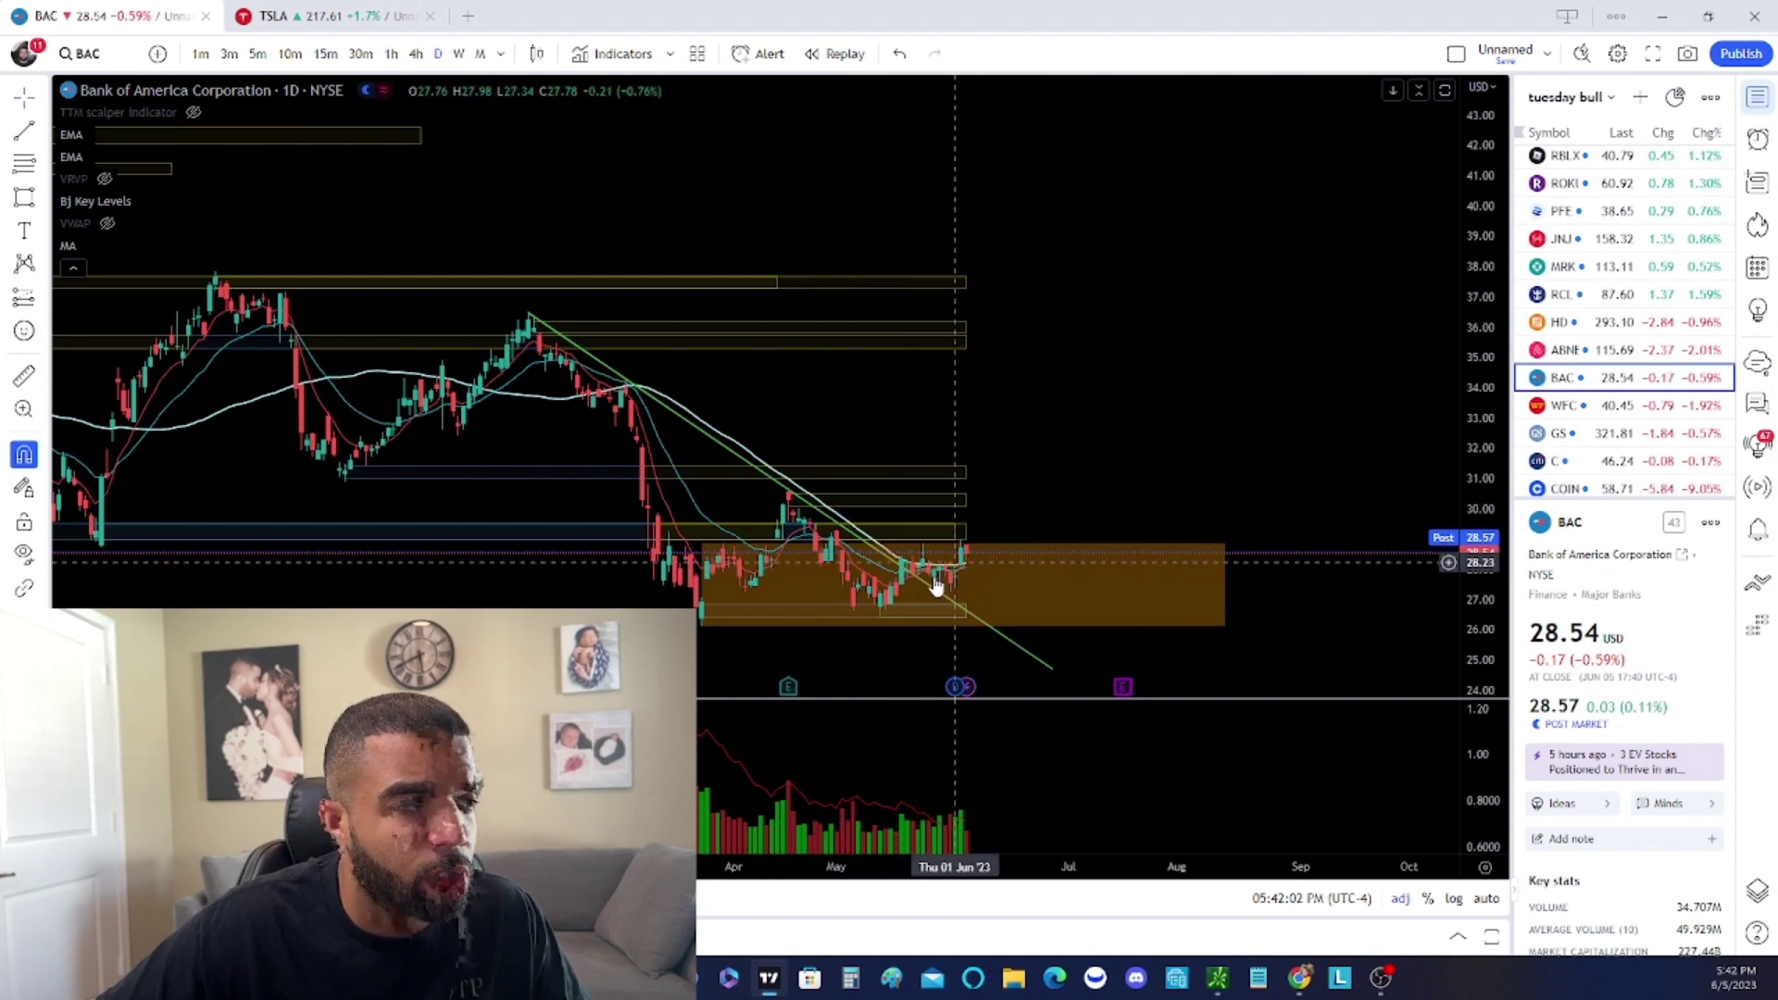
pyautogui.scroll(-1, 1000, 554)
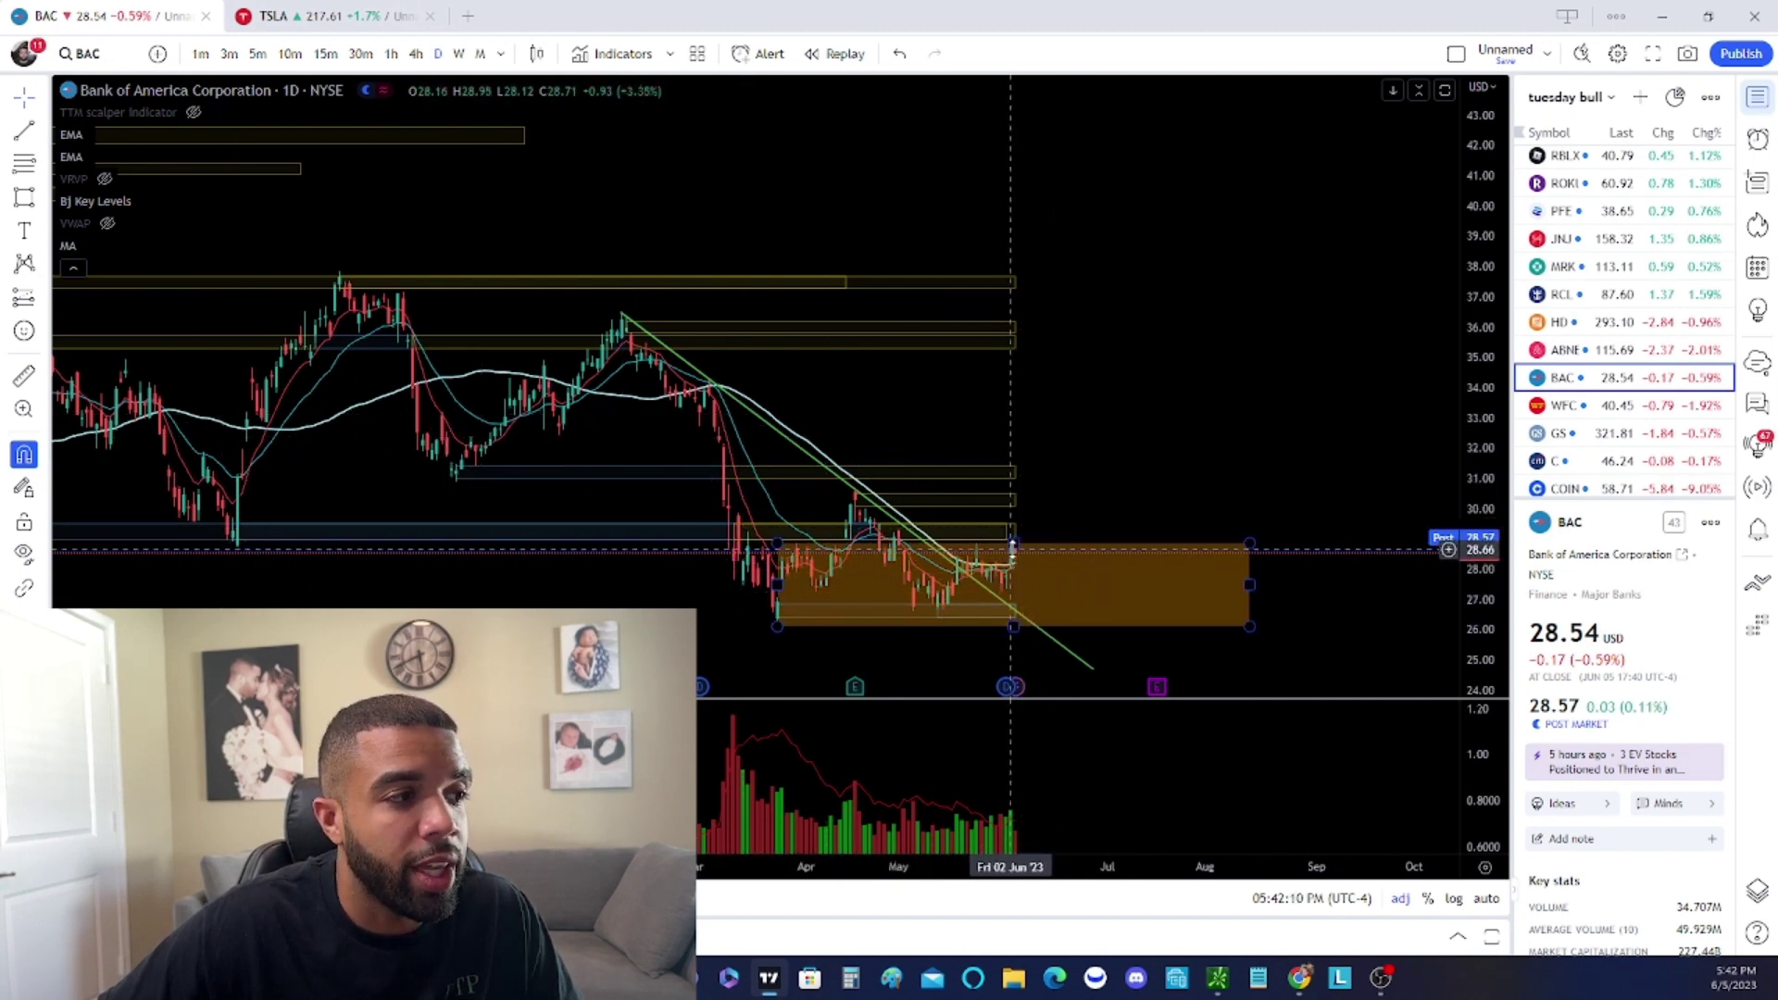
pyautogui.scroll(1, 1012, 549)
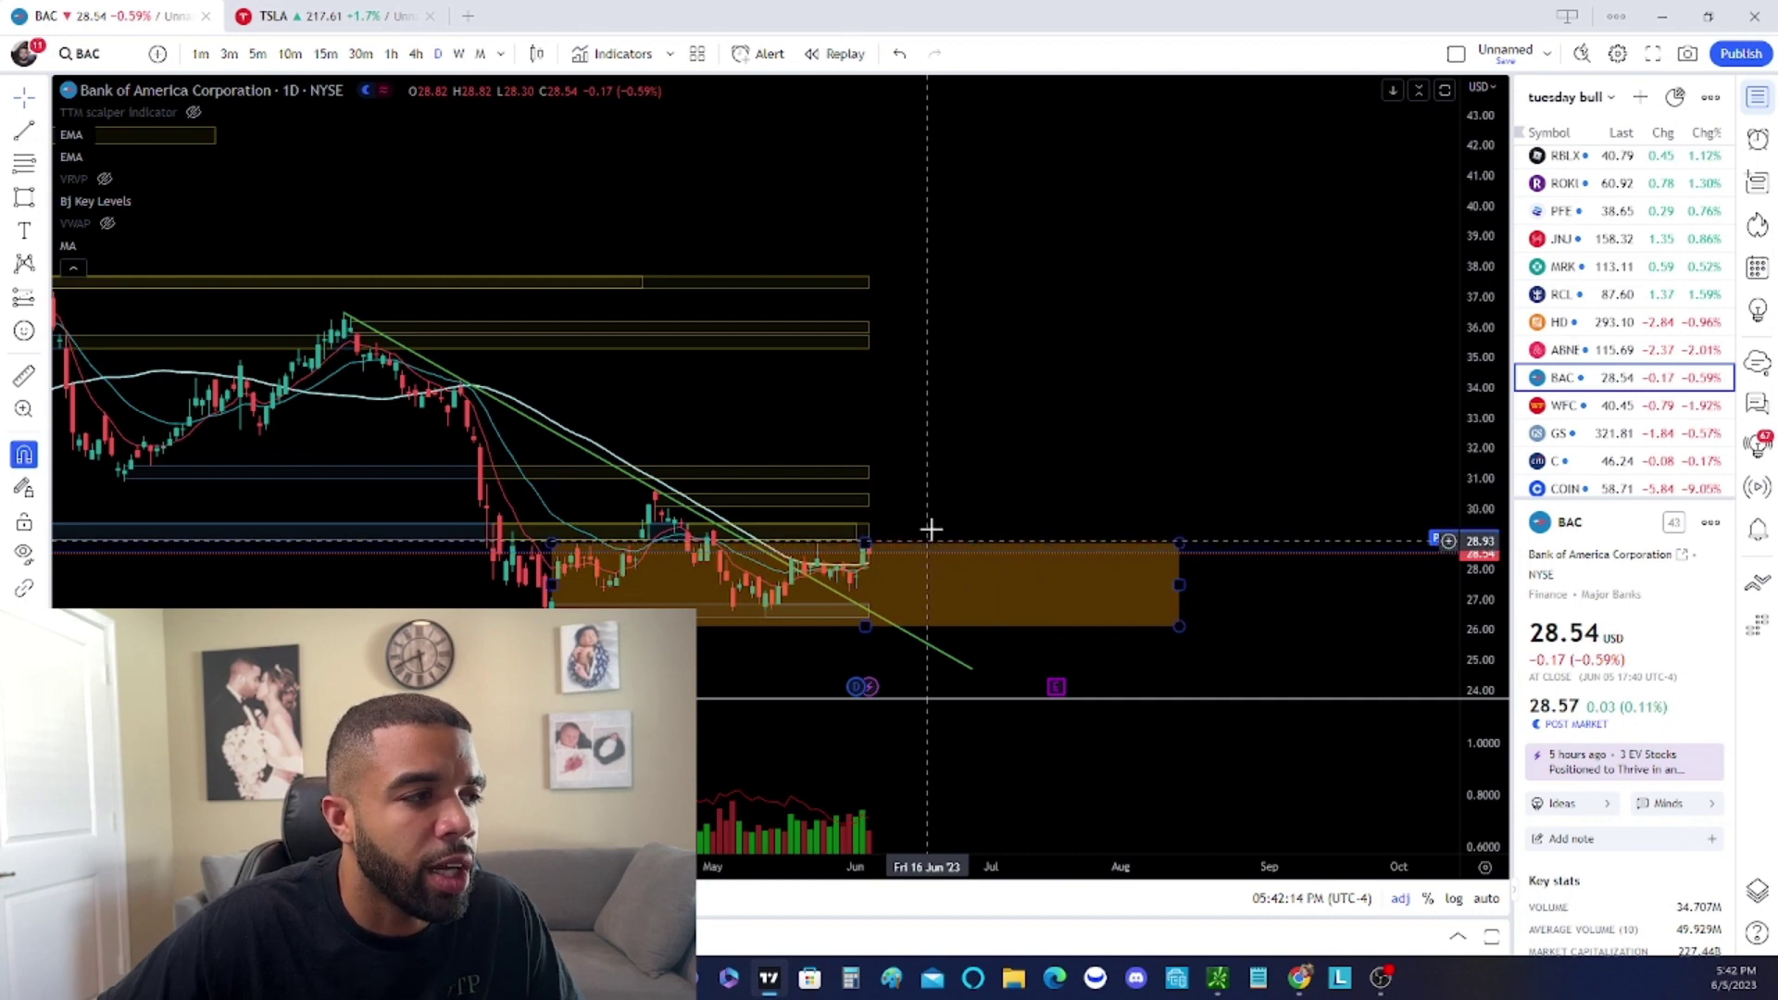
pyautogui.scroll(-1, 983, 541)
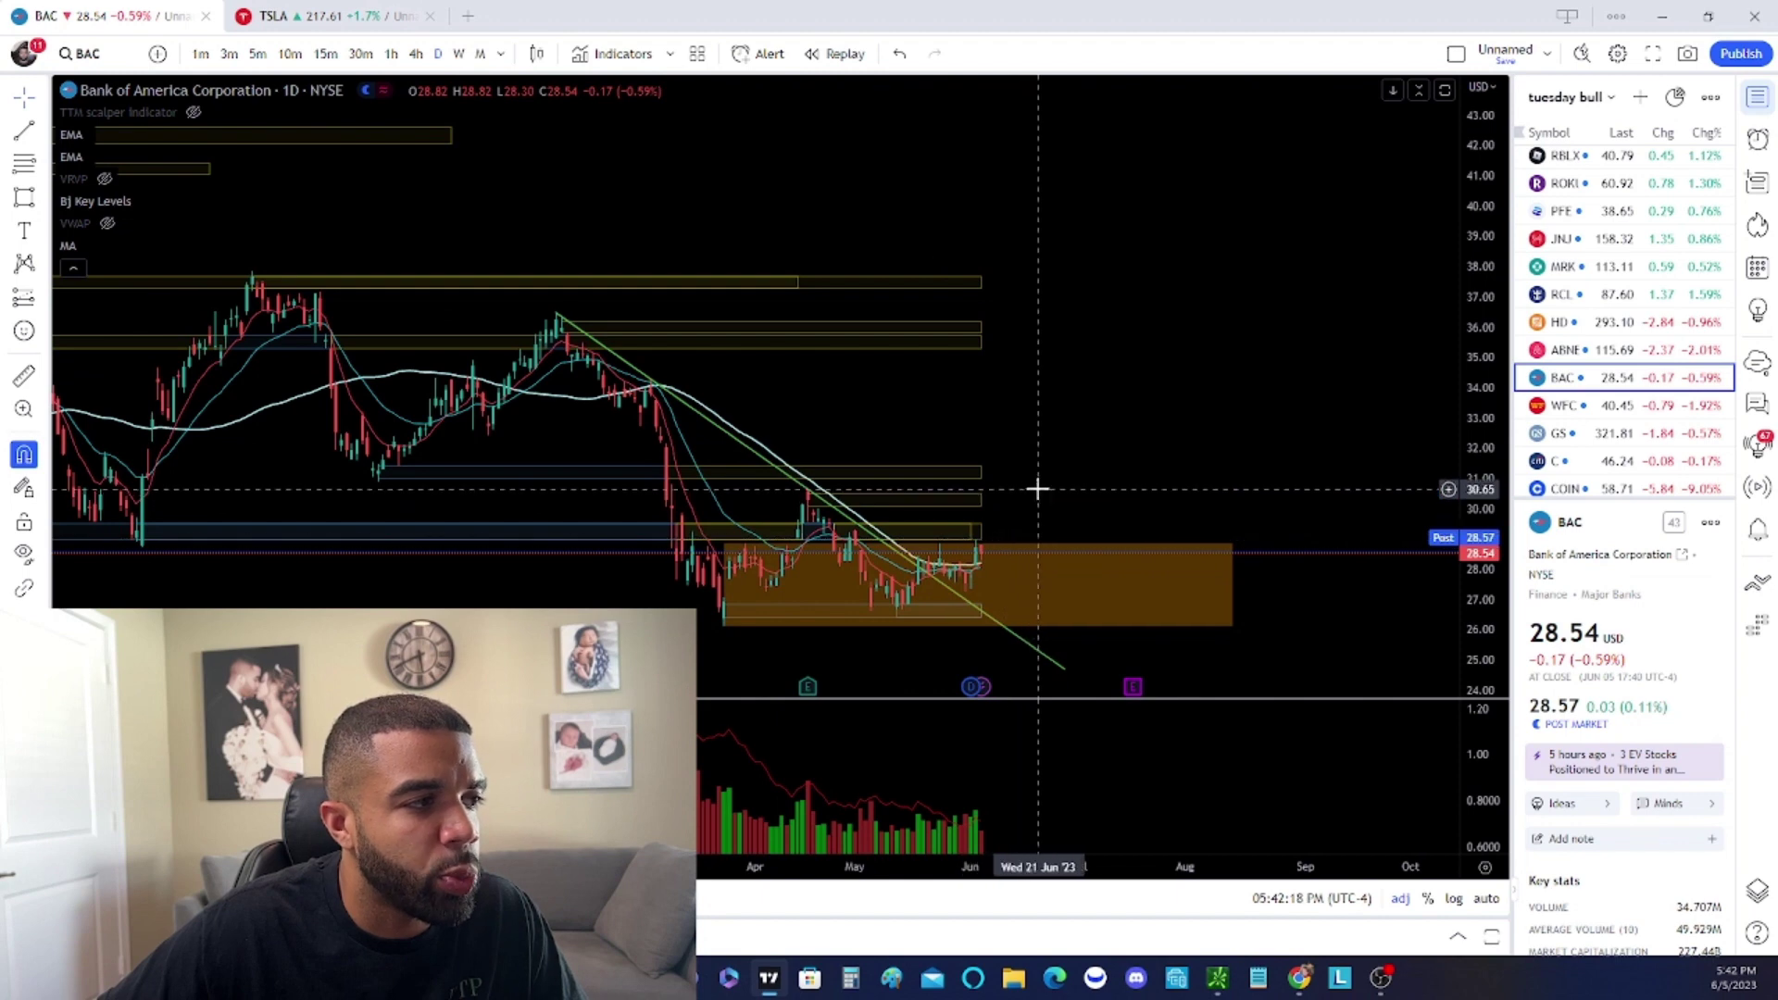
# Compare the upper edge of BAC's orange range box with the April swing high and the overhead key levels
pyautogui.click(1011, 554)
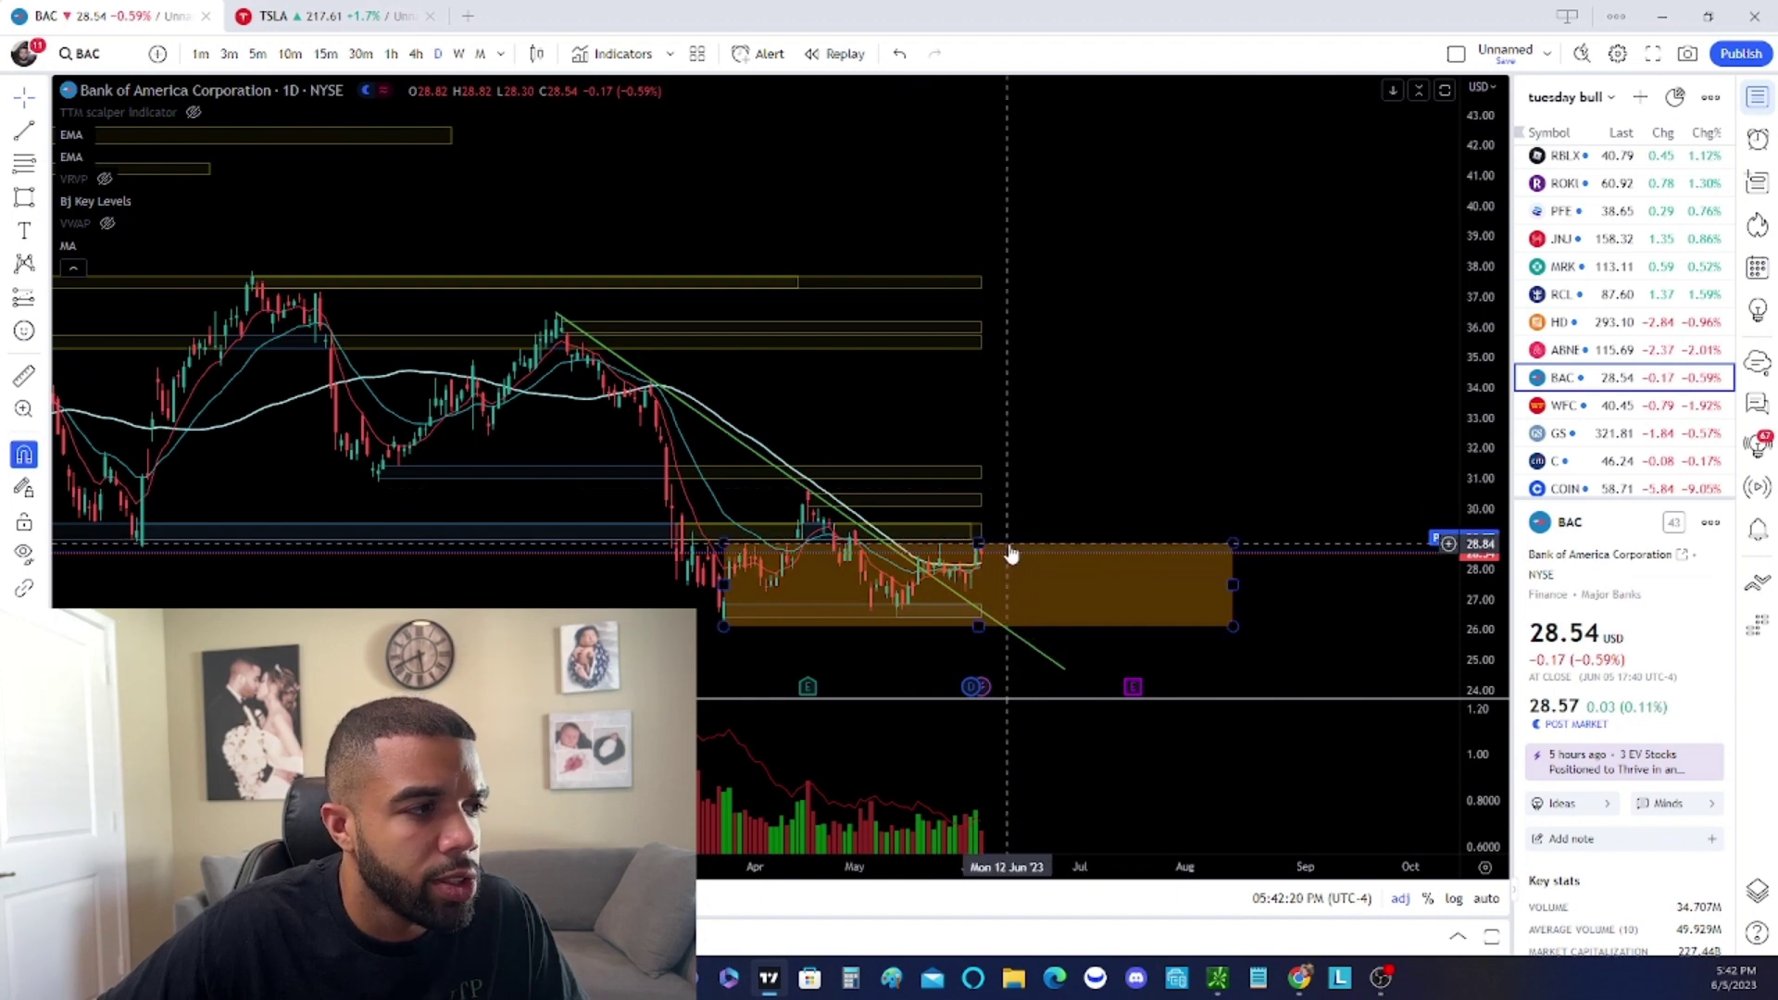
pyautogui.scroll(-1, 1022, 488)
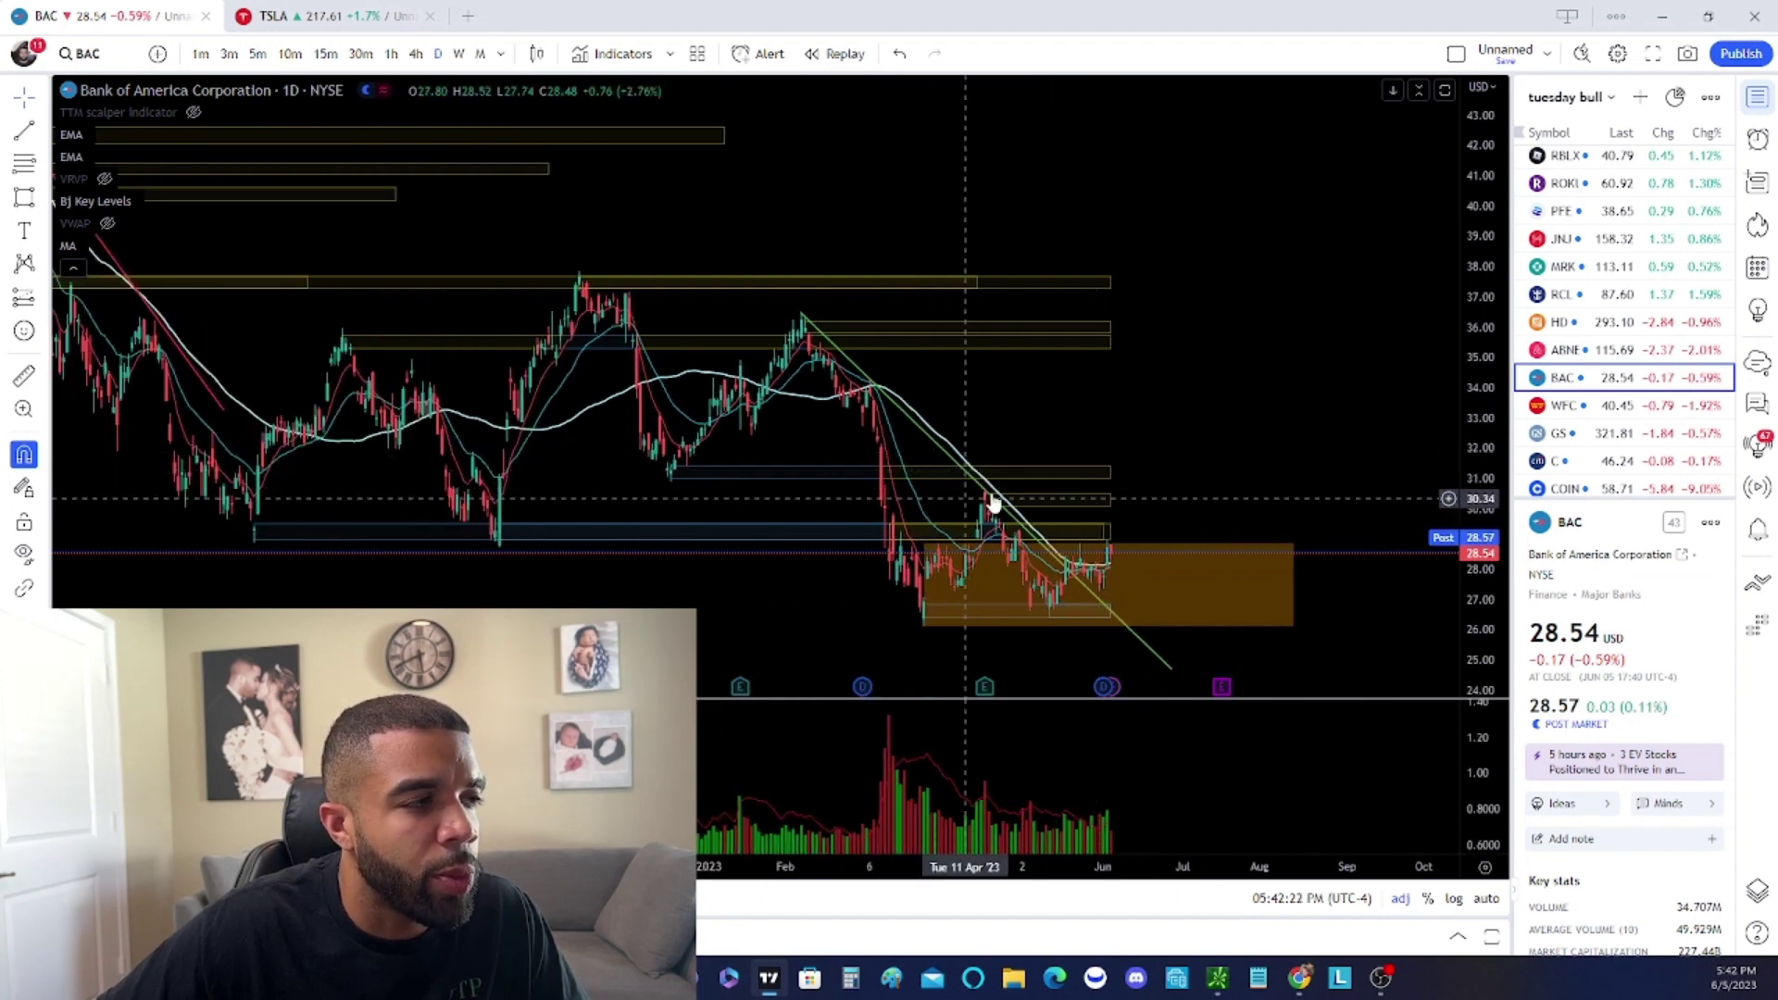
pyautogui.scroll(-1, 980, 496)
pyautogui.scroll(-1, 1080, 508)
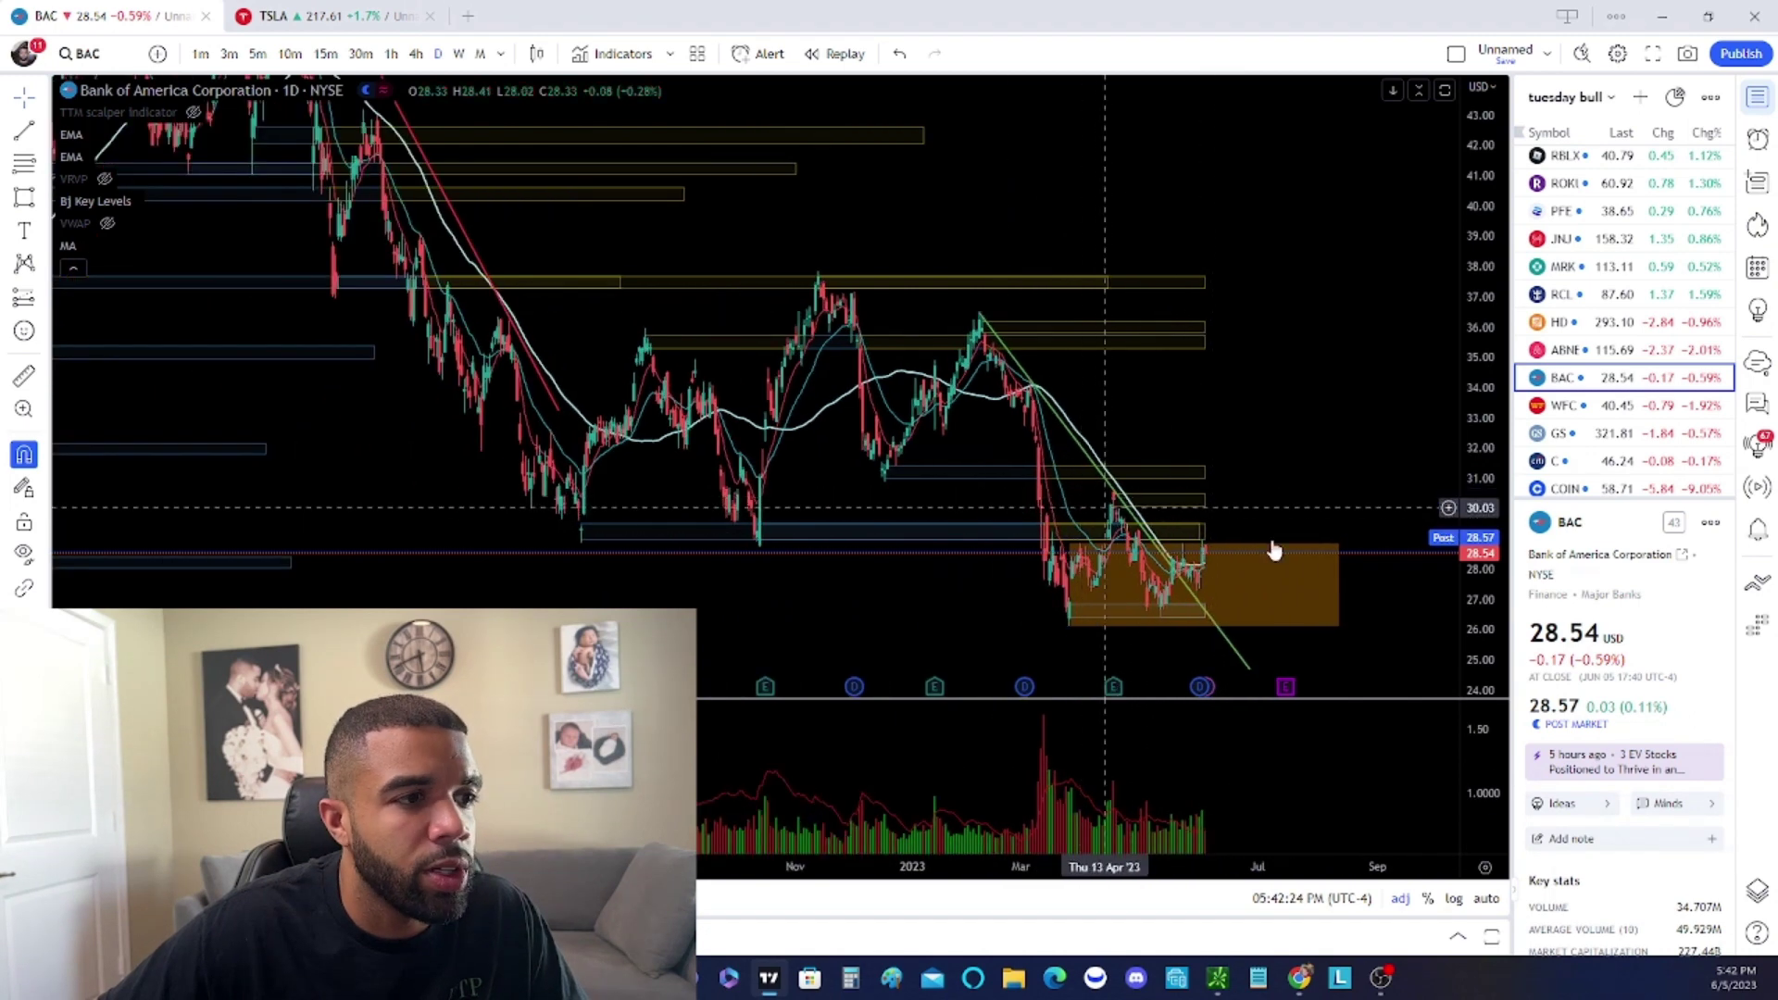
pyautogui.scroll(1, 945, 500)
pyautogui.scroll(1, 1112, 506)
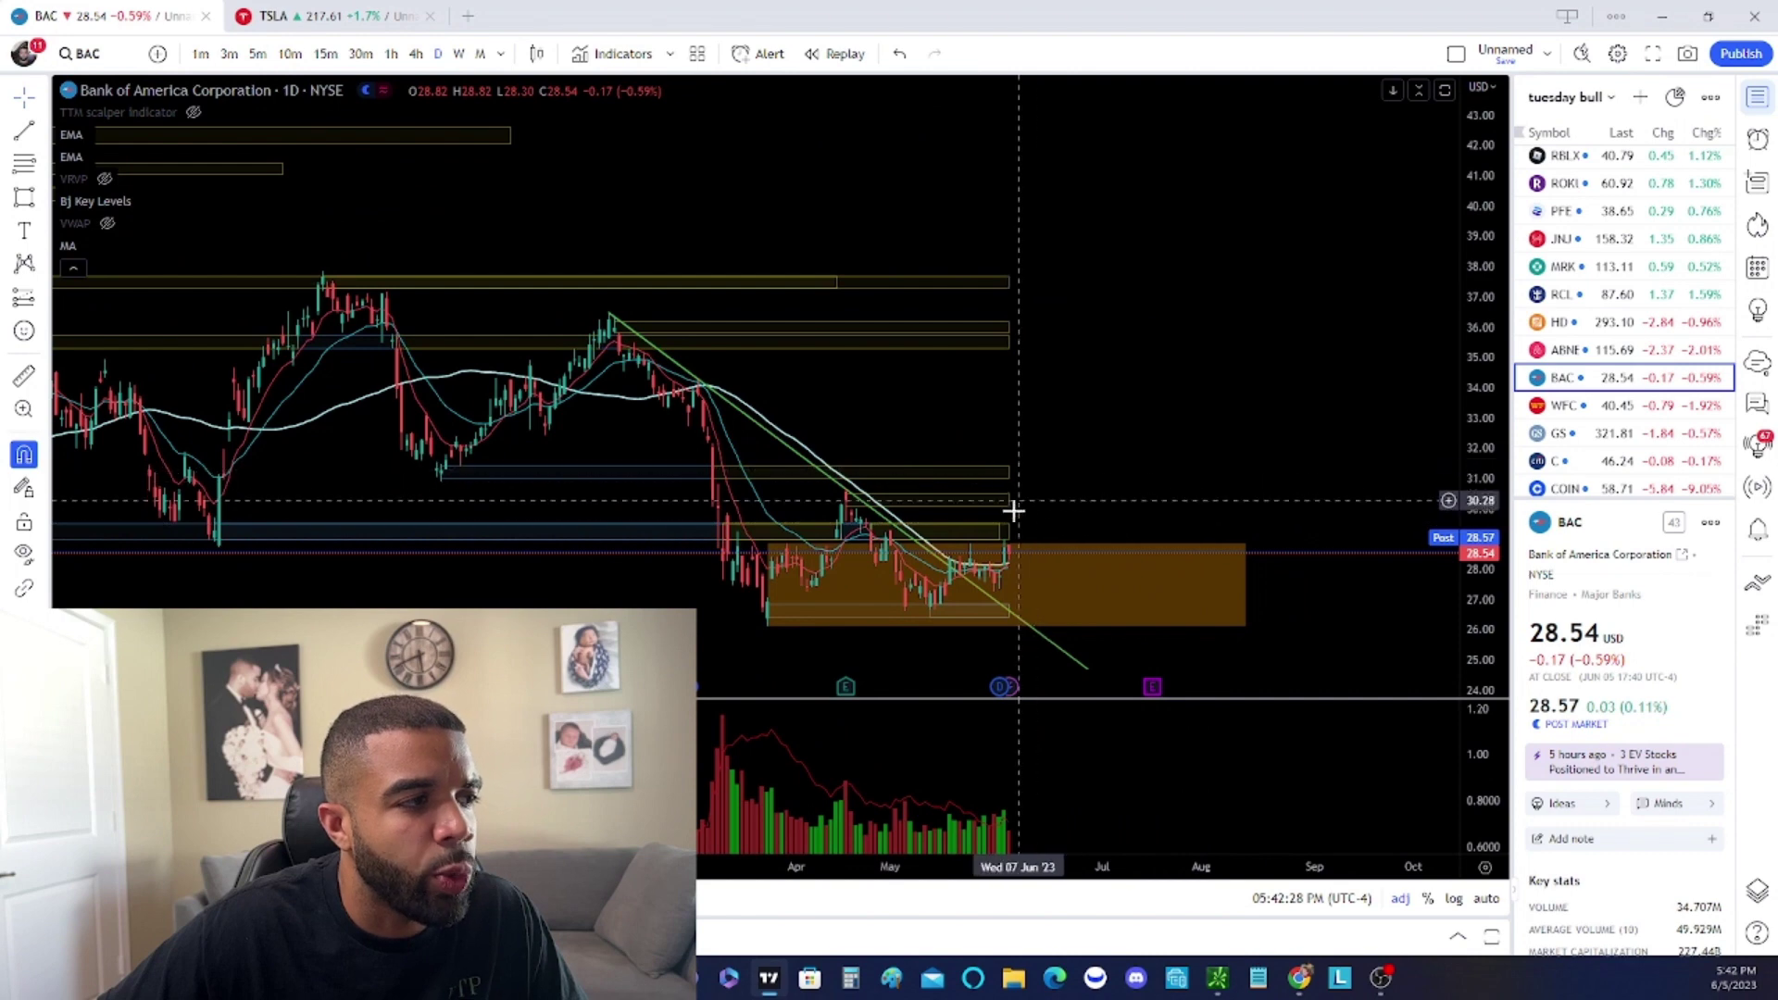
# Review BAC's orange range box within the longer daily price history, then open WFC from the watchlist
pyautogui.click(1234, 556)
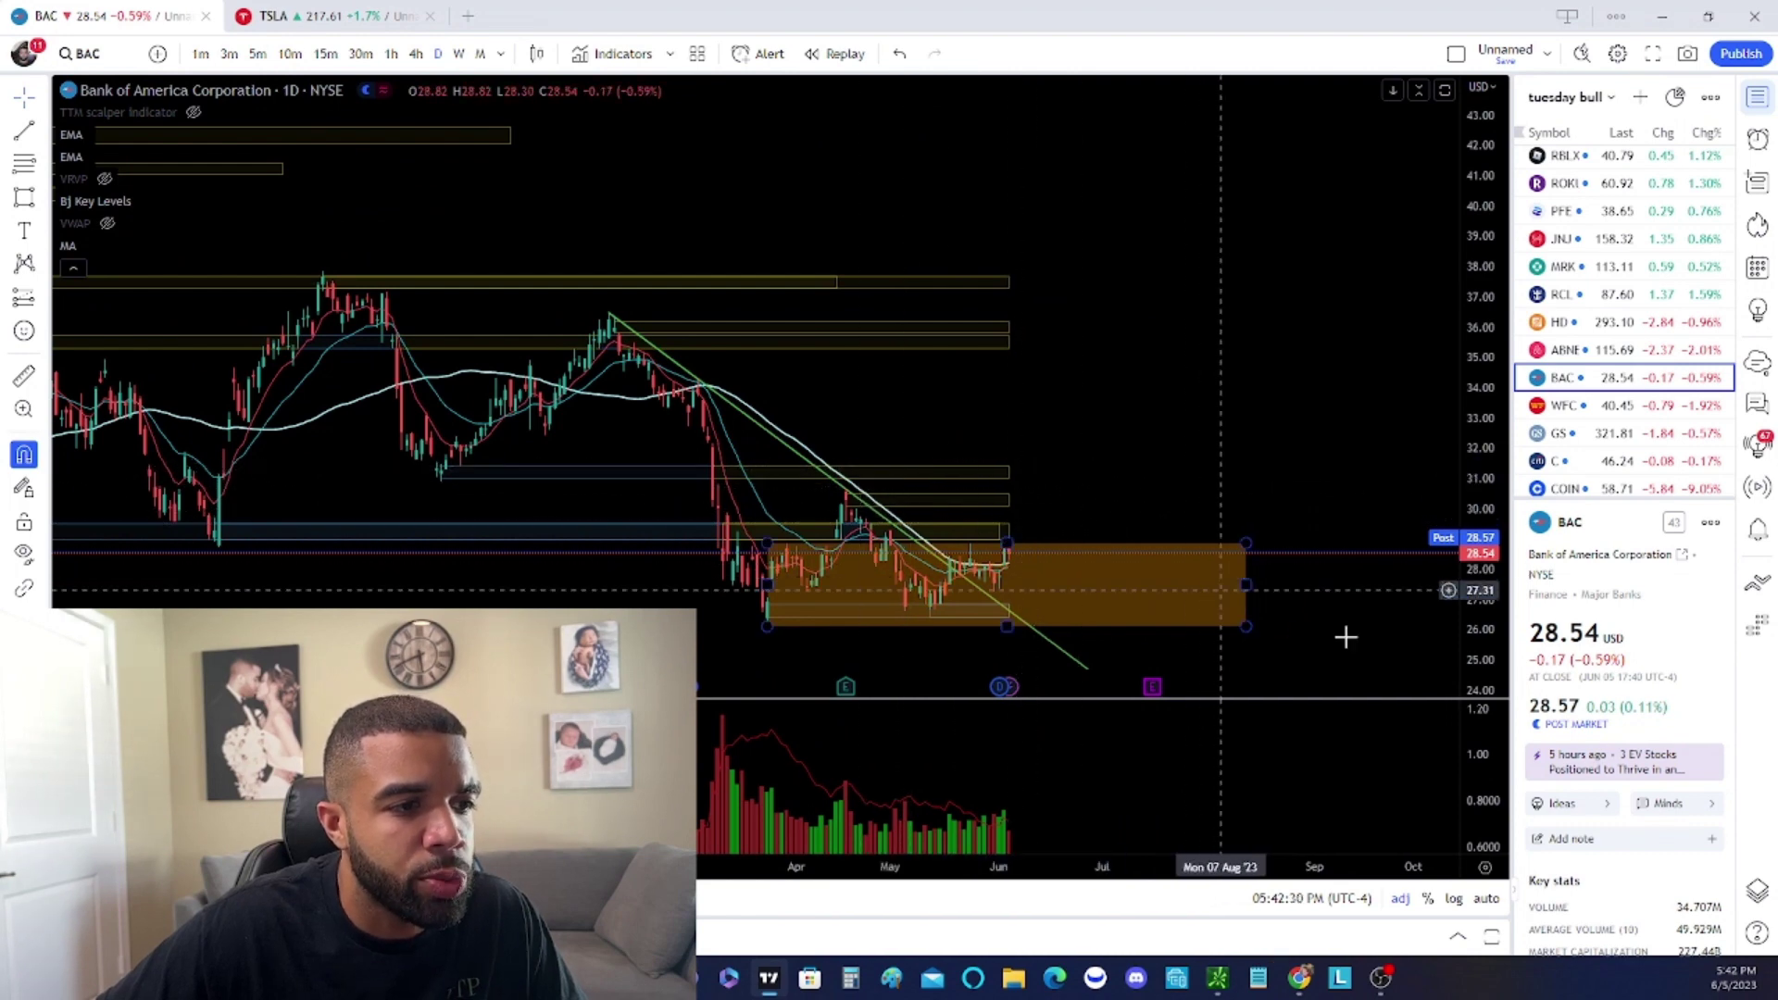
pyautogui.scroll(-1, 972, 448)
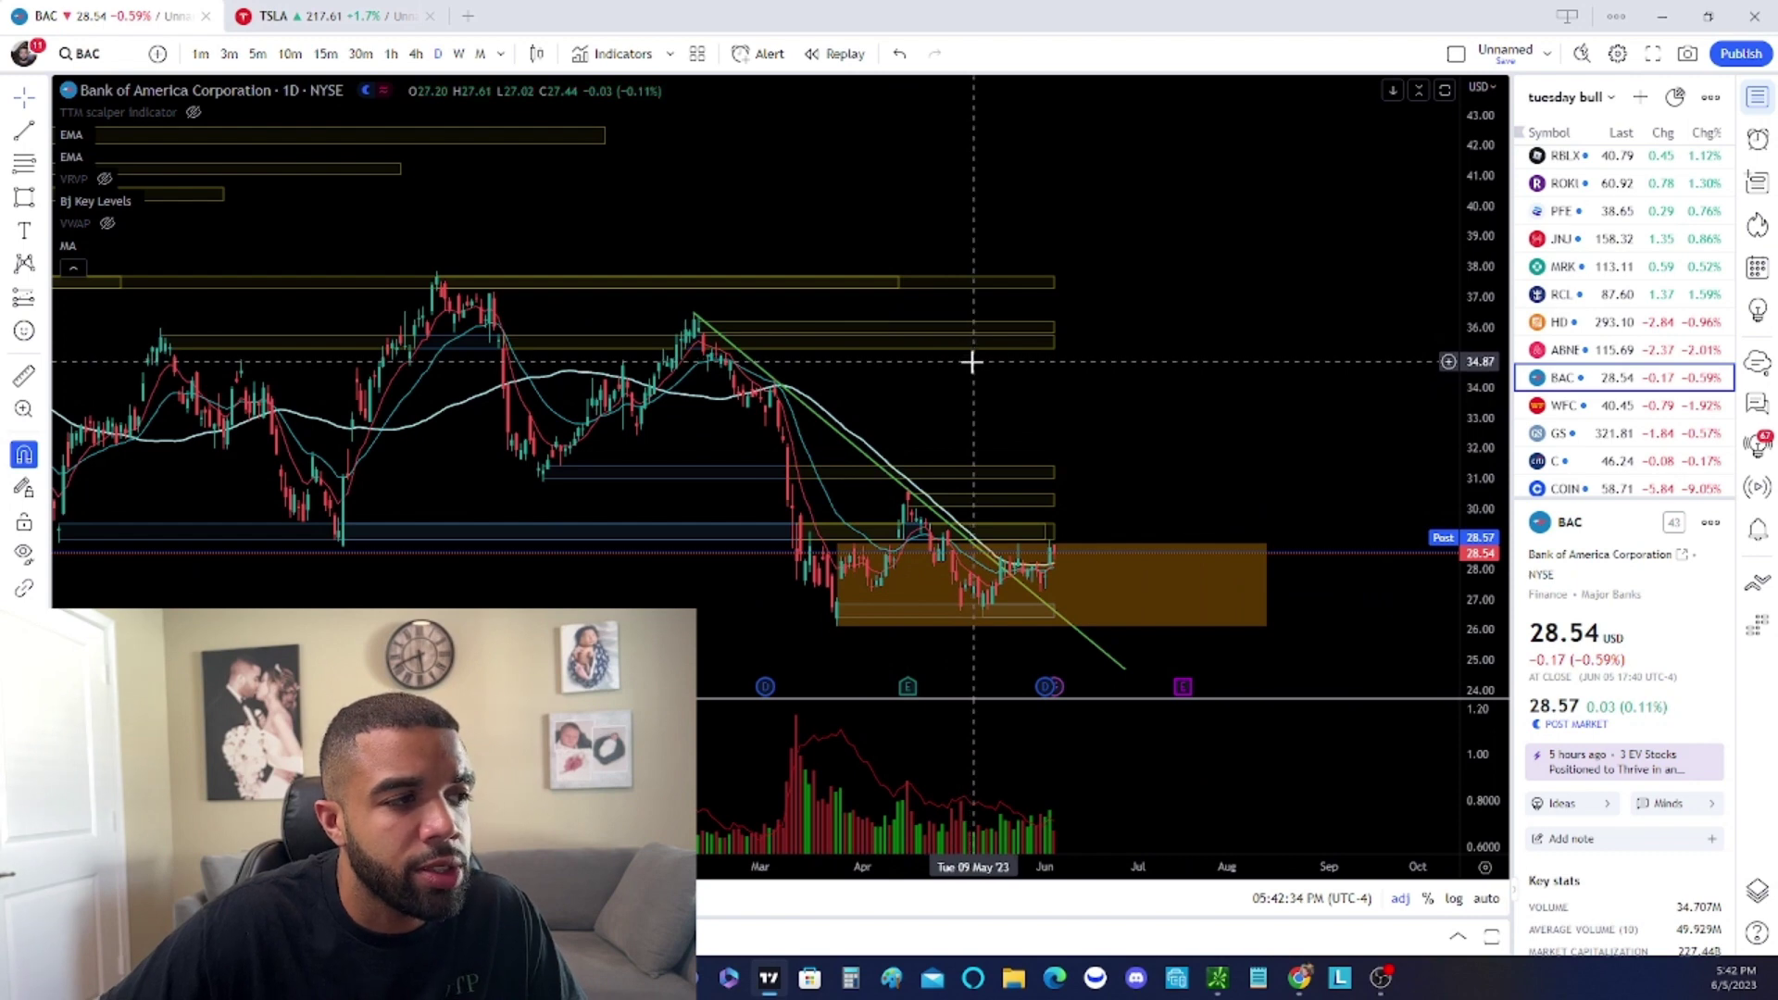
pyautogui.scroll(-3, 1112, 453)
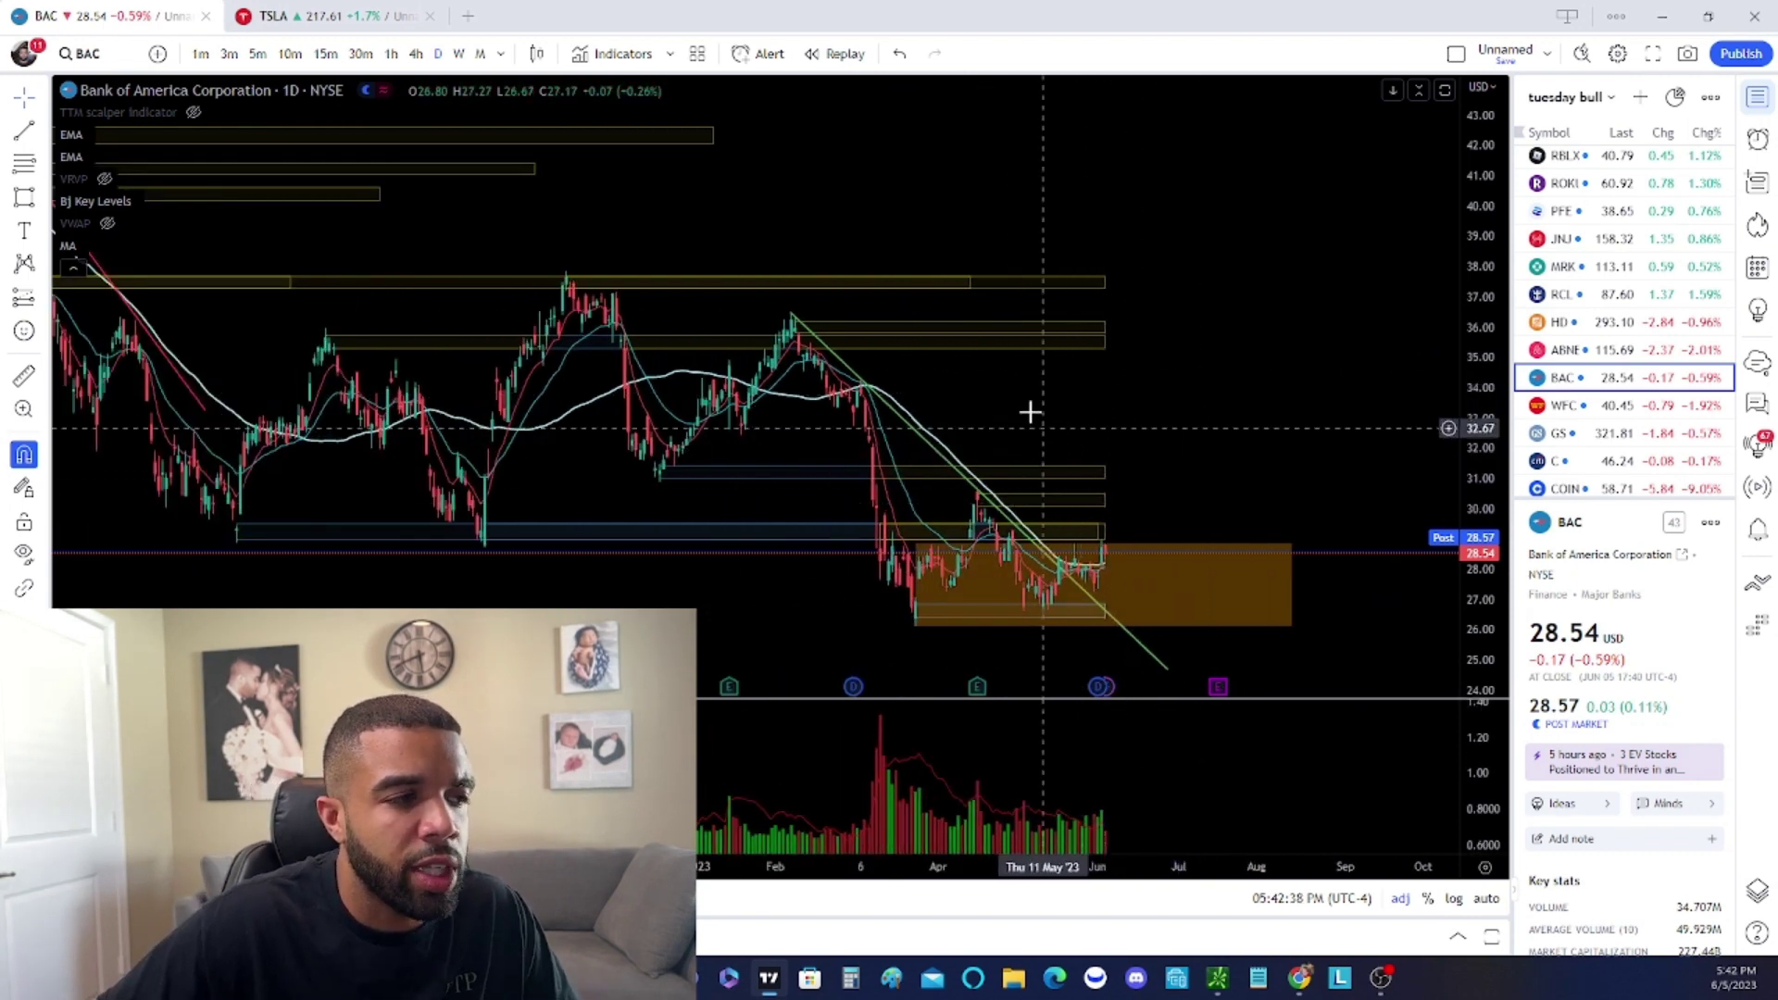
pyautogui.scroll(-2, 1014, 415)
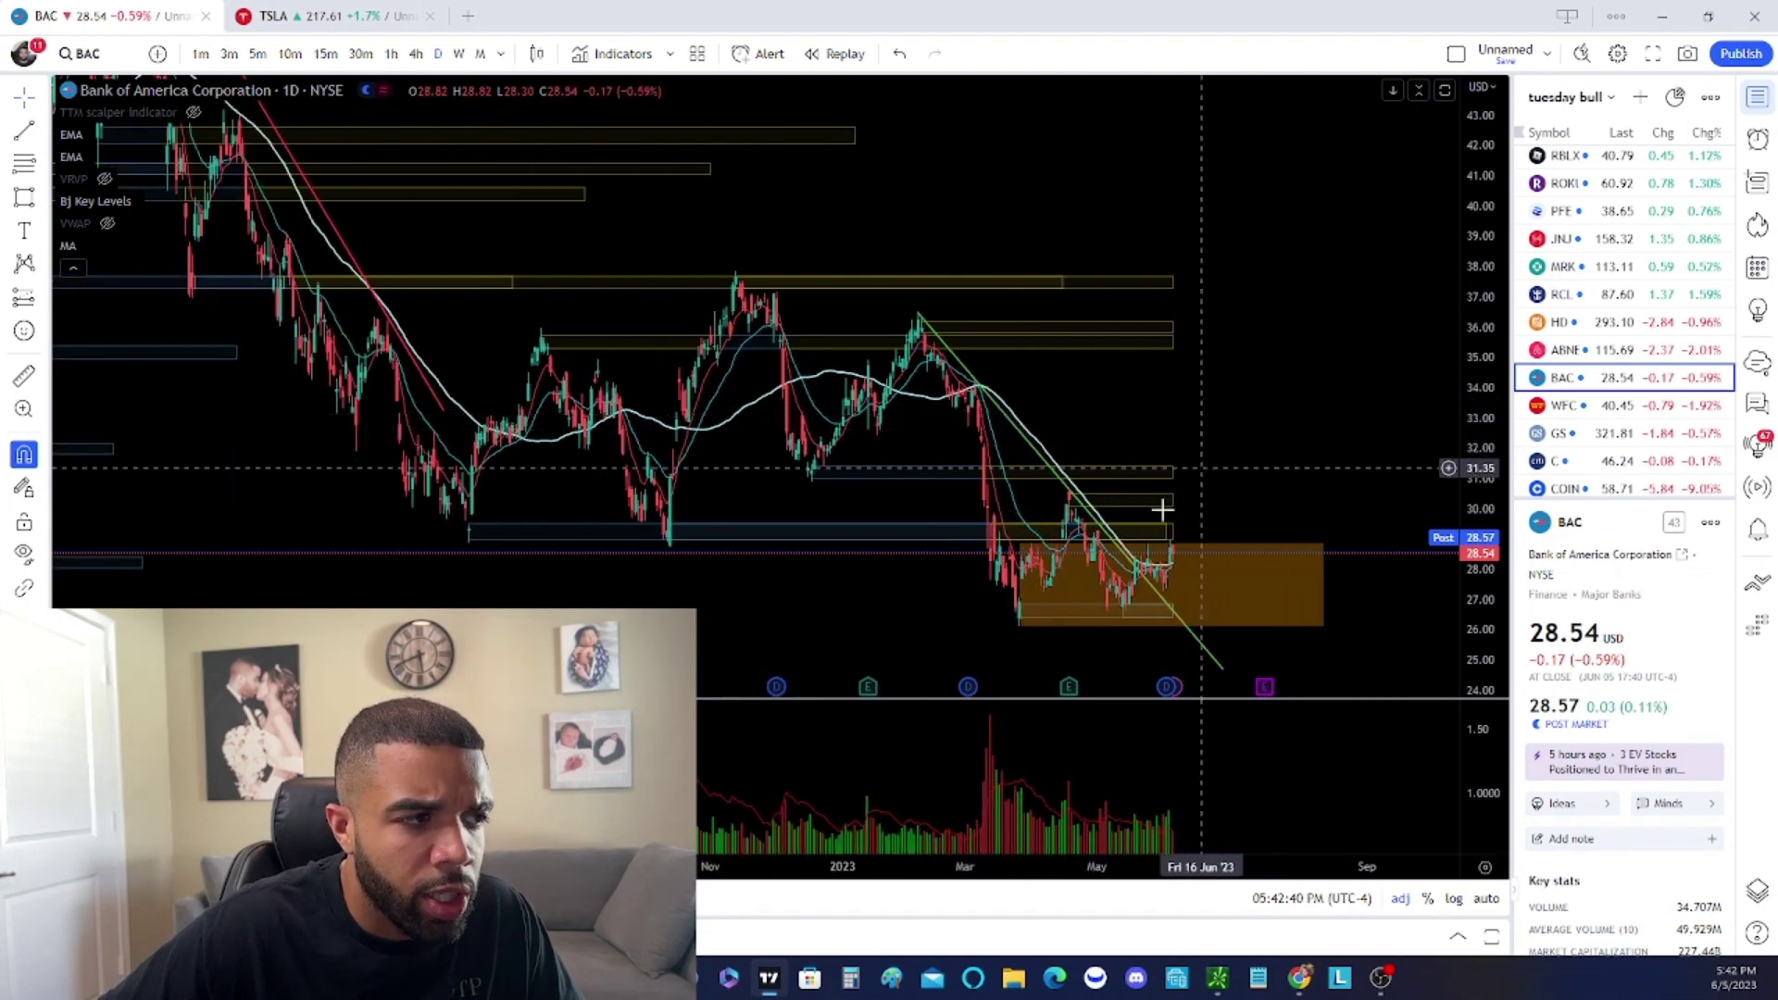
pyautogui.scroll(2, 1143, 508)
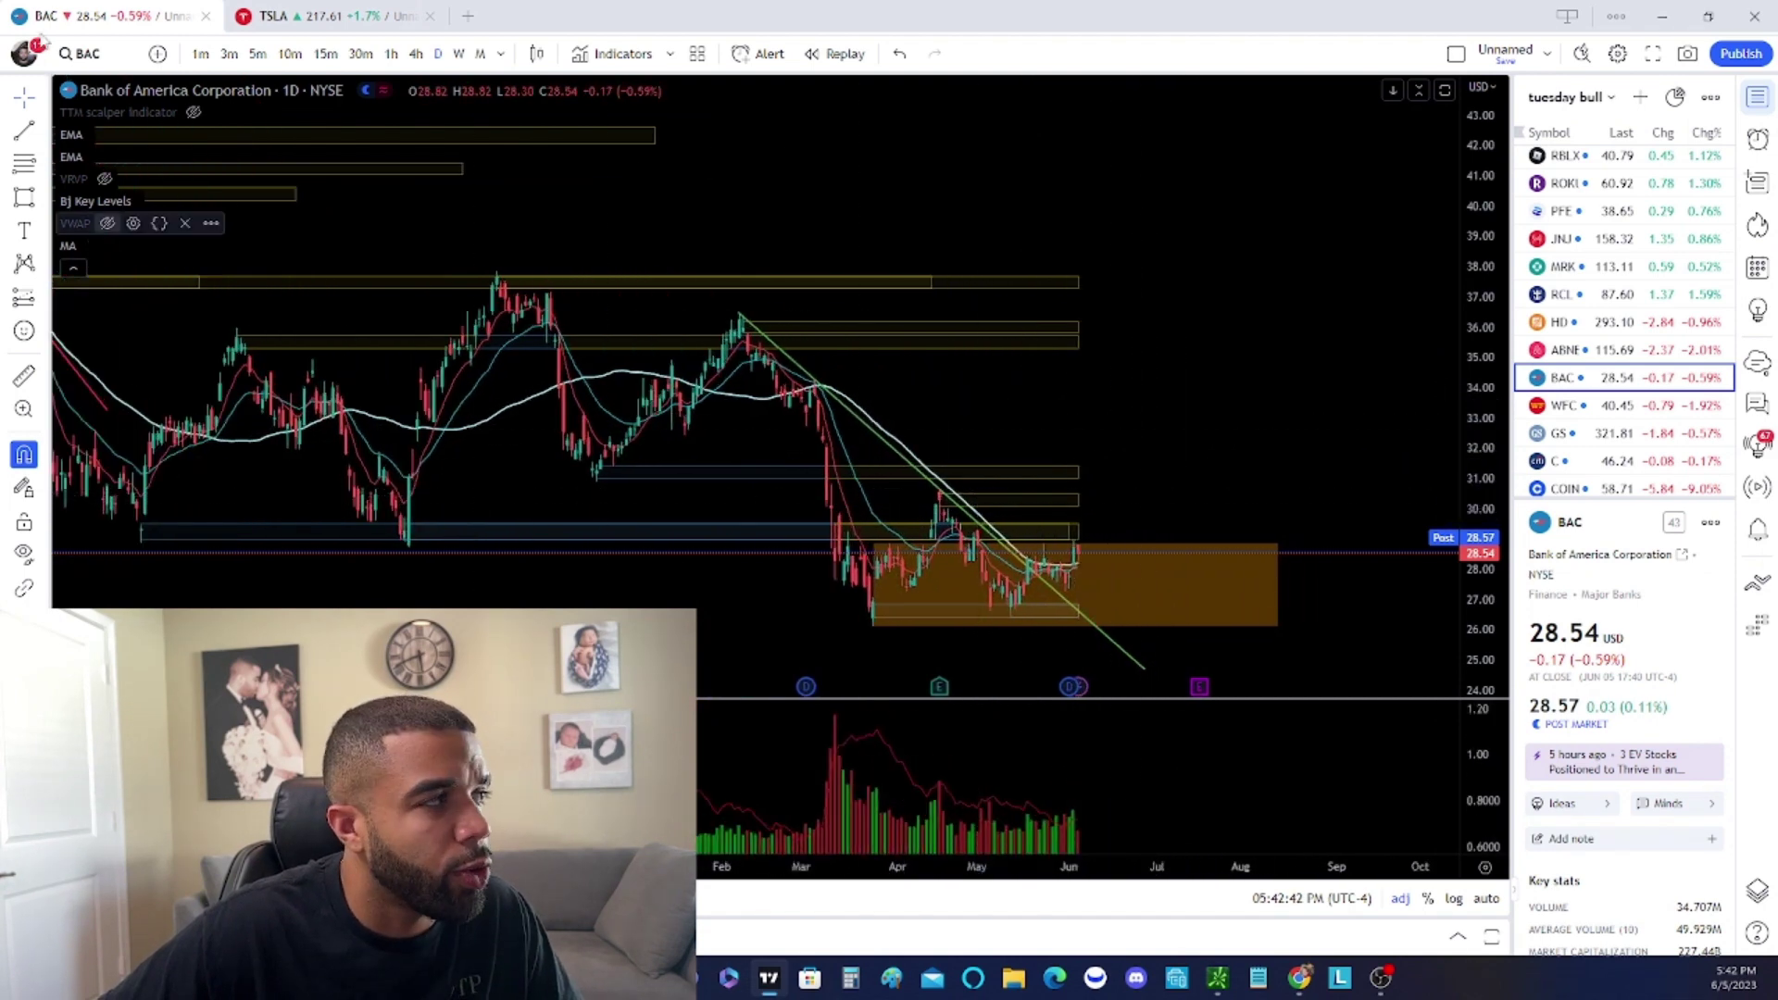
pyautogui.click(1640, 415)
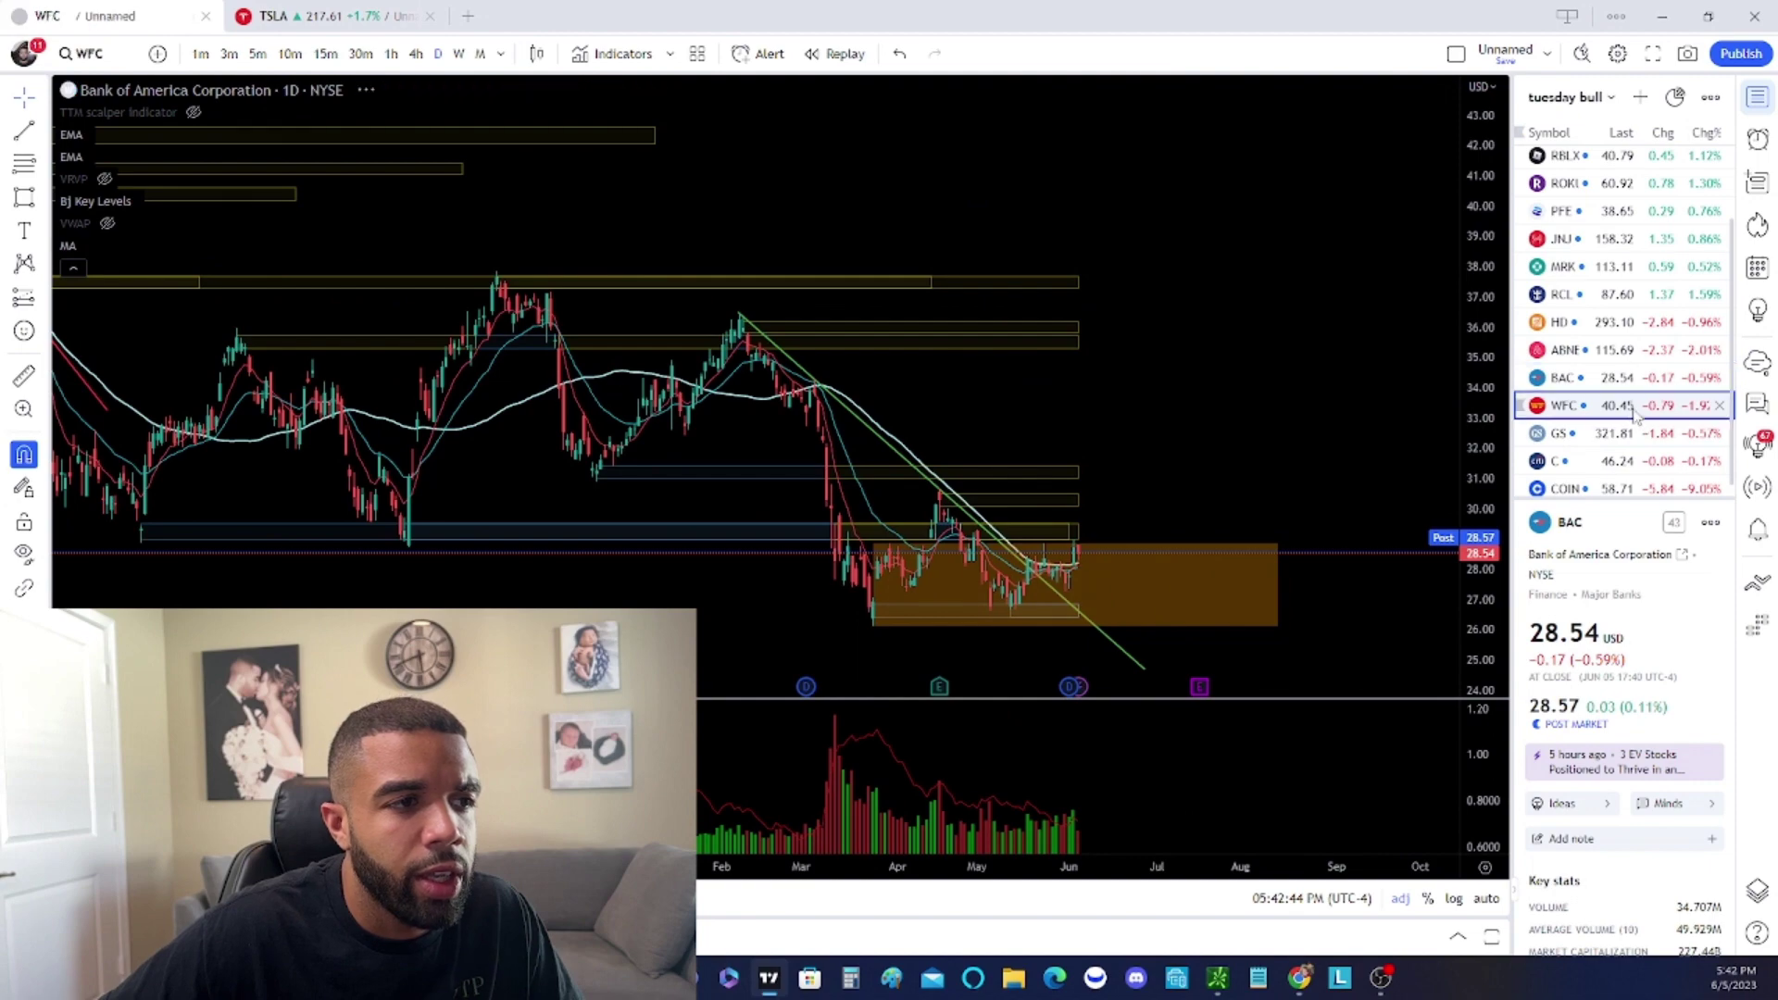
# Review WFC's daily chart, switch it to the weekly timeframe and compare the latest candles with the moving averages and key levels
pyautogui.scroll(-2, 1122, 391)
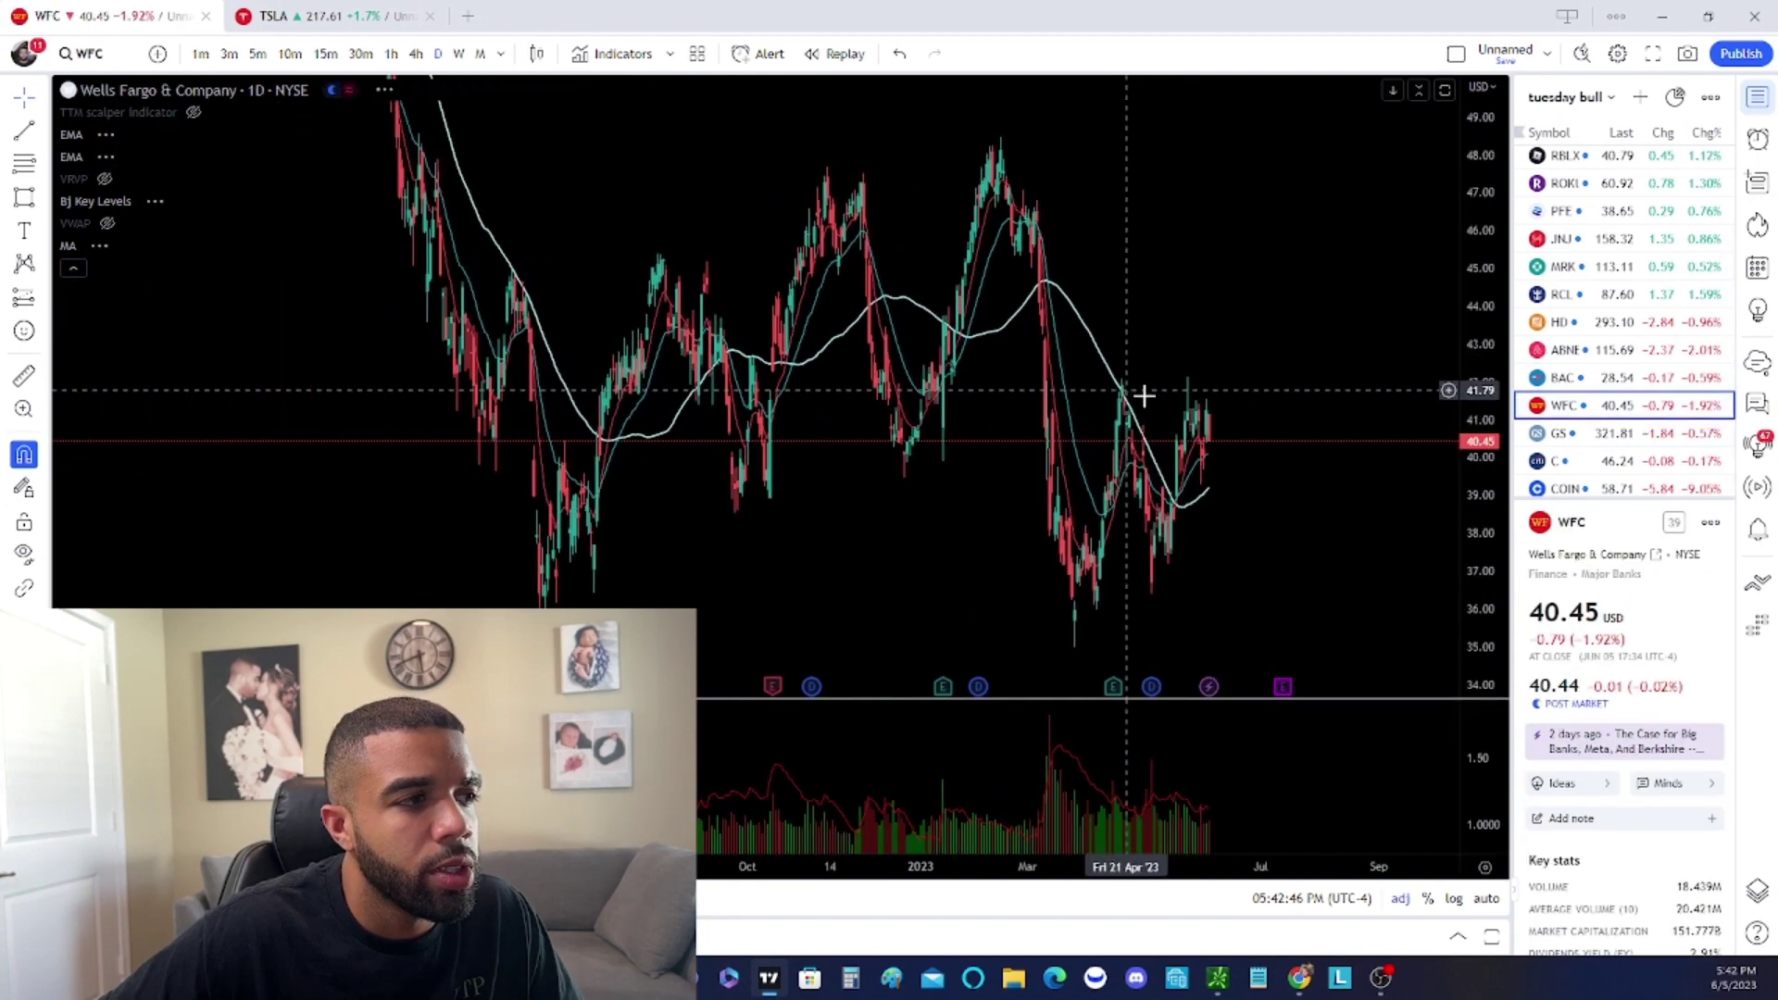
pyautogui.scroll(3, 1071, 419)
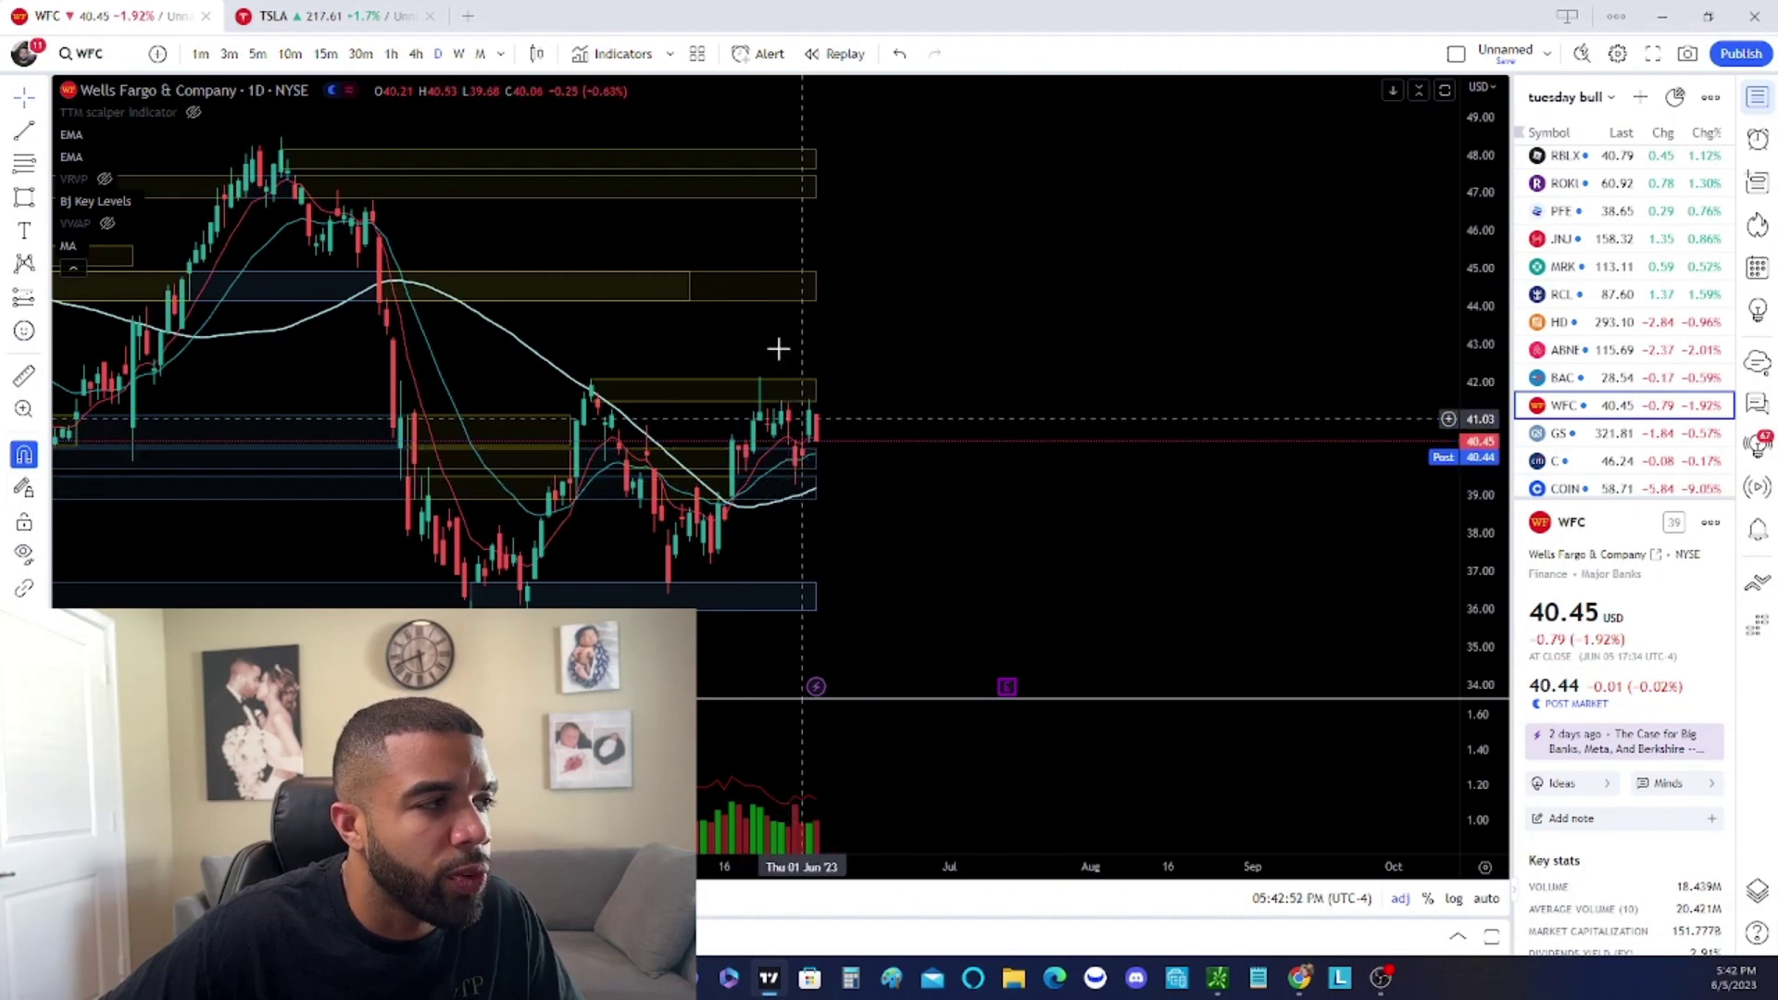
pyautogui.click(460, 55)
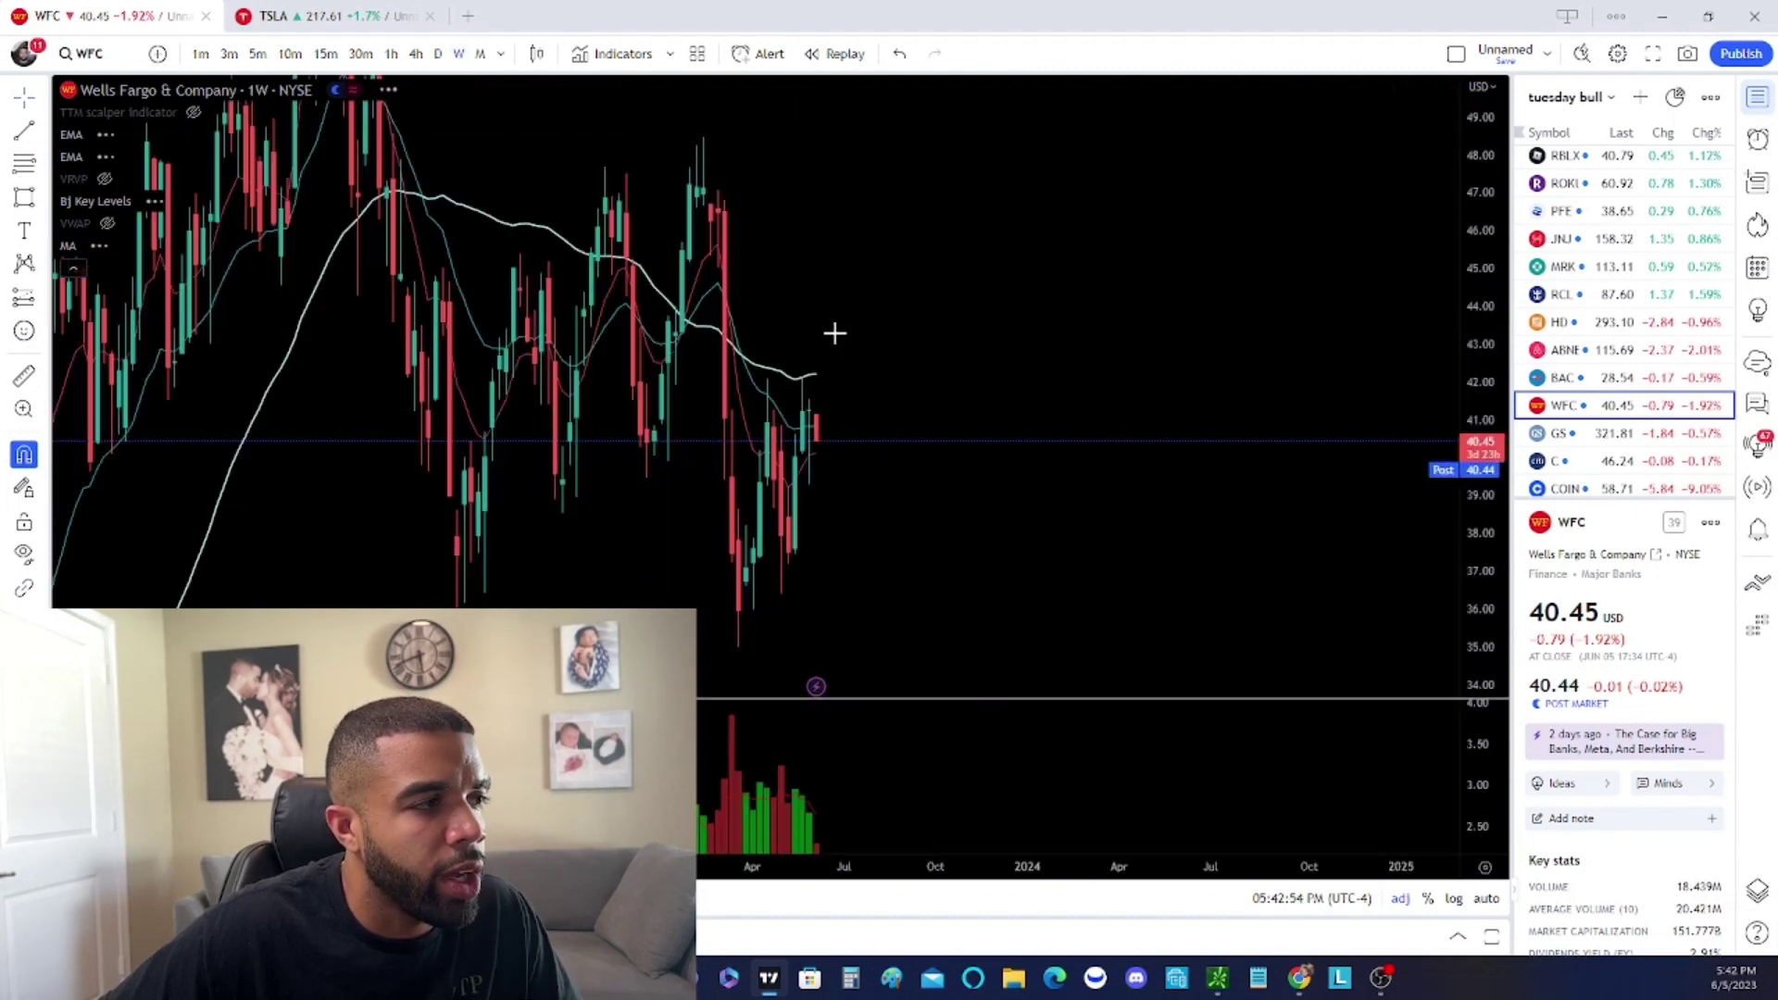
pyautogui.scroll(5, 1250, 512)
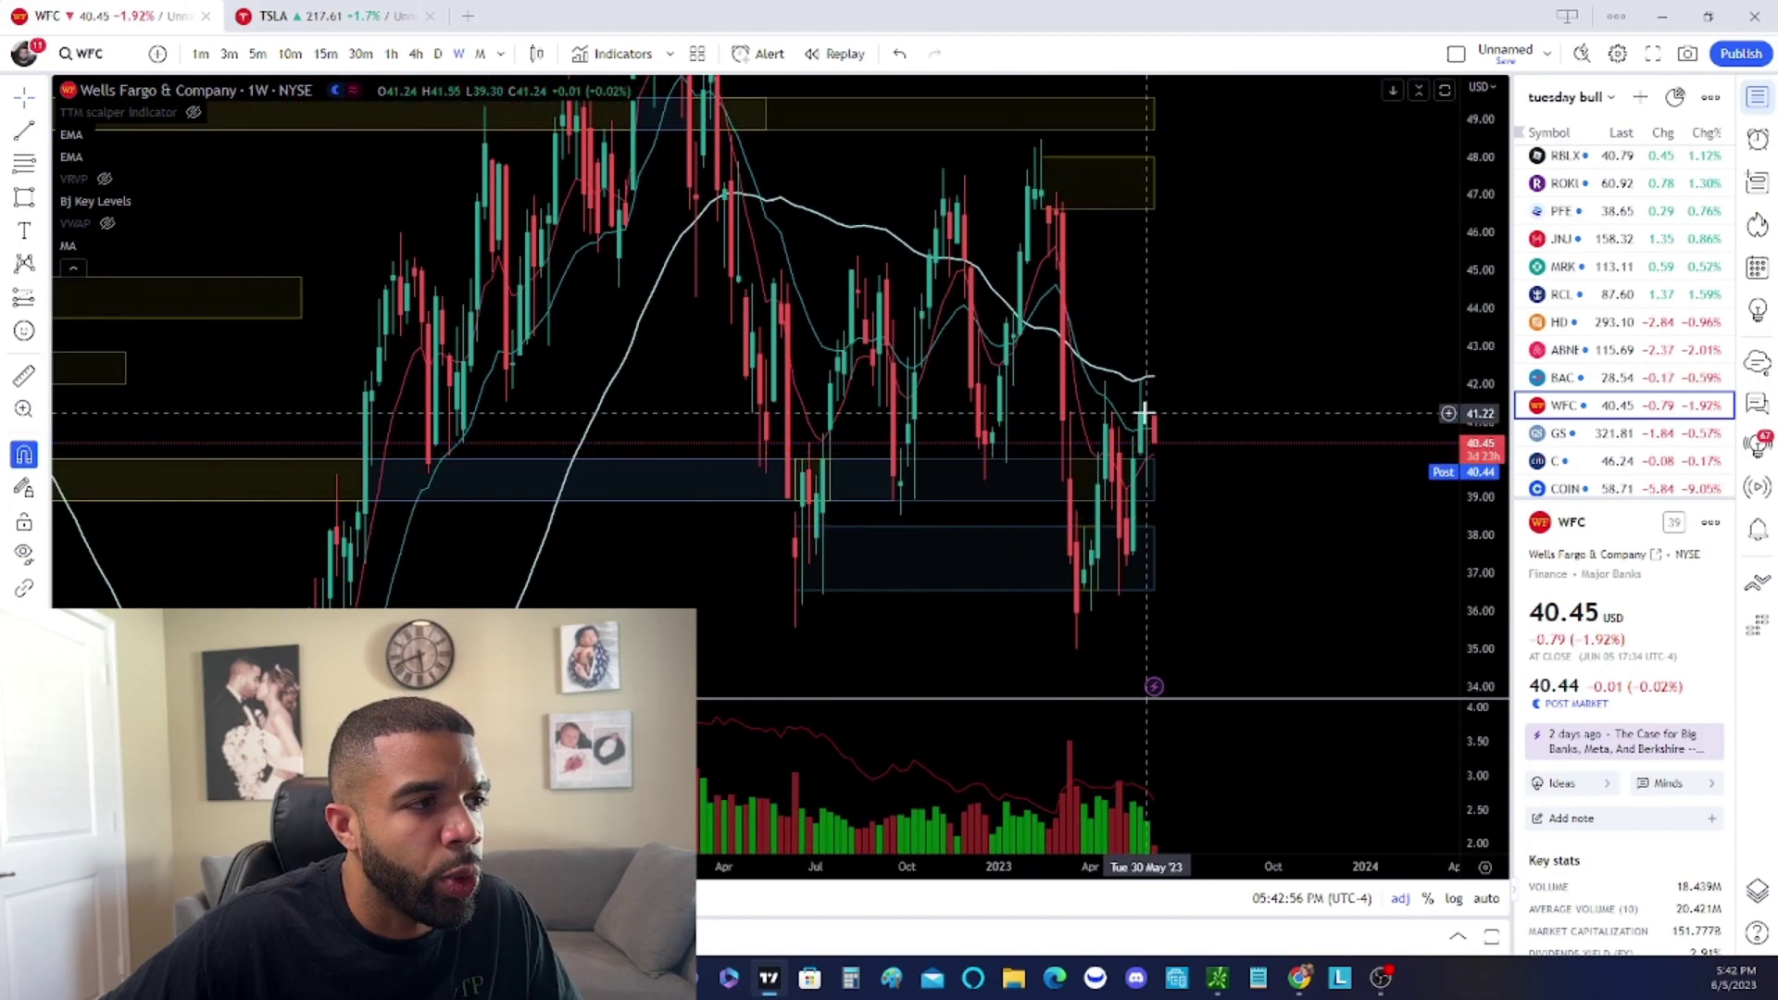
pyautogui.scroll(-5, 1233, 377)
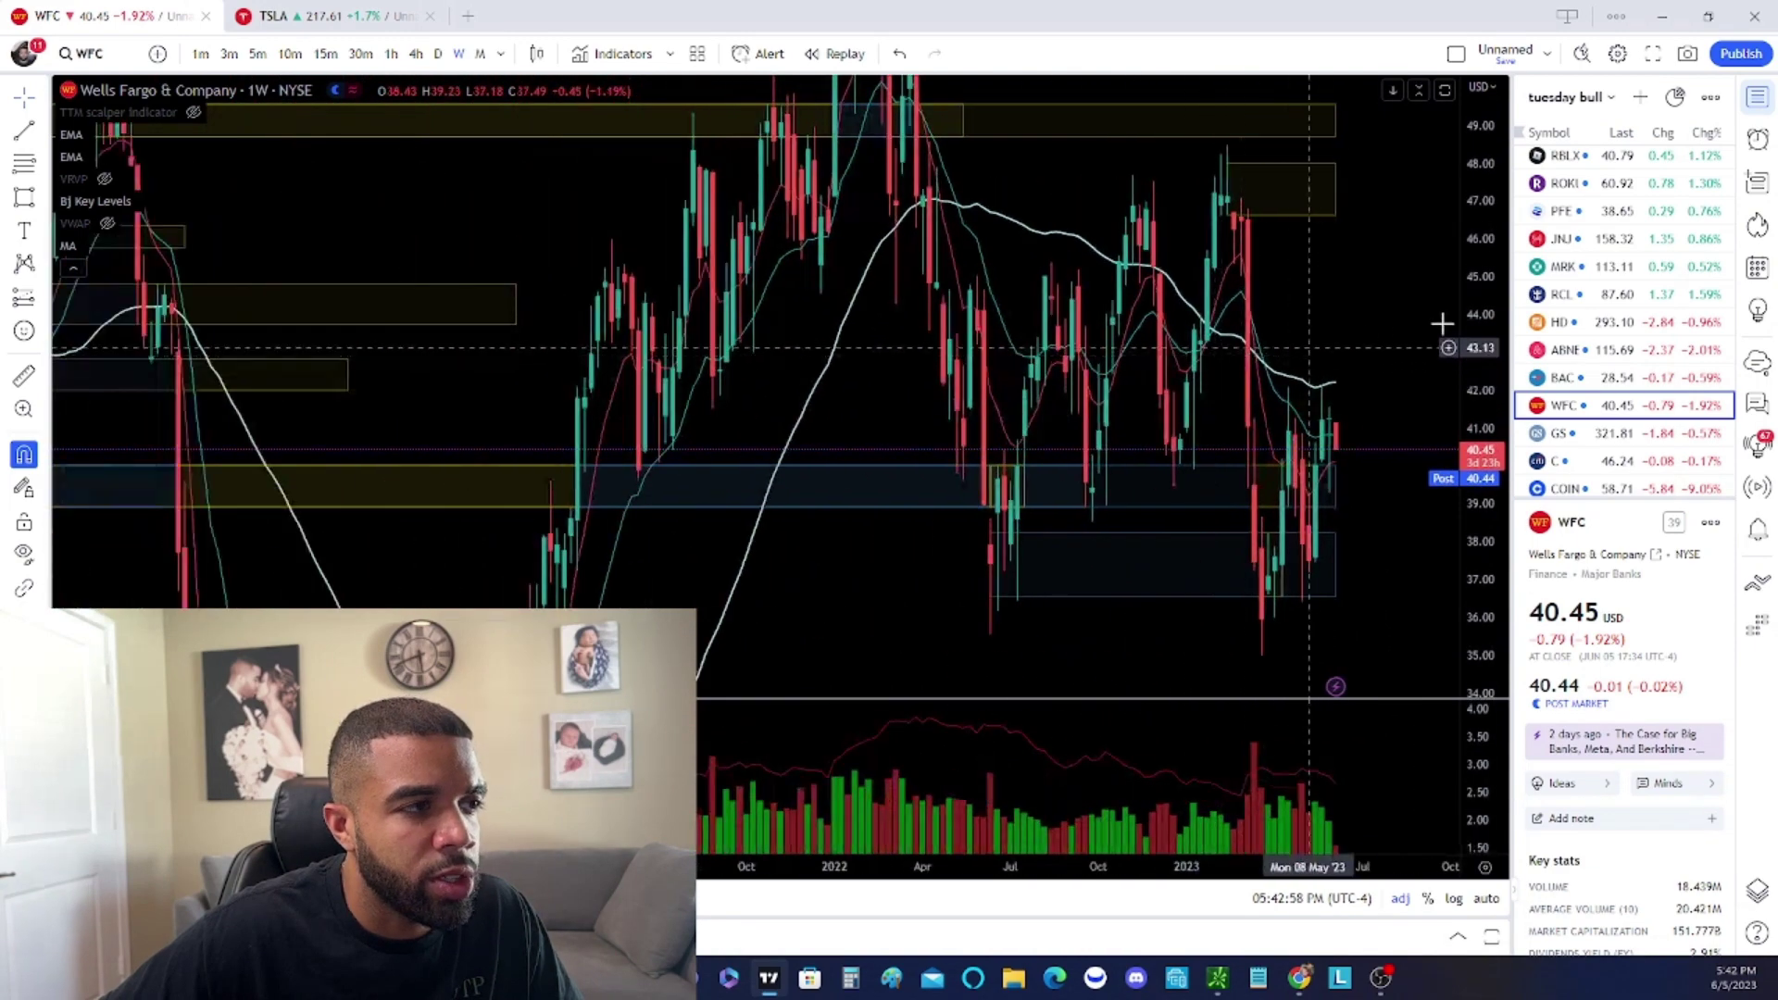
pyautogui.scroll(-3, 1202, 429)
pyautogui.scroll(4, 1377, 426)
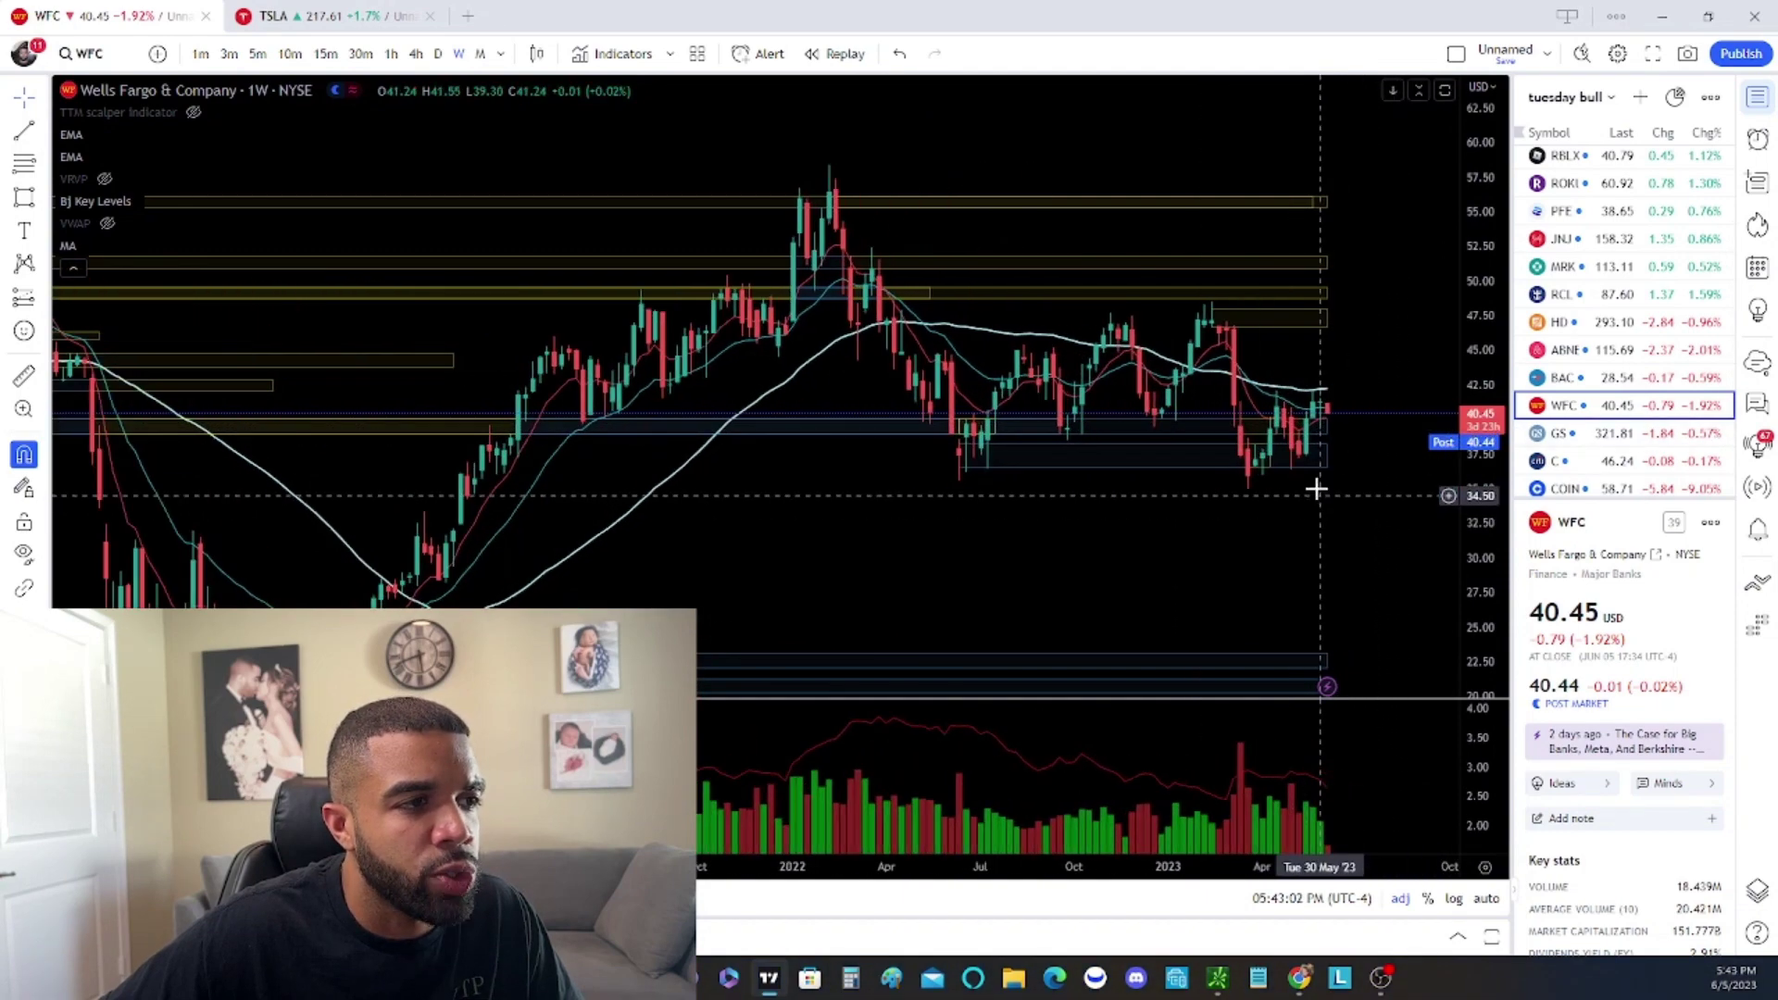
pyautogui.scroll(2, 1294, 437)
# Open GS on the weekly timeframe and examine the recent candles against the moving averages and the orange horizontal levels
pyautogui.press('Down')
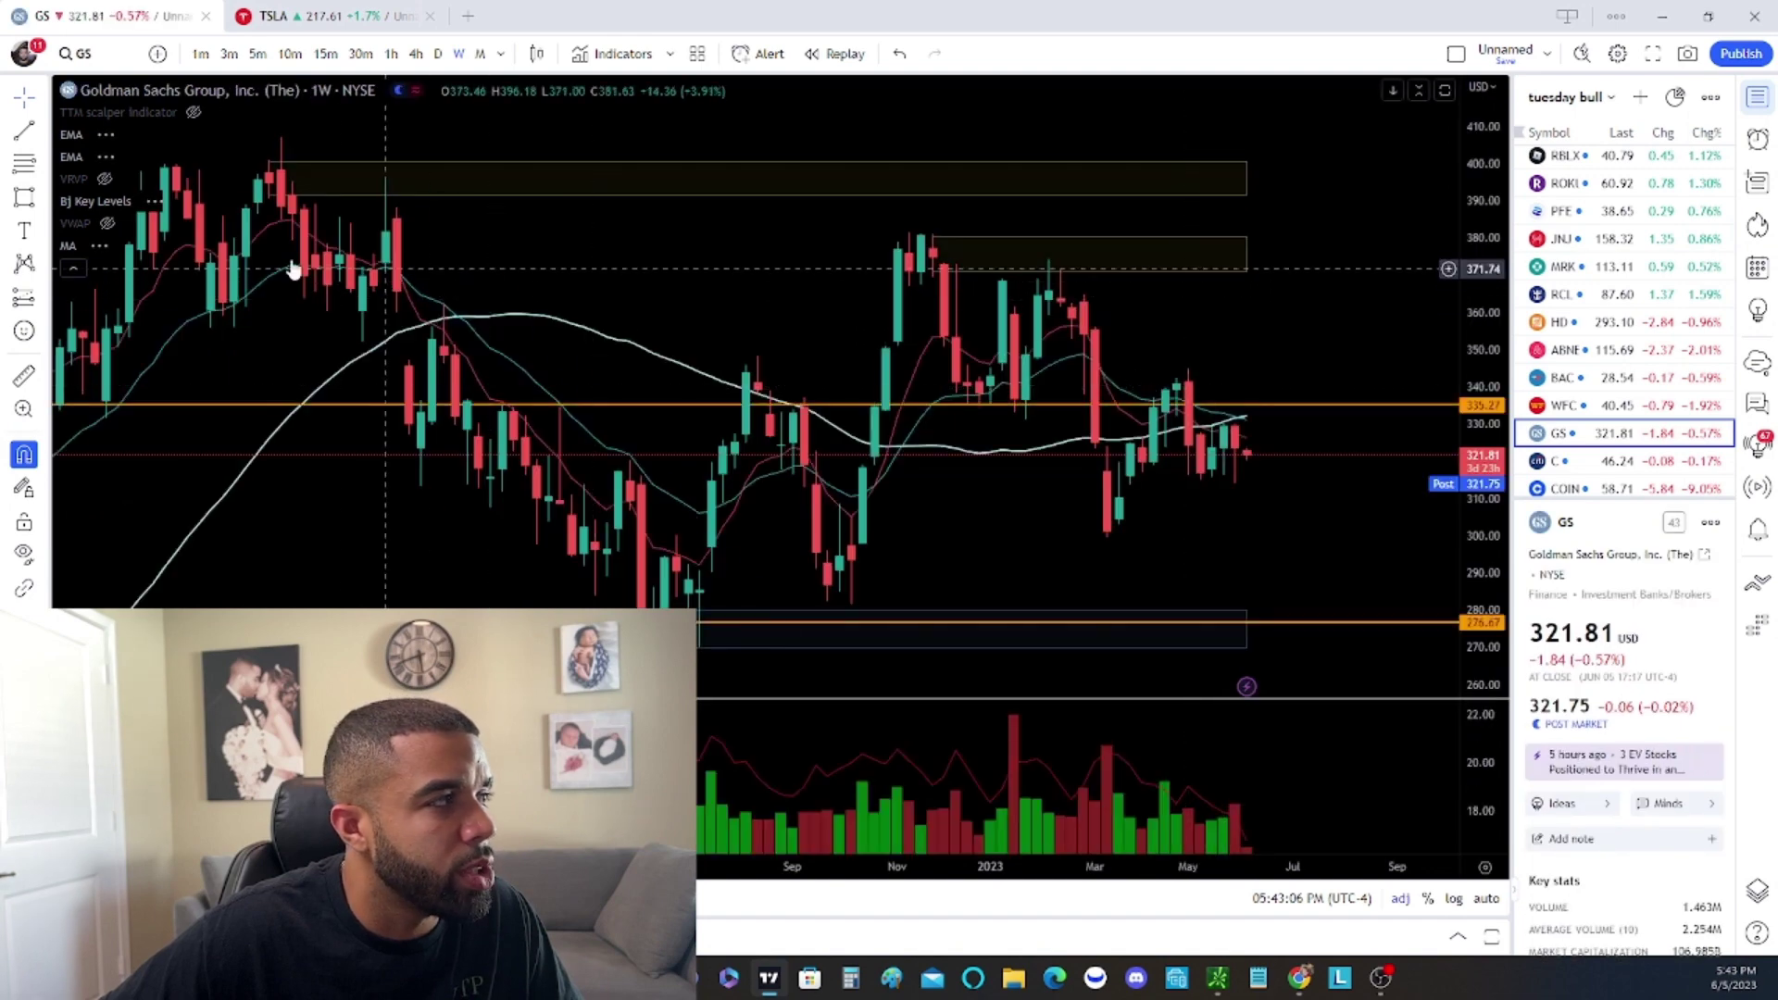
pyautogui.scroll(2, 1250, 508)
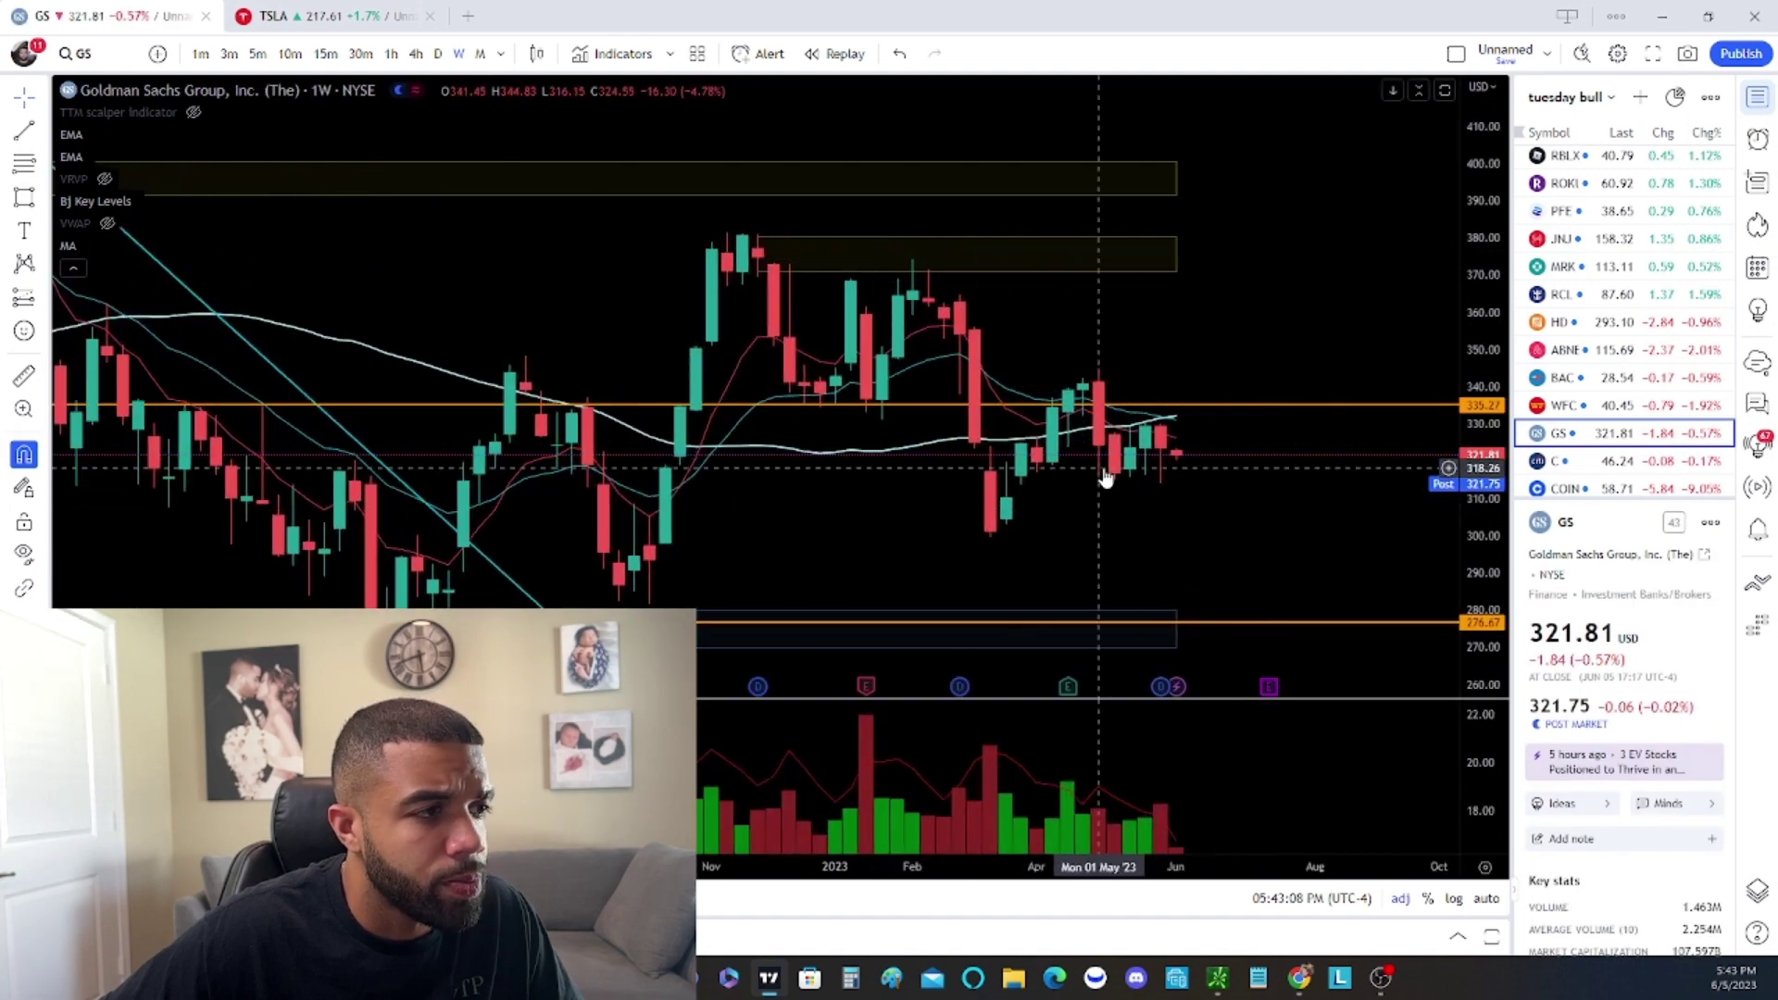
pyautogui.scroll(2, 1103, 469)
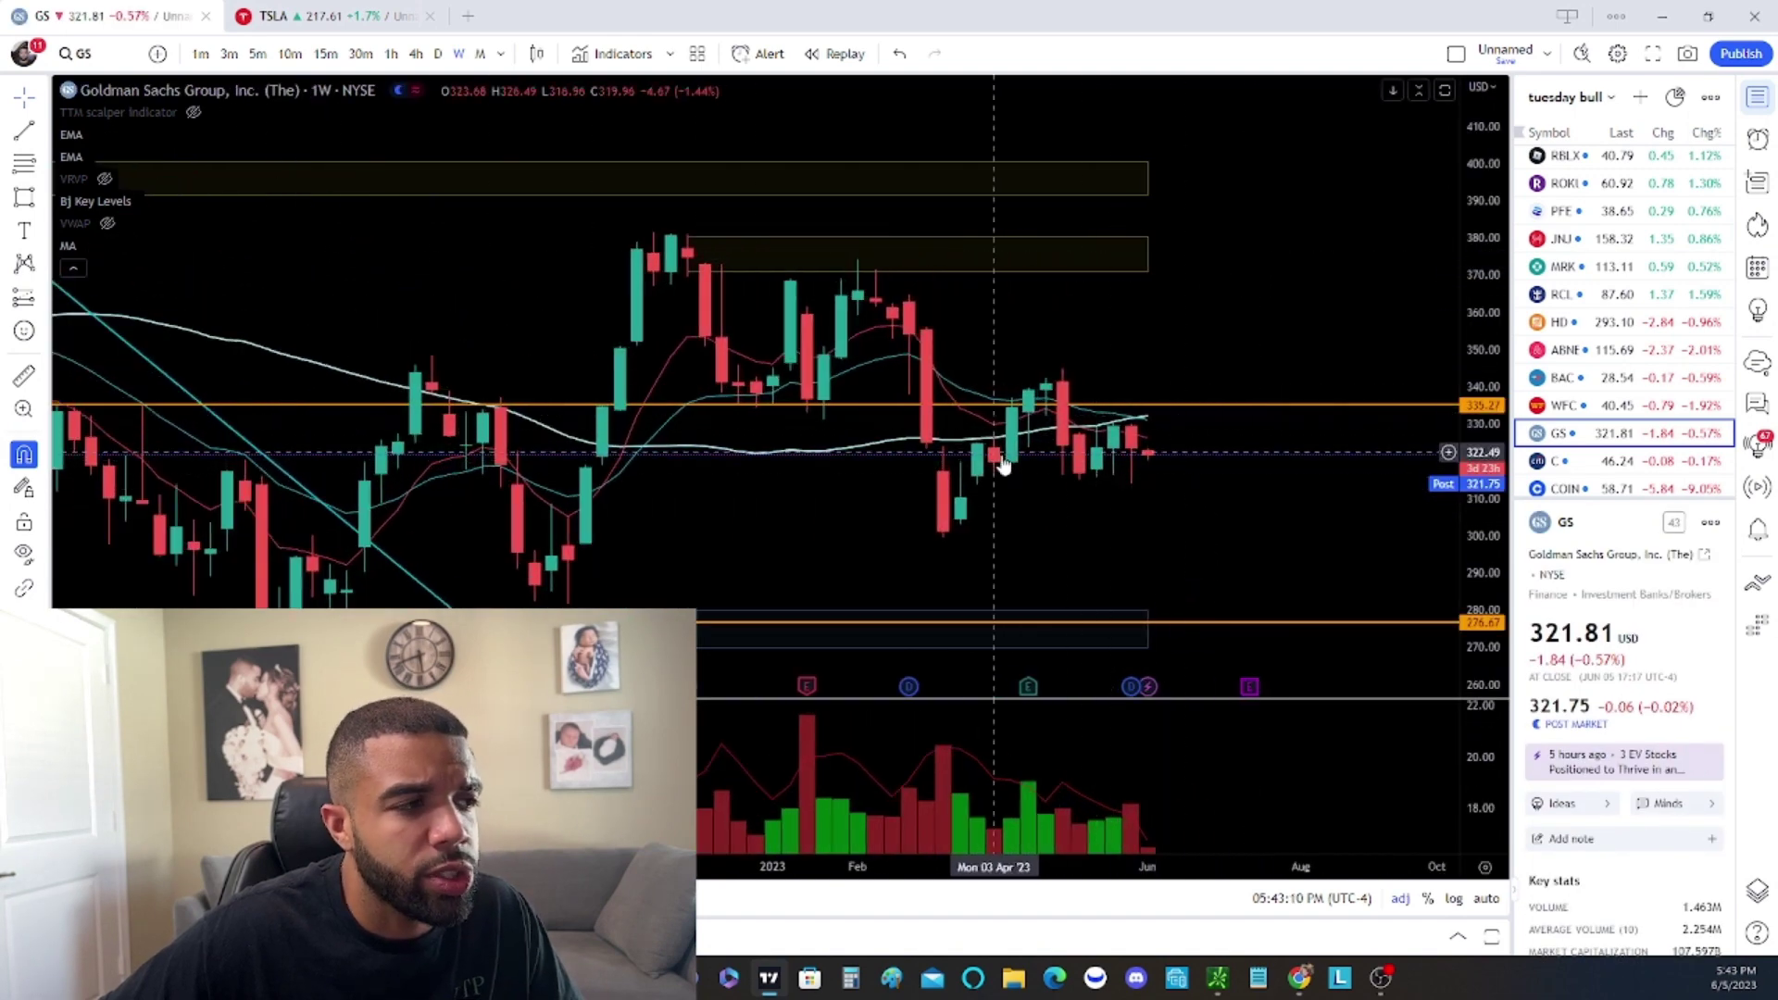
pyautogui.scroll(-2, 1000, 415)
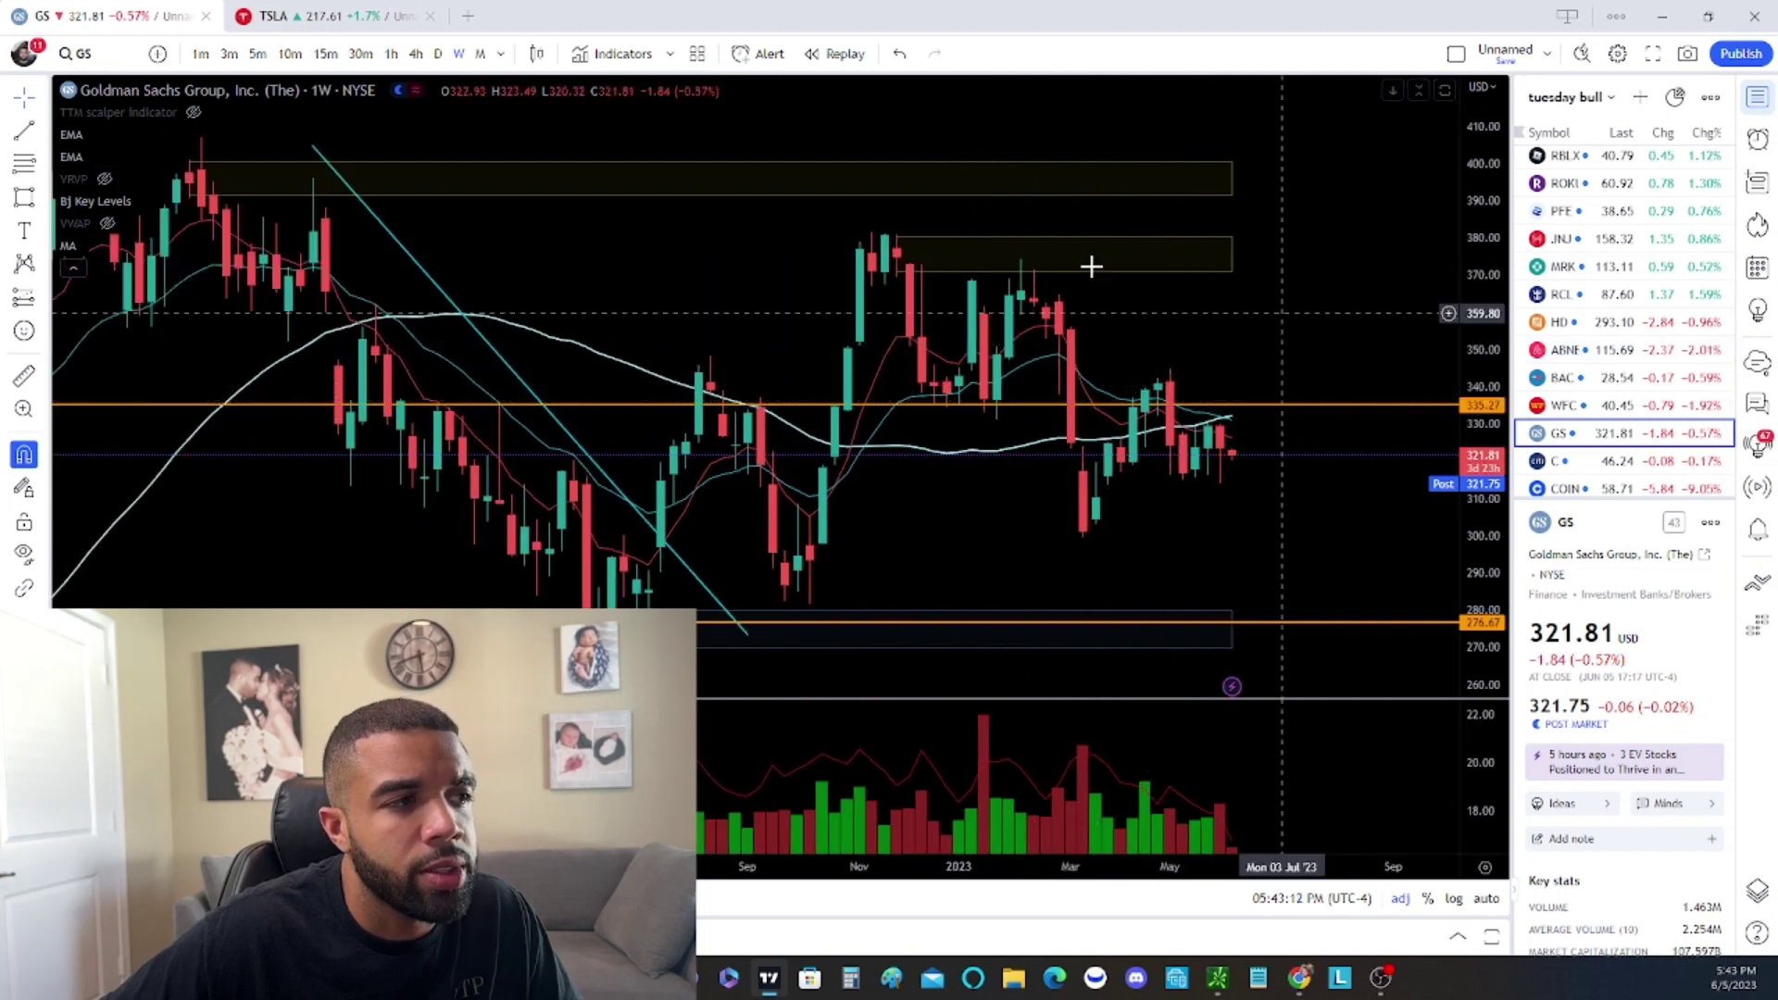
# Draw a green descending trendline on GS's weekly chart from the 380.85 high on 28 November 2022 to about 322 in early August 2023
pyautogui.click(24, 130)
pyautogui.click(896, 235)
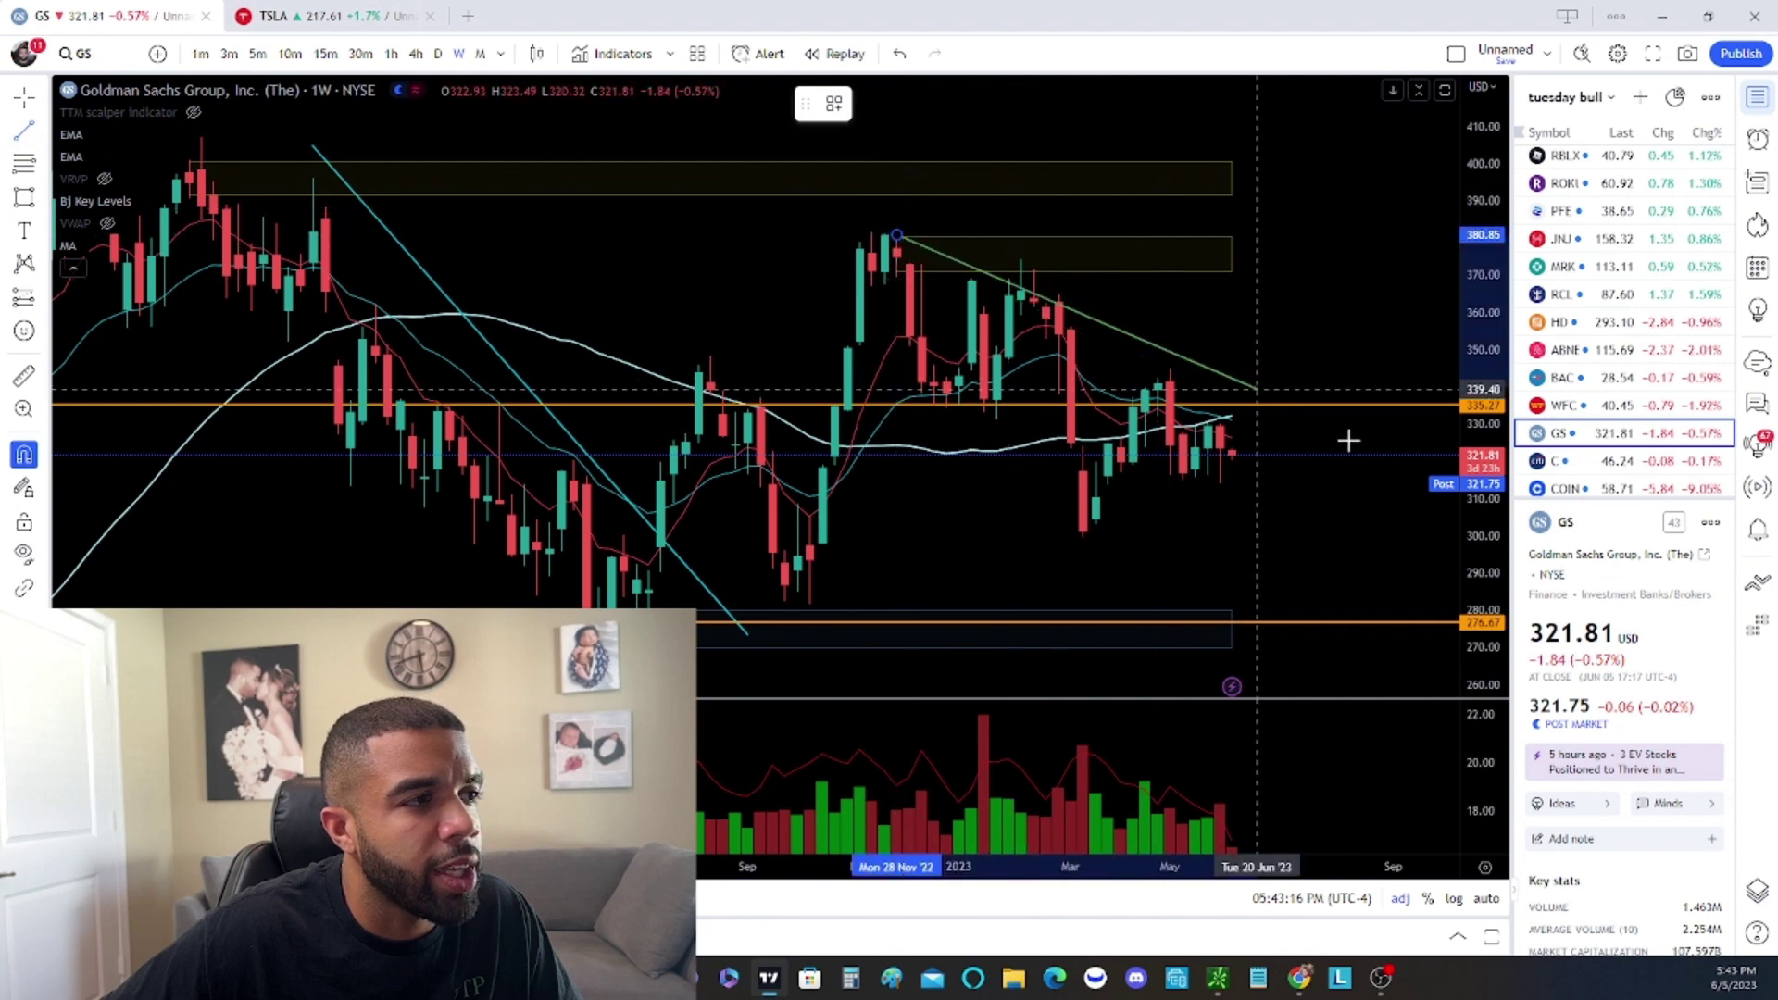
pyautogui.click(1347, 451)
pyautogui.scroll(3, 1255, 448)
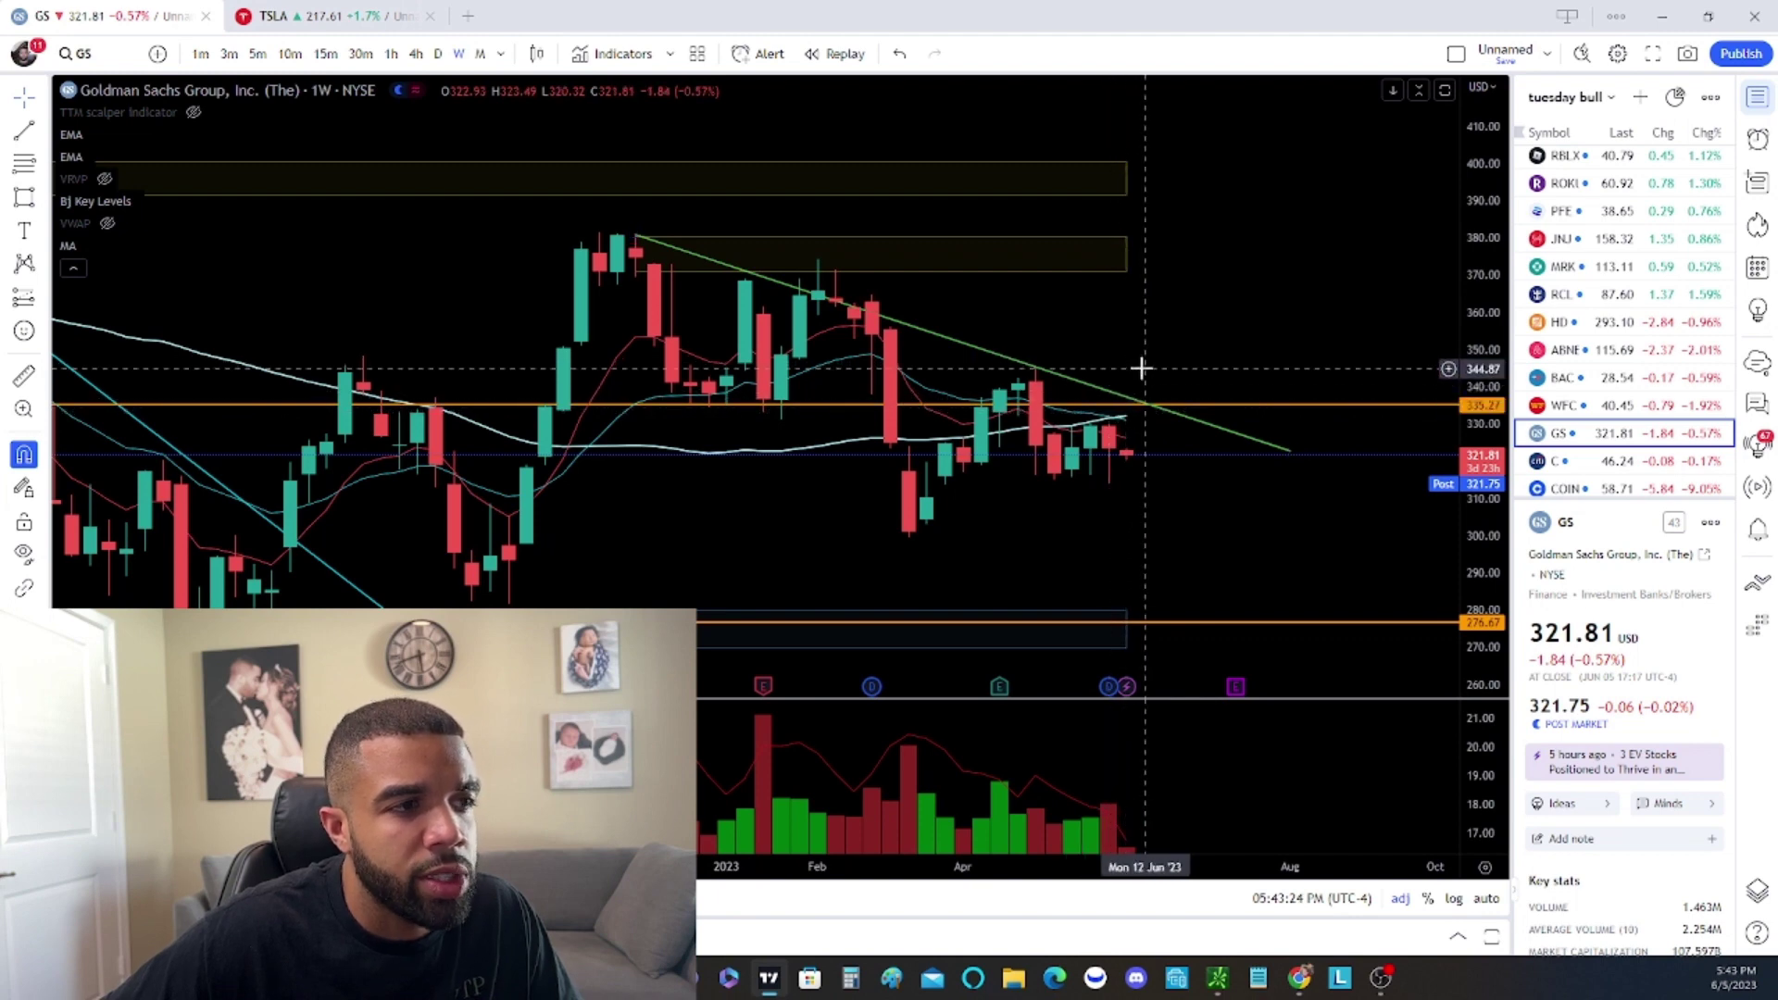
pyautogui.scroll(-3, 1152, 377)
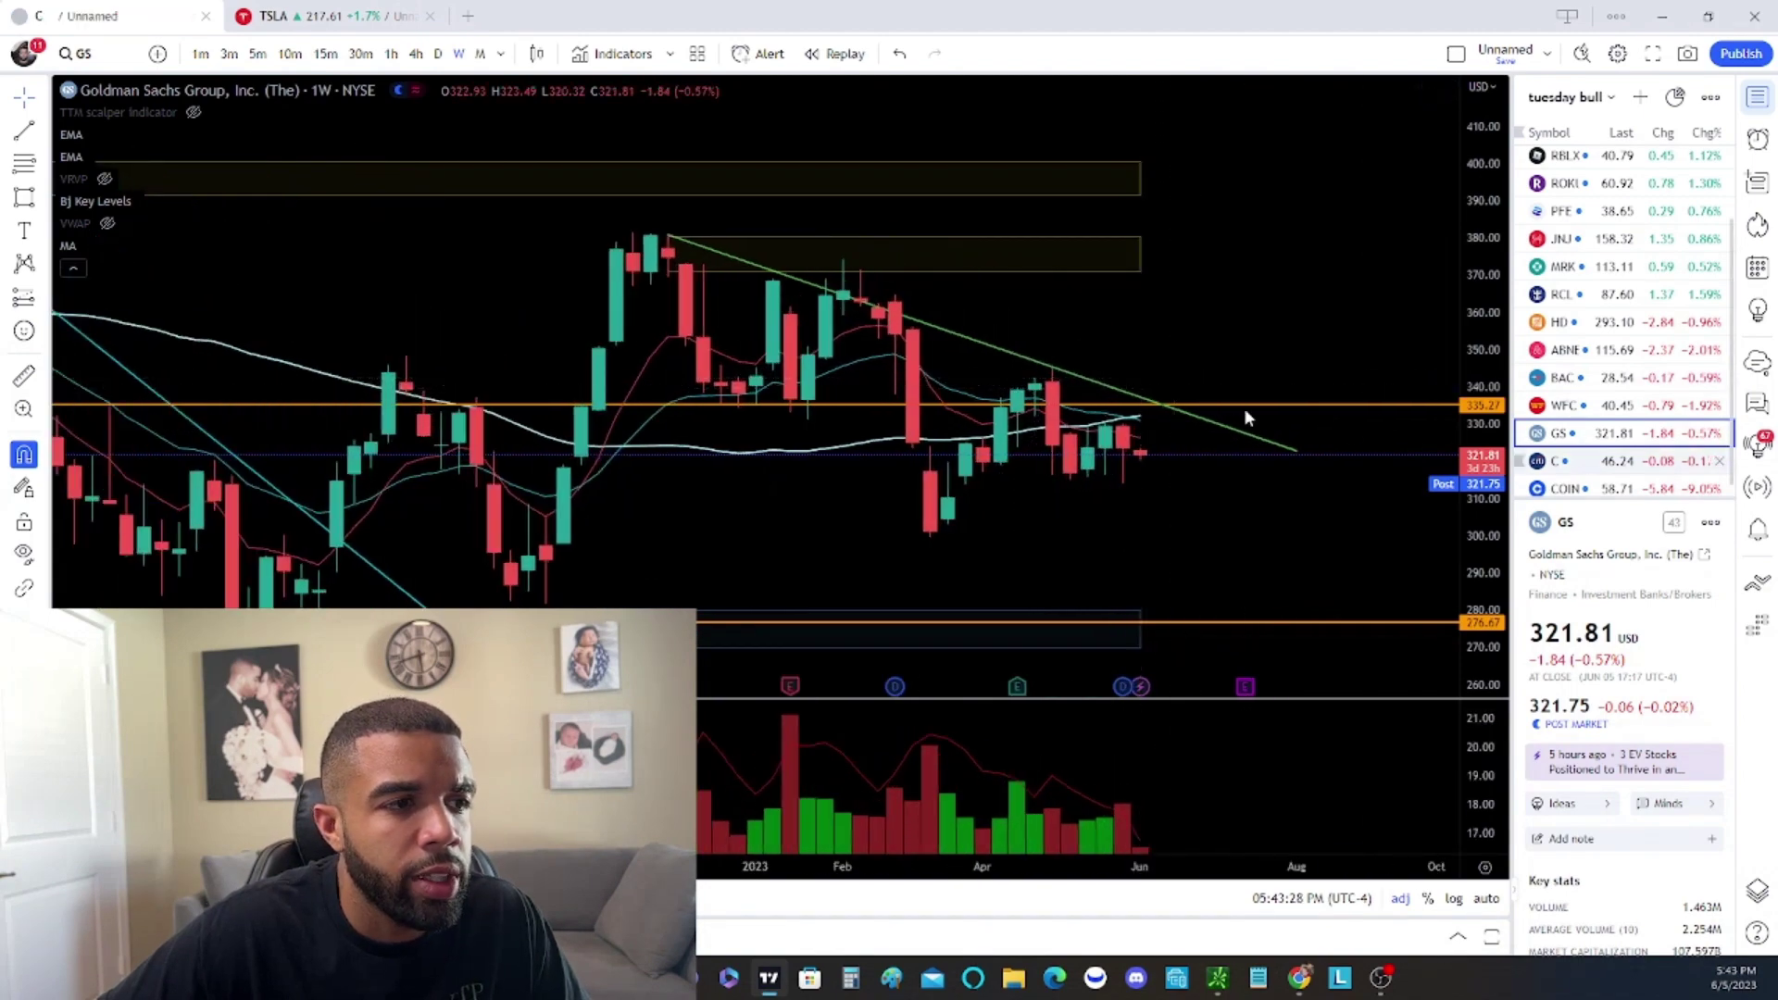
# Open C on the weekly timeframe and examine its candles against the white moving average, prior swing highs and the support zones below
pyautogui.press('Down')
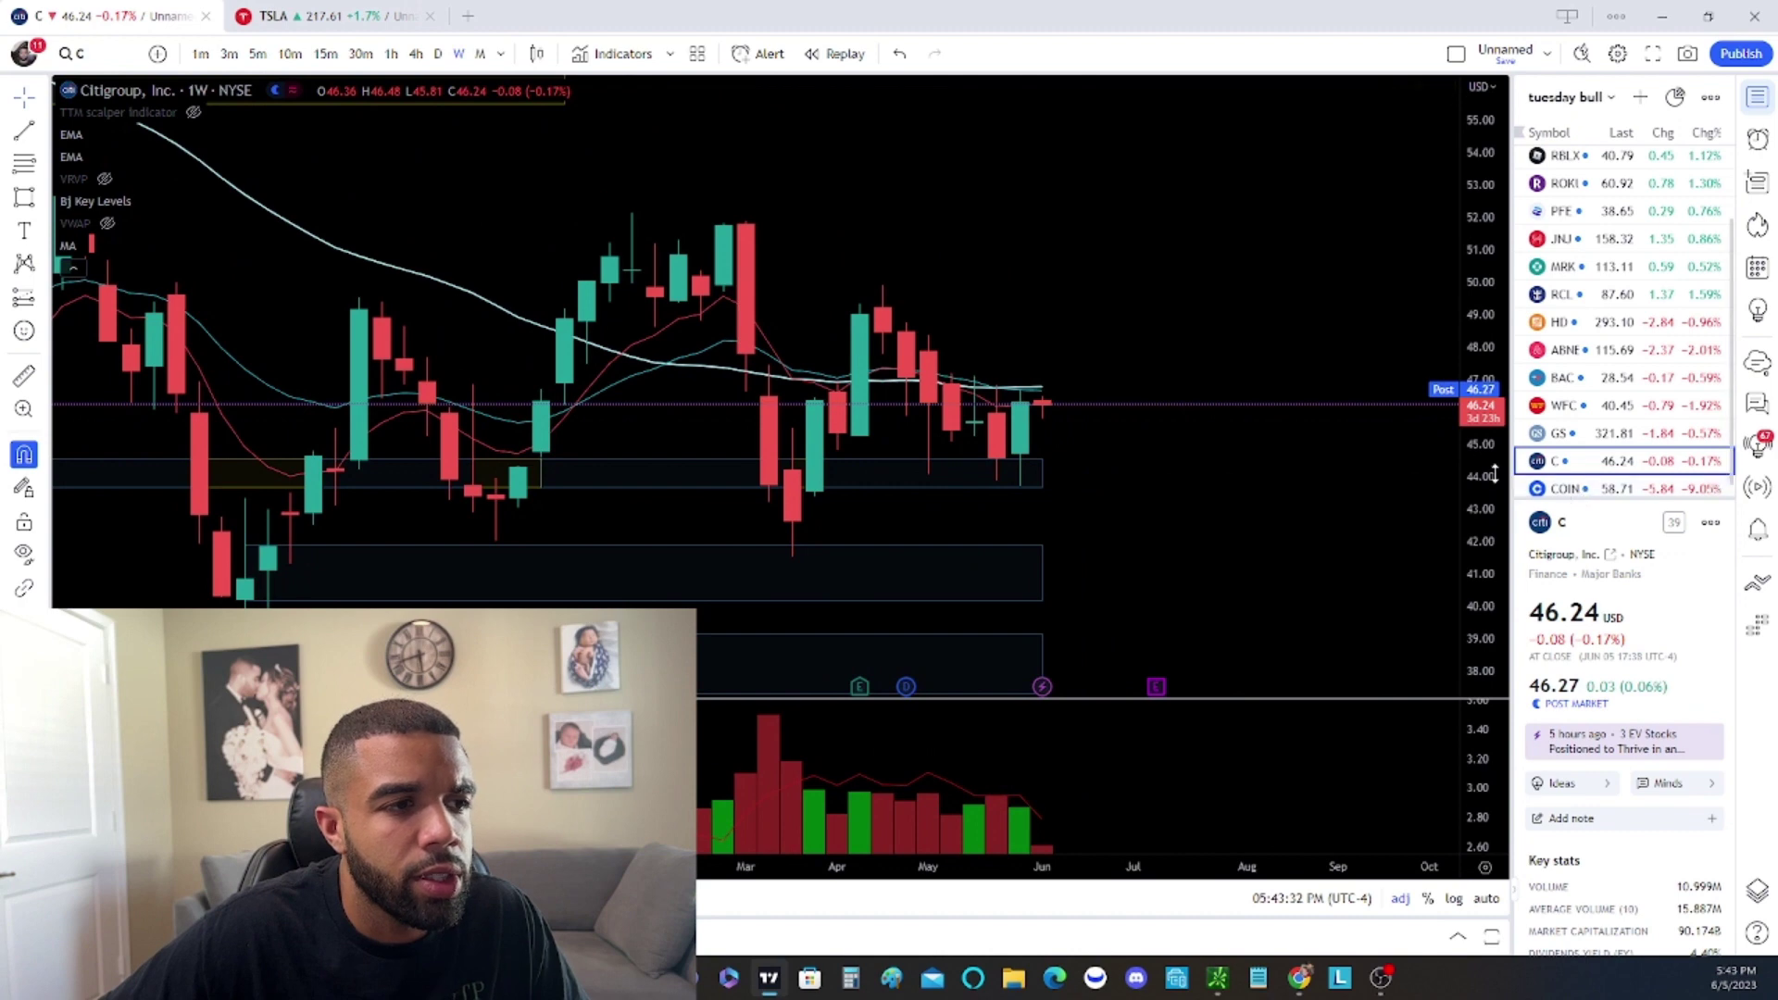
pyautogui.scroll(-2, 954, 320)
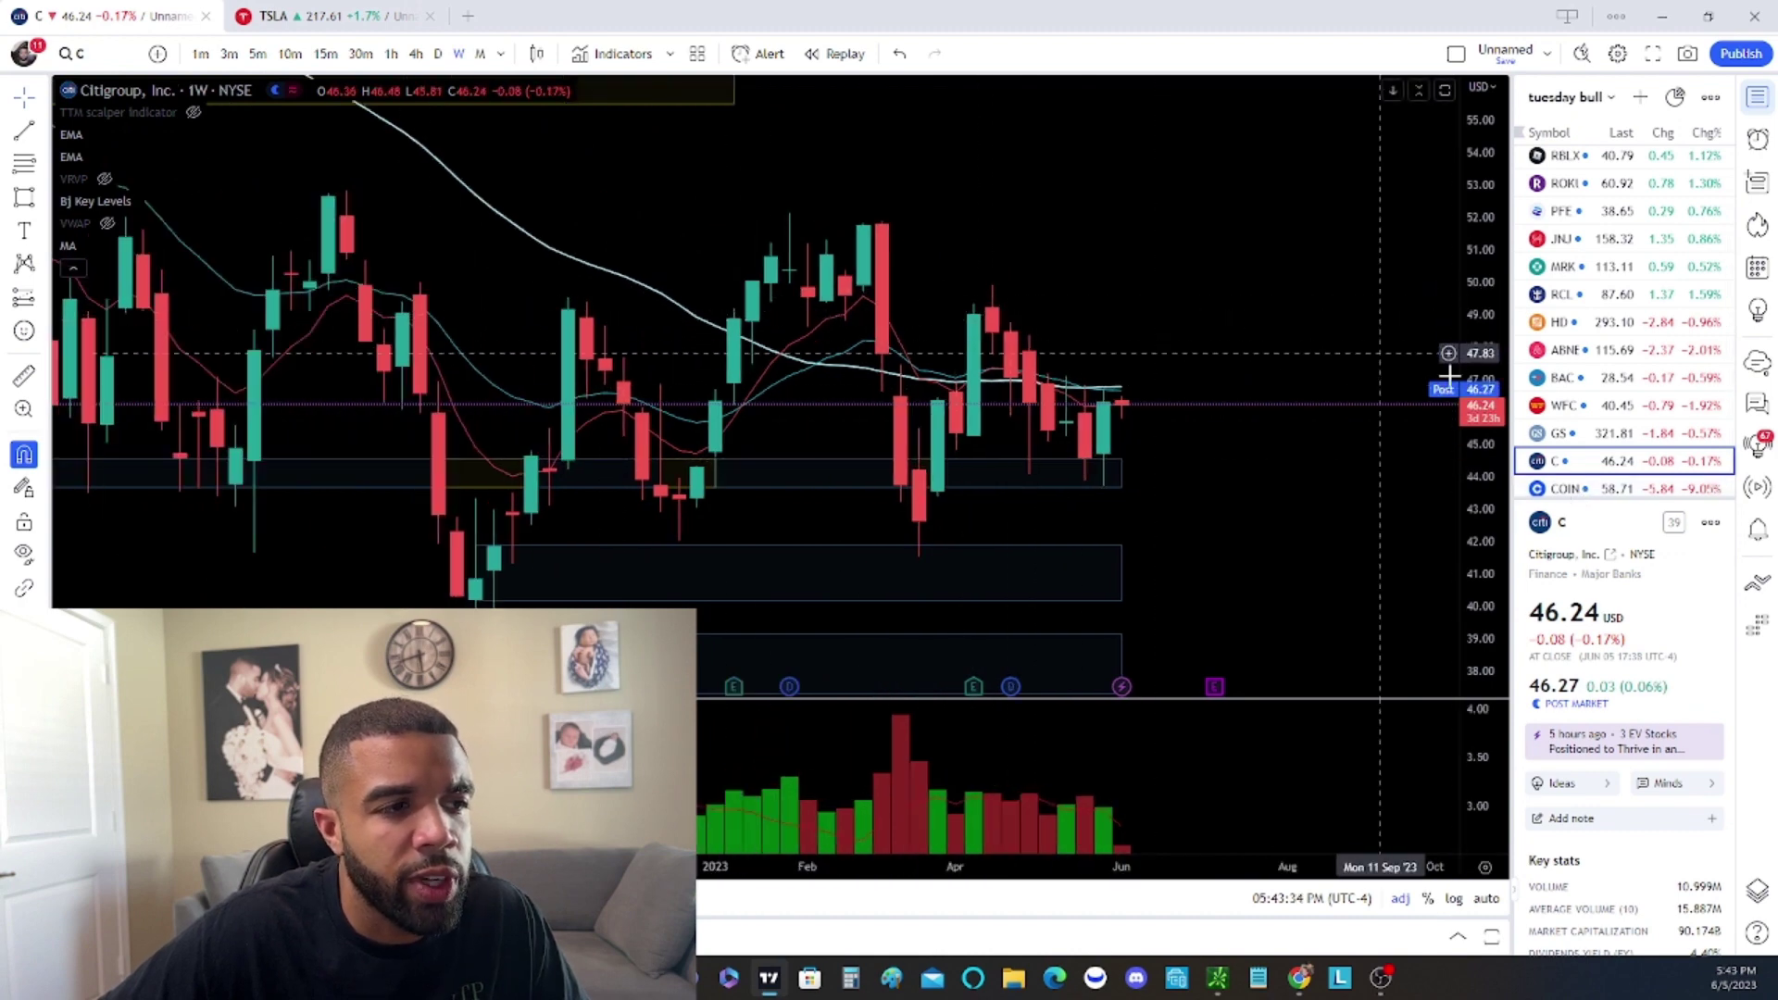
pyautogui.scroll(1, 1559, 411)
pyautogui.scroll(-2, 1559, 410)
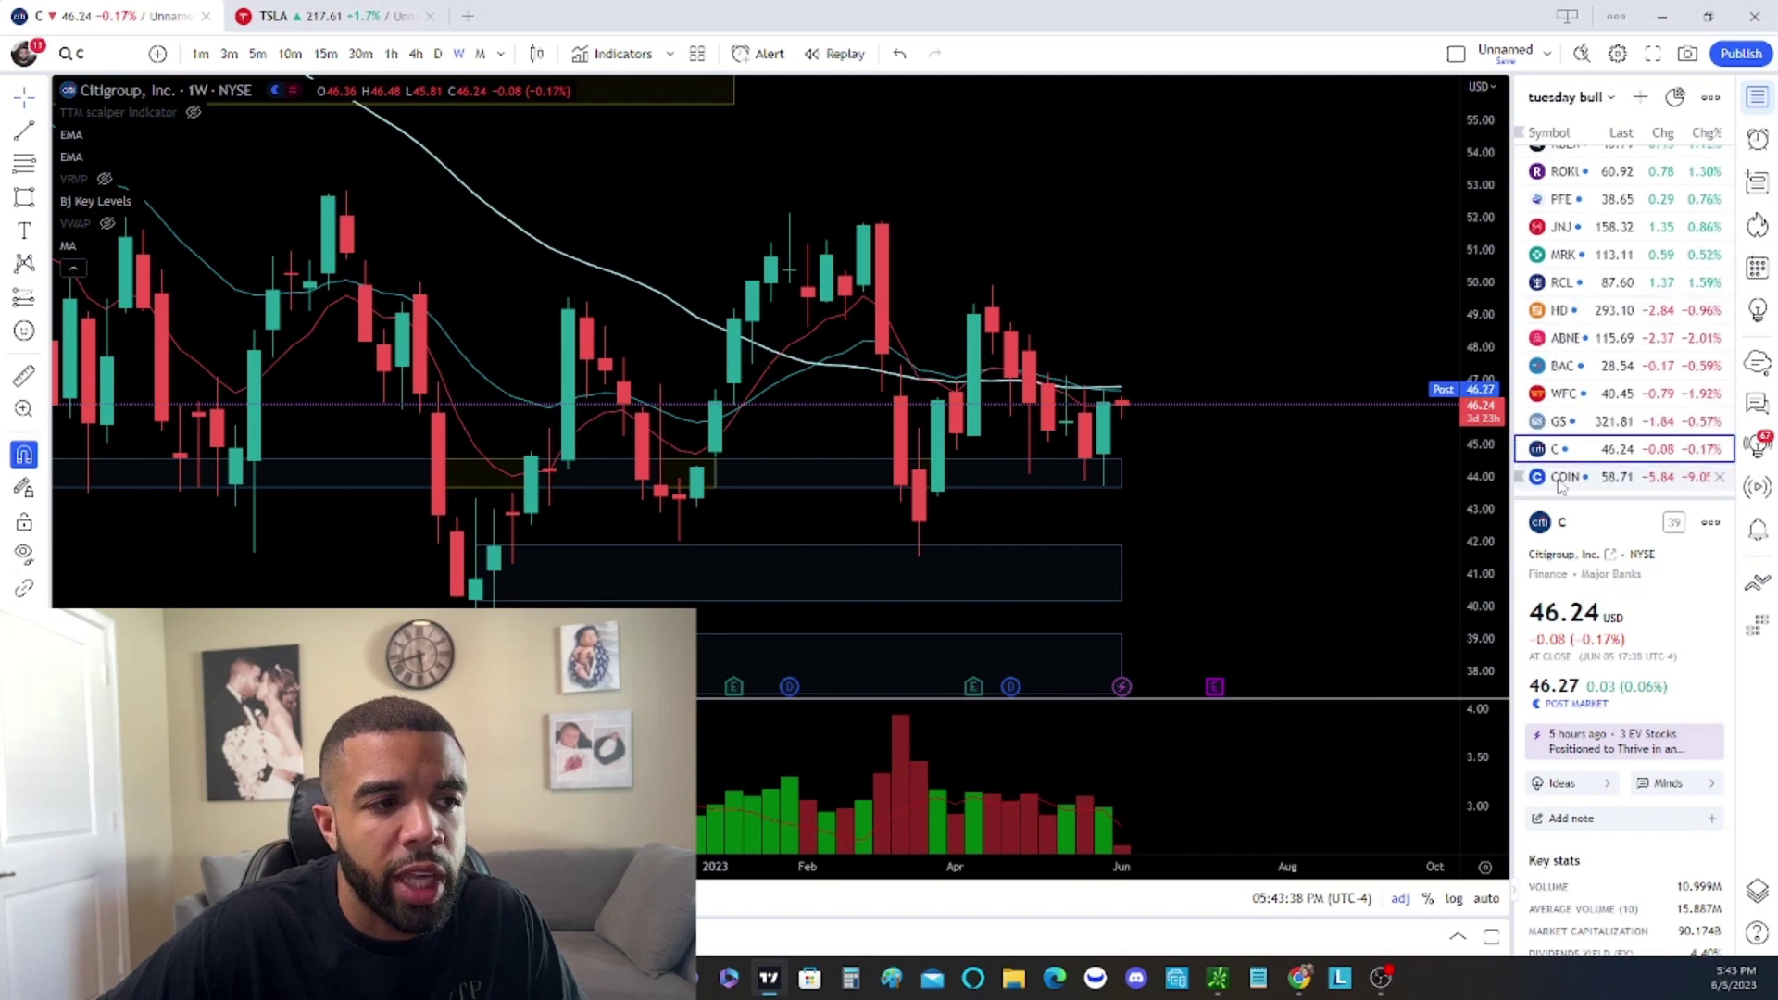
pyautogui.scroll(-2, 806, 333)
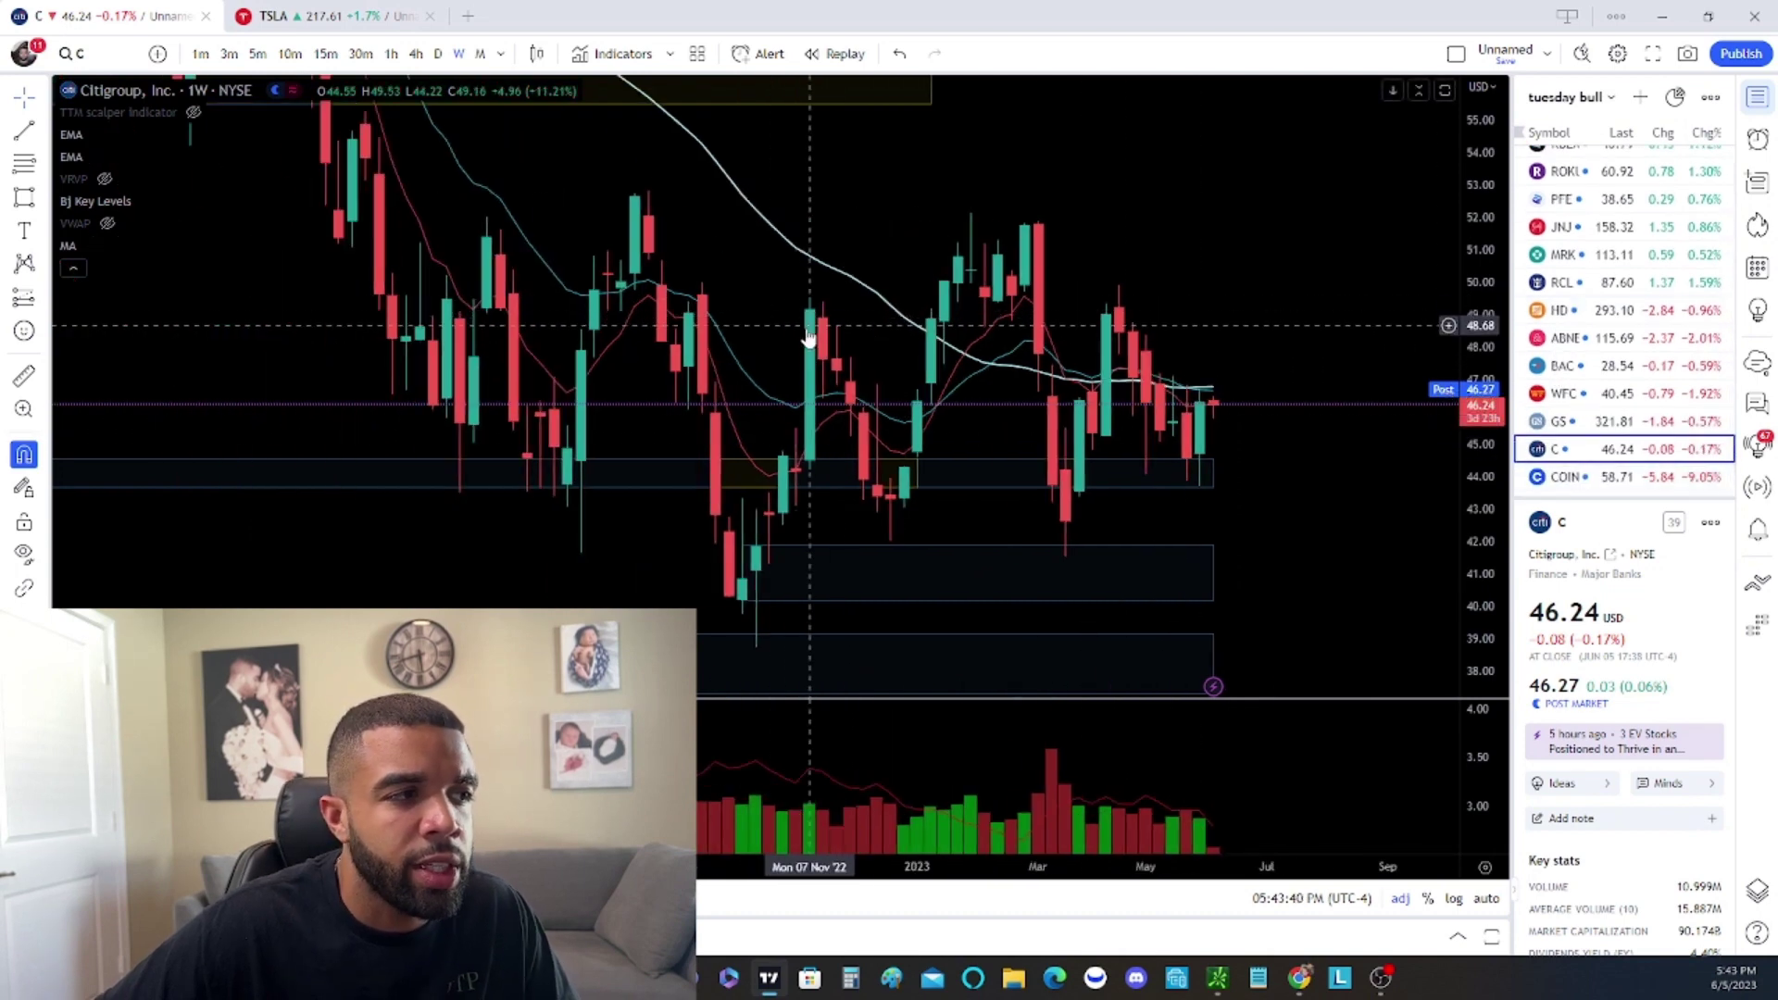
pyautogui.scroll(-2, 819, 343)
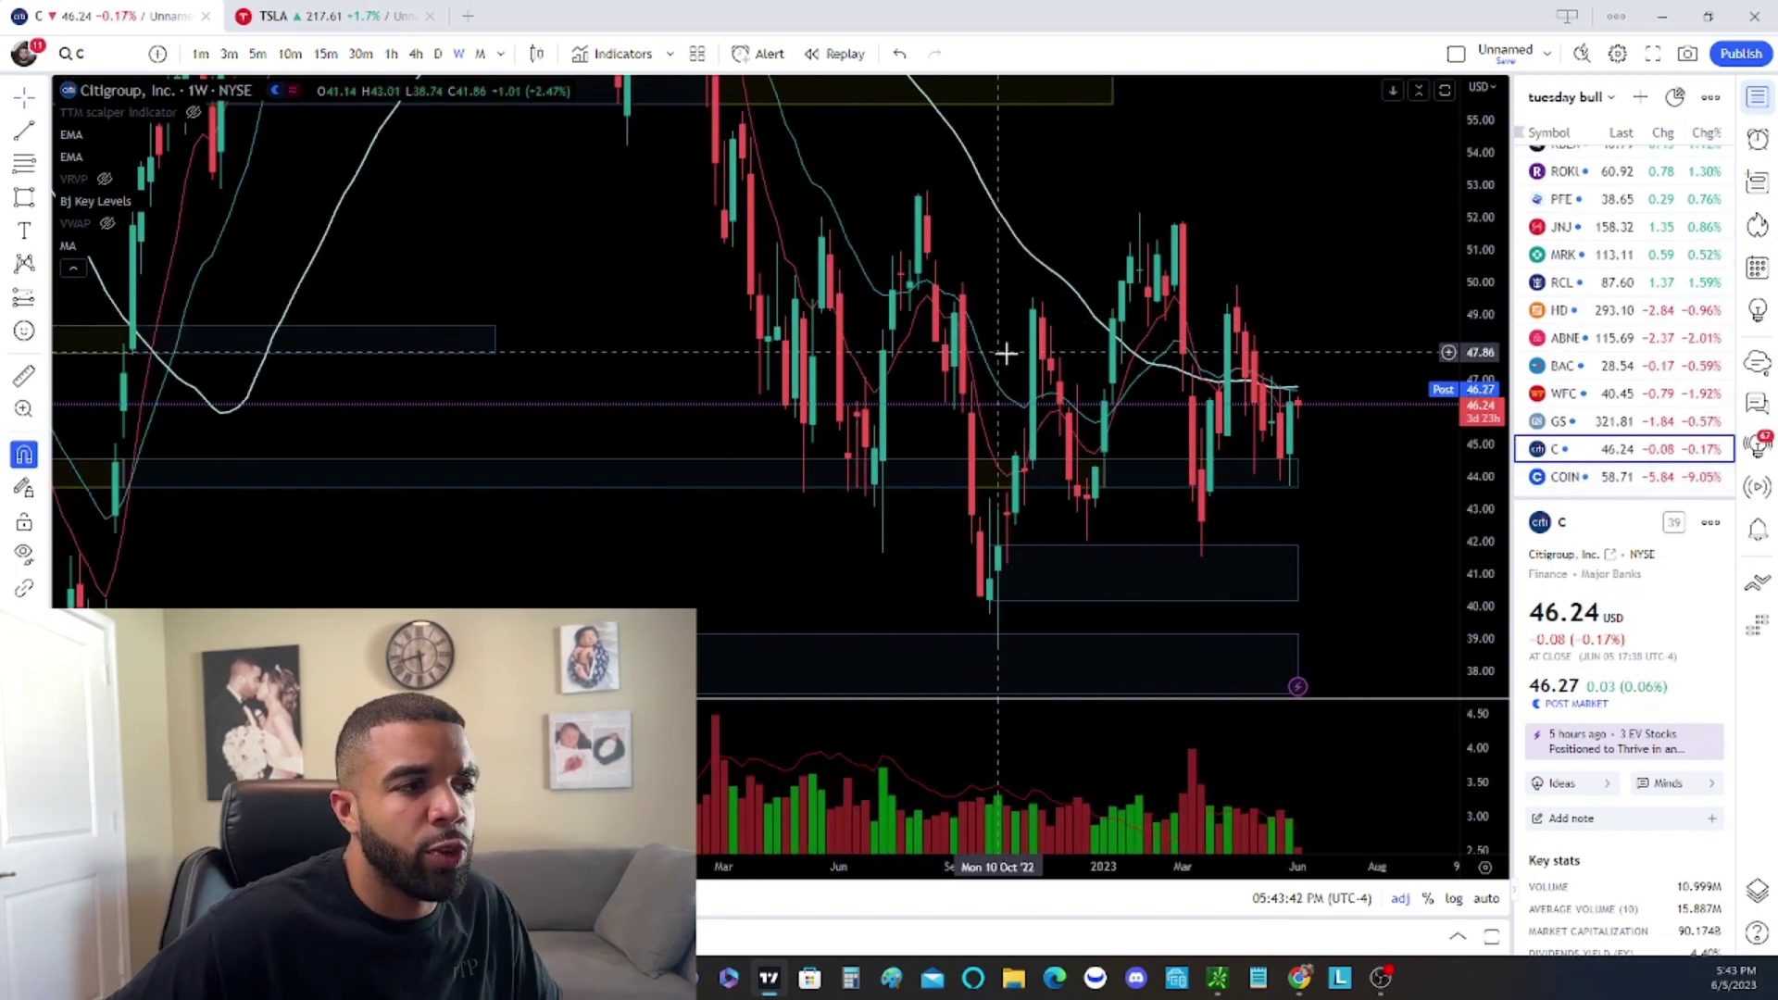
pyautogui.scroll(3, 884, 352)
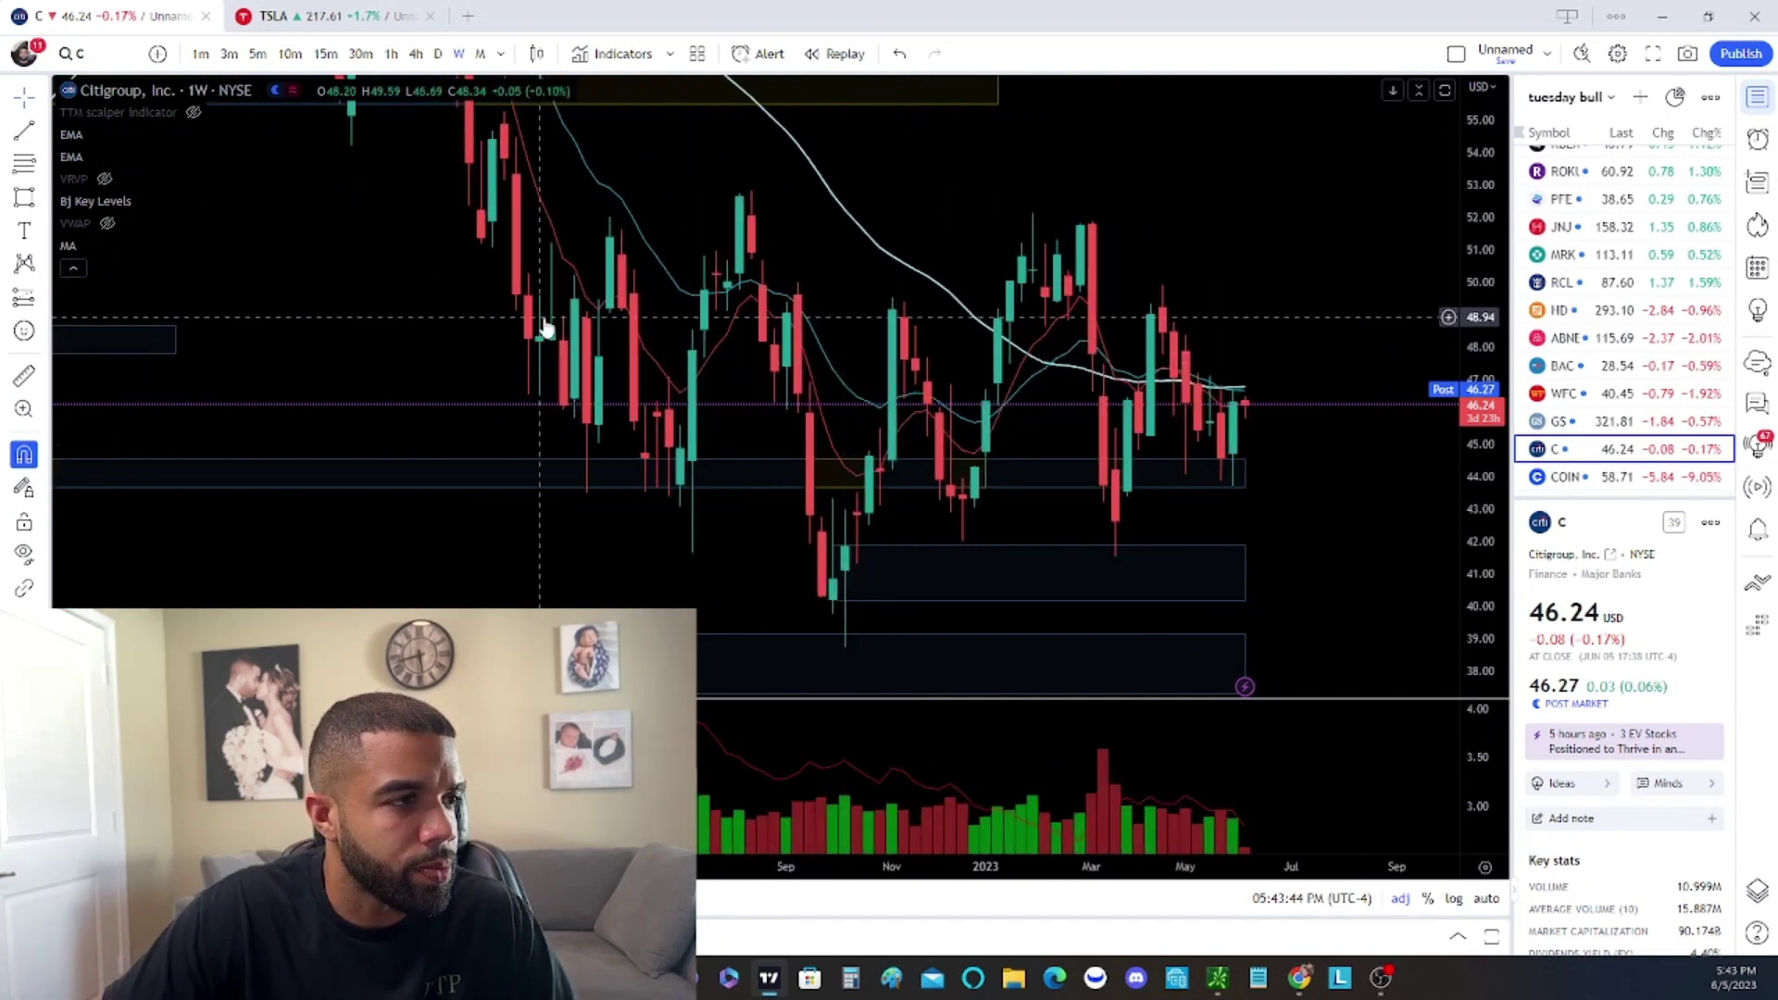
pyautogui.scroll(3, 590, 342)
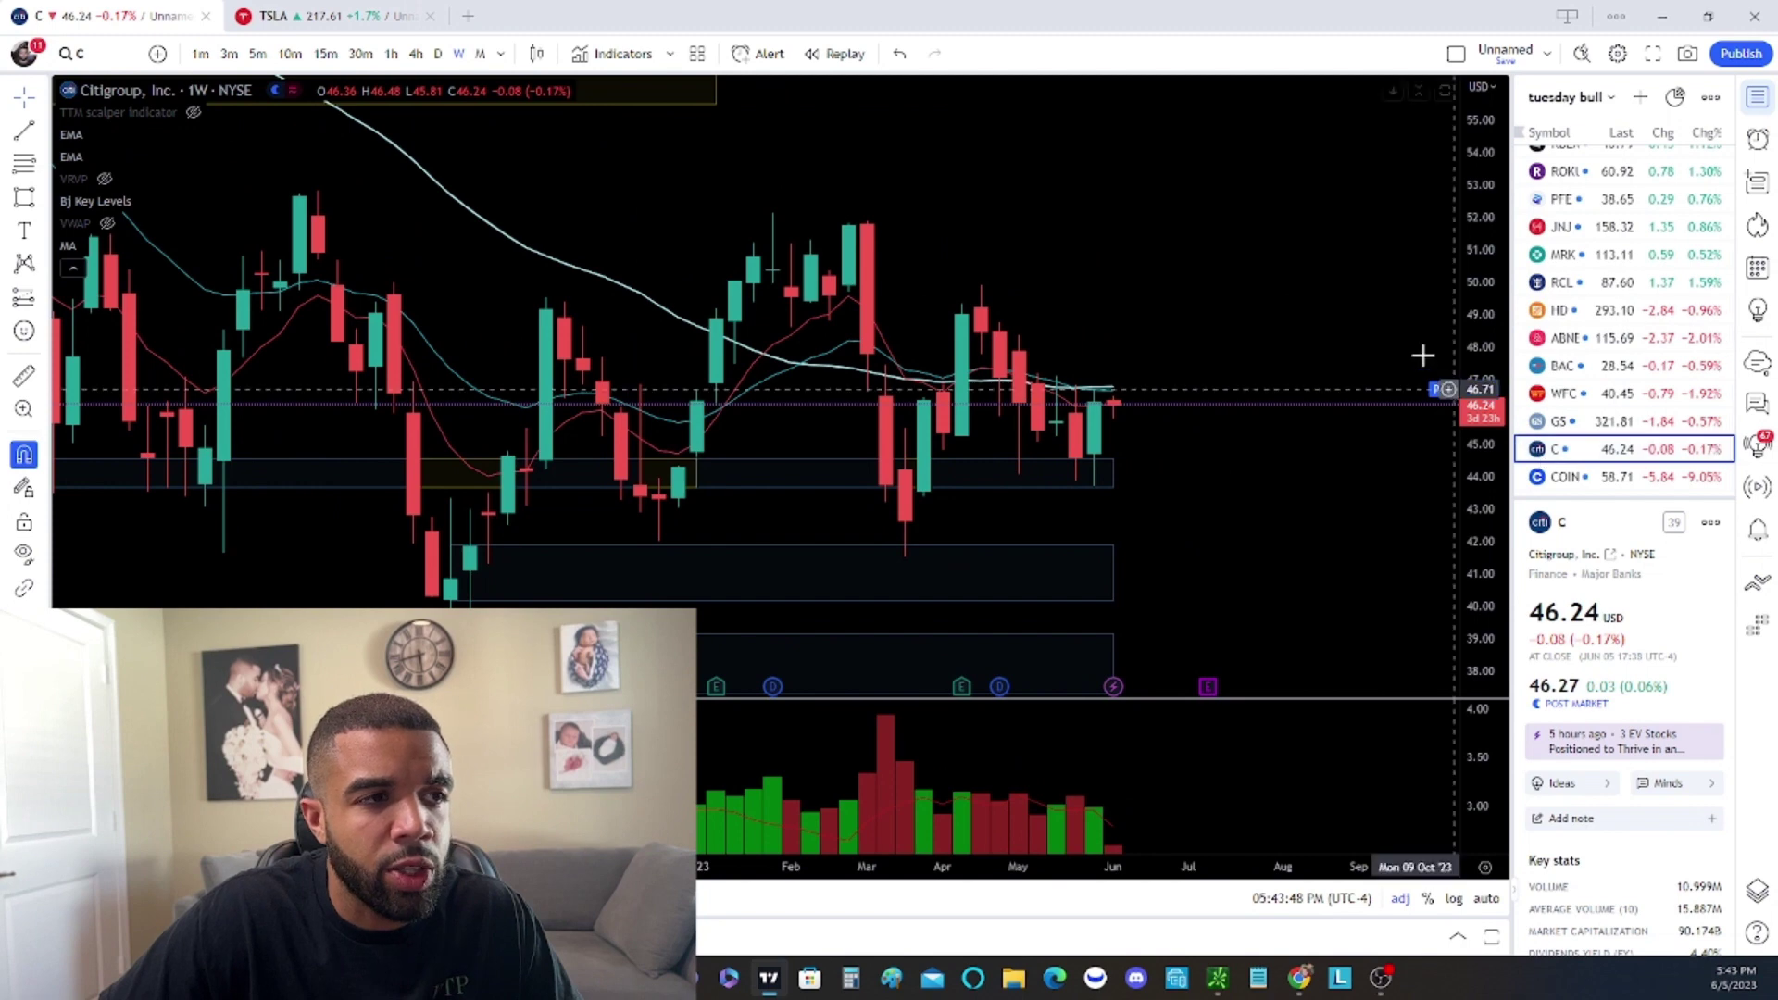
pyautogui.scroll(2, 1536, 333)
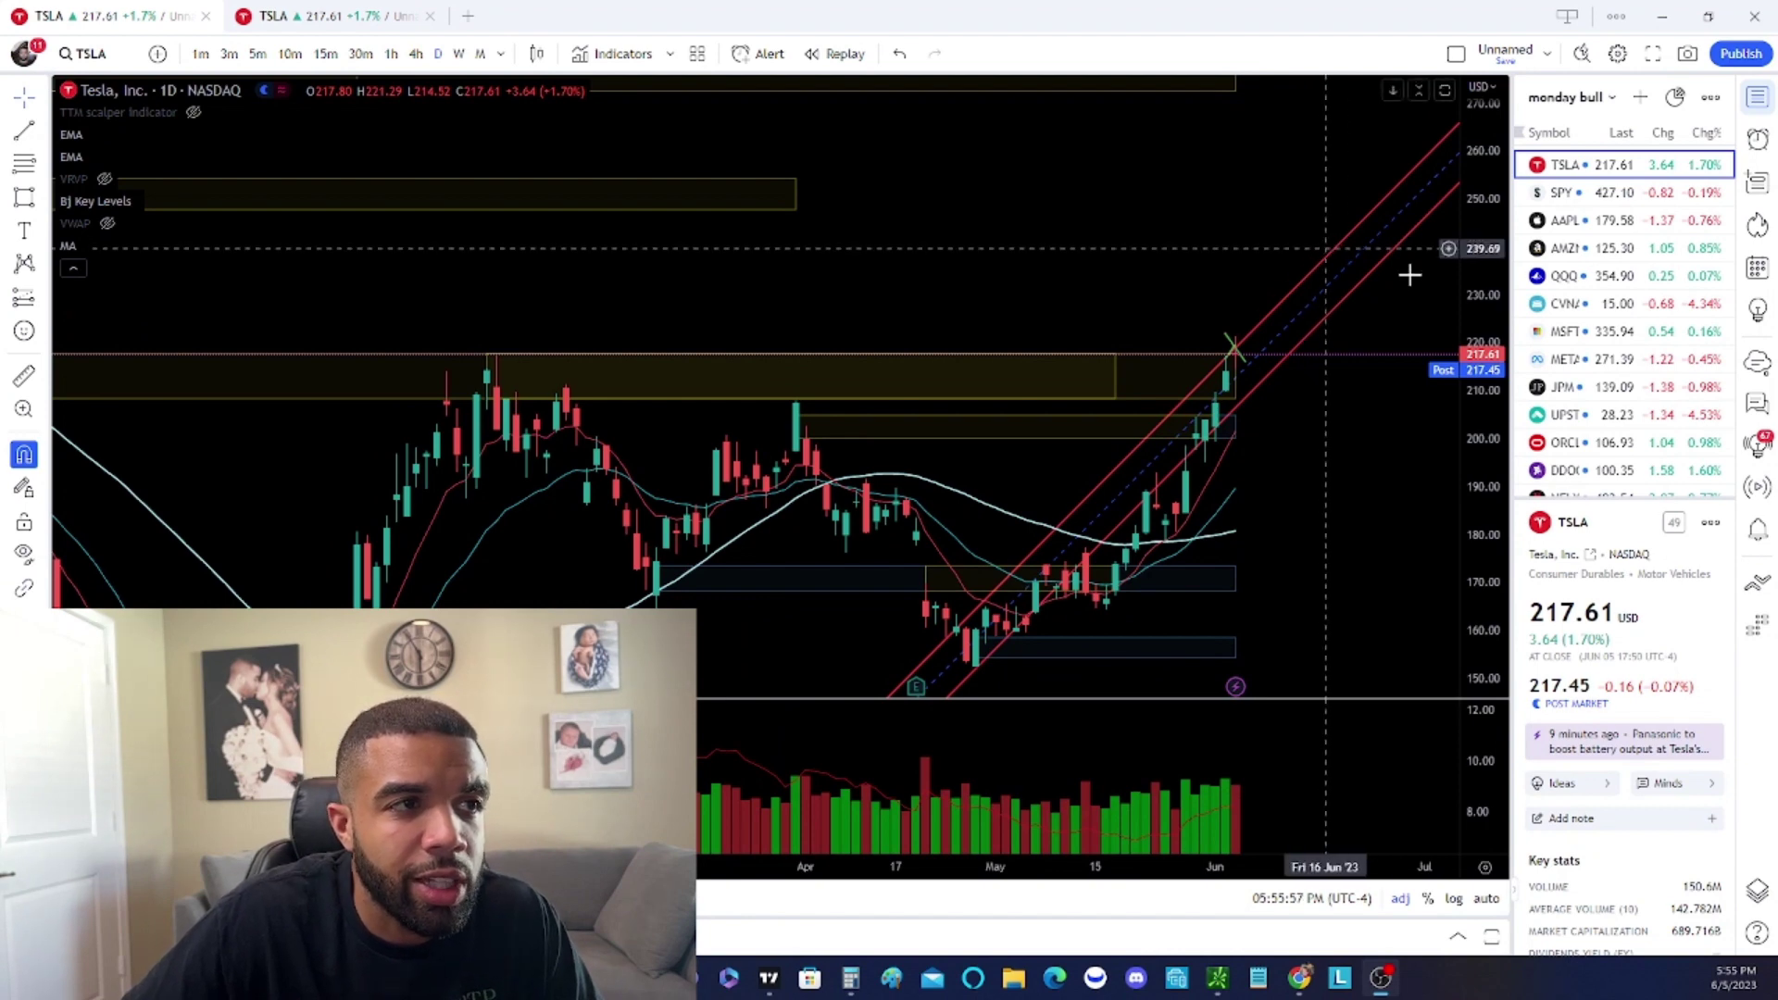
# Examine TSLA's daily candles within the red ascending channel and against the overhead yellow key-level zone
pyautogui.moveTo(1264, 362); pyautogui.dragTo(1140, 396)
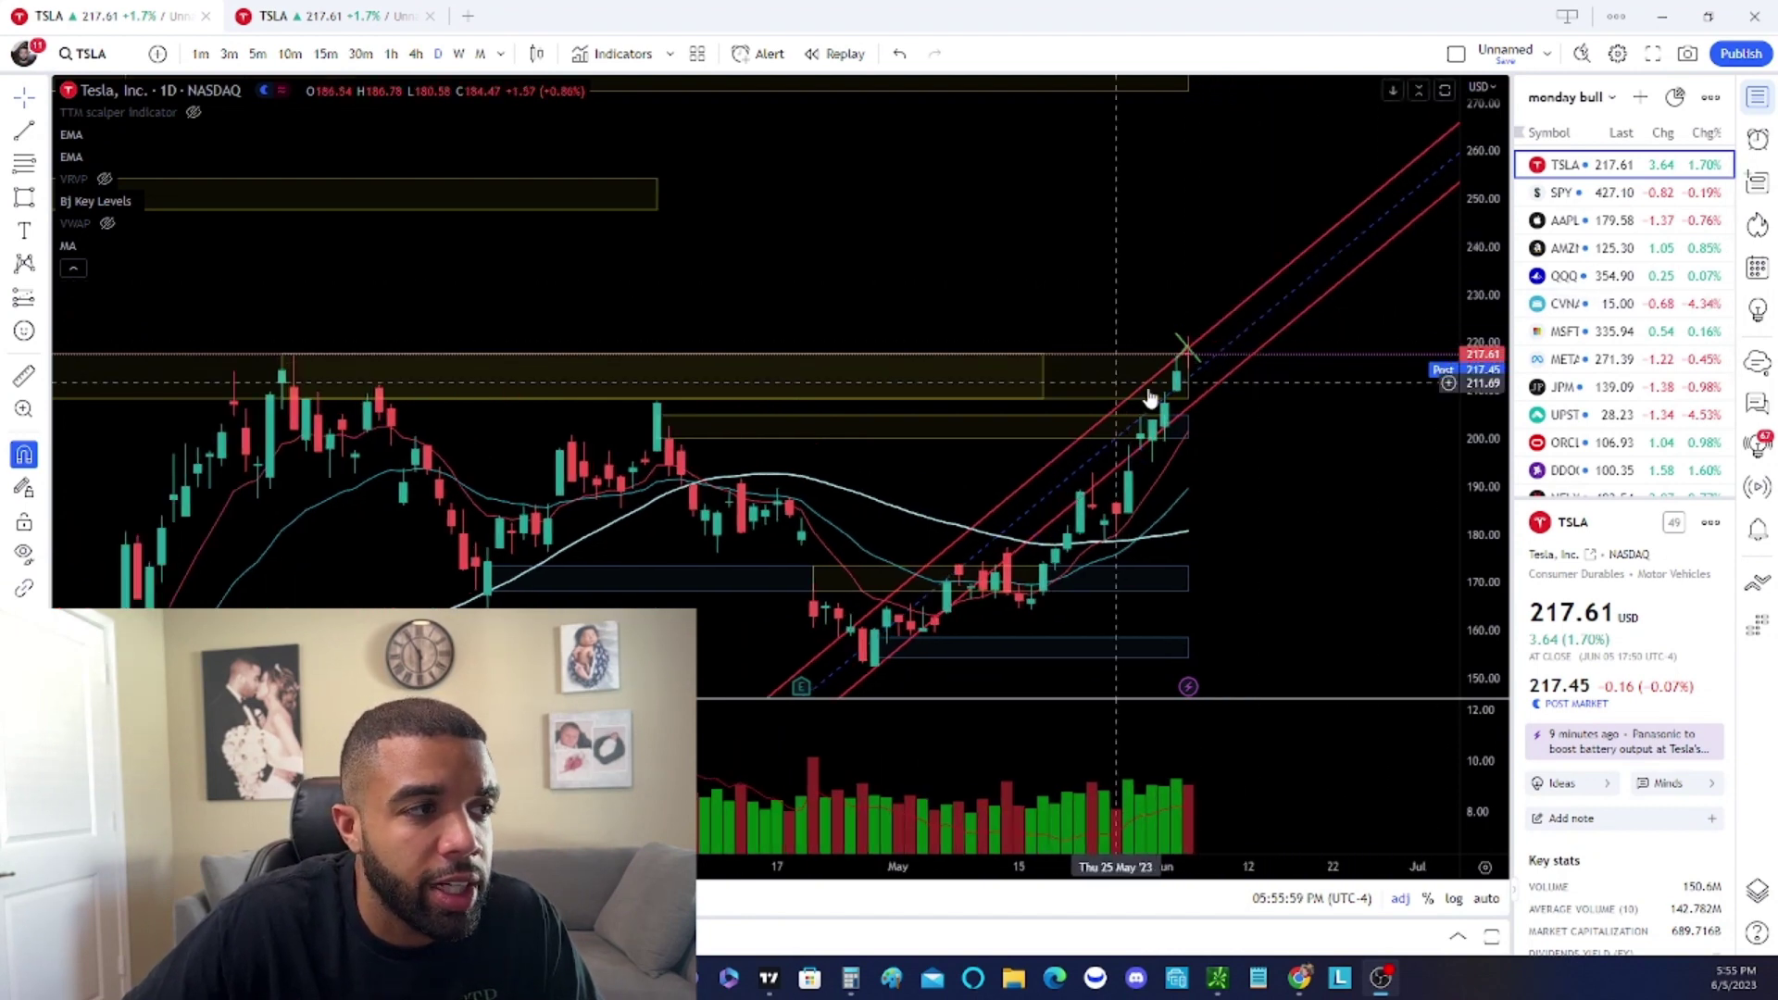
pyautogui.moveTo(1349, 456); pyautogui.dragTo(1298, 417)
pyautogui.scroll(2, 1179, 319)
pyautogui.moveTo(1179, 320); pyautogui.dragTo(1131, 318)
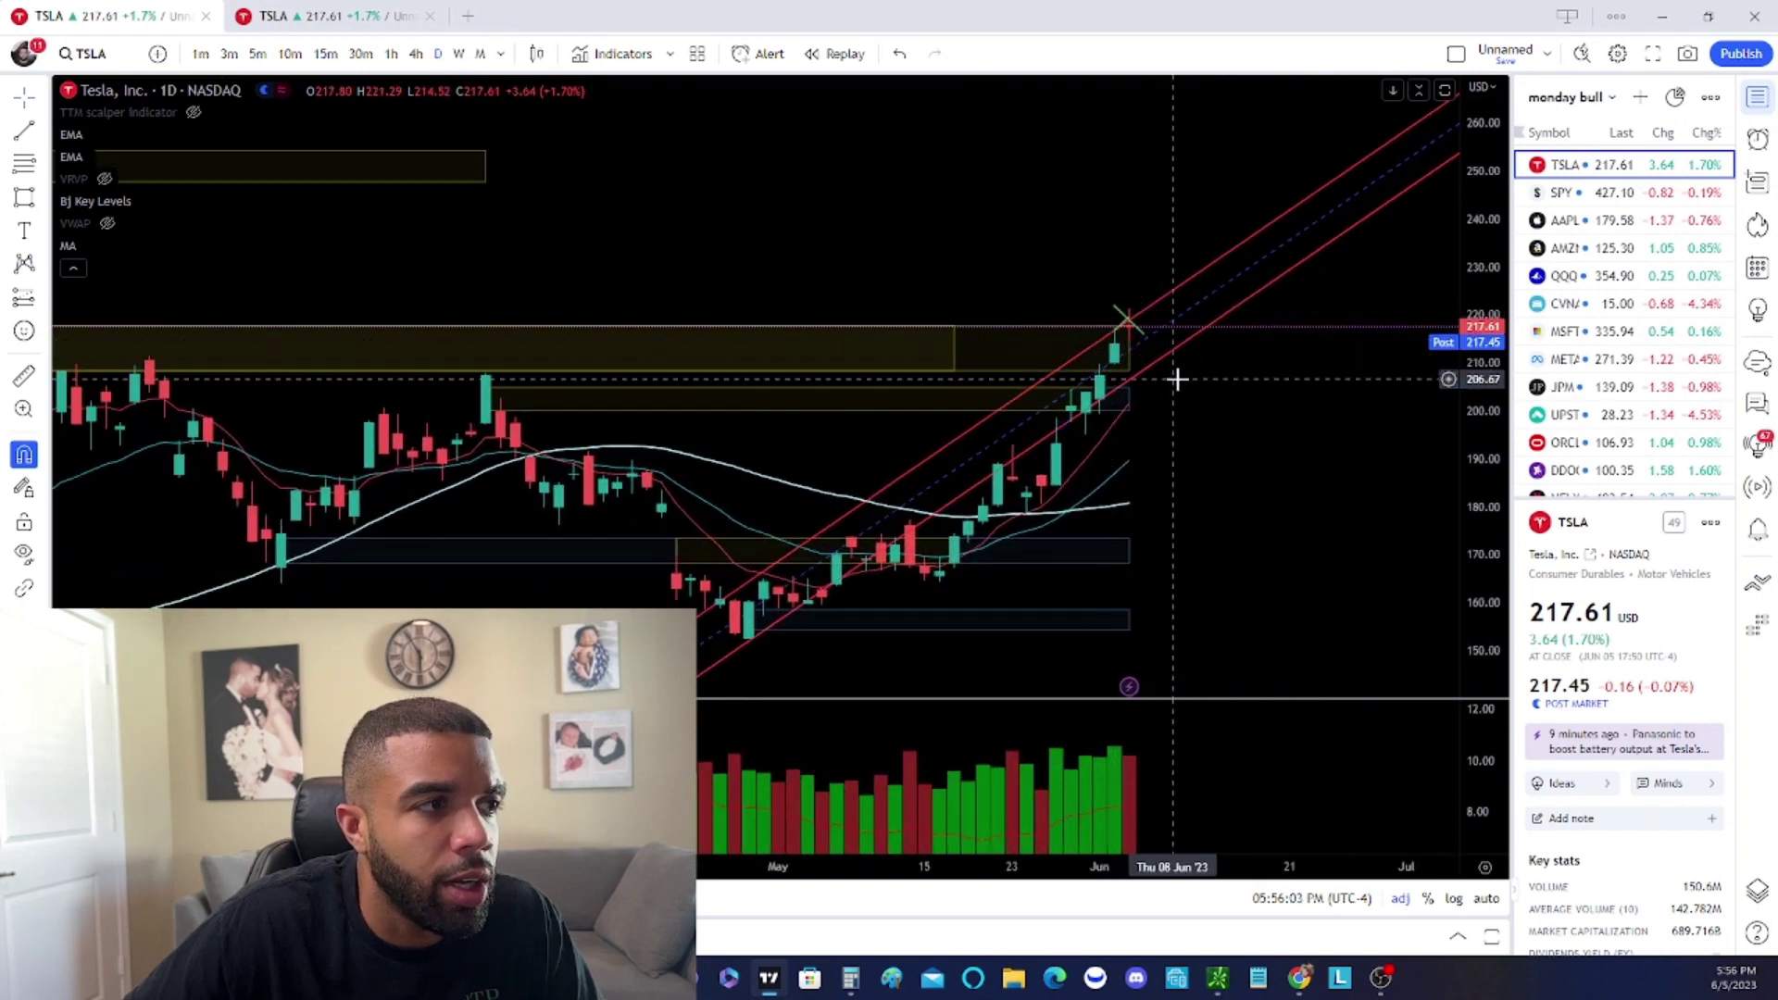
pyautogui.moveTo(1175, 377); pyautogui.dragTo(1326, 382)
pyautogui.scroll(1, 1256, 335)
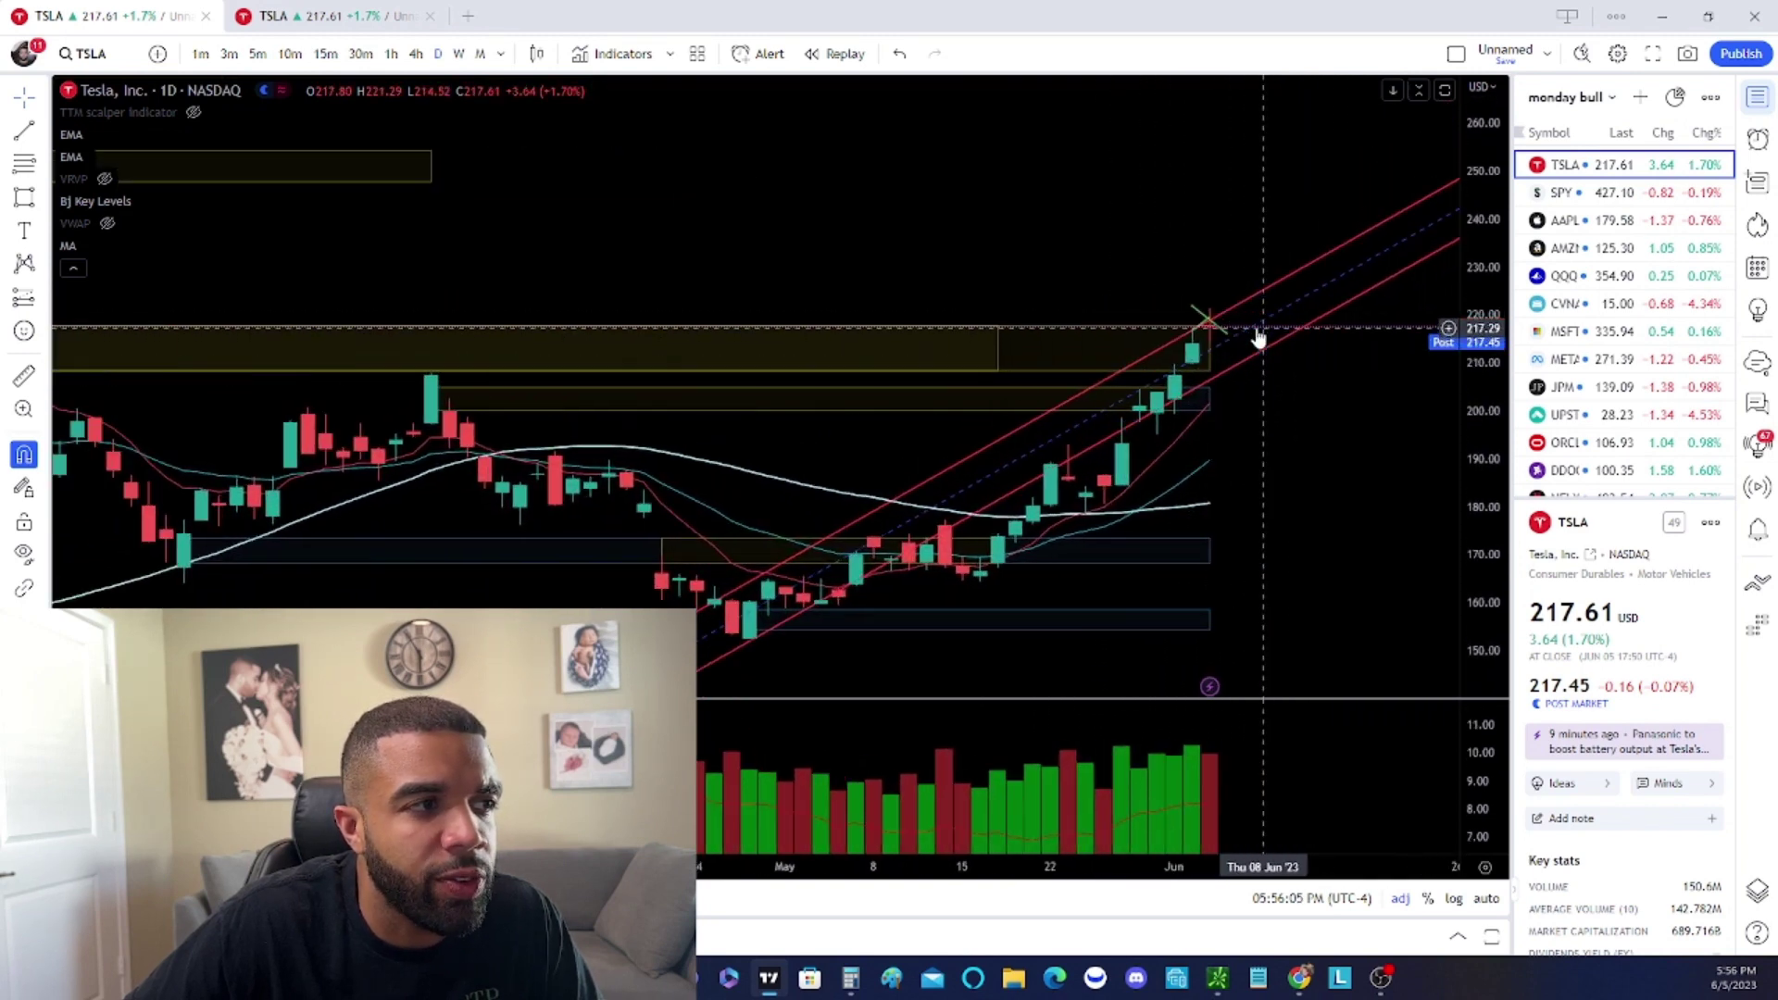
# Switch TSLA to the 1-hour timeframe and raise the lower boundary of the red ascending channel closer to the recent candle lows
pyautogui.click(391, 55)
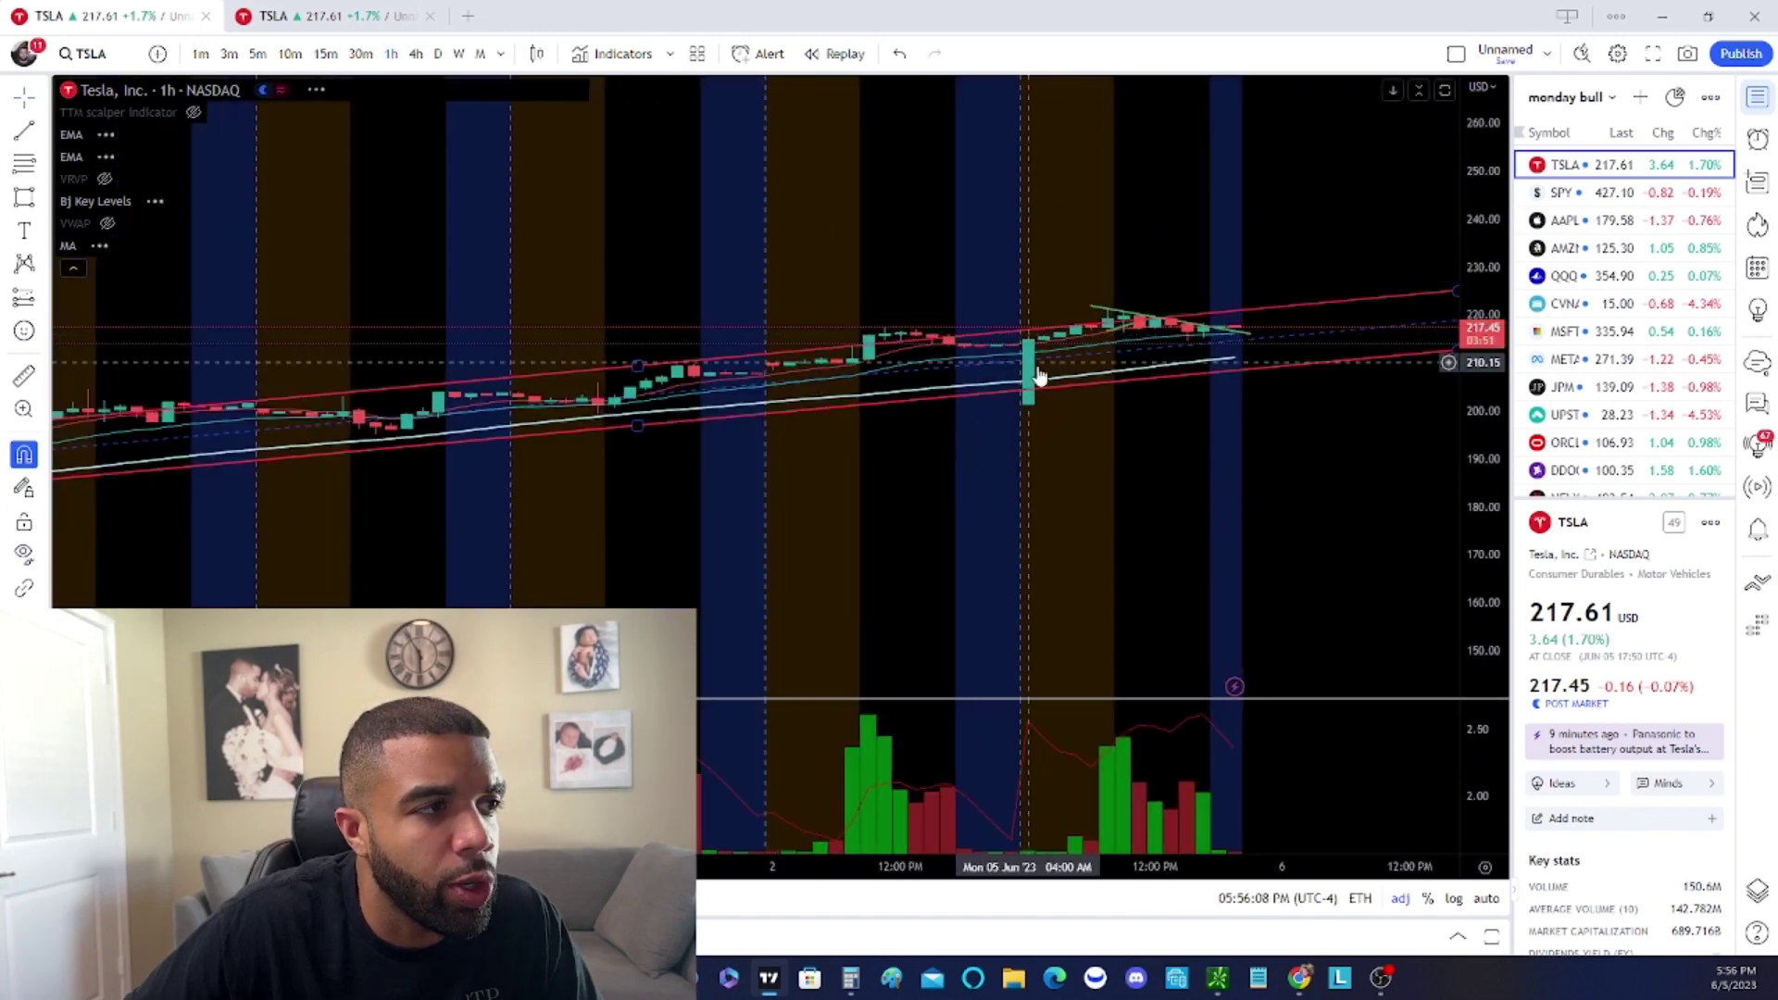
pyautogui.scroll(-3, 1401, 440)
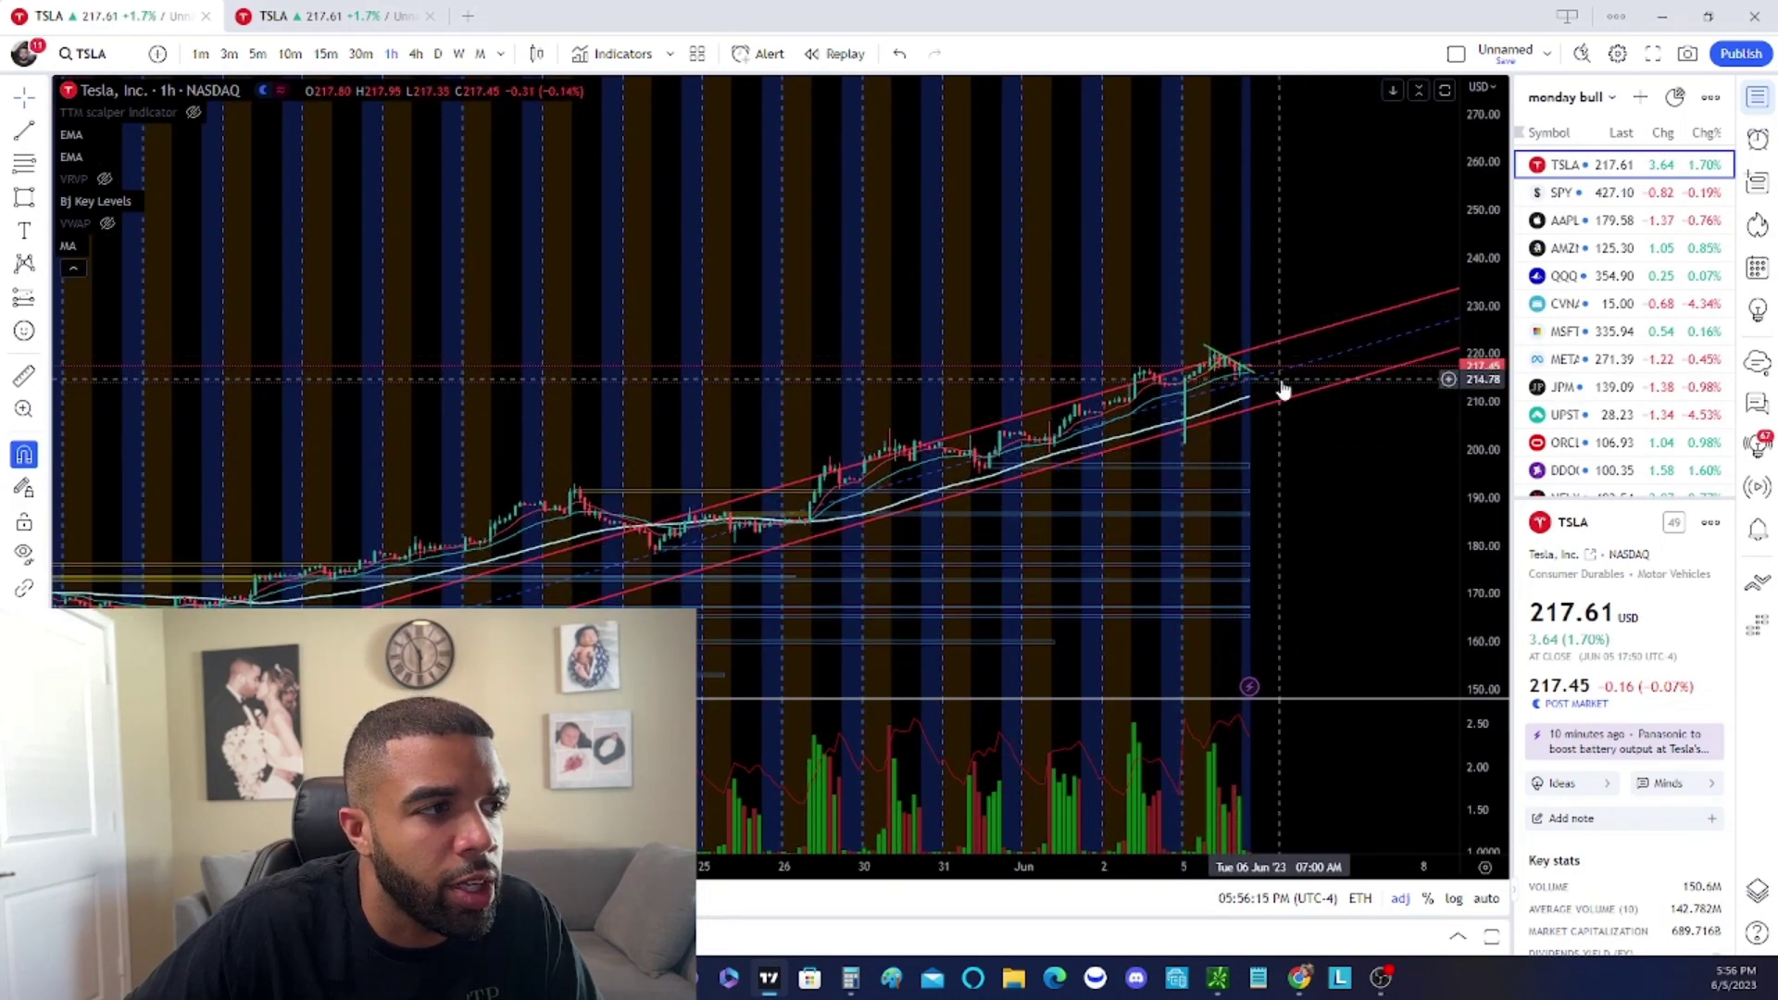
pyautogui.scroll(-2, 1279, 379)
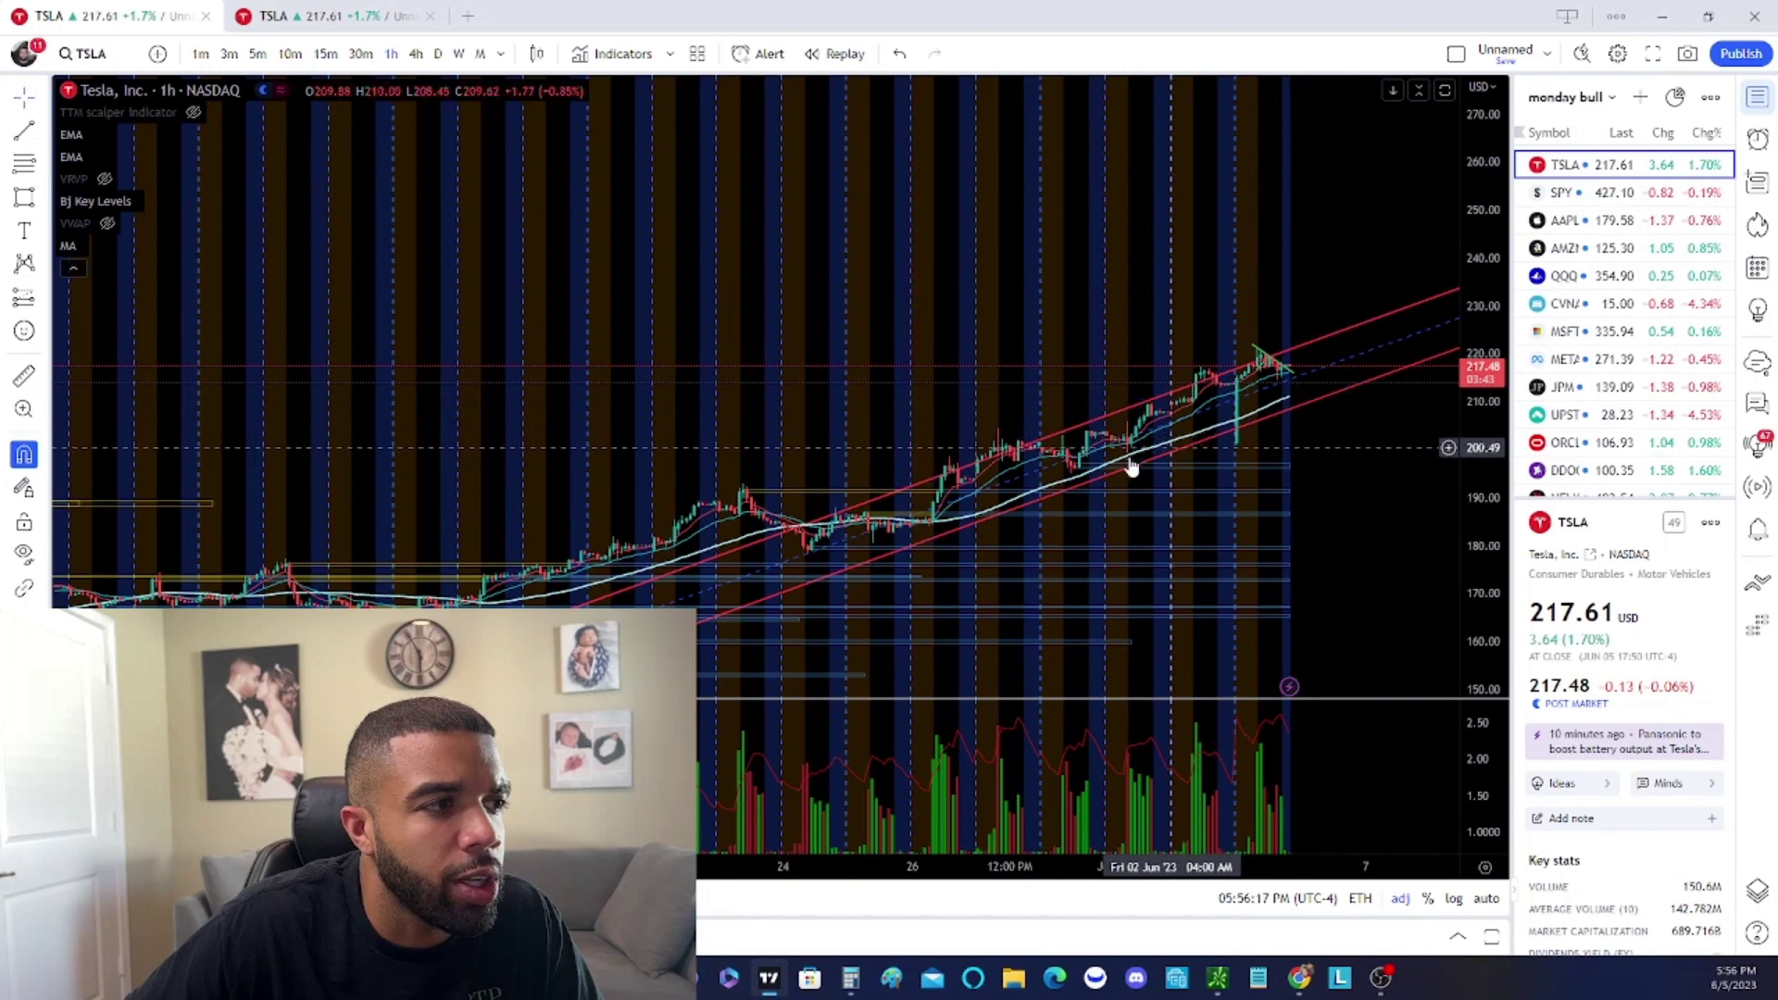
pyautogui.moveTo(1074, 488); pyautogui.dragTo(1075, 458)
pyautogui.click(1389, 410)
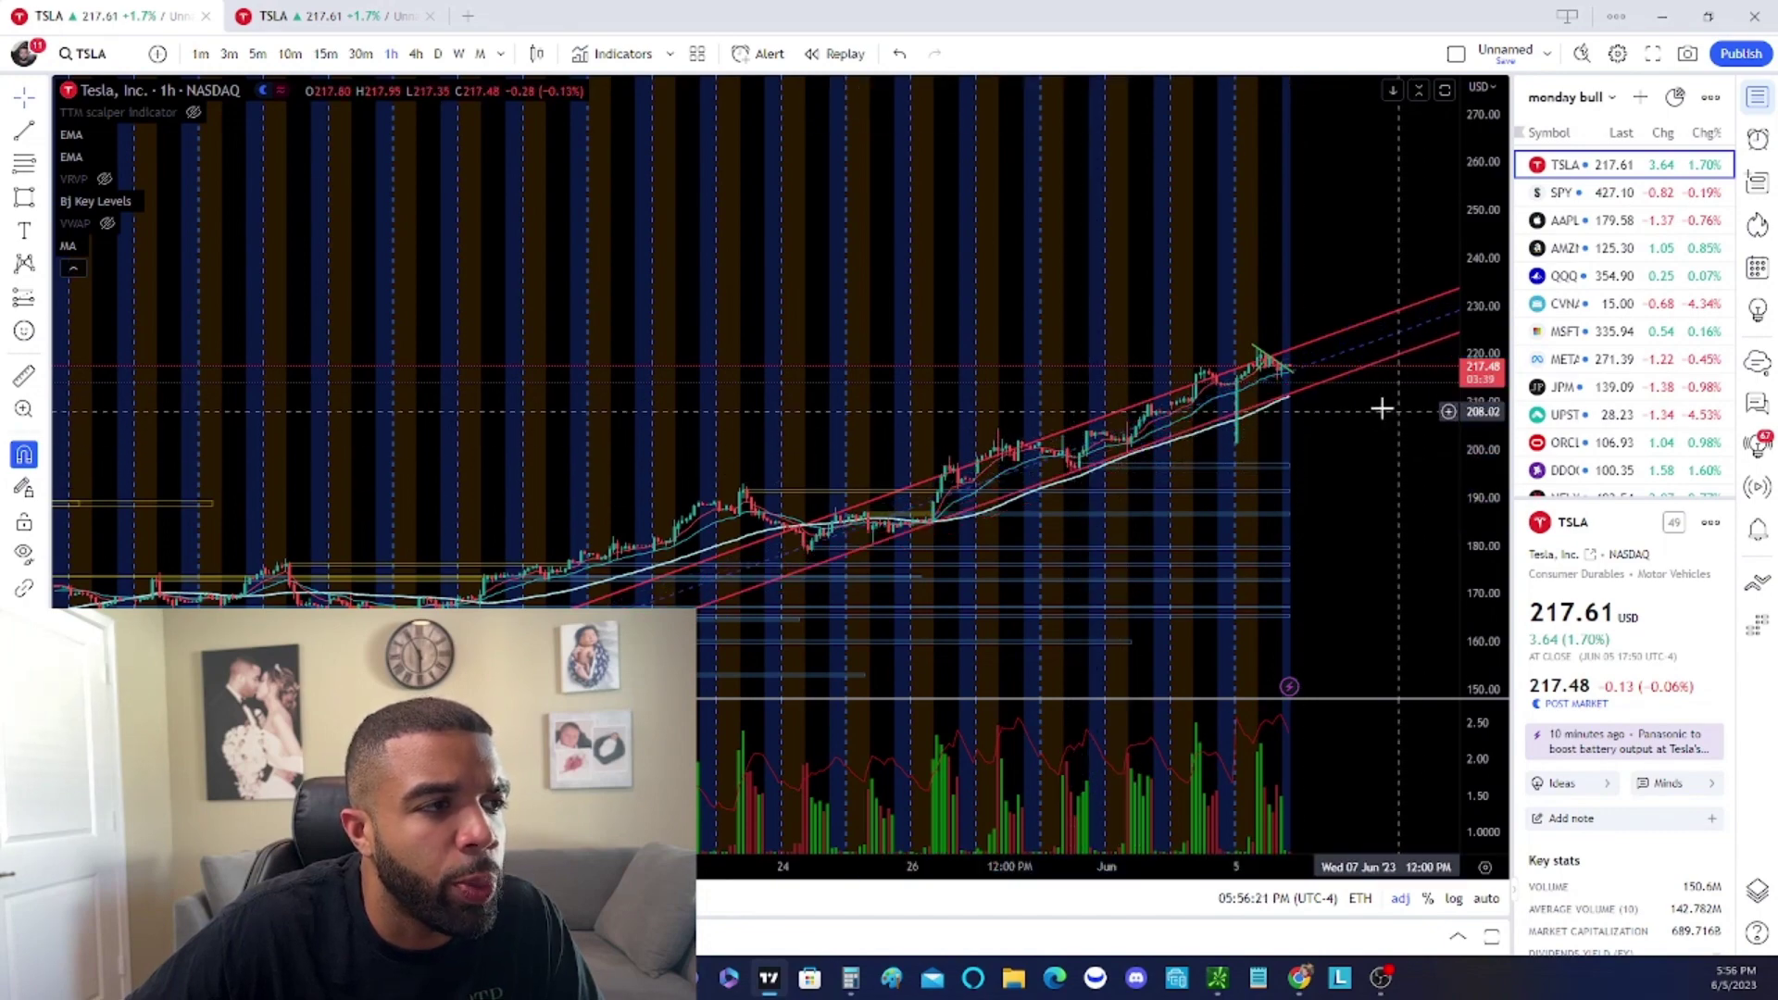
# Compare TSLA's latest 1-hour candles with the narrowed channel, the short green trendline and the moving averages, then open SPY from the watchlist
pyautogui.scroll(2, 1343, 398)
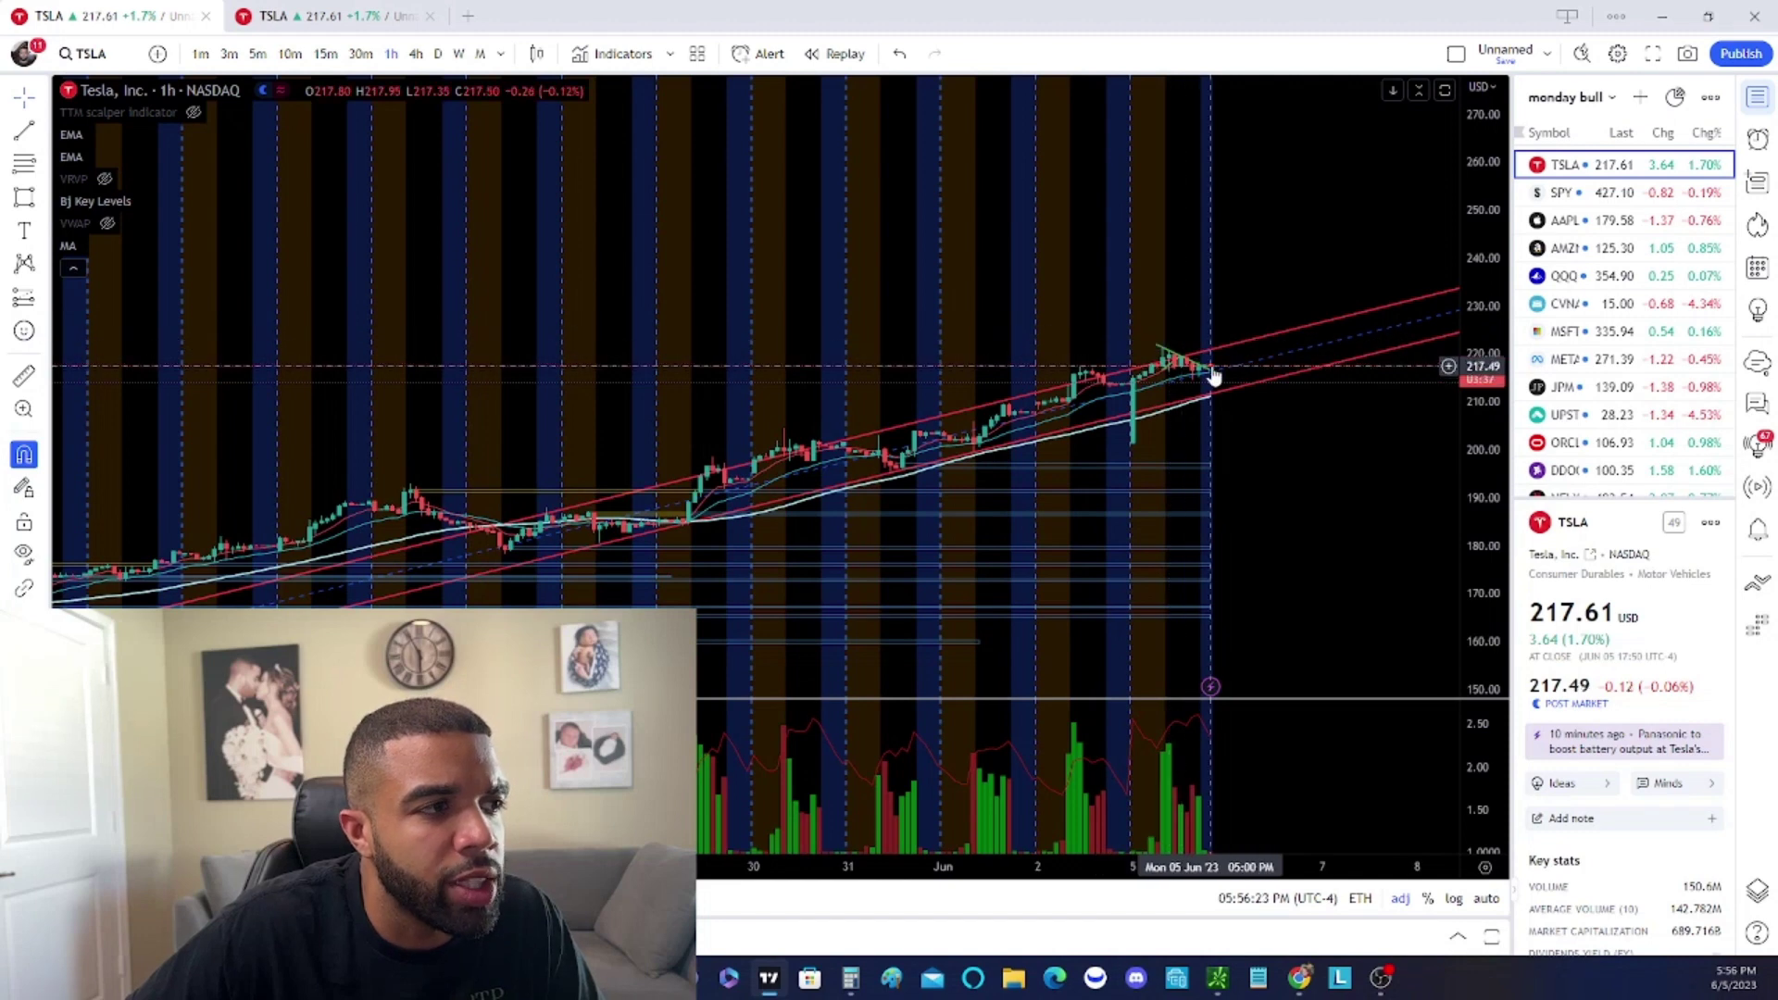
pyautogui.scroll(3, 1482, 278)
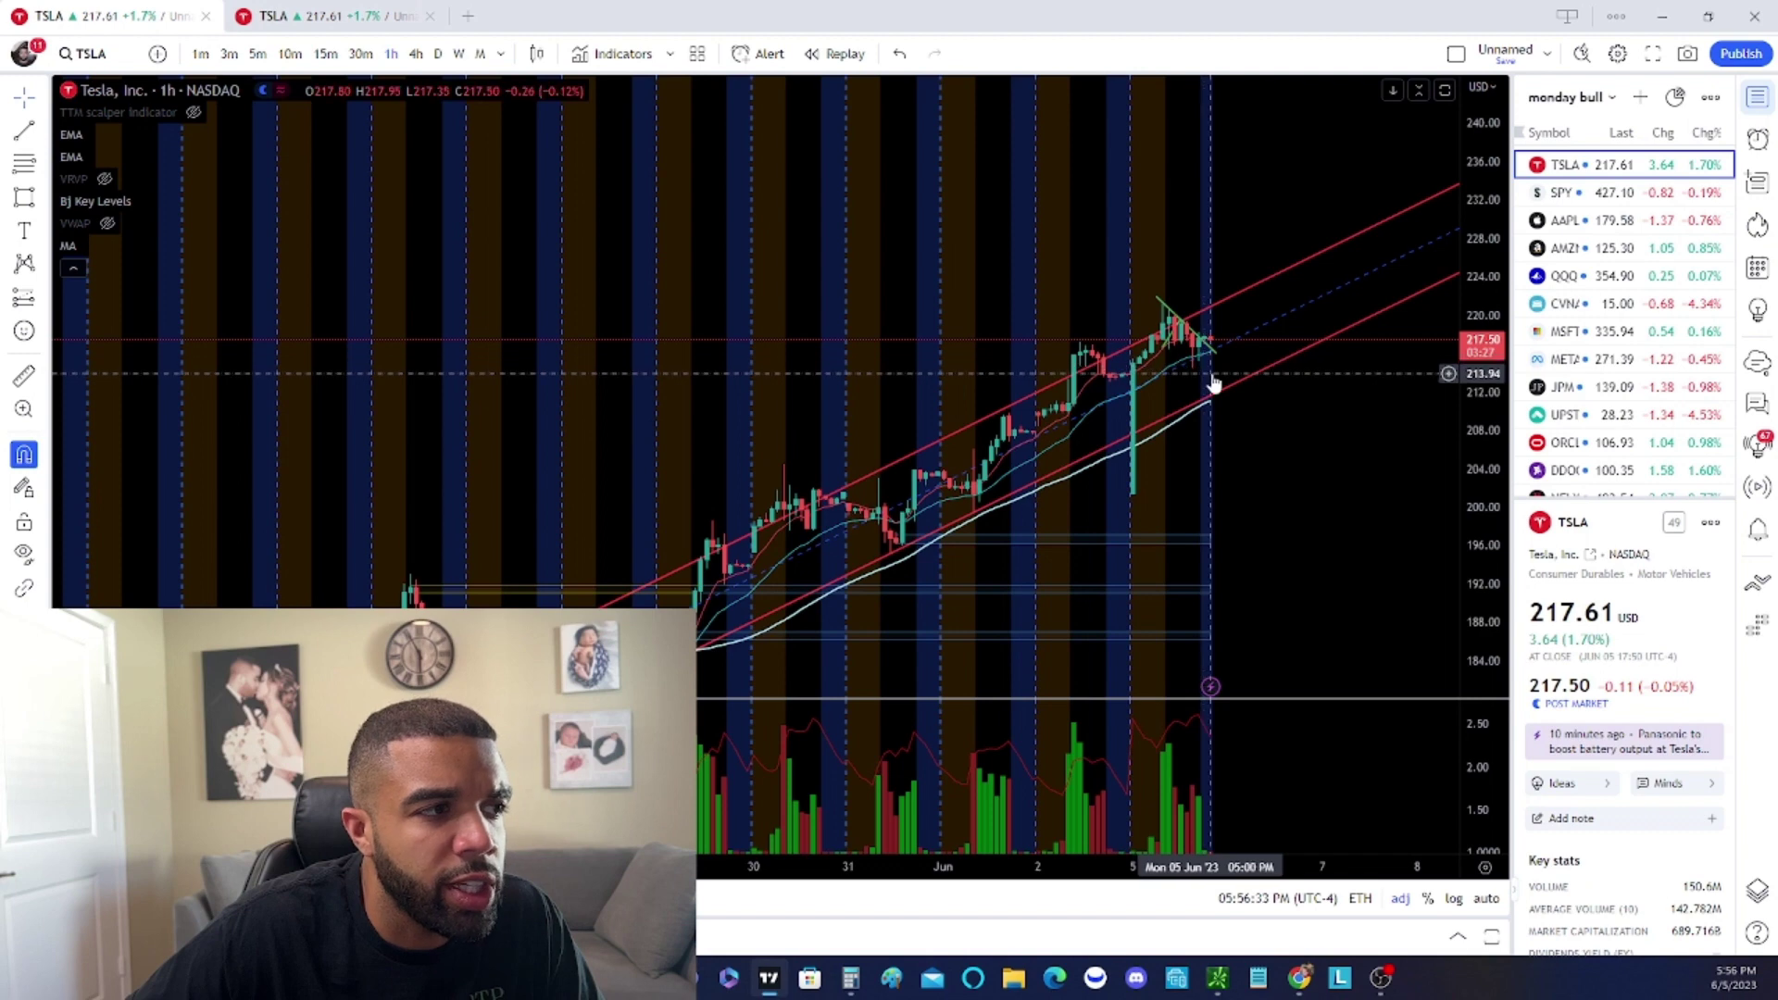
pyautogui.scroll(-5, 1216, 383)
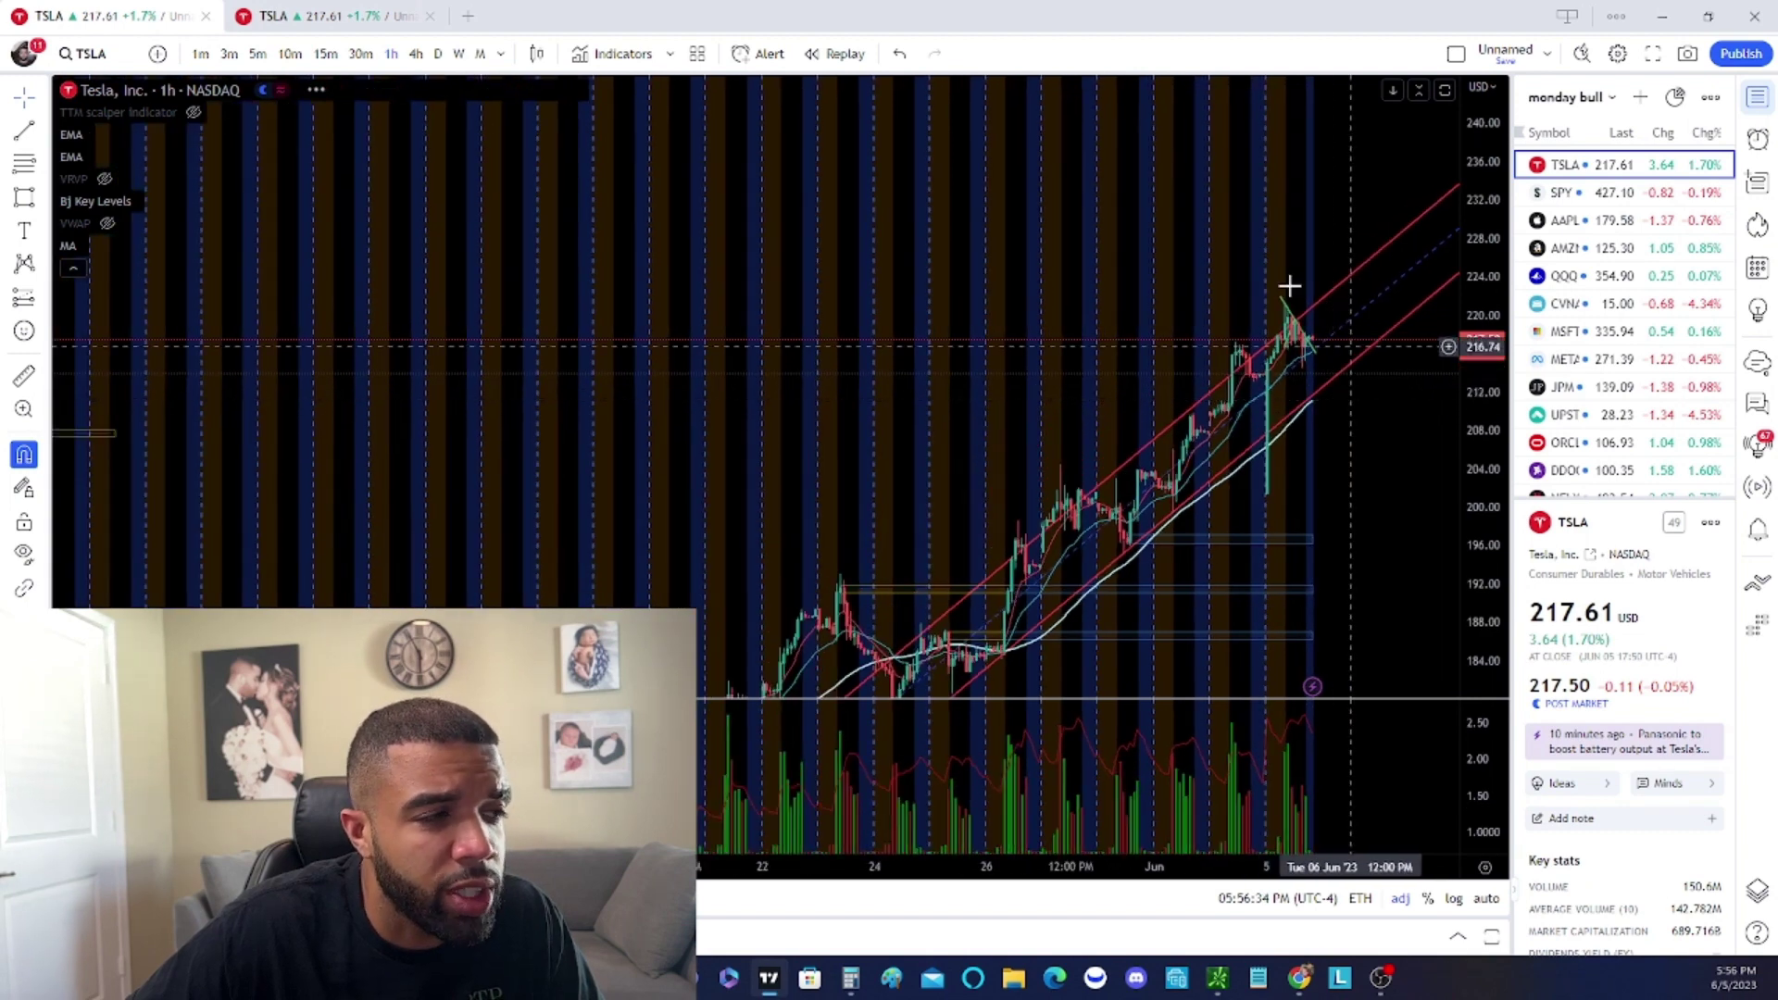
pyautogui.scroll(-2, 1310, 365)
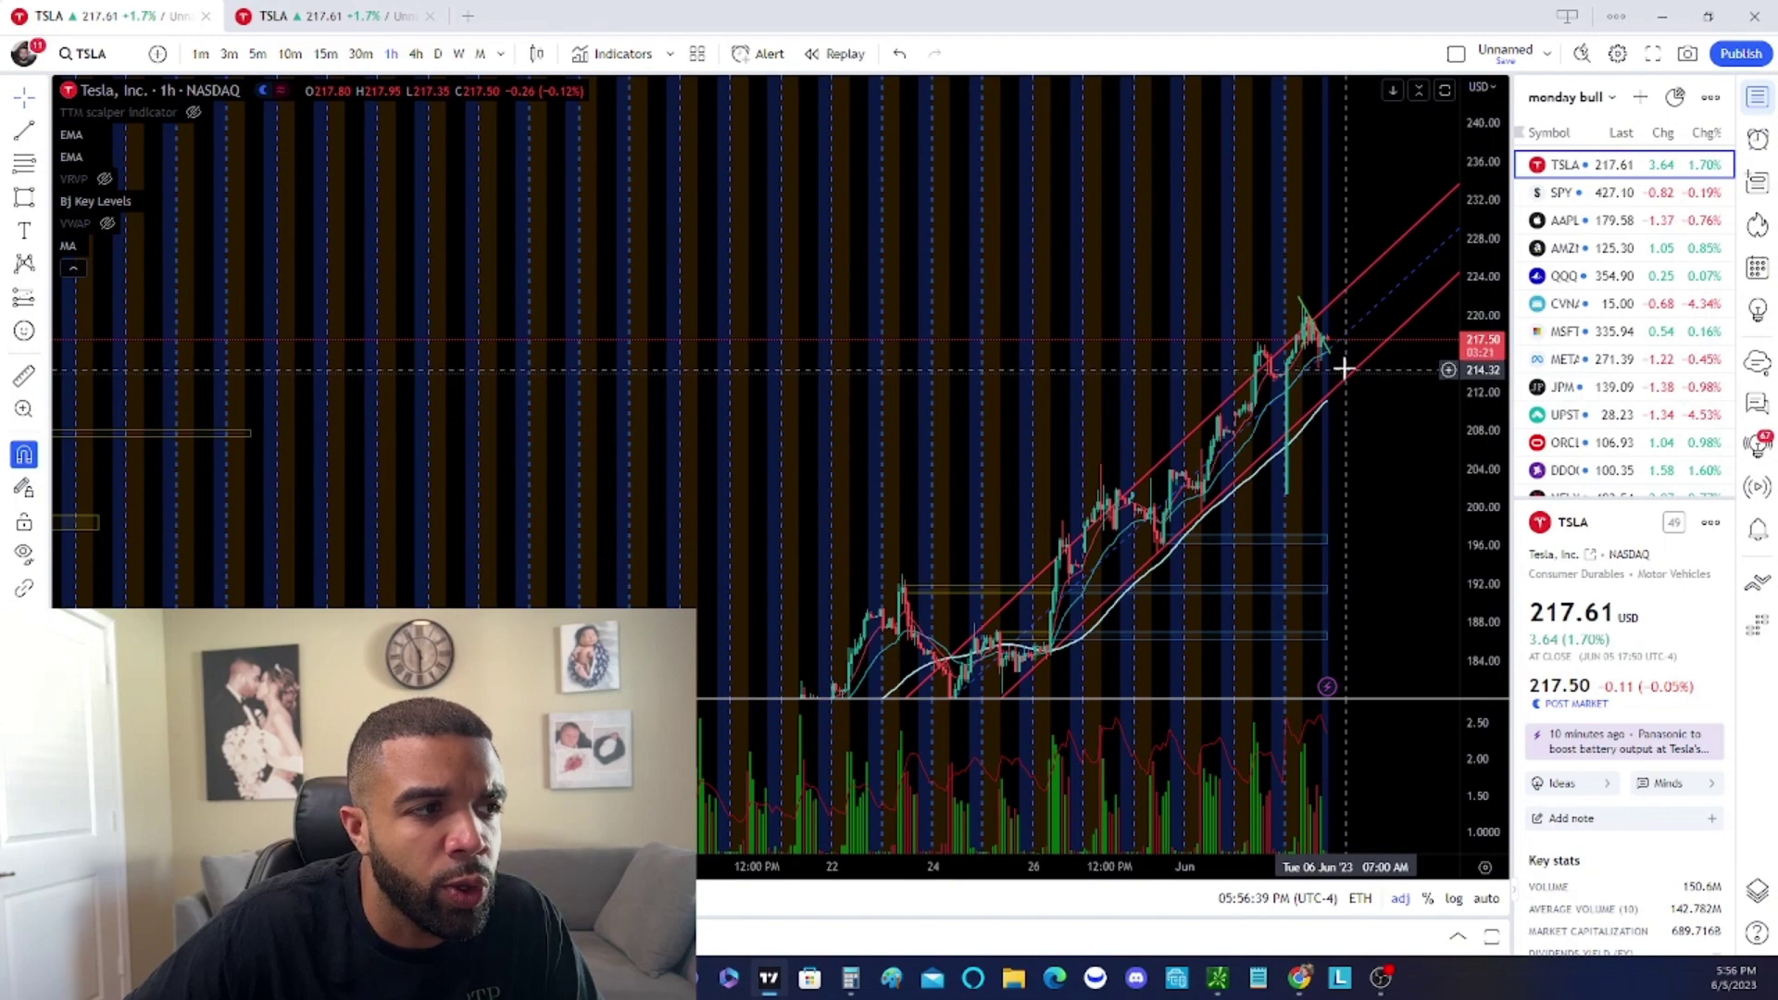
pyautogui.scroll(2, 1322, 369)
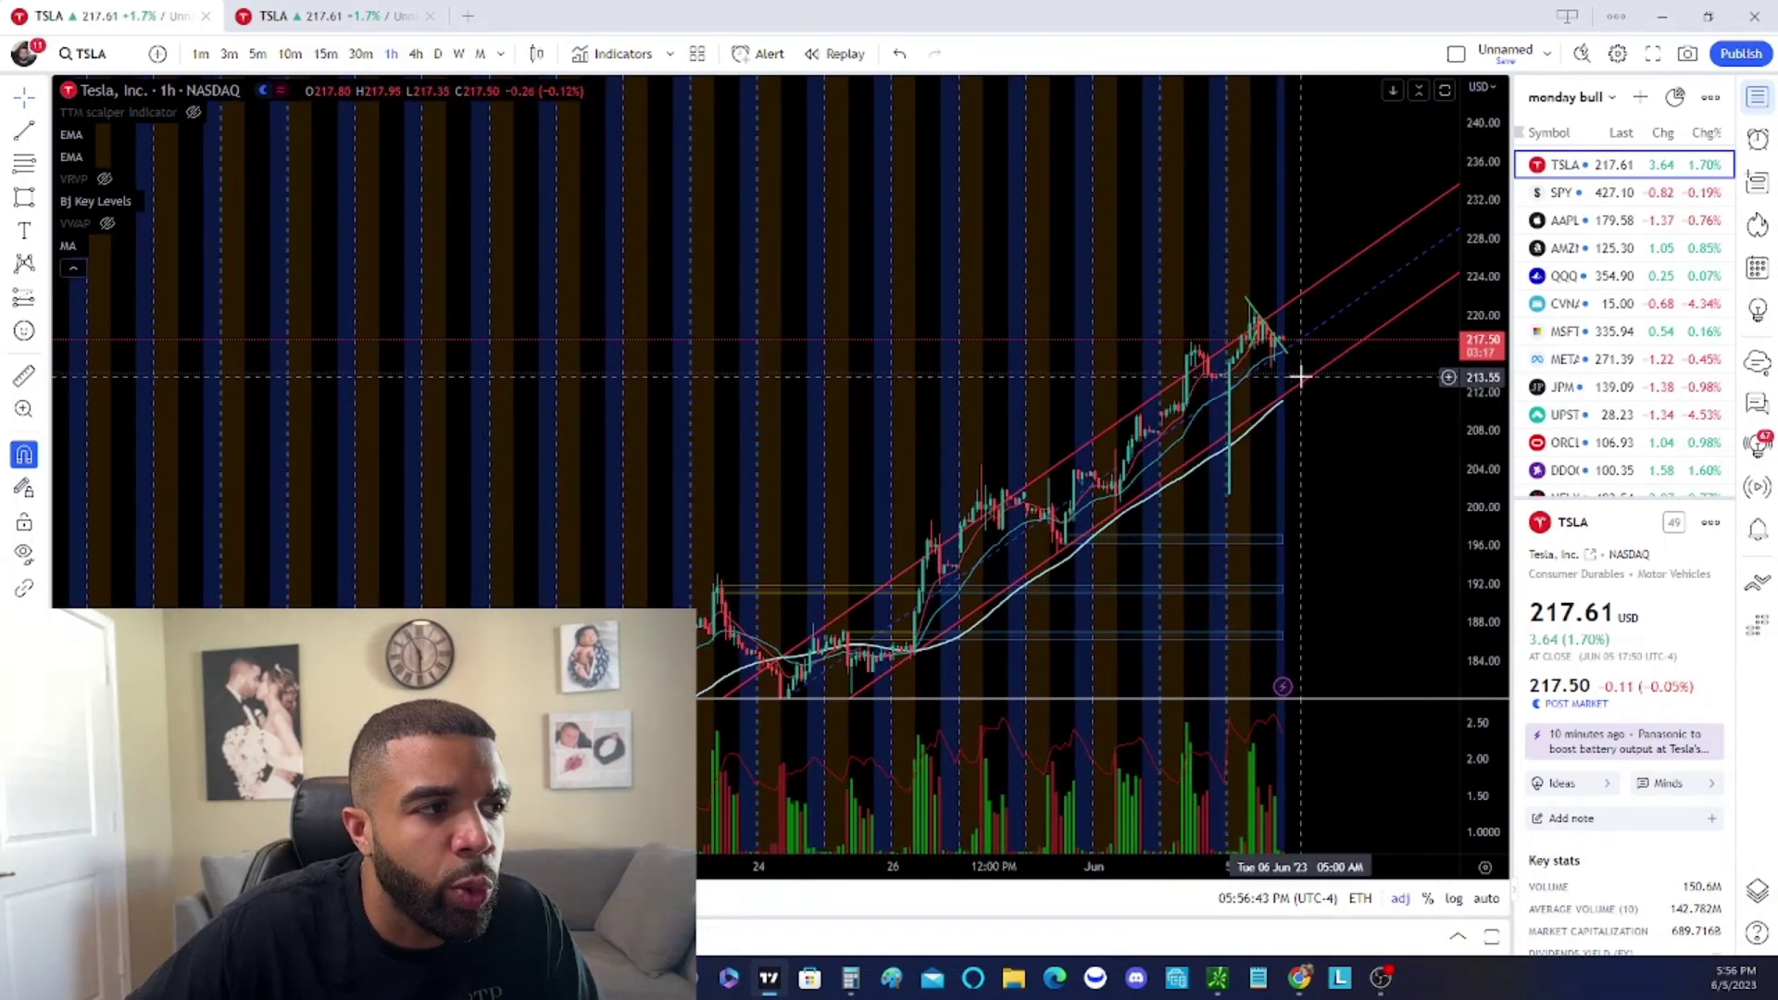
pyautogui.scroll(1, 1300, 376)
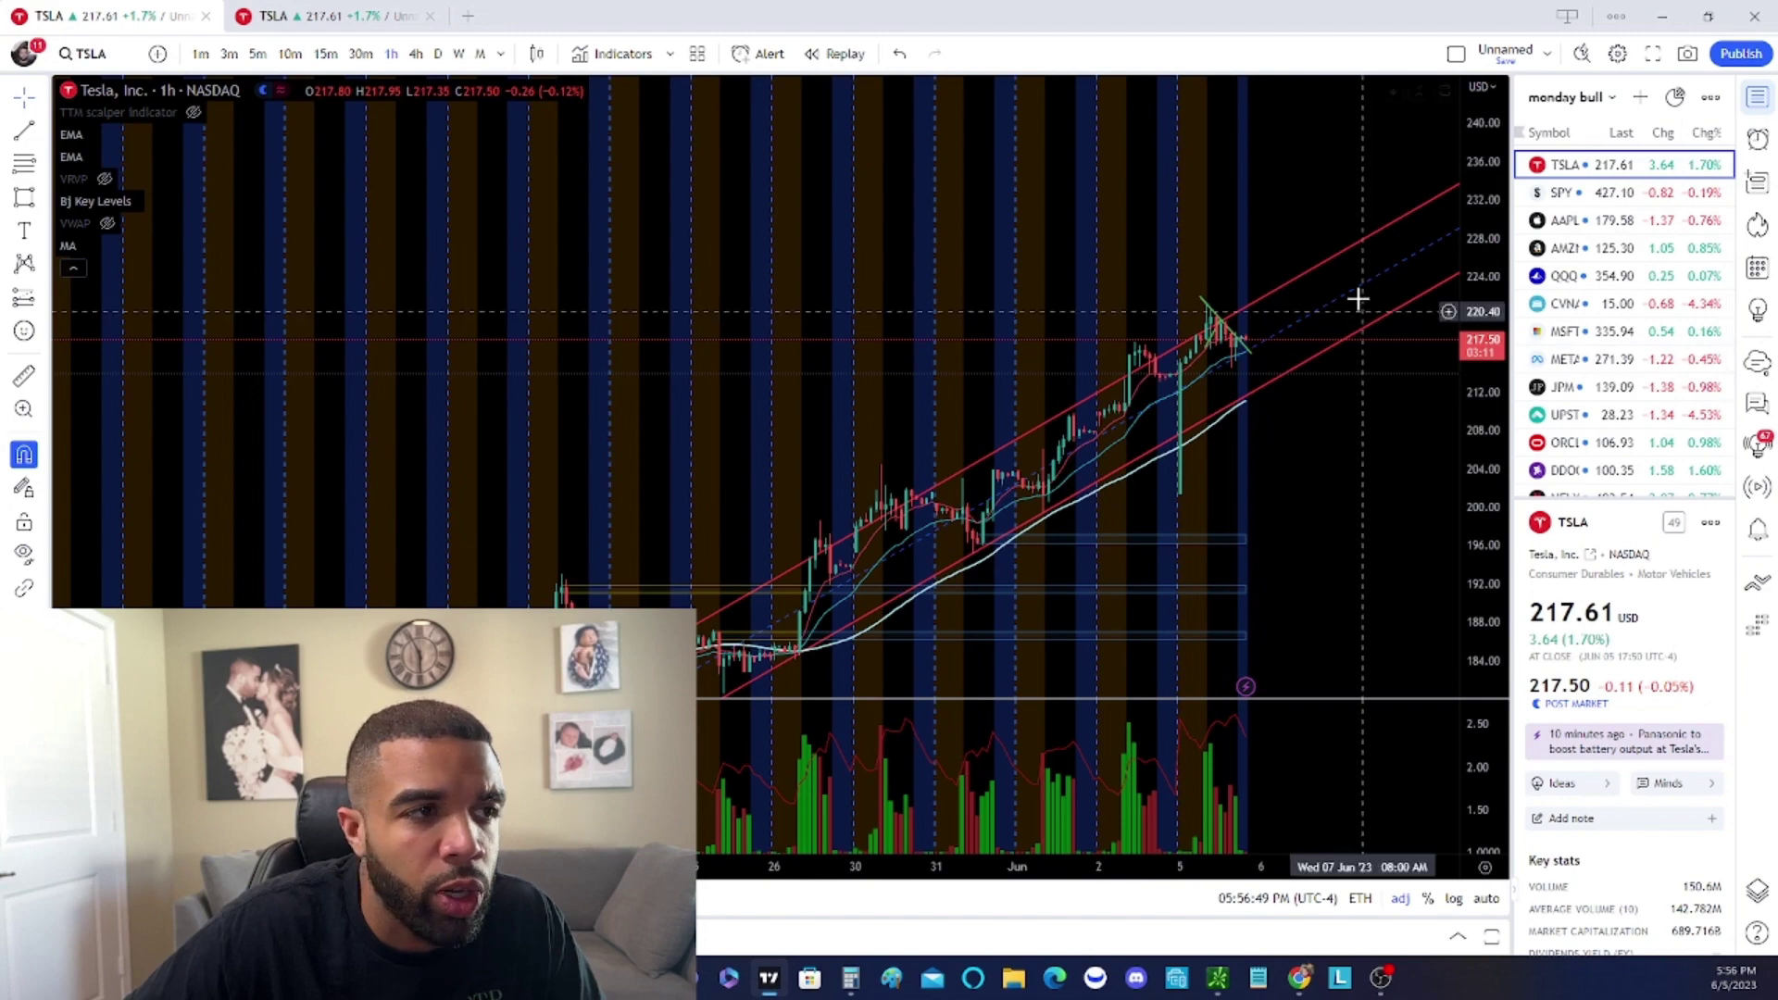
pyautogui.press('Down')
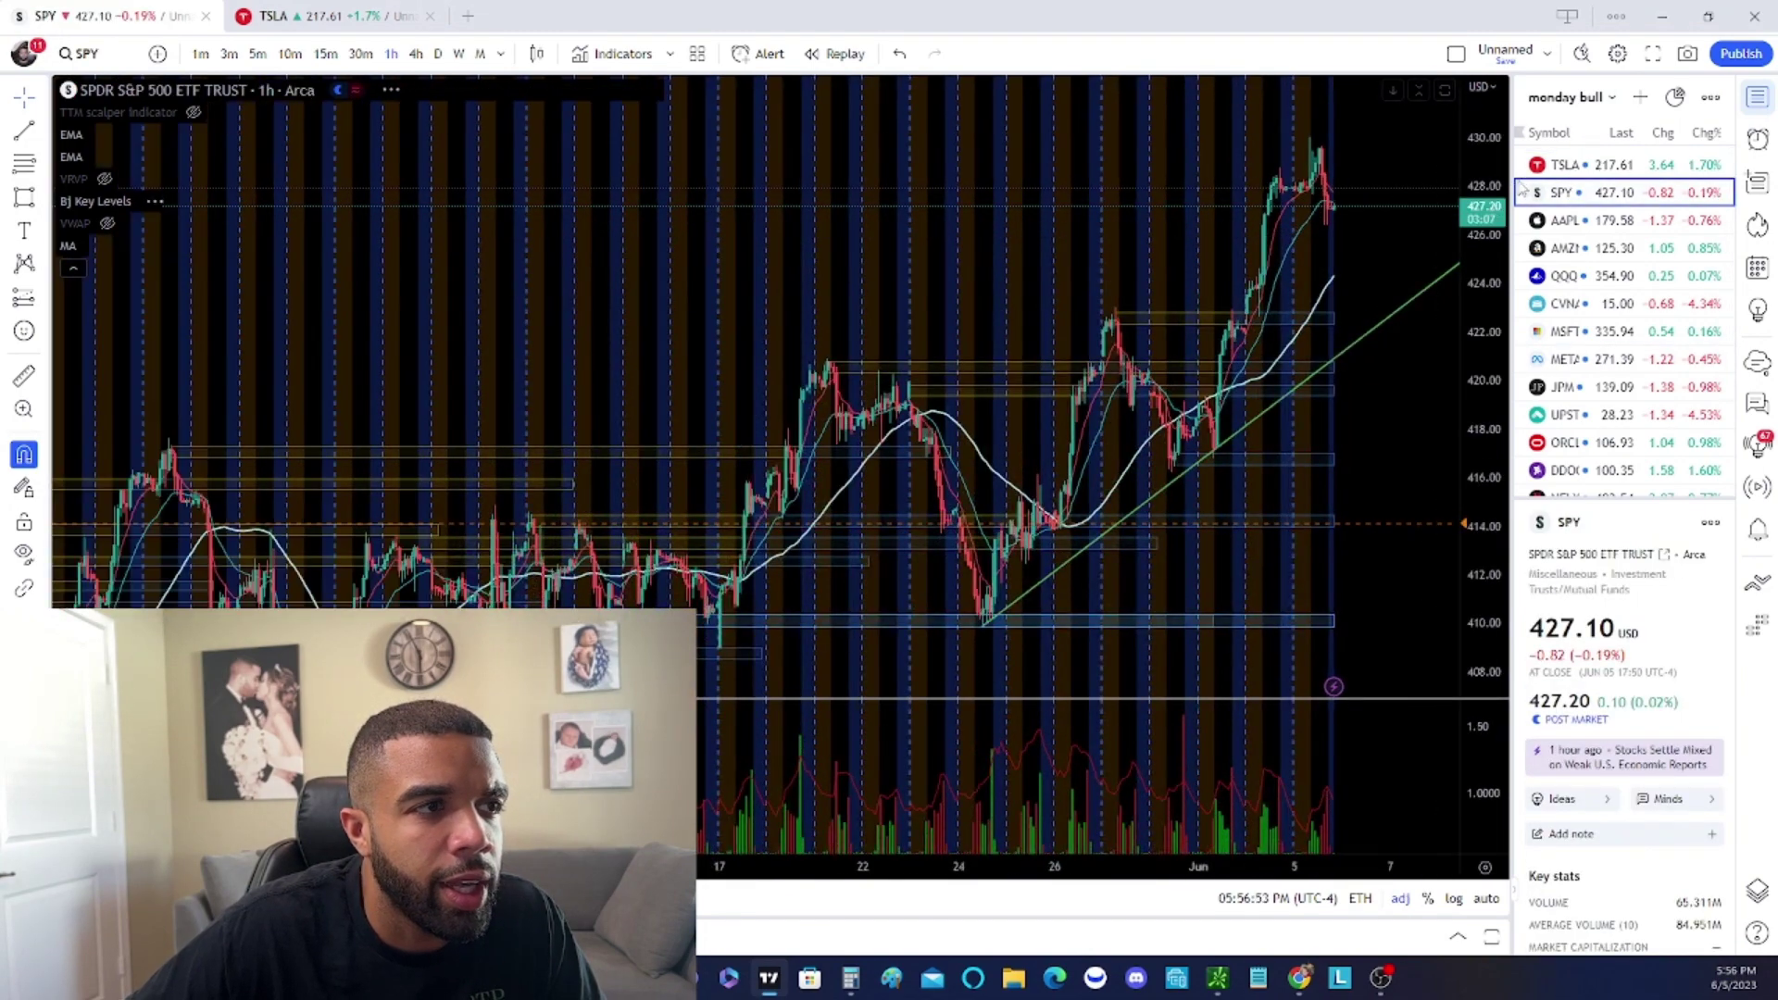
# Examine SPY's 1-hour candles against the green ascending trendline, the white moving average and the prior swing highs
pyautogui.scroll(-3, 1371, 380)
pyautogui.scroll(-2, 1373, 382)
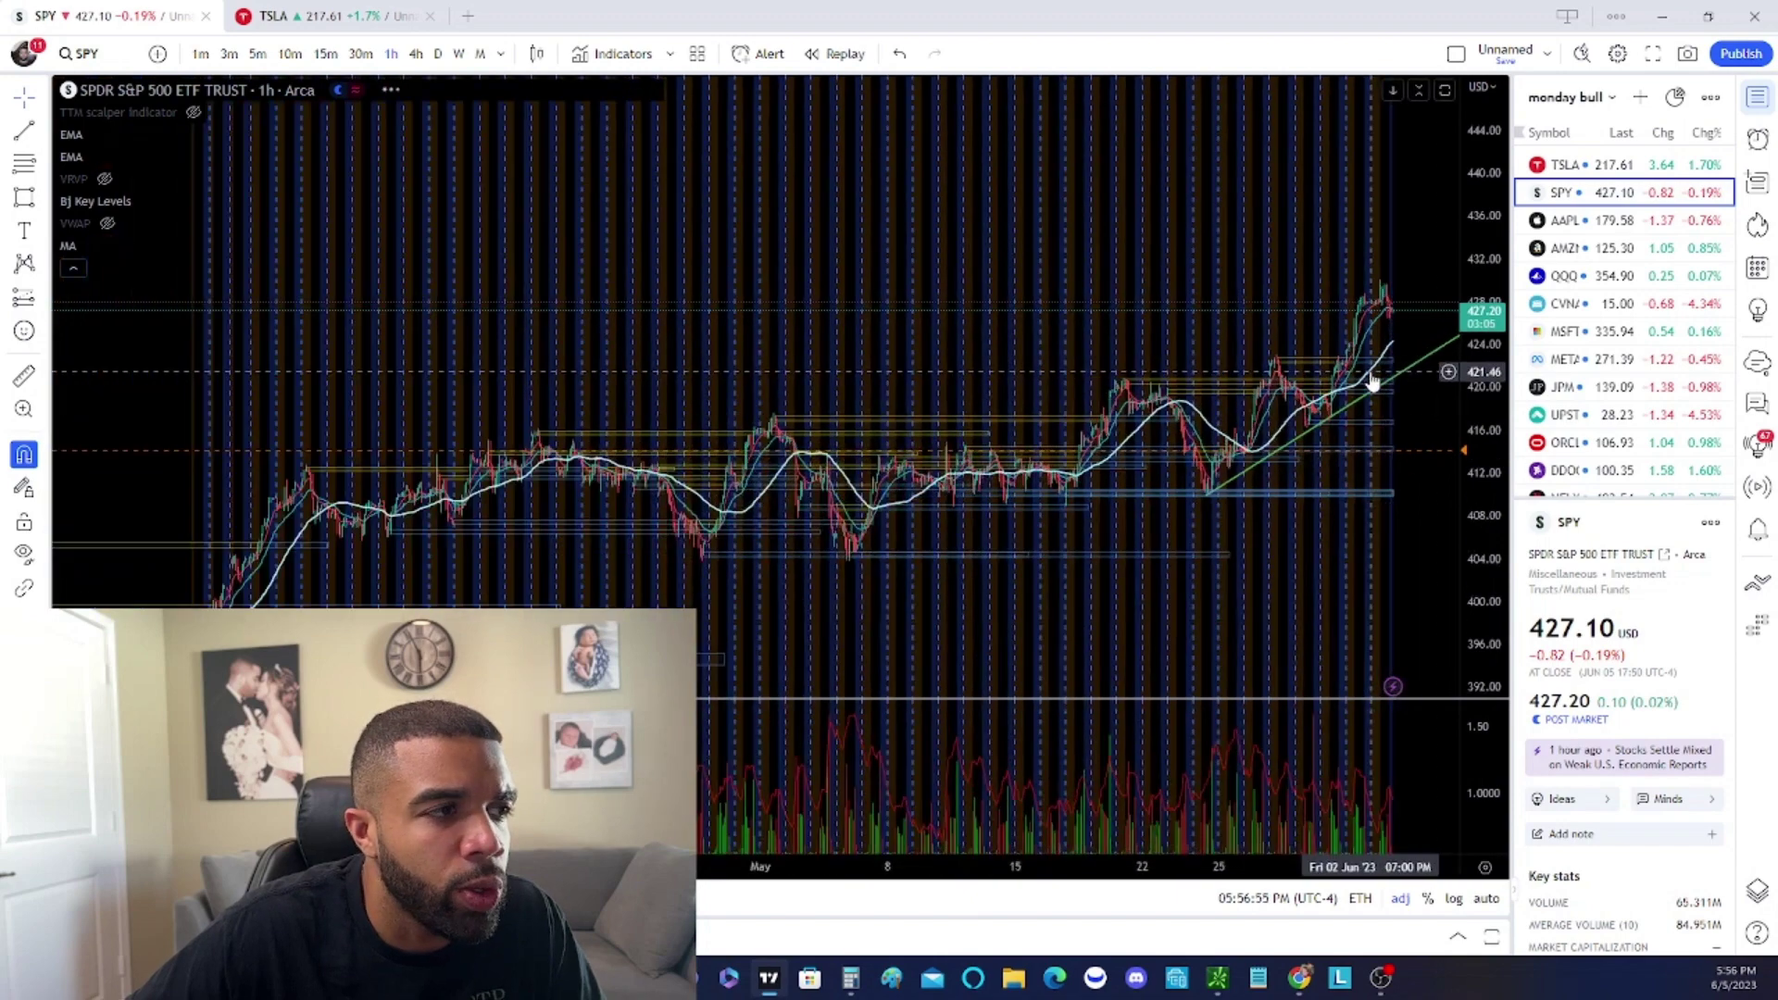
pyautogui.scroll(3, 1270, 377)
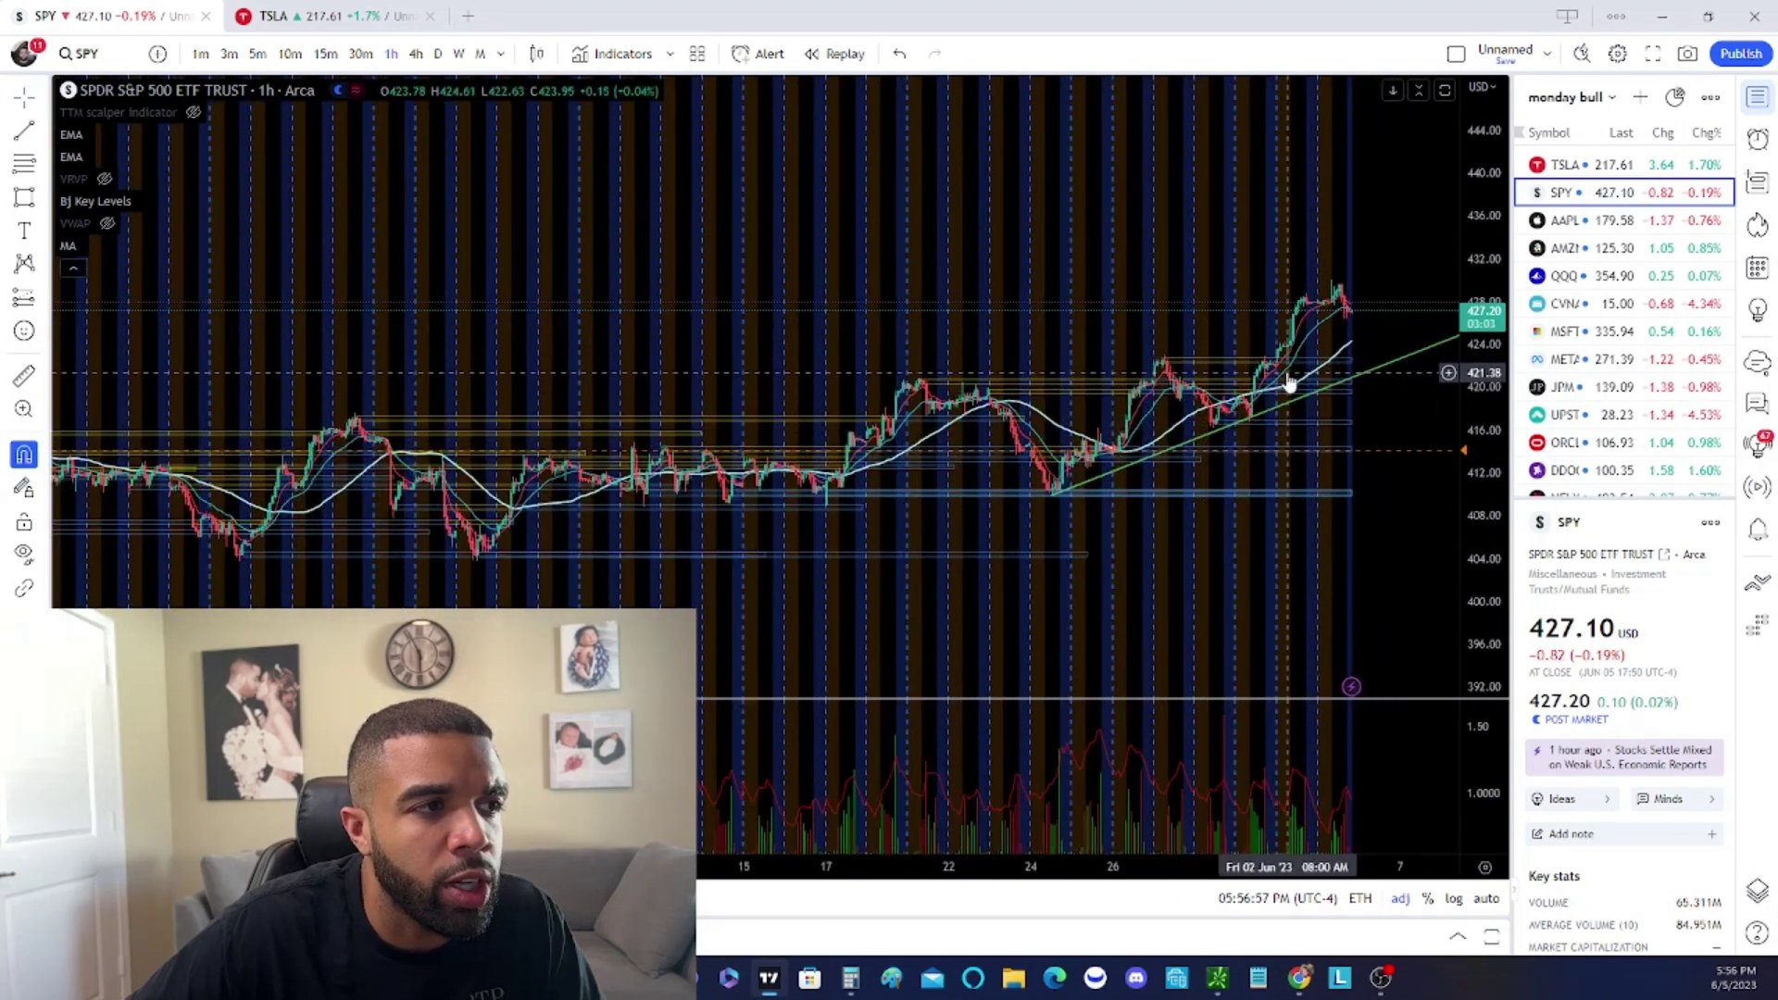
pyautogui.scroll(-2, 1325, 356)
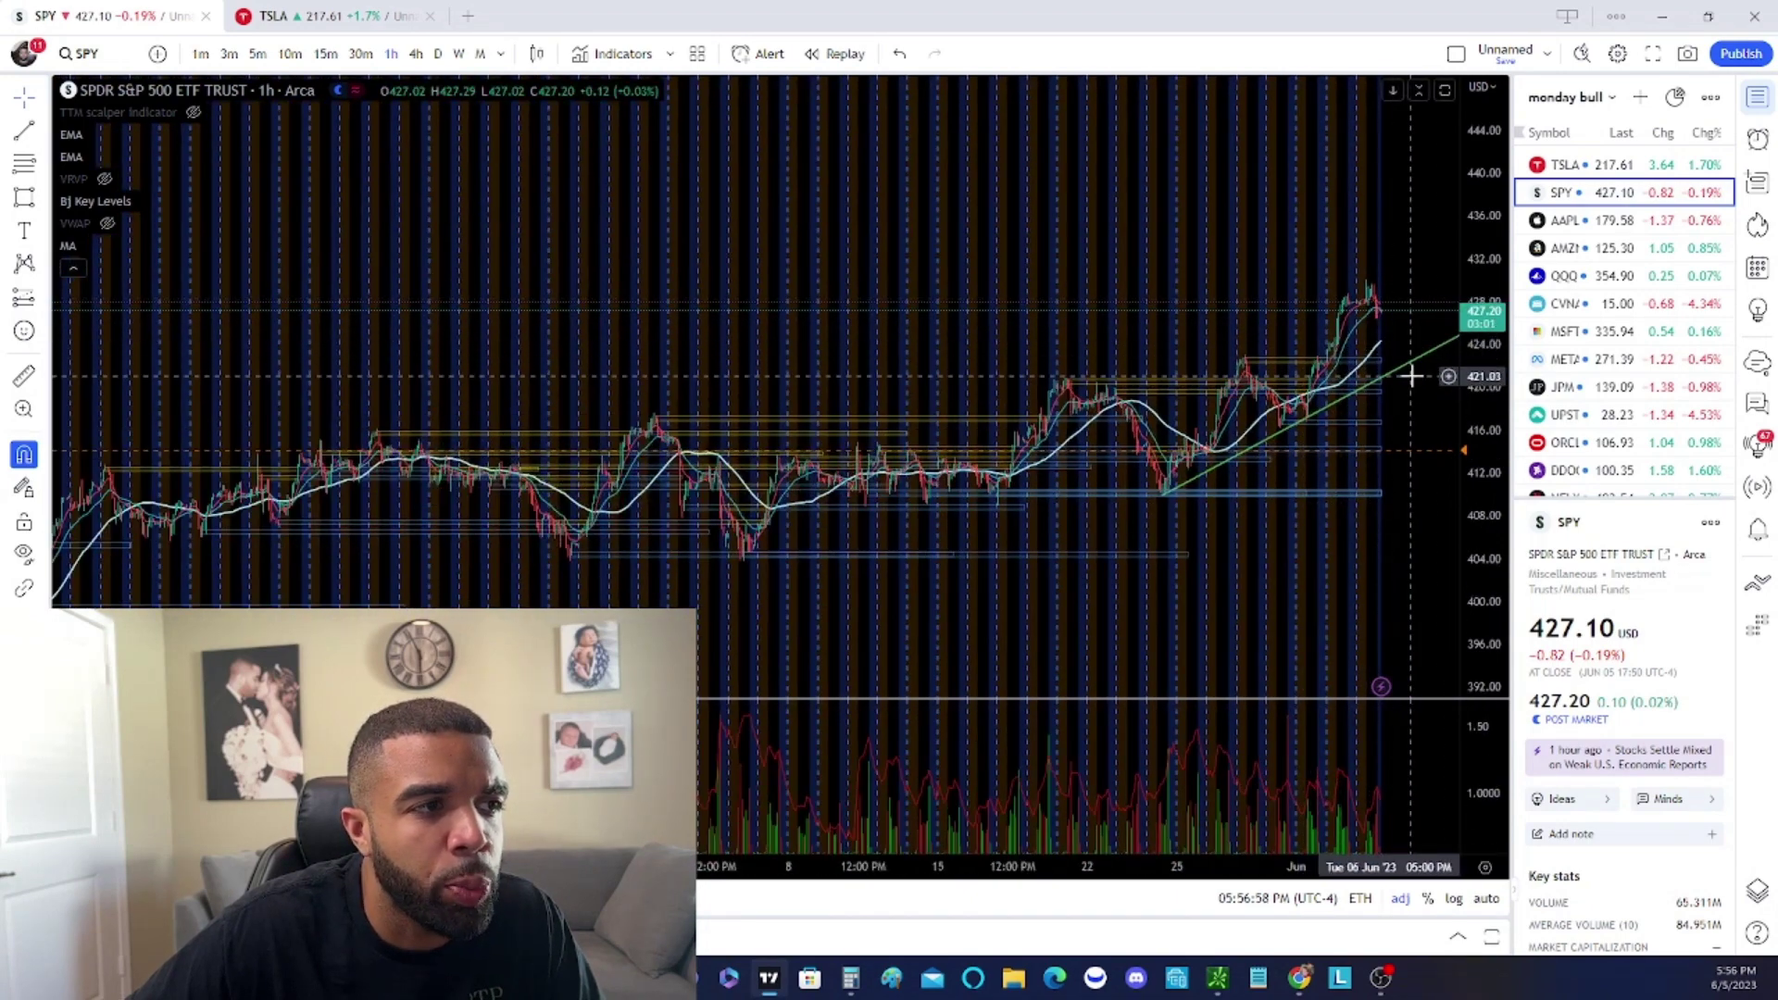
pyautogui.moveTo(1315, 364); pyautogui.dragTo(1211, 350)
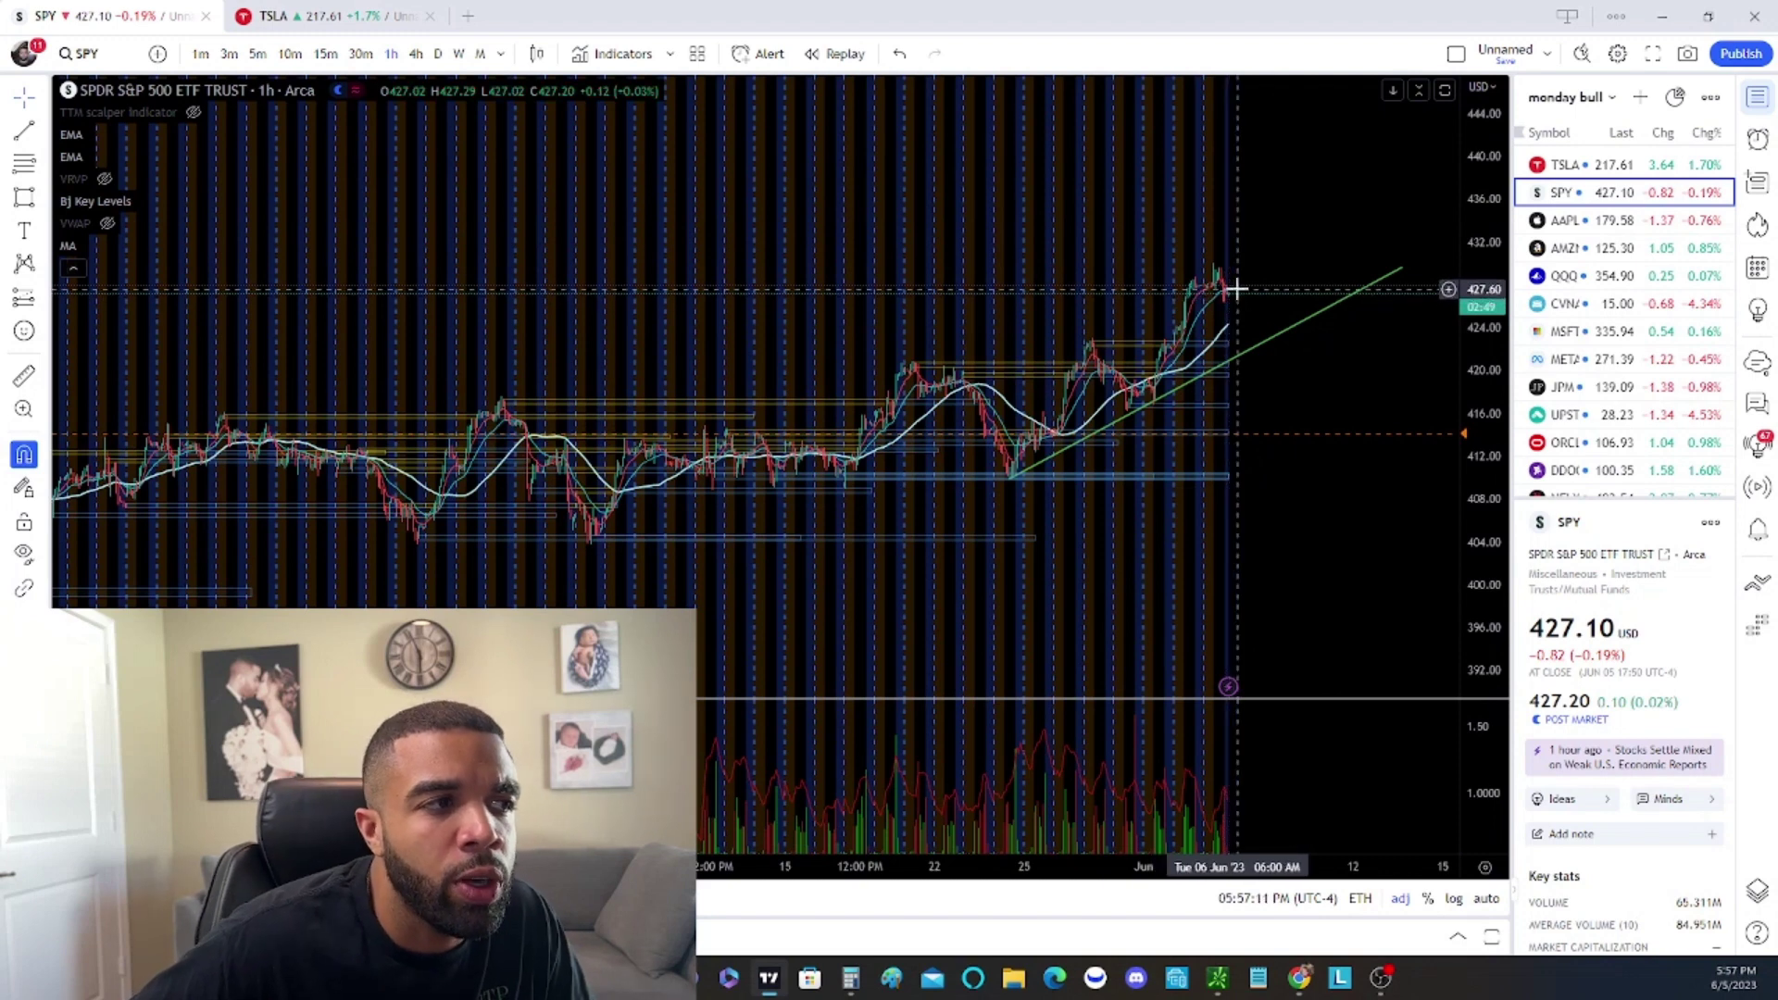
# Open AAPL from the watchlist and examine its 1-hour candles around the green 182.92 level and the orange zone
pyautogui.click(1586, 227)
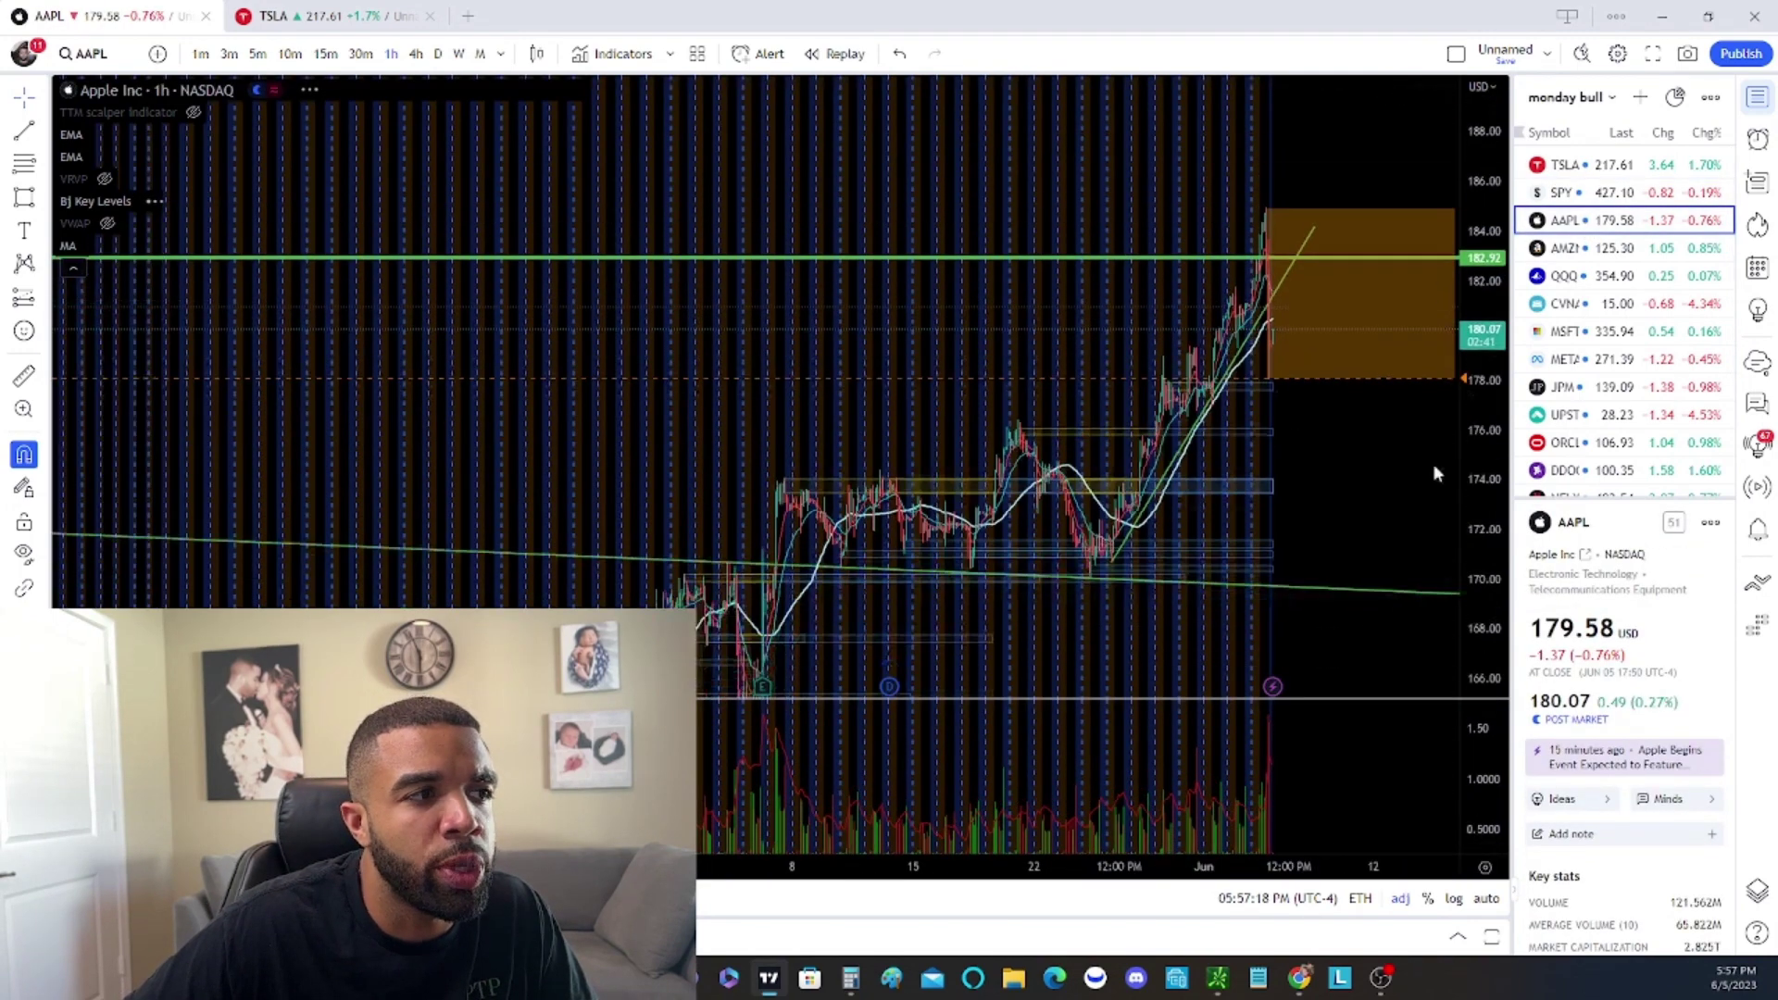
pyautogui.scroll(-3, 1330, 468)
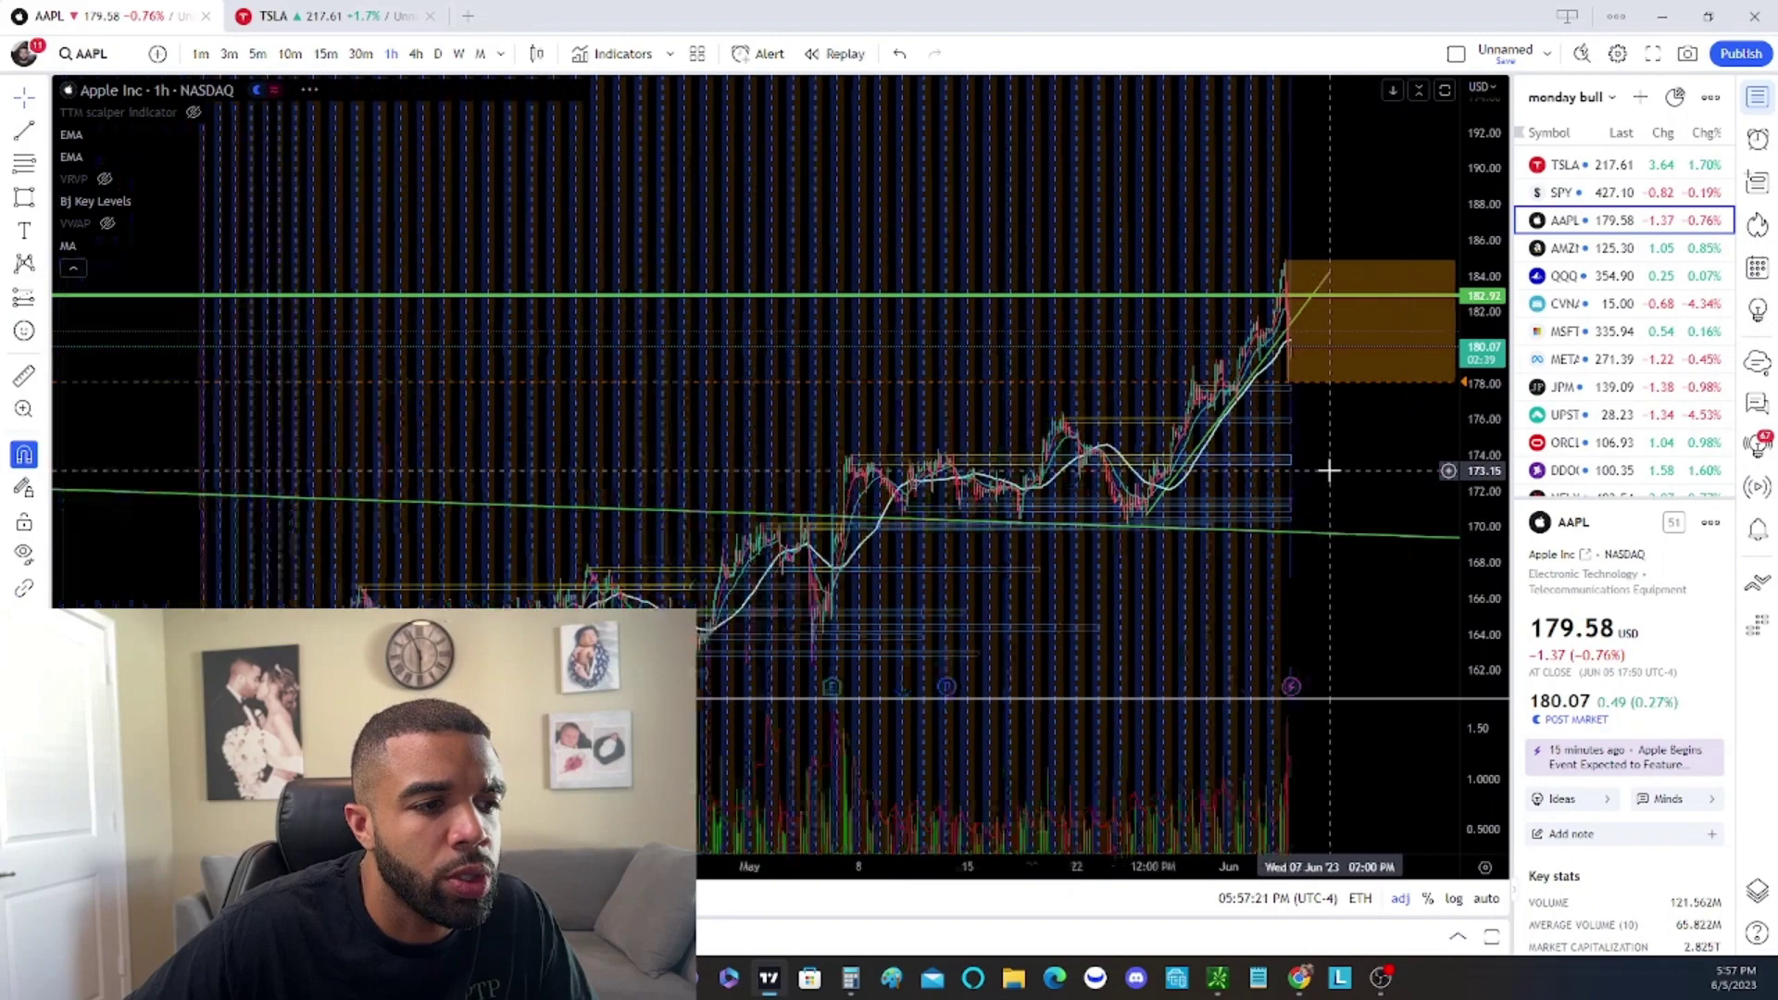
pyautogui.scroll(1, 1334, 469)
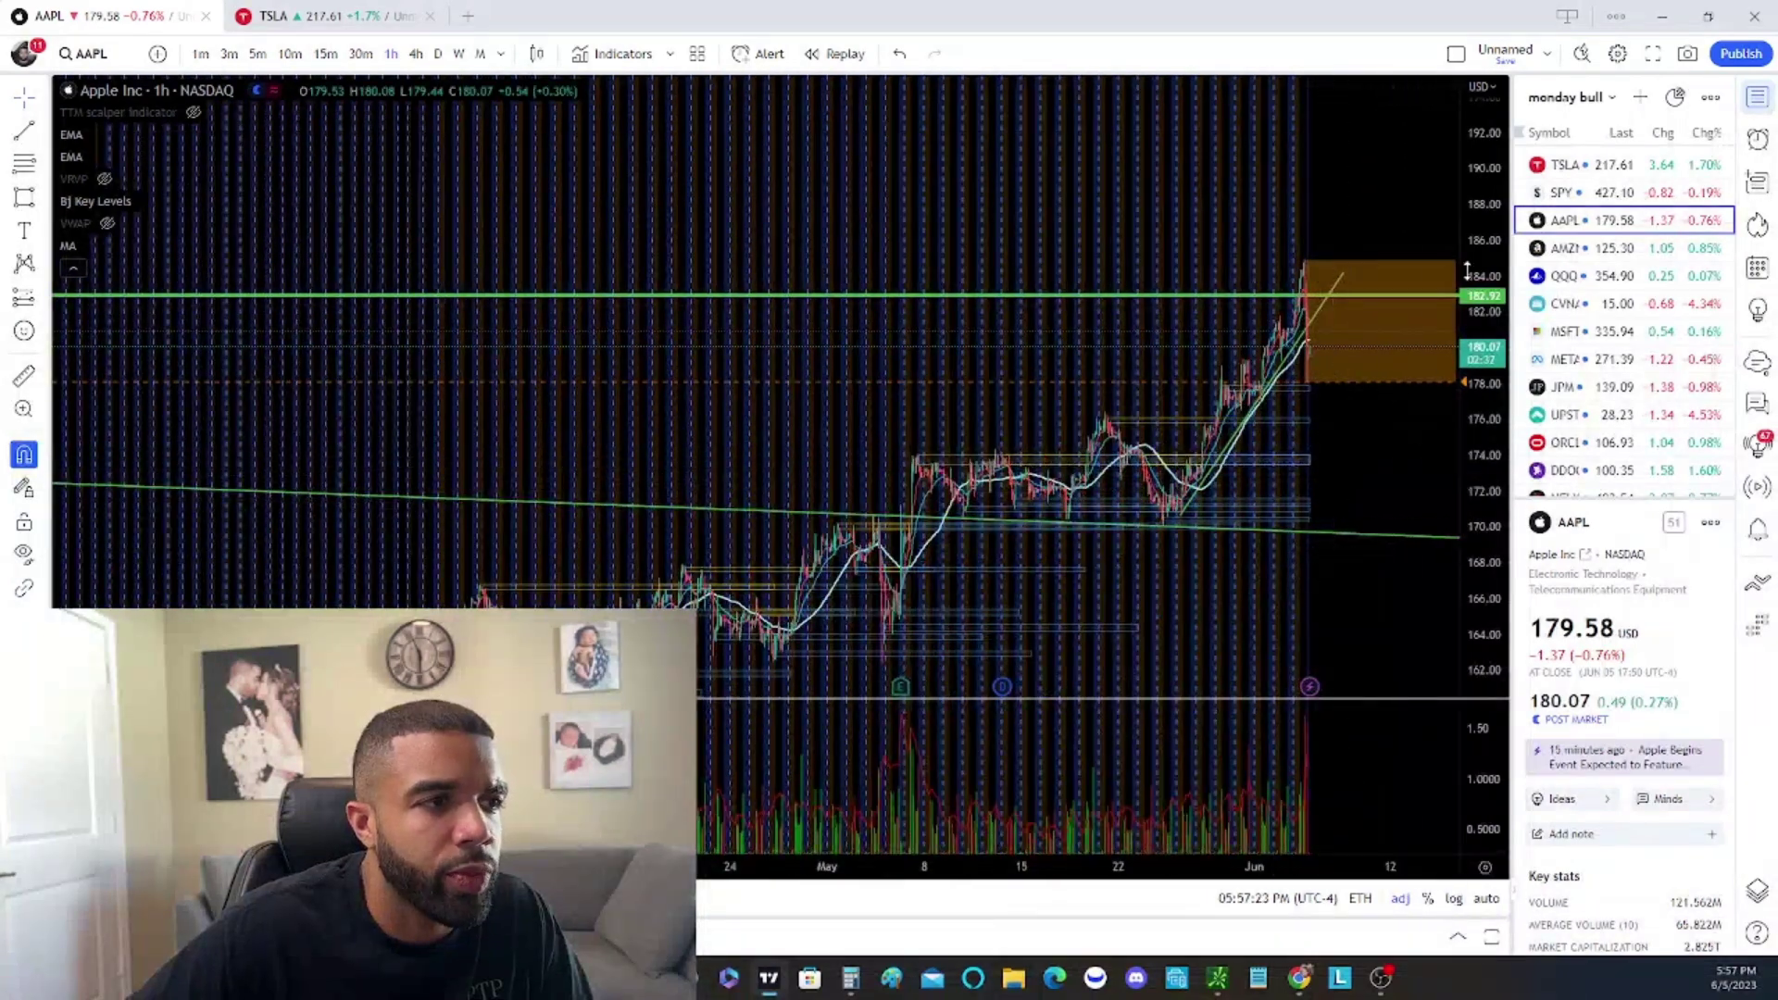
pyautogui.moveTo(1477, 269); pyautogui.dragTo(1455, 432)
pyautogui.scroll(-2, 1381, 309)
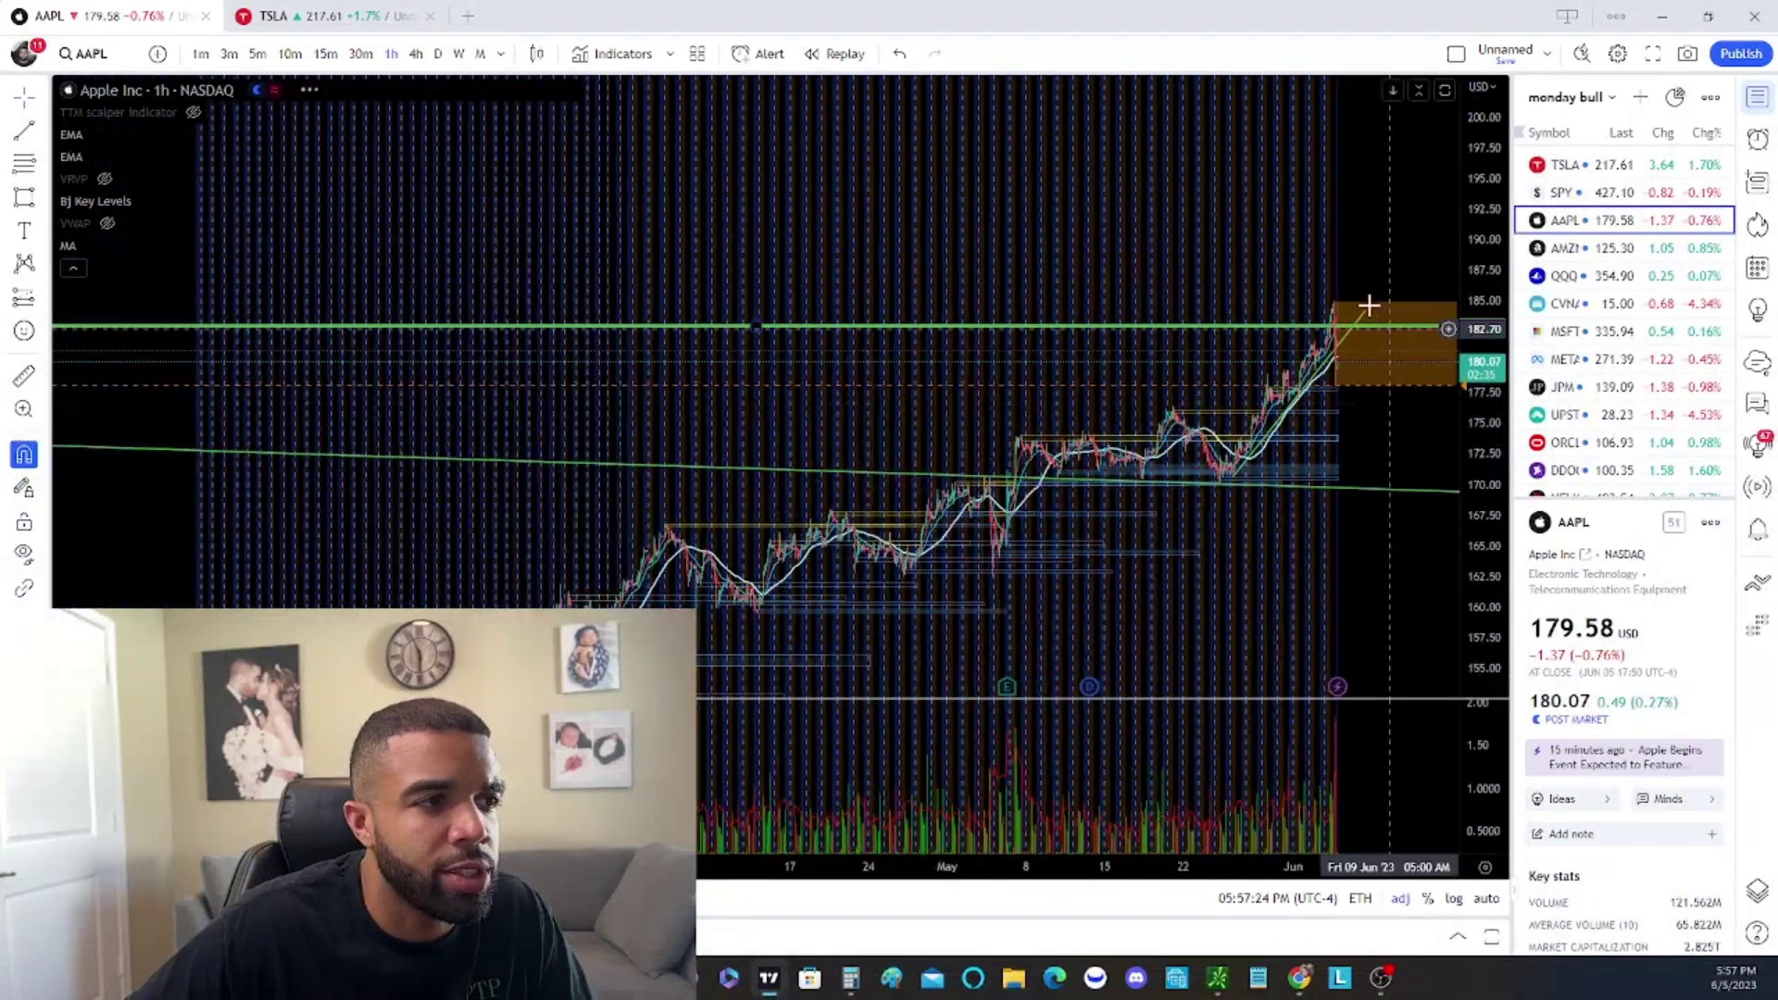
pyautogui.scroll(-4, 1329, 303)
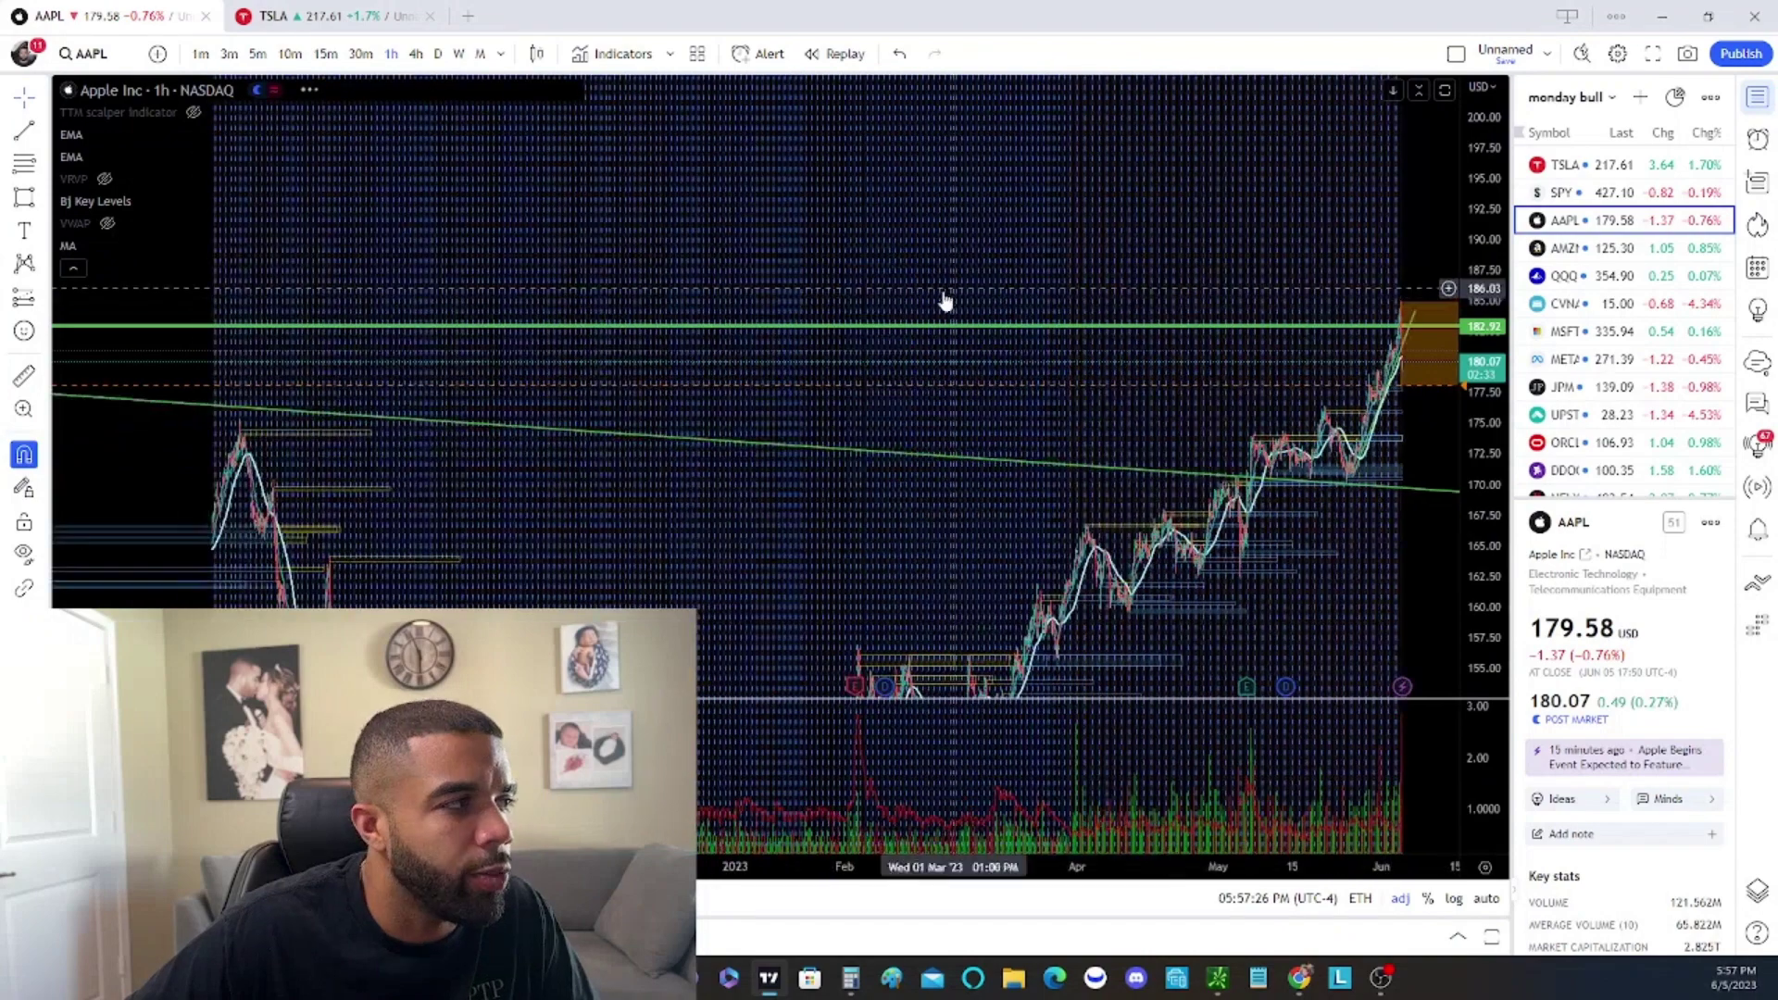
pyautogui.scroll(5, 1111, 310)
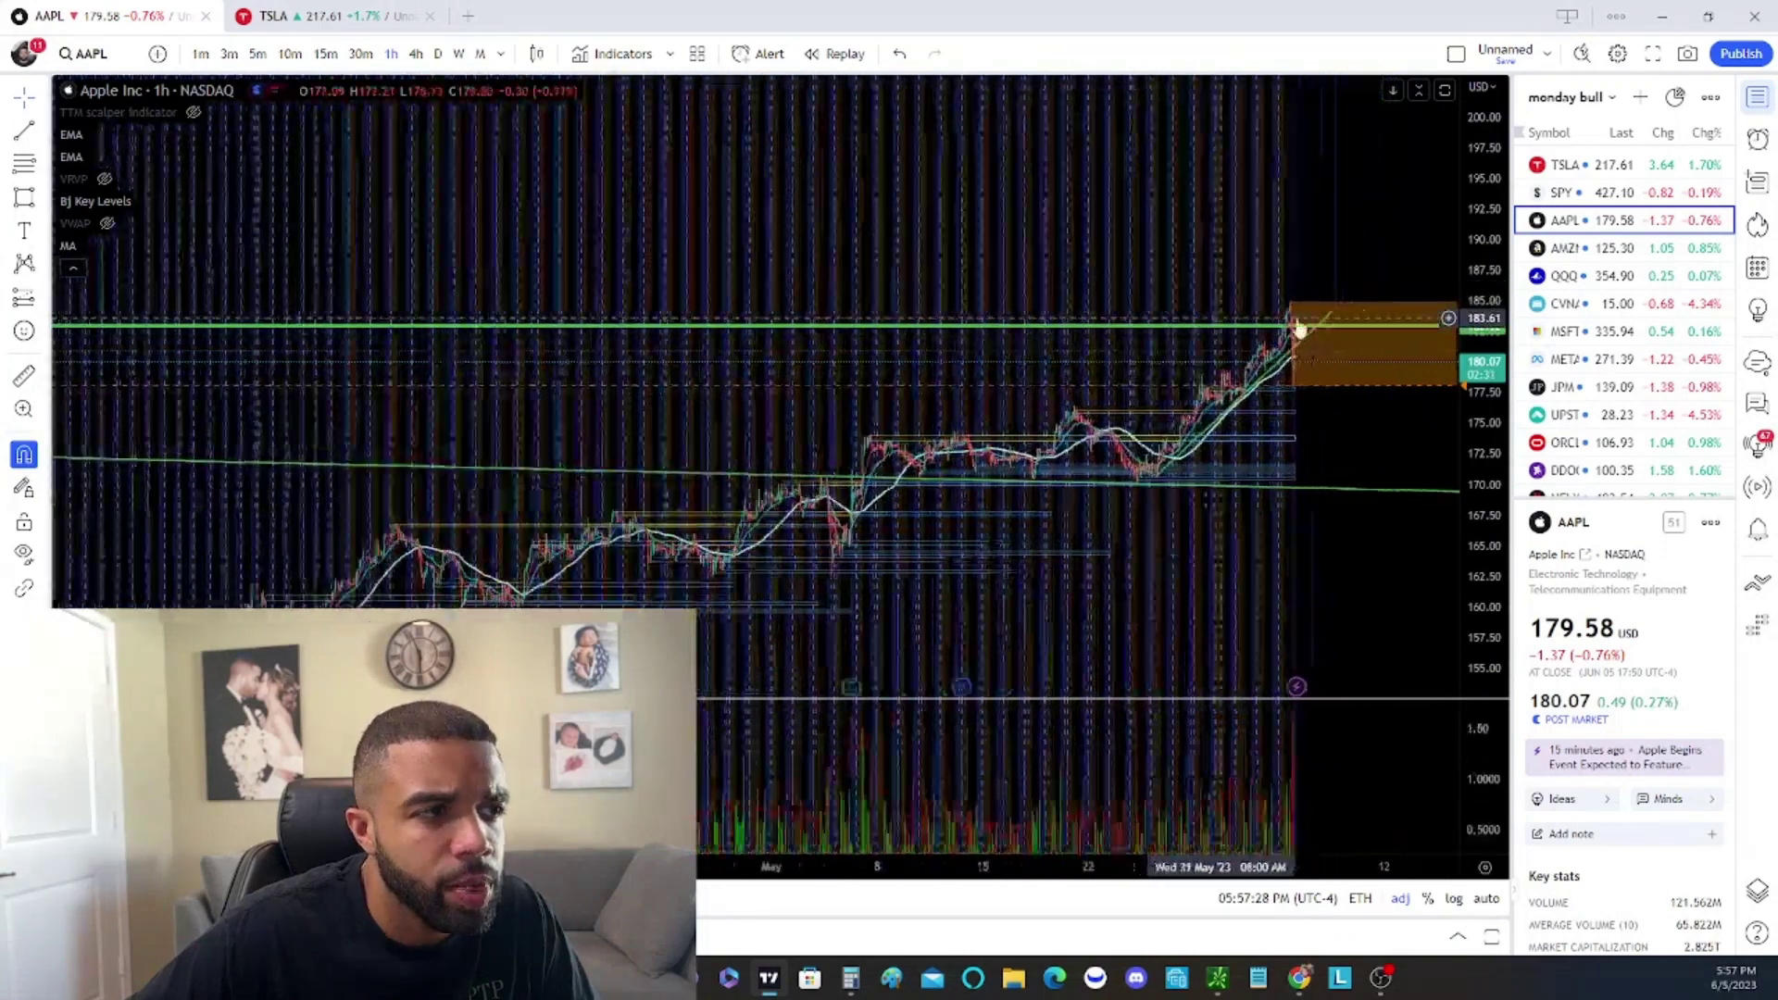
pyautogui.scroll(3, 1251, 360)
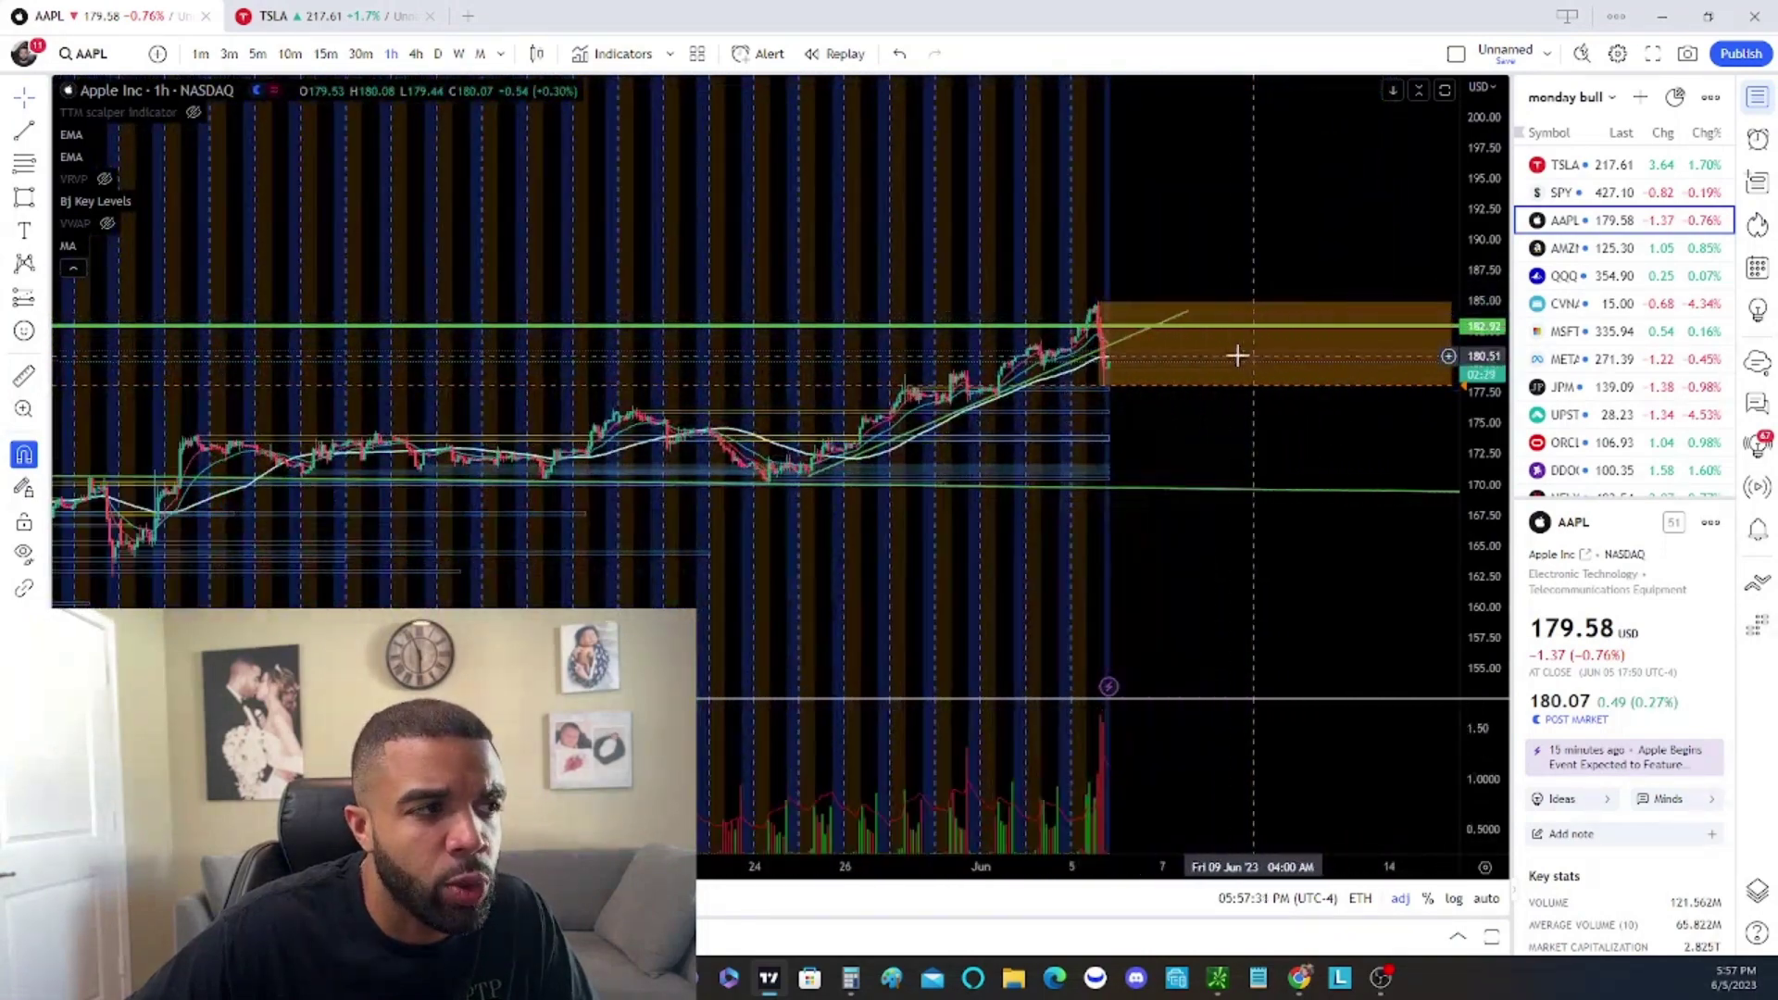
pyautogui.moveTo(1238, 444); pyautogui.dragTo(1086, 304)
pyautogui.scroll(3, 1350, 449)
# Open AMZN and examine its latest 1-hour candles against the short green descending trendline, moving averages and orange zone
pyautogui.press('Down')
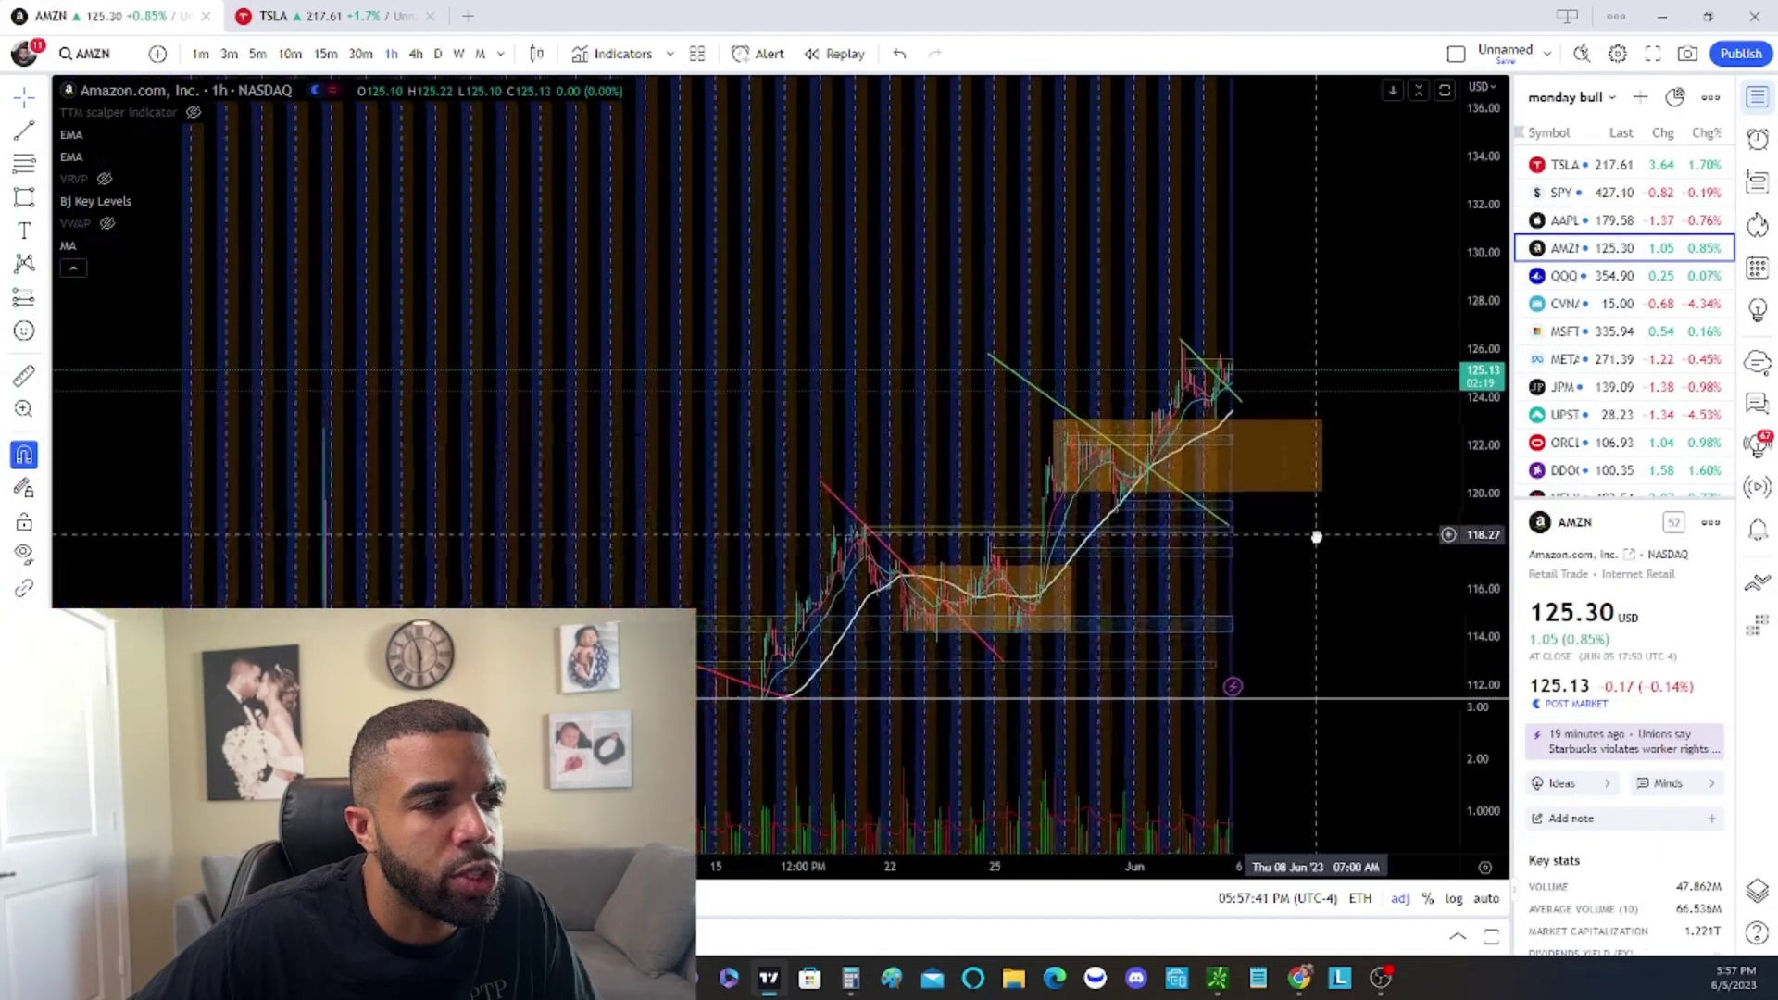
pyautogui.scroll(5, 1223, 472)
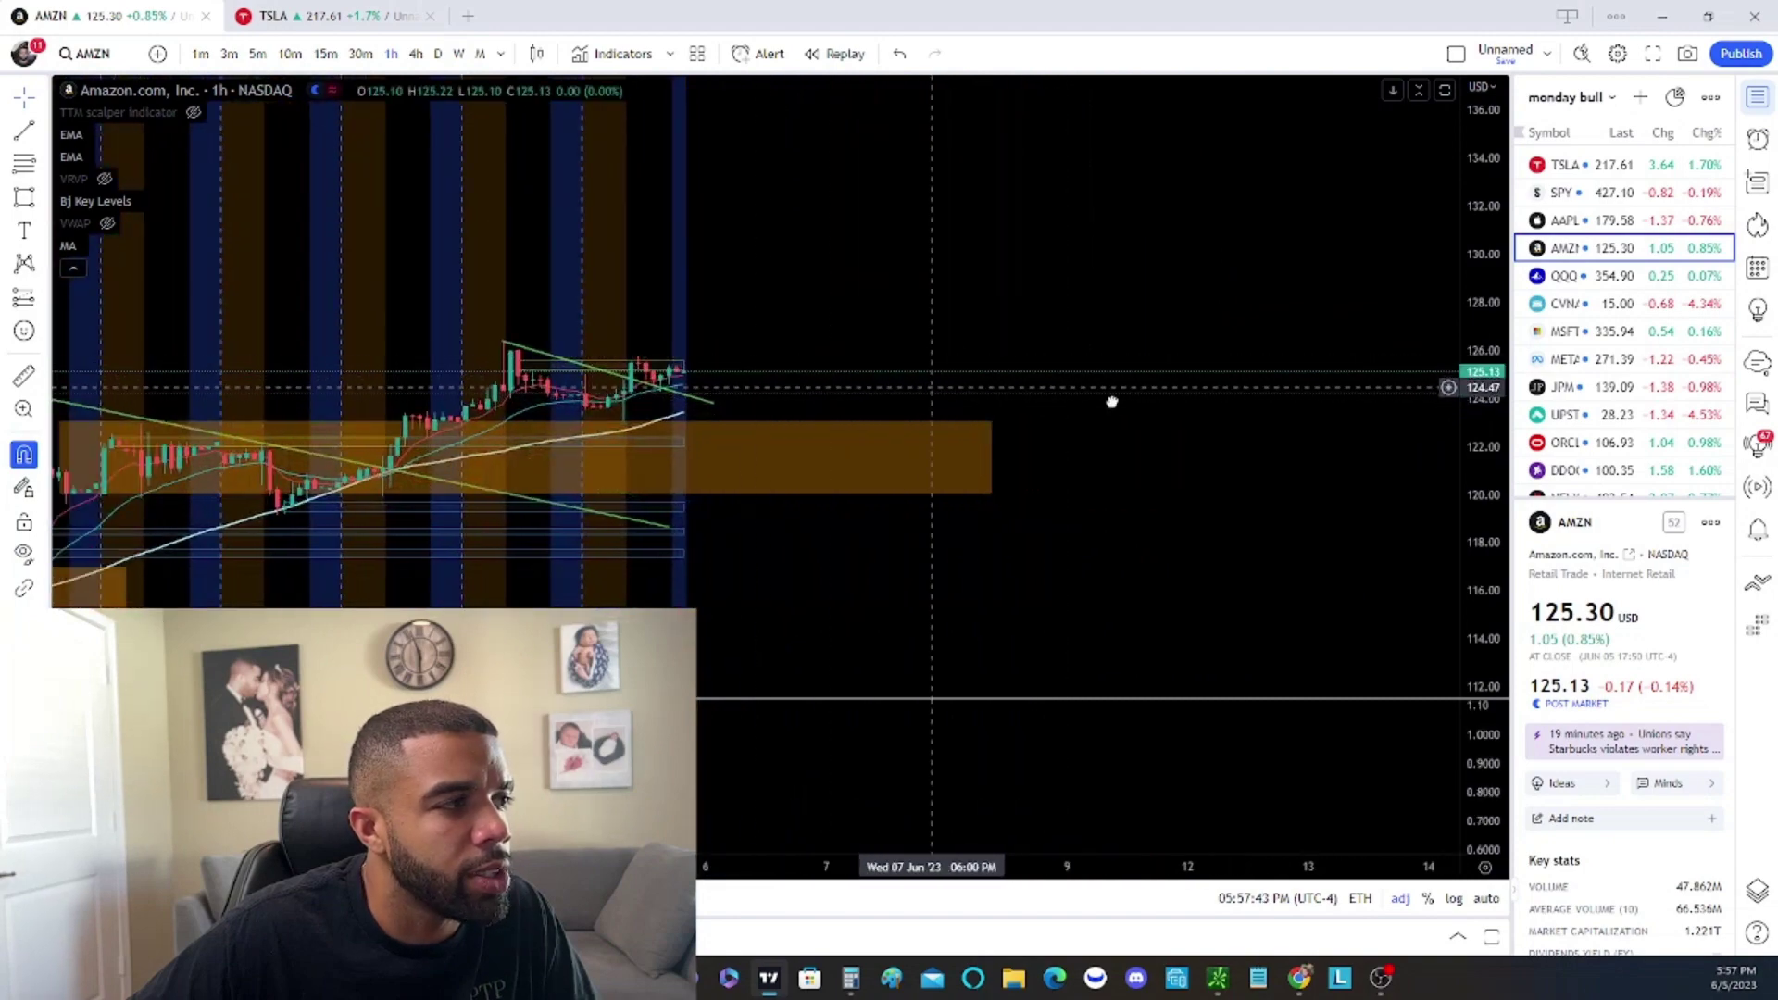
pyautogui.moveTo(1043, 397); pyautogui.dragTo(1318, 397)
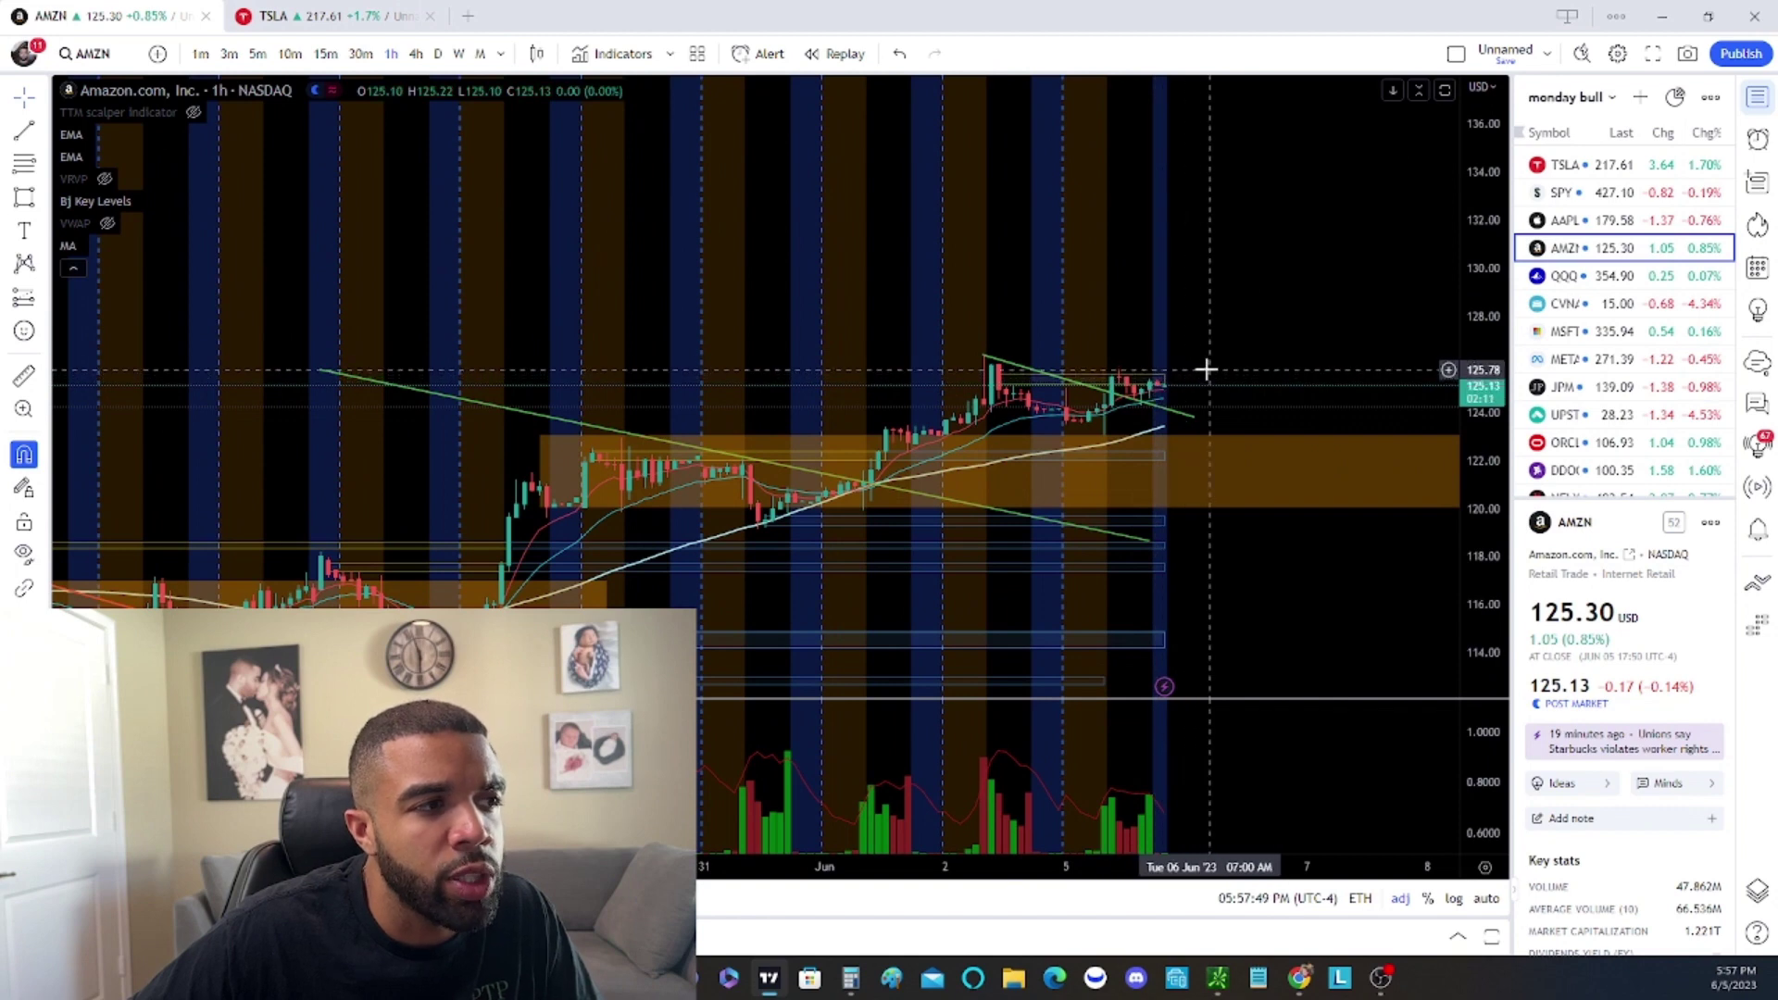
pyautogui.scroll(-2, 1206, 370)
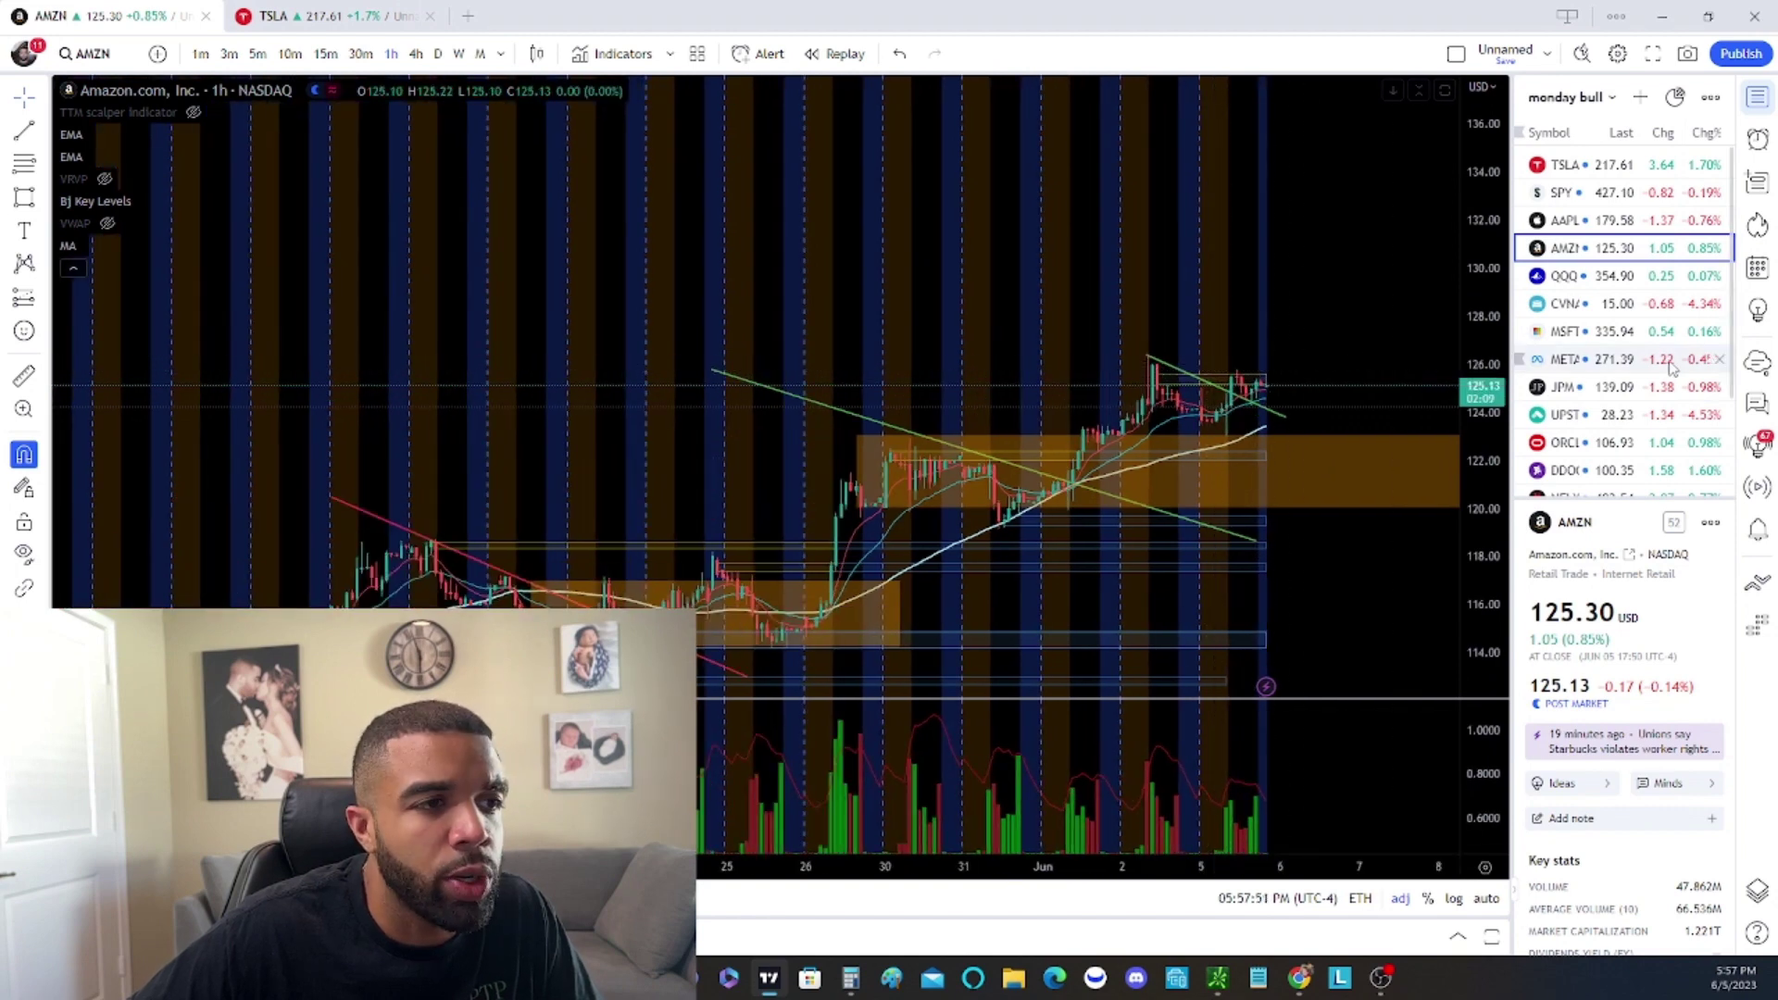
# Open QQQ from the watchlist and compare its latest 1-hour candles with the moving averages and the prior swing-high zone
pyautogui.click(1575, 275)
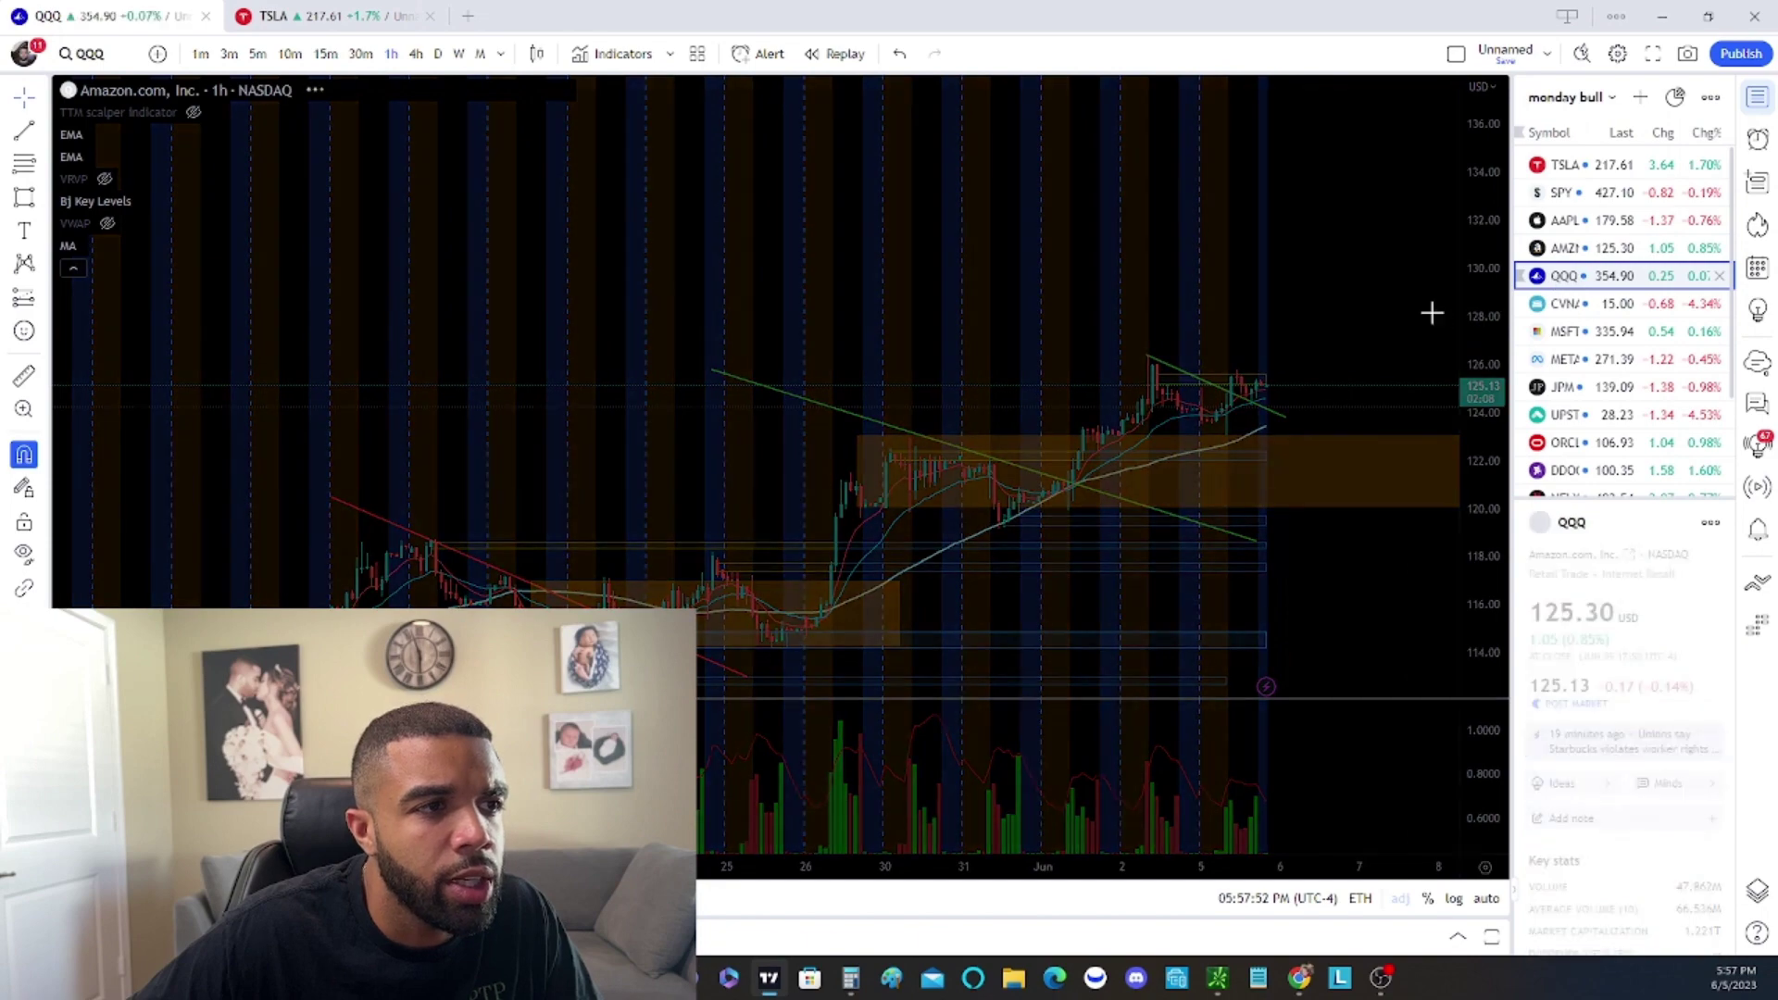
pyautogui.scroll(-2, 1242, 278)
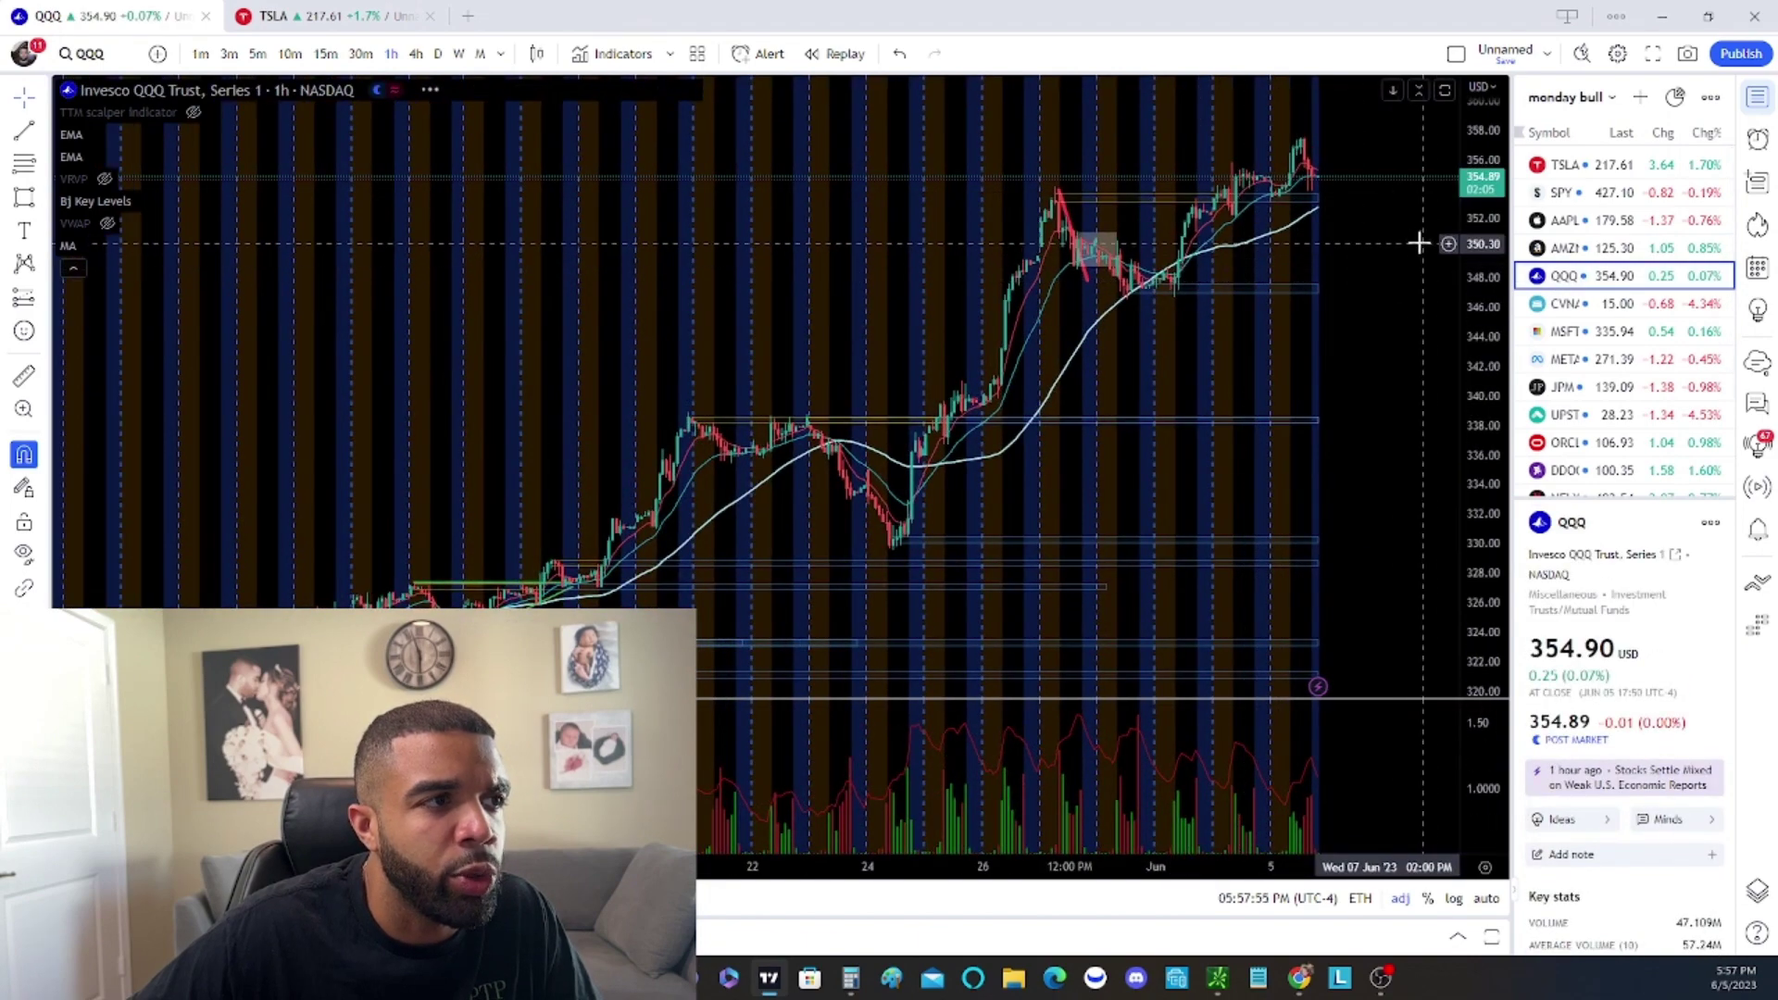
pyautogui.scroll(-1, 1262, 357)
pyautogui.scroll(-1, 1263, 357)
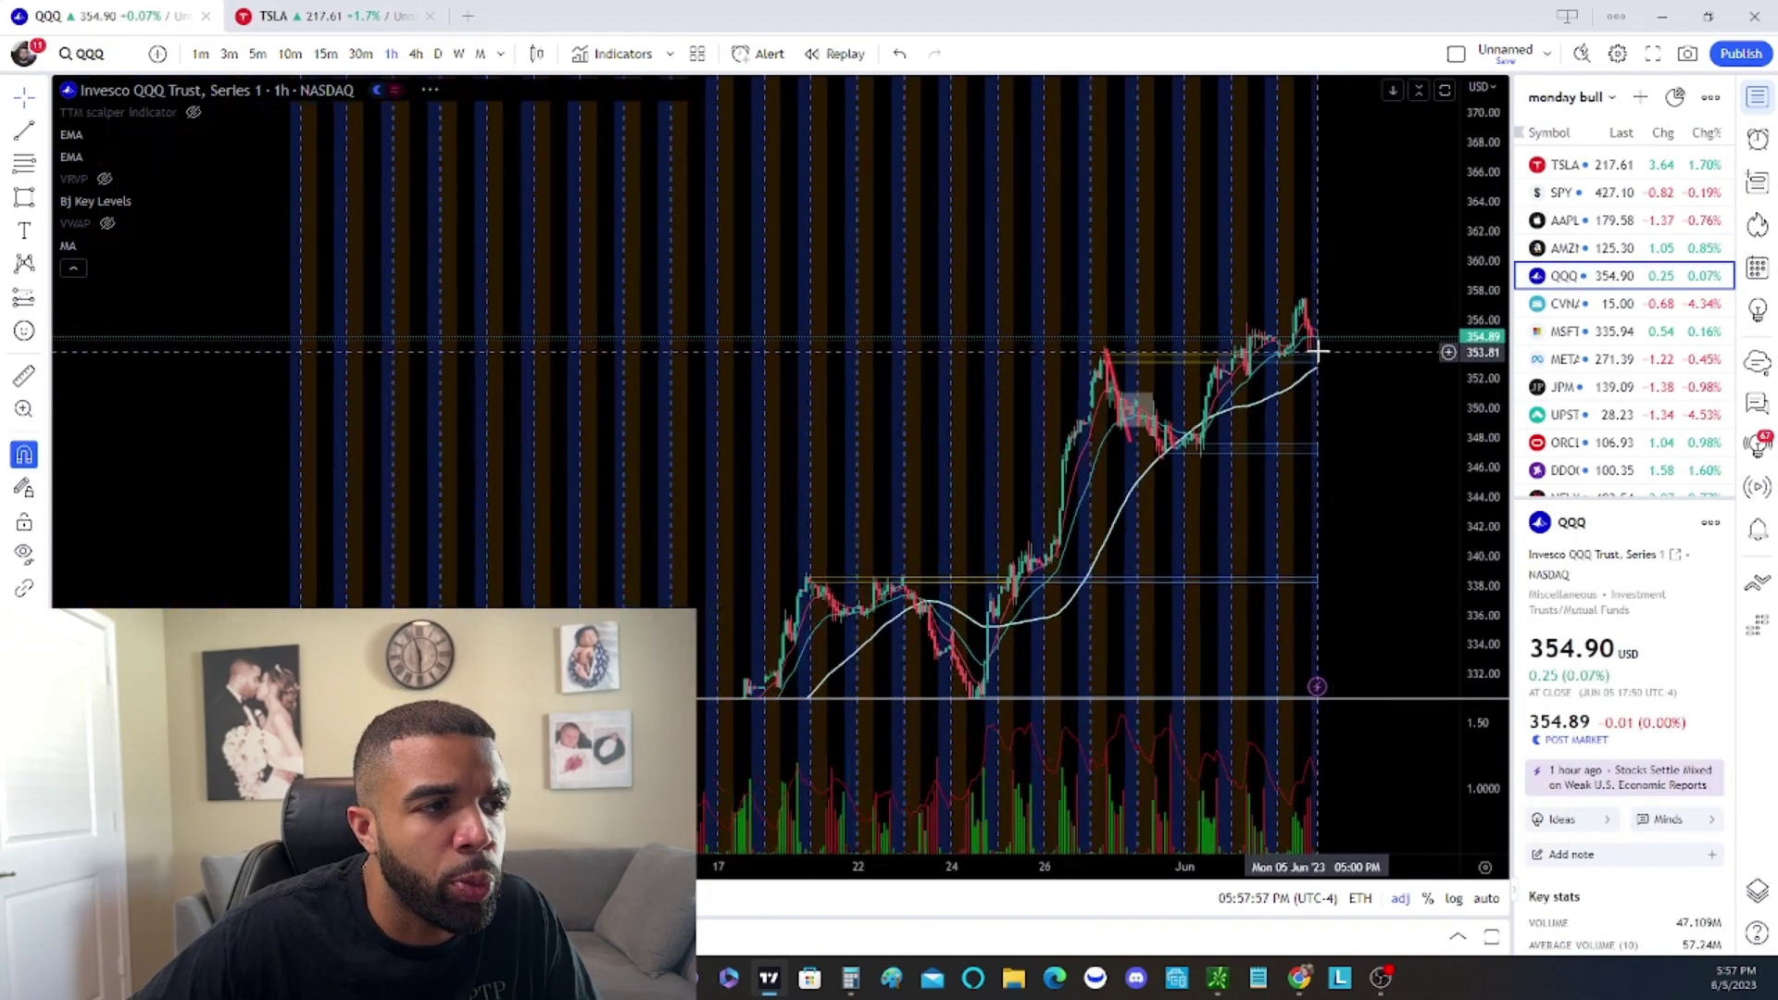
# Open CVNA and draw an orange rectangle over its recent 1-hour consolidation, from about 16.93 to 14.73, spanning June 1 to June 8
pyautogui.click(1556, 304)
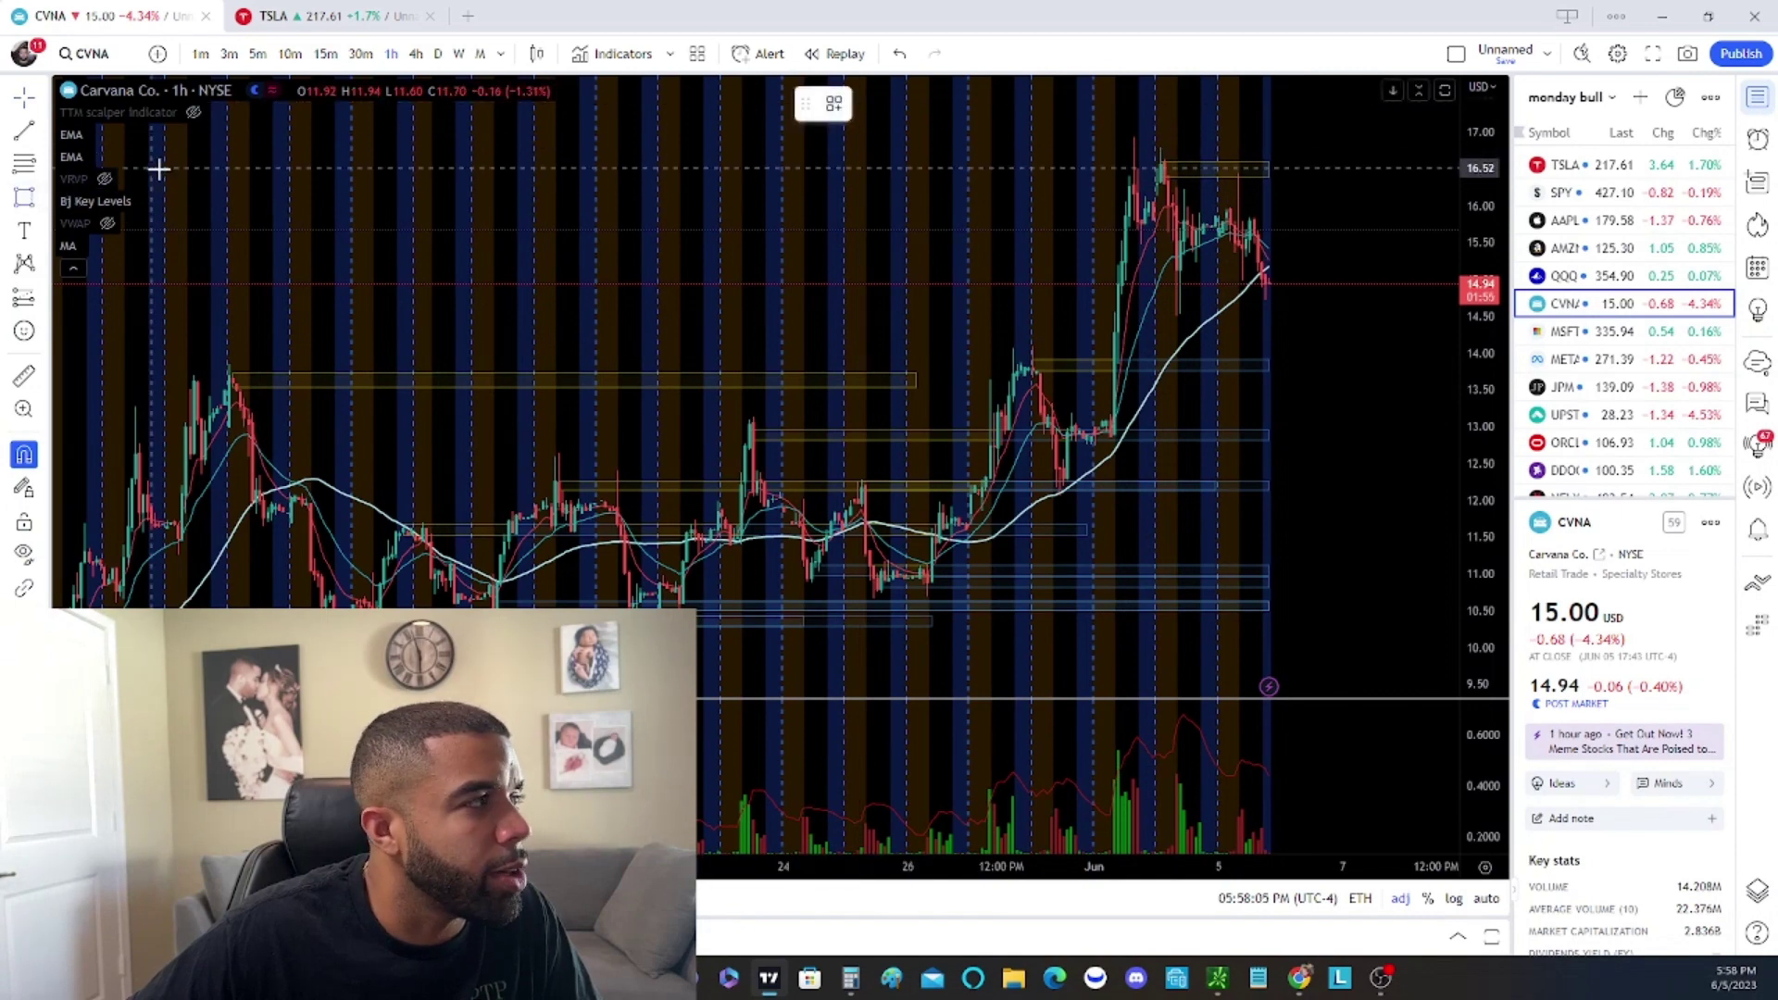
pyautogui.moveTo(1443, 322)
pyautogui.mouseDown()
pyautogui.moveTo(1445, 338)
pyautogui.moveTo(1445, 296)
pyautogui.mouseUp()
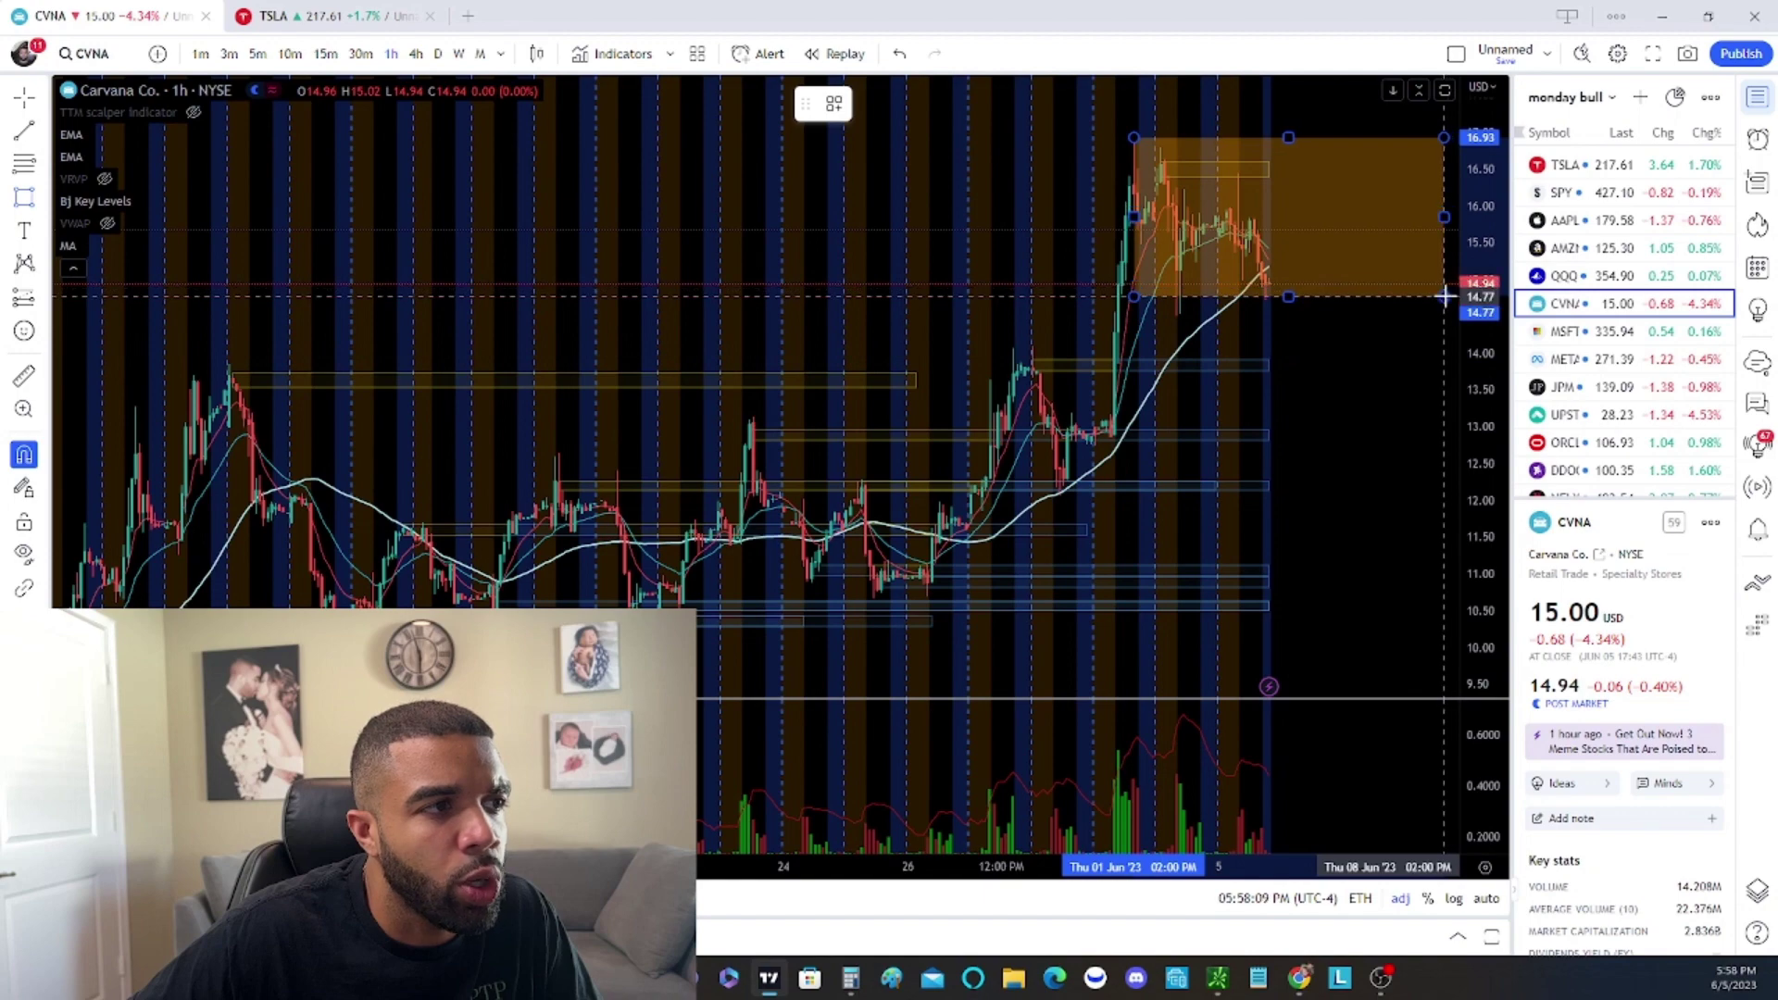
pyautogui.click(1448, 299)
pyautogui.click(1133, 370)
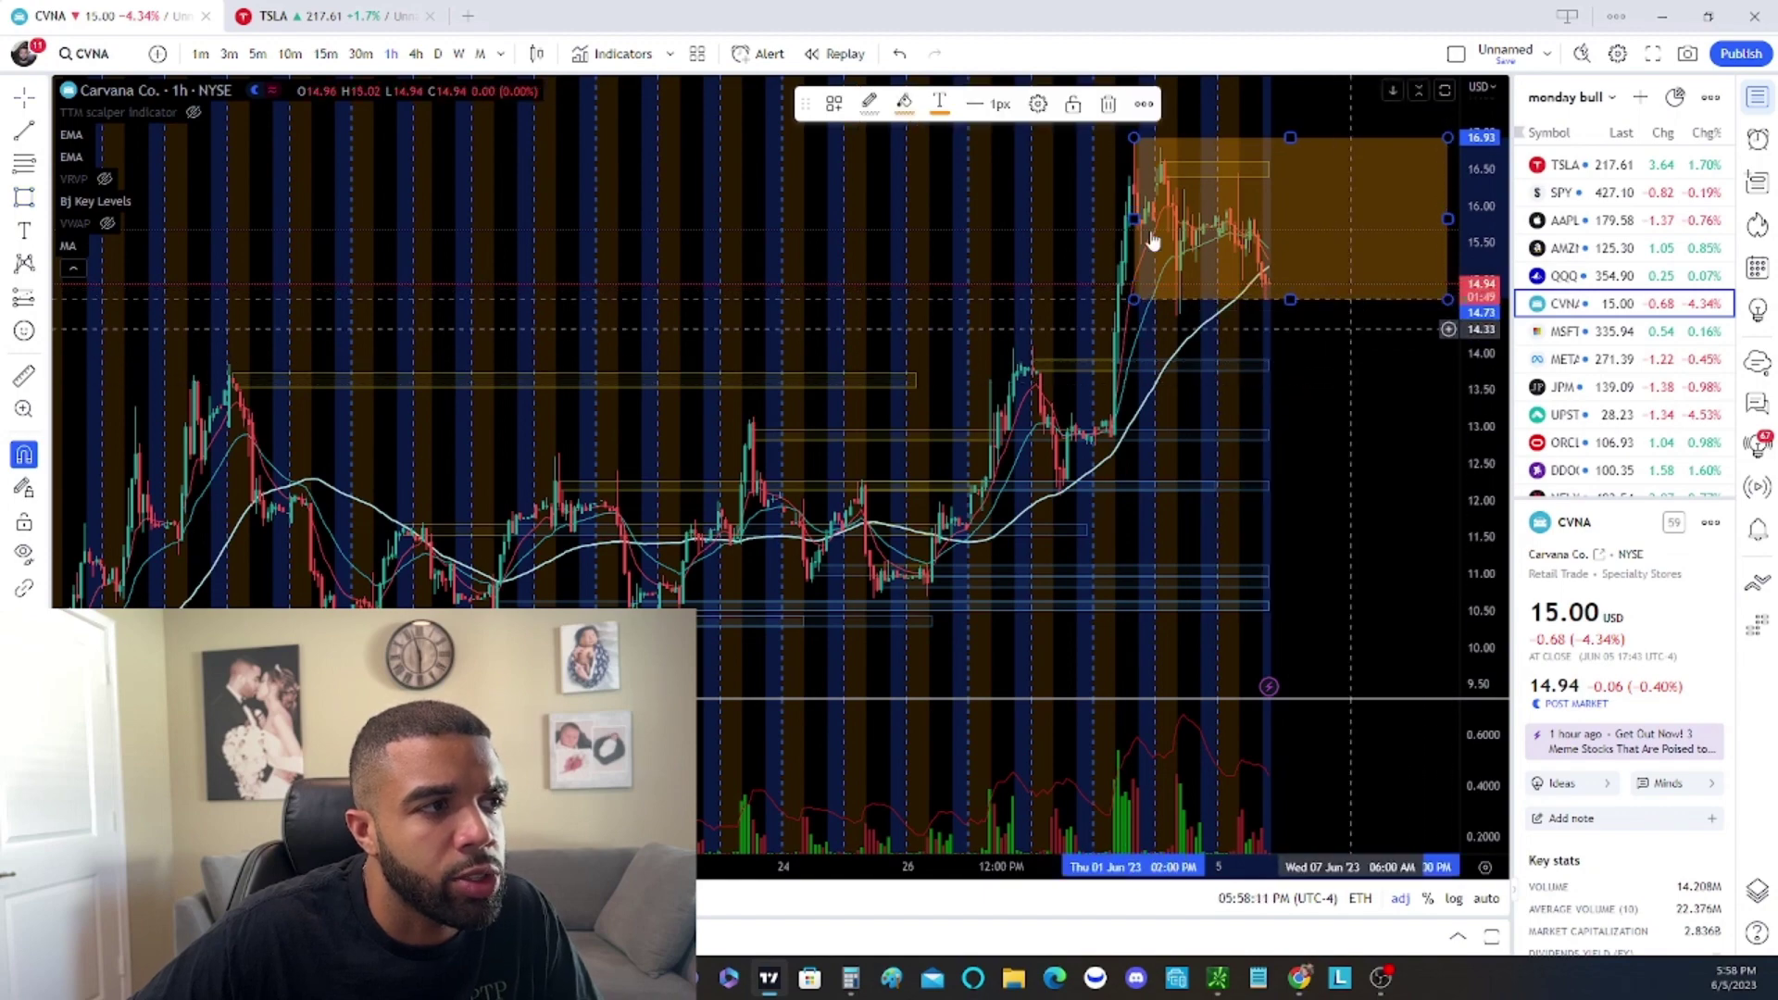
pyautogui.scroll(5, 1253, 293)
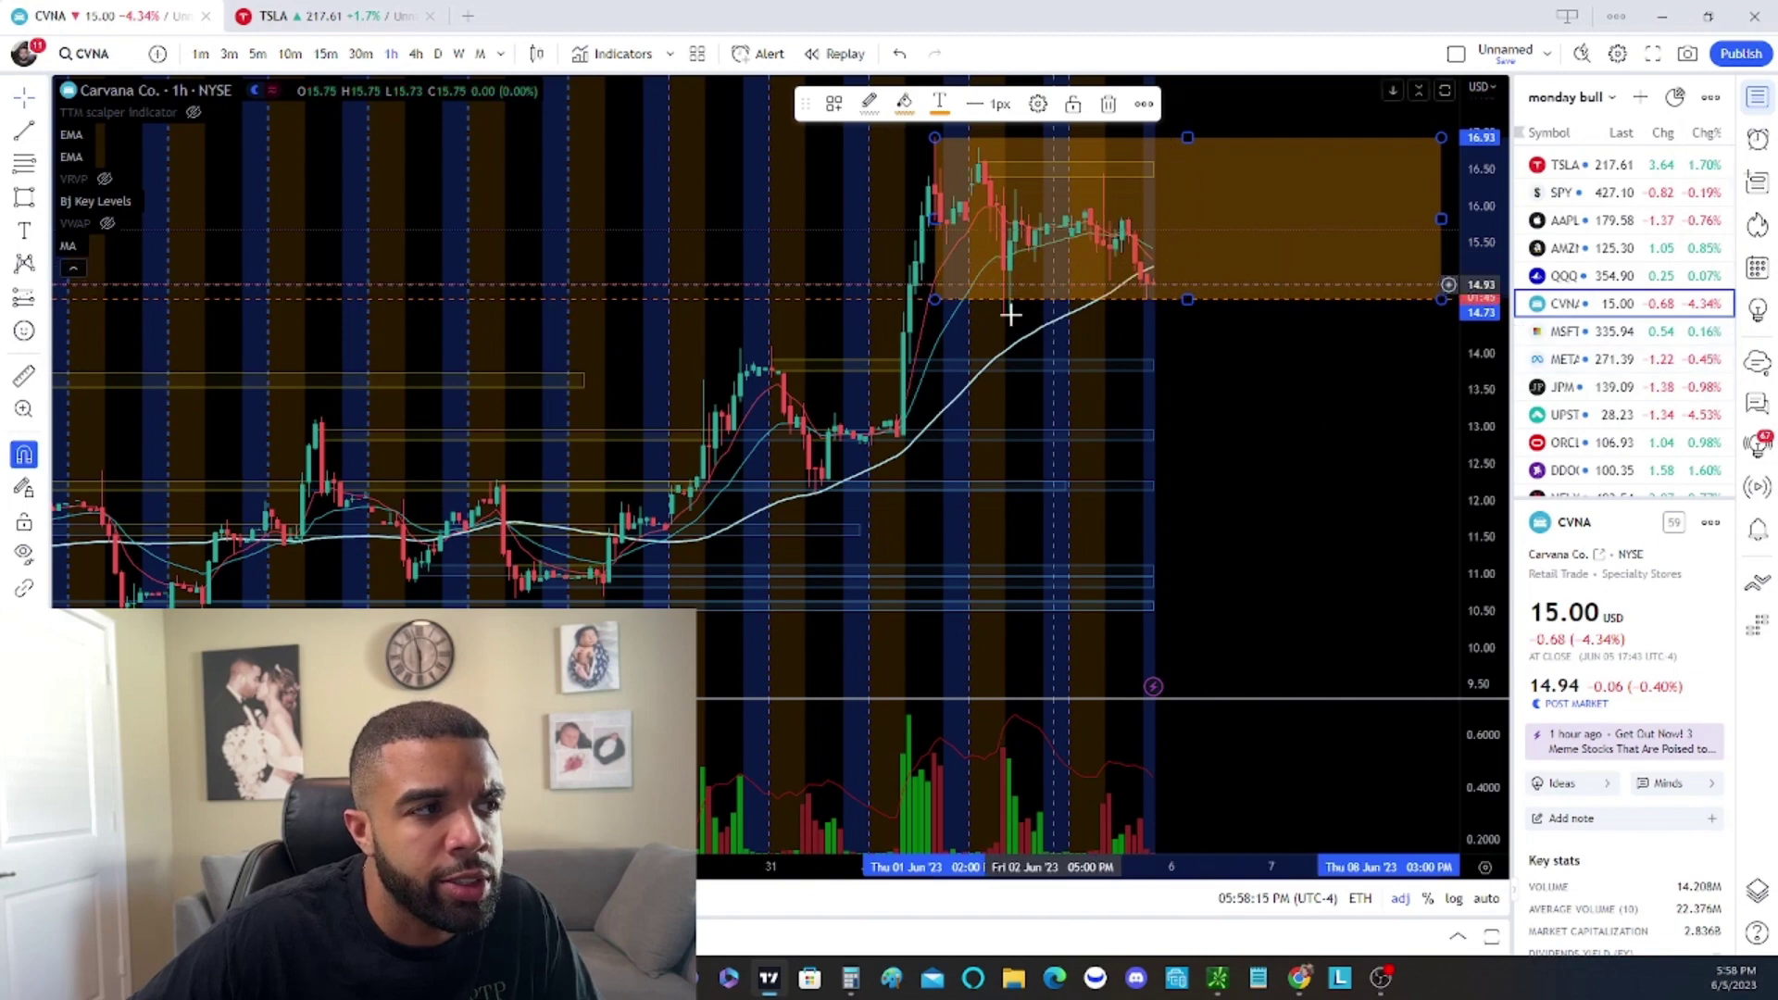
pyautogui.scroll(-2, 1156, 377)
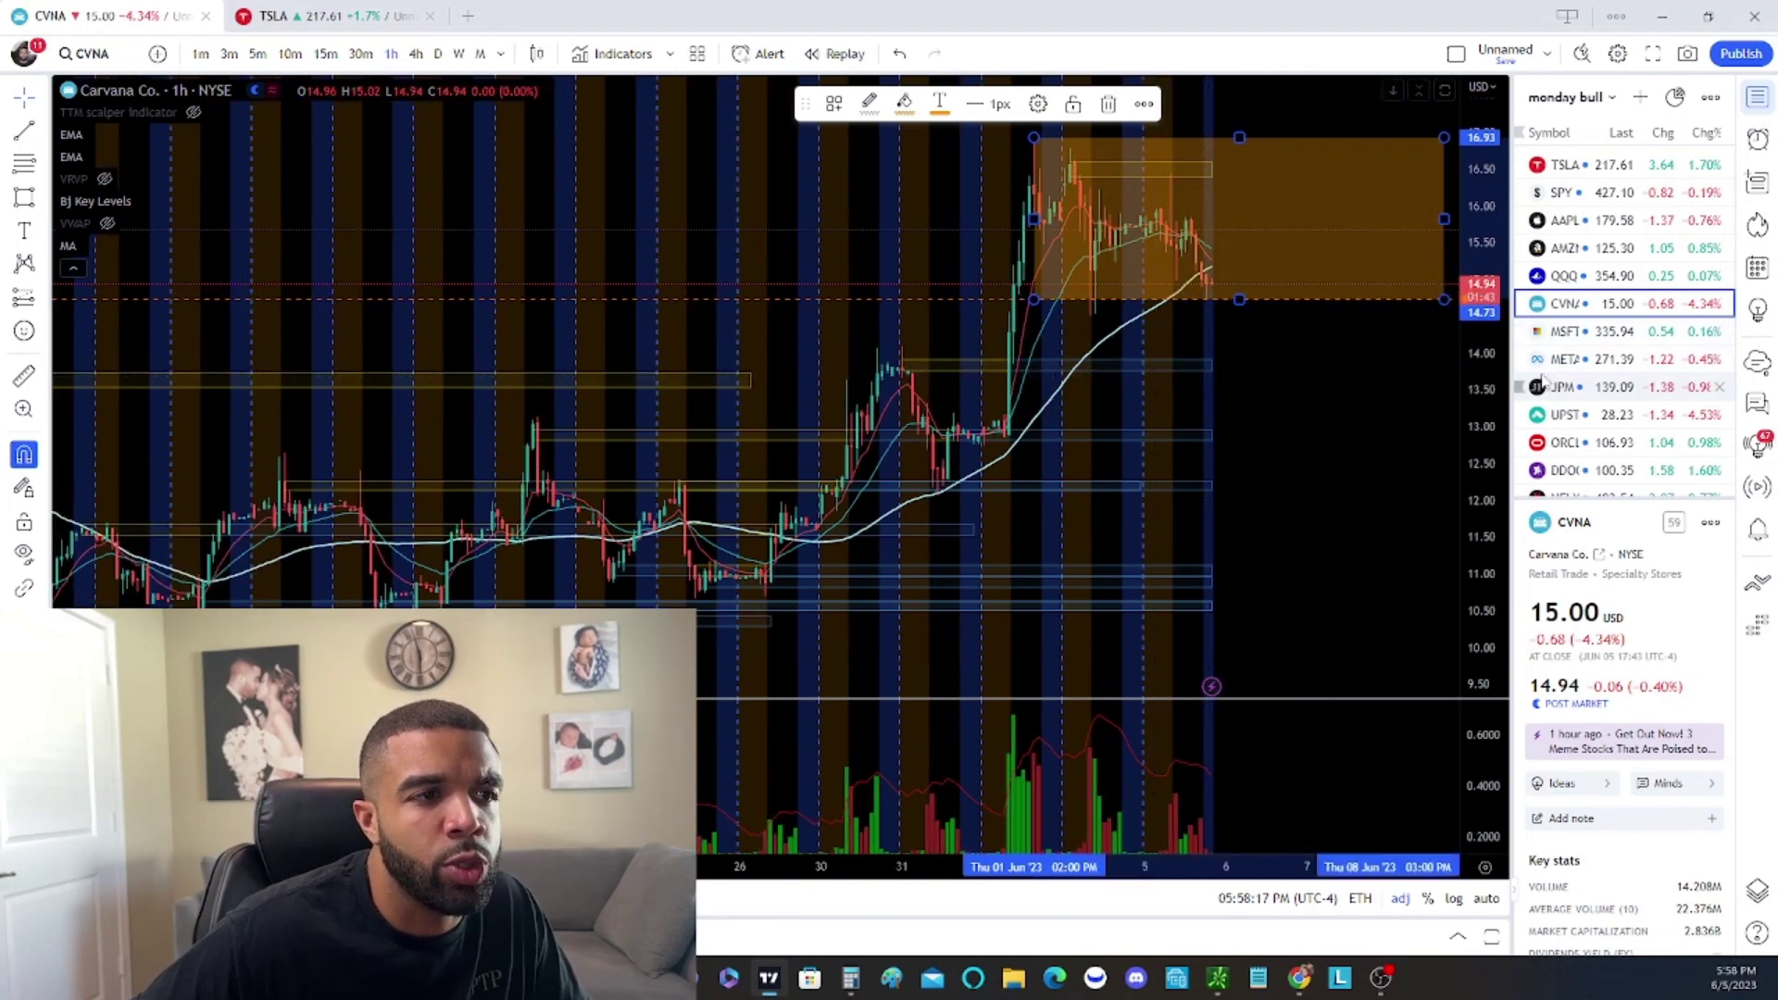
# Open MSFT from the watchlist and examine its 1-hour uptrend against the moving averages and the key-level zone at the recent highs
pyautogui.click(1561, 333)
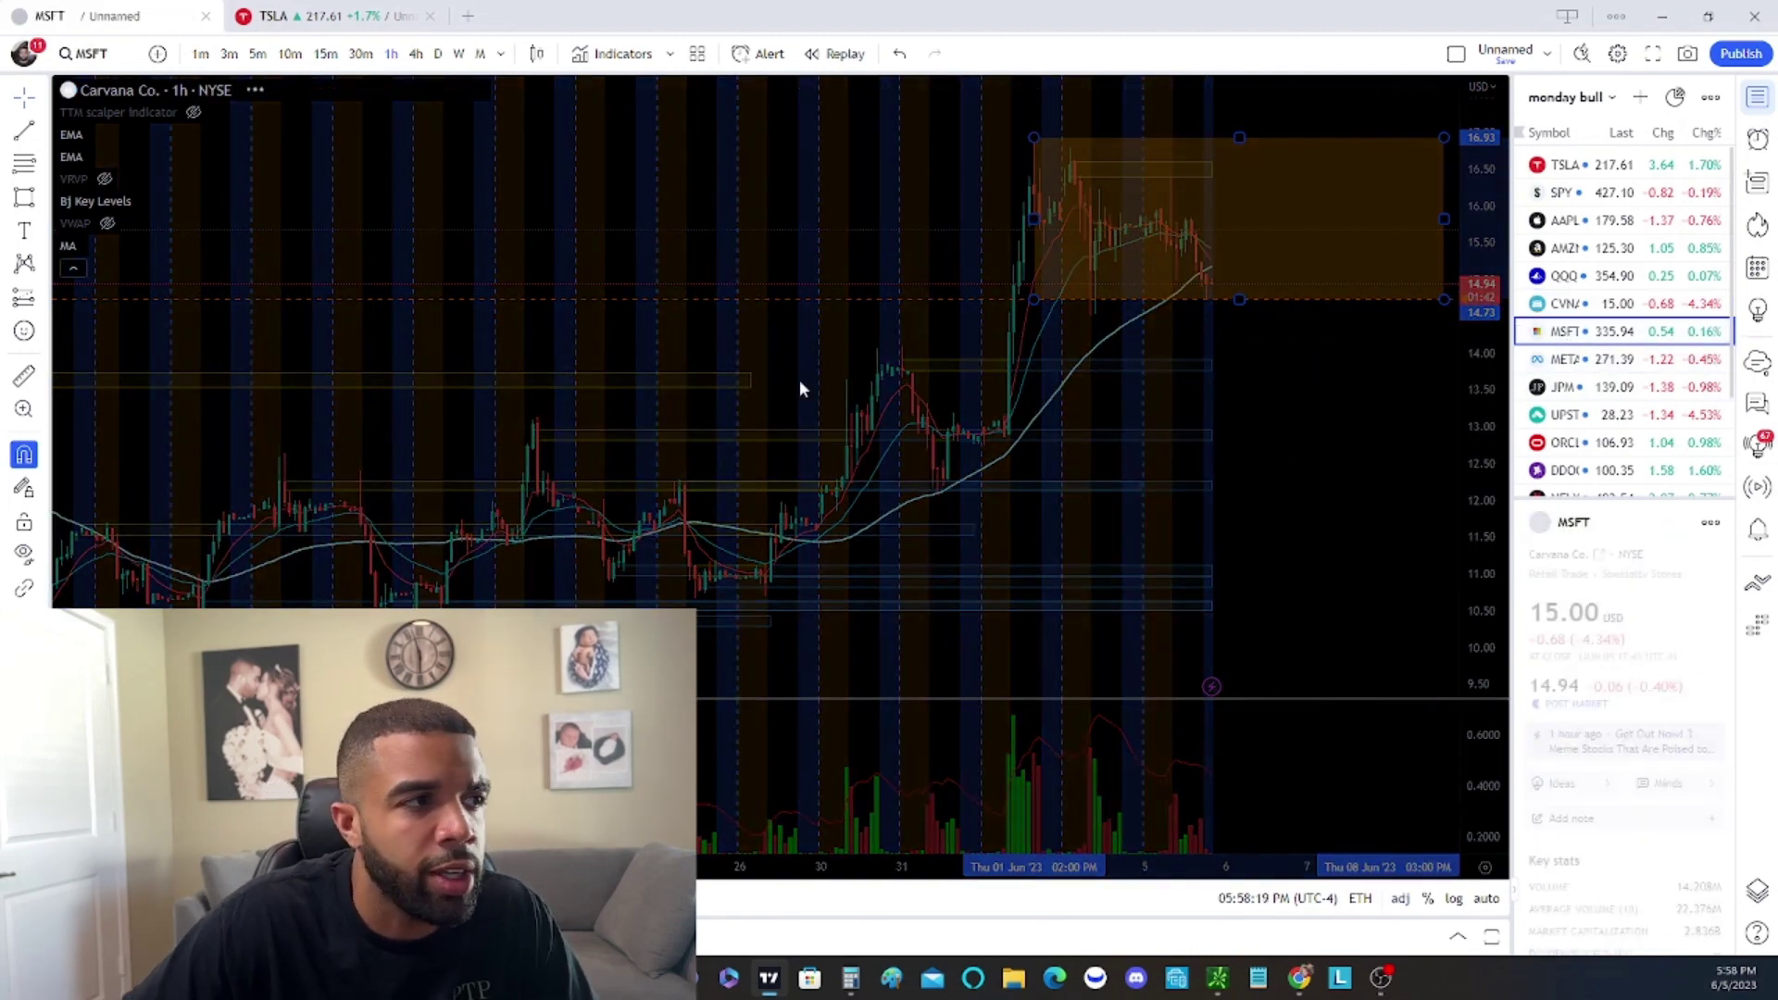
pyautogui.scroll(-1, 1064, 337)
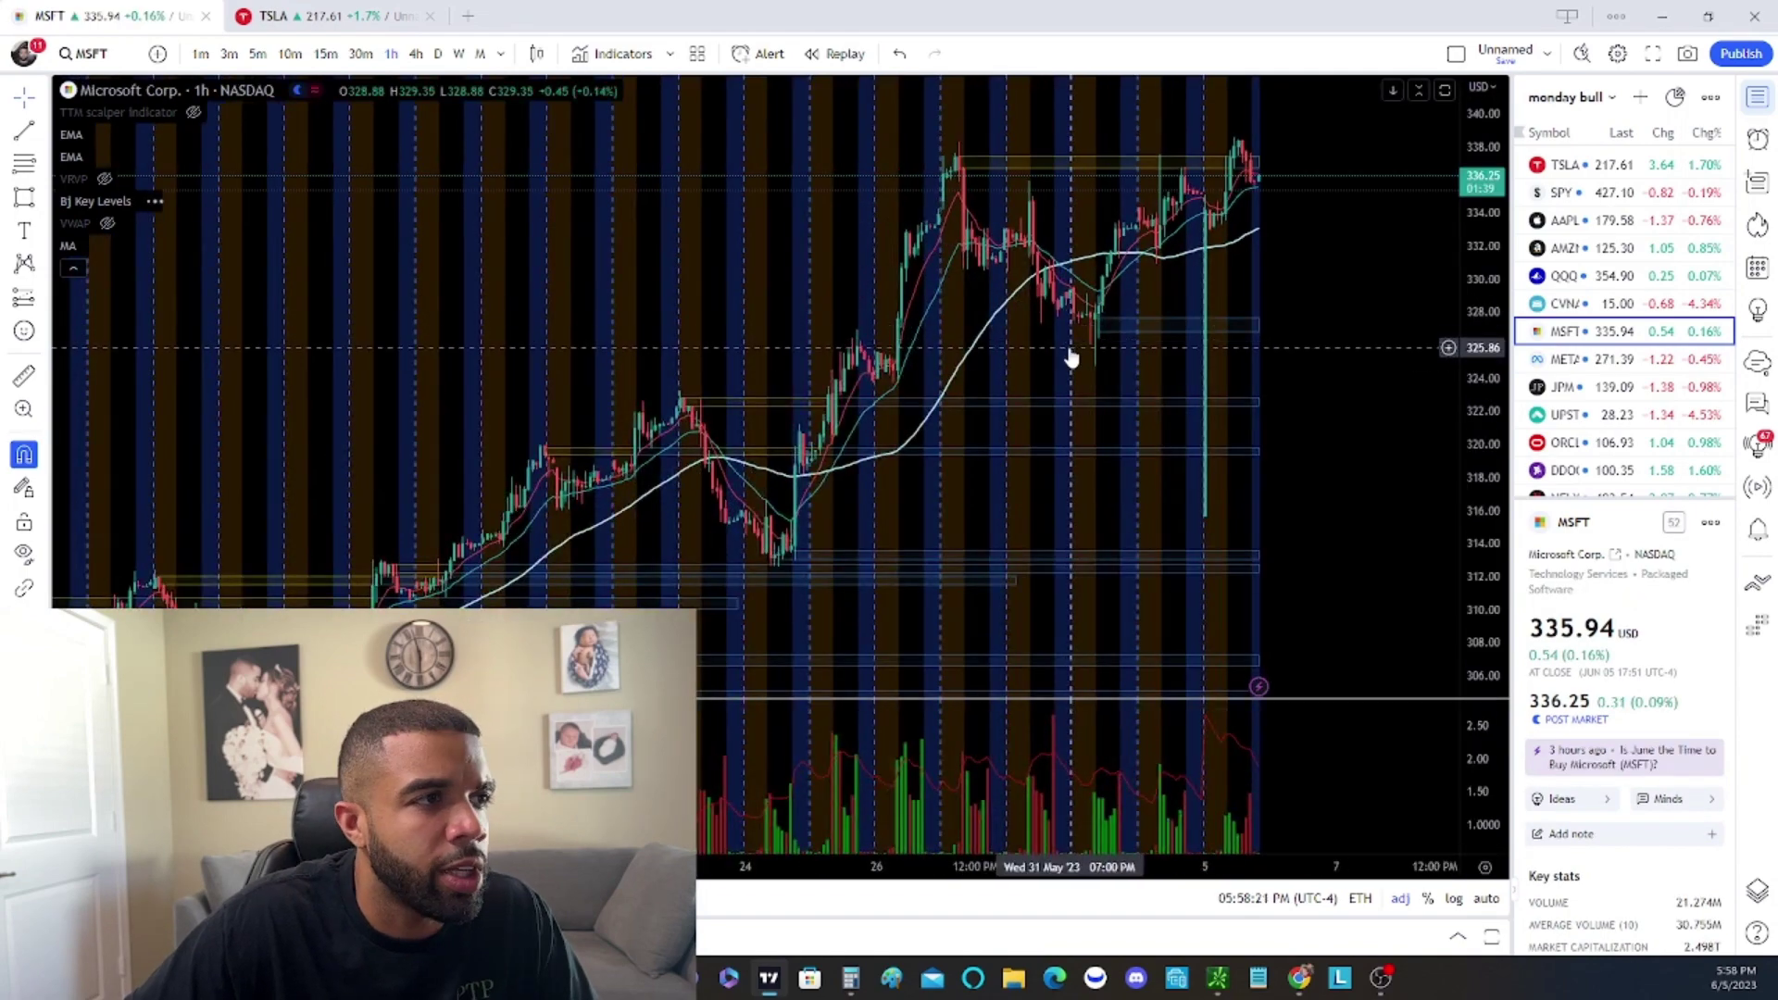
pyautogui.scroll(-2, 1279, 296)
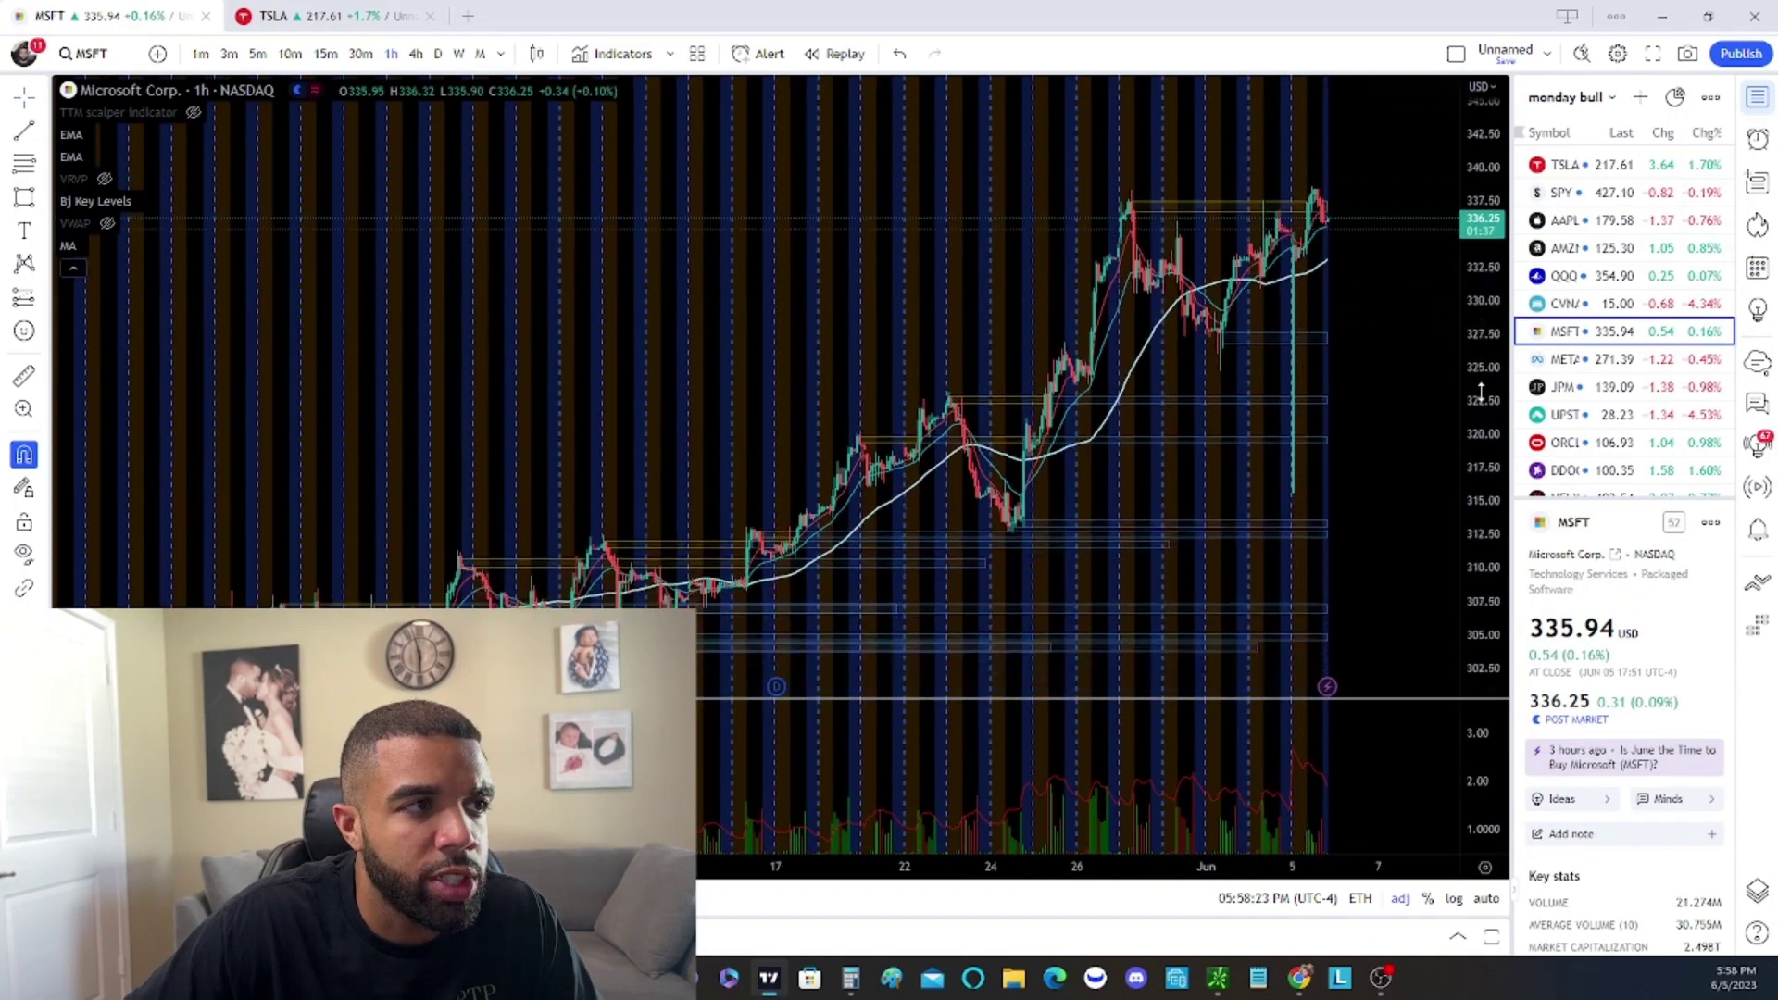
pyautogui.scroll(-3, 1409, 469)
pyautogui.moveTo(1399, 346); pyautogui.dragTo(1357, 448)
pyautogui.scroll(-2, 1338, 417)
pyautogui.scroll(2, 1315, 394)
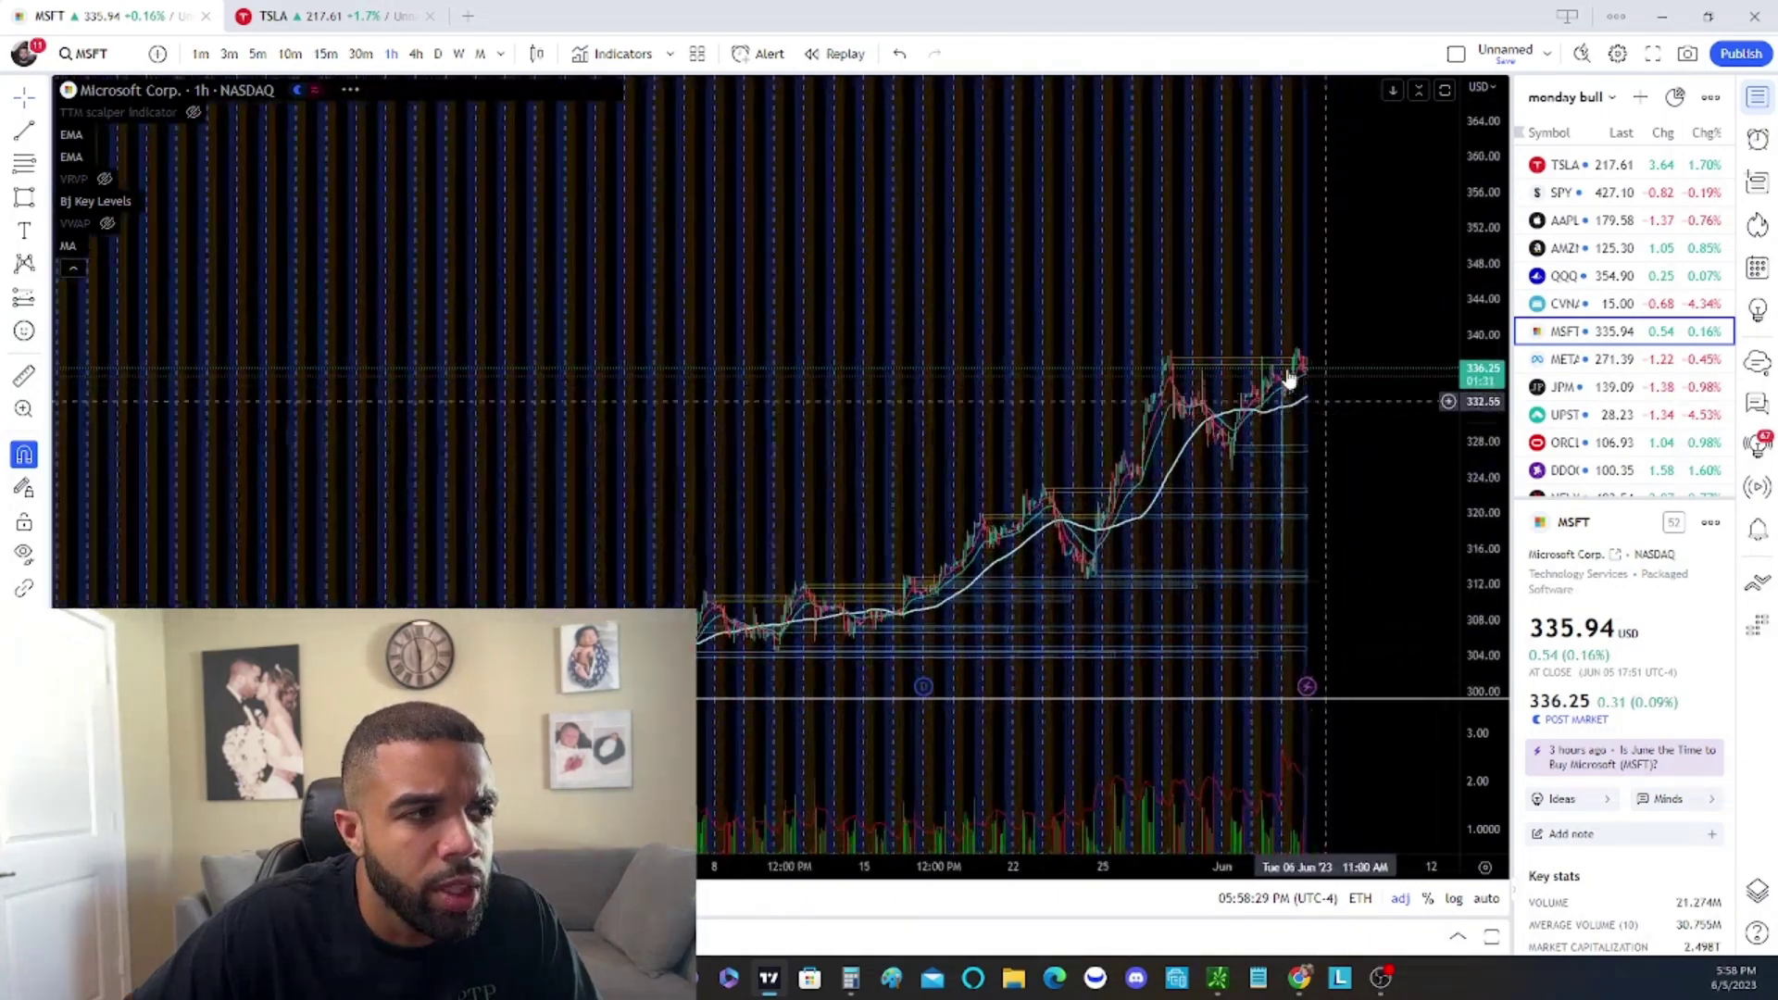
pyautogui.scroll(2, 953, 385)
pyautogui.scroll(2, 1041, 398)
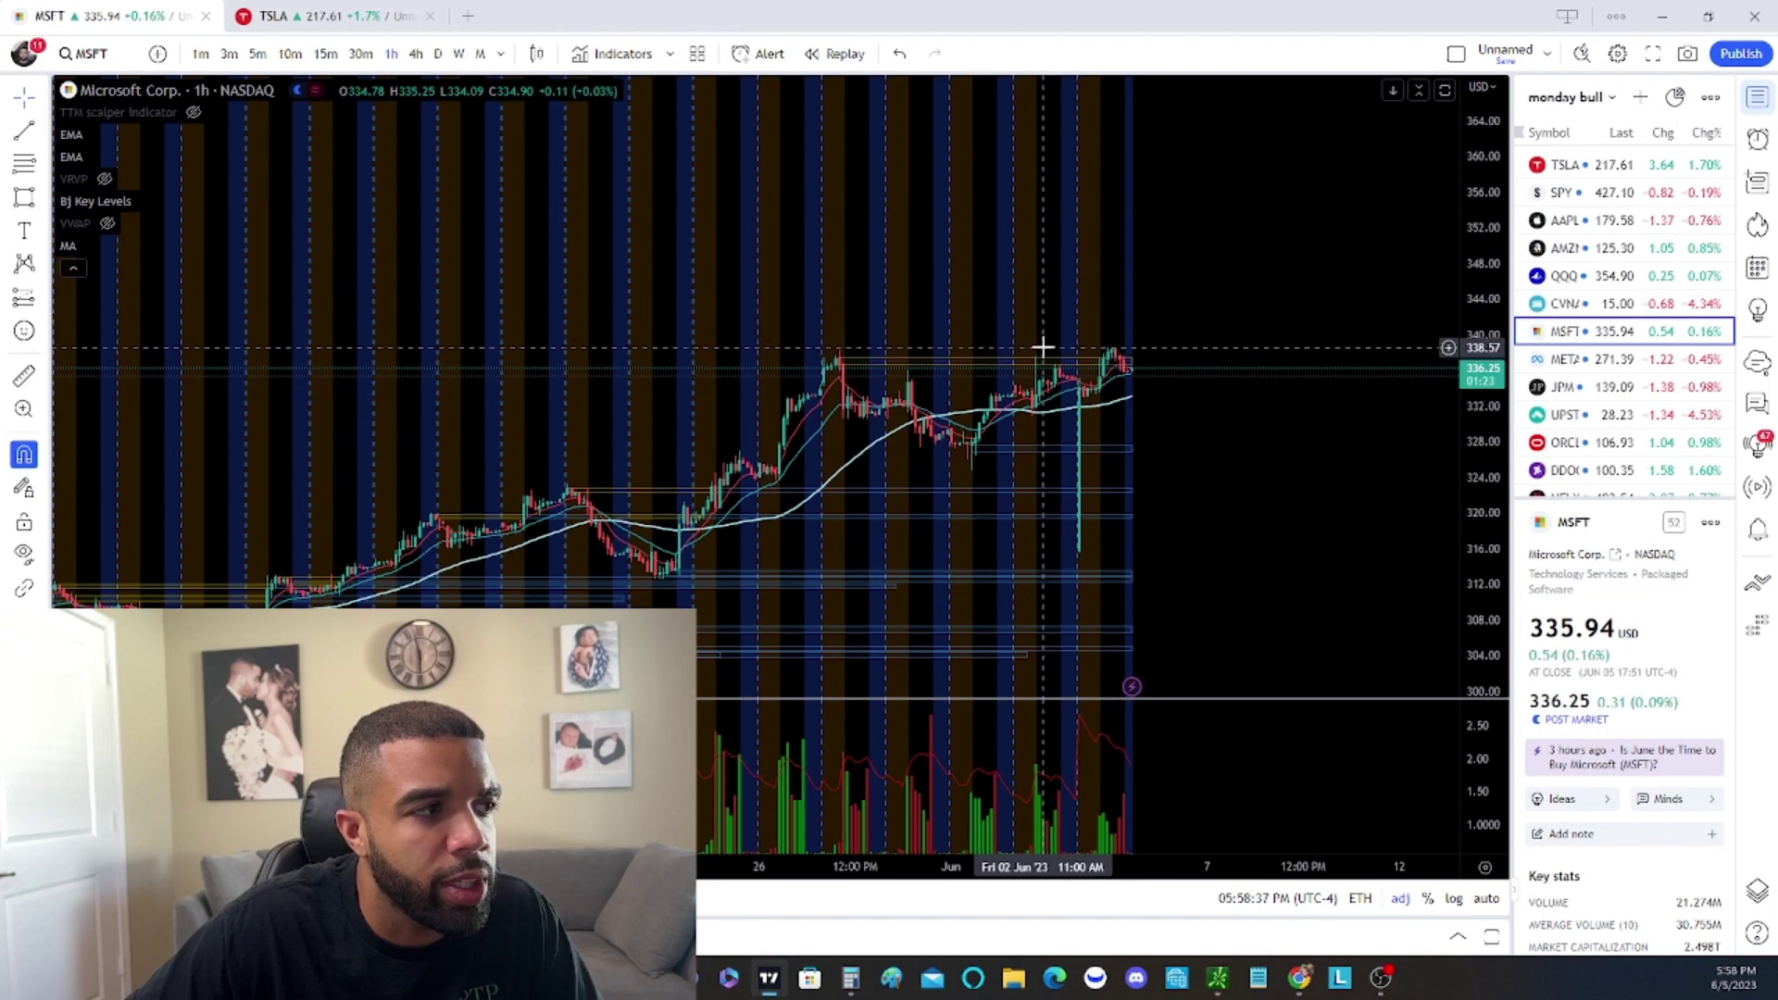
pyautogui.scroll(-3, 1043, 347)
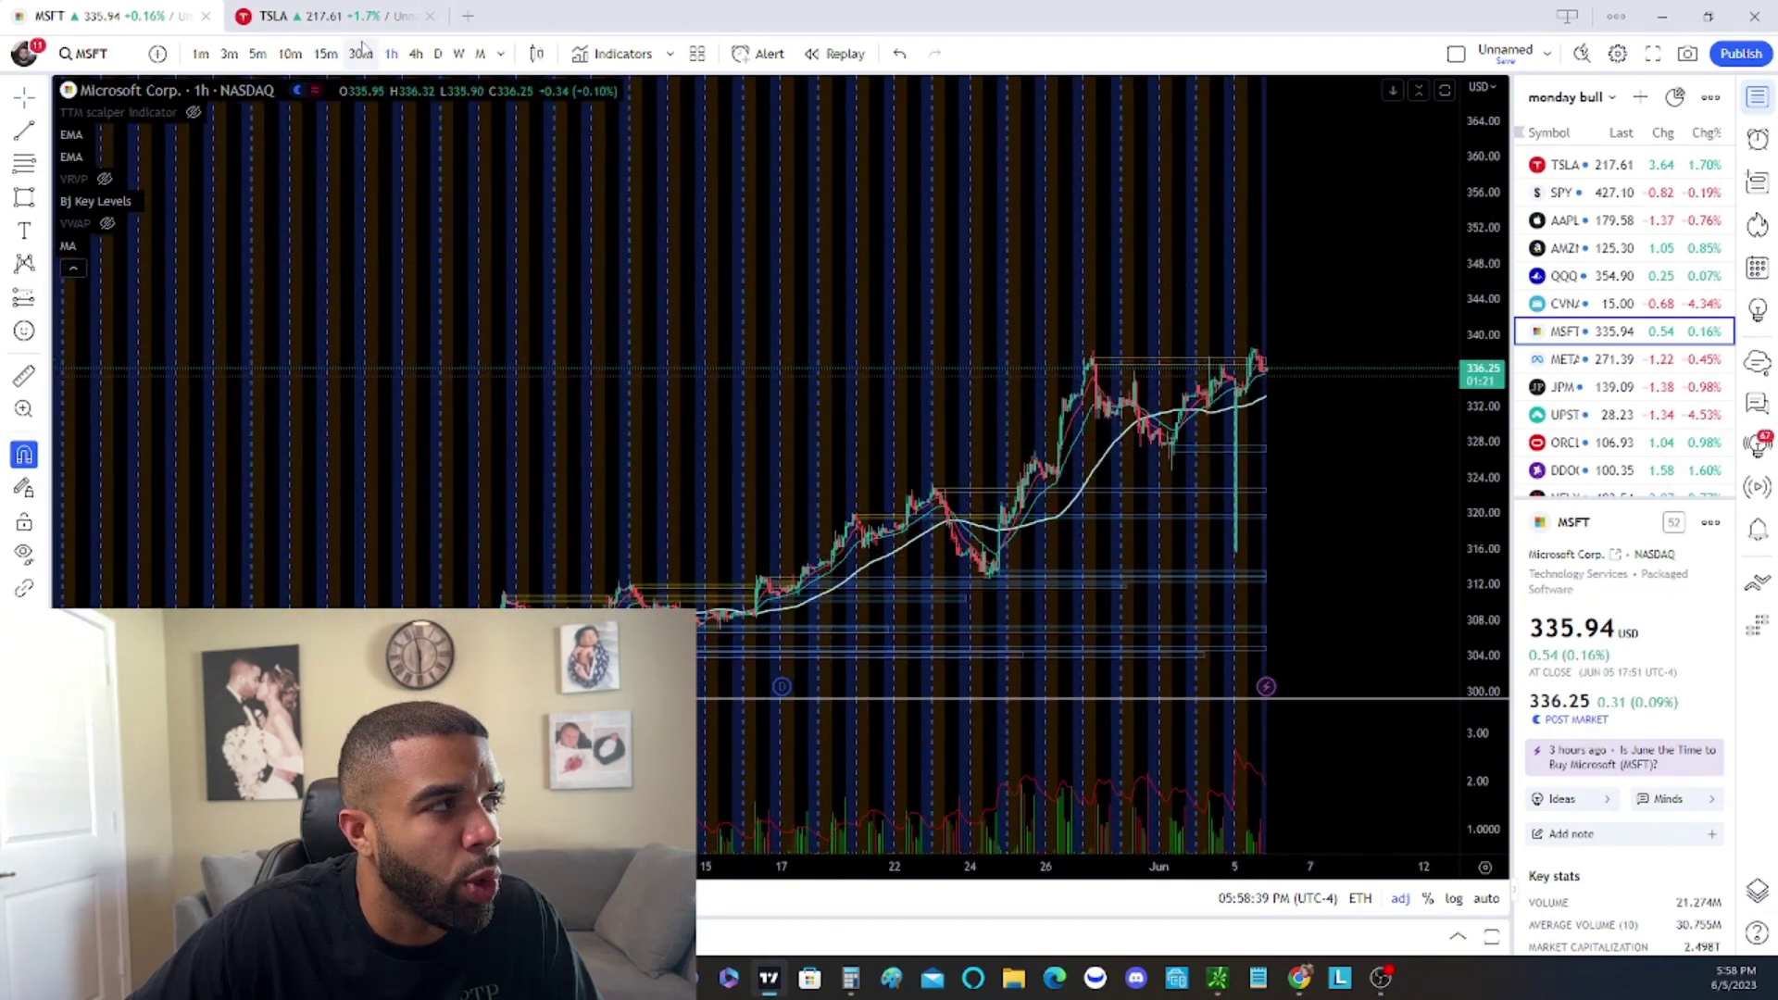
# Switch MSFT to the daily timeframe and compare its latest candles with the earlier yellow resistance zone and the EMAs
pyautogui.click(439, 54)
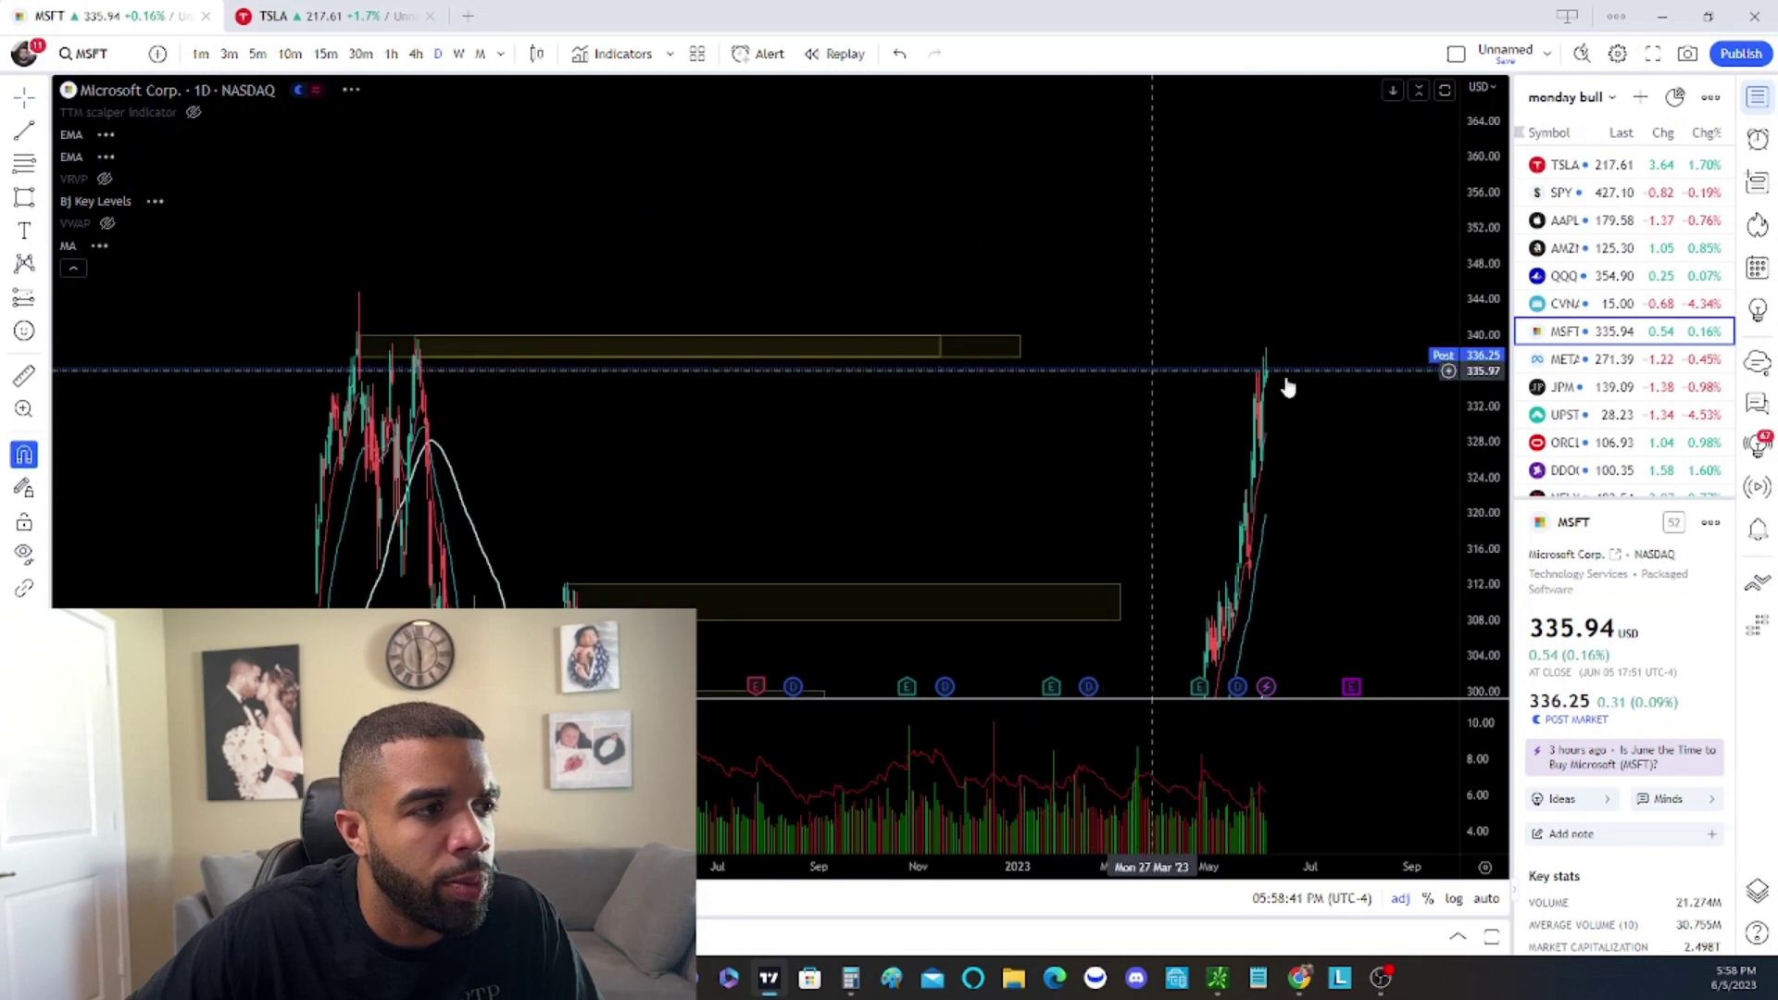
pyautogui.scroll(2, 1096, 325)
pyautogui.scroll(-3, 1131, 333)
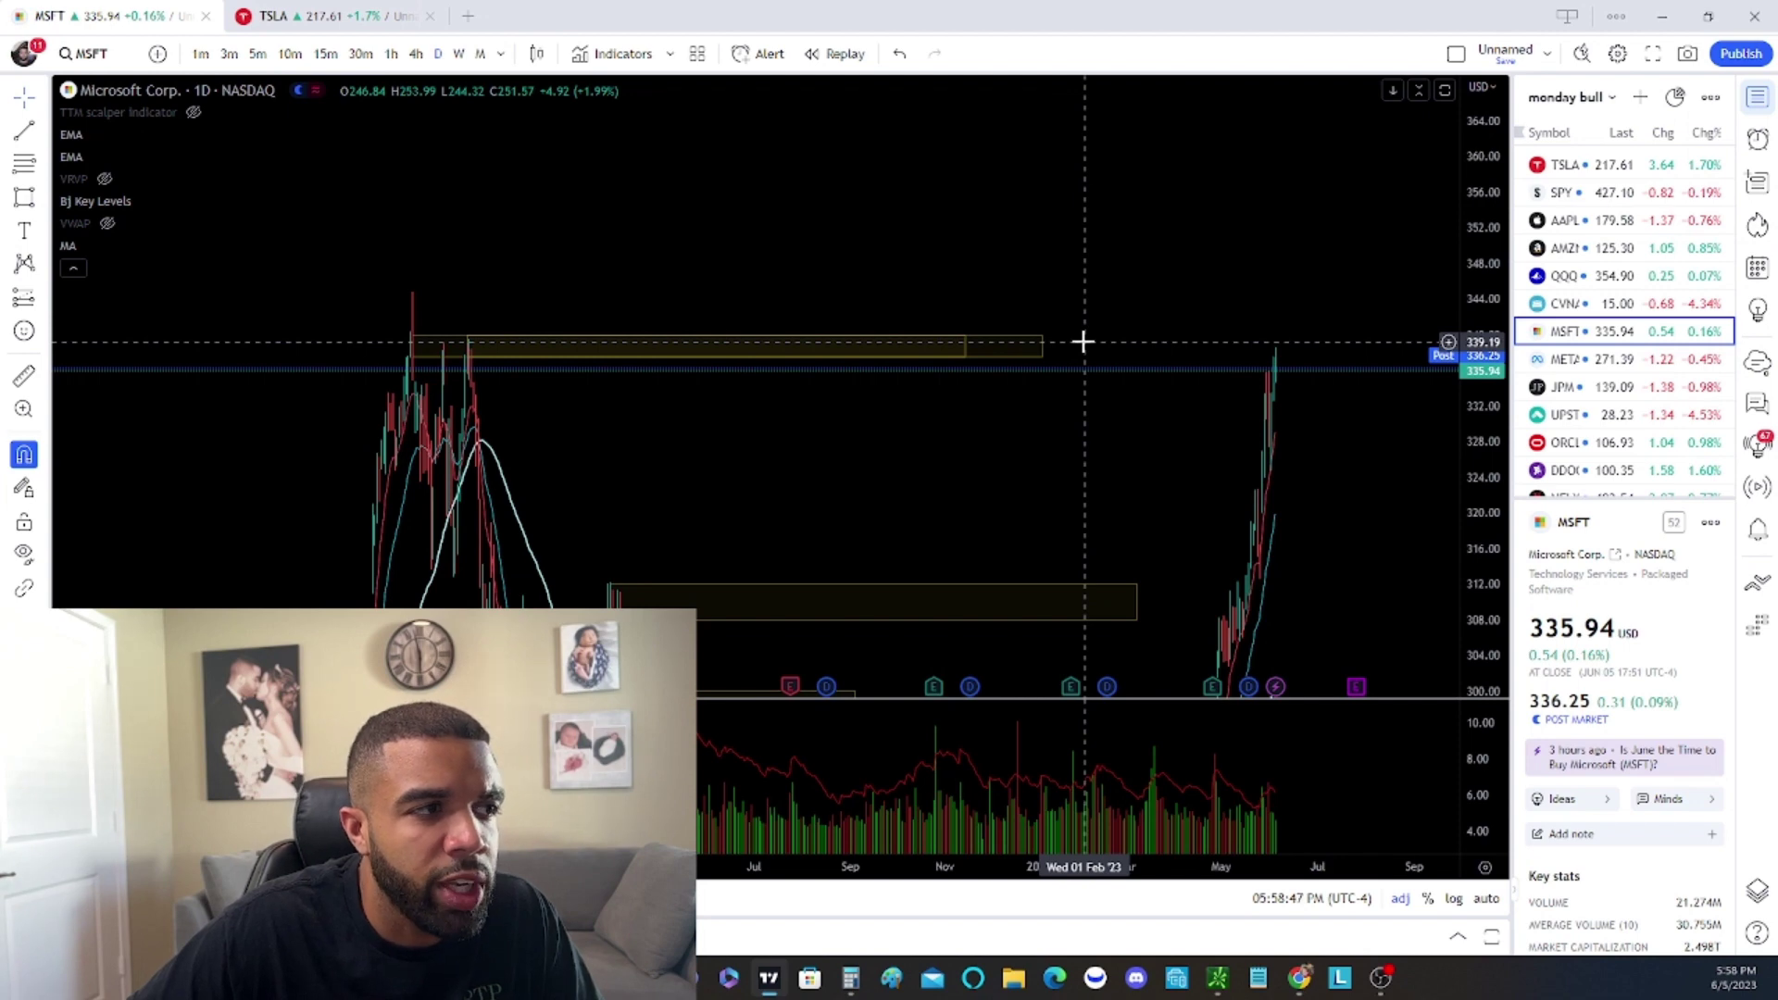
pyautogui.scroll(3, 1083, 341)
pyautogui.scroll(2, 1083, 342)
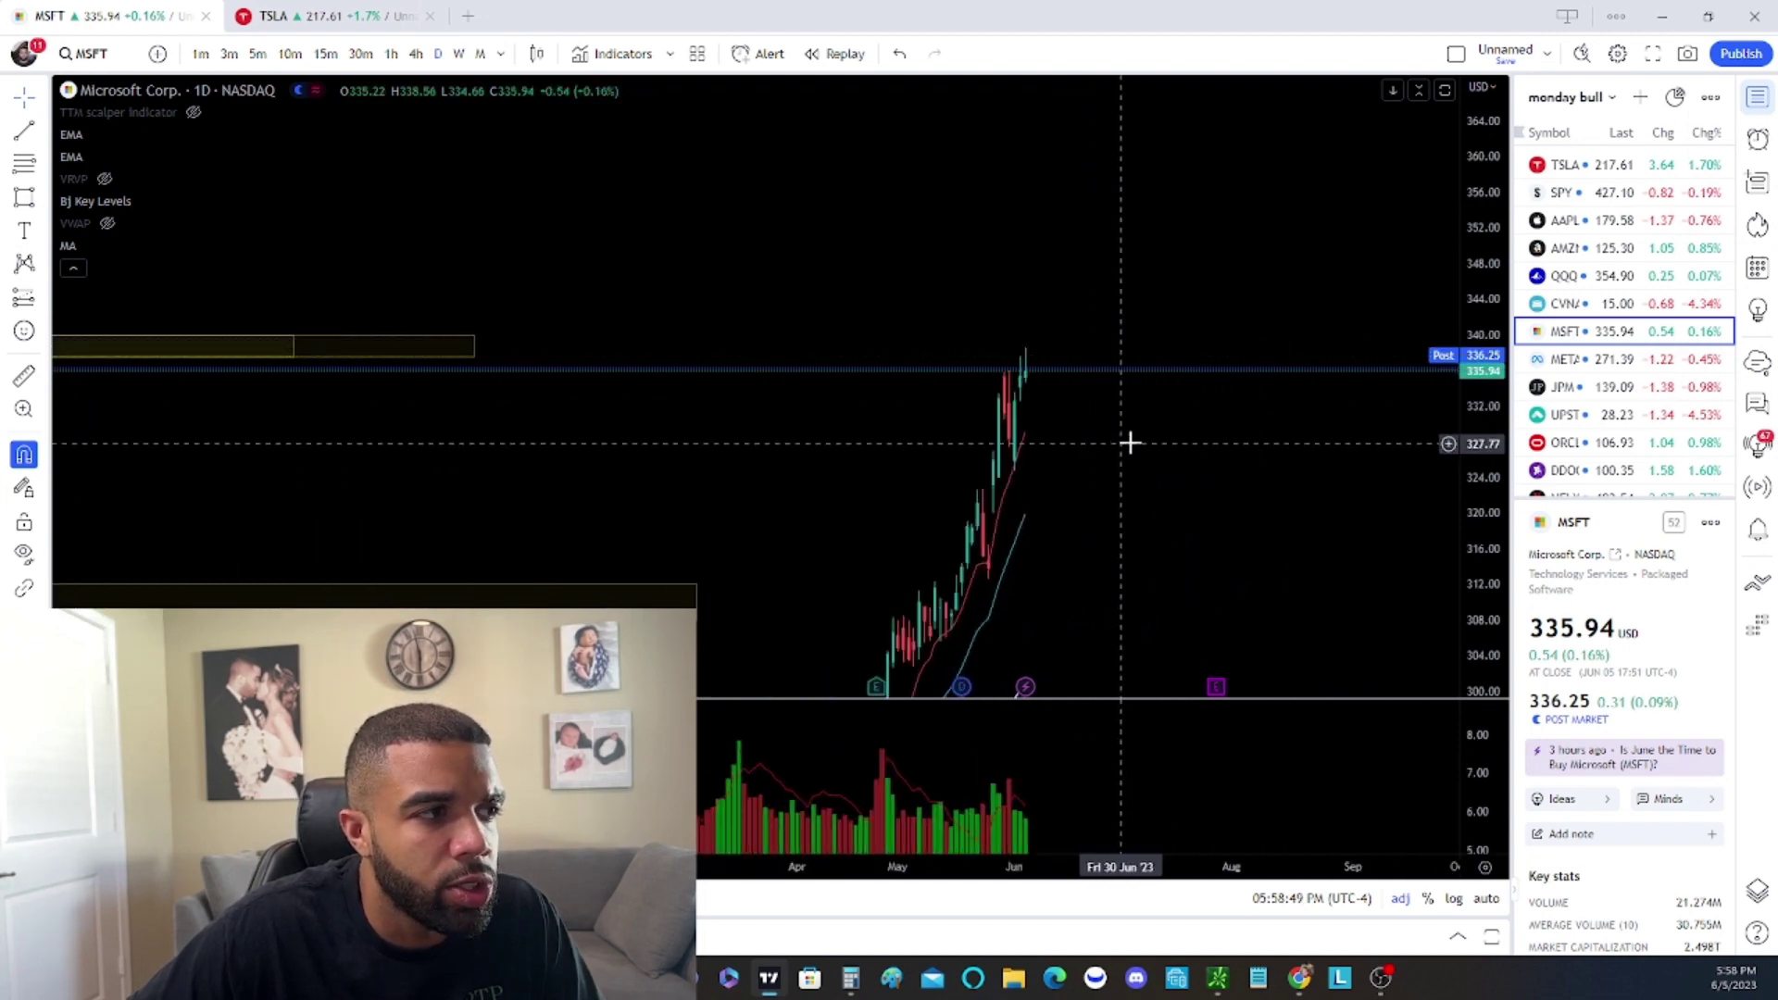
pyautogui.moveTo(1120, 440); pyautogui.dragTo(1306, 456)
pyautogui.scroll(5, 1182, 405)
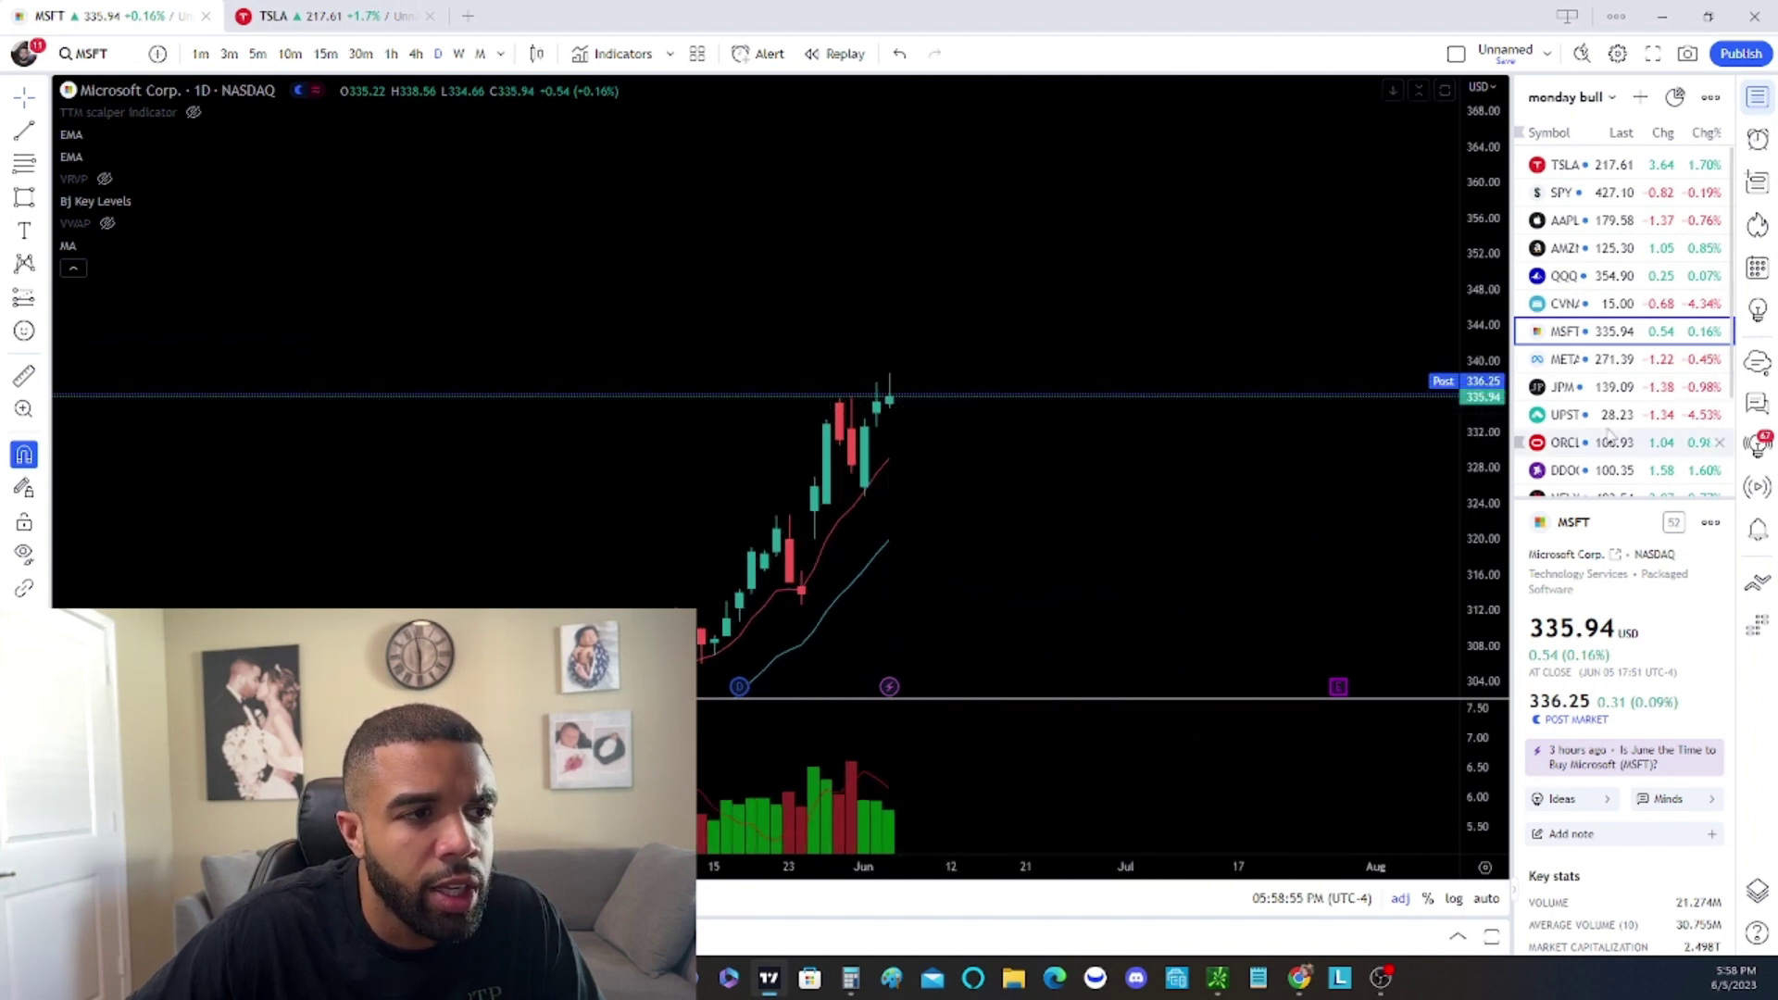
# Open META from the watchlist and compare its daily uptrend with the 1-hour candles around the orange consolidation zone
pyautogui.click(1582, 366)
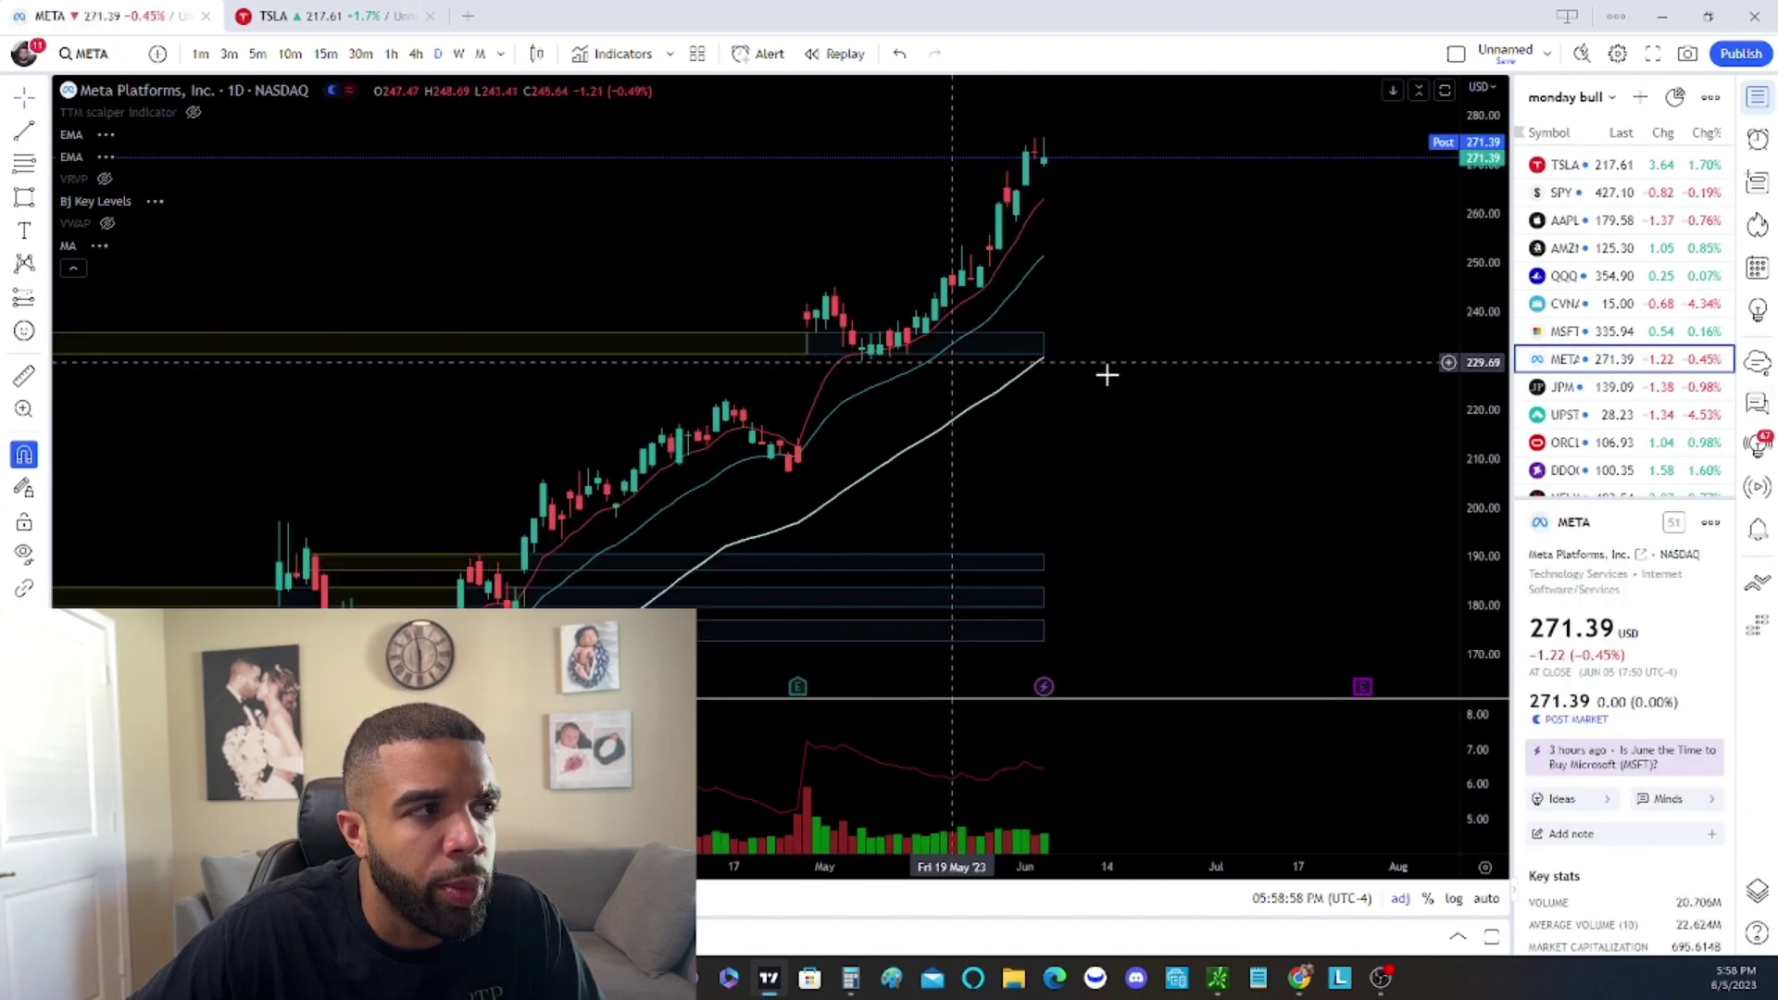
pyautogui.moveTo(1340, 313); pyautogui.dragTo(1318, 552)
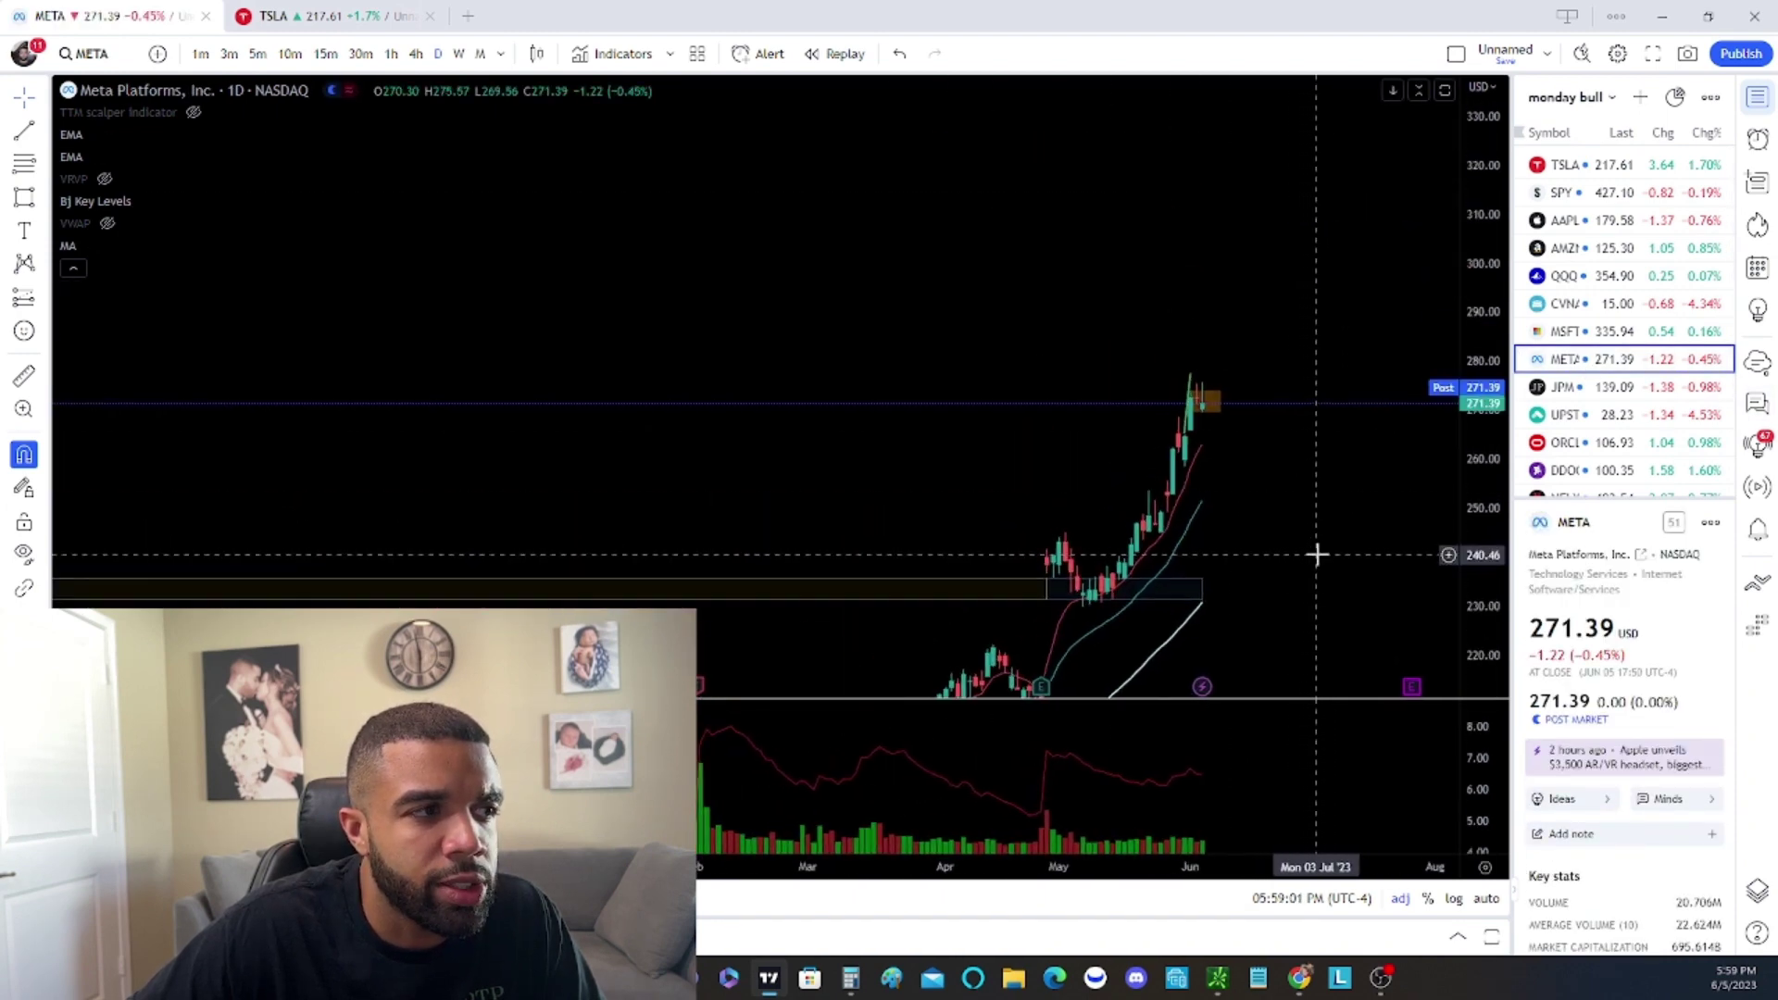
pyautogui.click(392, 54)
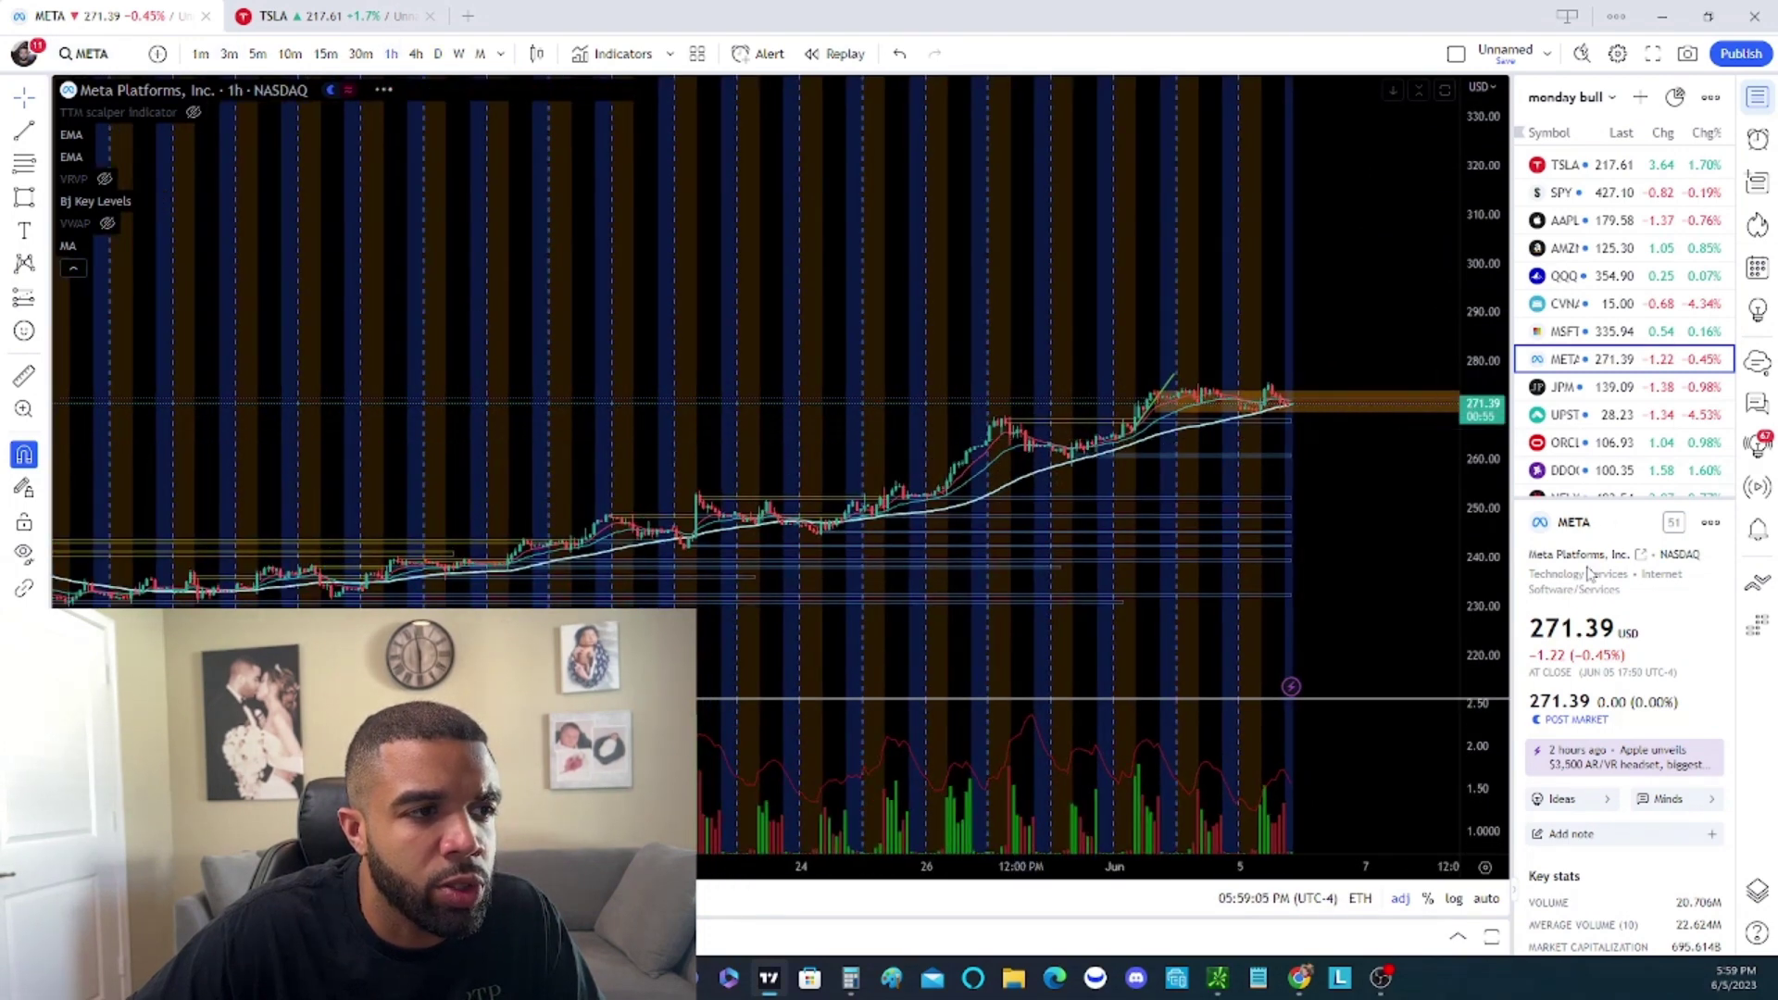
pyautogui.moveTo(1478, 371); pyautogui.dragTo(1473, 231)
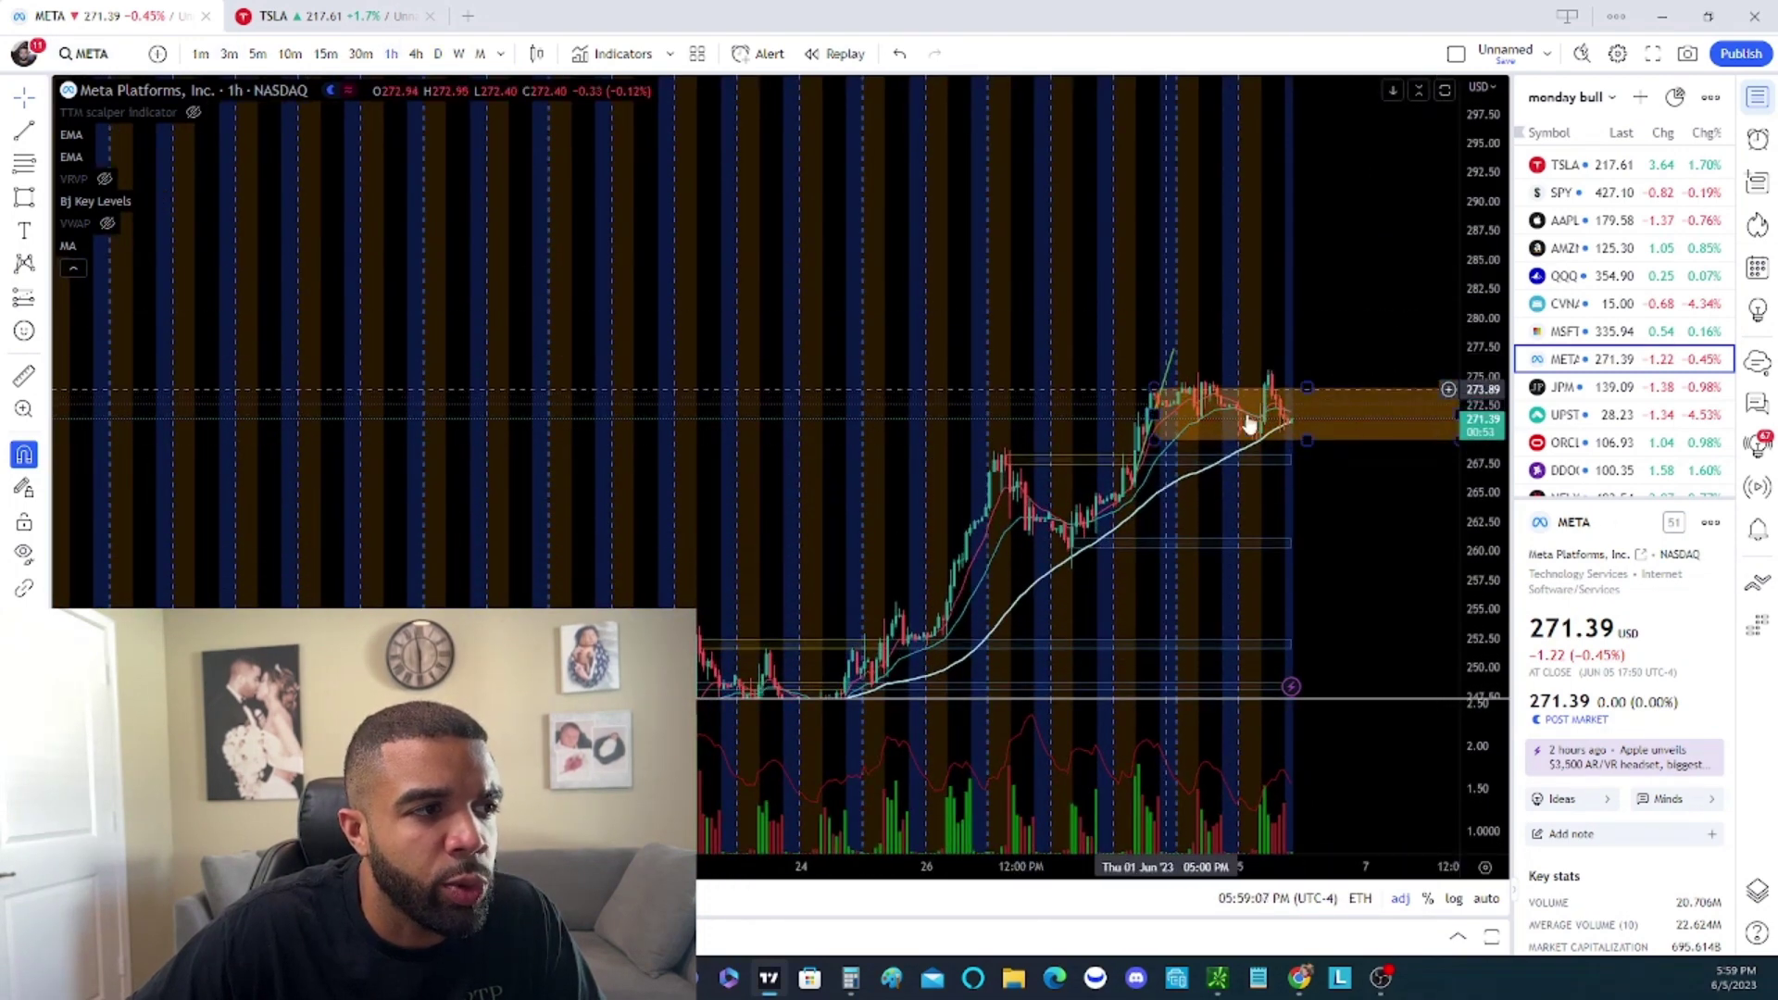
# Raise the lower edge of META's orange consolidation rectangle to about 271 on the 1-hour chart
pyautogui.scroll(3, 1232, 424)
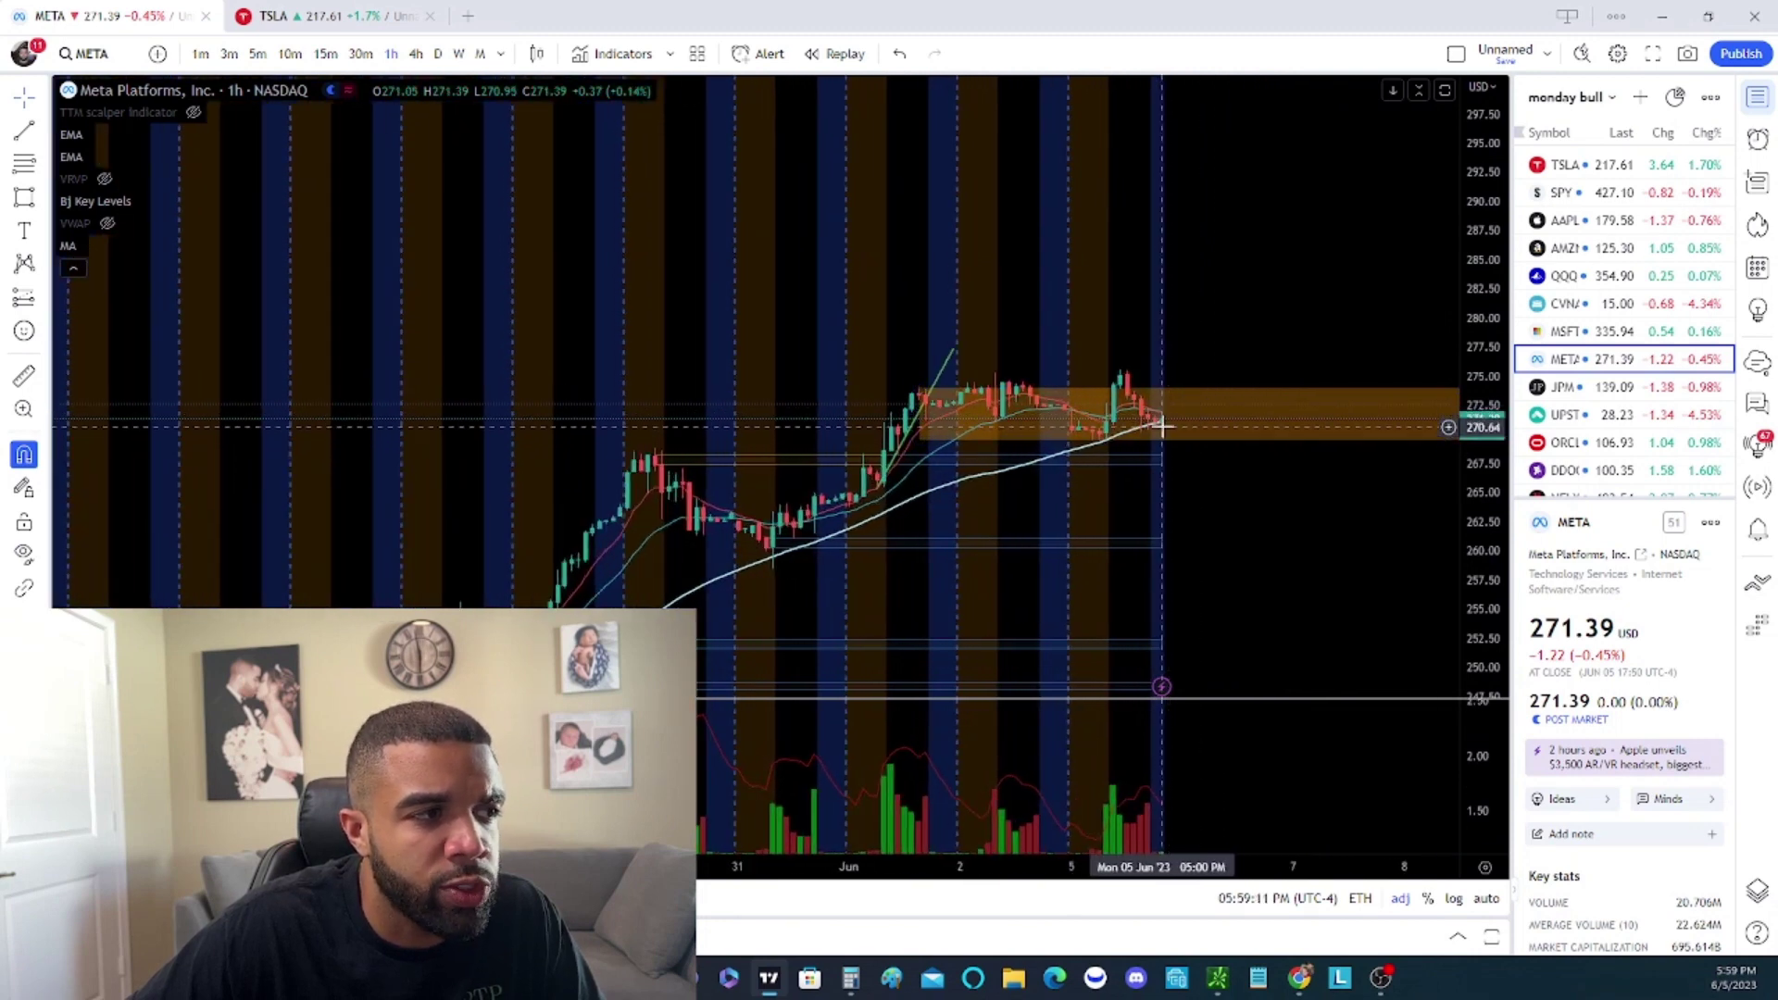
pyautogui.moveTo(1191, 437); pyautogui.dragTo(1182, 422)
pyautogui.click(1183, 454)
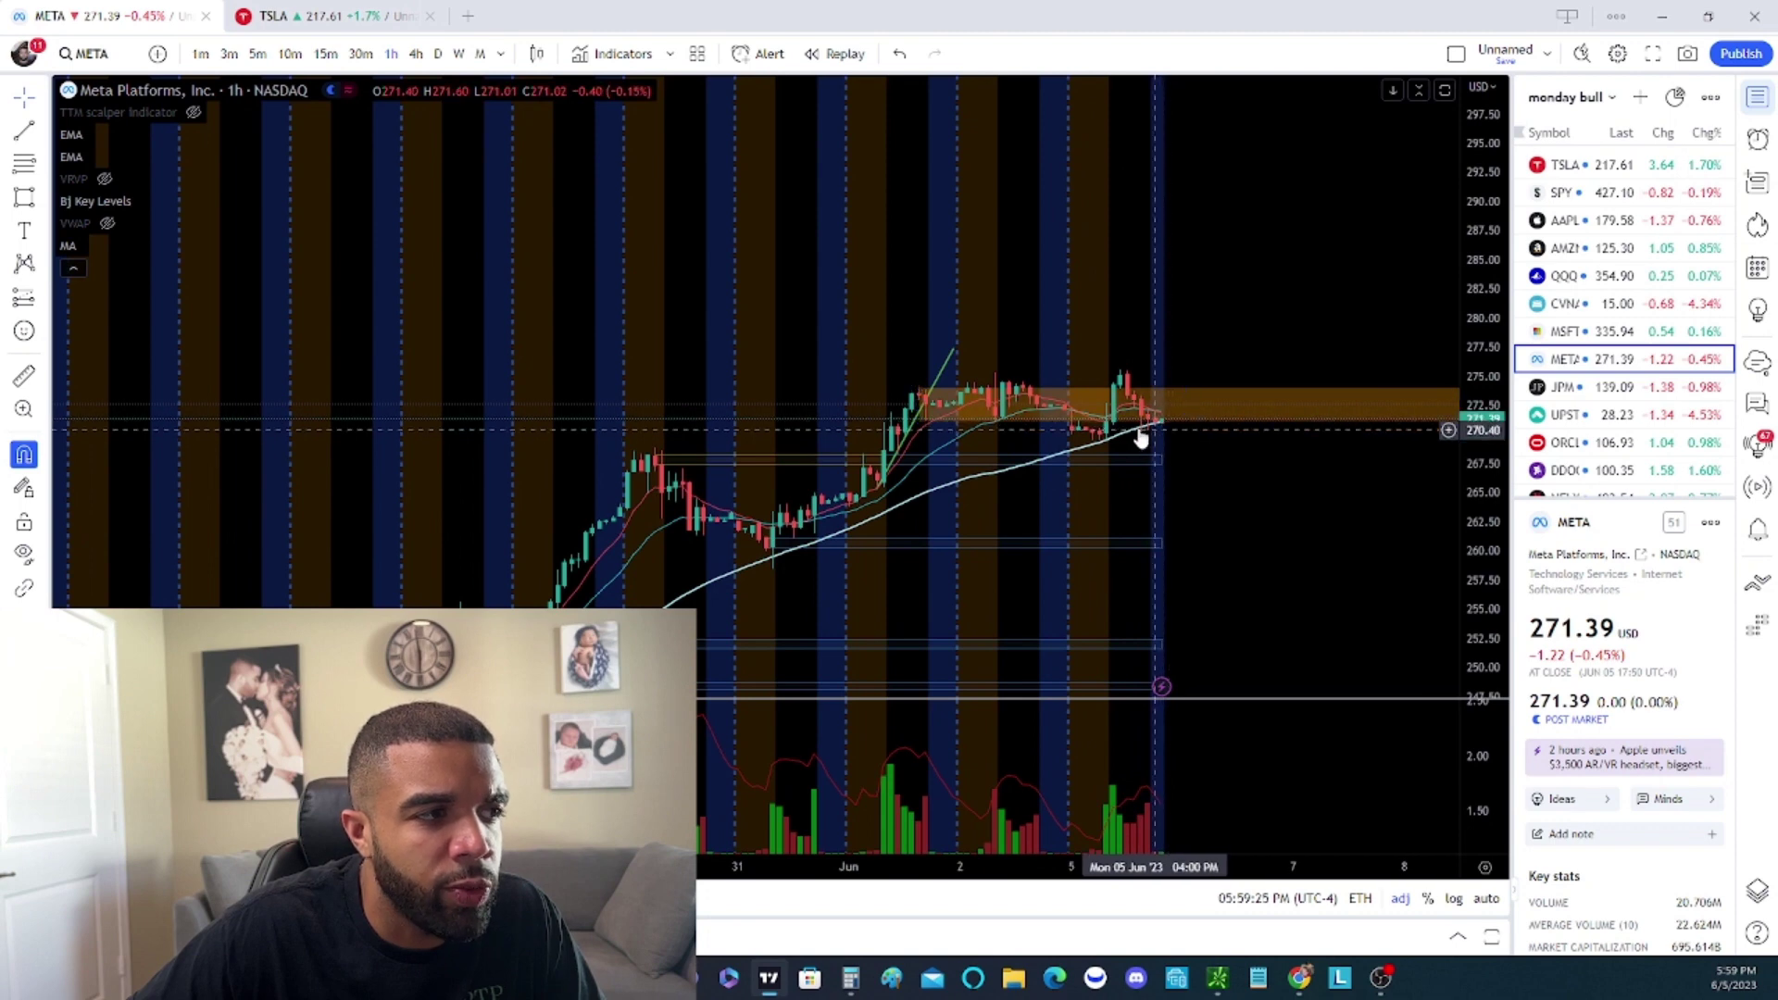
pyautogui.scroll(-1, 1126, 429)
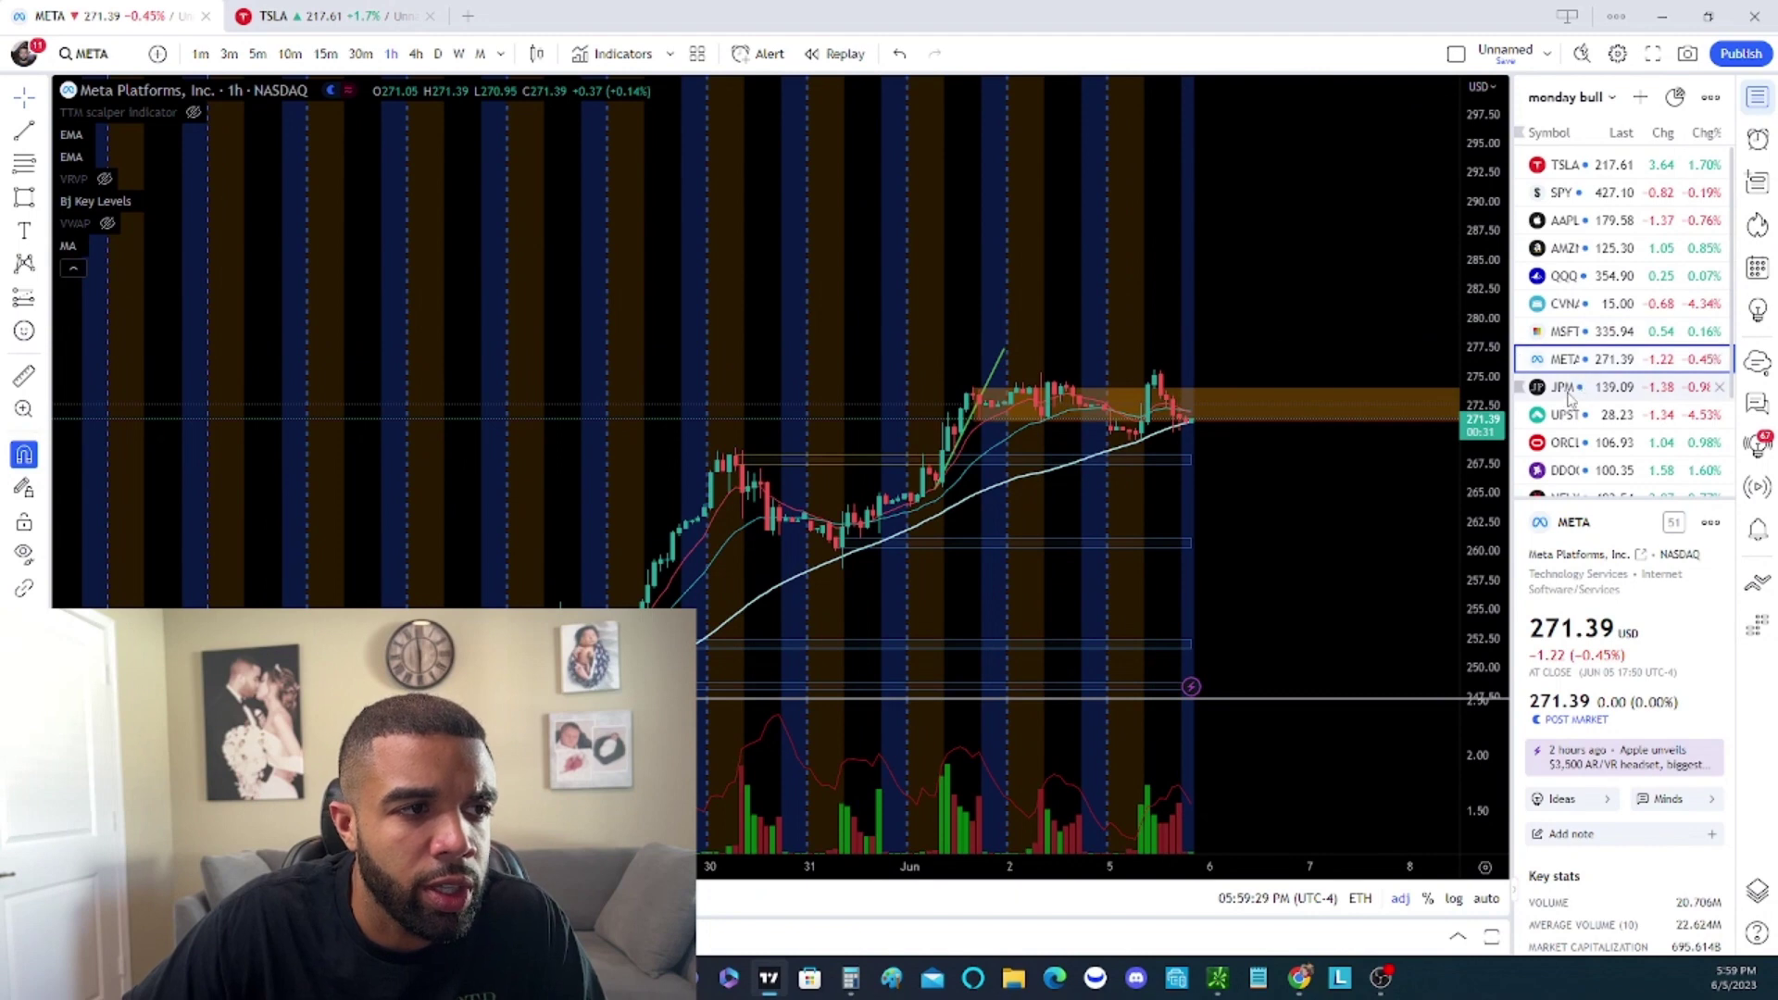
pyautogui.scroll(-2, 1255, 387)
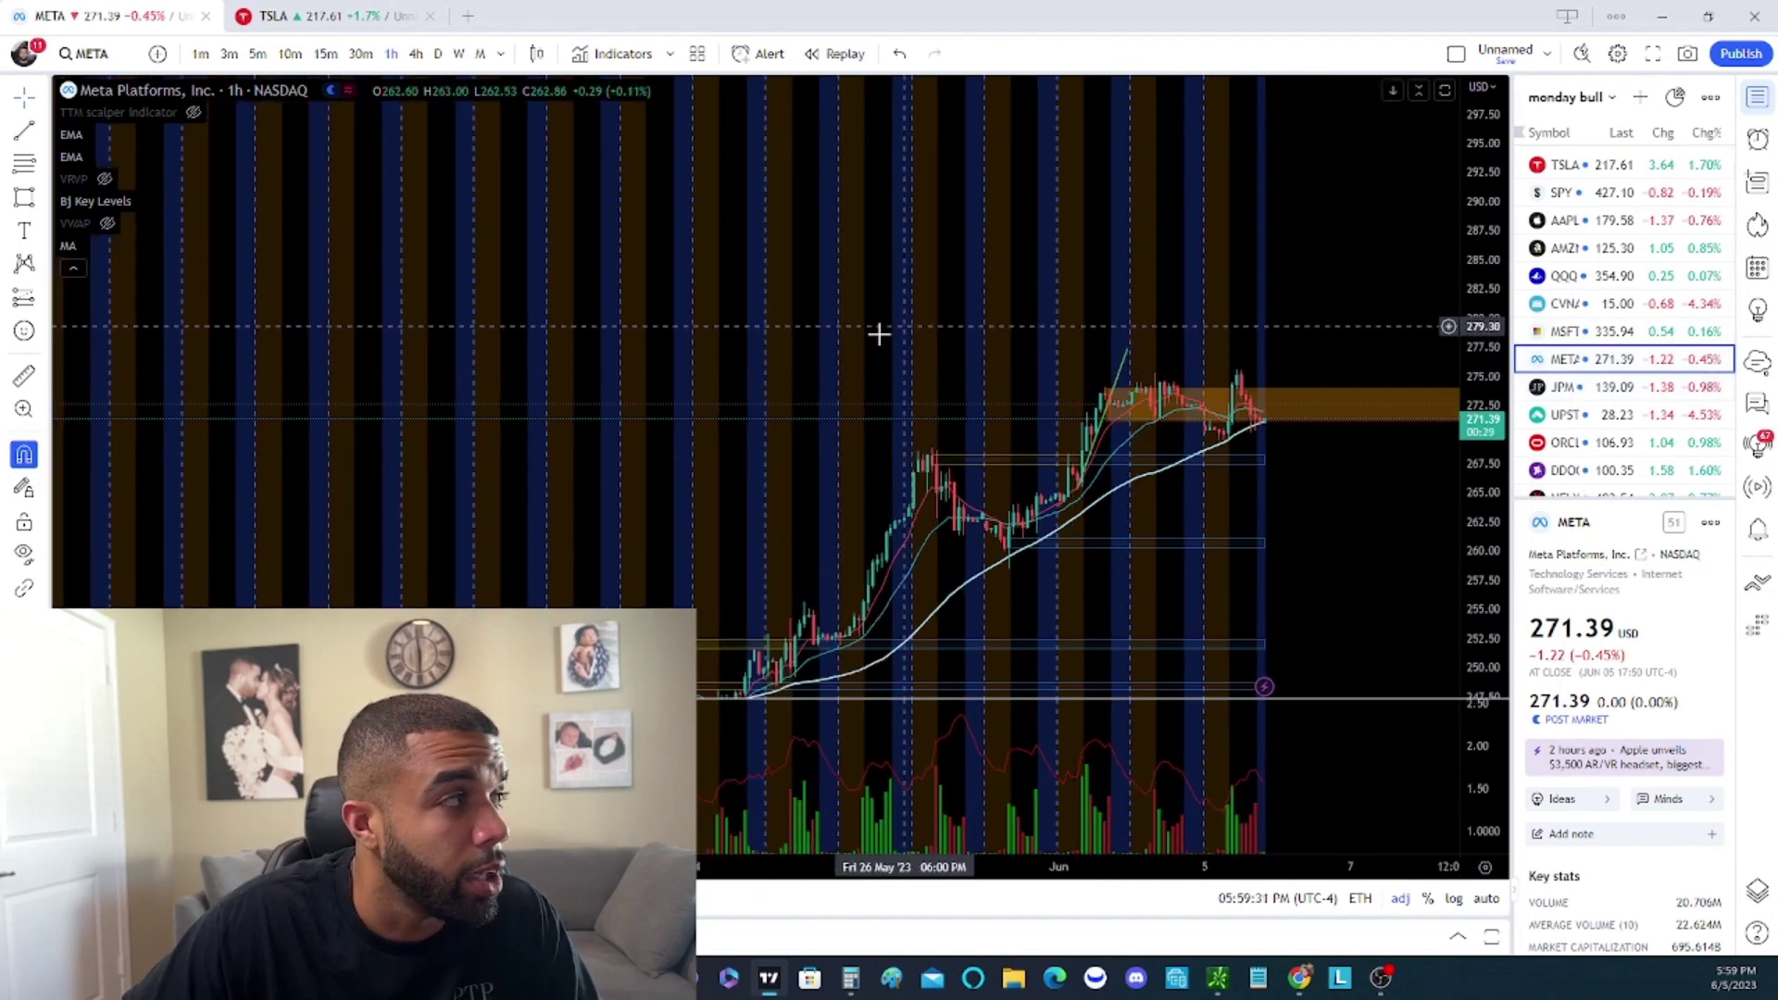
# Open JPM from the watchlist and examine its 1-hour pullback against the descending green trendline and moving averages
pyautogui.click(1561, 388)
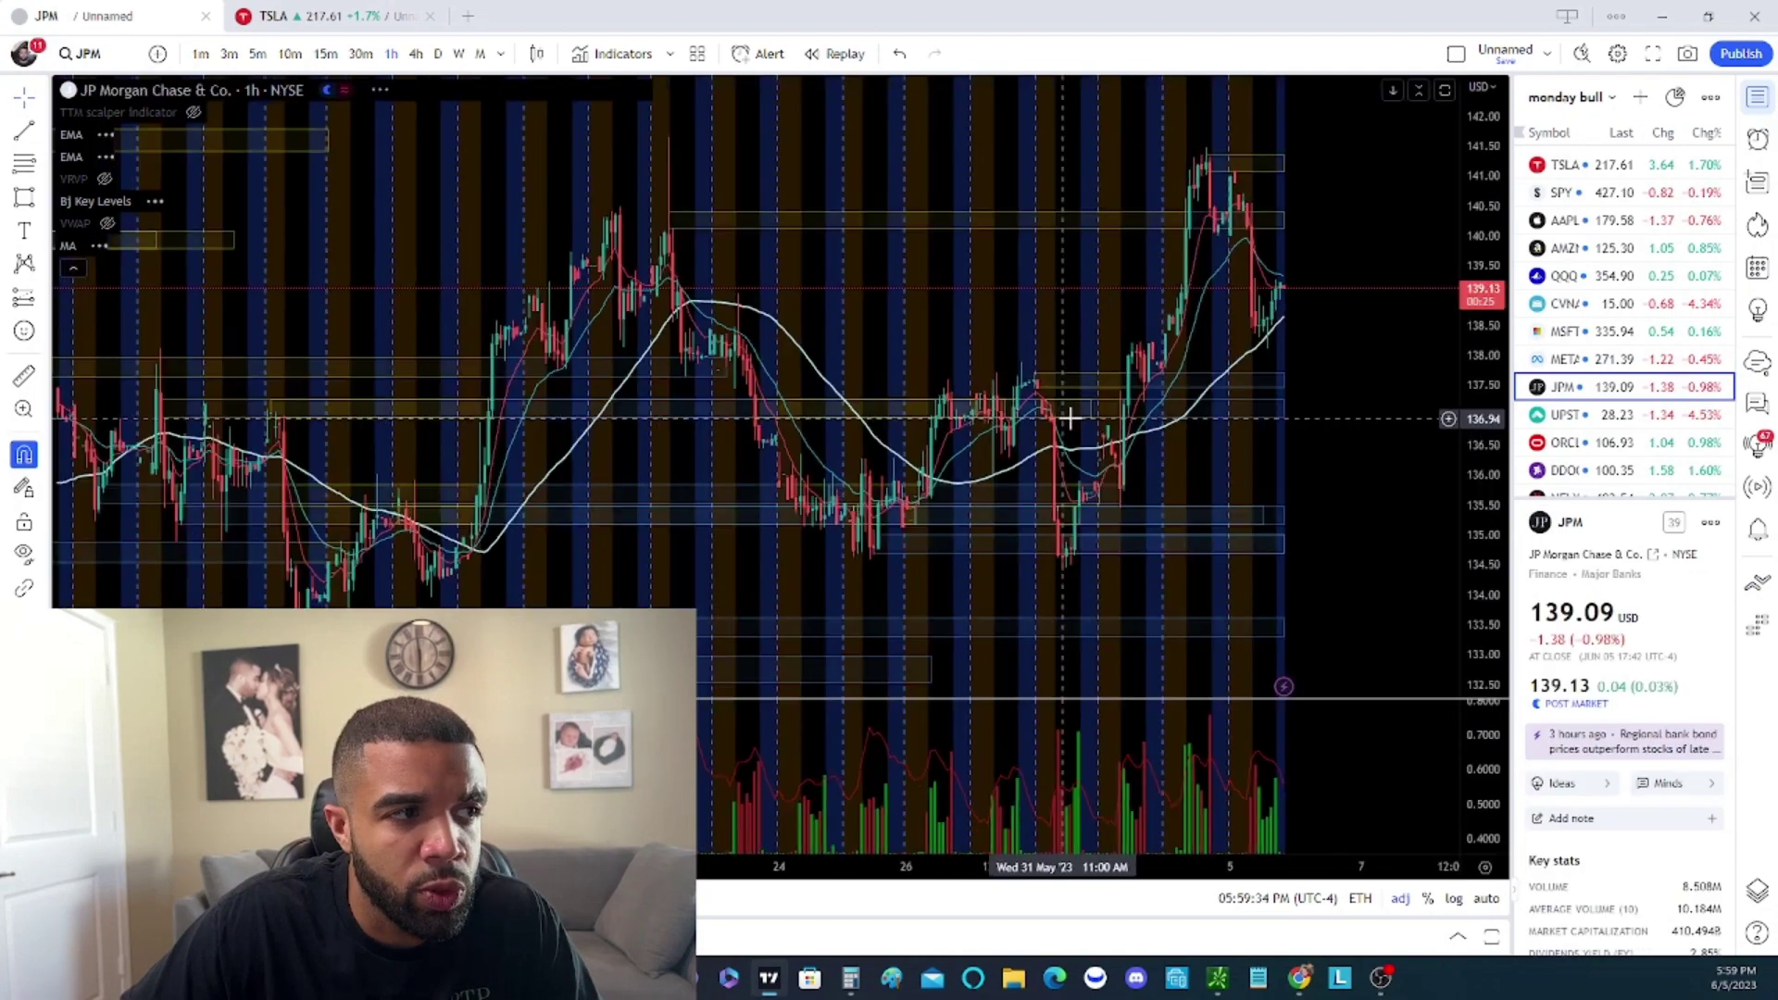
pyautogui.scroll(3, 1202, 409)
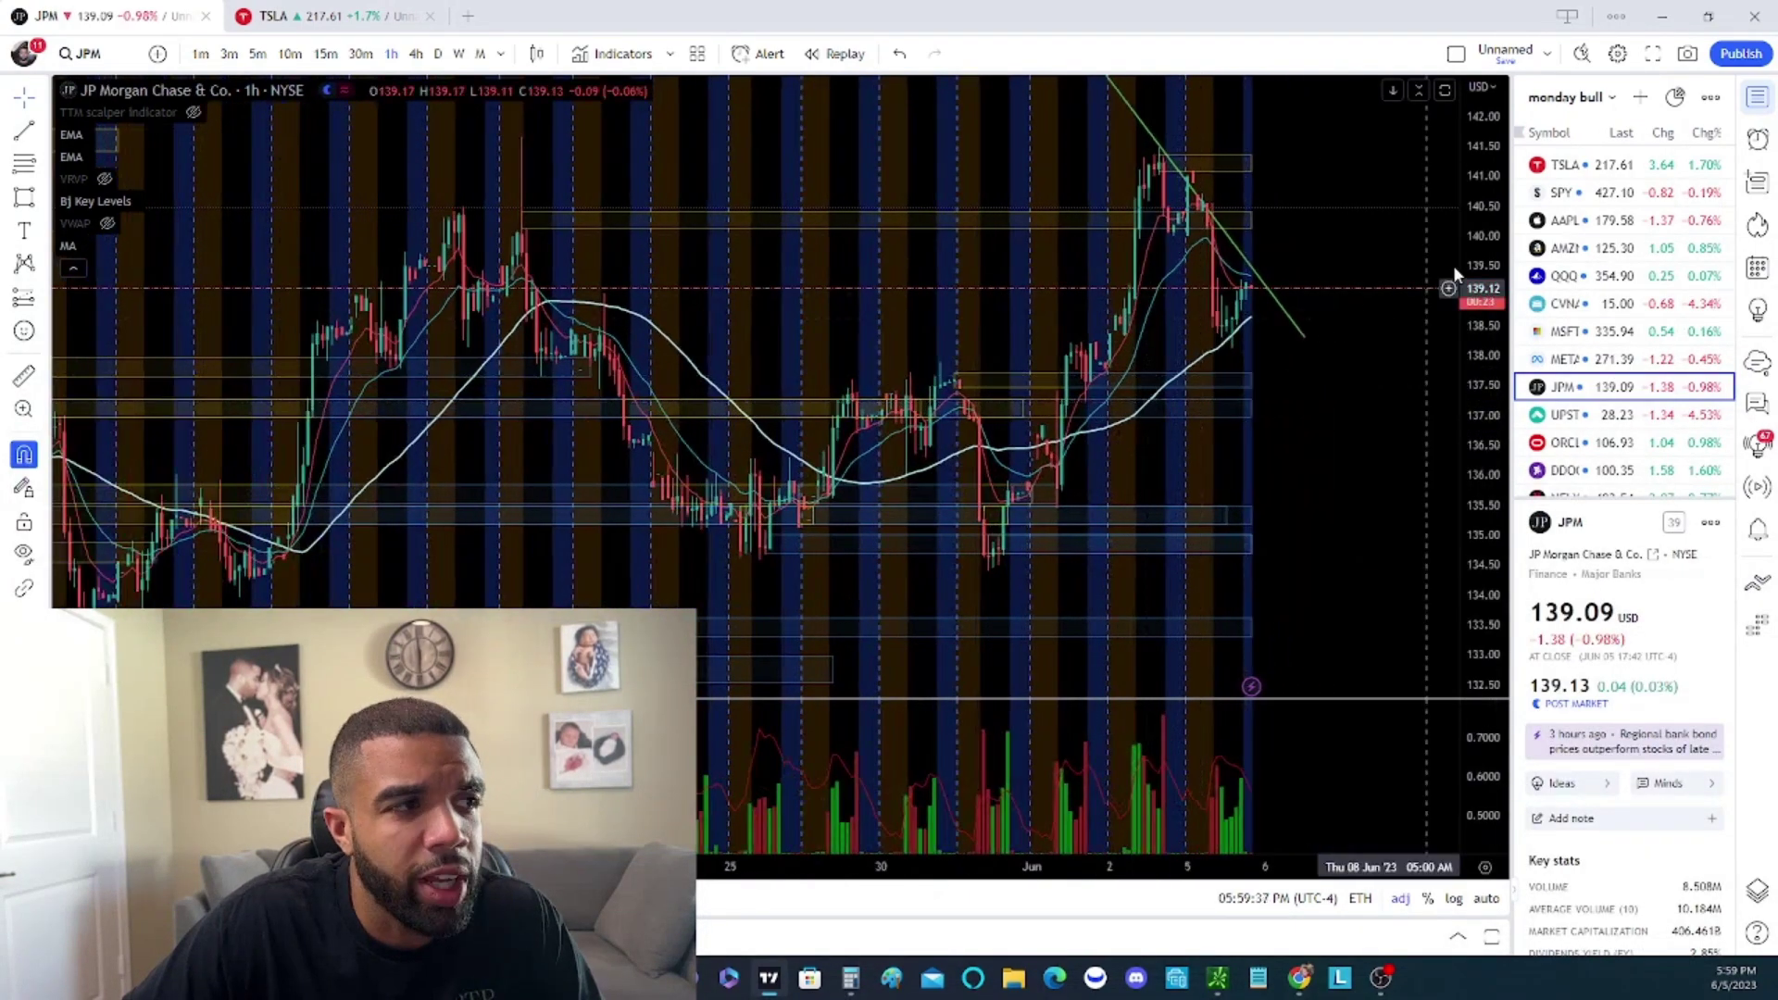
pyautogui.moveTo(1492, 235); pyautogui.dragTo(1473, 512)
pyautogui.moveTo(1325, 500); pyautogui.dragTo(1254, 528)
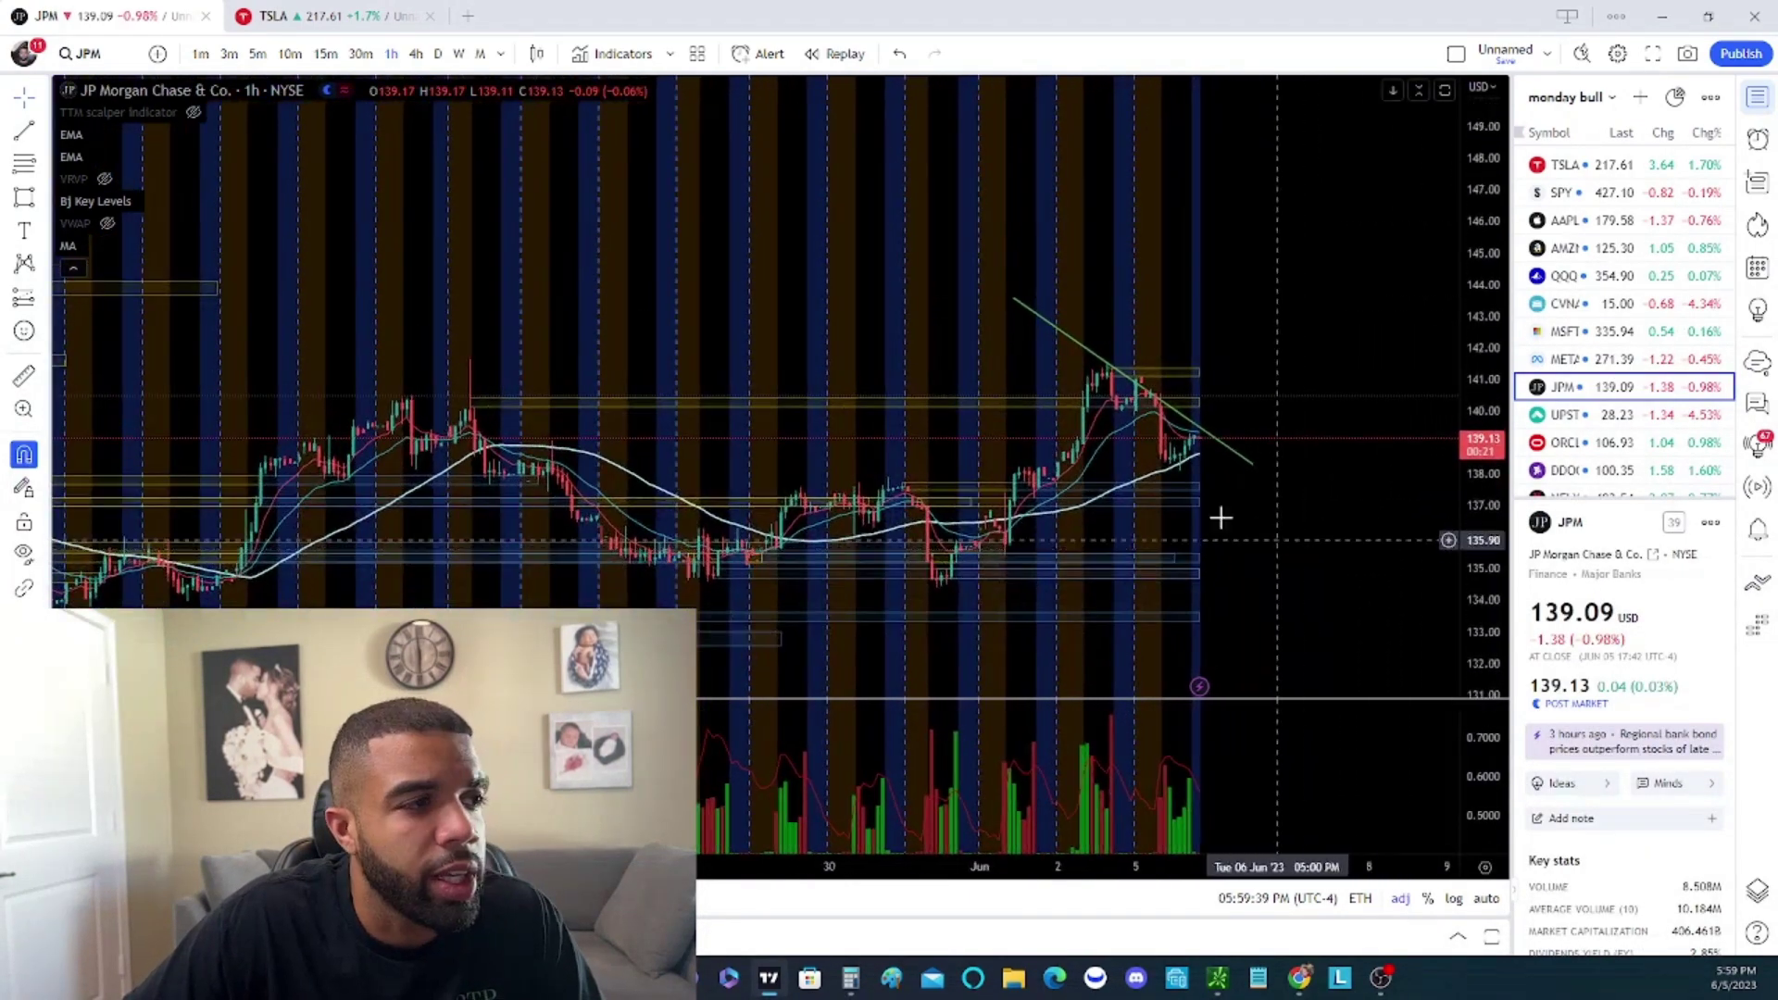
pyautogui.scroll(1, 1143, 465)
pyautogui.scroll(-1, 941, 414)
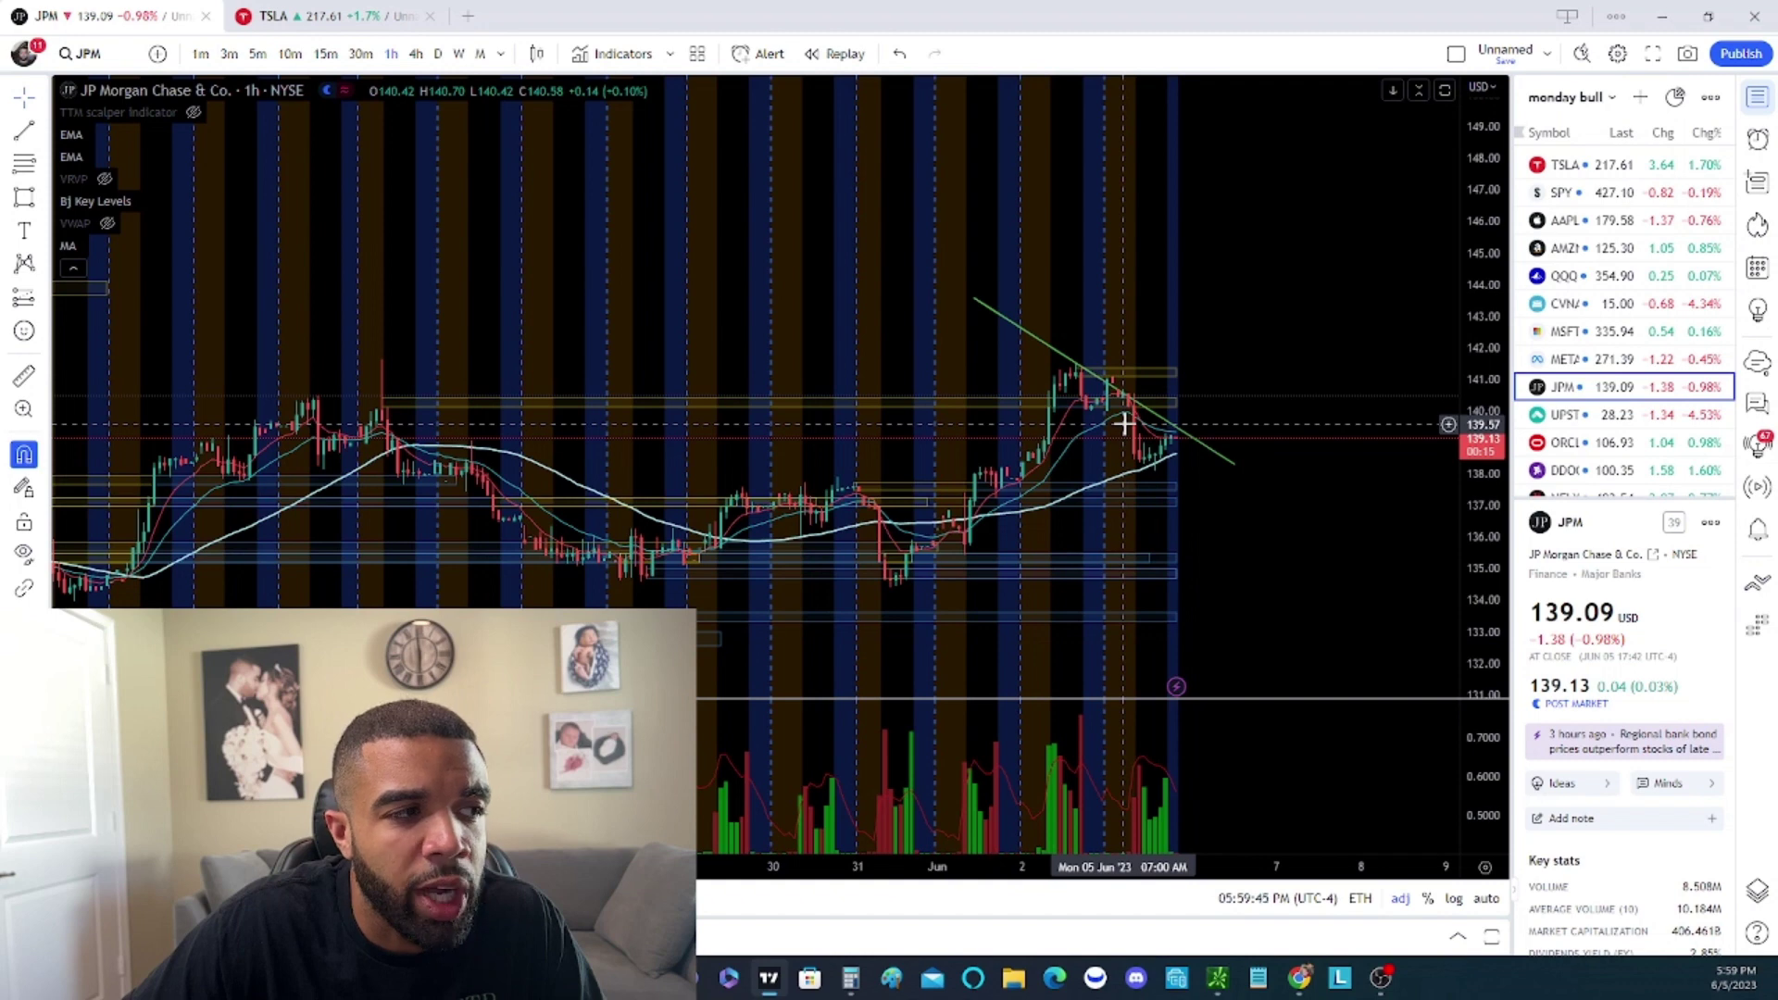
pyautogui.scroll(-1, 1125, 423)
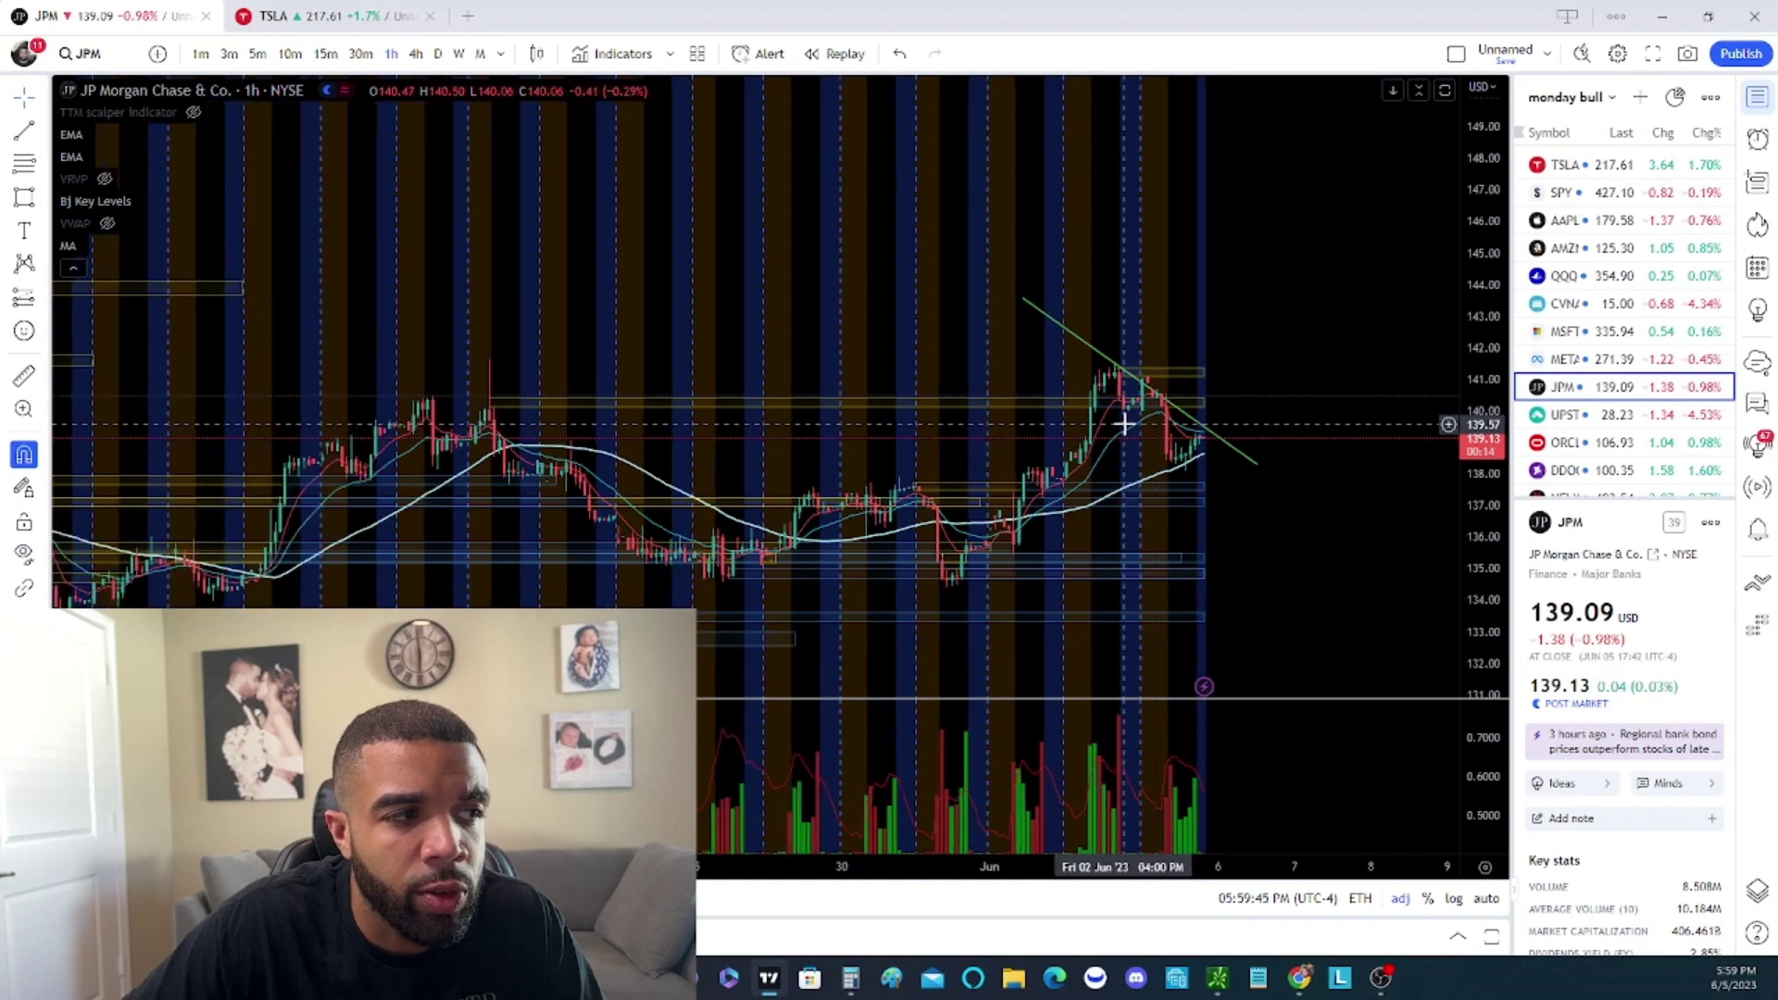
# Switch JPM to the monthly timeframe, reset the chart view and compare the recent candles with the EMAs and moving average
pyautogui.click(481, 55)
pyautogui.rightClick(1330, 311)
pyautogui.click(1385, 331)
pyautogui.scroll(2, 1306, 366)
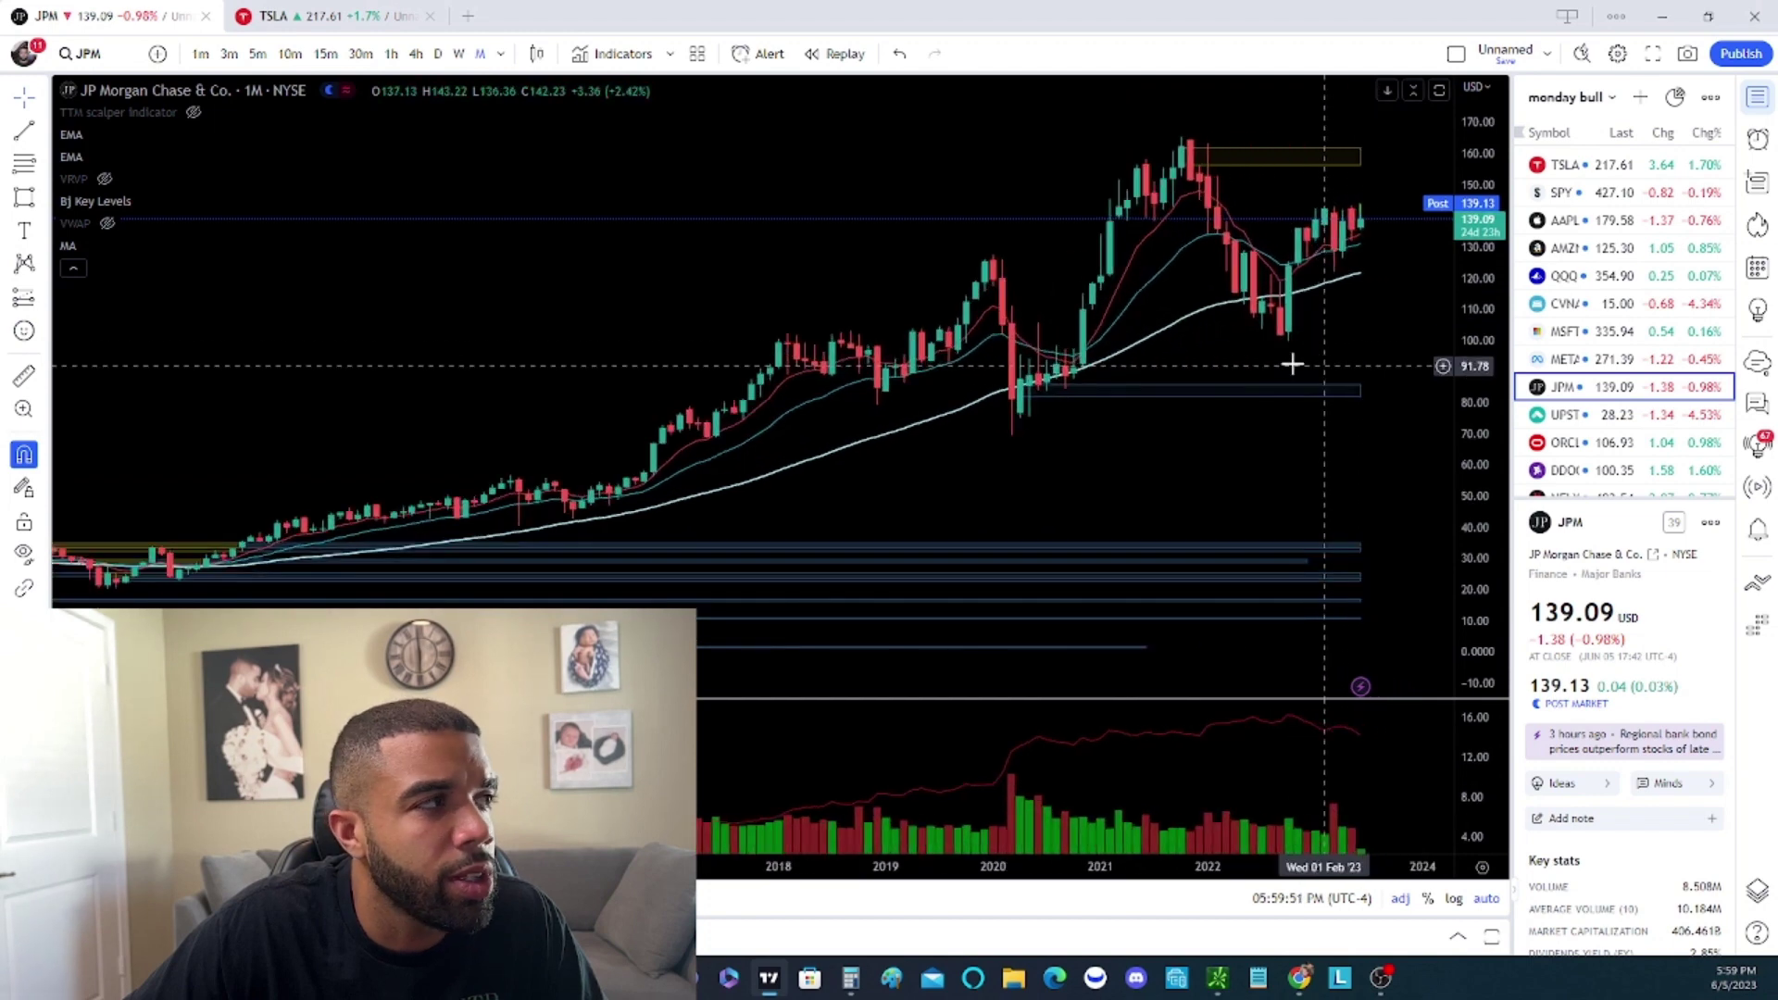
pyautogui.scroll(3, 1306, 366)
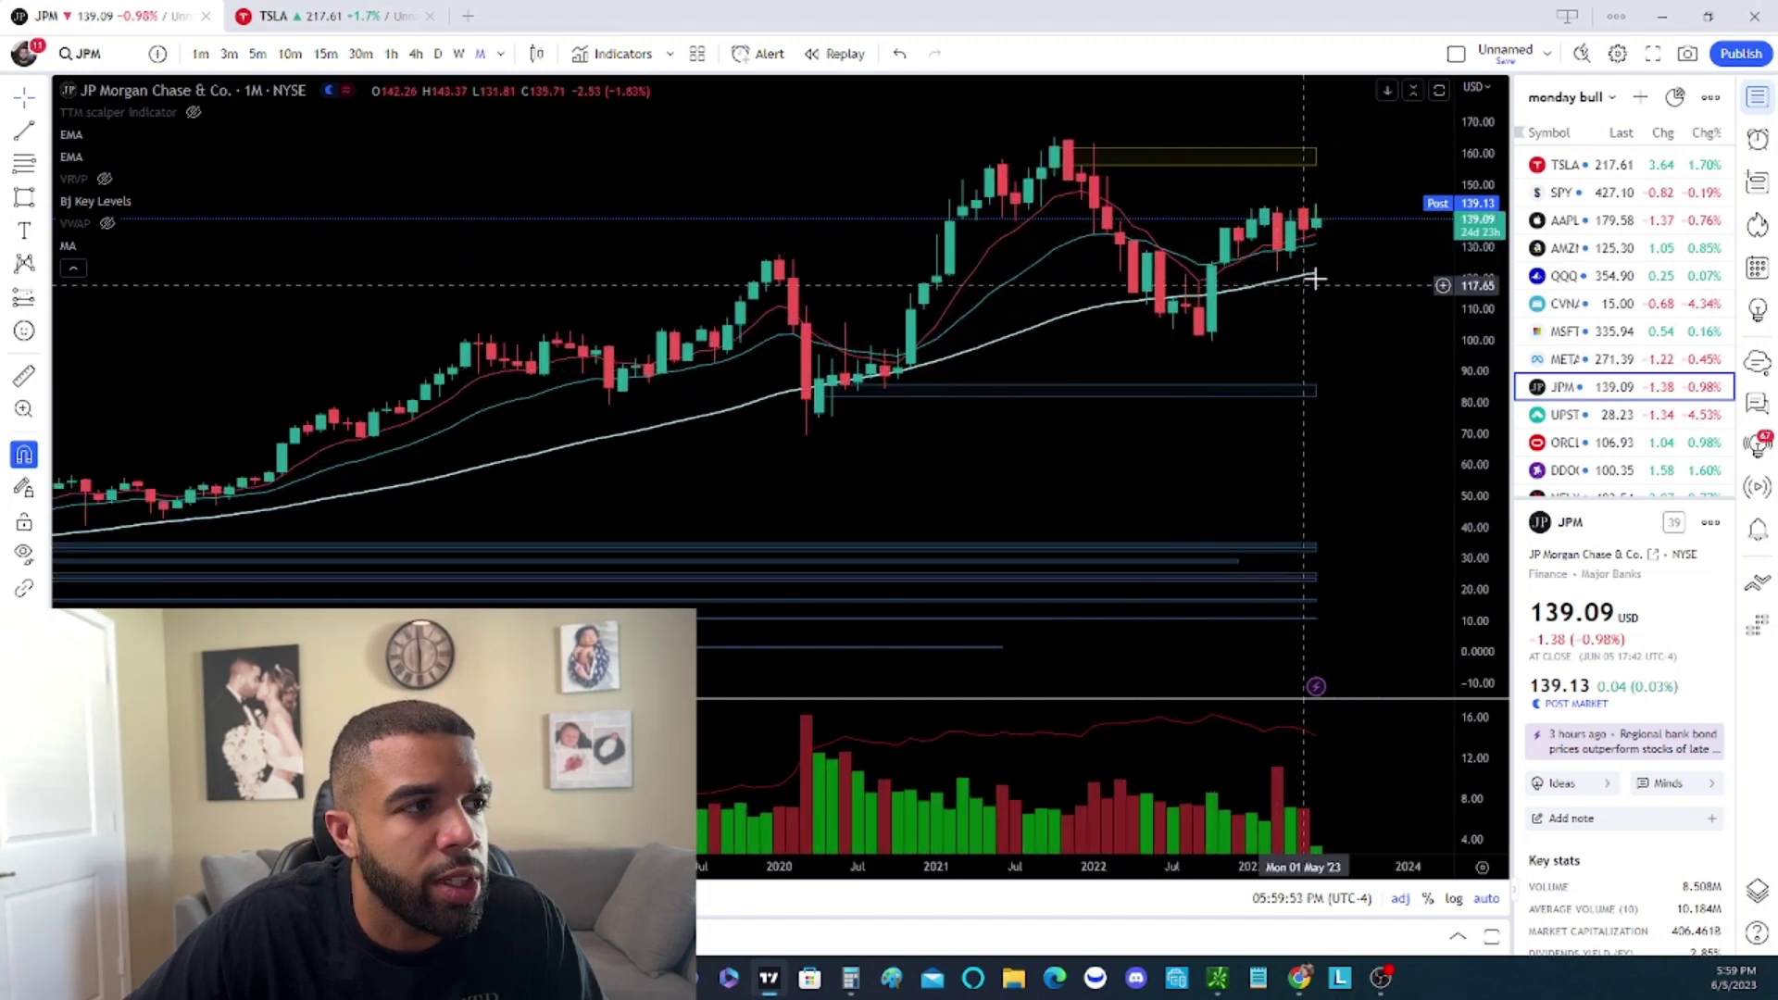
# Switch JPM to the weekly timeframe and examine the recent price range against the EMAs and the yellow zones above
pyautogui.click(457, 54)
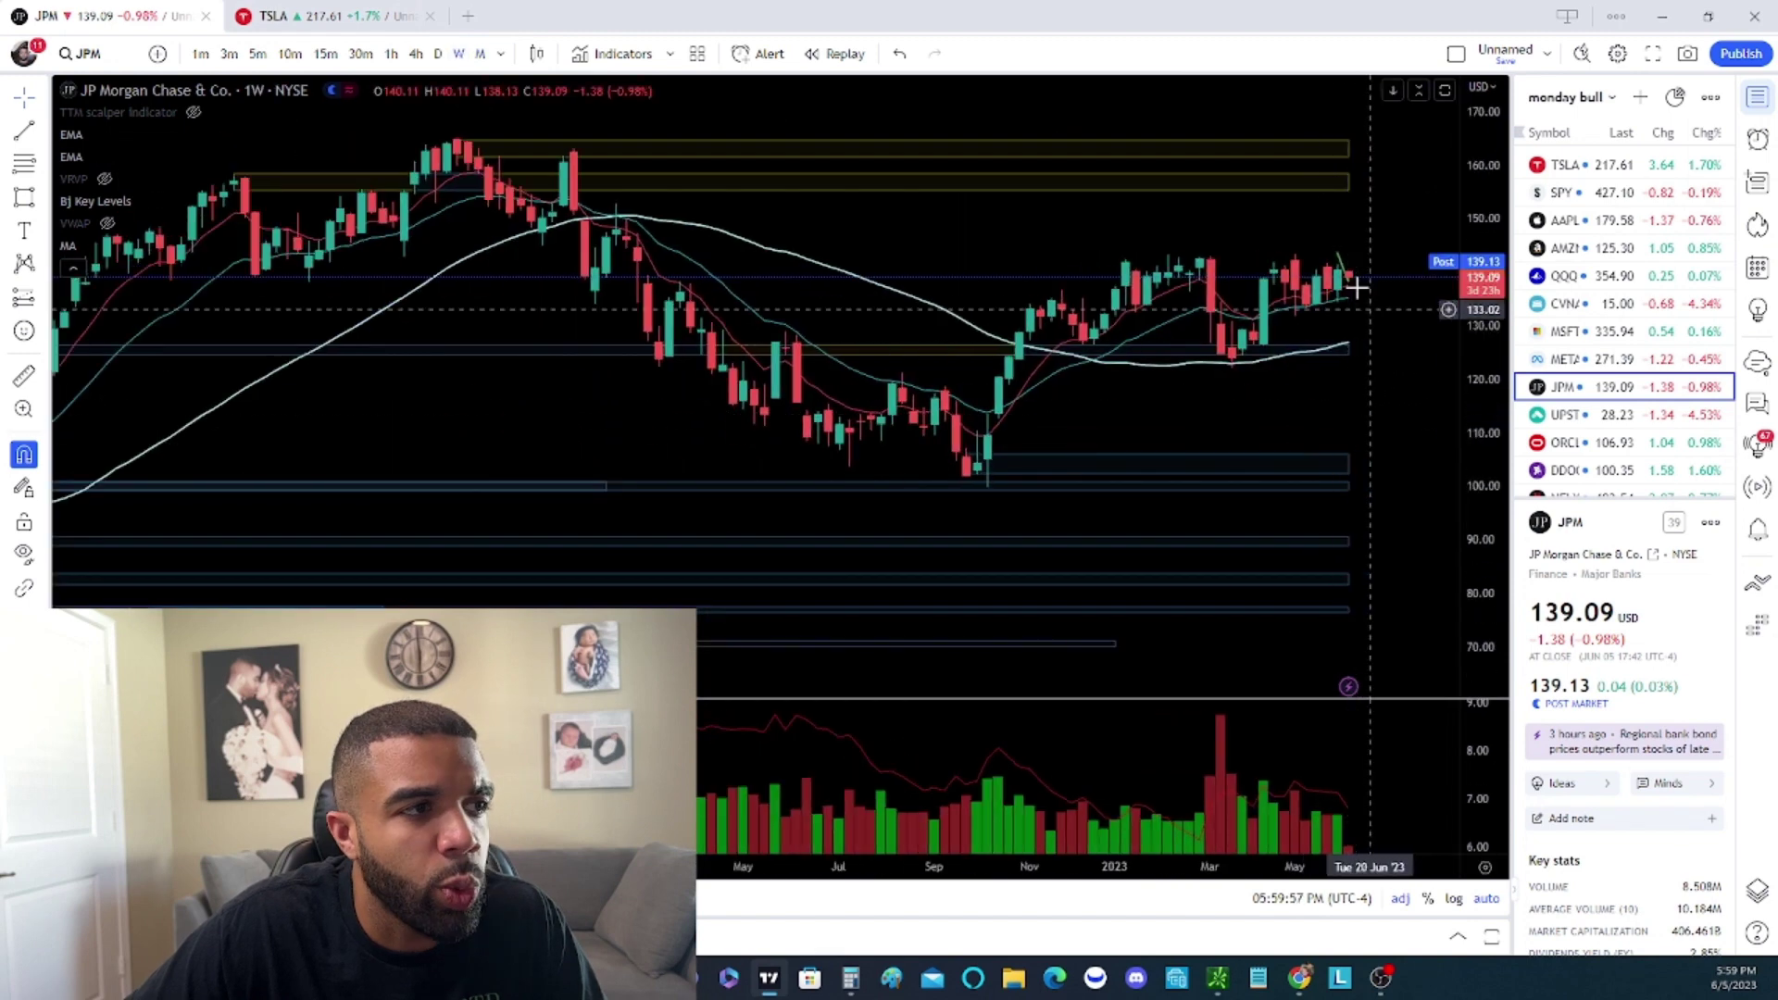
pyautogui.moveTo(1495, 433); pyautogui.dragTo(1493, 389)
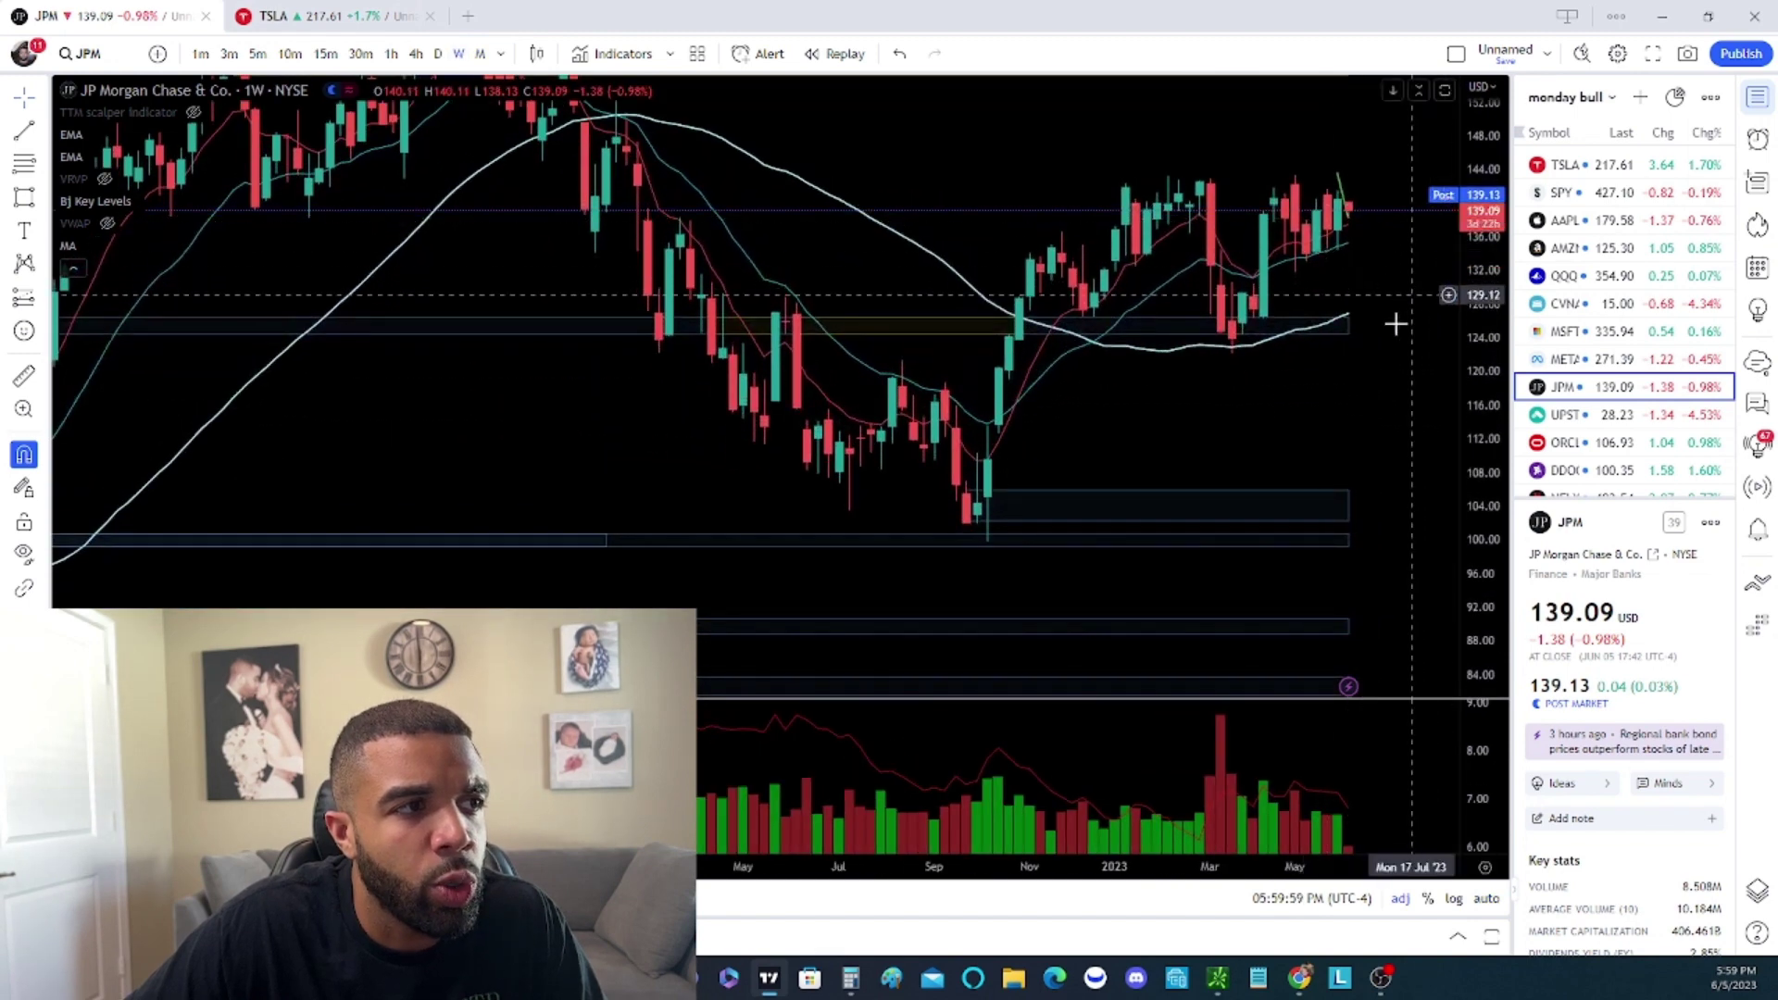
pyautogui.moveTo(1408, 297); pyautogui.dragTo(1376, 507)
pyautogui.scroll(2, 1340, 474)
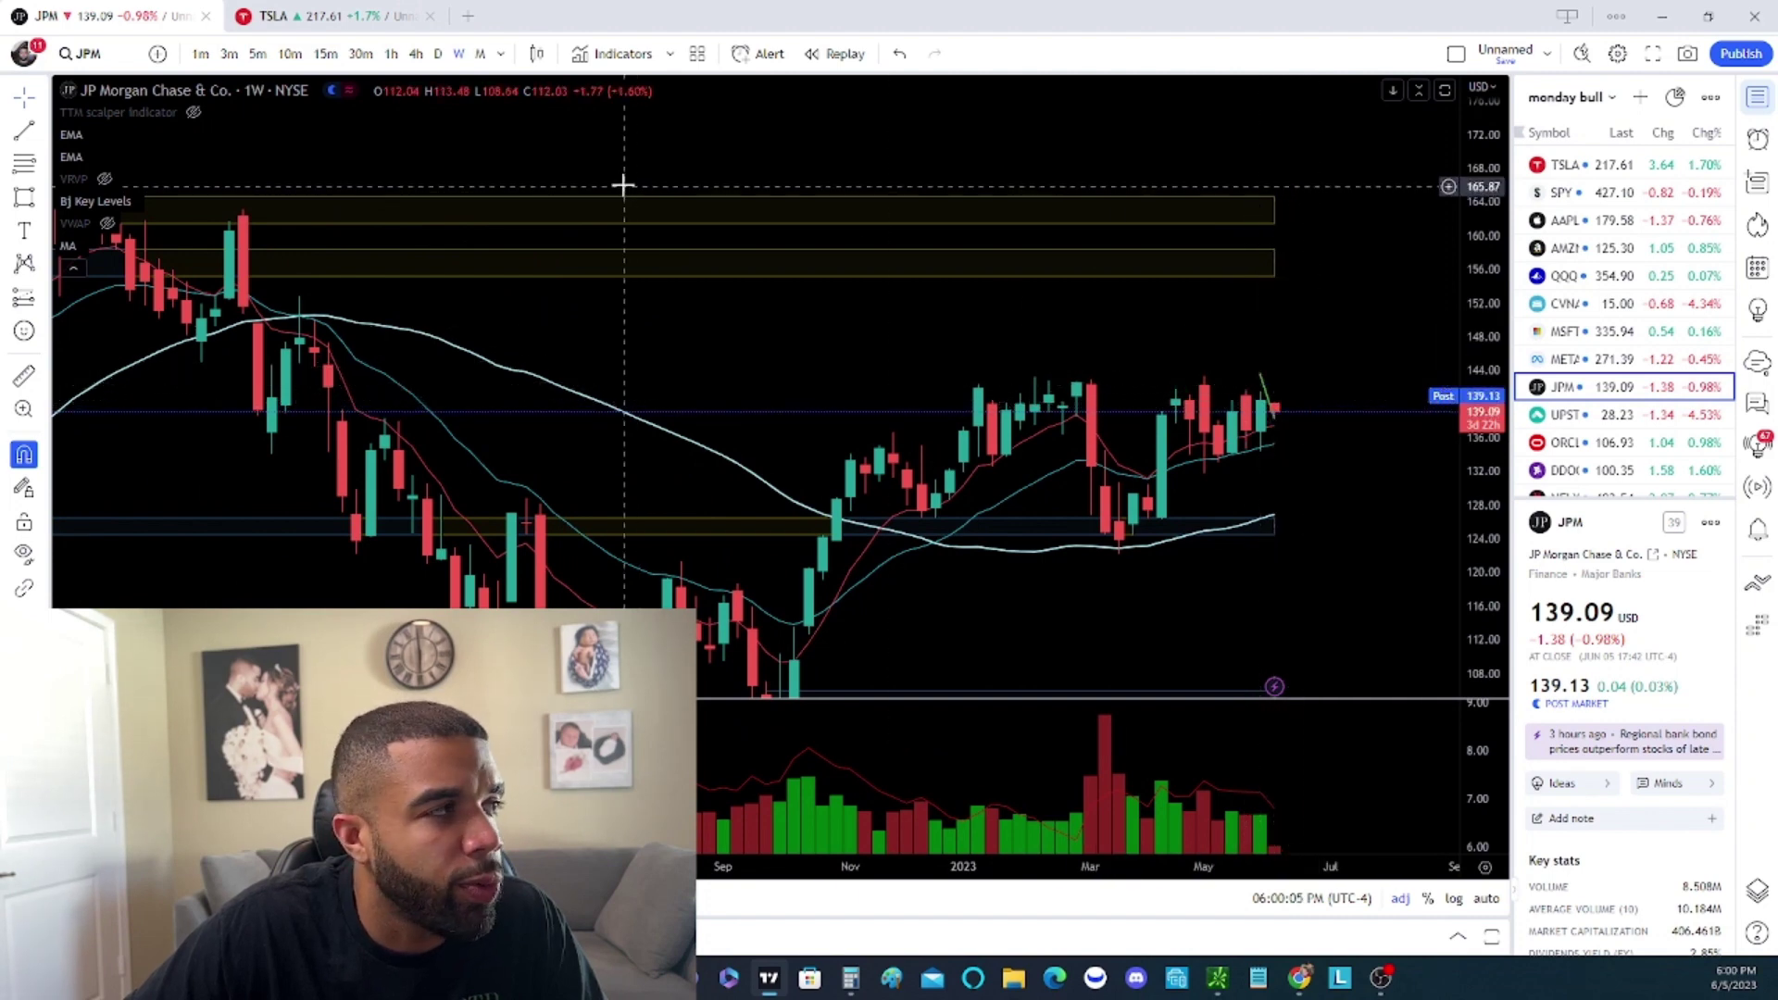
pyautogui.scroll(-2, 623, 183)
# Return JPM to the 1-hour timeframe and rescale the chart around the descending trendline and latest candles
pyautogui.click(392, 54)
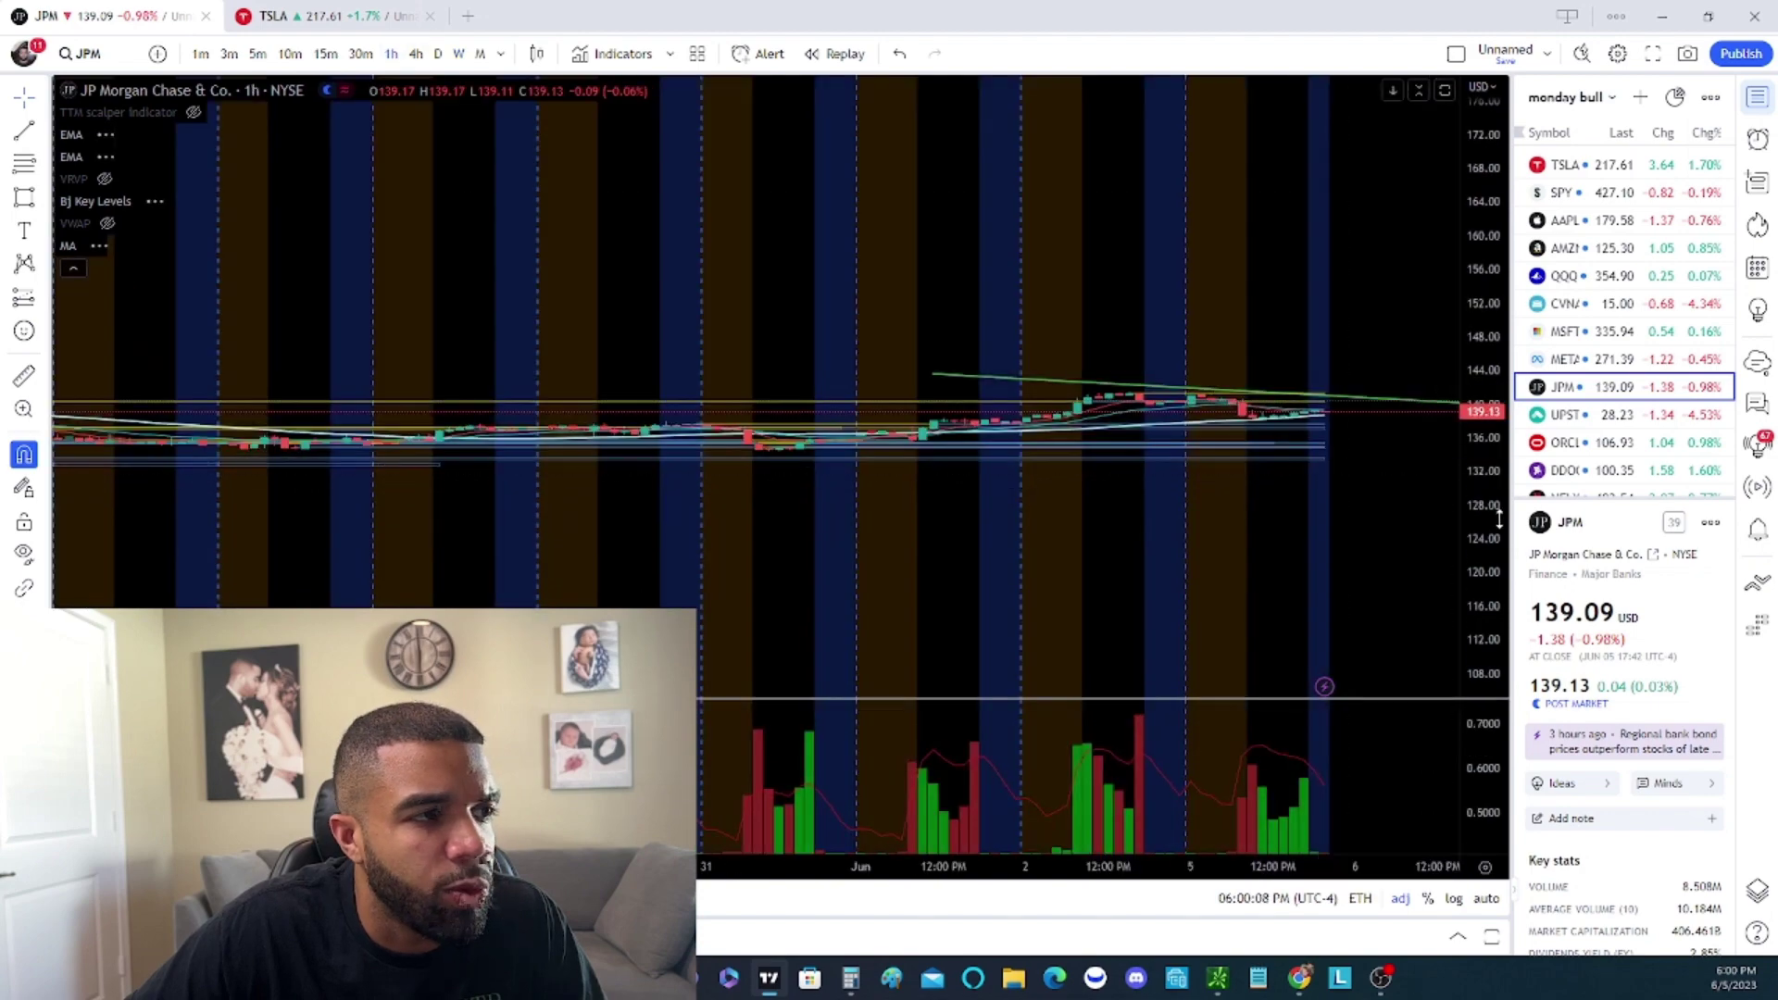
pyautogui.moveTo(1499, 520); pyautogui.dragTo(1417, 278)
pyautogui.moveTo(1398, 492); pyautogui.dragTo(1360, 366)
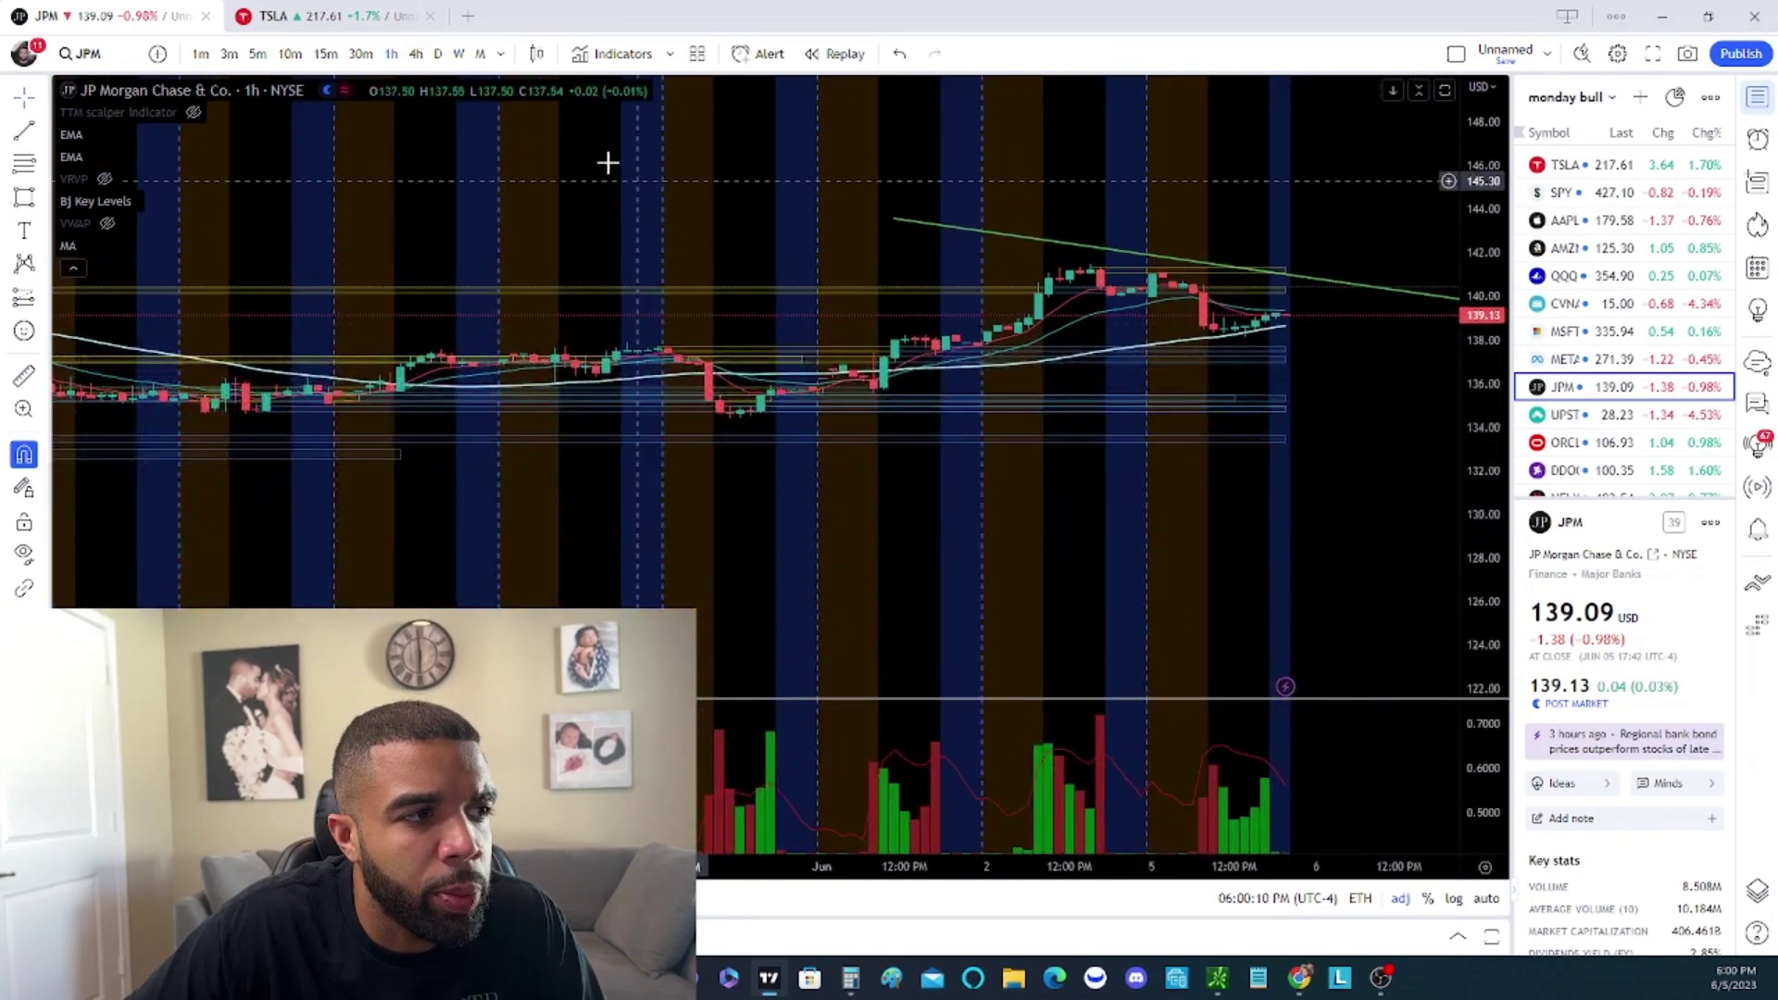
# Switch JPM to the 30-minute timeframe and compare the latest candles with the descending trendline and earlier key-level zones
pyautogui.click(360, 54)
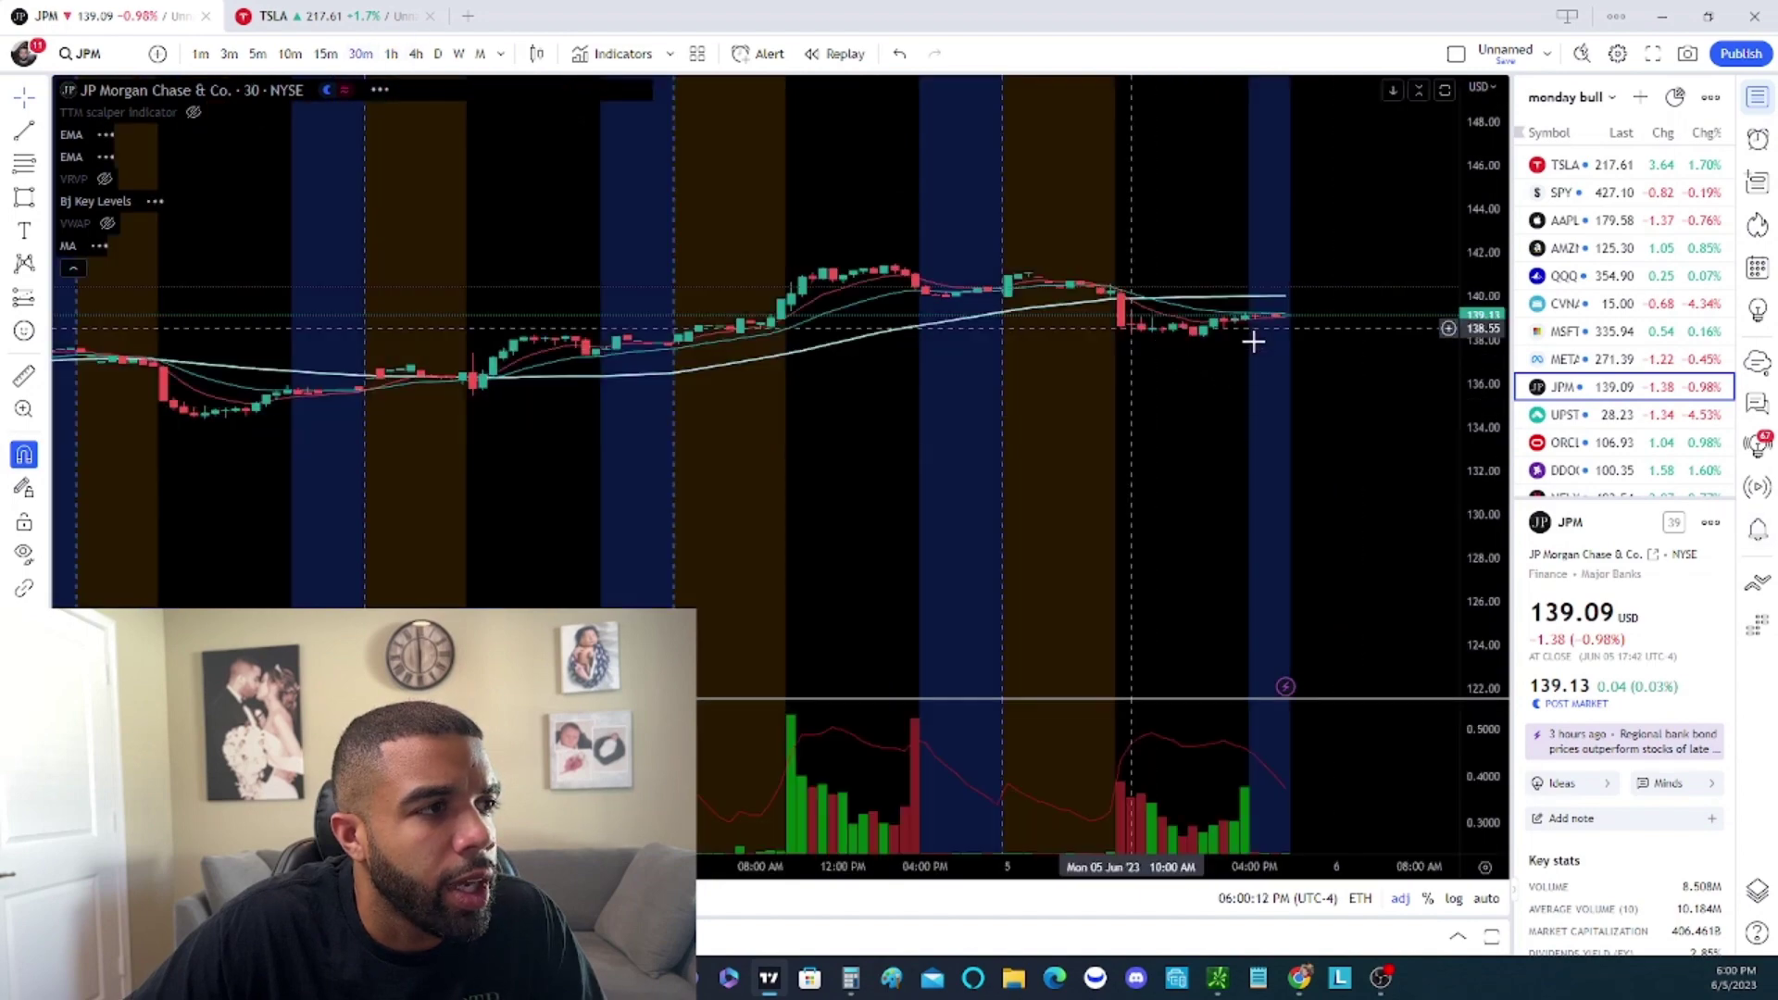
pyautogui.moveTo(1358, 516); pyautogui.dragTo(1278, 608)
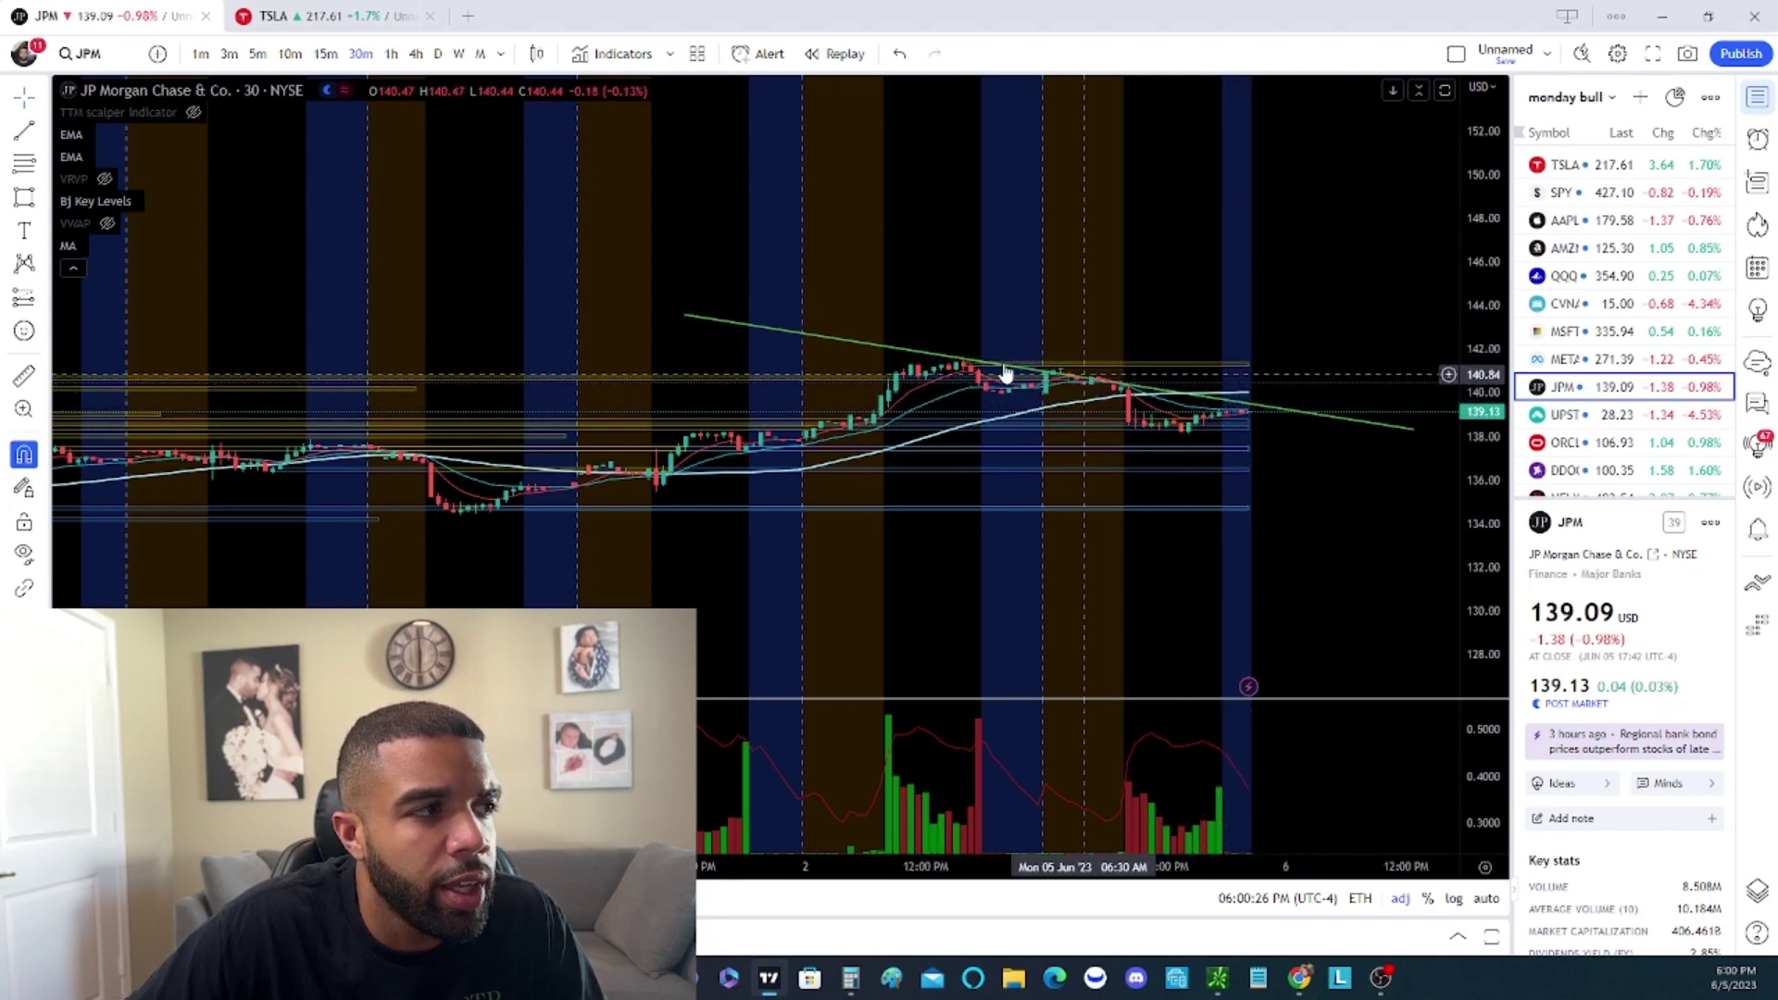
pyautogui.scroll(-5, 1186, 352)
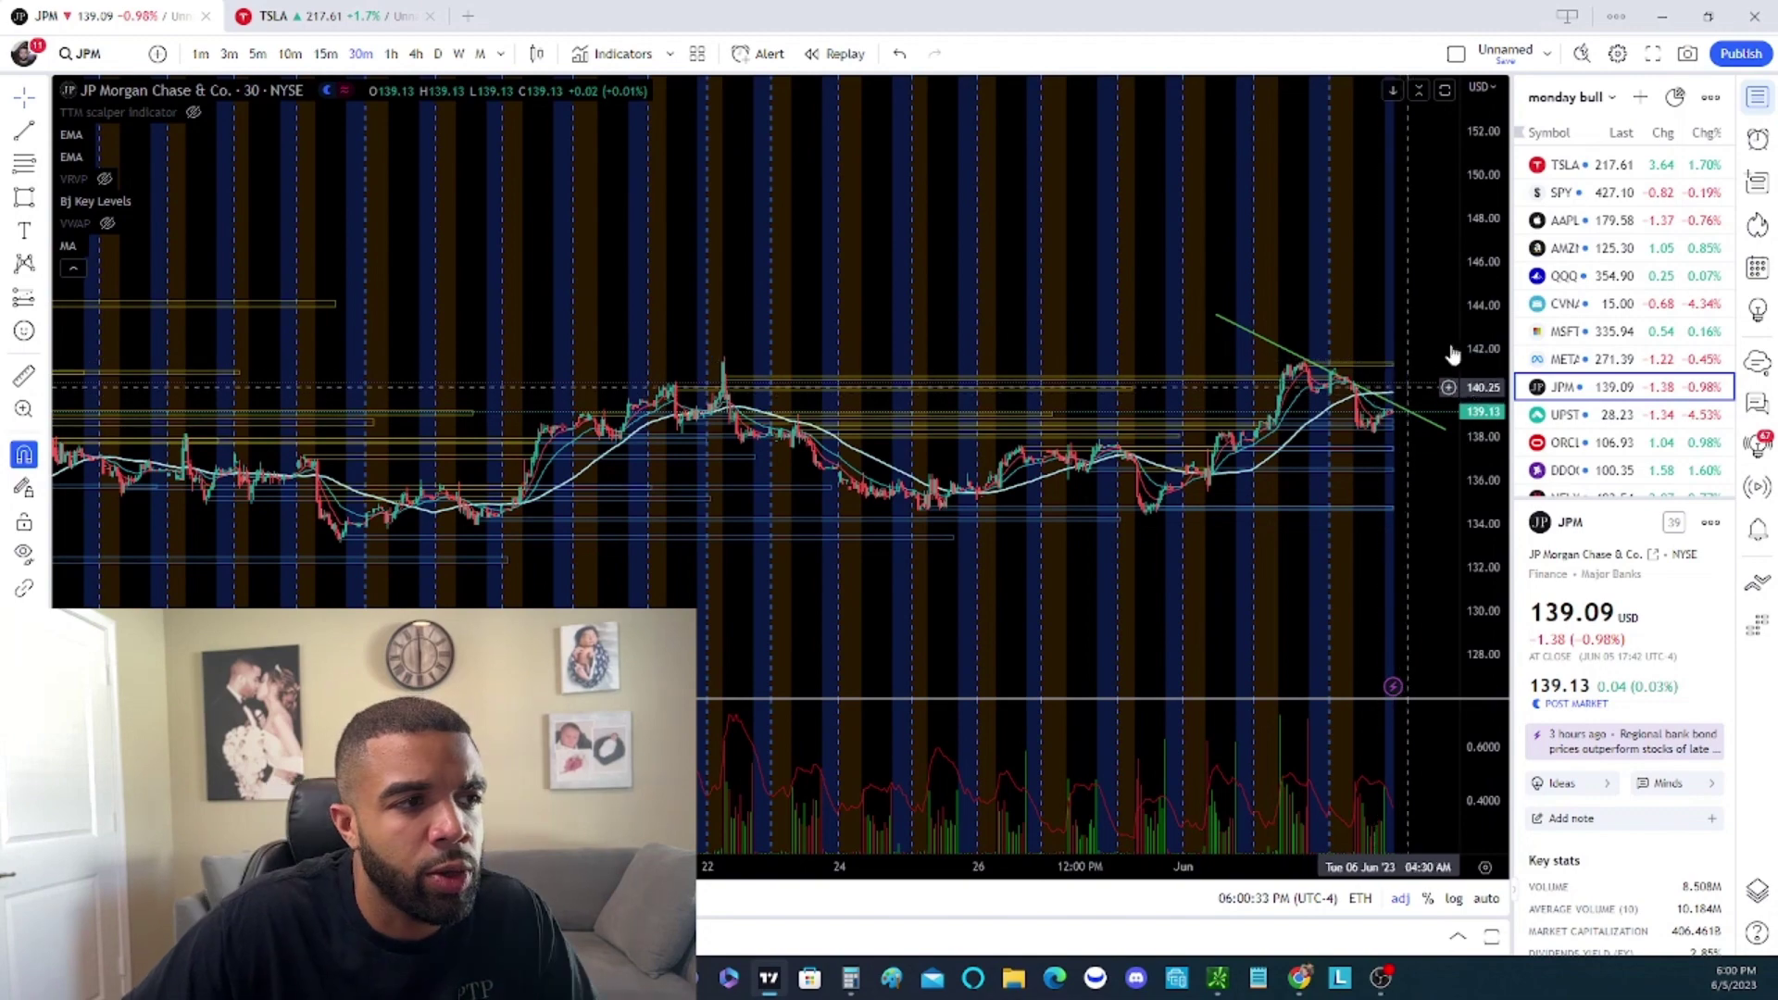
pyautogui.scroll(-3, 1426, 310)
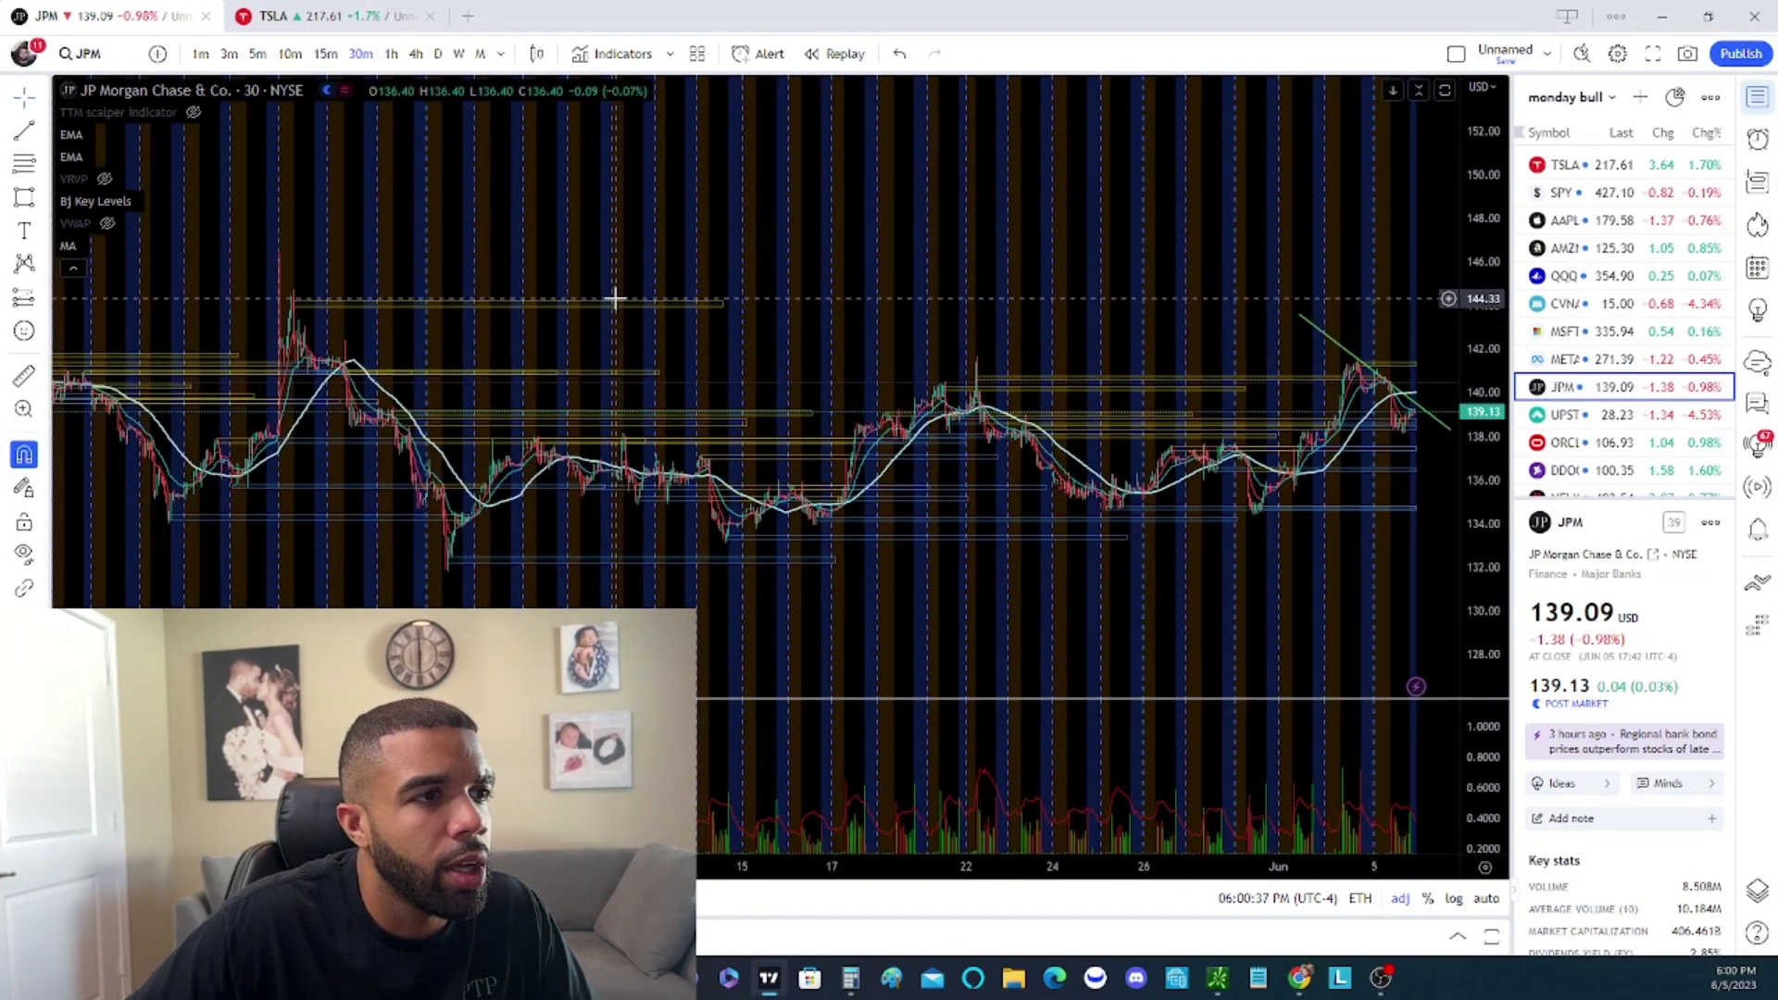
pyautogui.scroll(5, 615, 298)
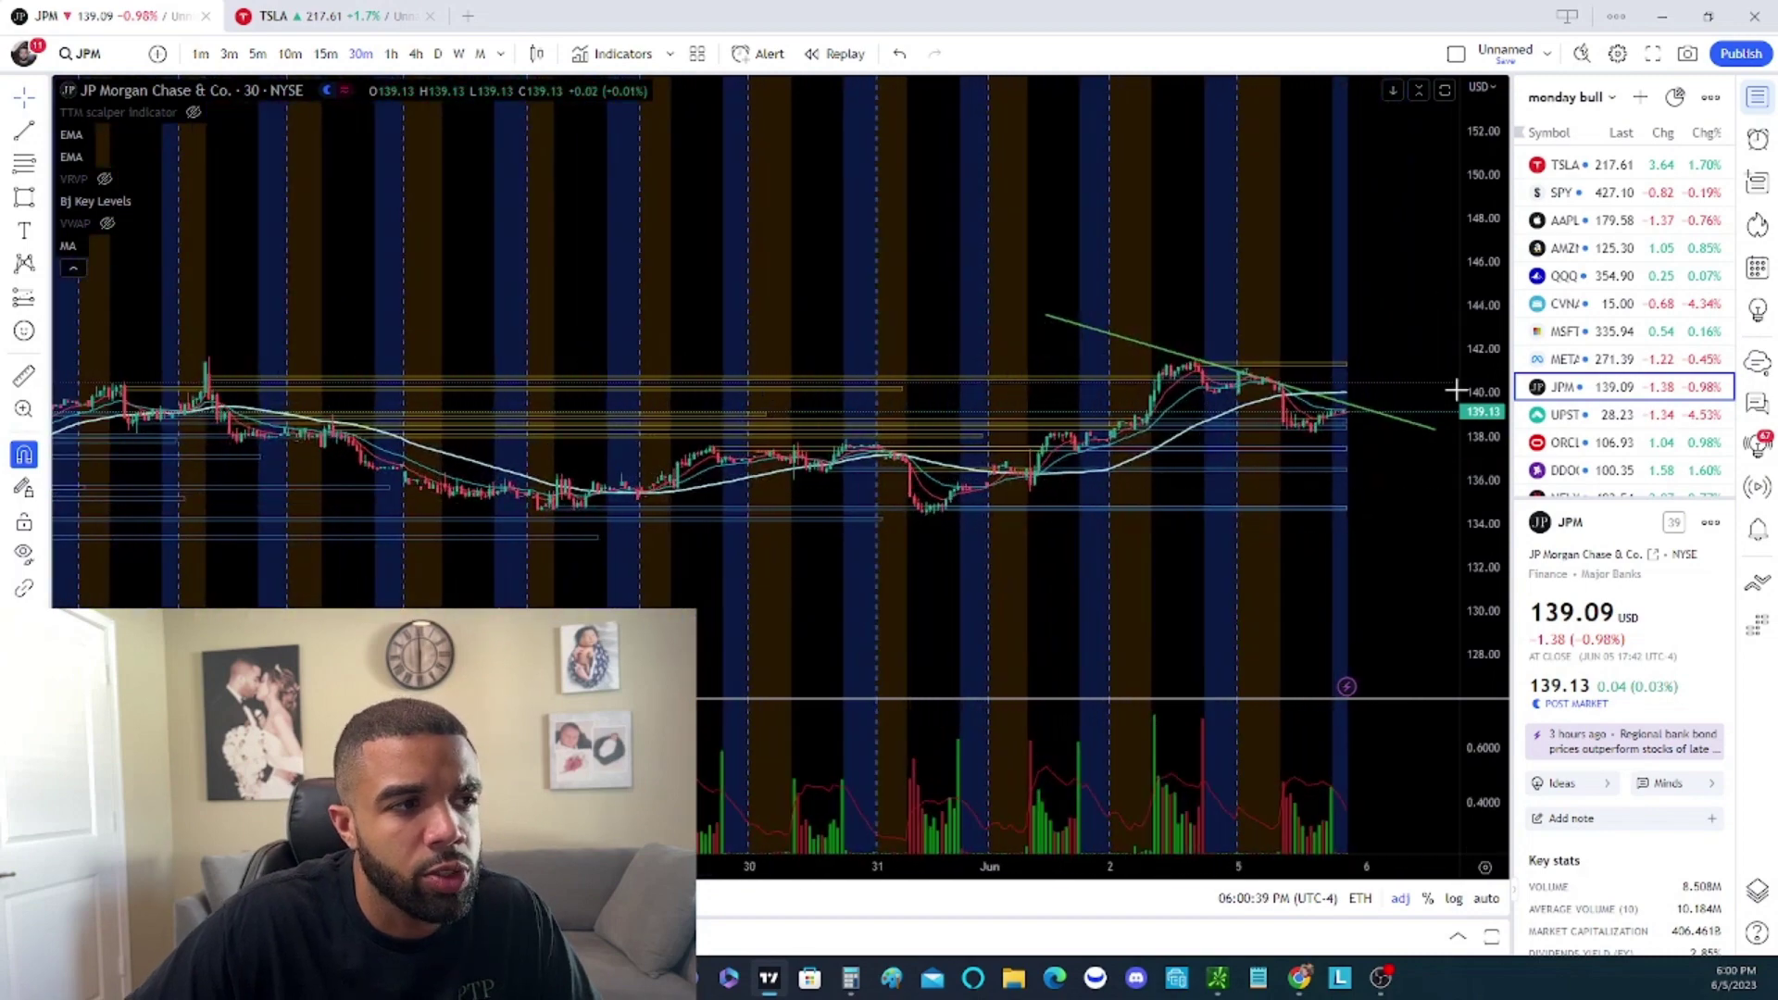
pyautogui.scroll(-1, 1172, 410)
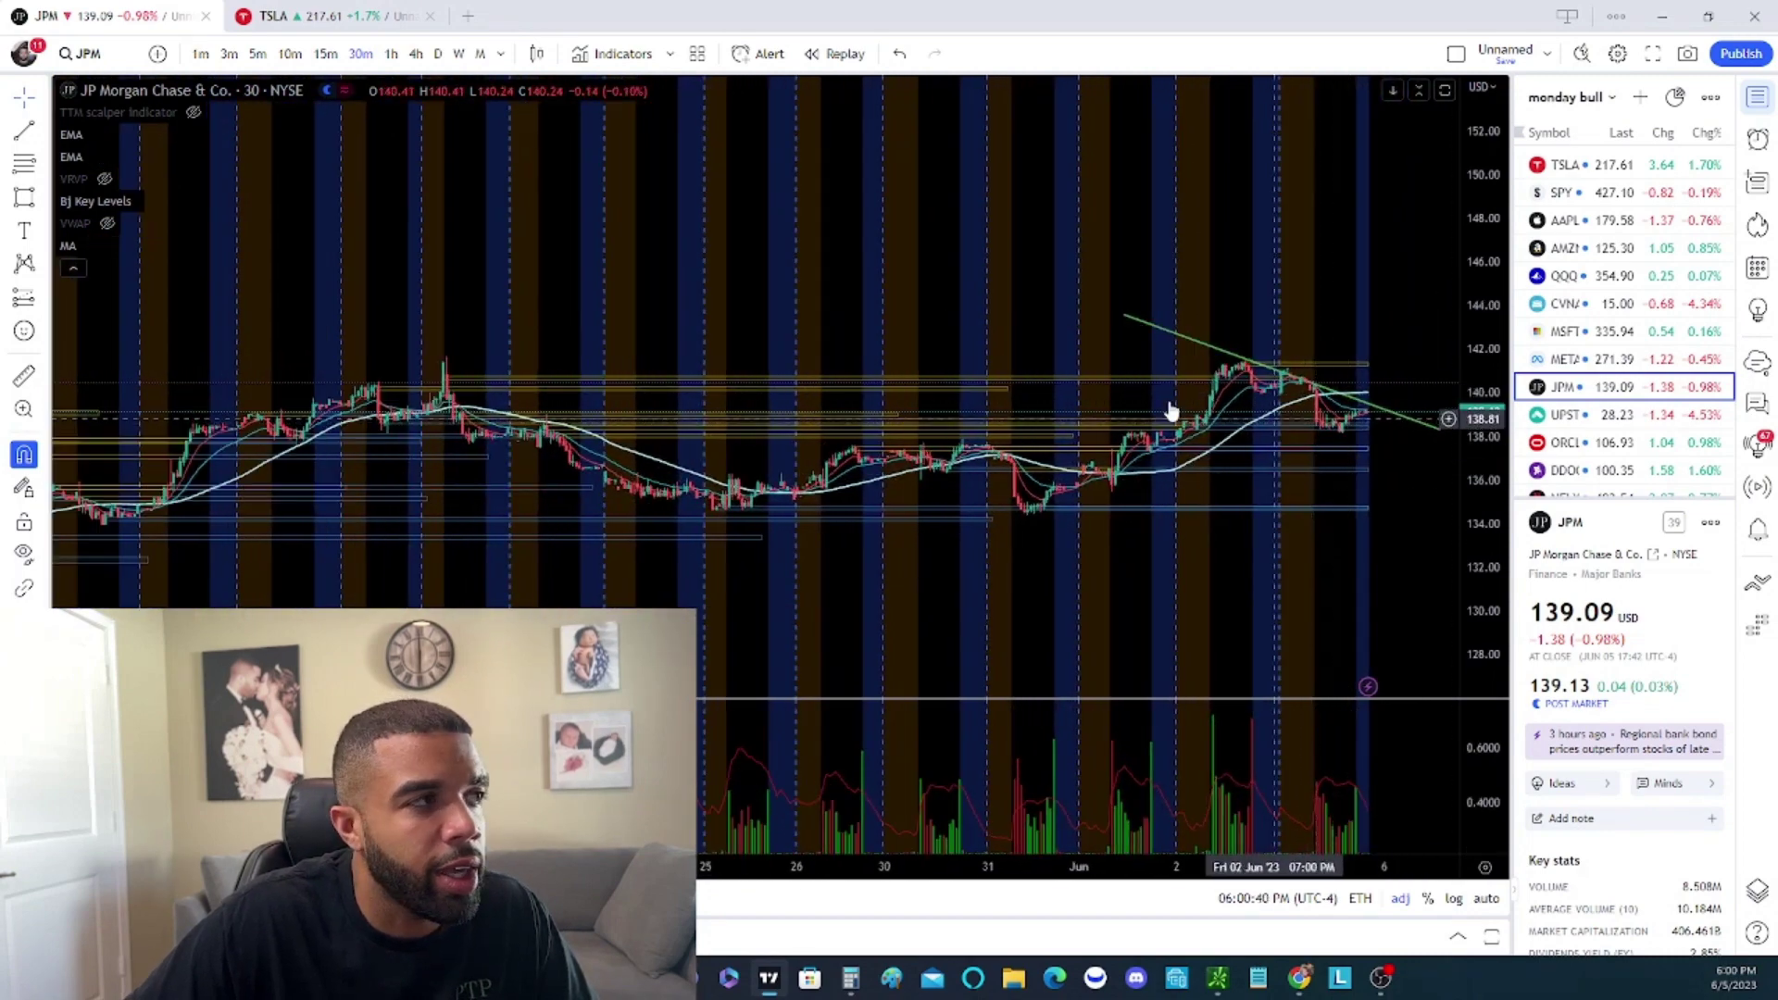
# Open UPST from the watchlist and examine its 30-minute uptrend and recent pullback against the moving averages and key levels
pyautogui.click(1570, 416)
pyautogui.scroll(-2, 1149, 410)
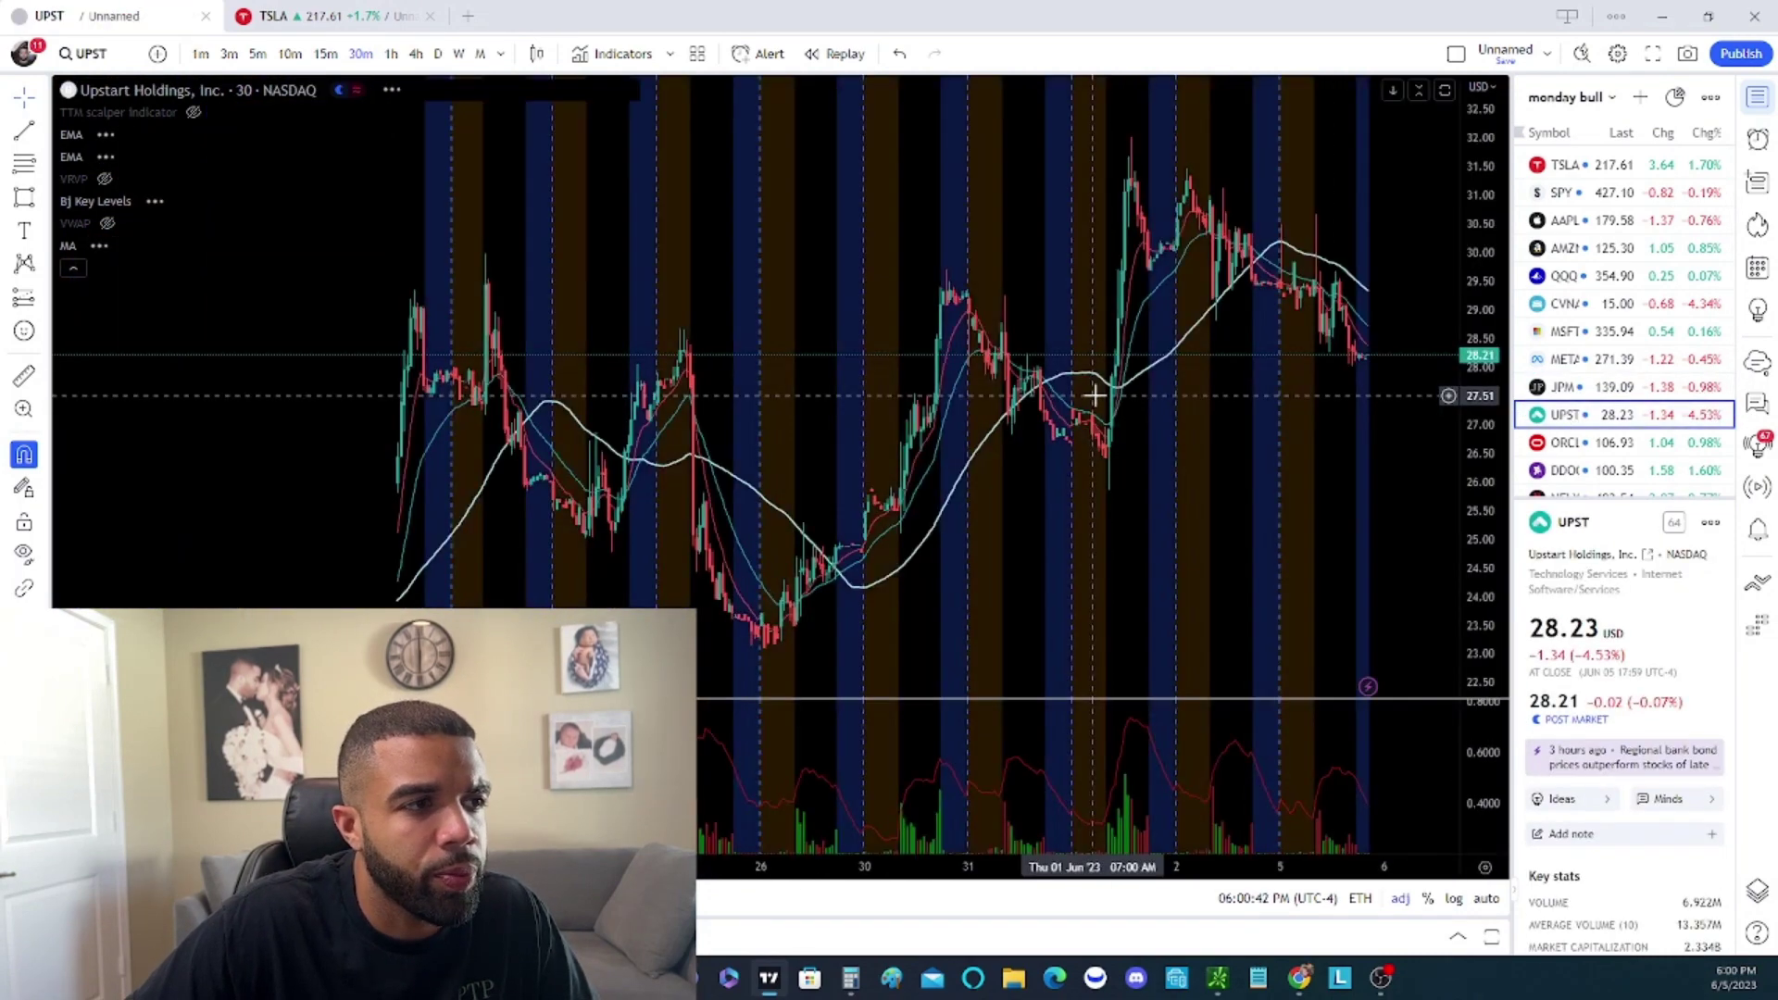
pyautogui.scroll(2, 1186, 407)
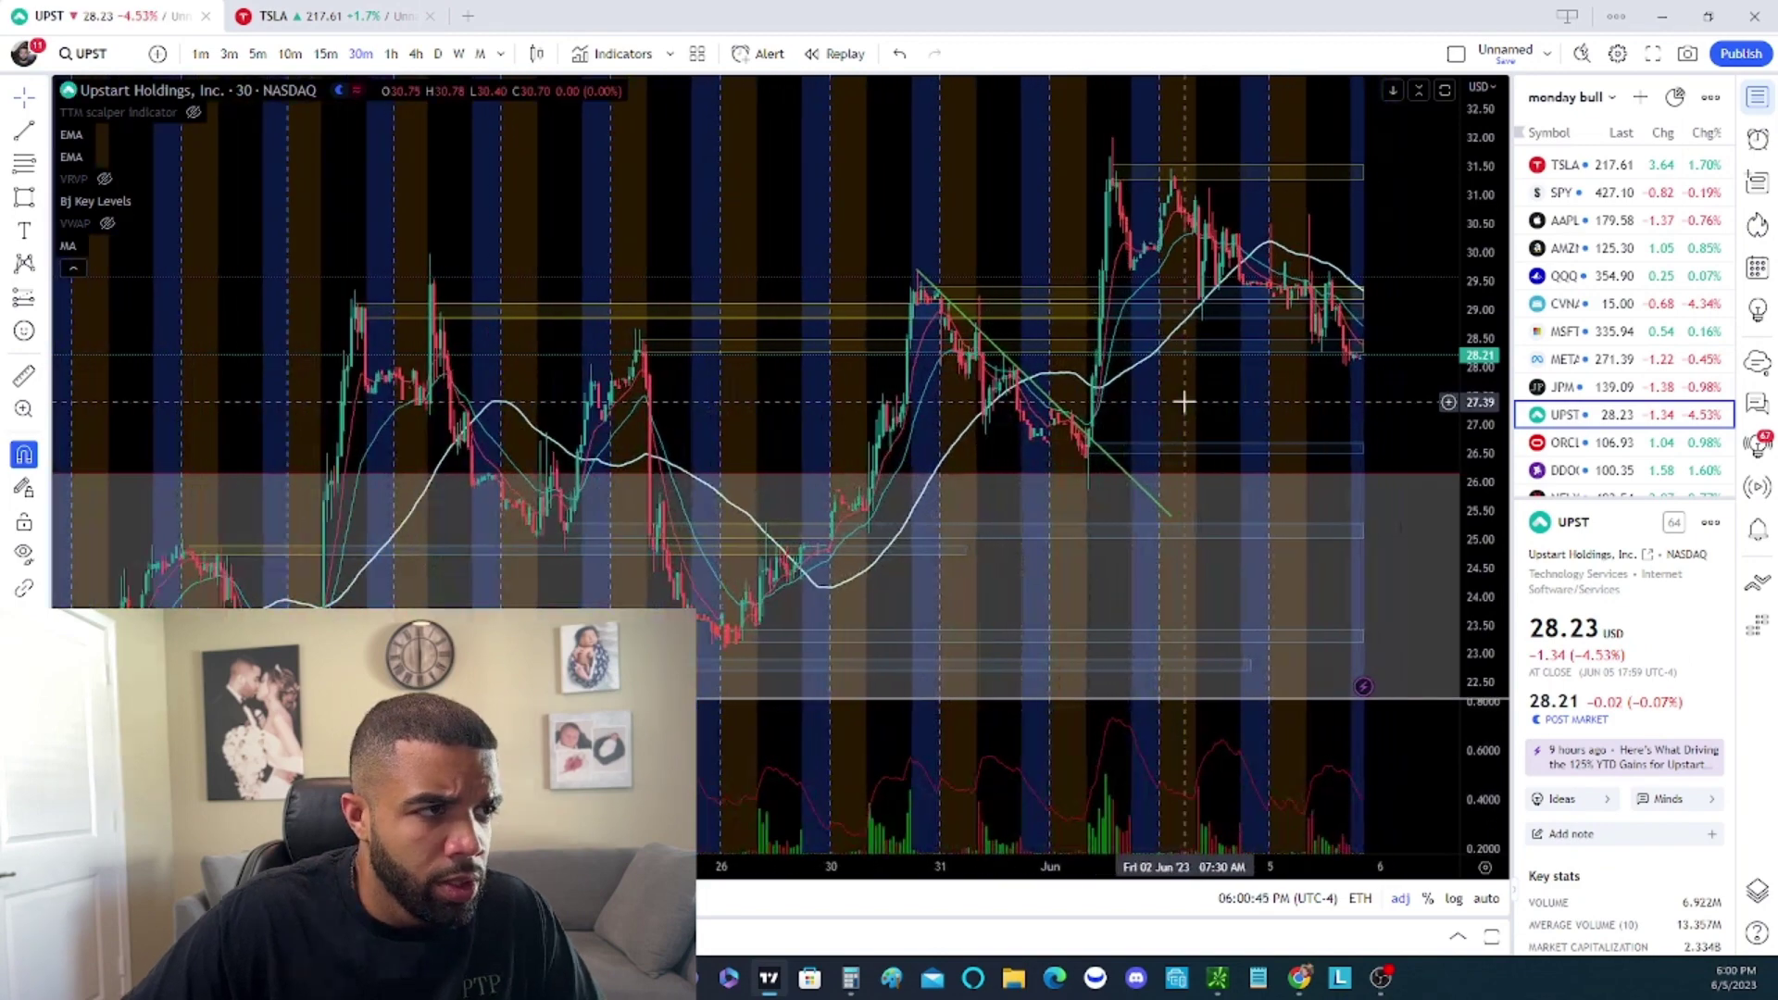
pyautogui.moveTo(1492, 273); pyautogui.dragTo(1490, 370)
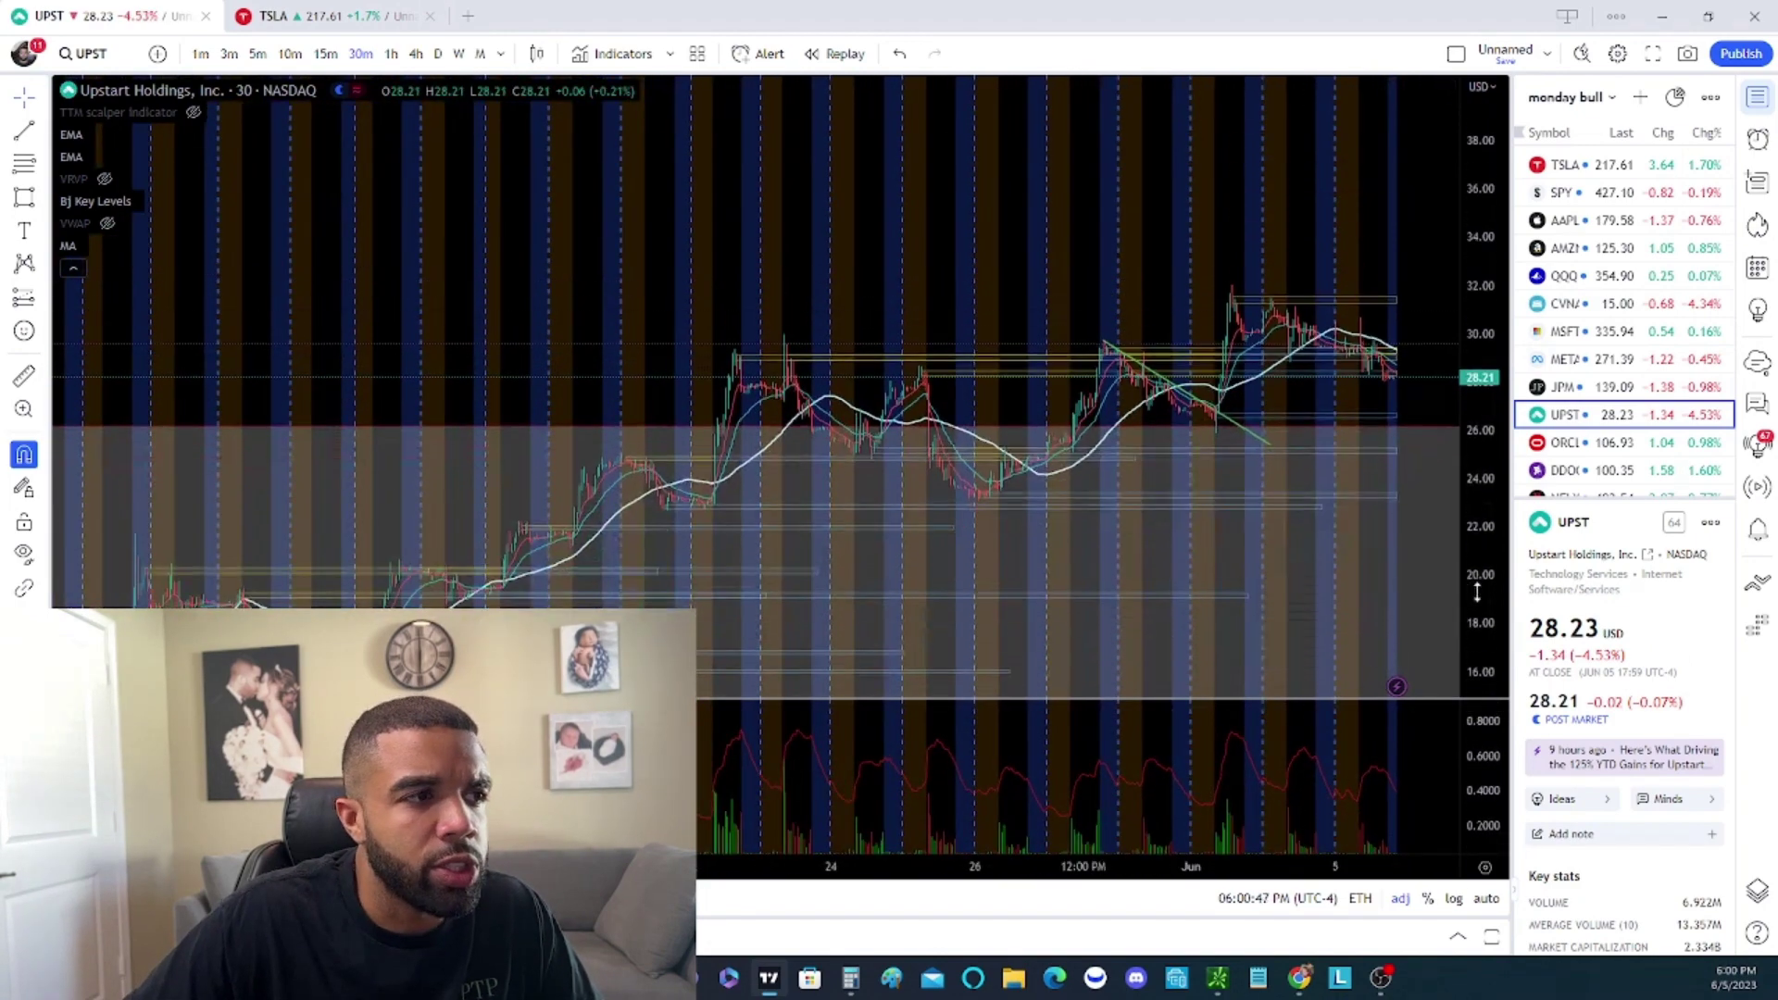
pyautogui.scroll(-3, 1369, 504)
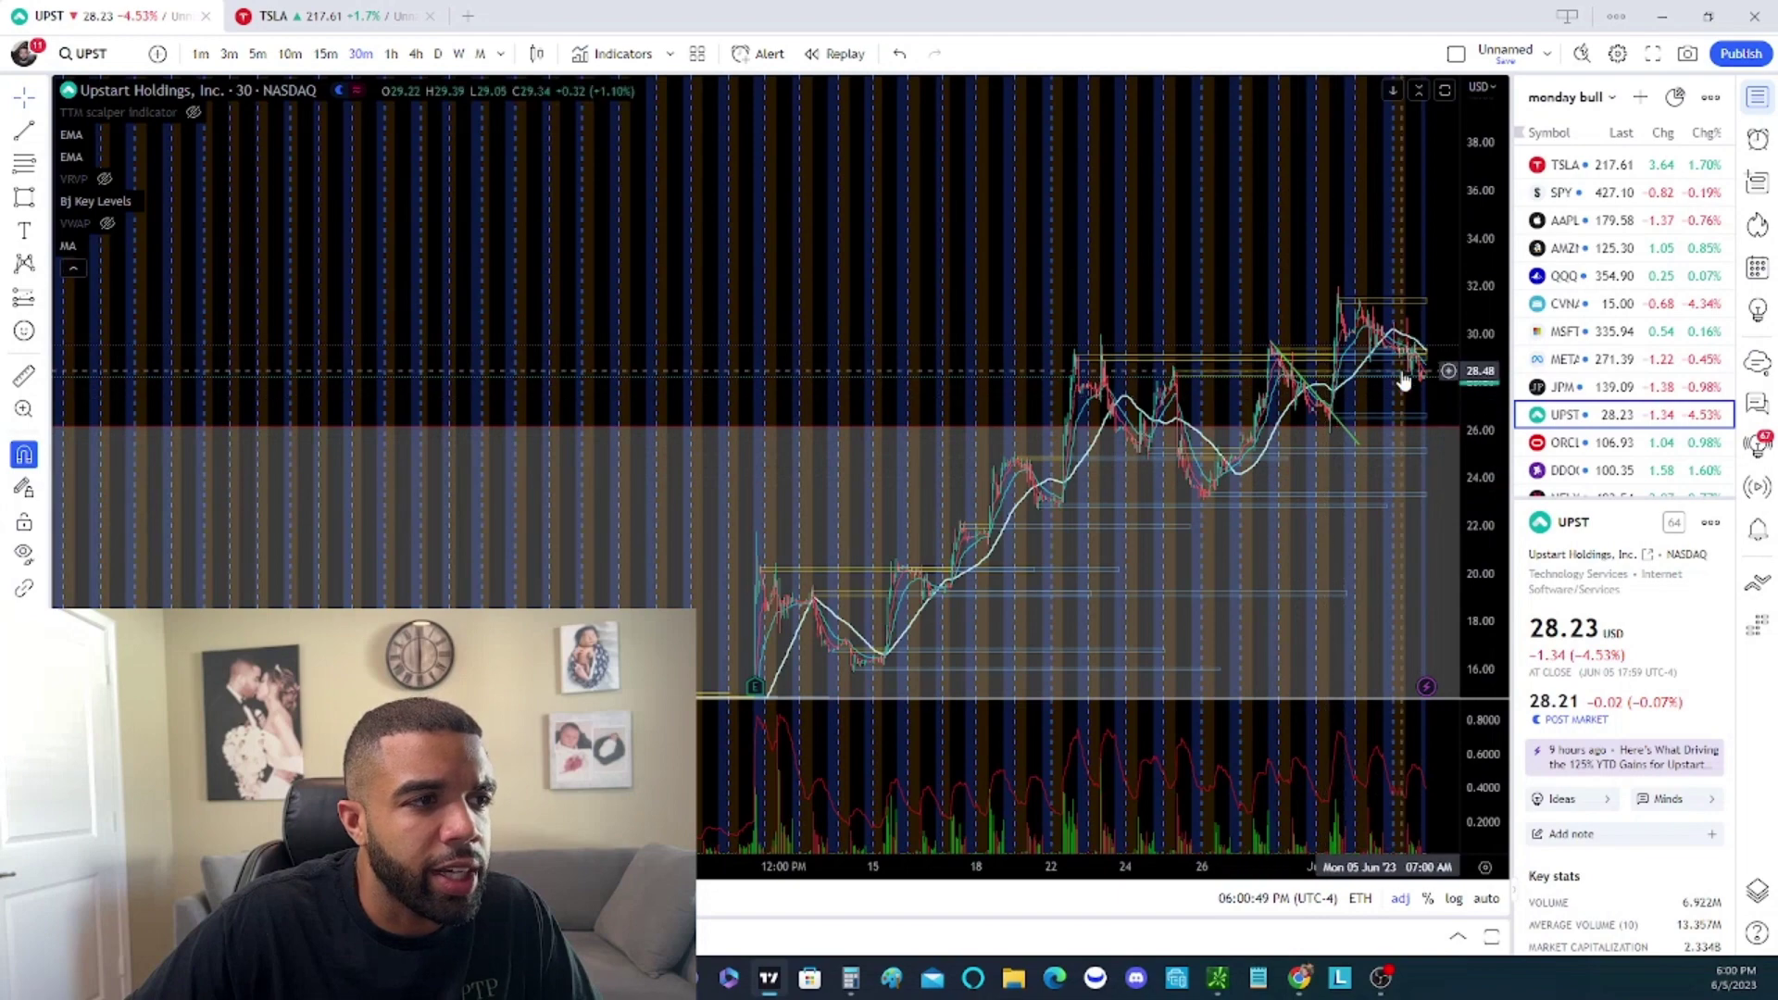
# Draw a descending trendline on UPST from the June 1 high at 32.01 to about 28.71 on June 6, and compare it with the earlier trendline
pyautogui.scroll(2, 1403, 380)
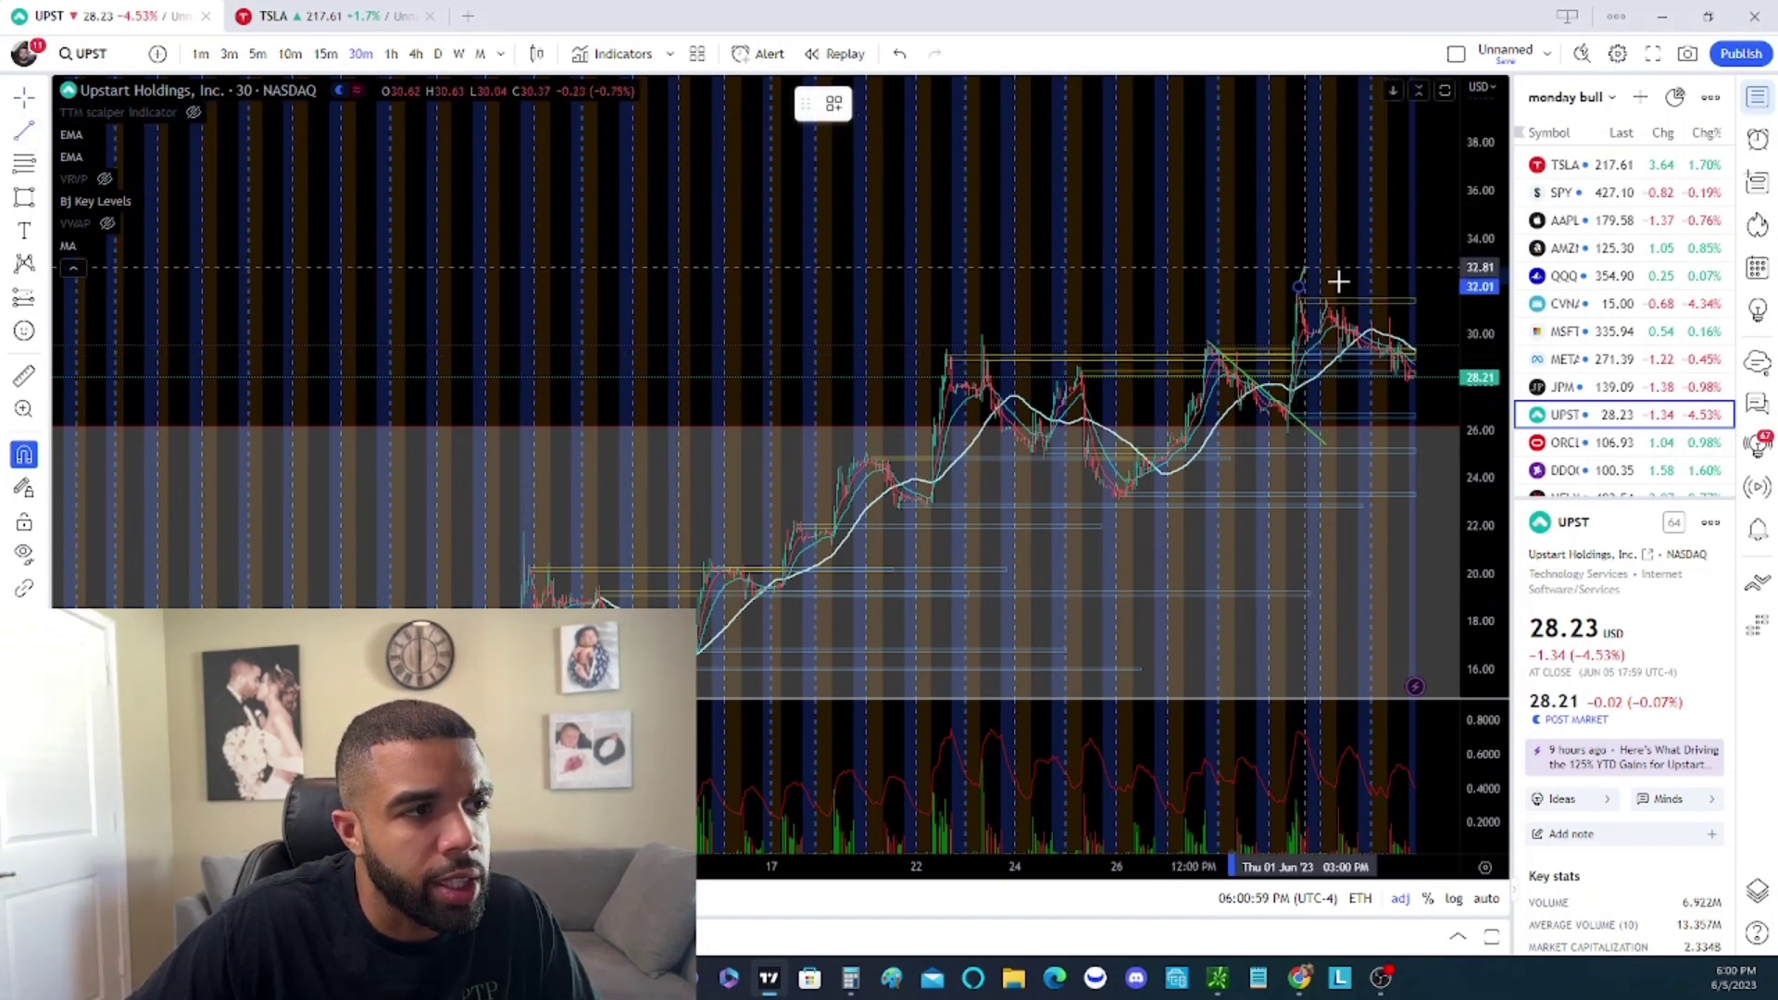
pyautogui.click(1438, 365)
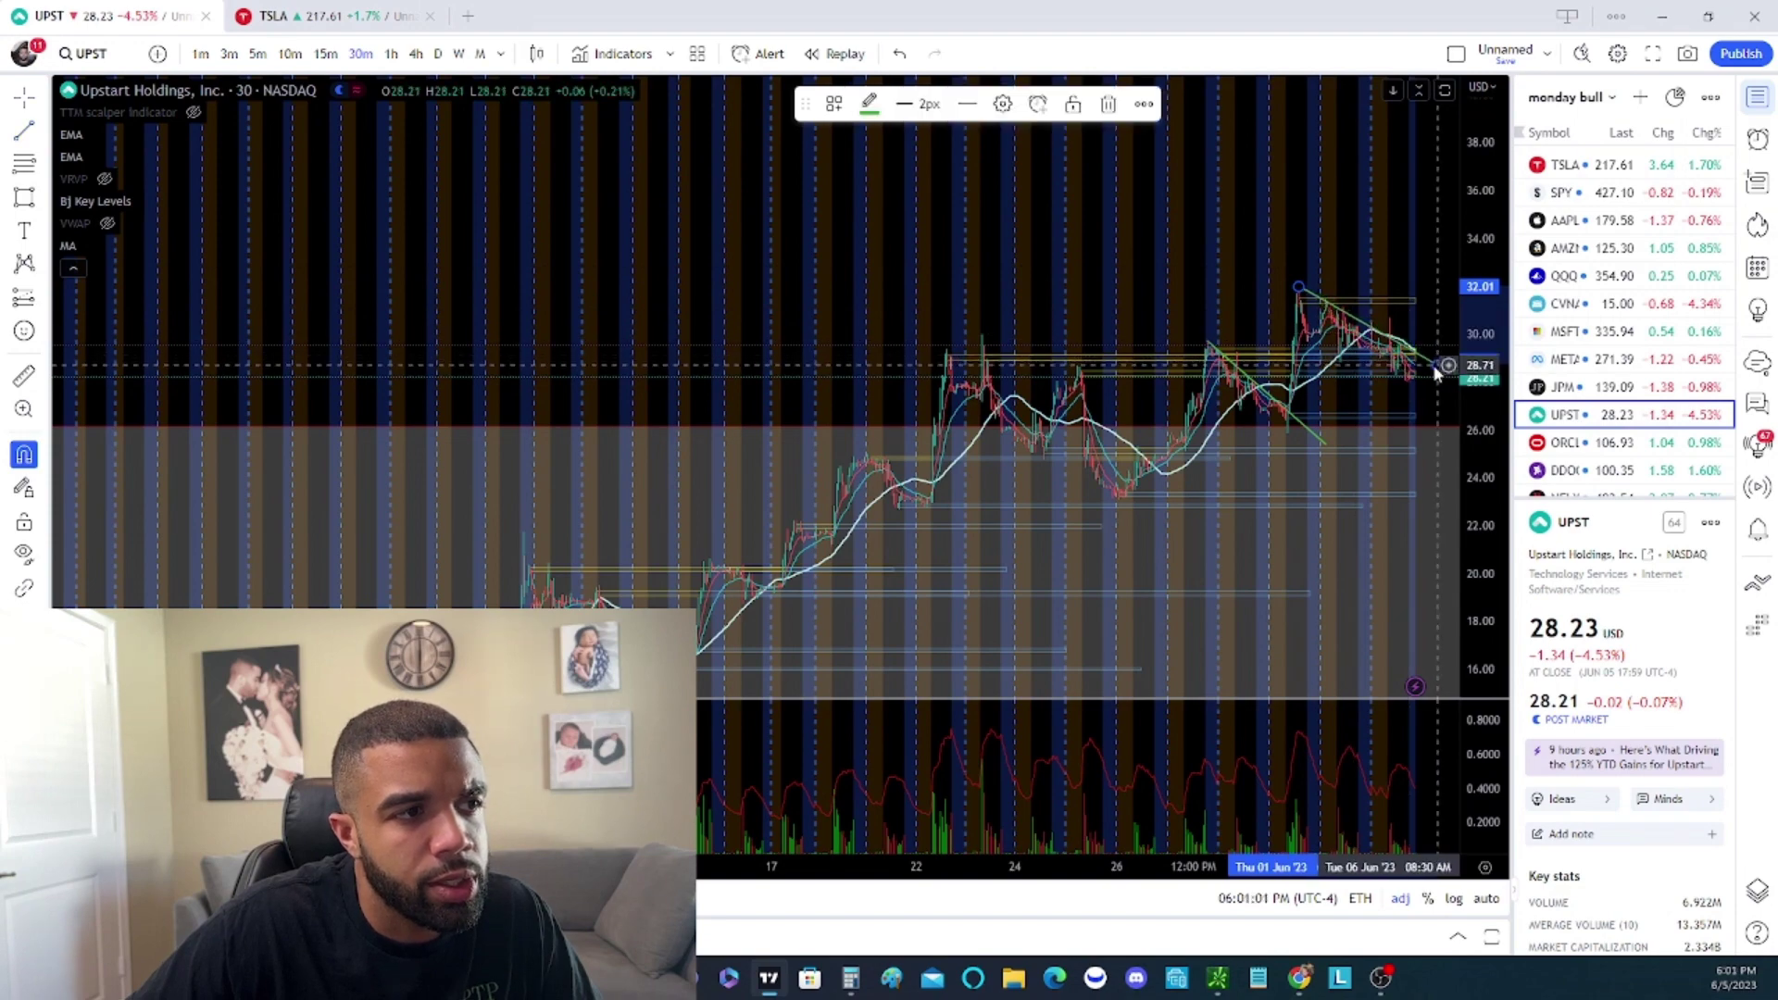
pyautogui.scroll(5, 1154, 378)
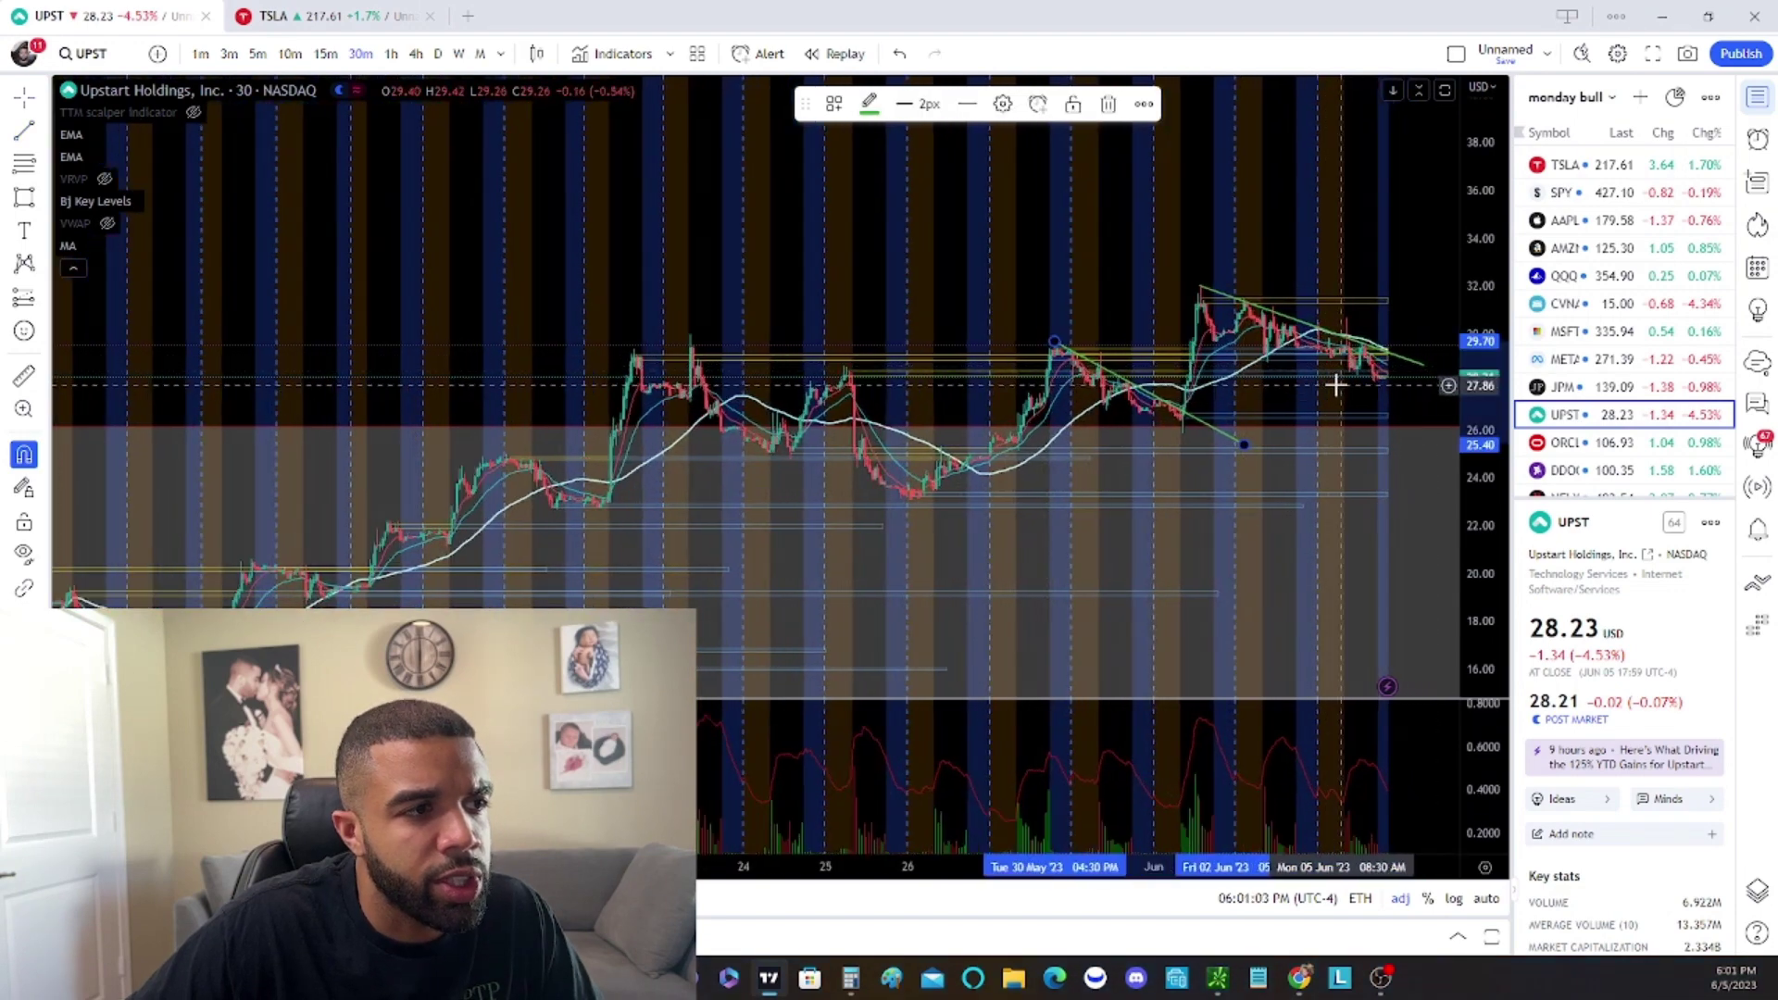
pyautogui.scroll(-2, 1371, 377)
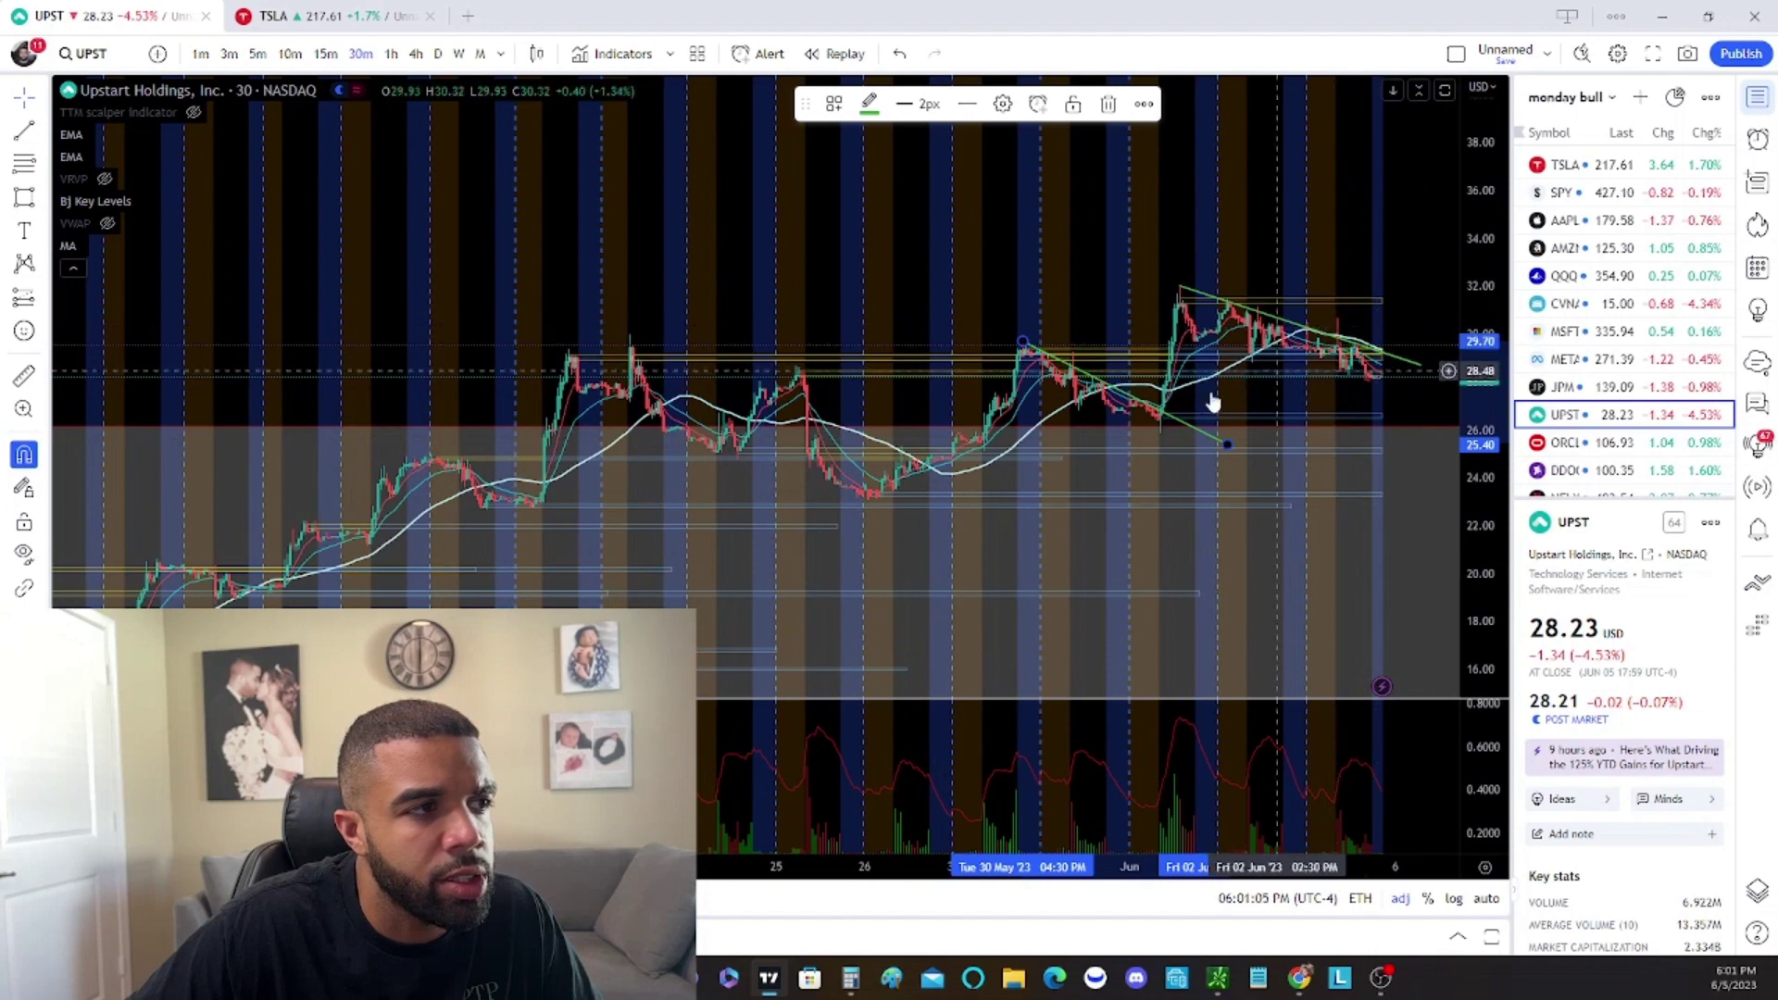
pyautogui.scroll(-5, 1172, 382)
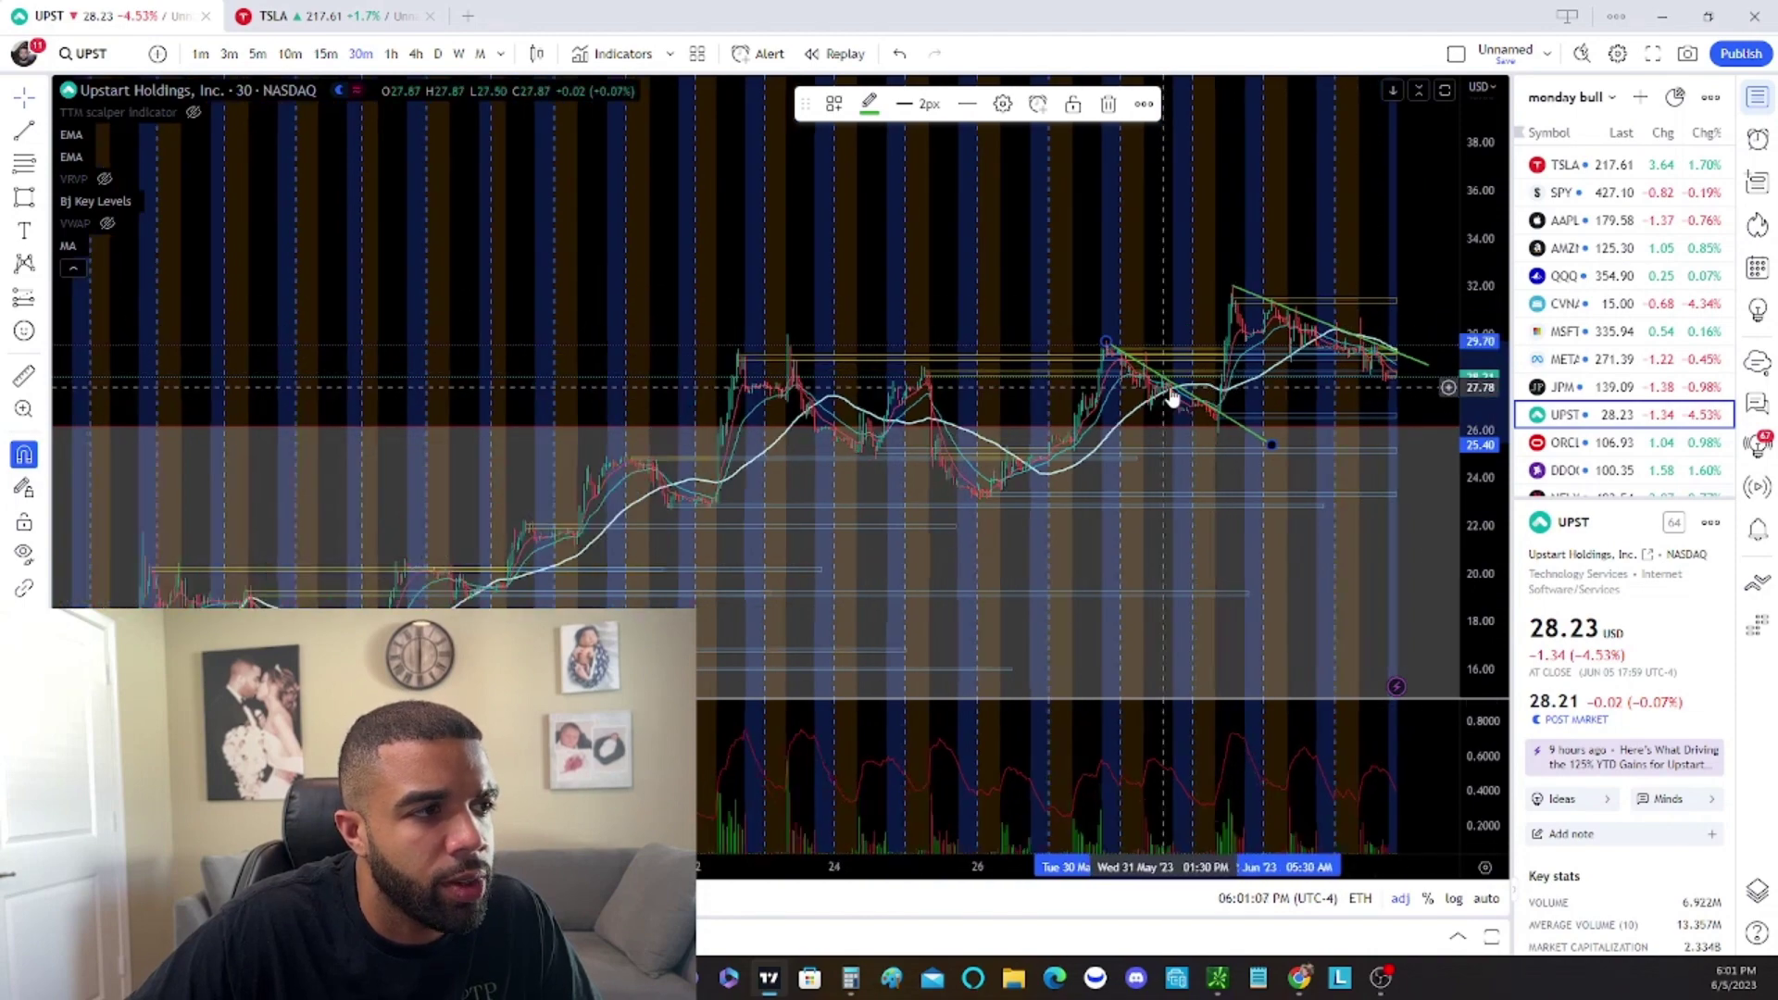
# Switch UPST to the daily timeframe and compare the latest candles with the moving averages, the large consolidation box and the overhead key-level zones
pyautogui.scroll(-8, 652, 266)
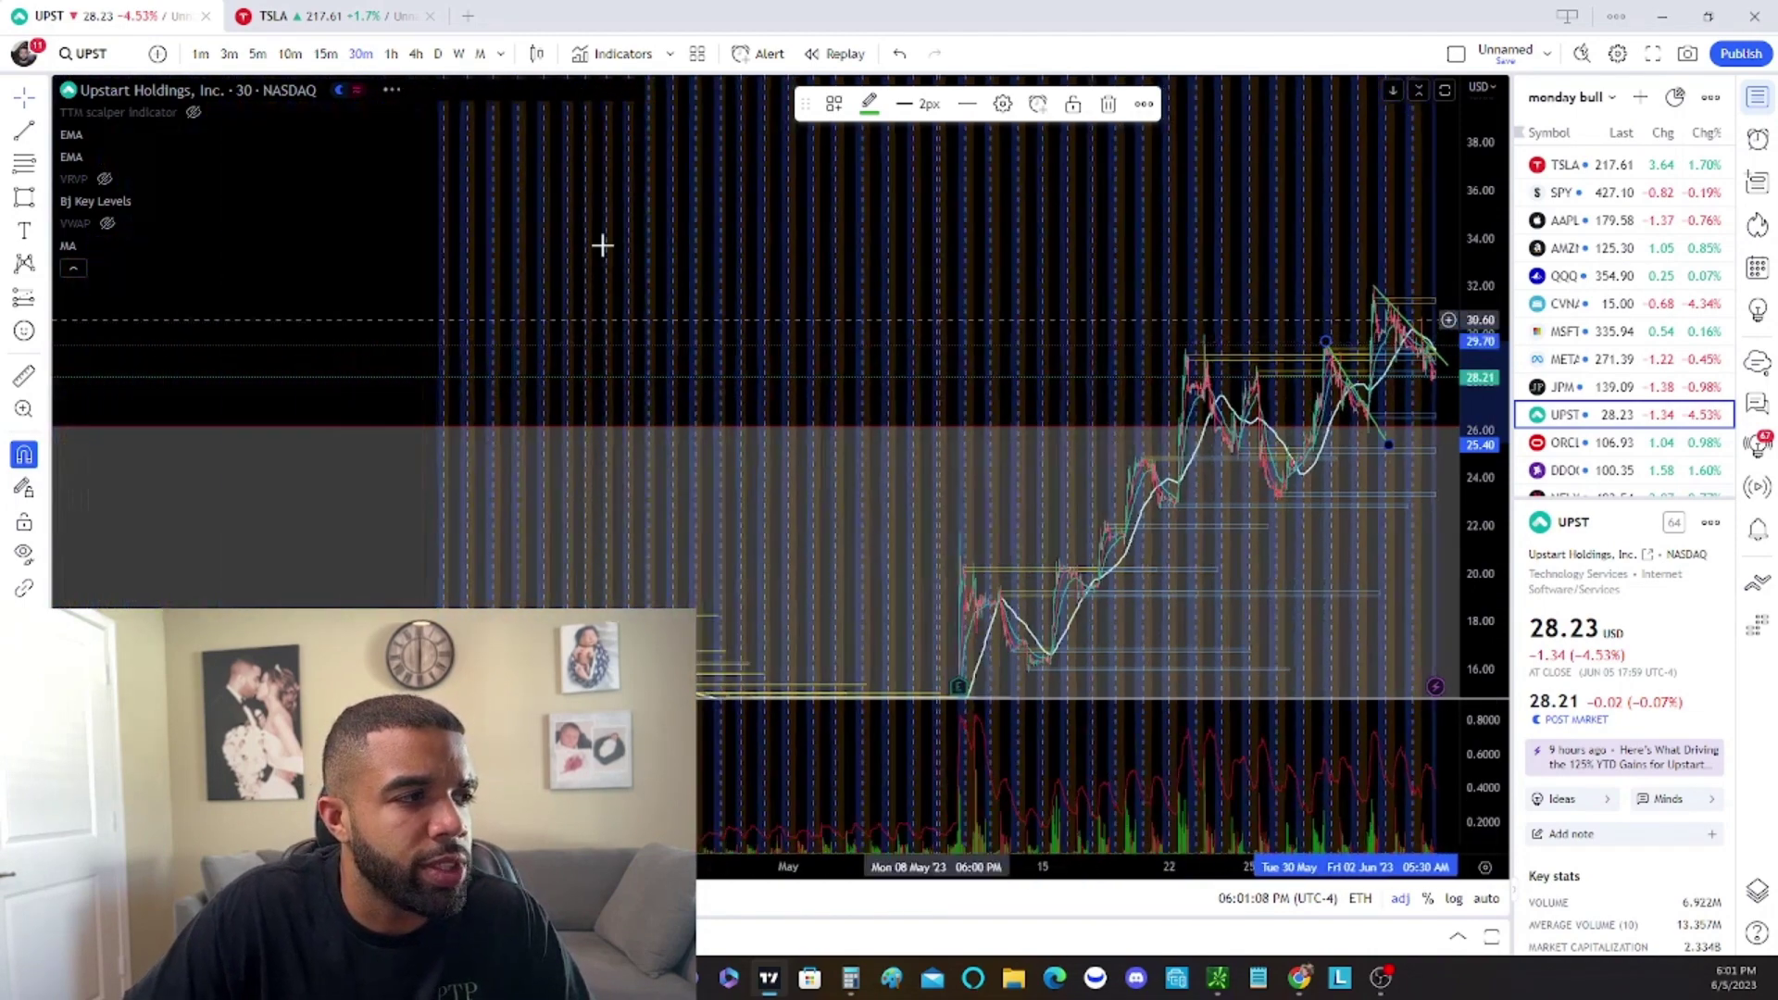
pyautogui.click(440, 55)
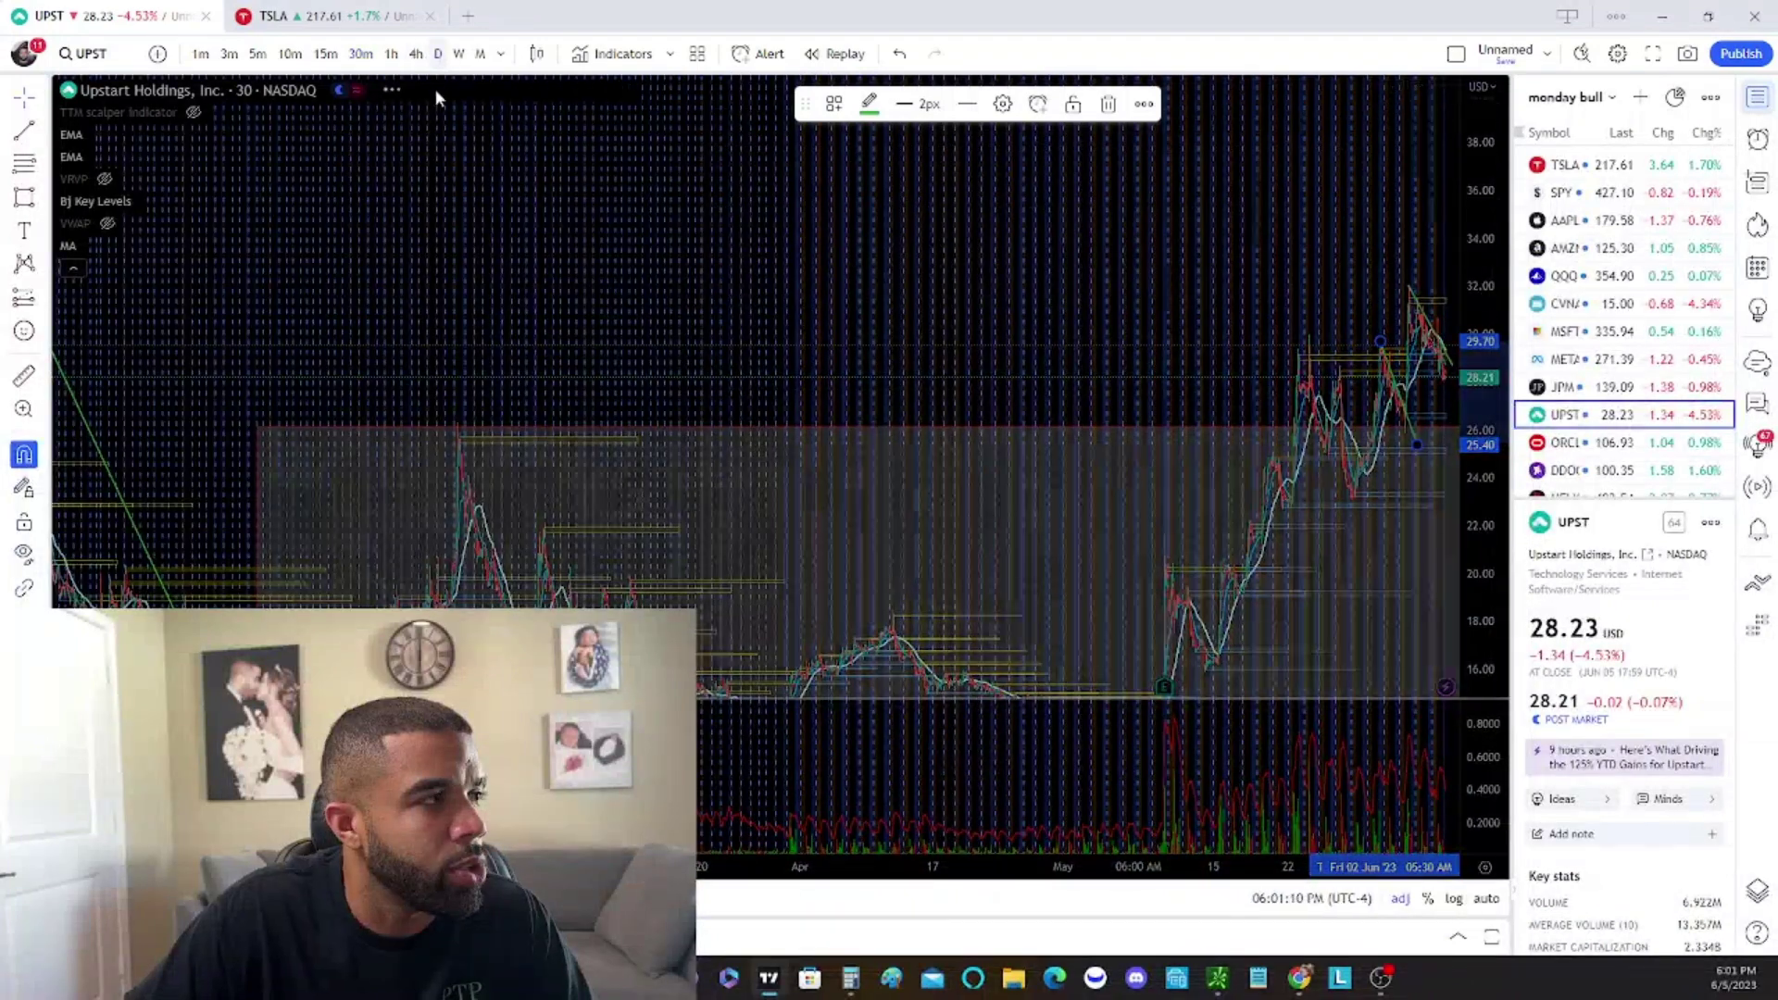
pyautogui.scroll(10, 1095, 484)
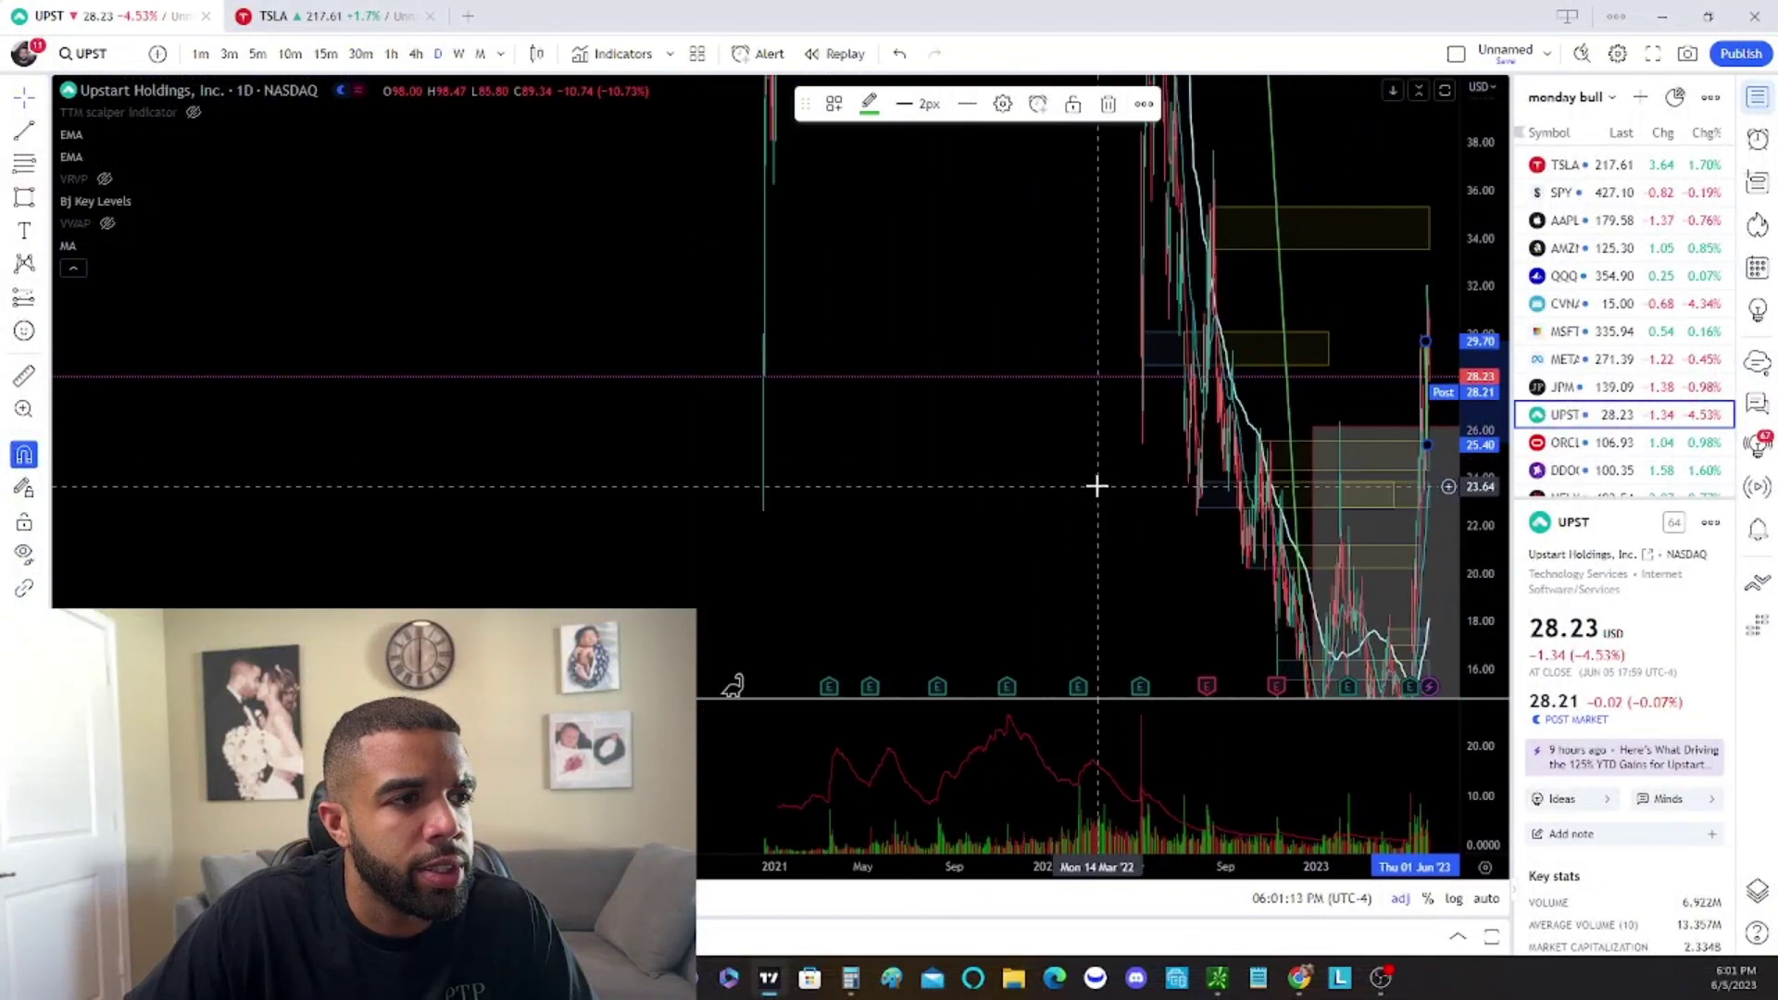
pyautogui.scroll(5, 1109, 503)
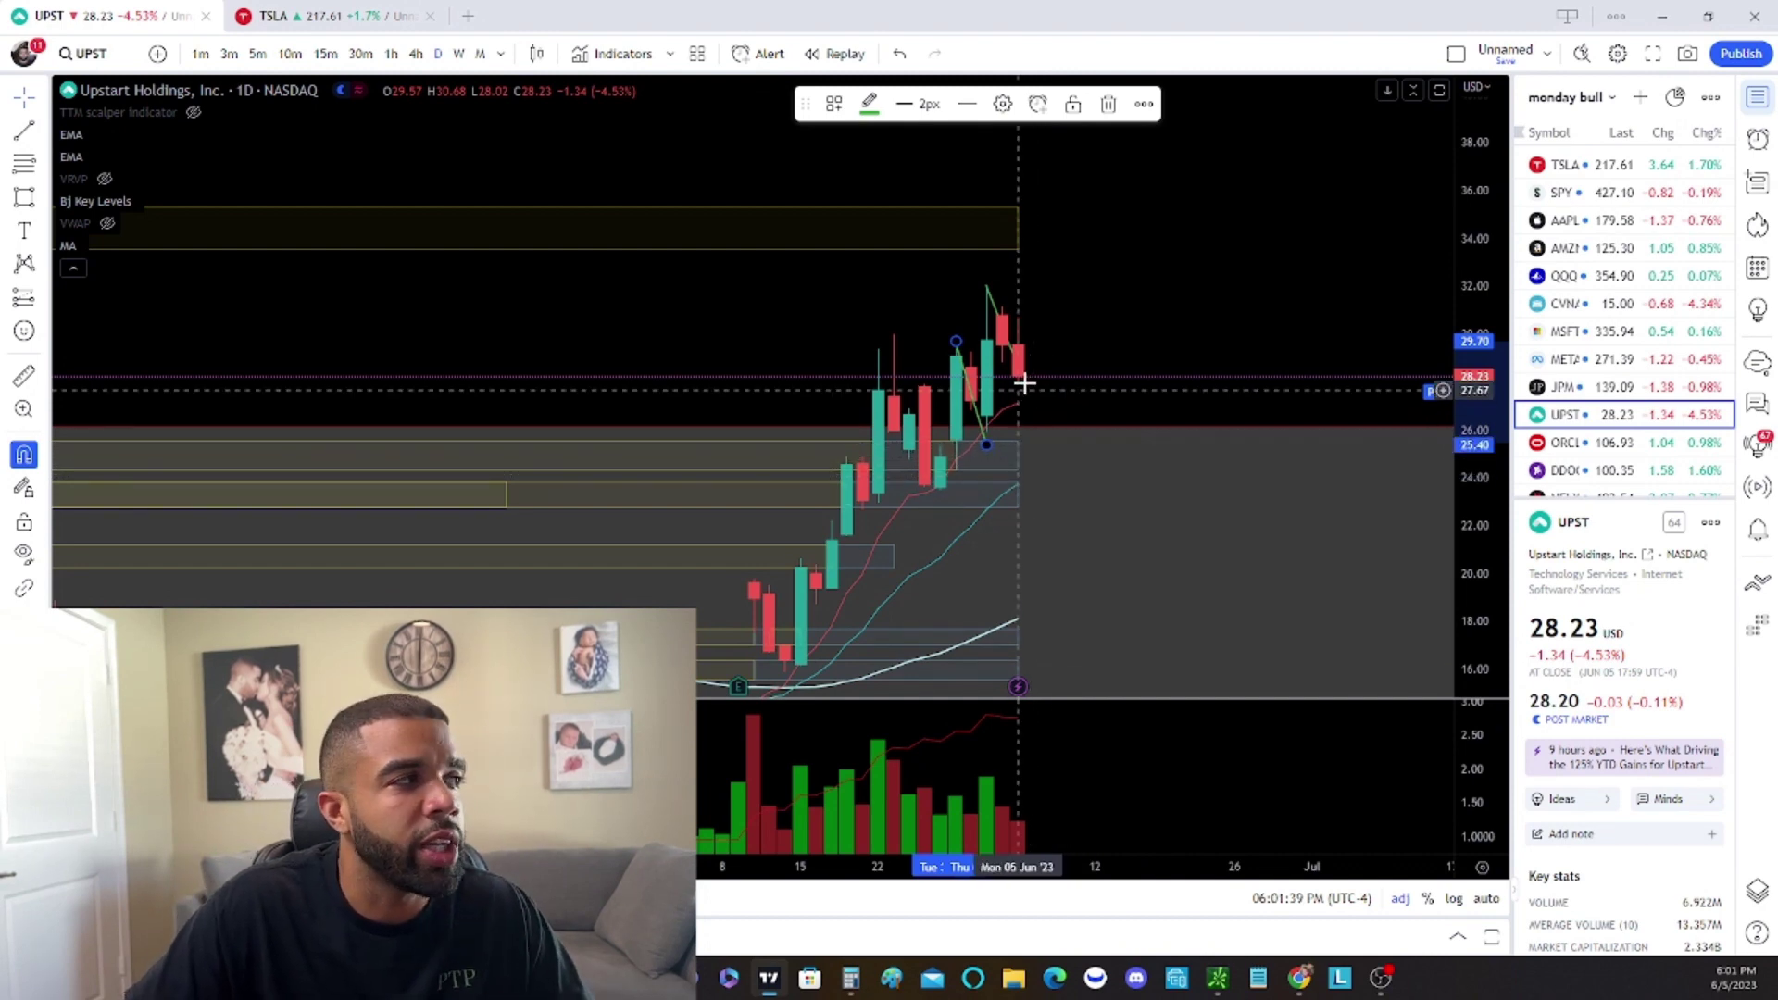
pyautogui.scroll(-3, 1001, 301)
pyautogui.moveTo(1468, 222); pyautogui.dragTo(1390, 481)
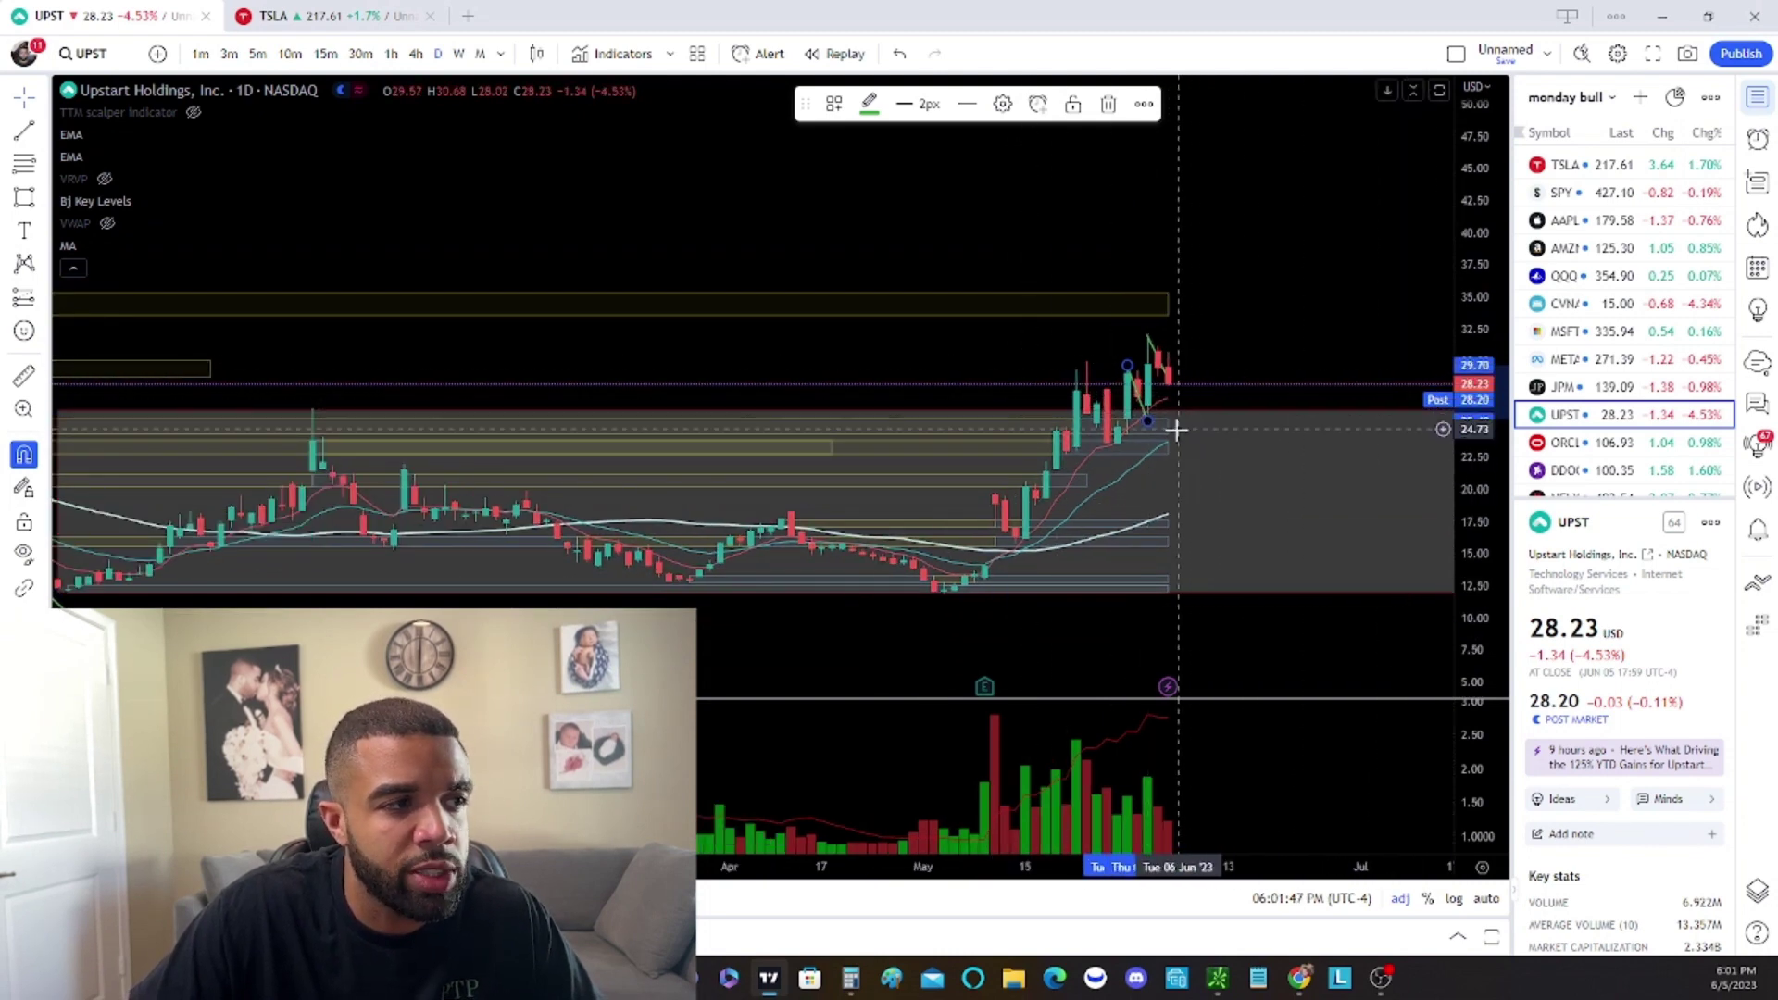
pyautogui.scroll(-2, 1193, 454)
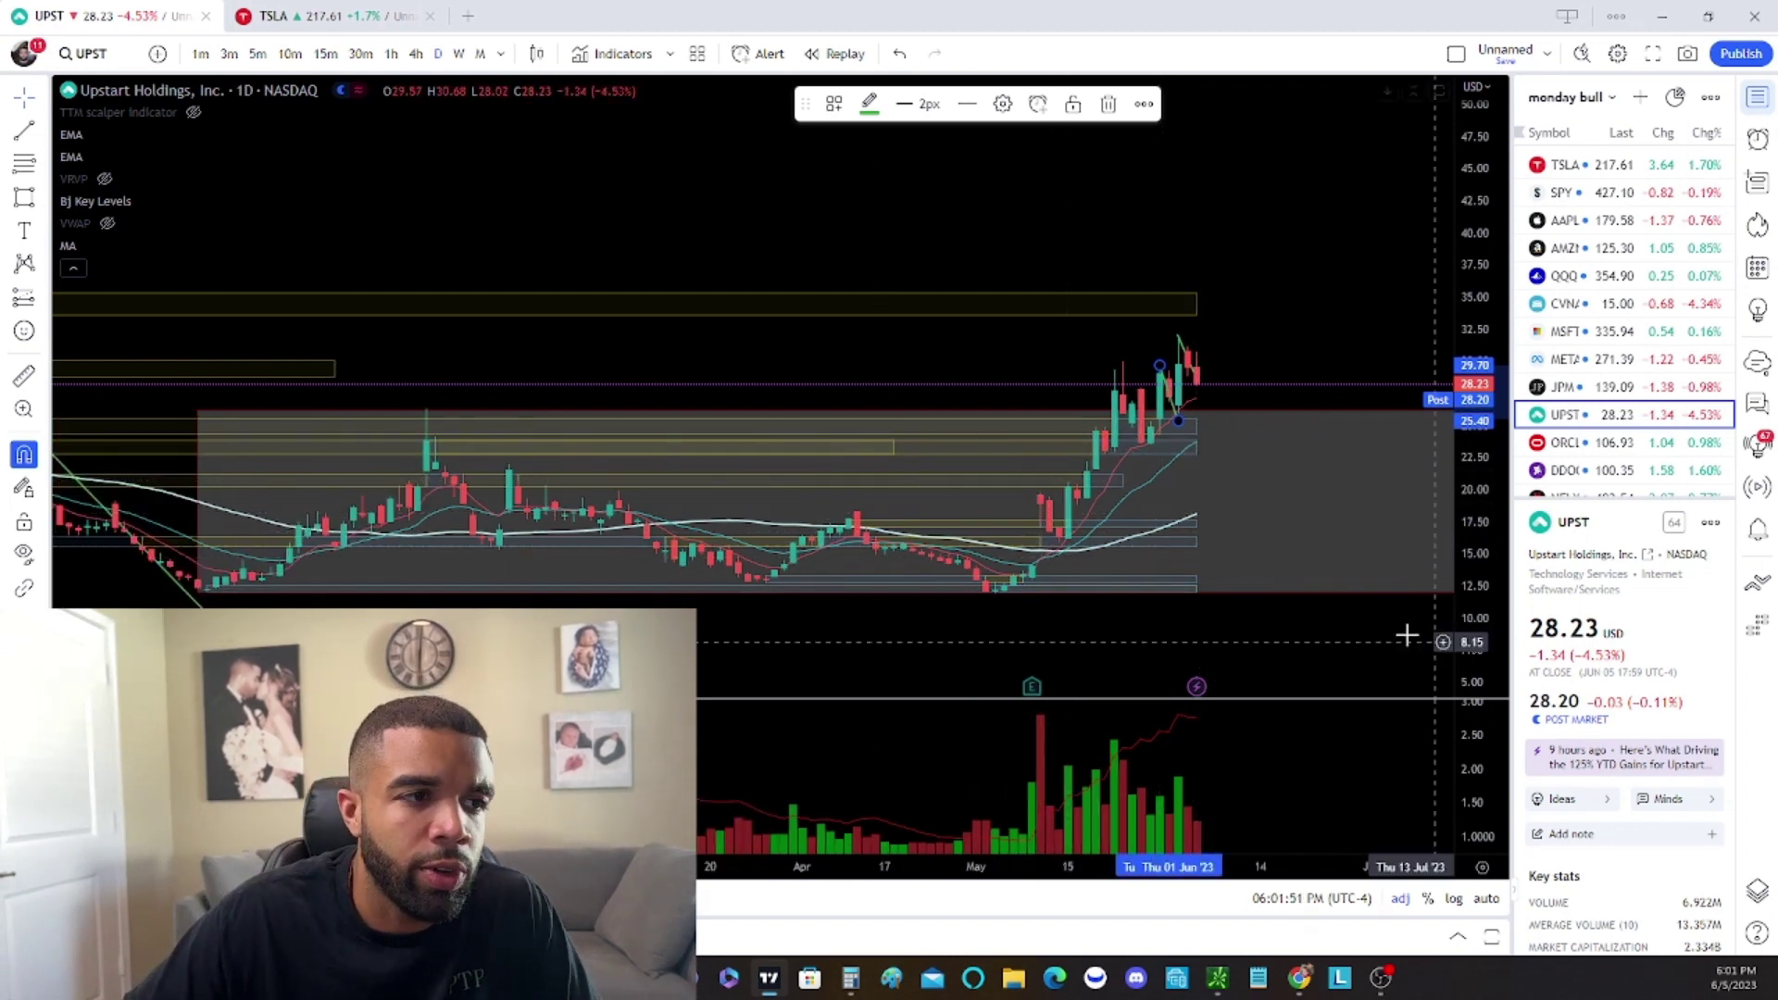
pyautogui.scroll(2, 1436, 593)
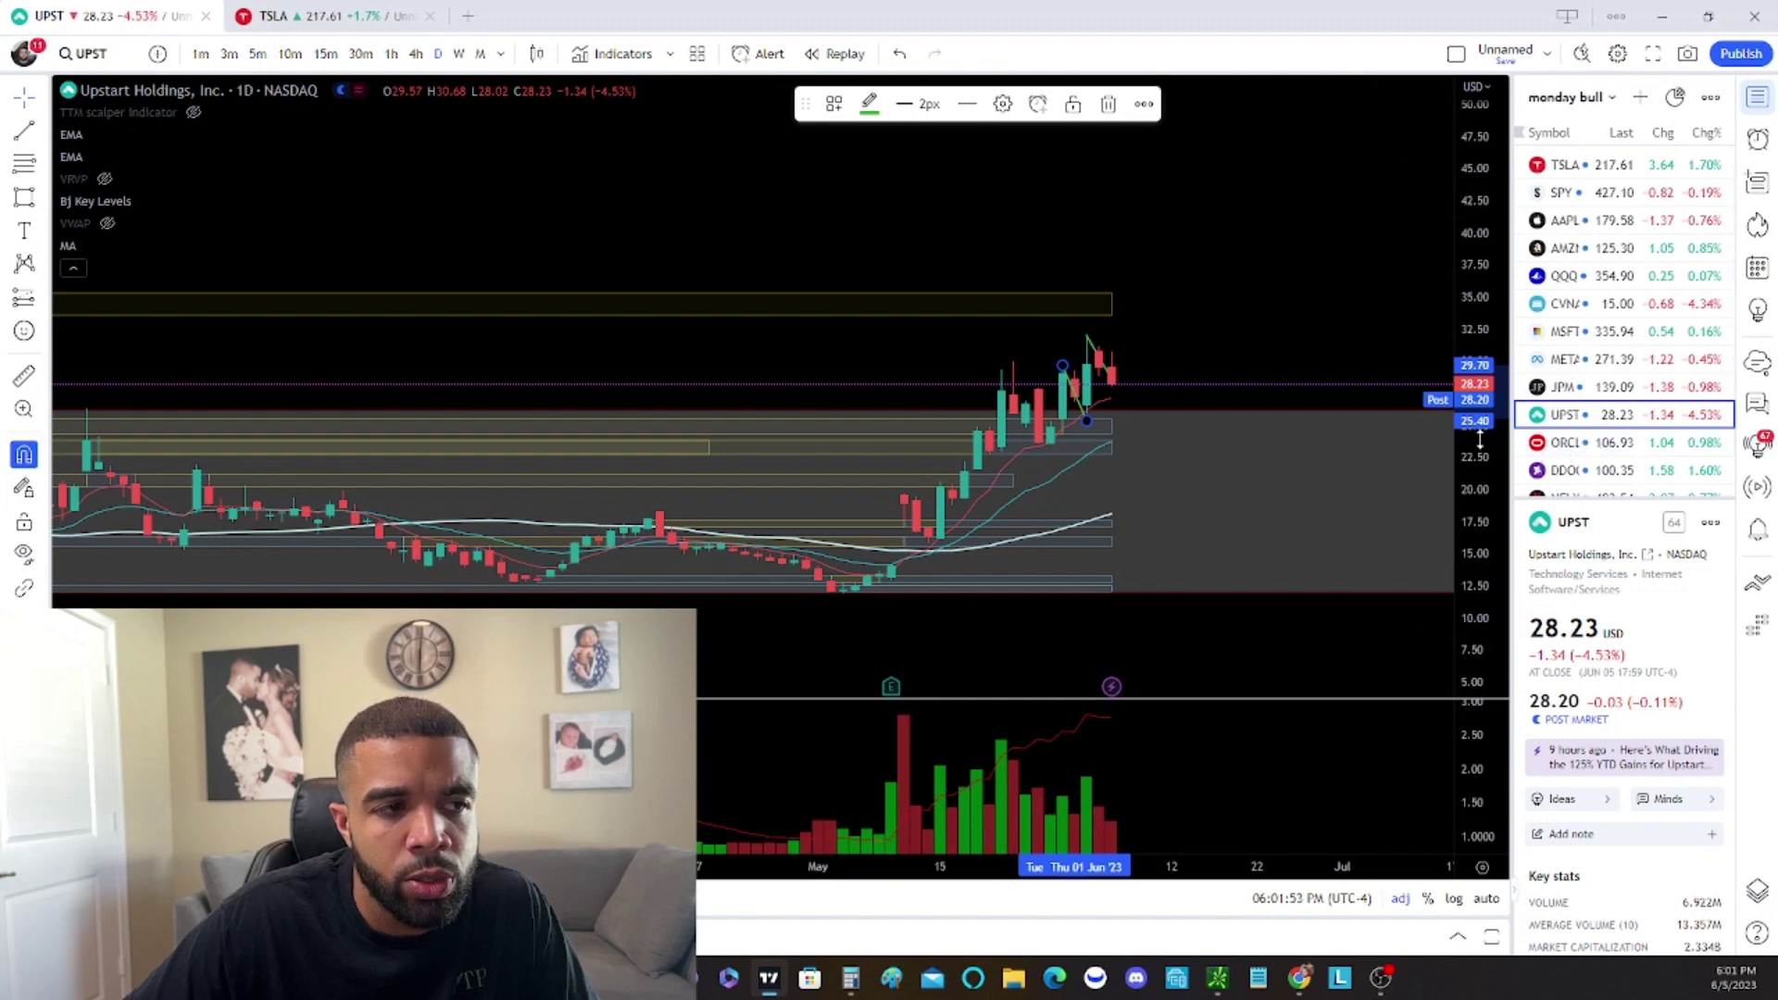
pyautogui.scroll(-1, 1593, 444)
# Open NFLX from the watchlist and examine its daily breakout above the converging trendlines and key-level zones
pyautogui.scroll(-3, 1593, 445)
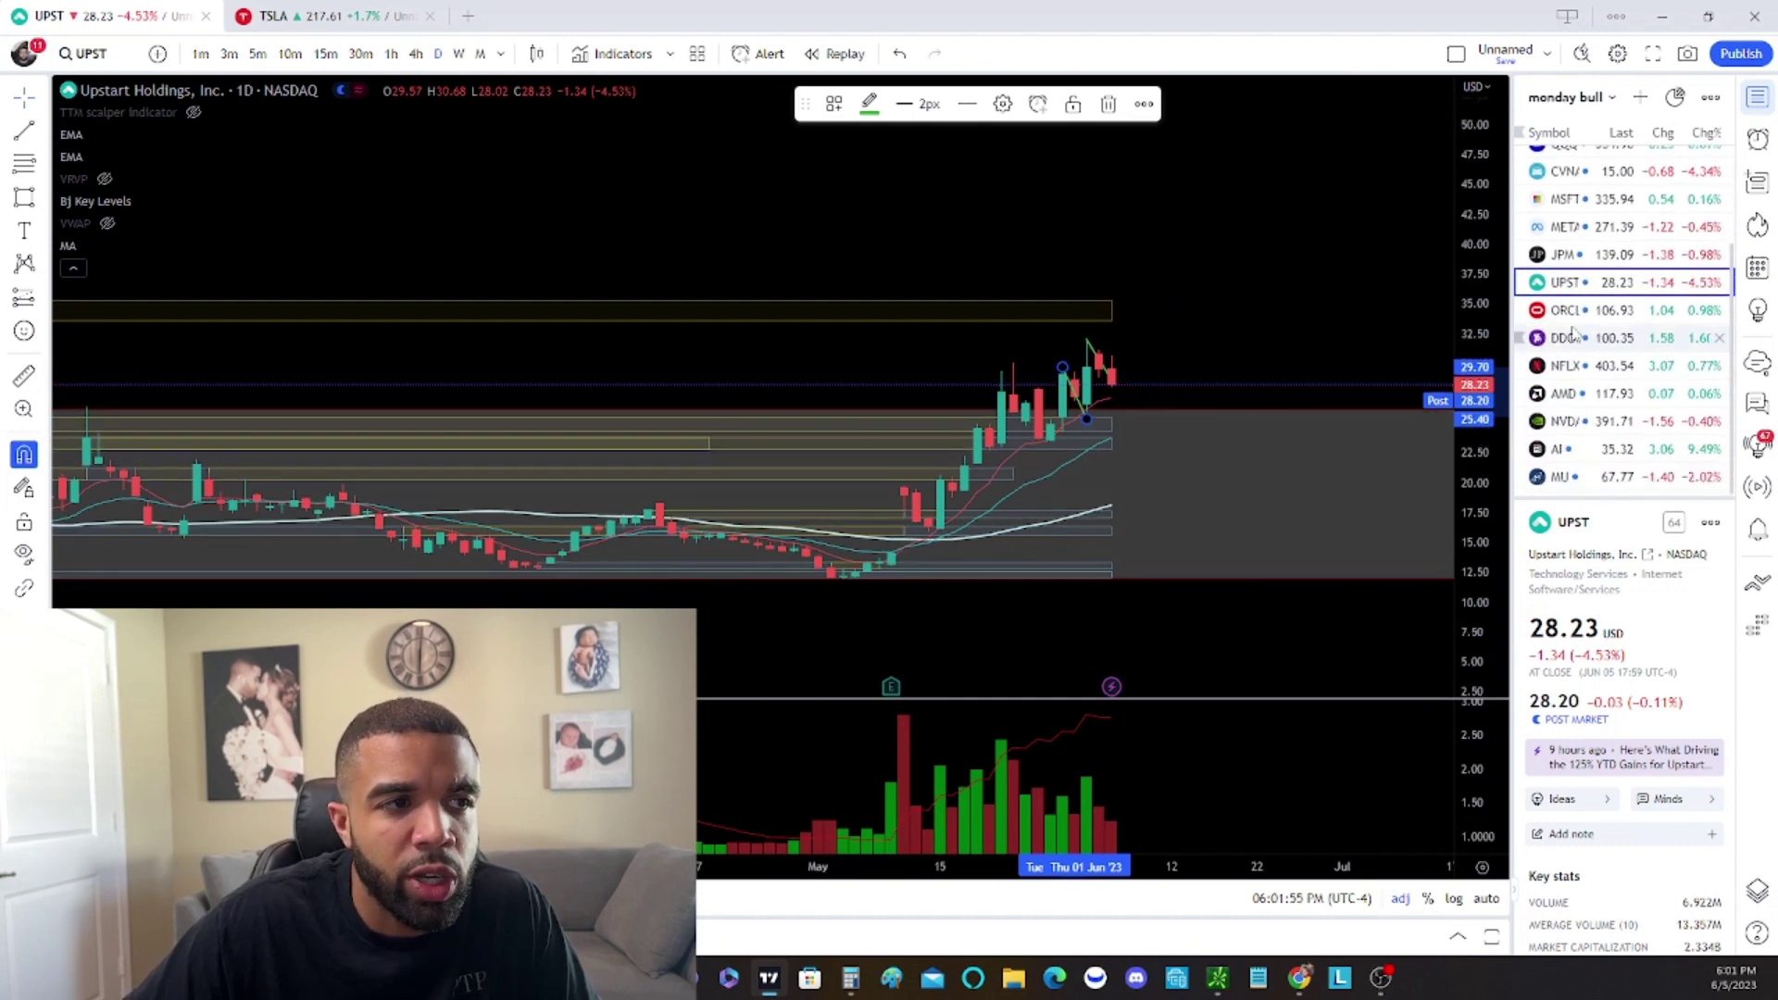
pyautogui.click(1572, 369)
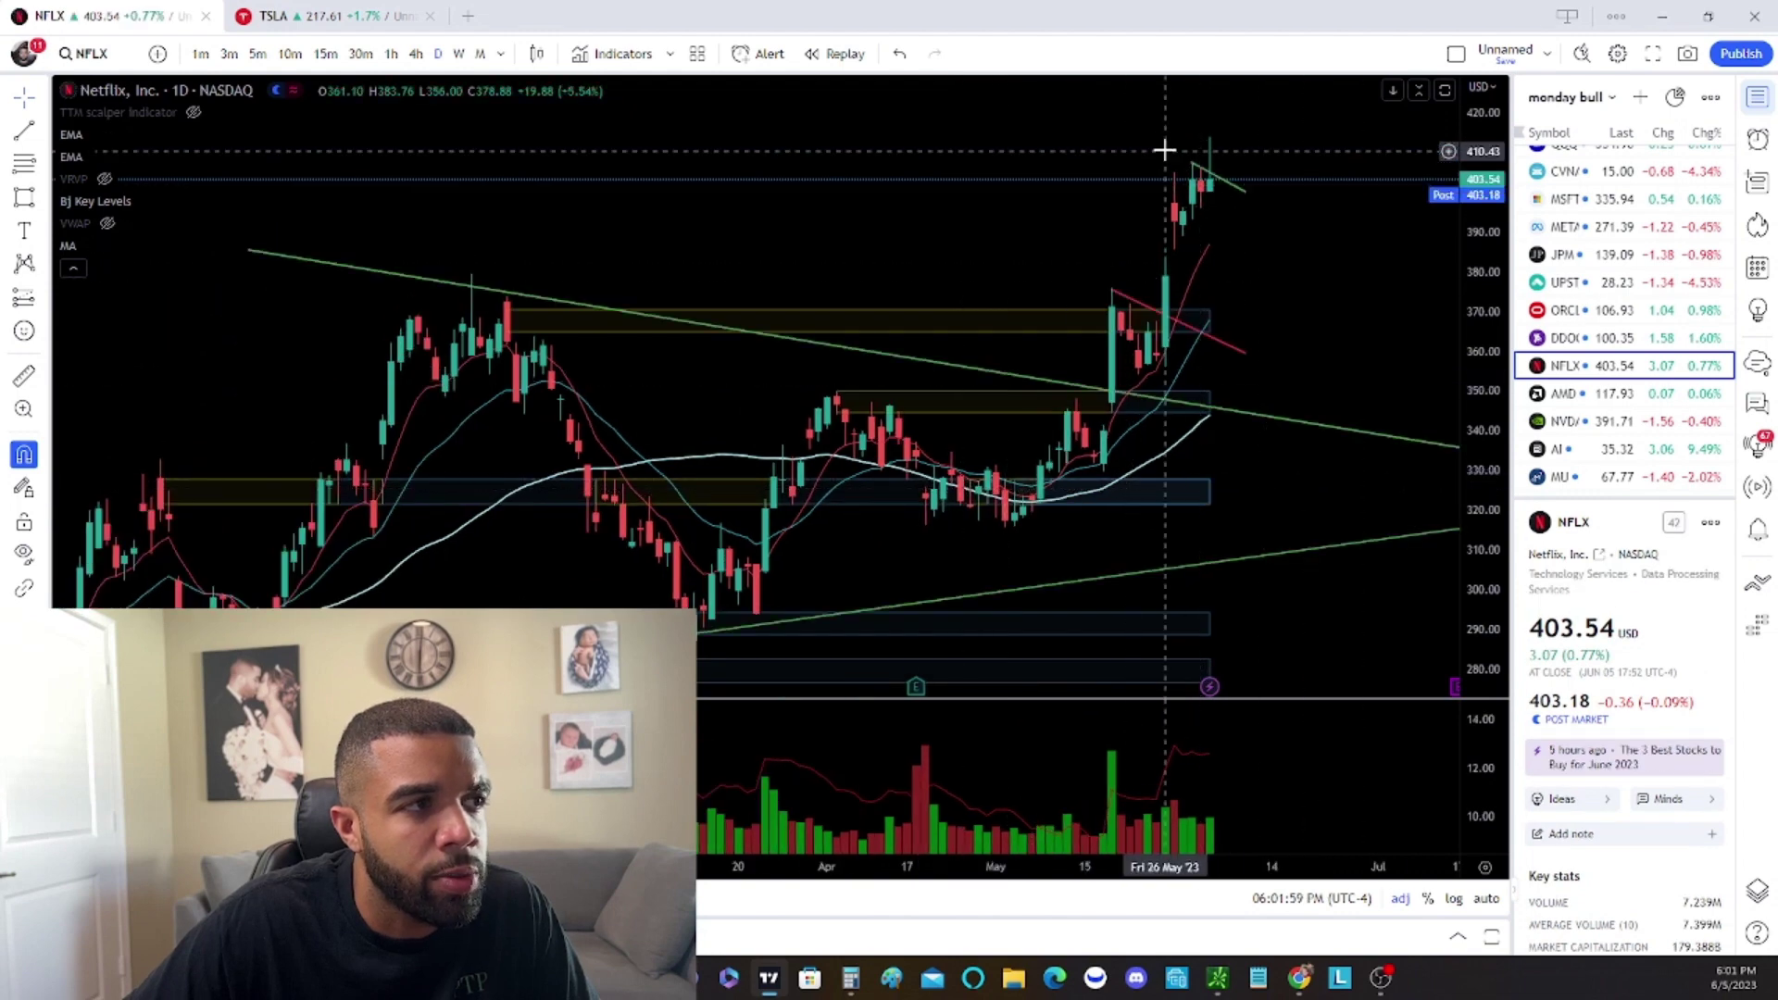
pyautogui.moveTo(1485, 205); pyautogui.dragTo(1232, 256)
pyautogui.scroll(-4, 1244, 292)
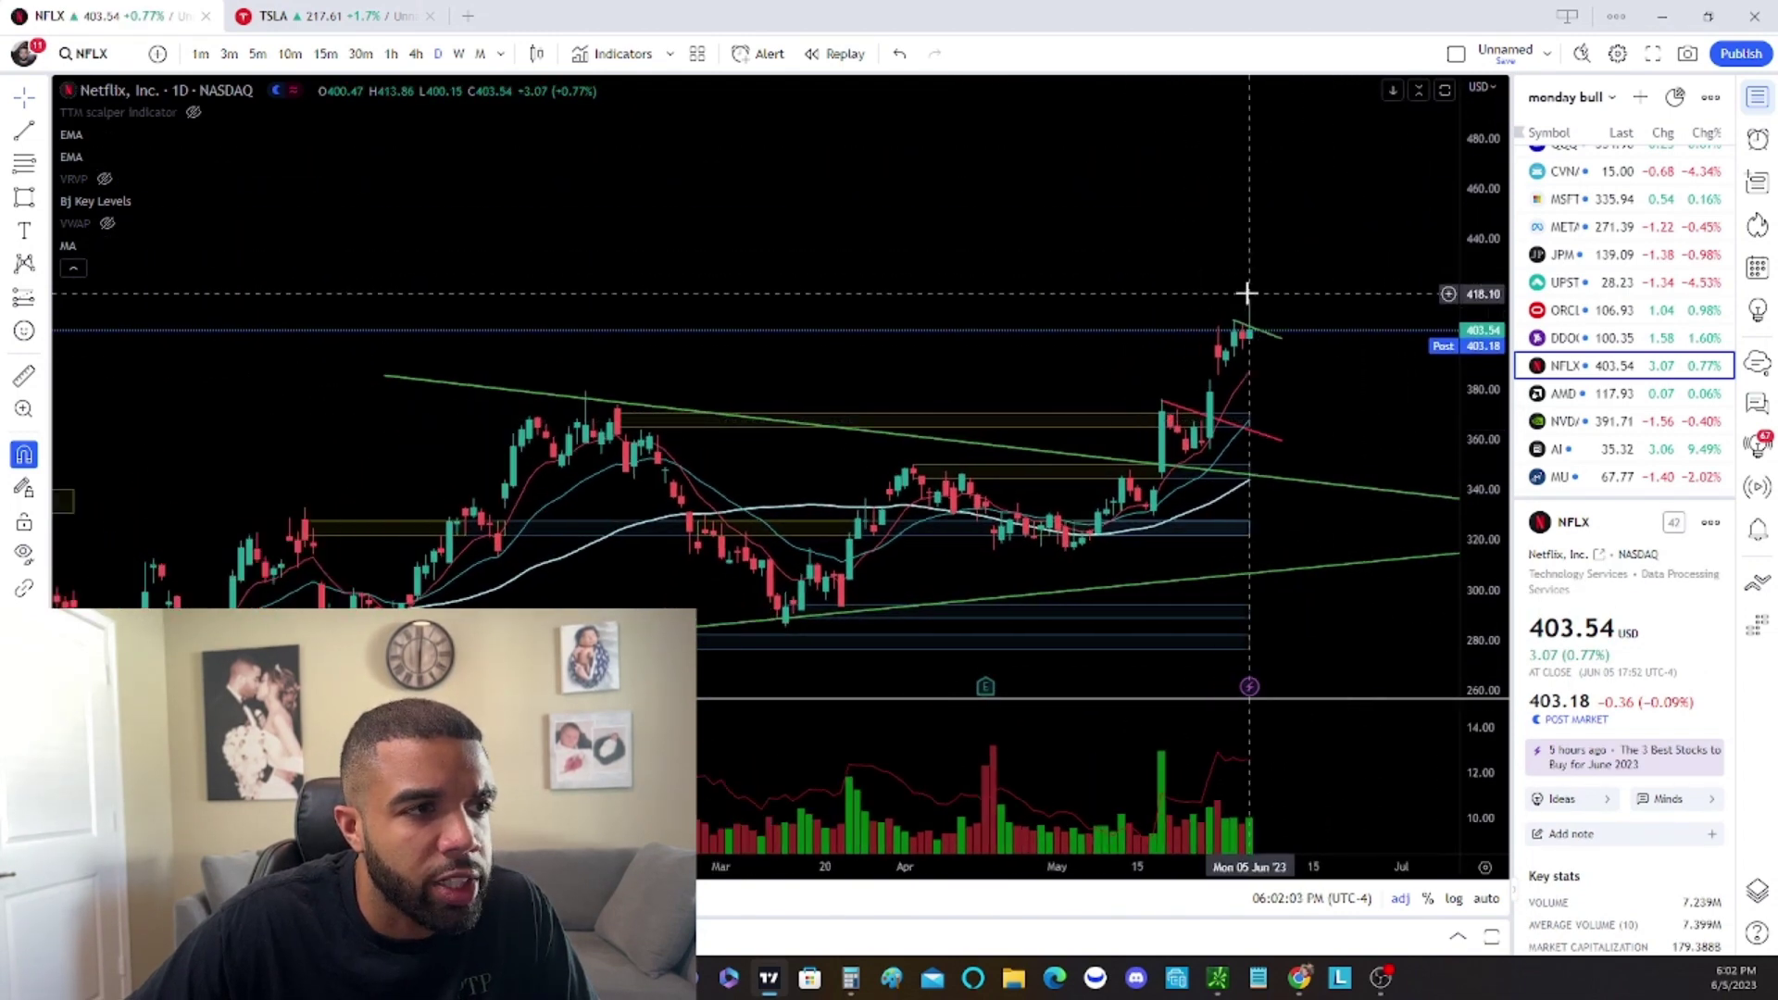
pyautogui.scroll(-5, 1241, 299)
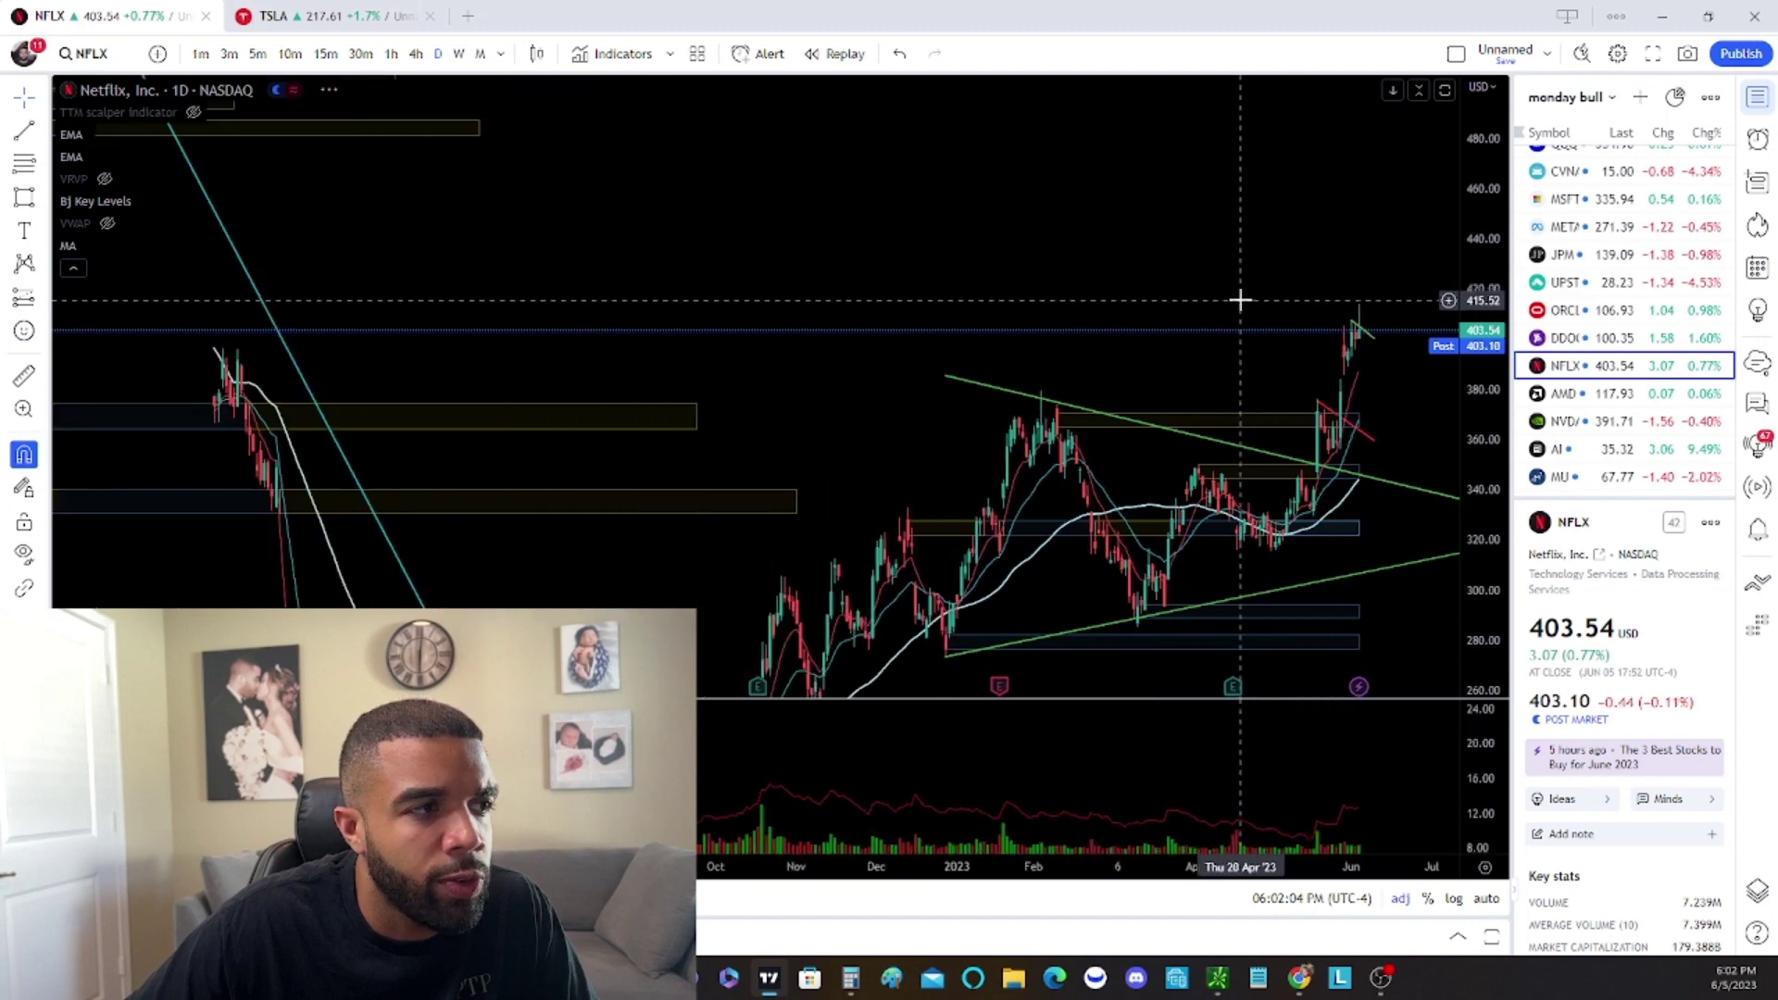
pyautogui.scroll(10, 1241, 299)
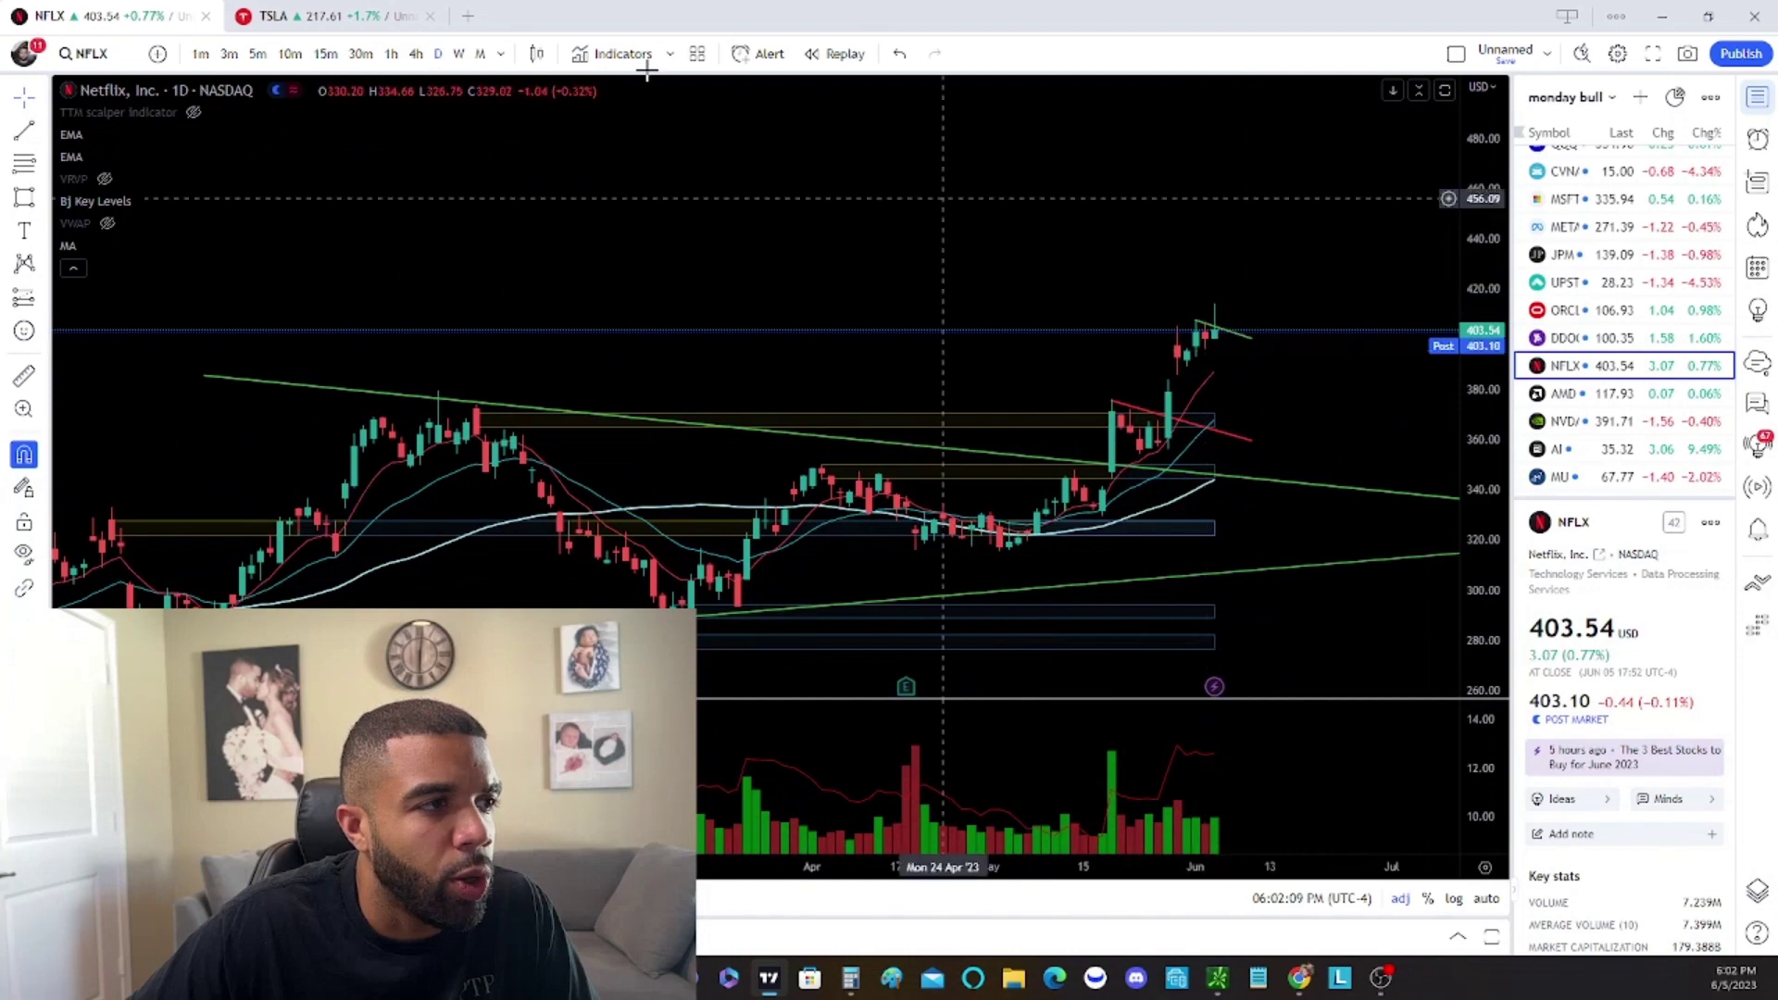
# Switch NFLX to the 1-hour timeframe and examine the recent rally against the moving averages and short descending trendlines
pyautogui.click(392, 55)
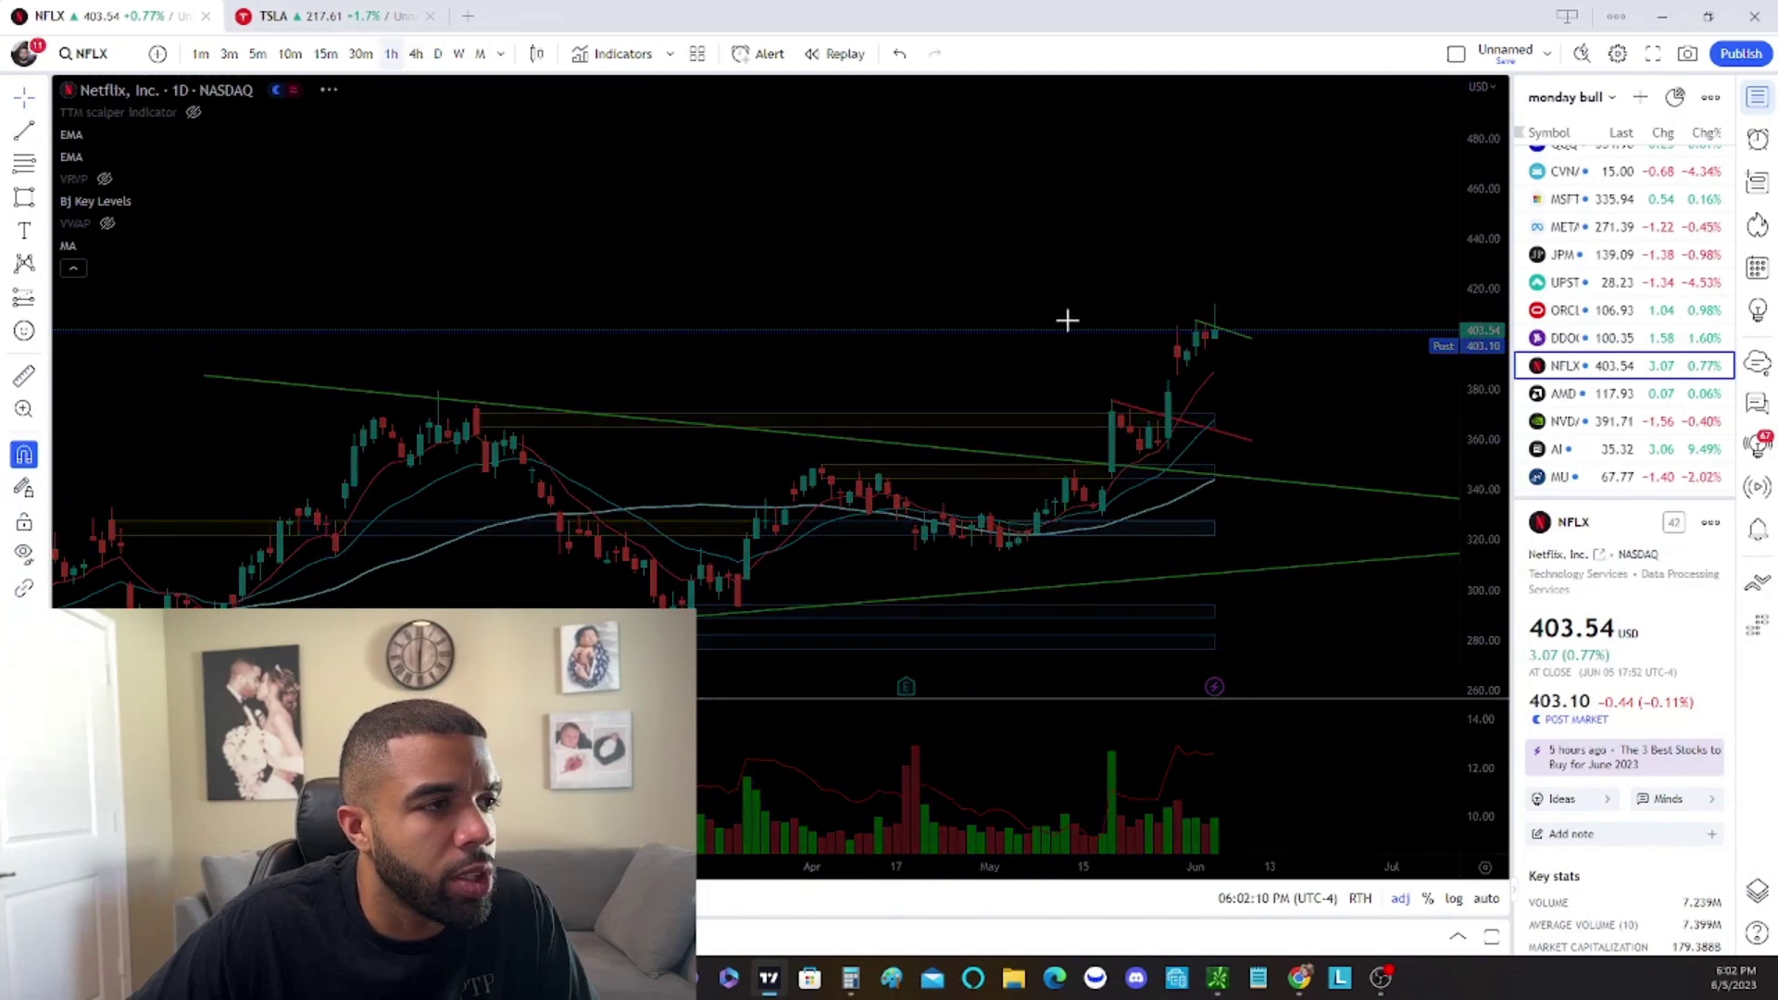
pyautogui.scroll(-5, 1326, 369)
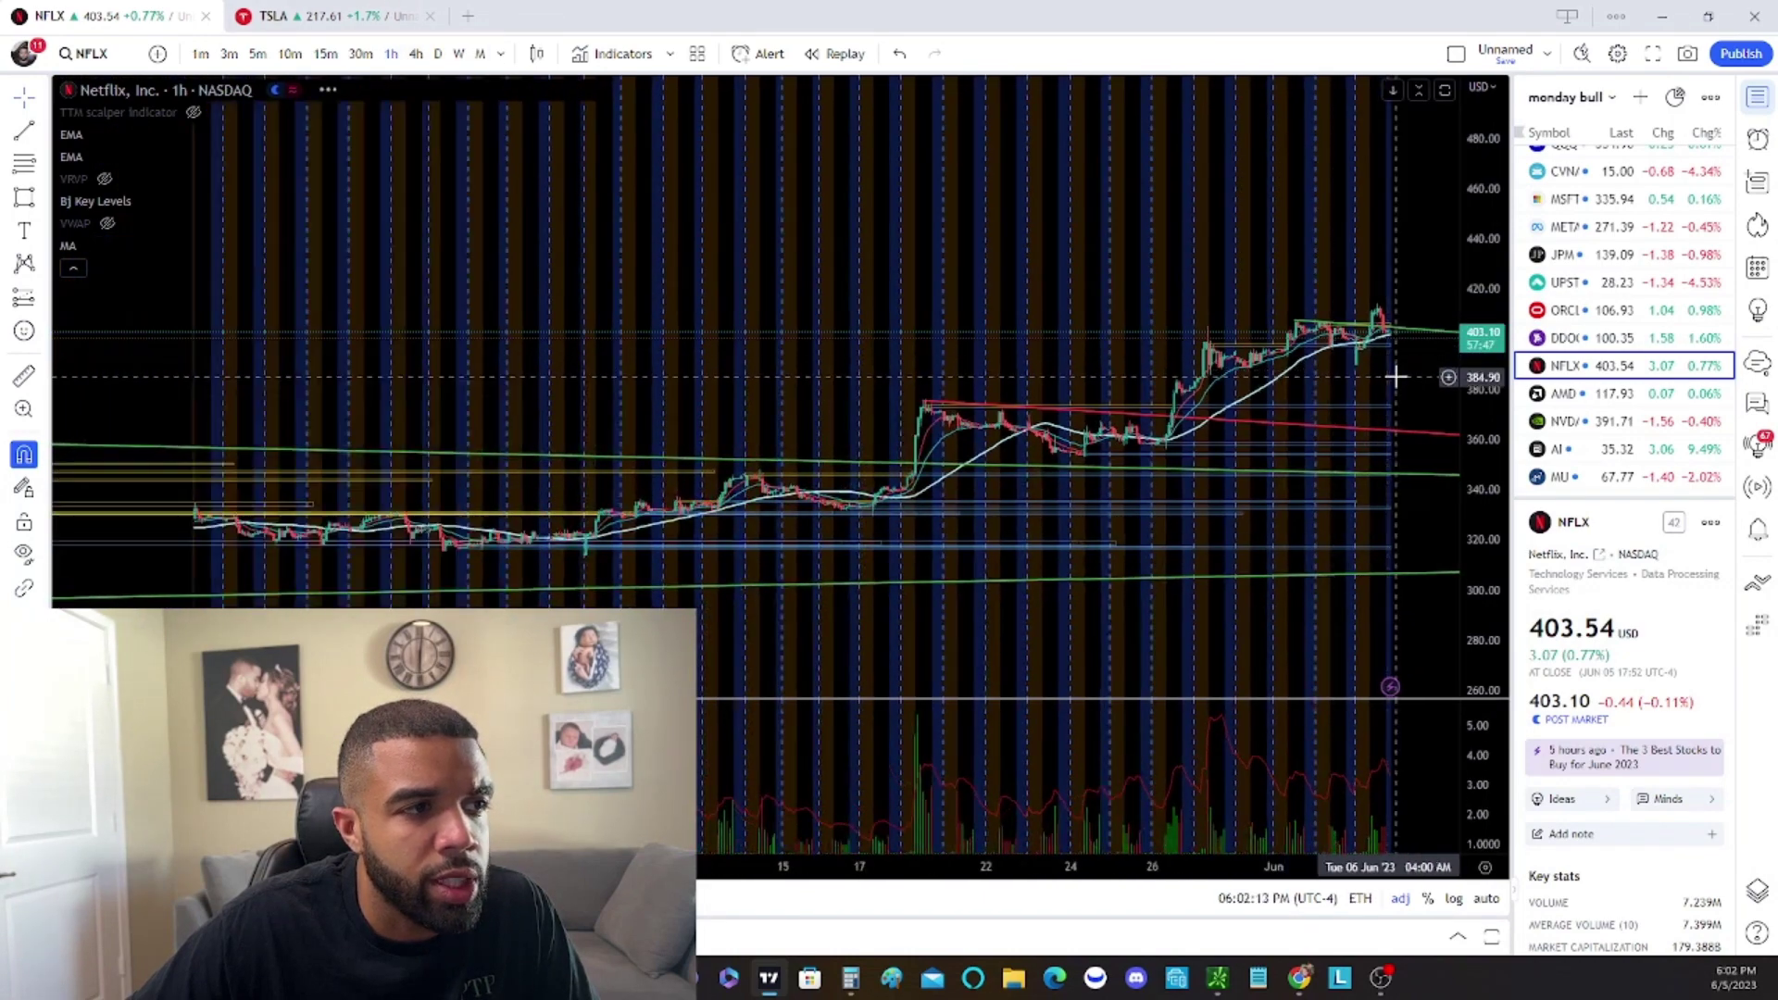
pyautogui.moveTo(1436, 387); pyautogui.dragTo(1159, 365)
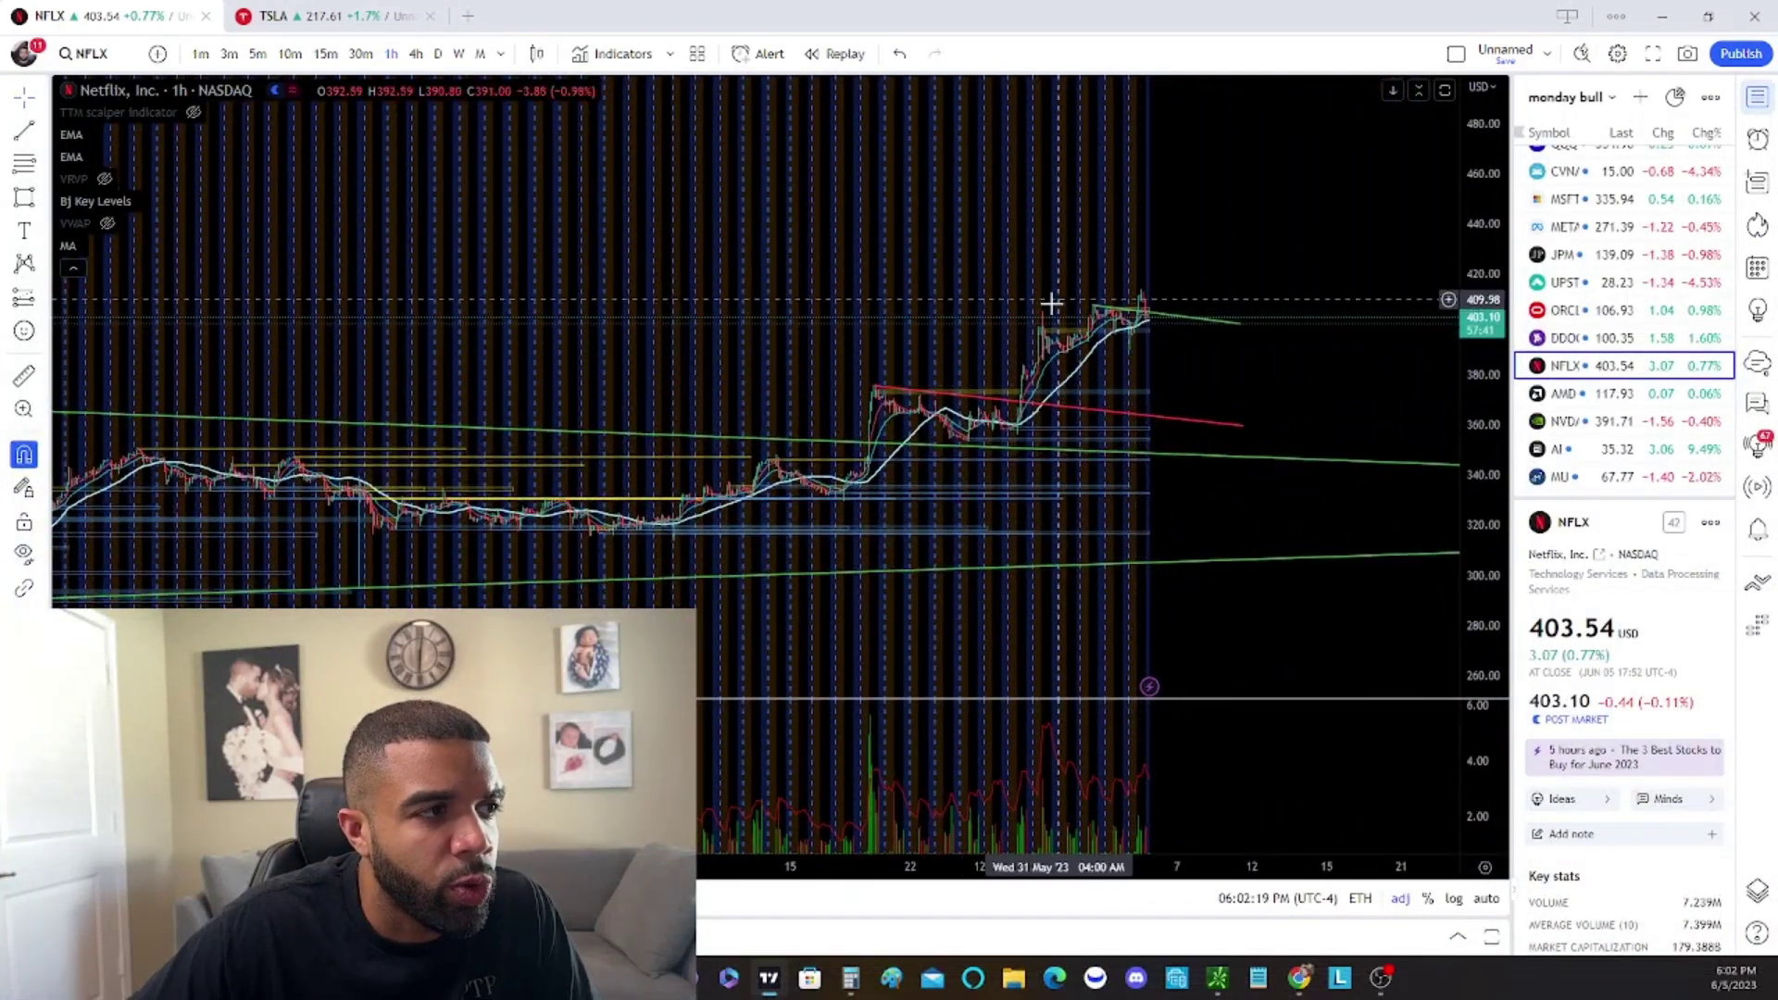
pyautogui.scroll(-2, 1082, 405)
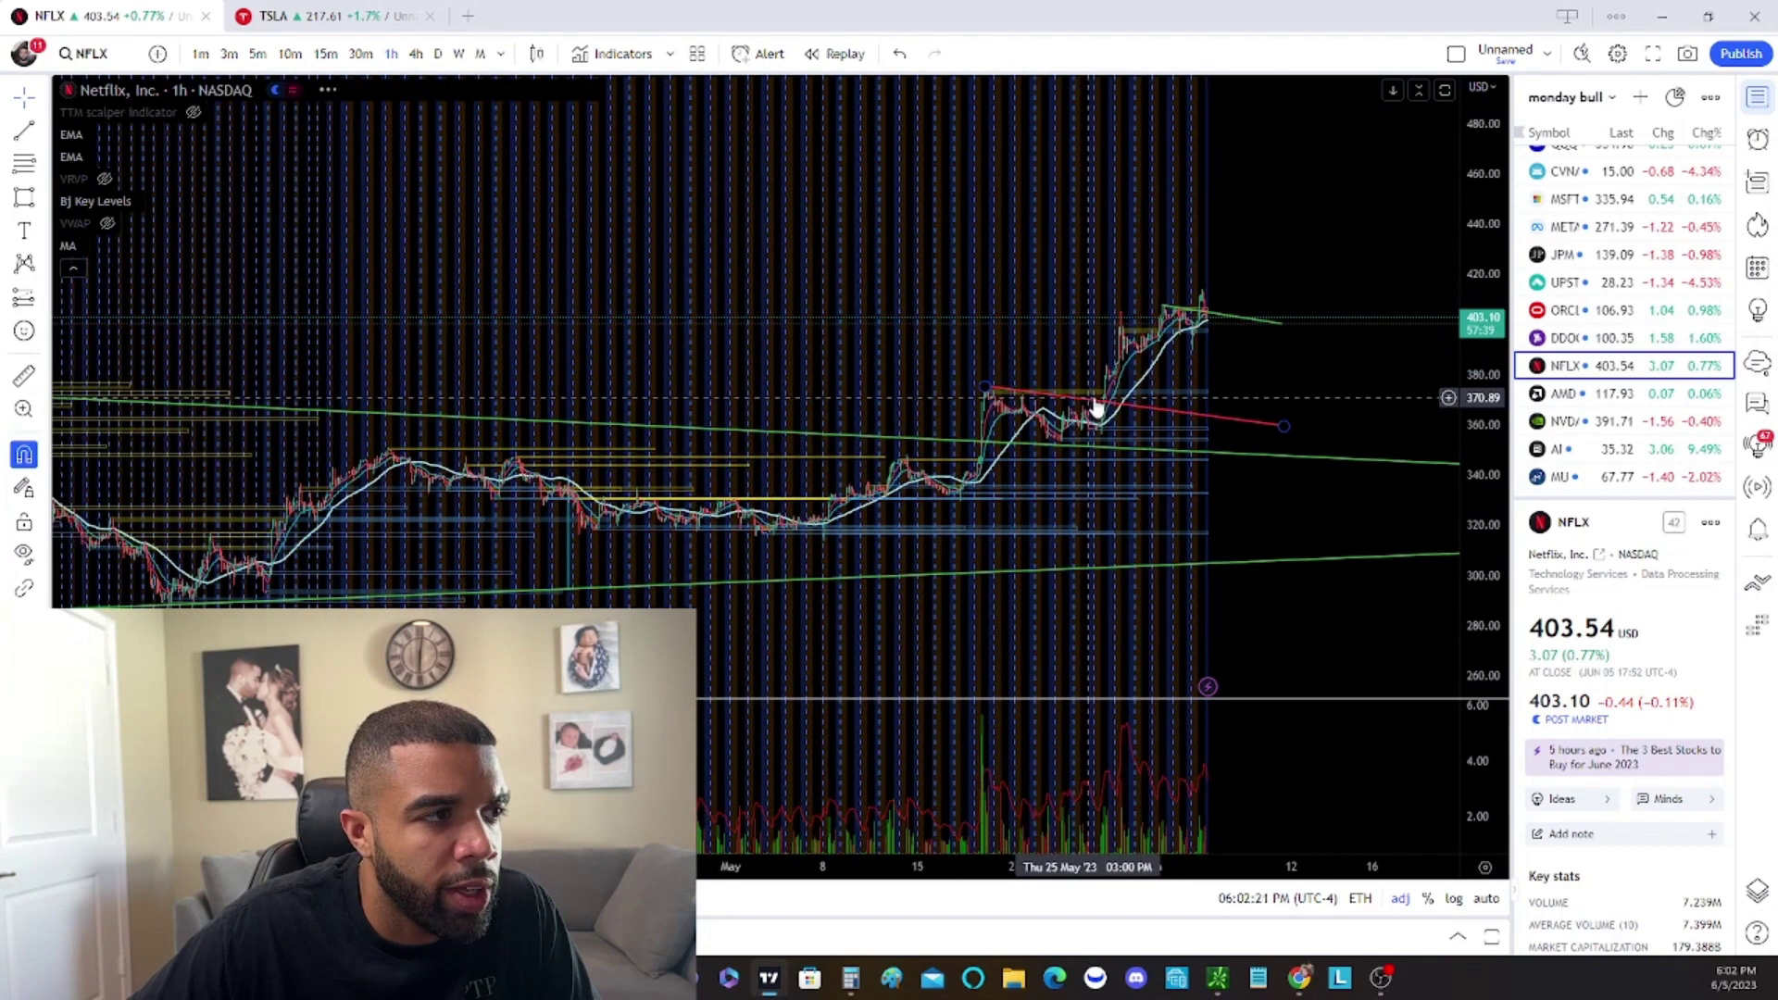
# Draw an ascending trendline on NFLX from the May 26 low at 361.46 to about 429.90 on June 6
pyautogui.click(26, 133)
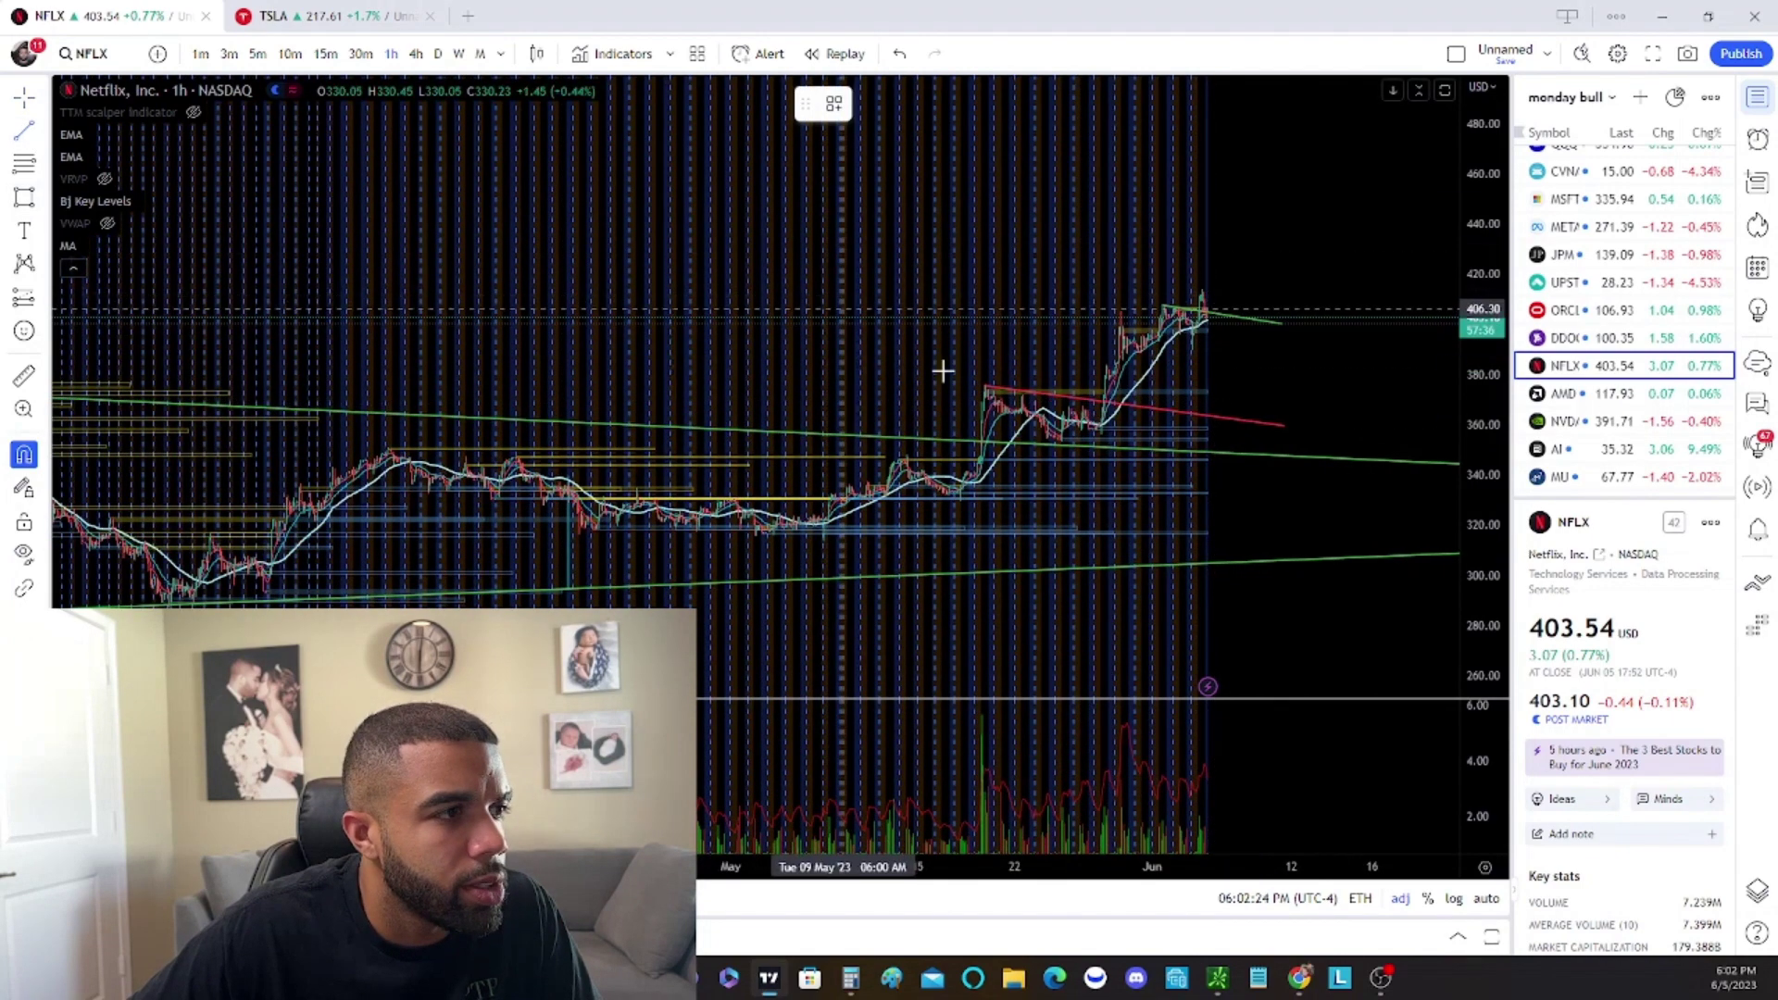
pyautogui.click(1101, 427)
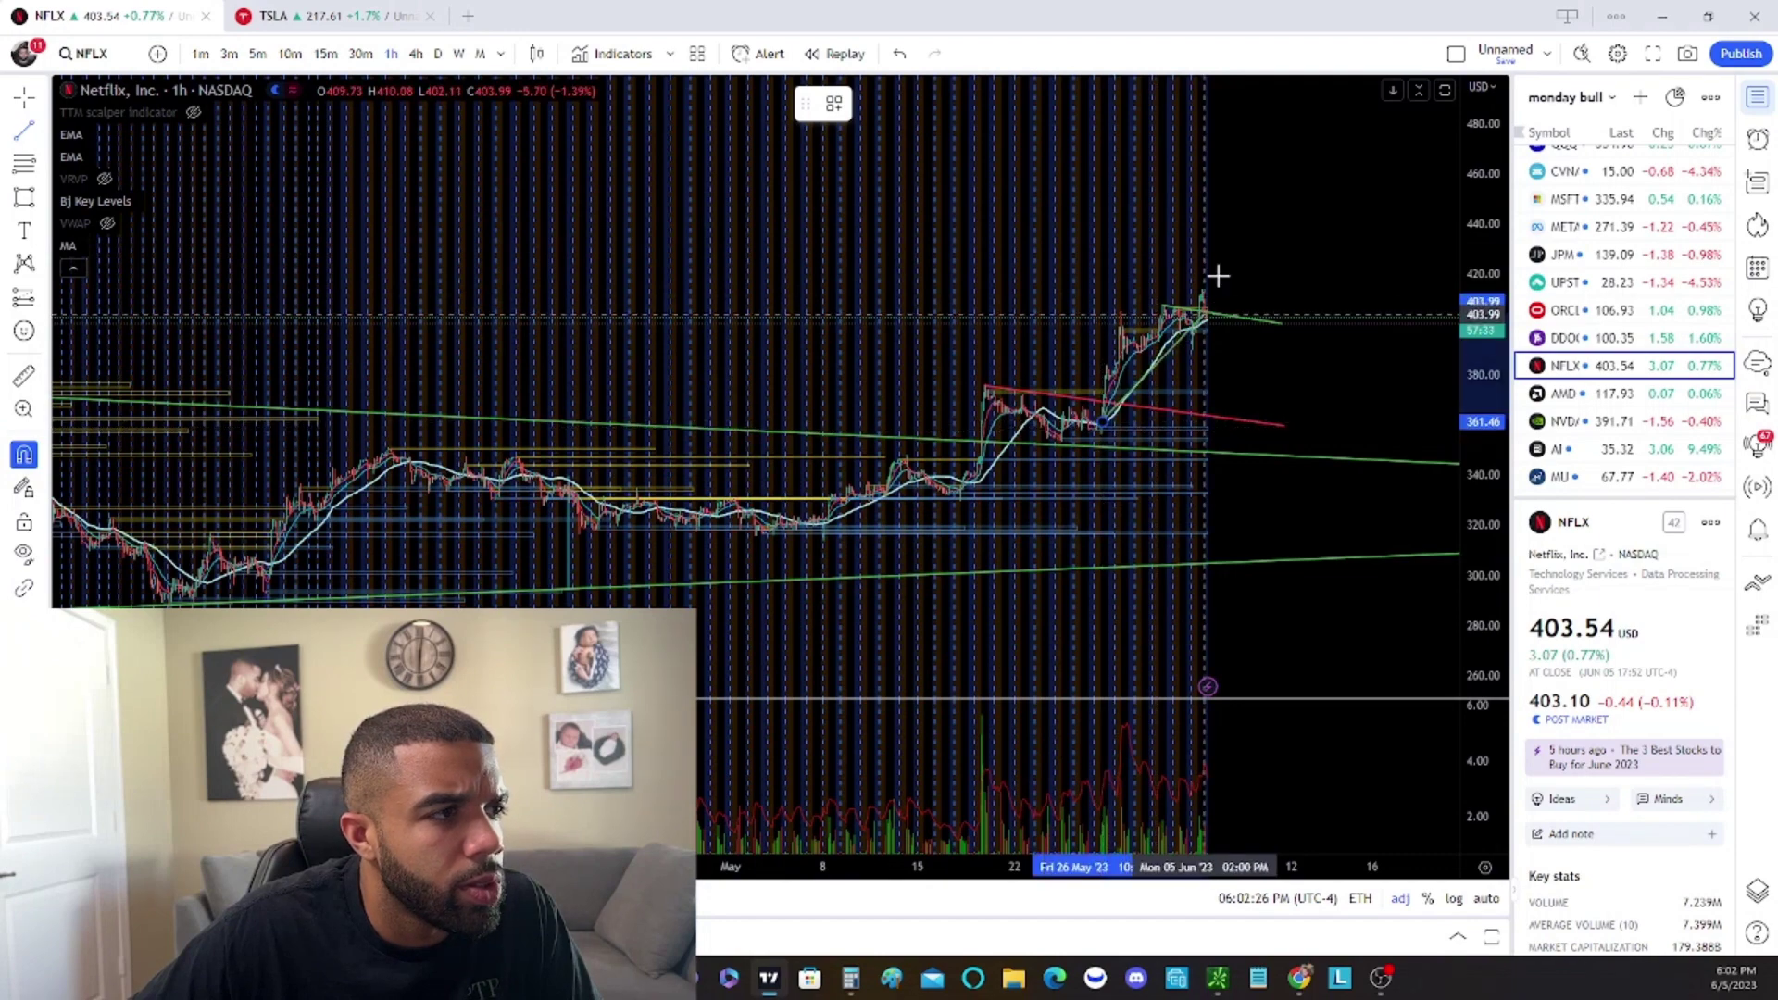
pyautogui.click(1228, 249)
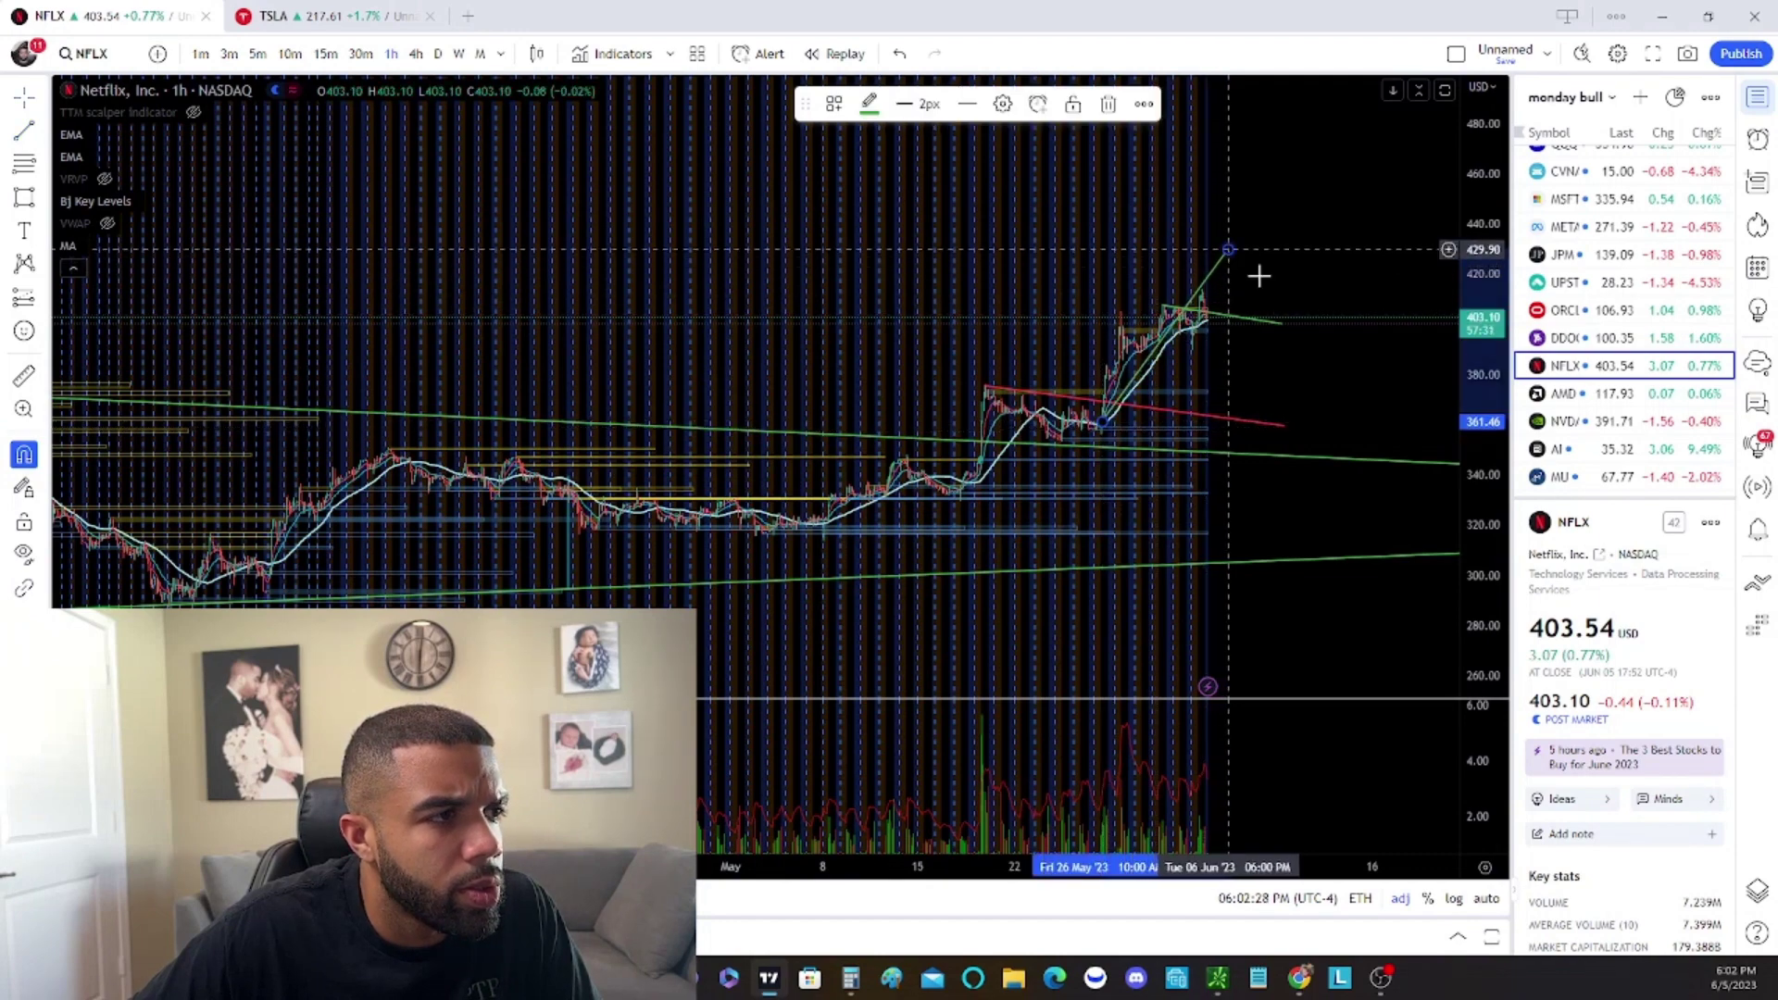
# Replace the short green descending trendline near NFLX's latest highs with a rectangular zone starting June 1, its upper edge at 407.55
pyautogui.click(1275, 320)
pyautogui.press('Delete')
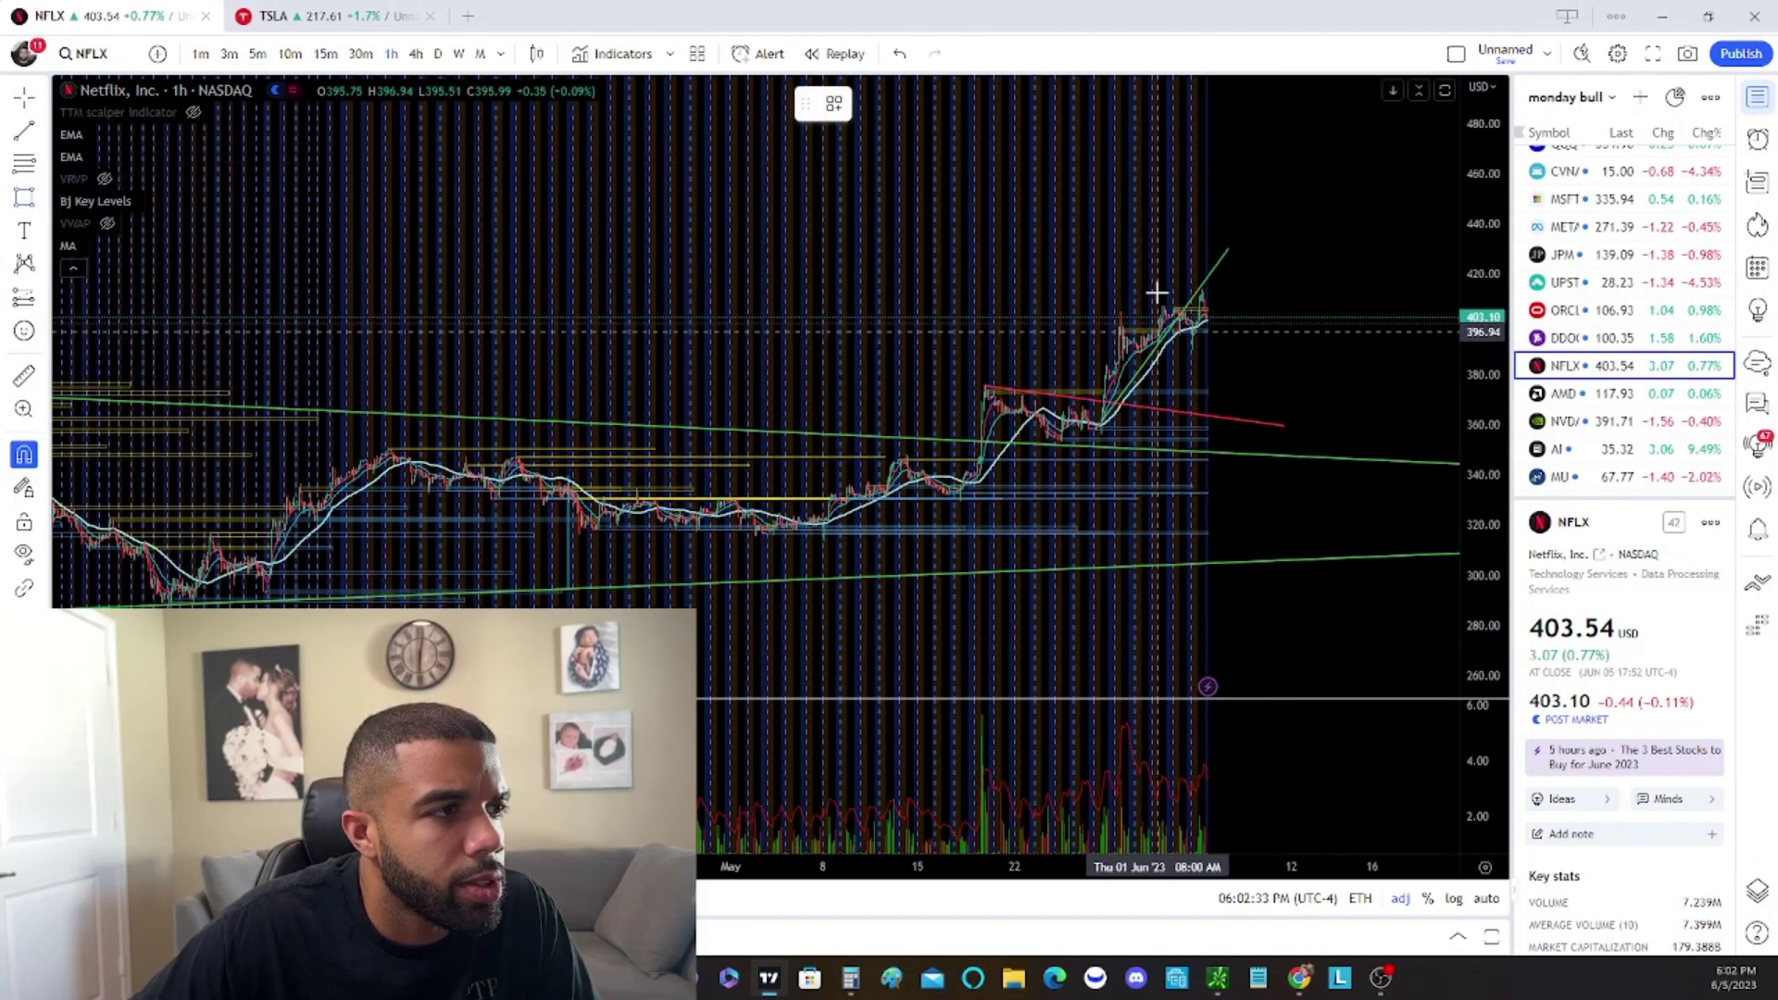
pyautogui.moveTo(1162, 281)
pyautogui.mouseDown()
pyautogui.moveTo(1324, 366)
pyautogui.moveTo(1322, 325)
pyautogui.mouseUp()
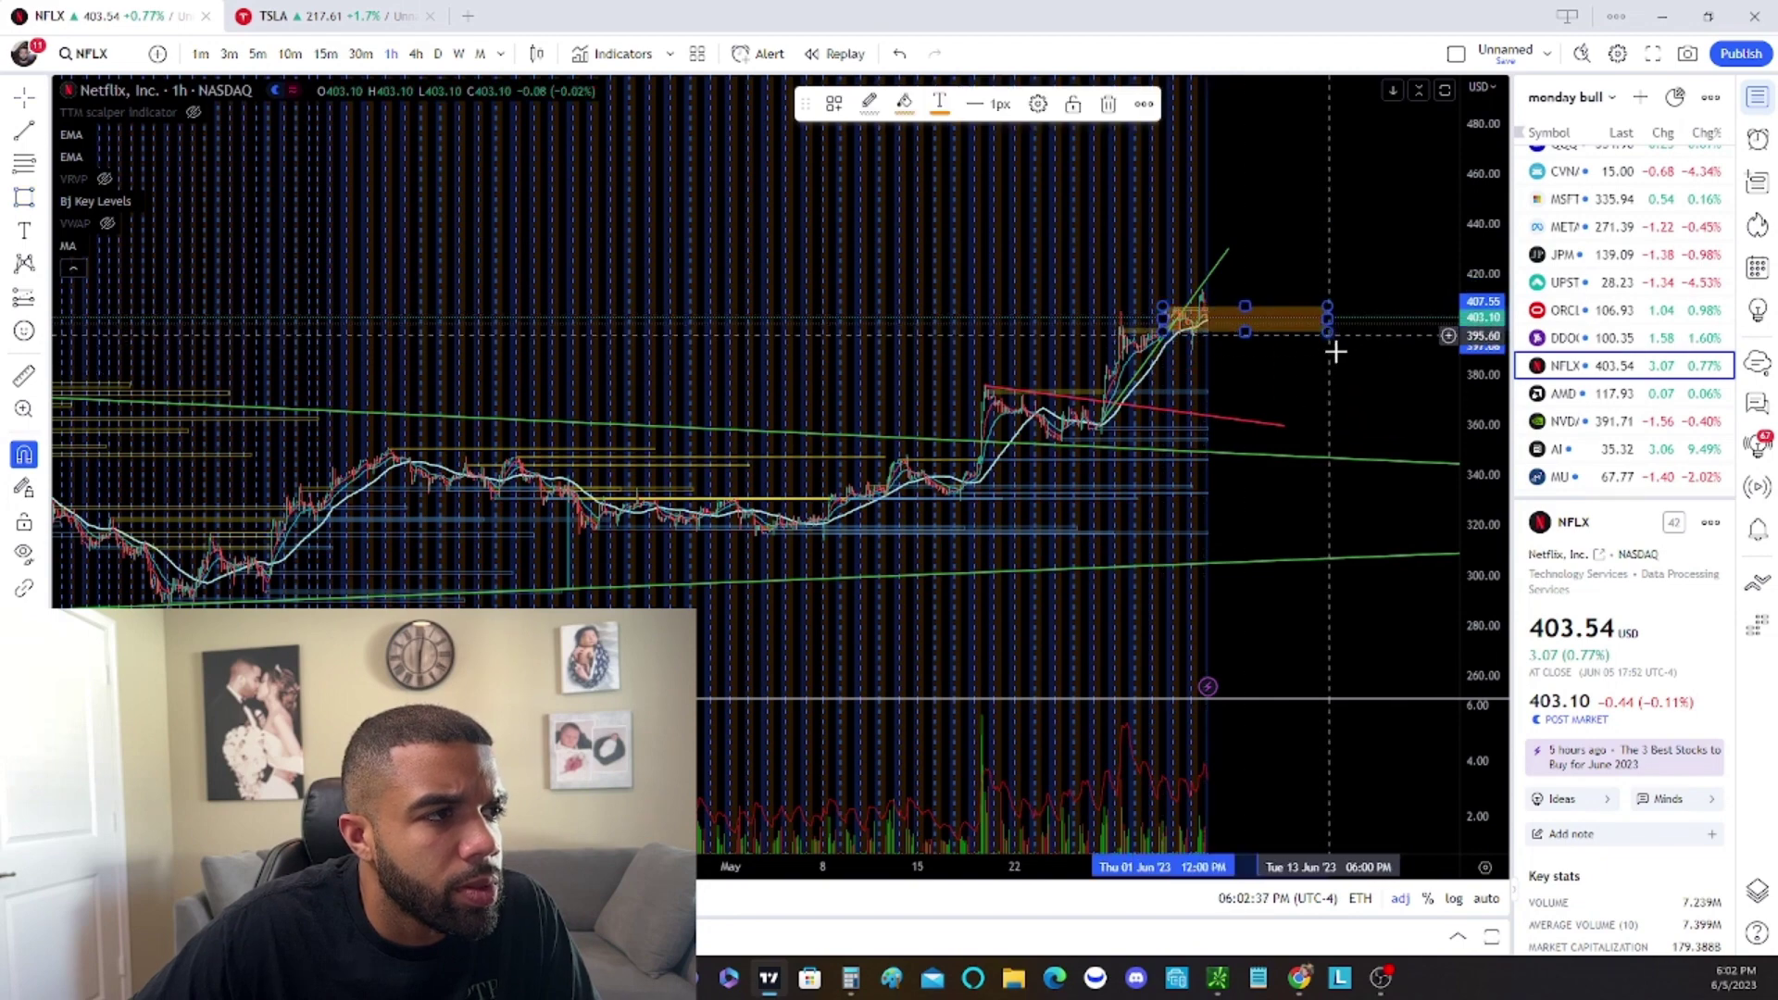
pyautogui.click(1314, 380)
# Compare NFLX's latest hourly candles with the new orange zone, the ascending trendline and the moving averages
pyautogui.scroll(2, 1362, 398)
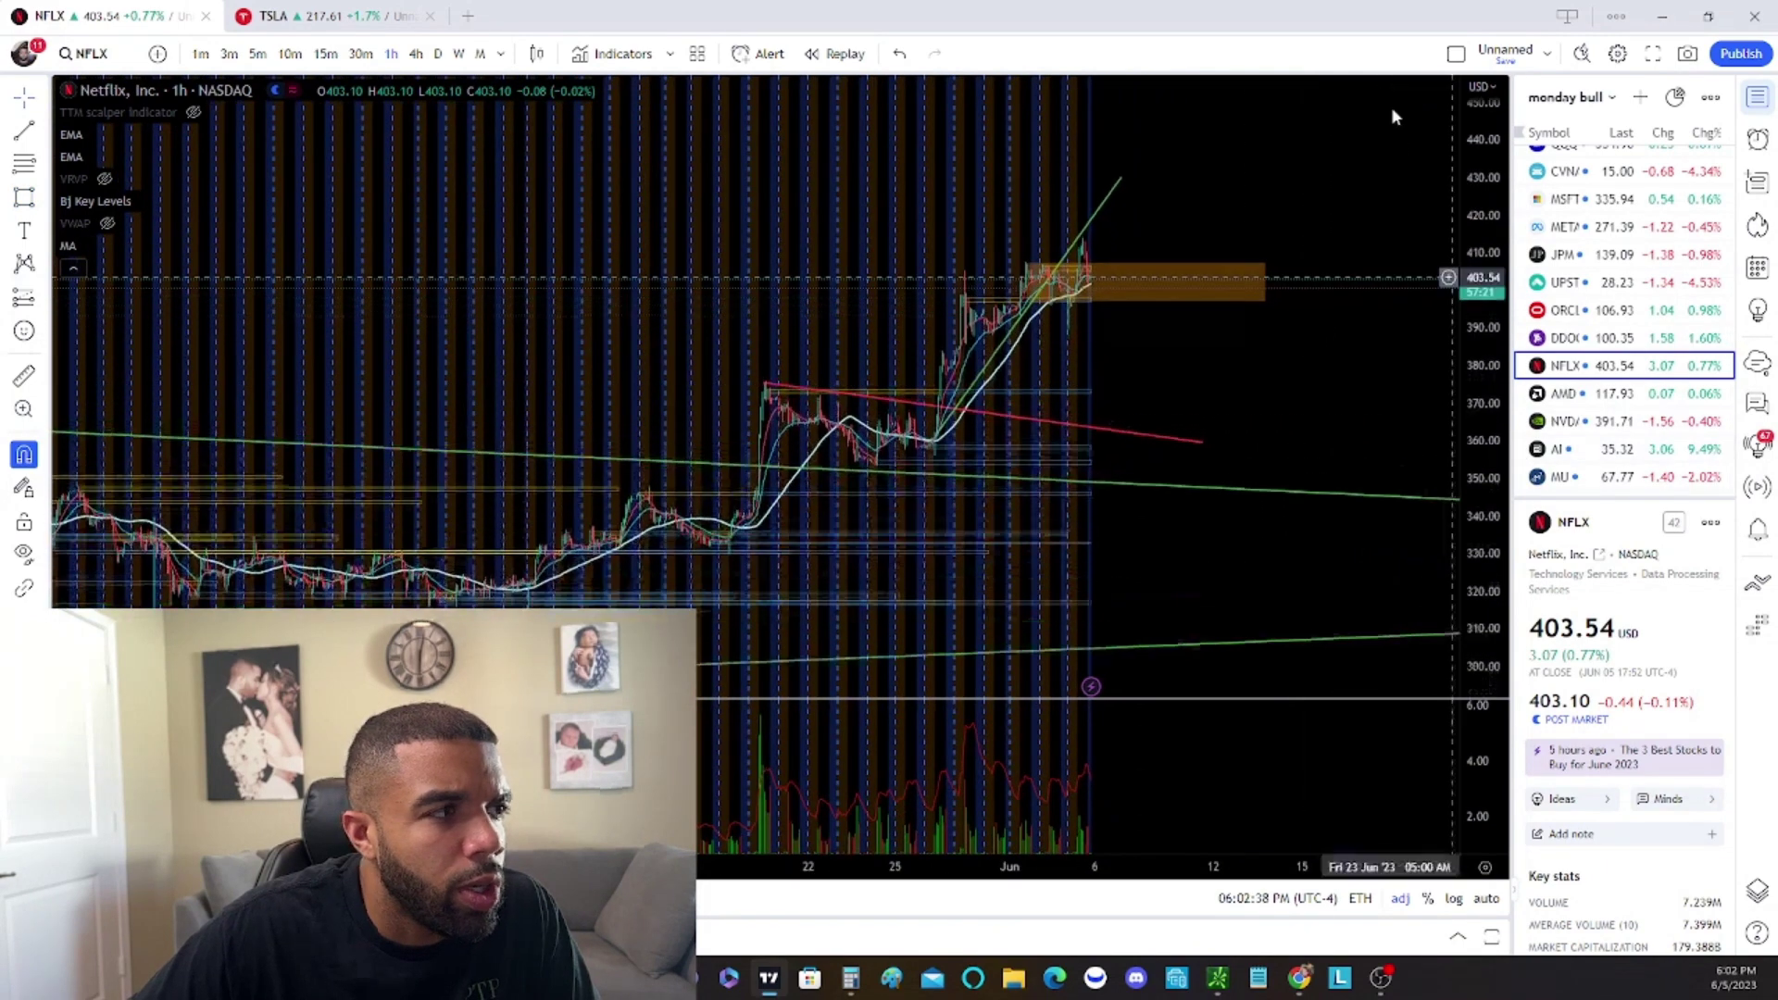
pyautogui.moveTo(1346, 530); pyautogui.dragTo(1414, 530)
pyautogui.scroll(5, 1399, 500)
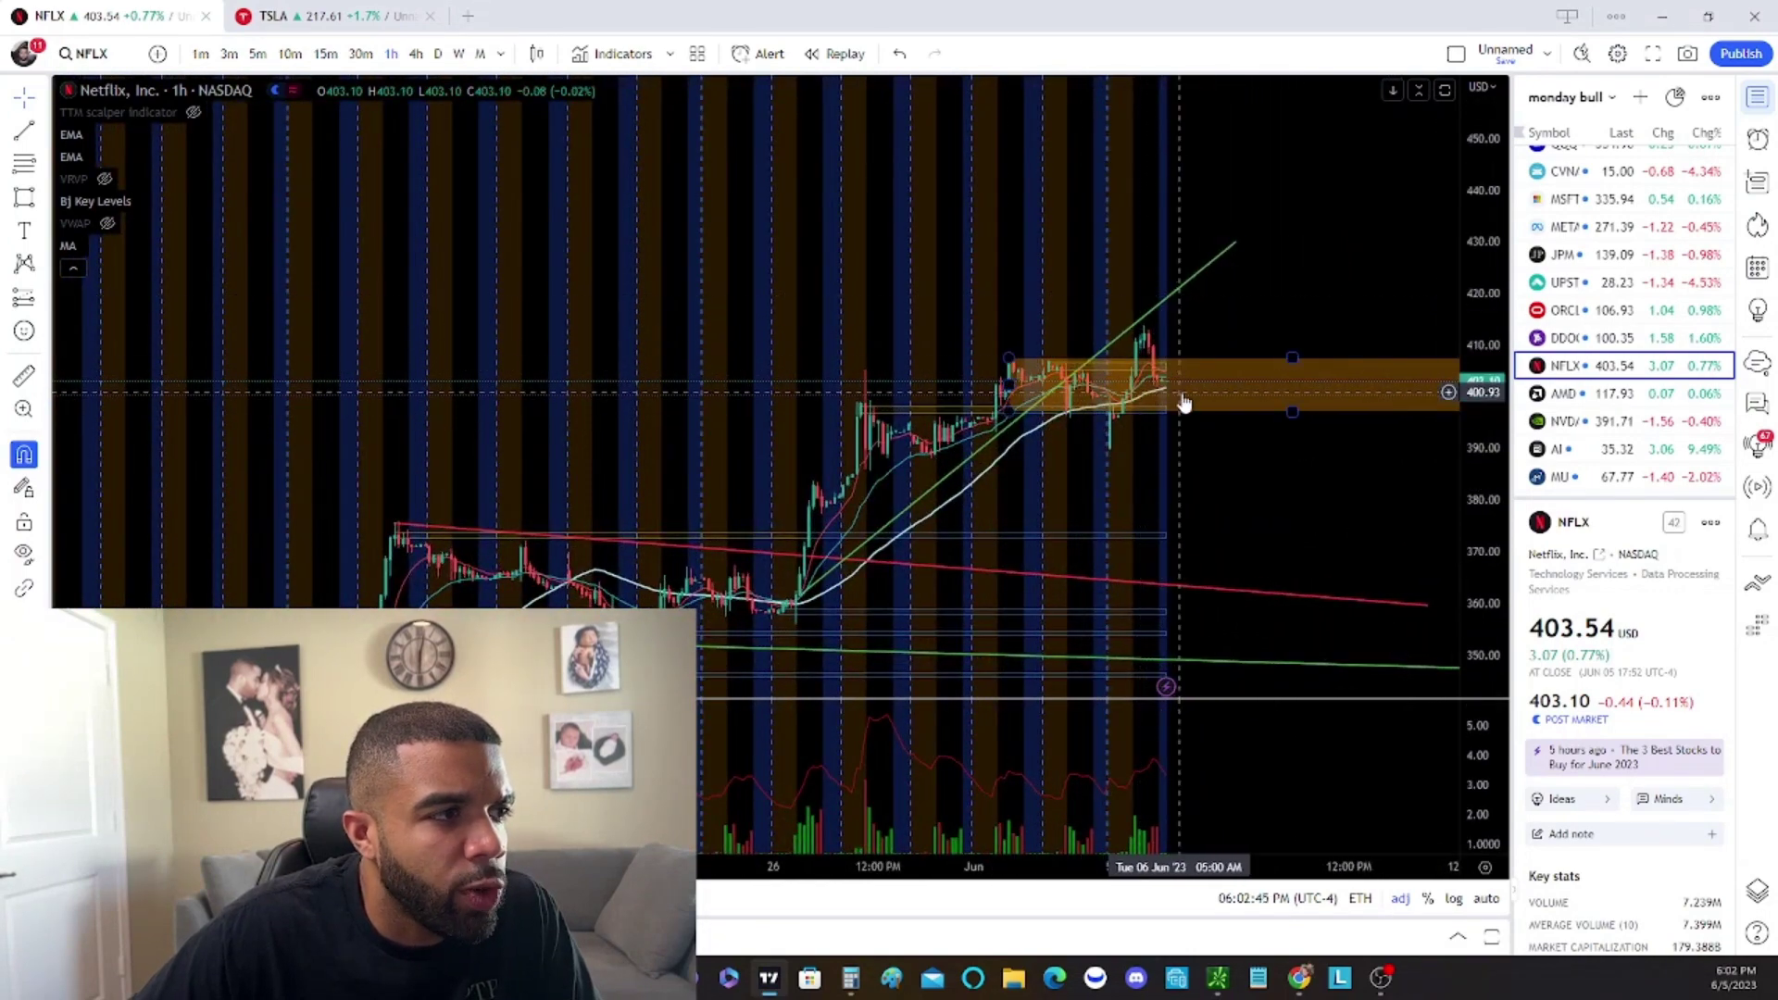
pyautogui.scroll(-3, 1180, 400)
pyautogui.scroll(2, 929, 389)
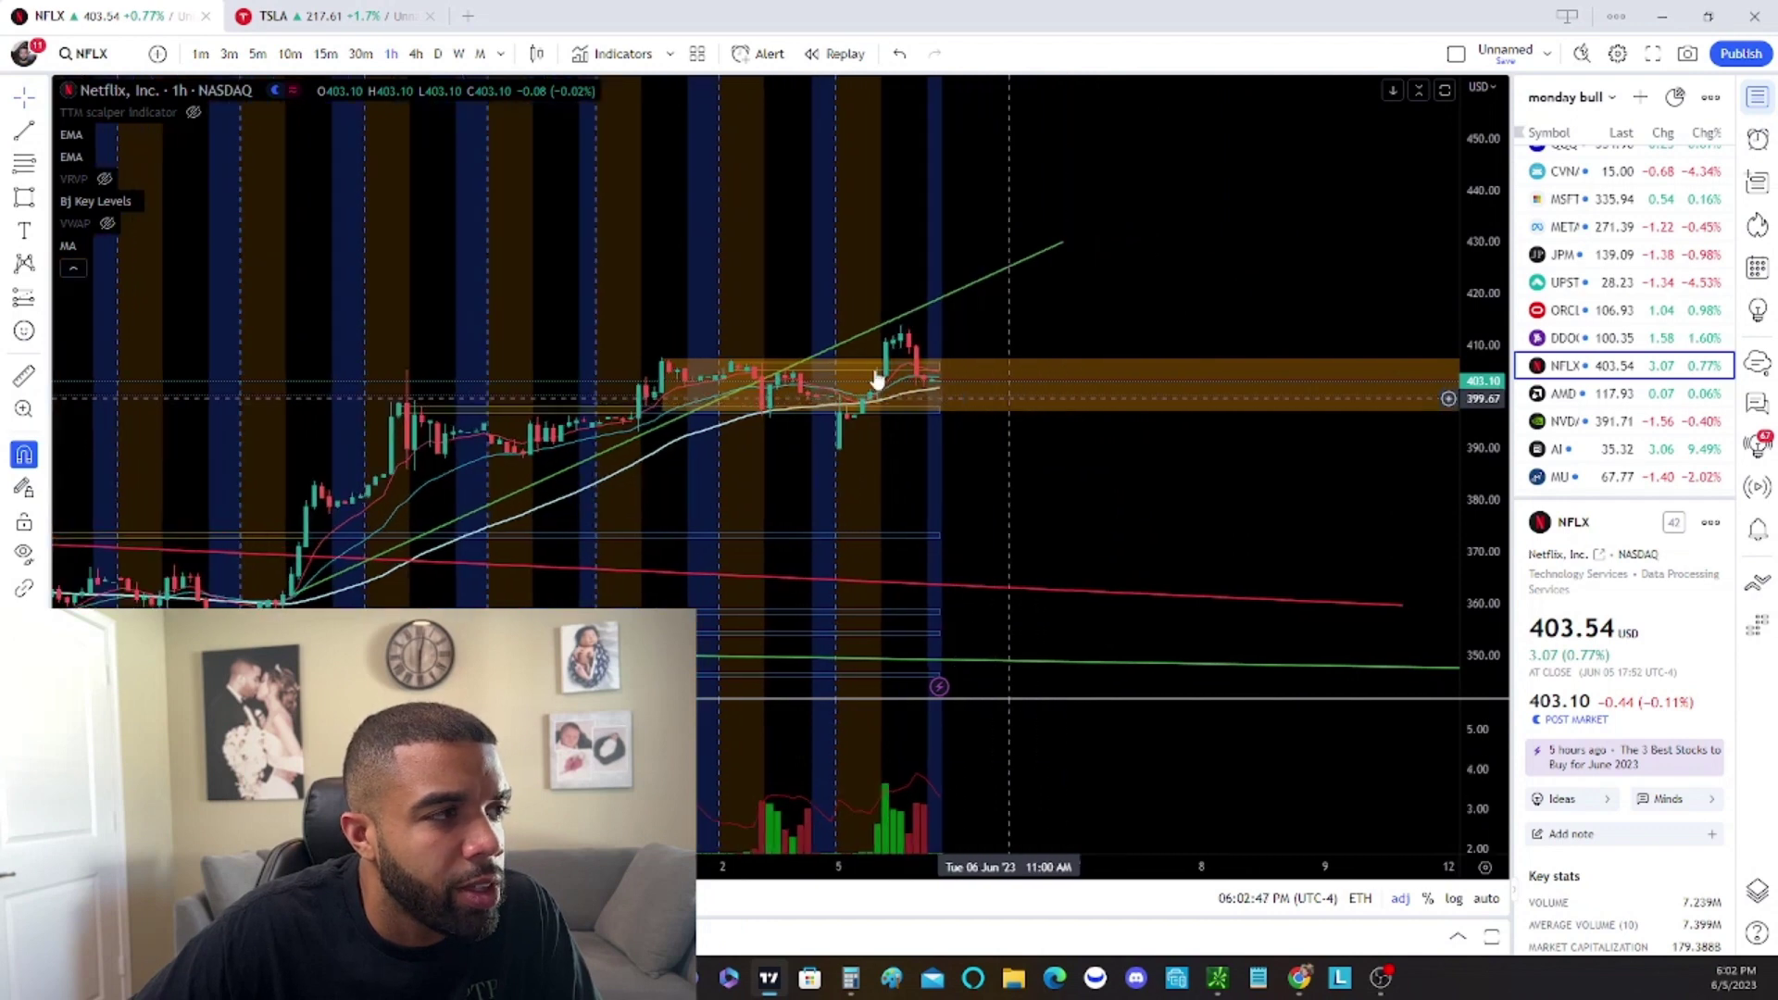
pyautogui.scroll(-2, 1018, 396)
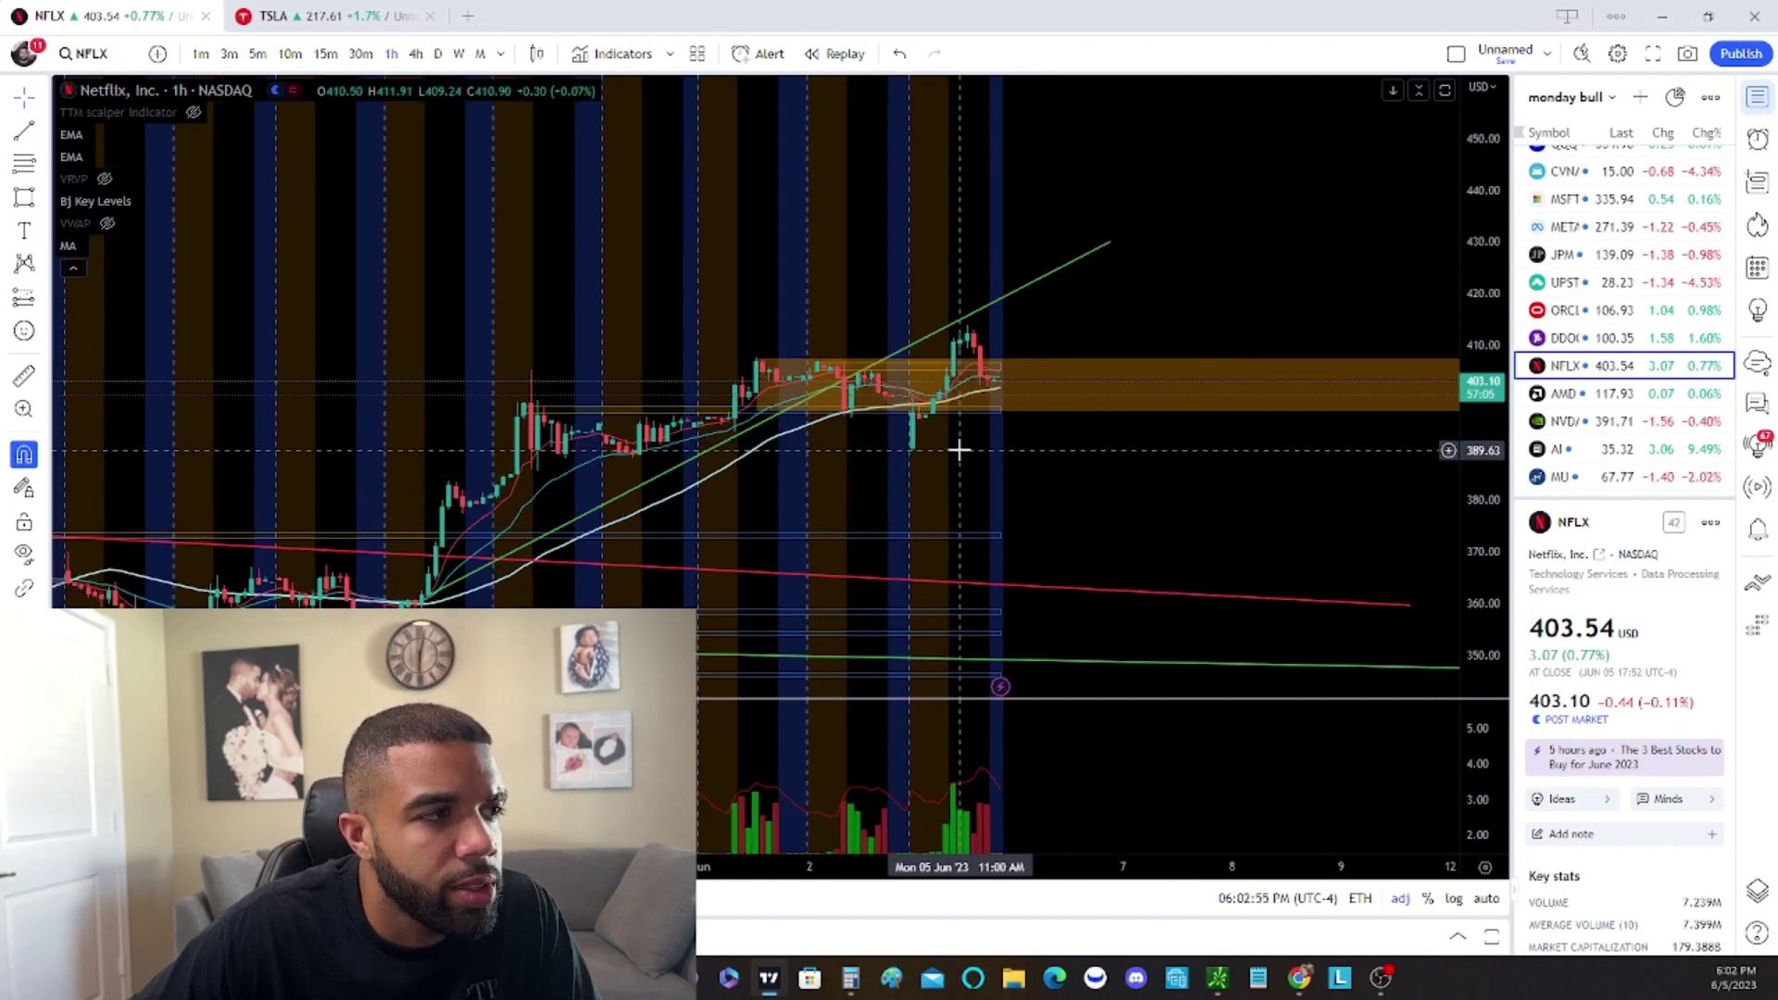
pyautogui.scroll(2, 954, 450)
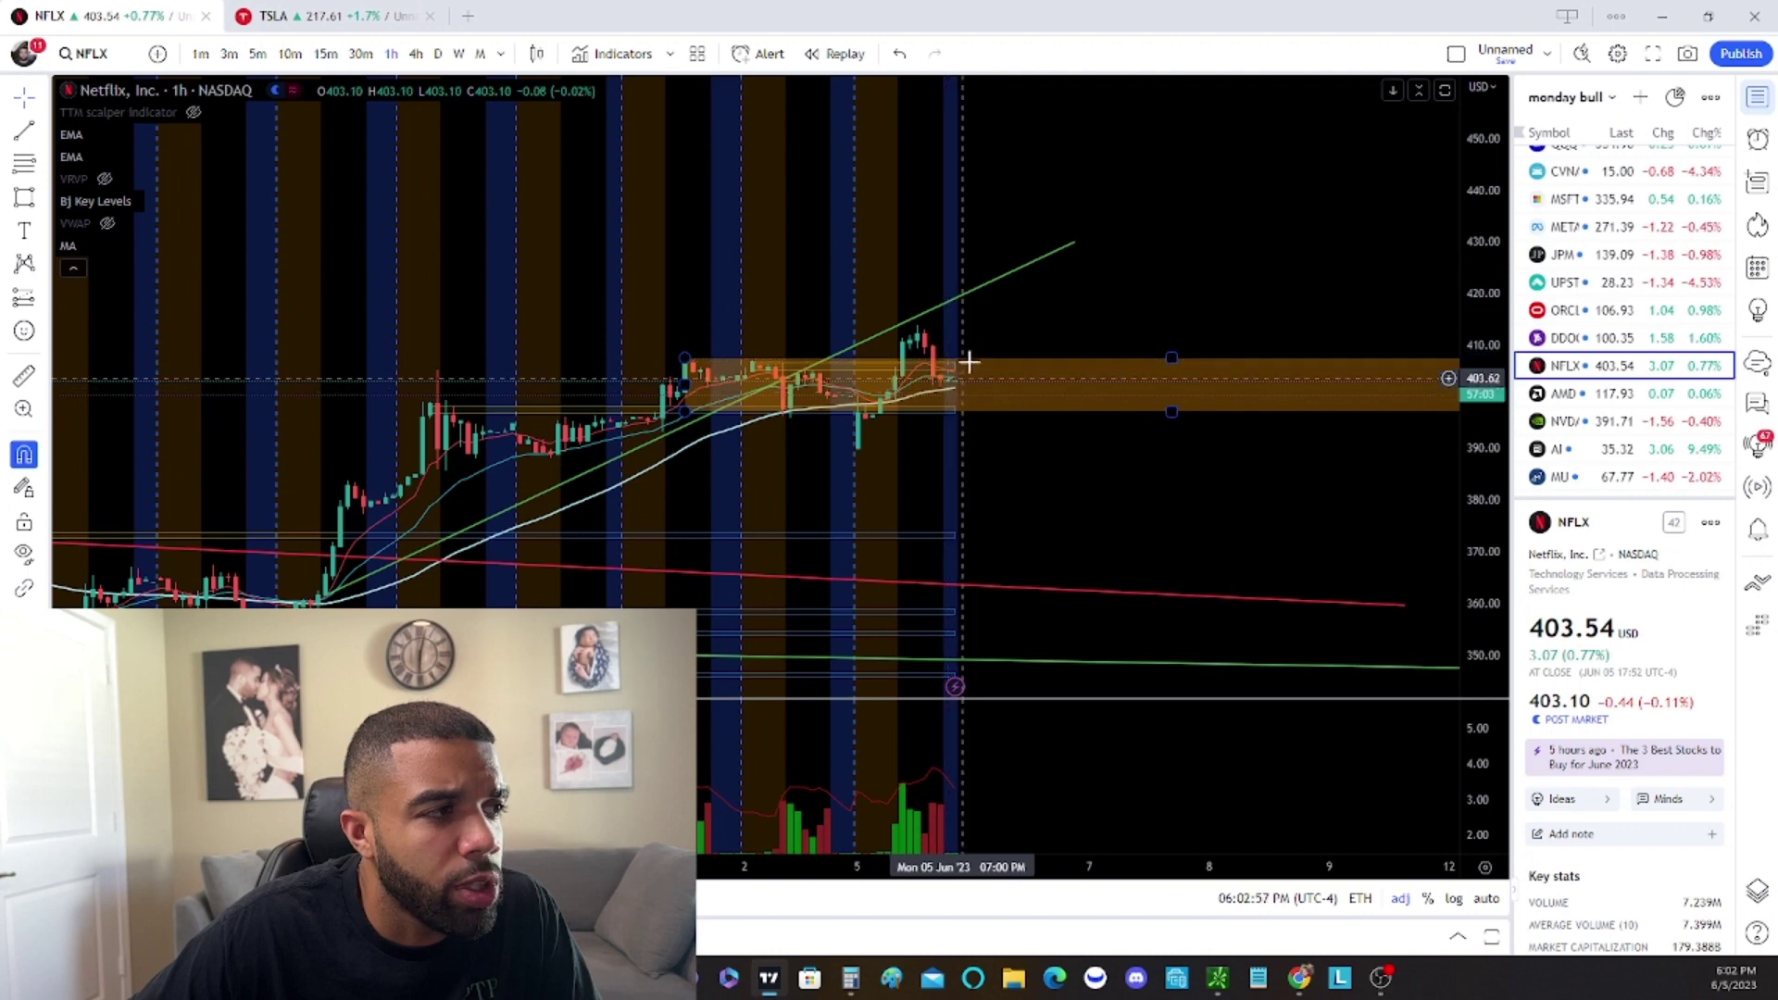
pyautogui.scroll(1, 963, 371)
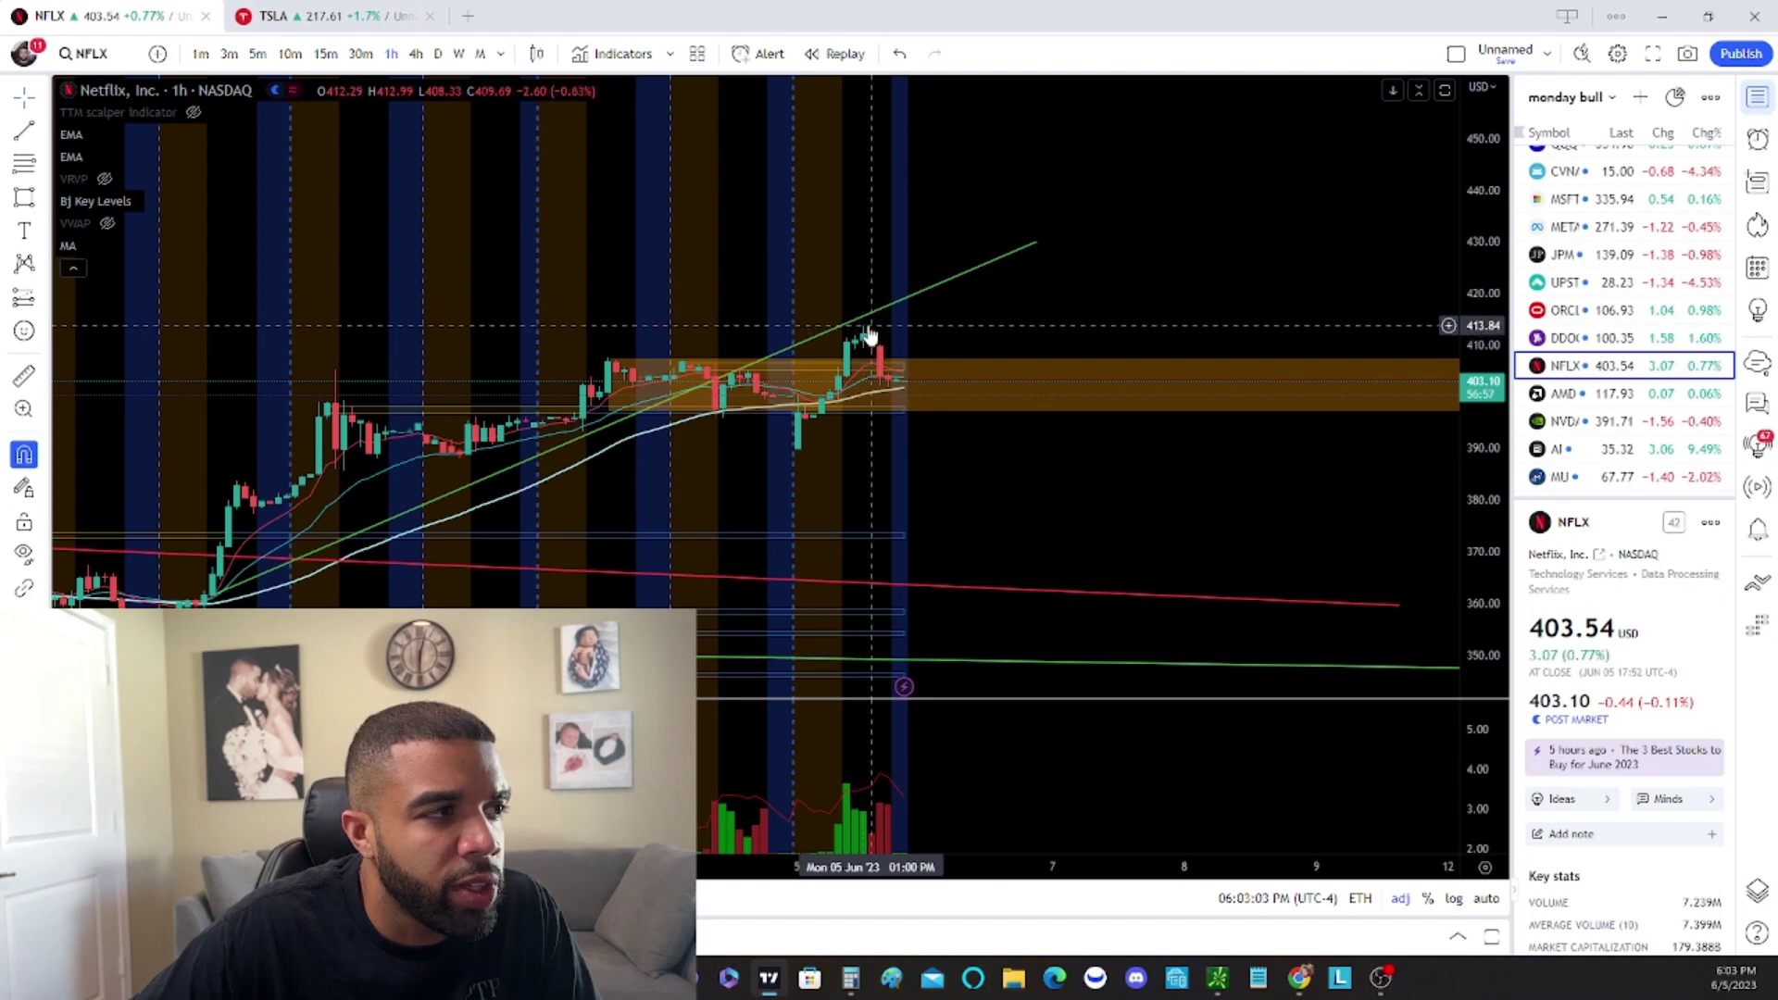
pyautogui.scroll(2, 871, 335)
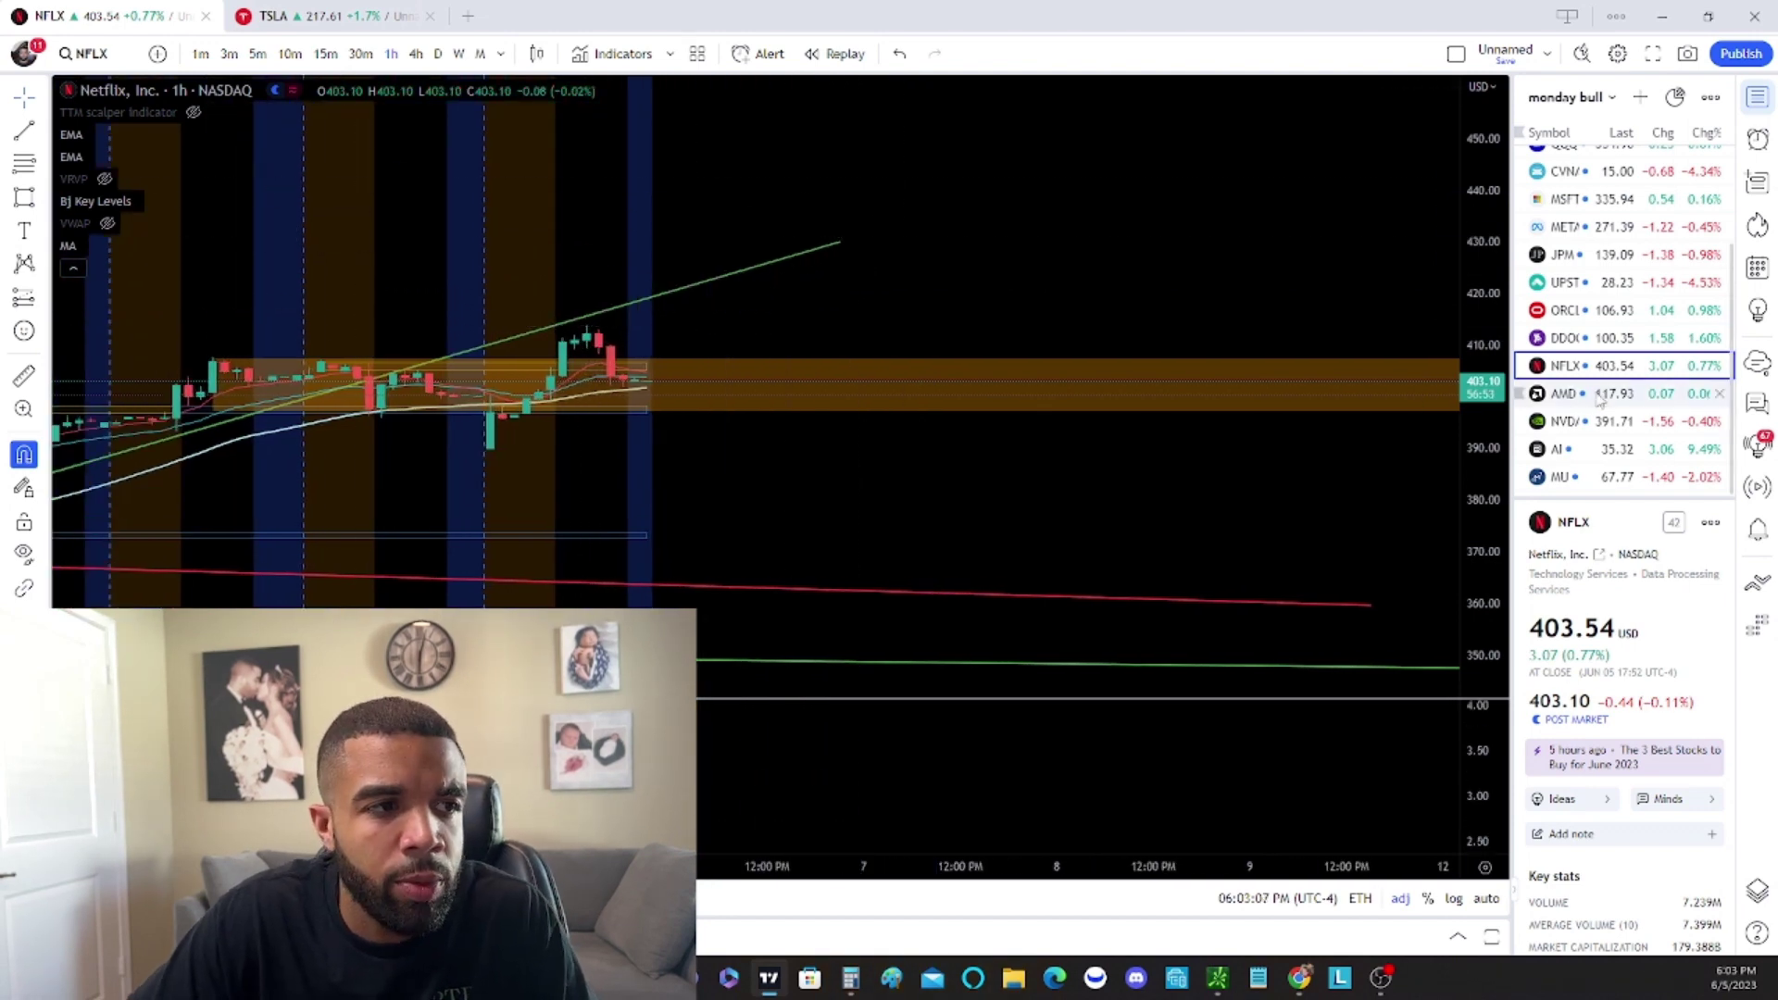
# Open AMD from the watchlist and examine its hourly candles where the descending and ascending trendlines converge
pyautogui.click(1562, 397)
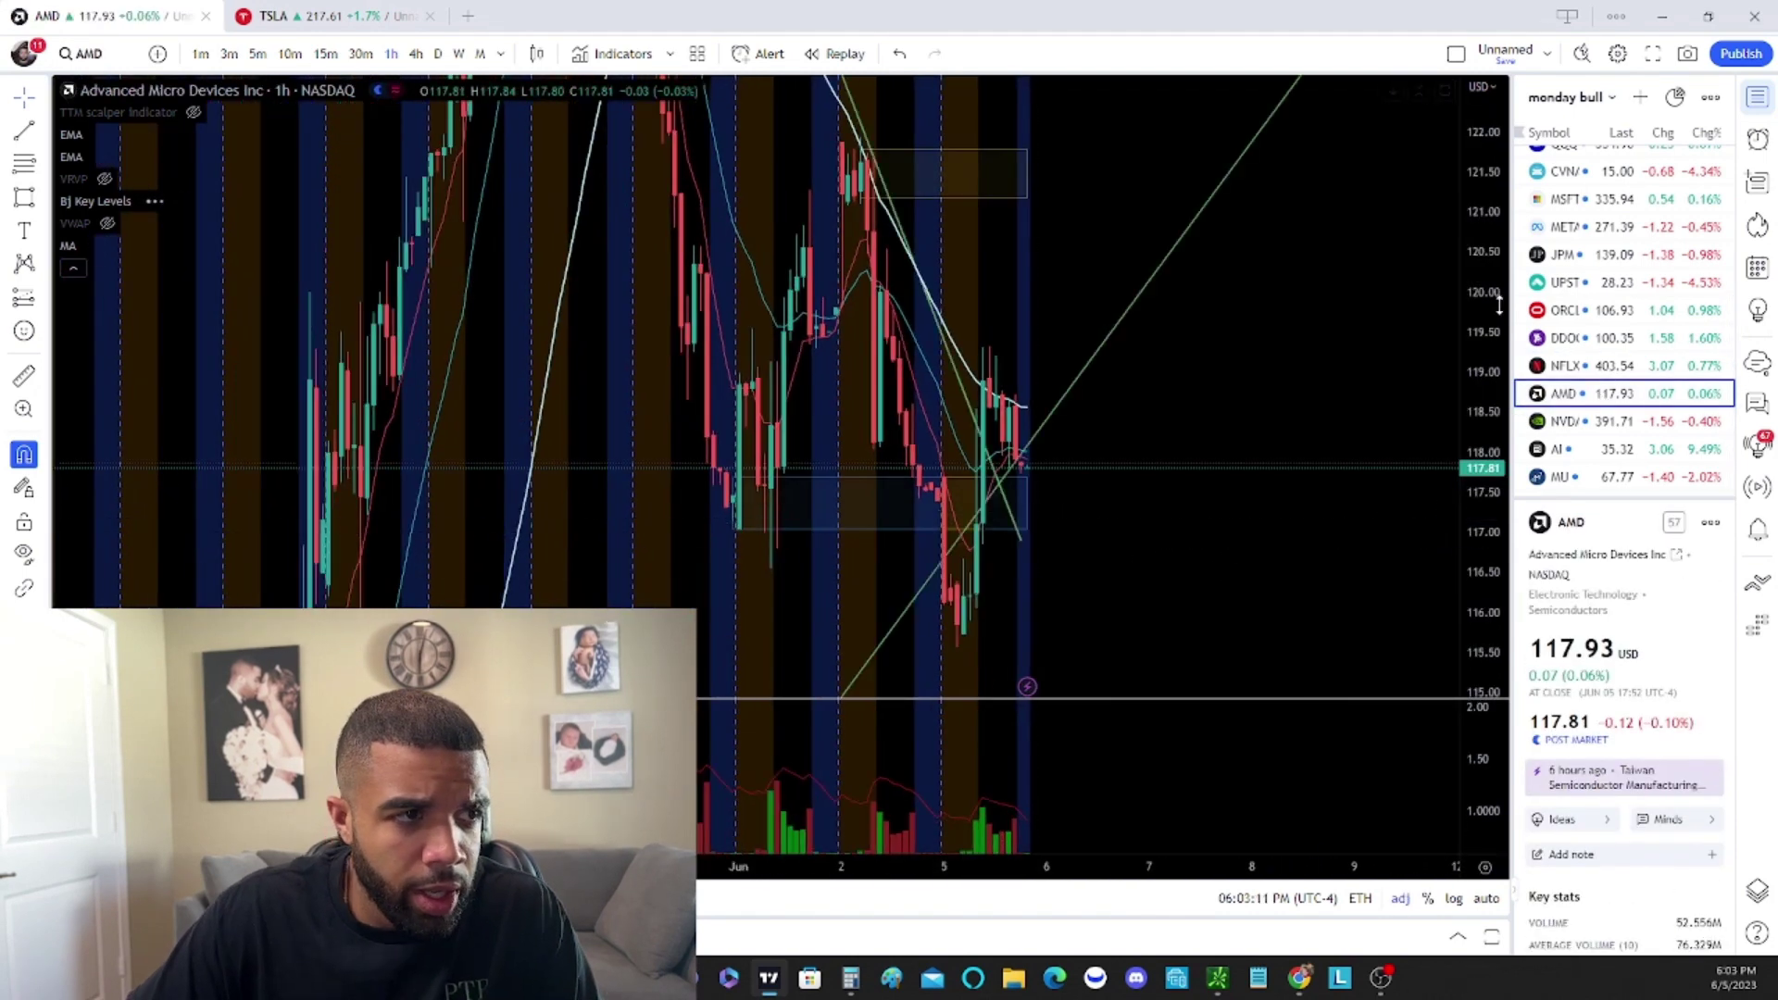
pyautogui.moveTo(1480, 579); pyautogui.dragTo(1453, 726)
pyautogui.scroll(-3, 1208, 588)
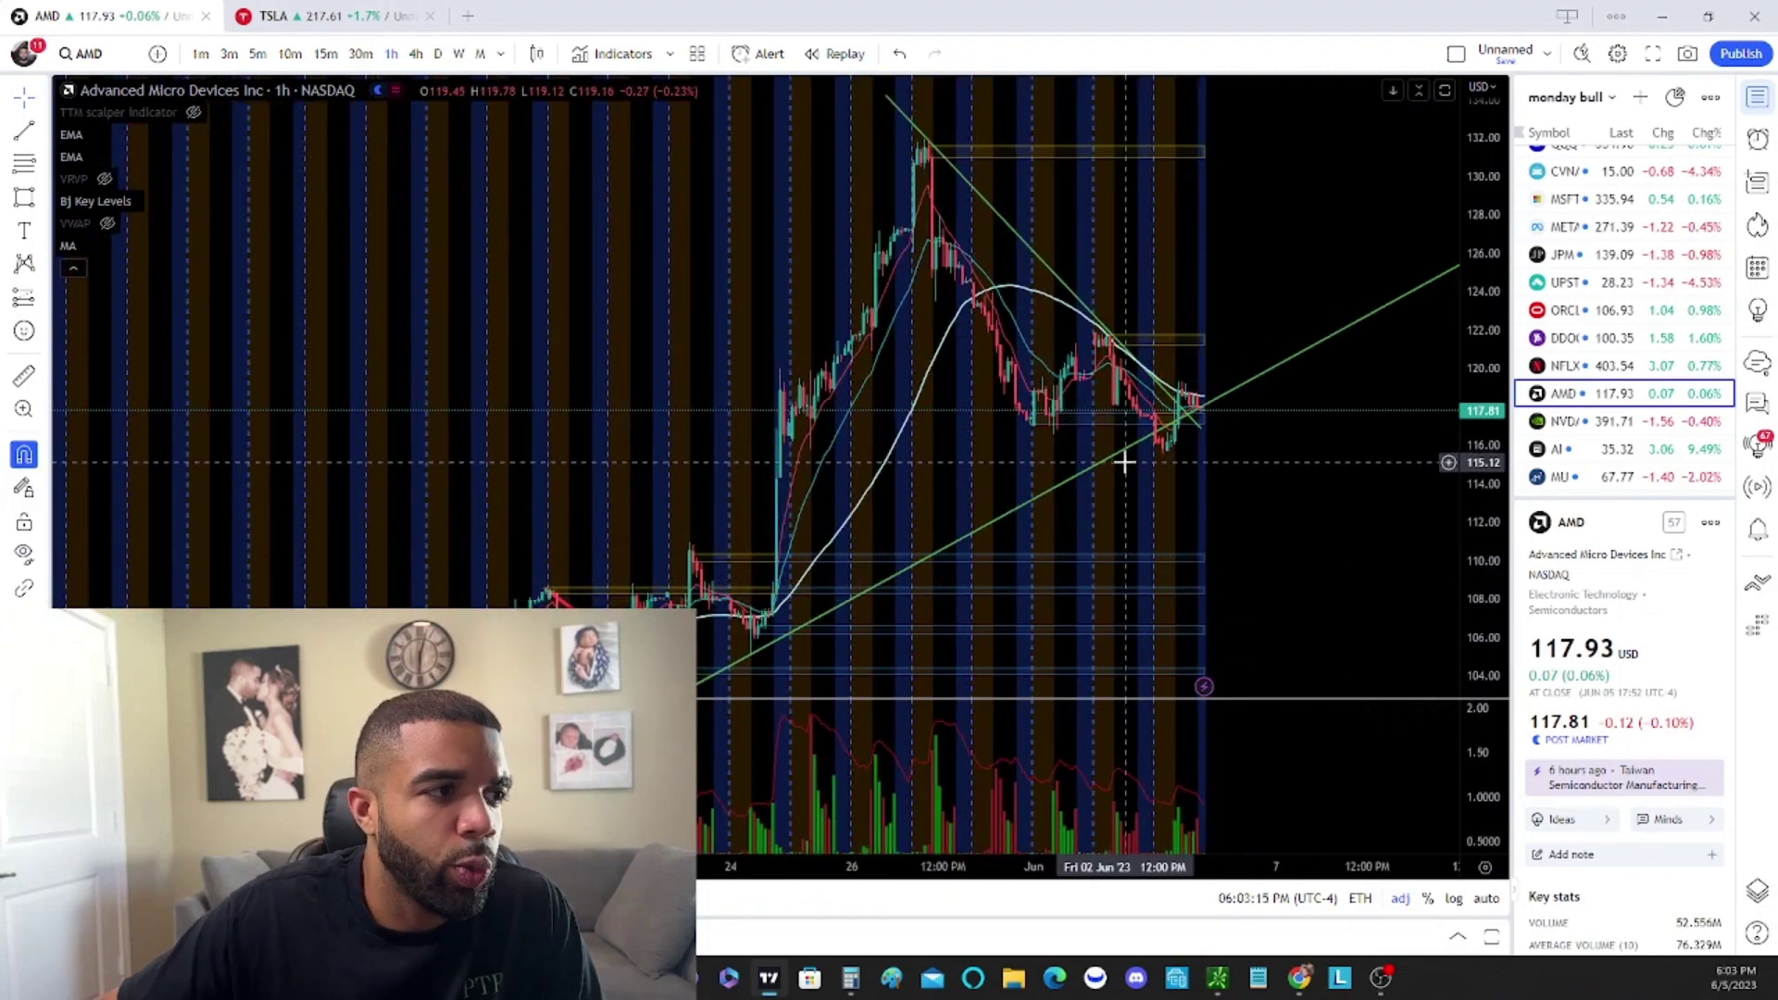
pyautogui.scroll(2, 1116, 453)
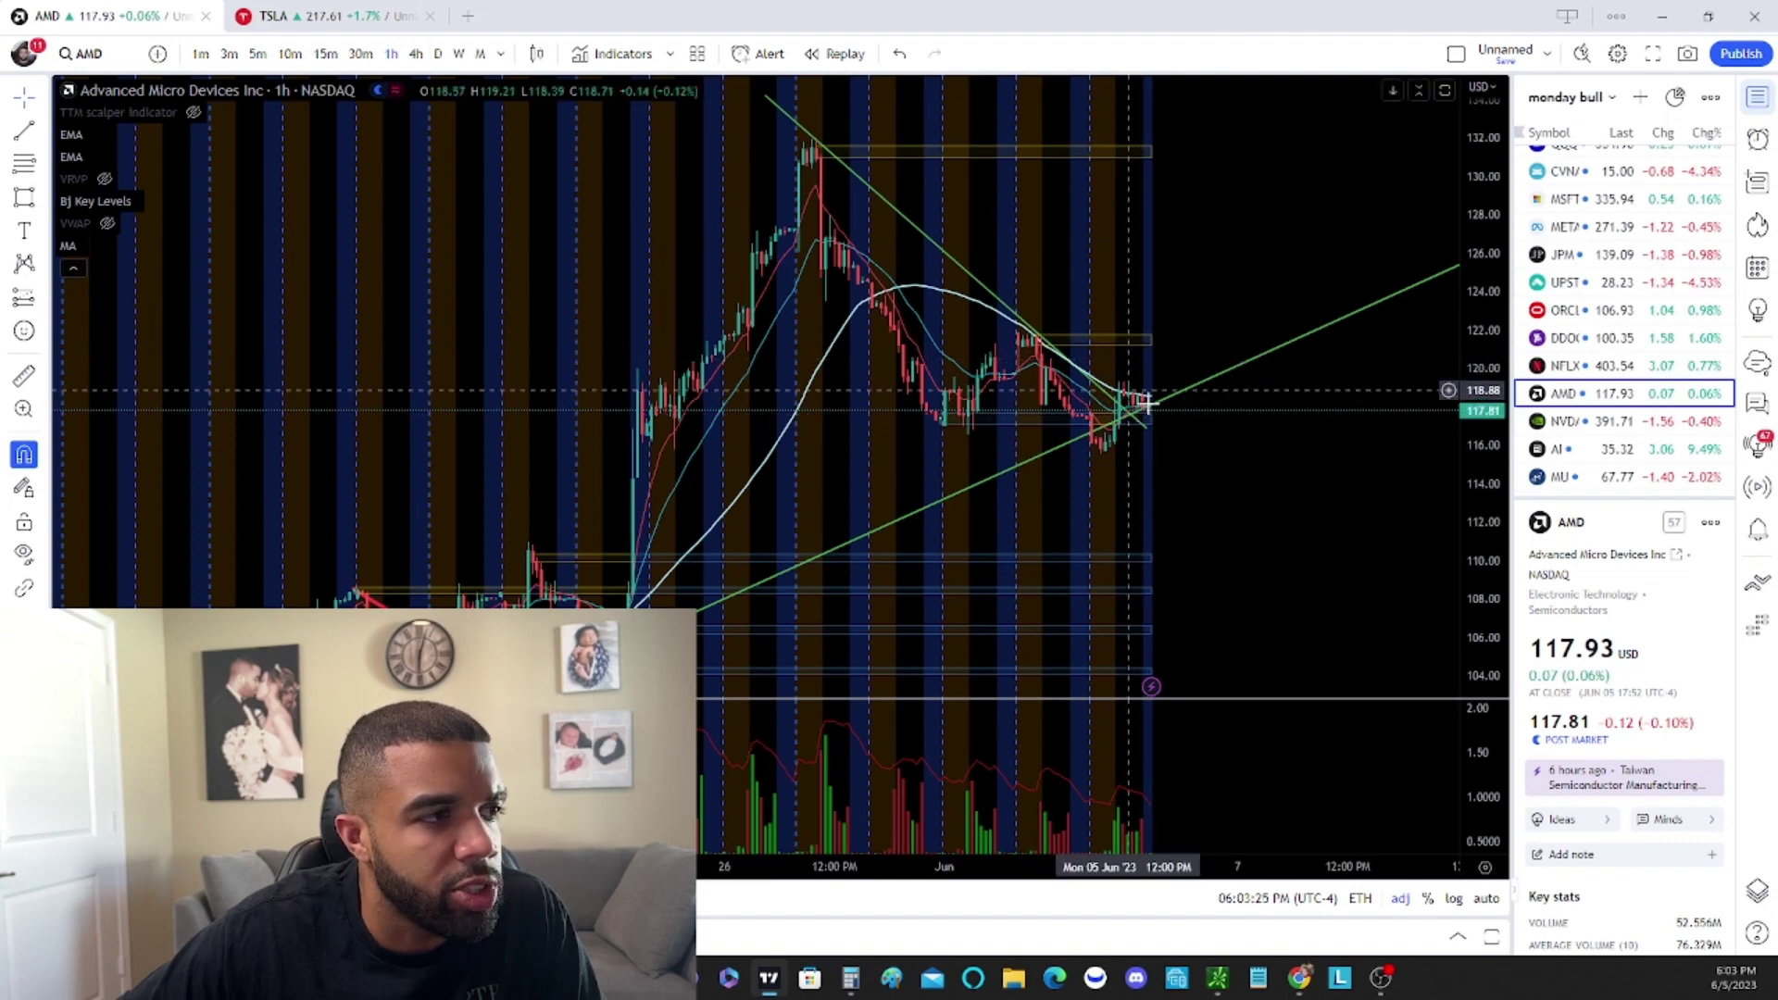
# Move the upper anchor of AMD's descending trendline earlier and down to about 132.4, and check its fit against the lower highs
pyautogui.click(1150, 416)
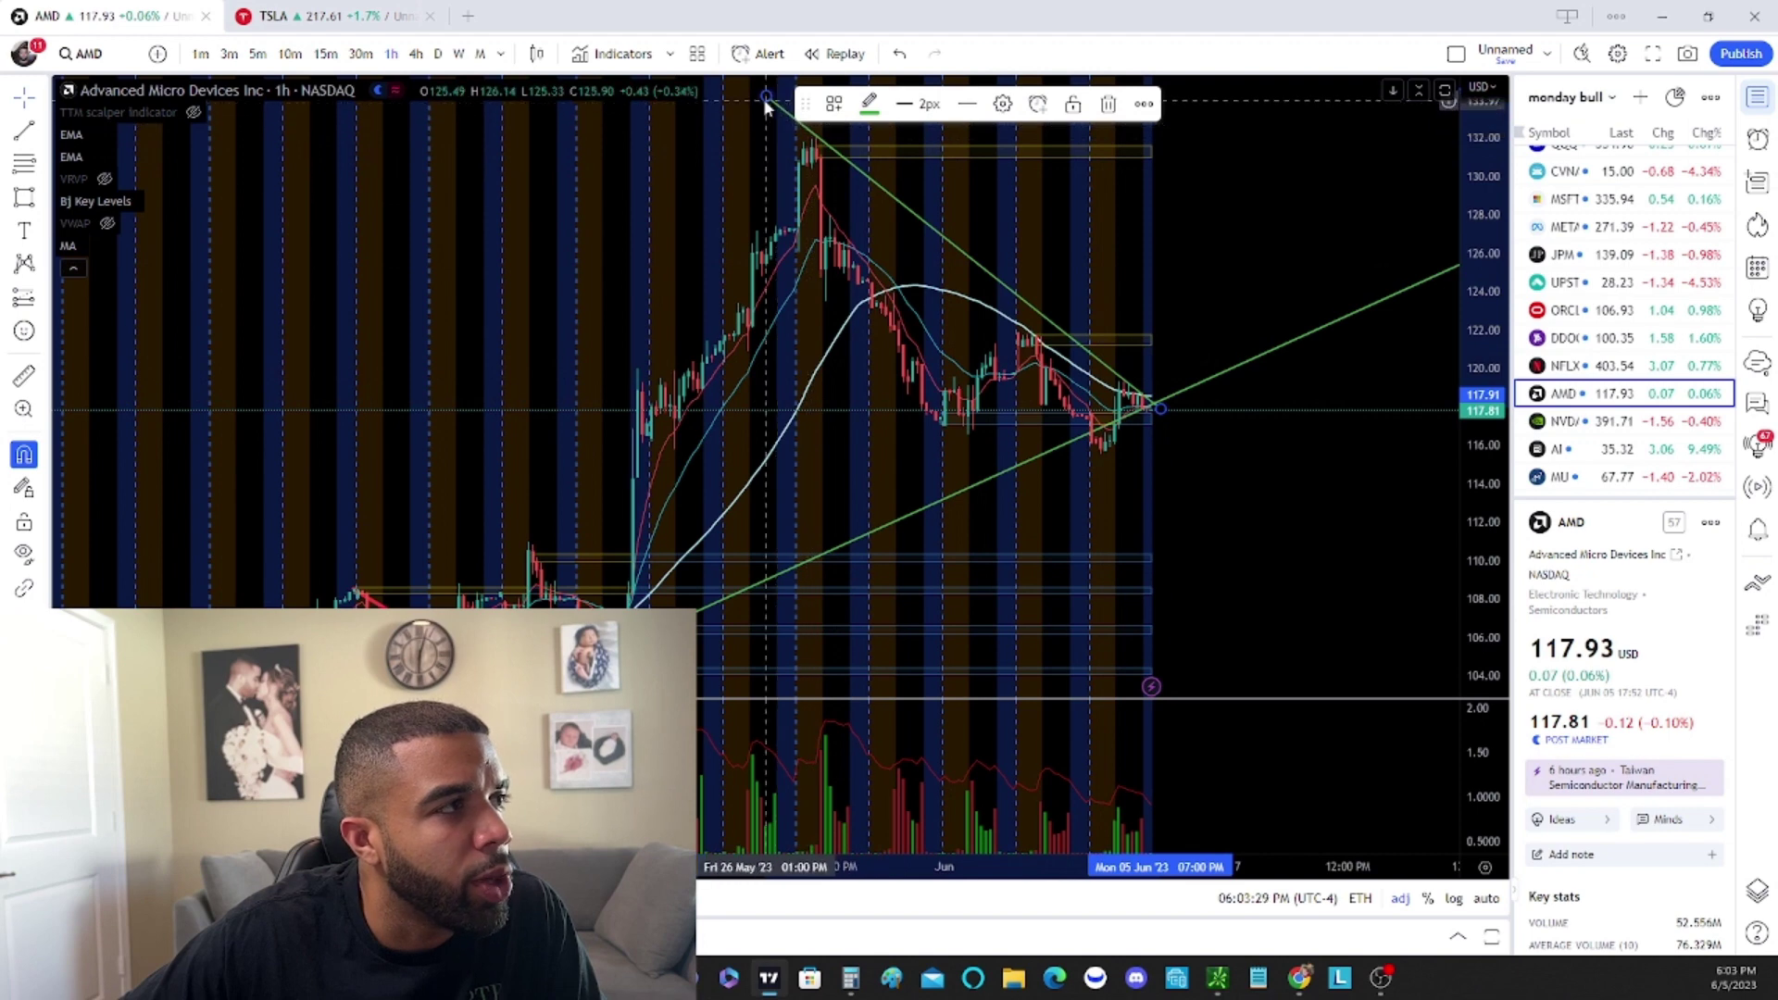
pyautogui.moveTo(767, 103); pyautogui.dragTo(707, 130)
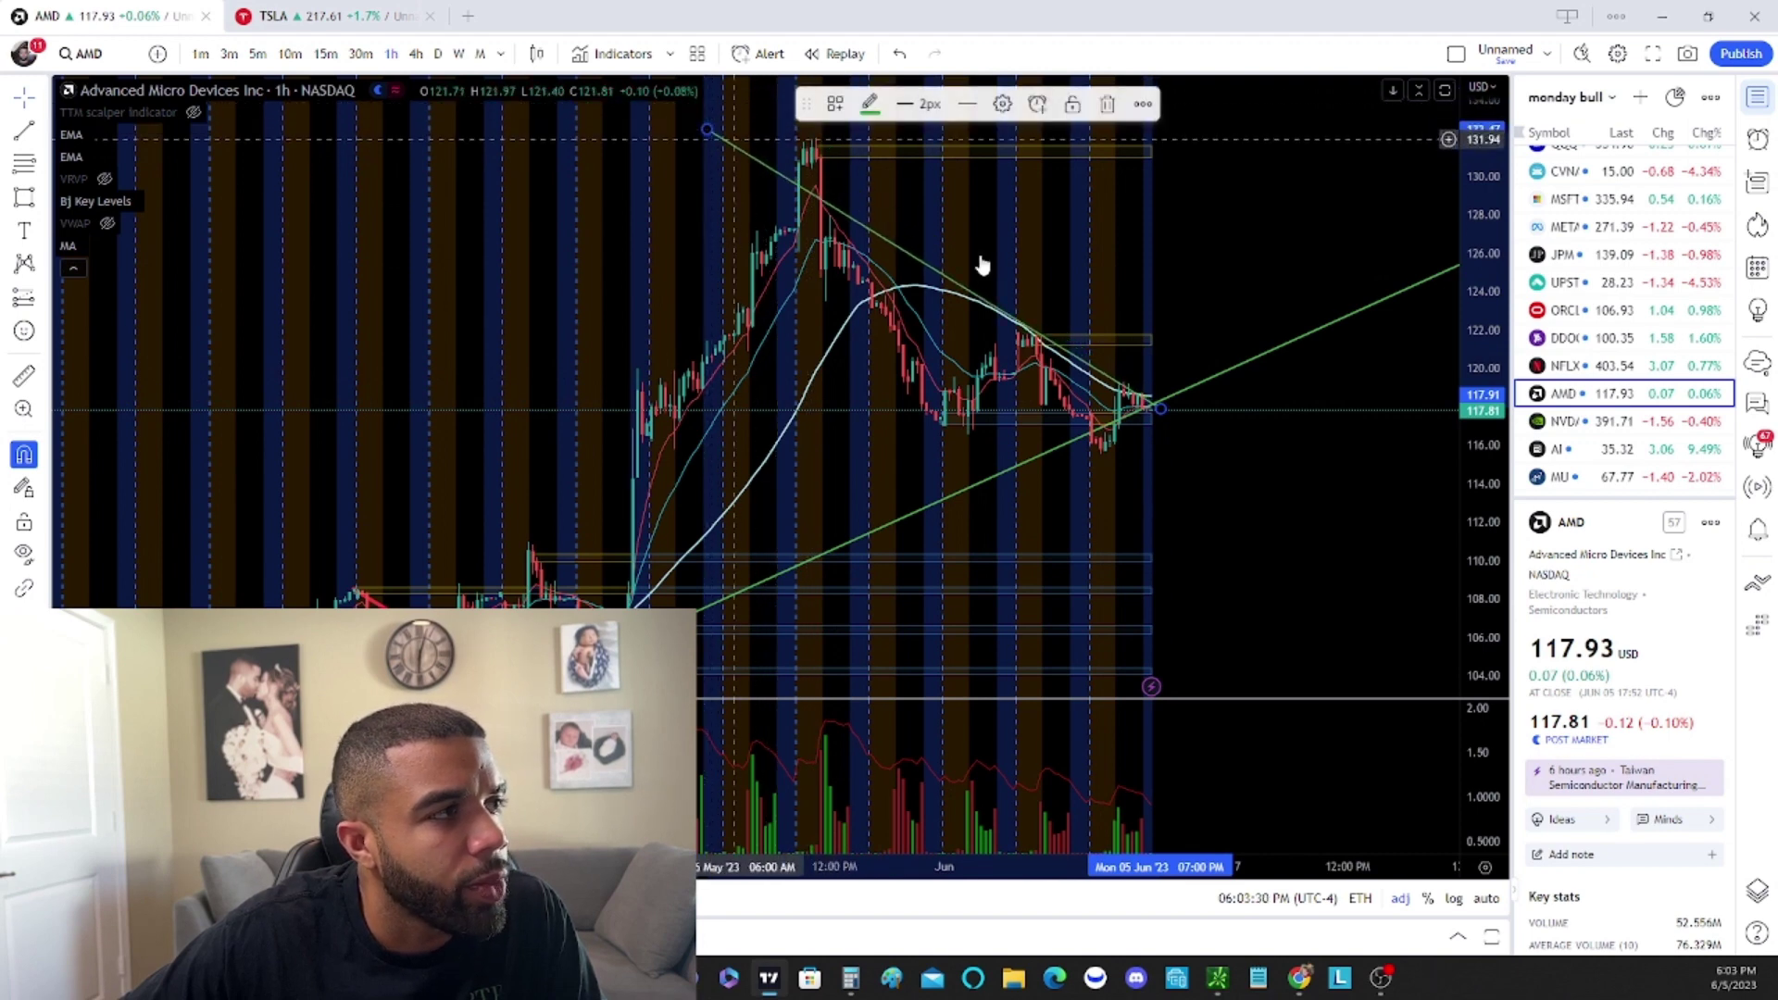
pyautogui.click(1163, 280)
pyautogui.scroll(3, 1158, 278)
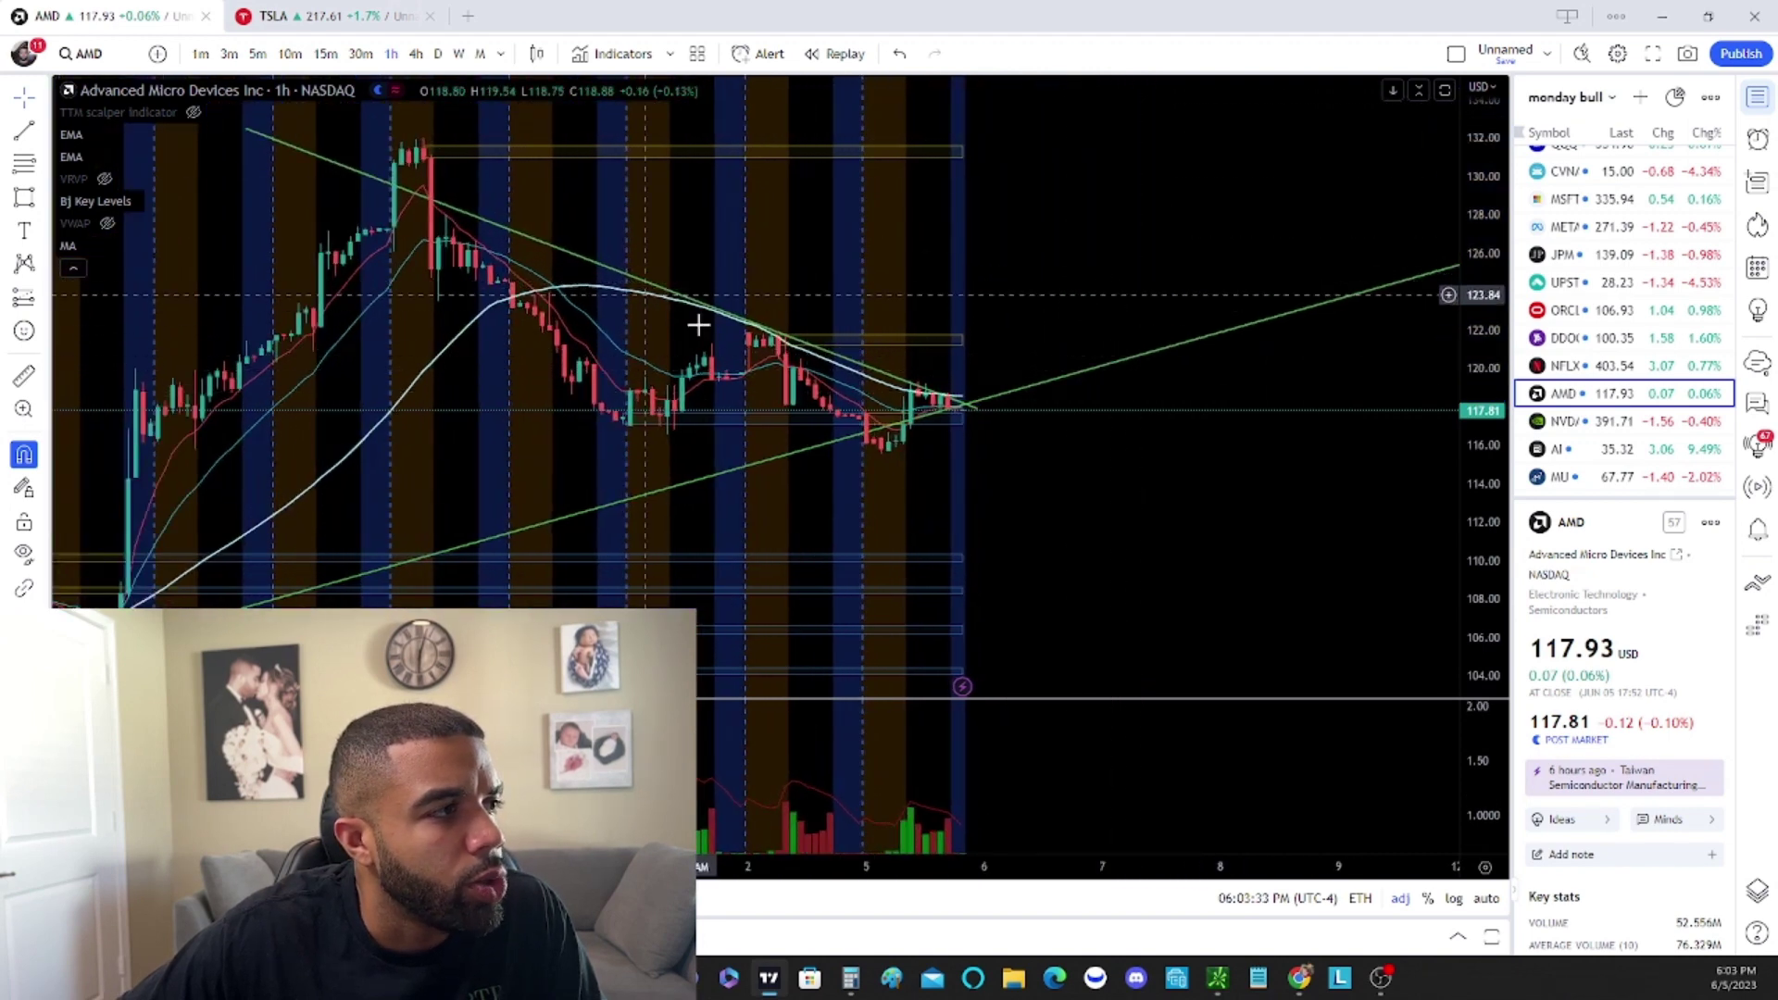
pyautogui.scroll(-5, 1183, 416)
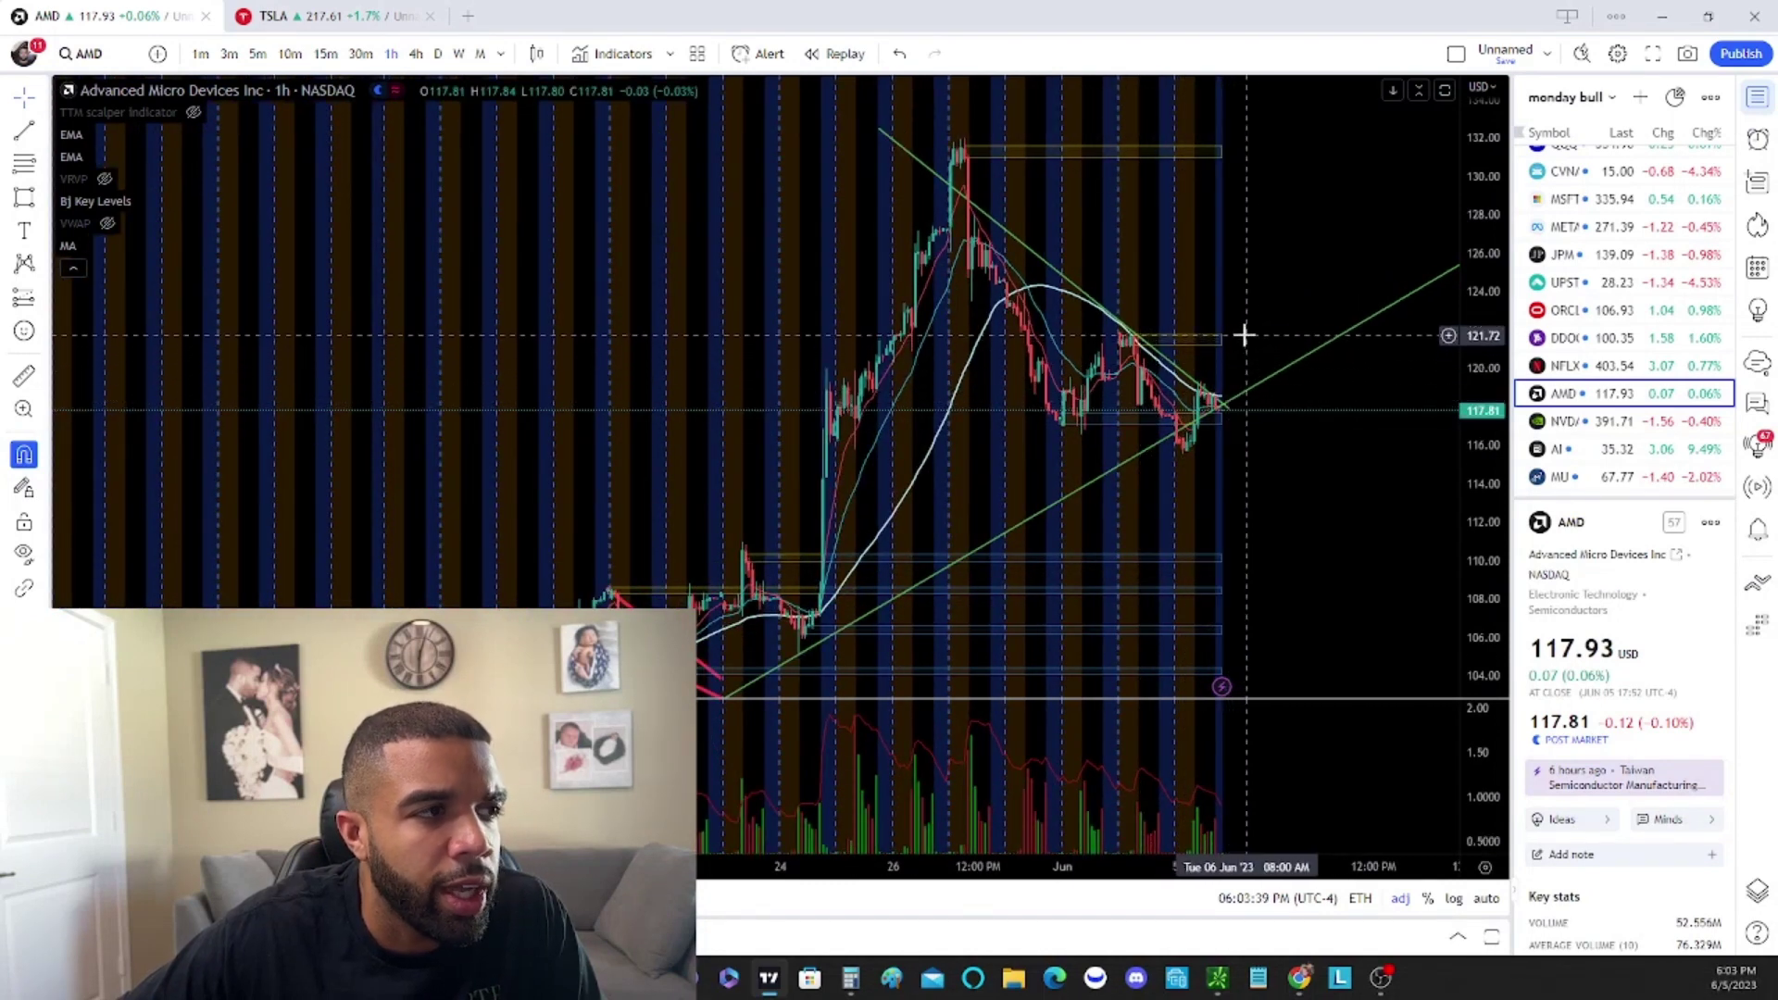
pyautogui.scroll(3, 1241, 336)
pyautogui.scroll(-4, 1143, 349)
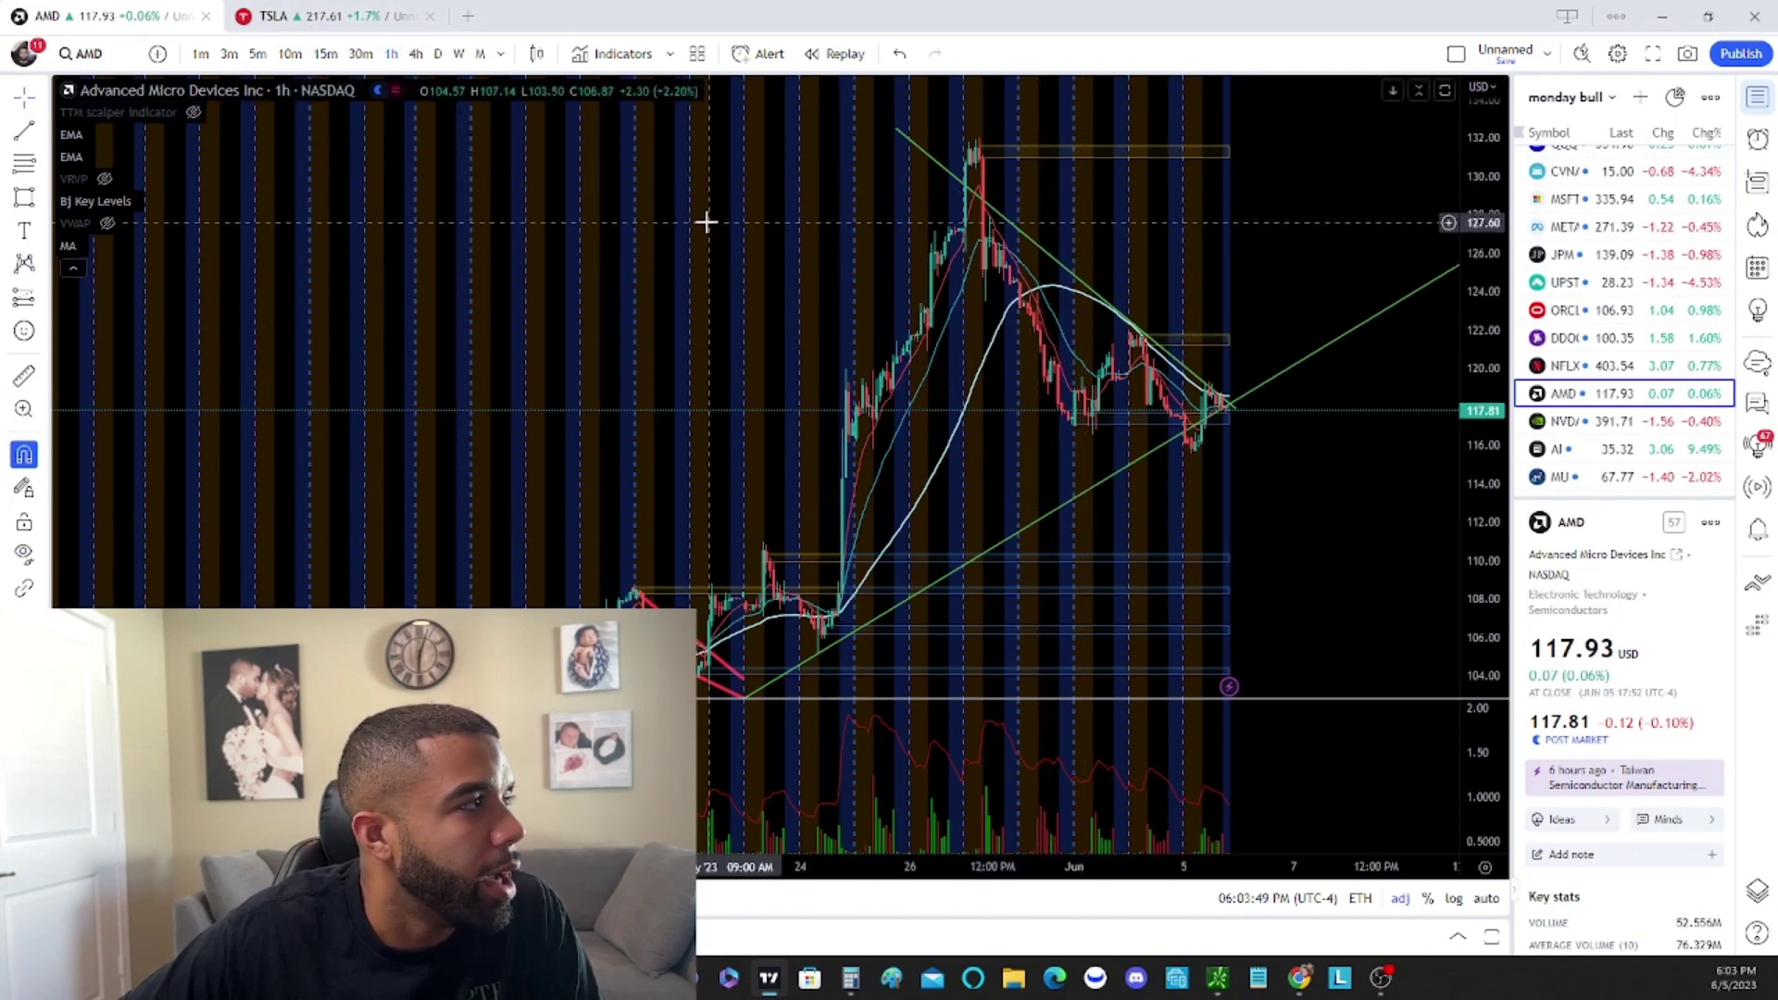
# Open NVDA through a symbol search and examine its hourly candles between the converging green trendlines, the nearby zones and the moving averages
pyautogui.hotkey('ctrl', 'k')
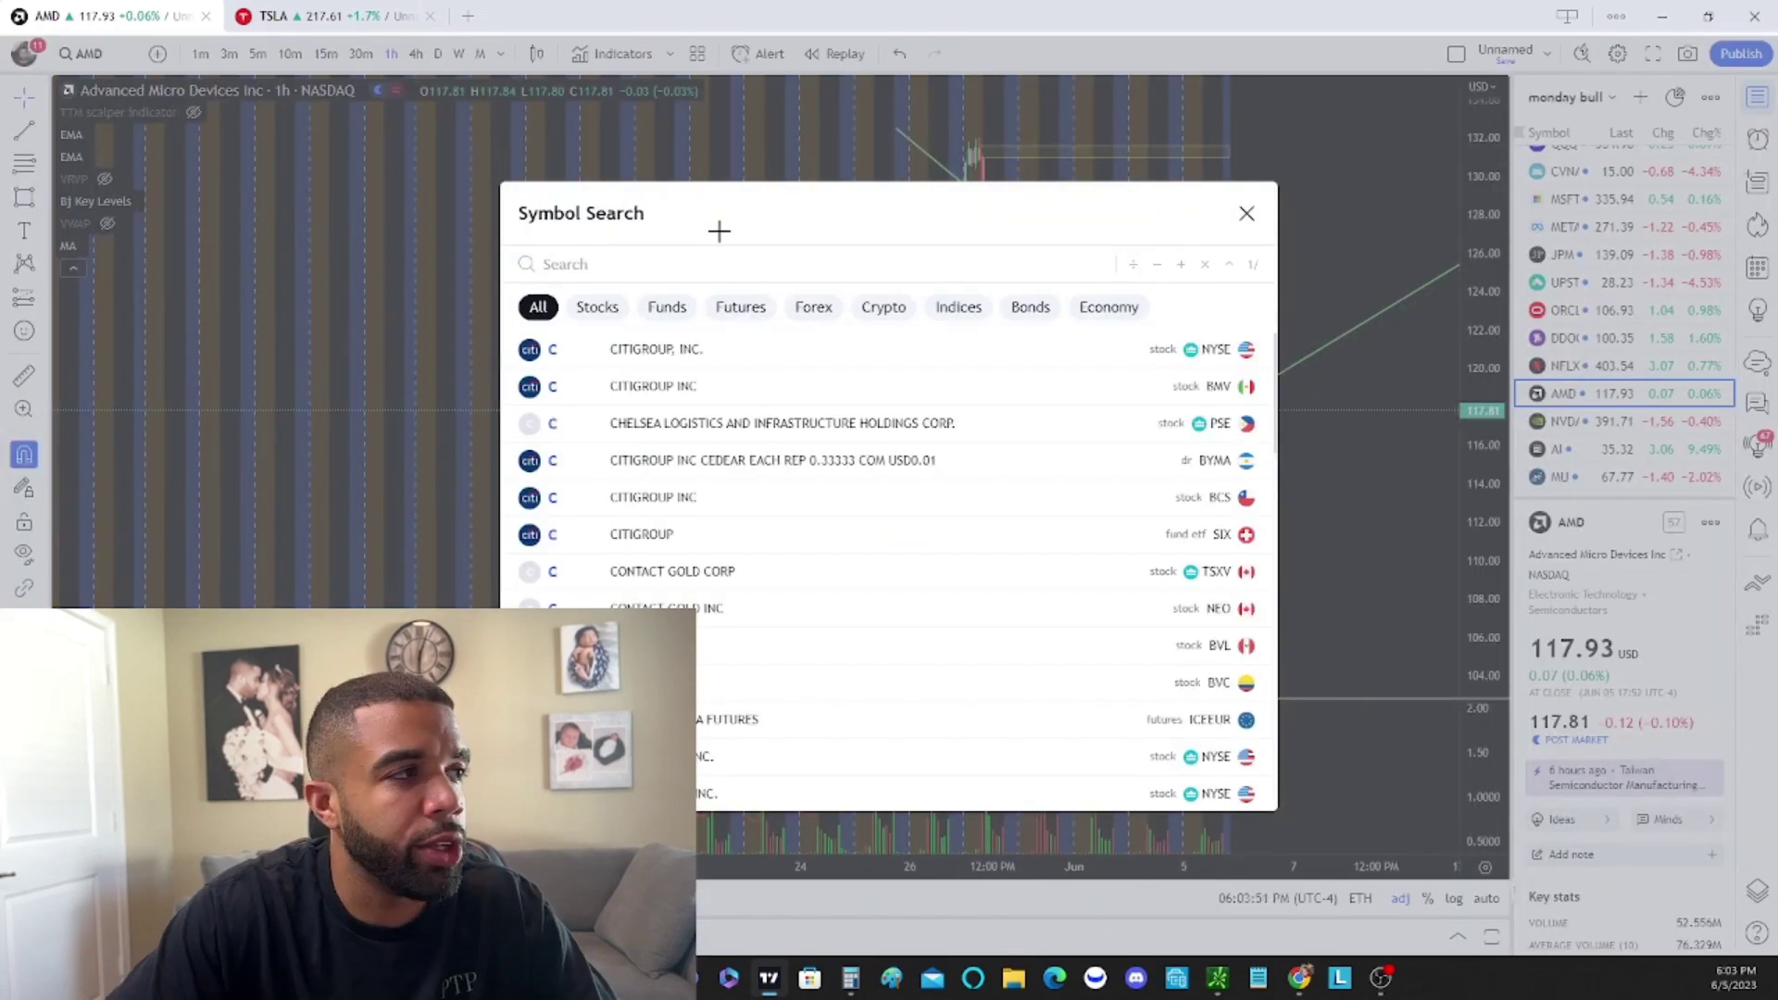
pyautogui.write('NVDA')
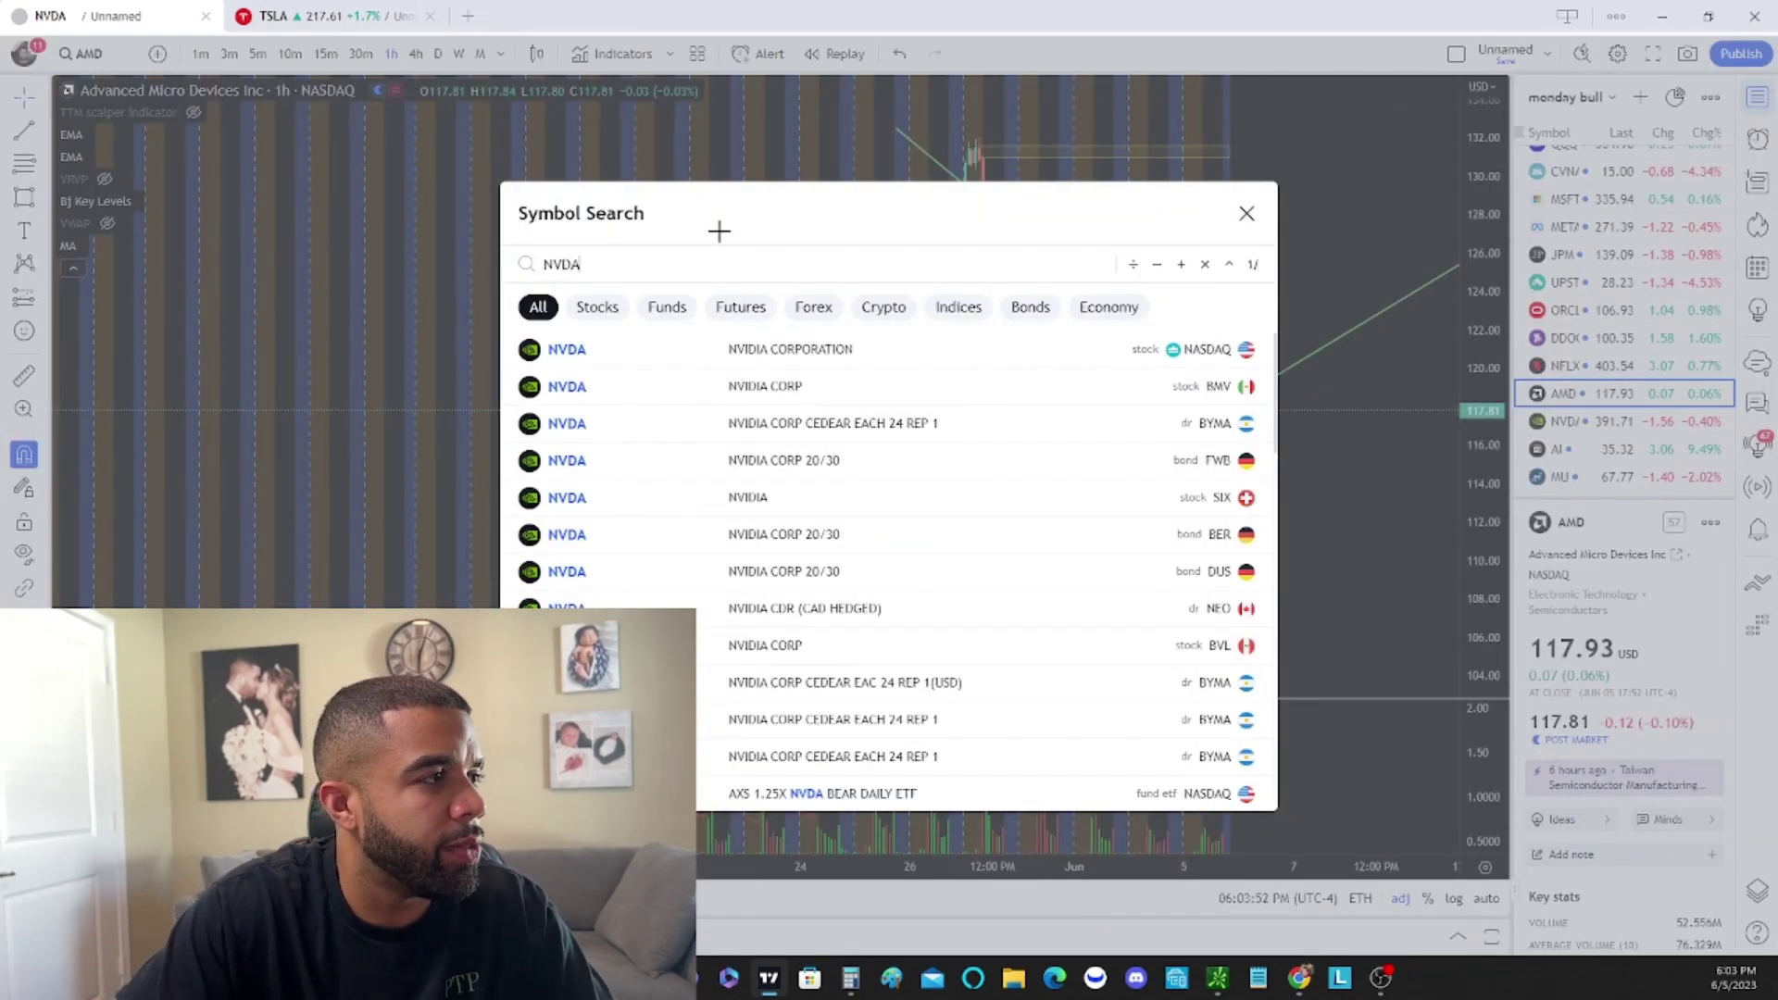
pyautogui.press('Return')
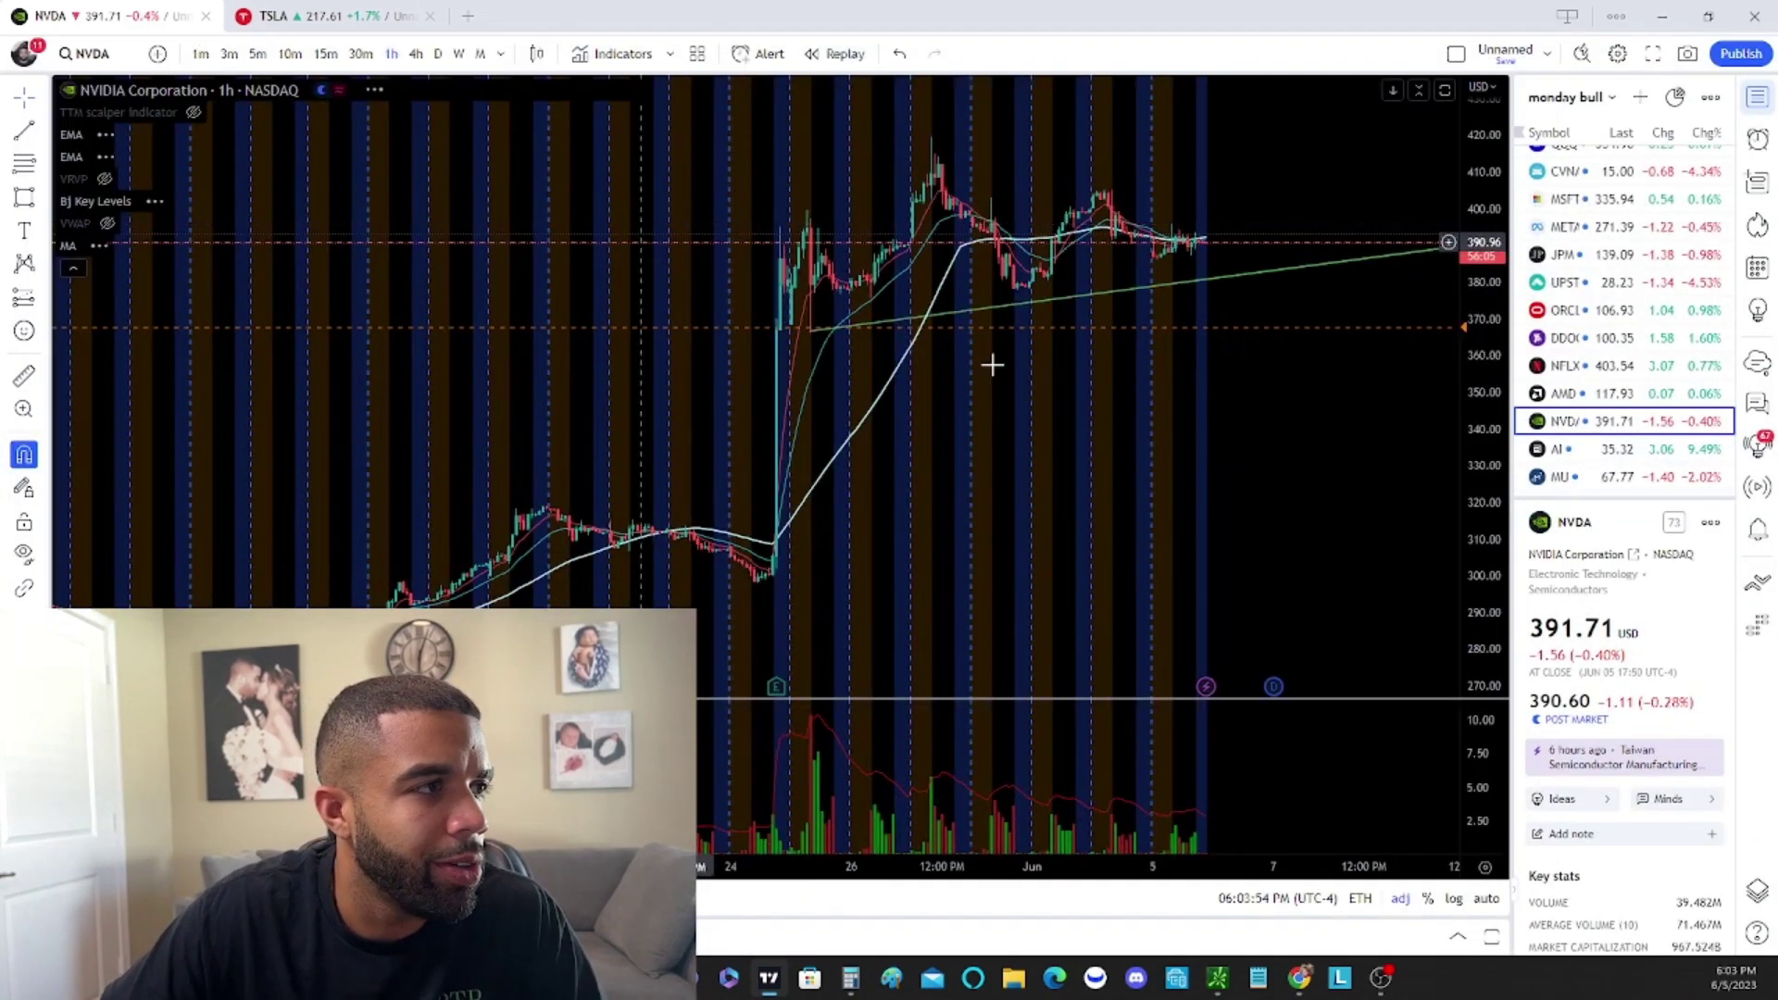
pyautogui.scroll(2, 1000, 370)
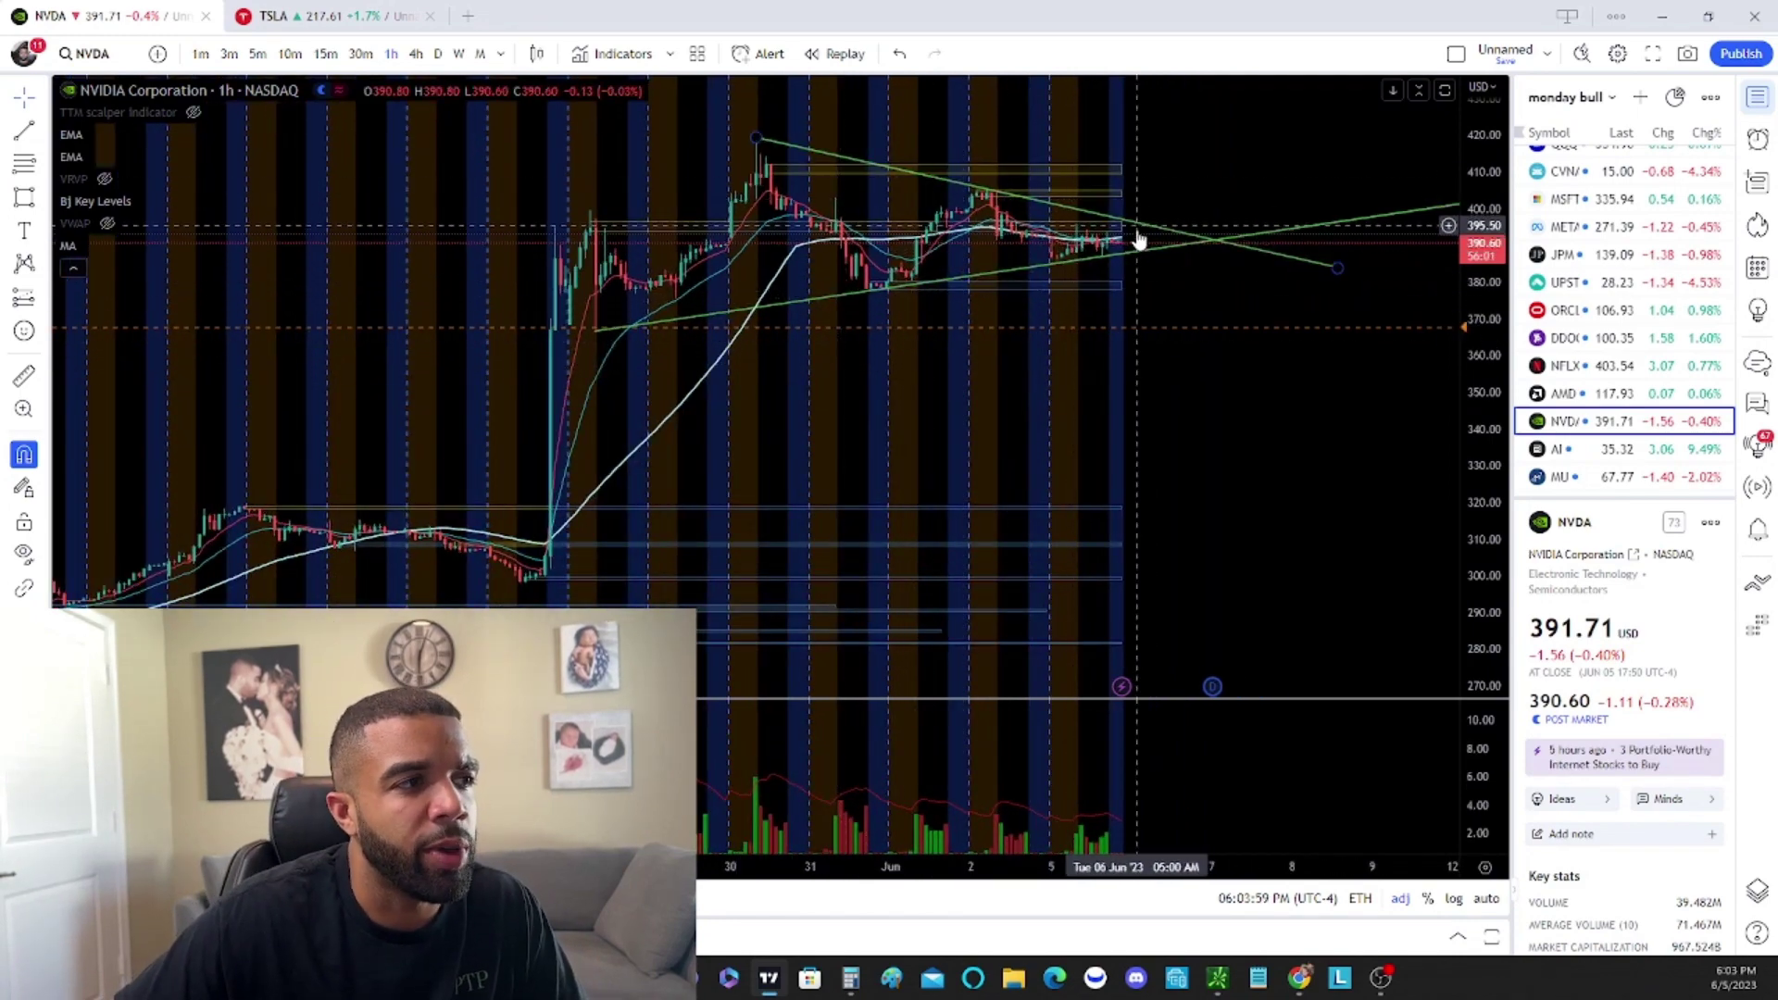
pyautogui.scroll(-2, 1156, 185)
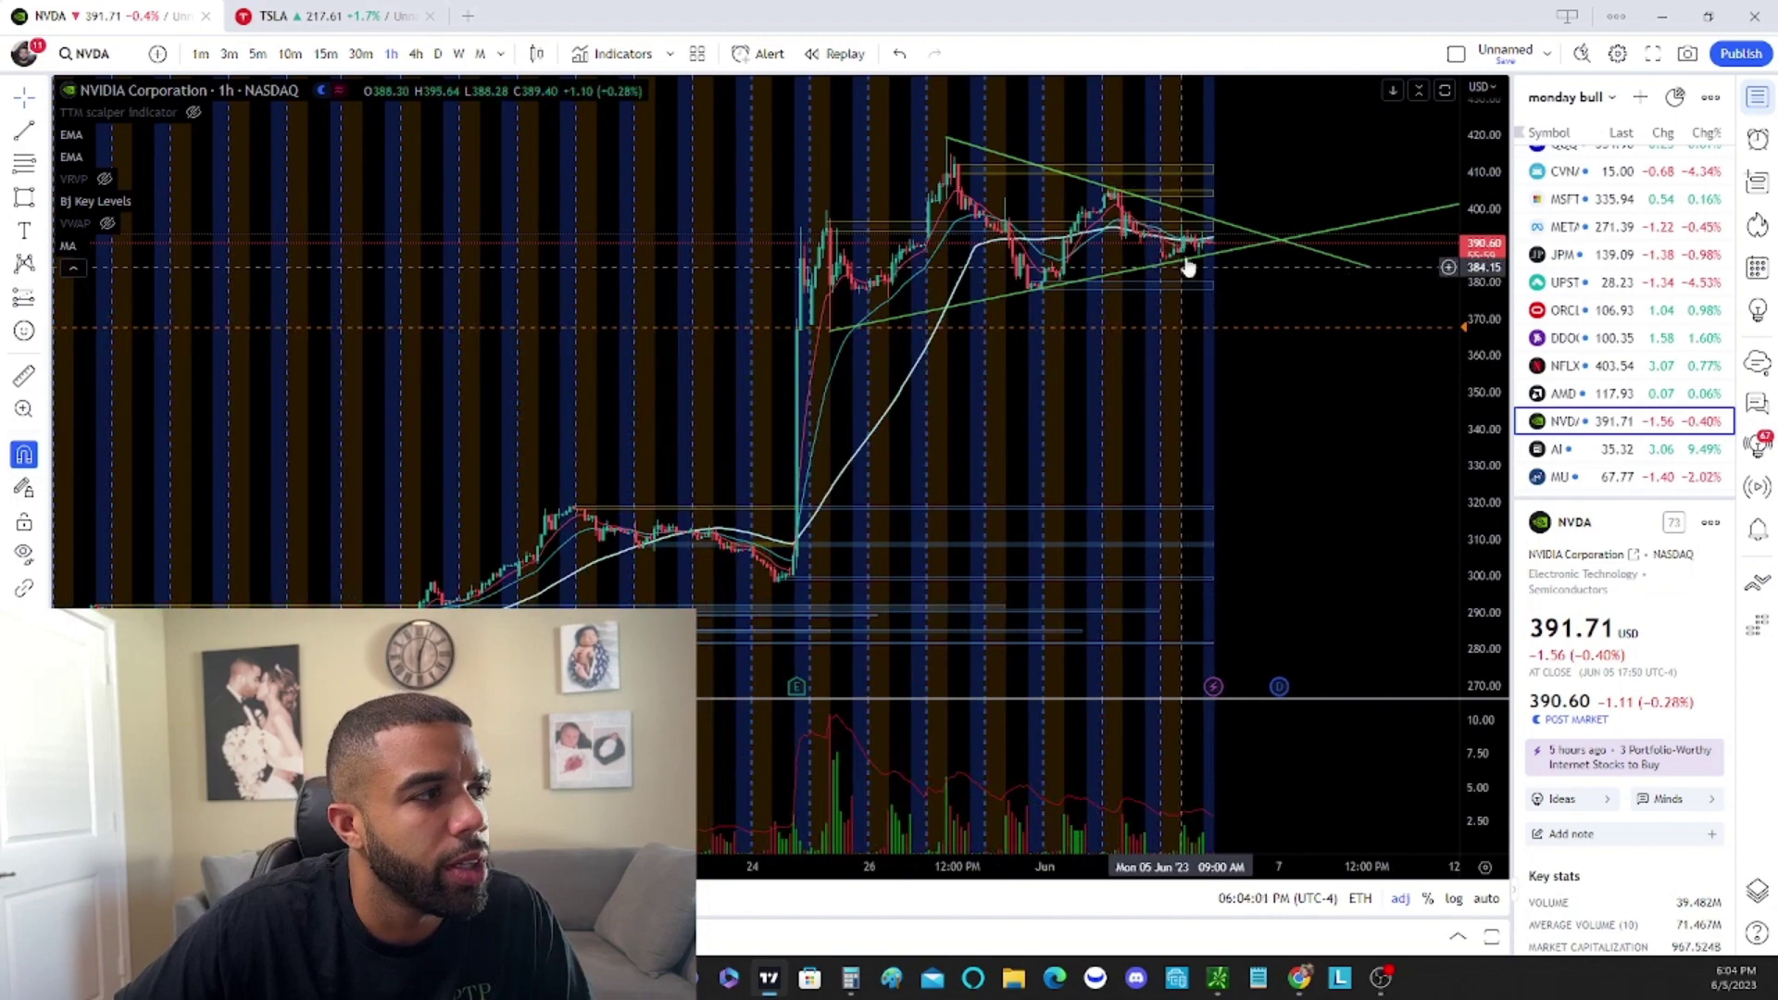
pyautogui.scroll(-4, 1174, 266)
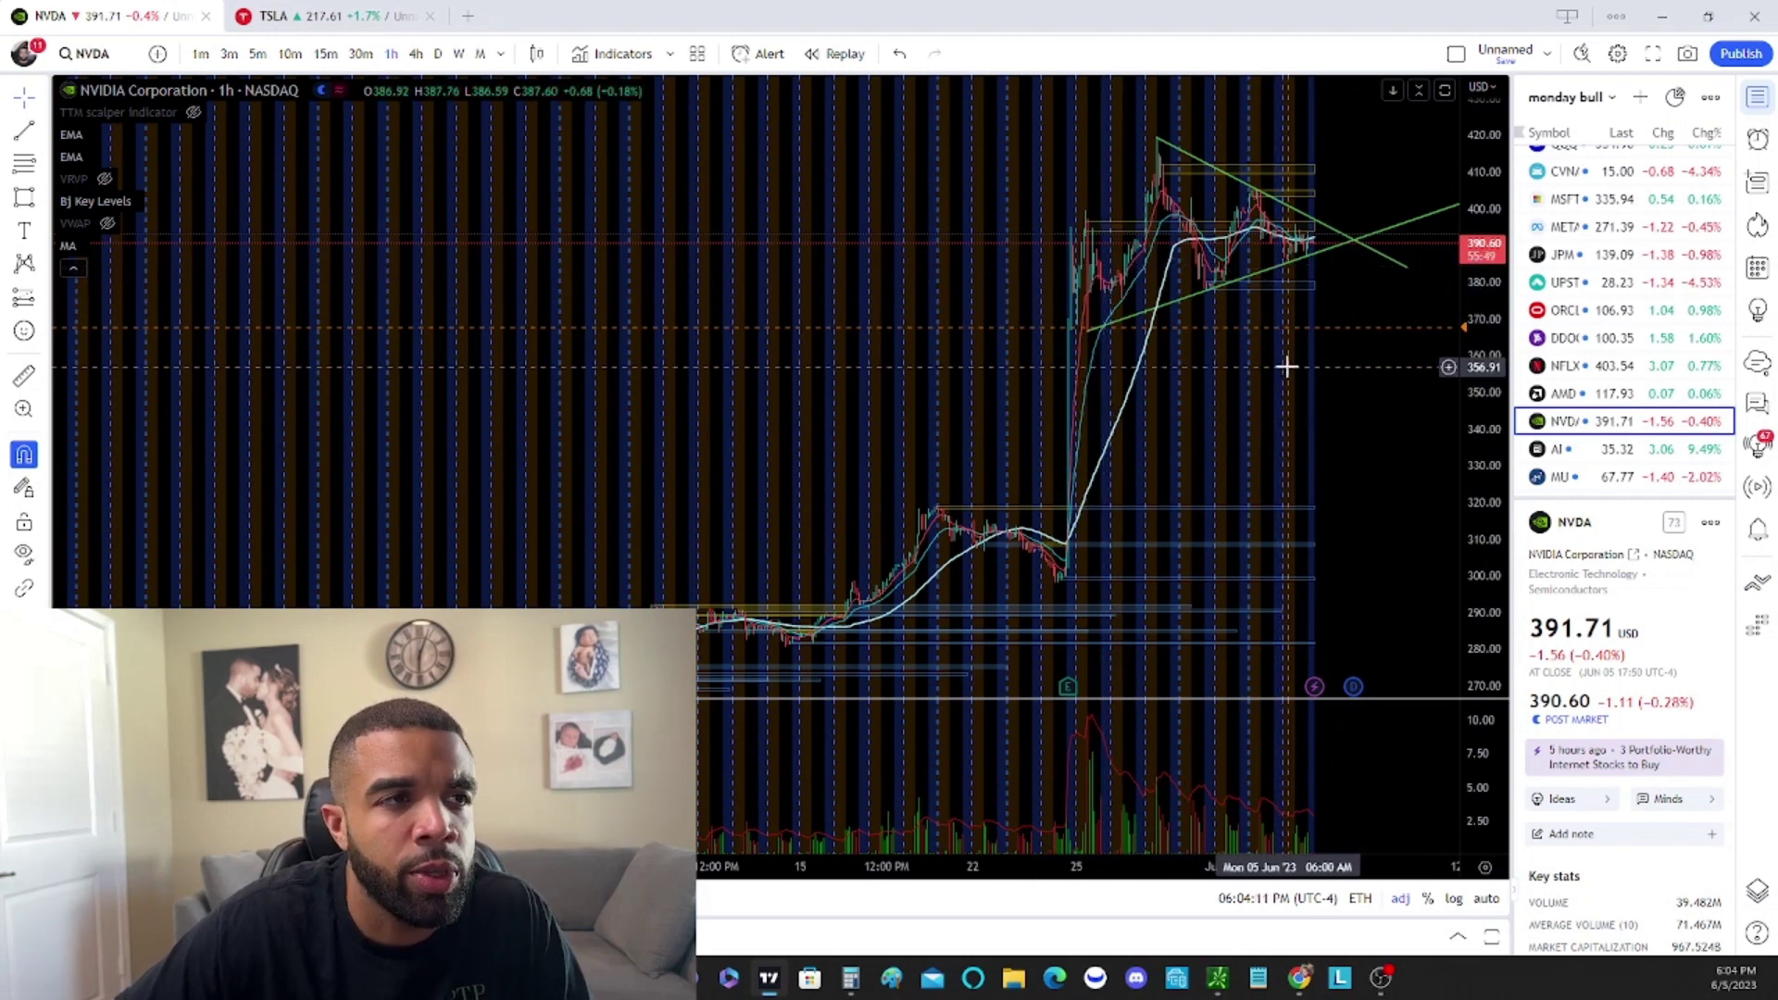
pyautogui.scroll(3, 1415, 308)
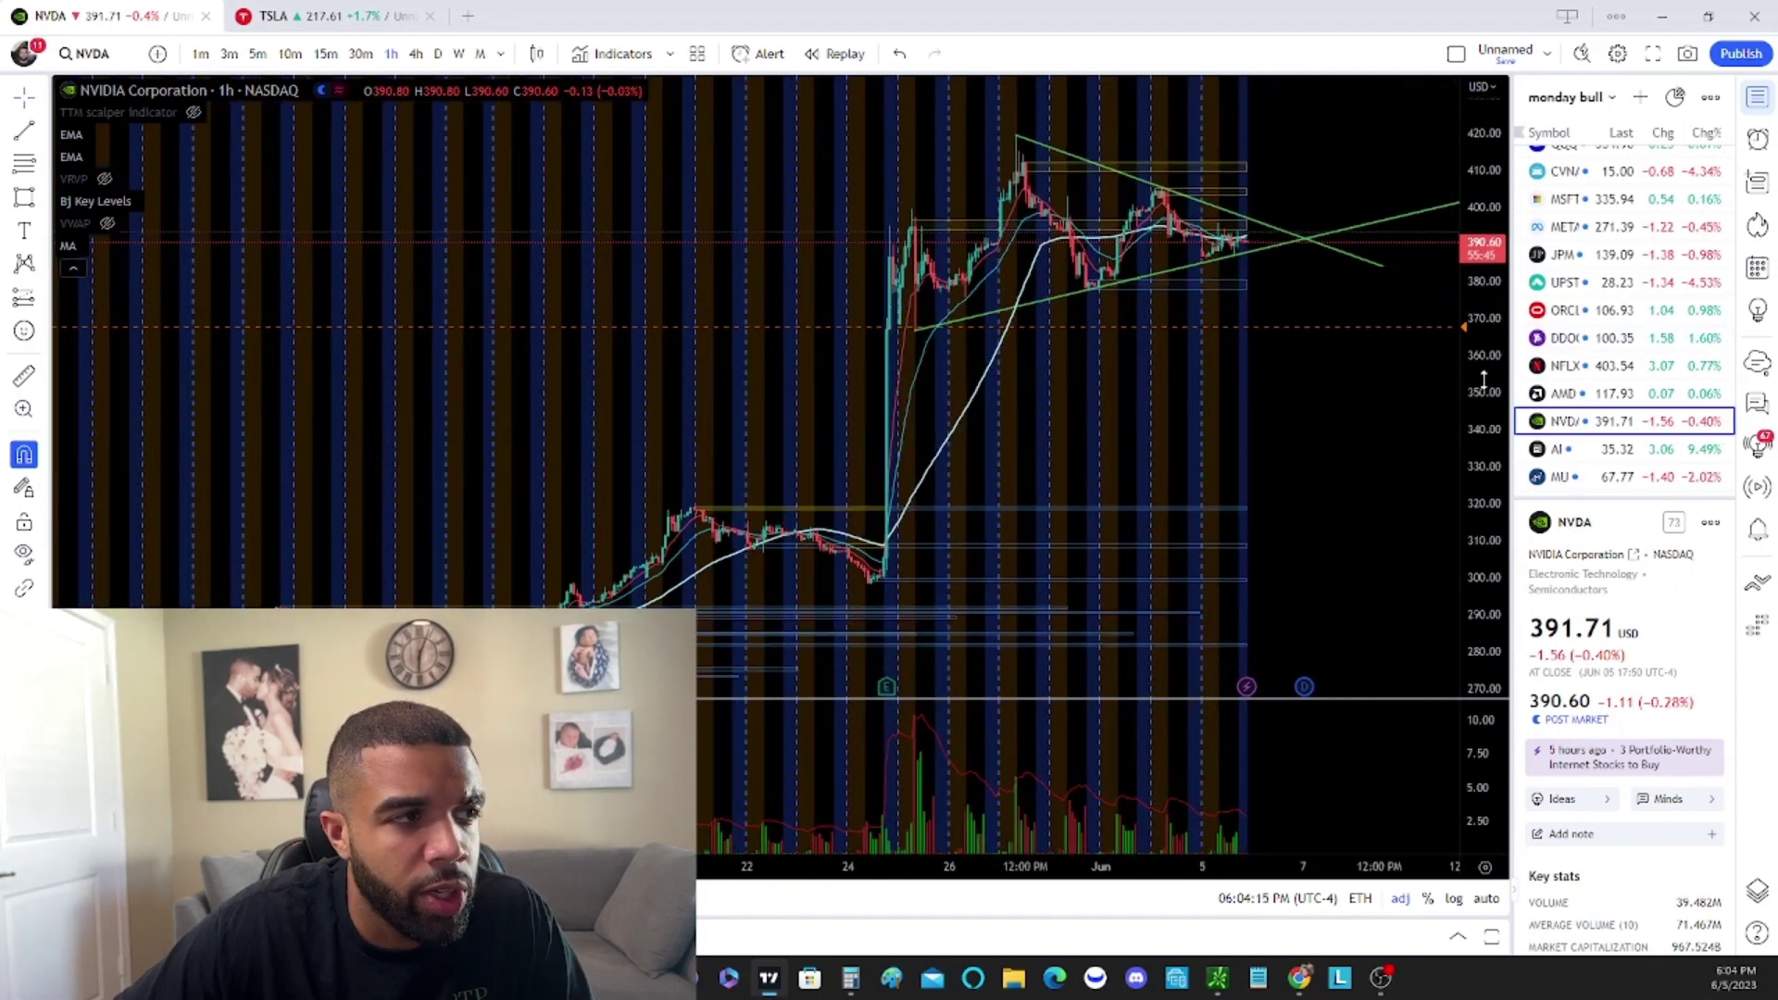
pyautogui.moveTo(1481, 393); pyautogui.dragTo(1479, 278)
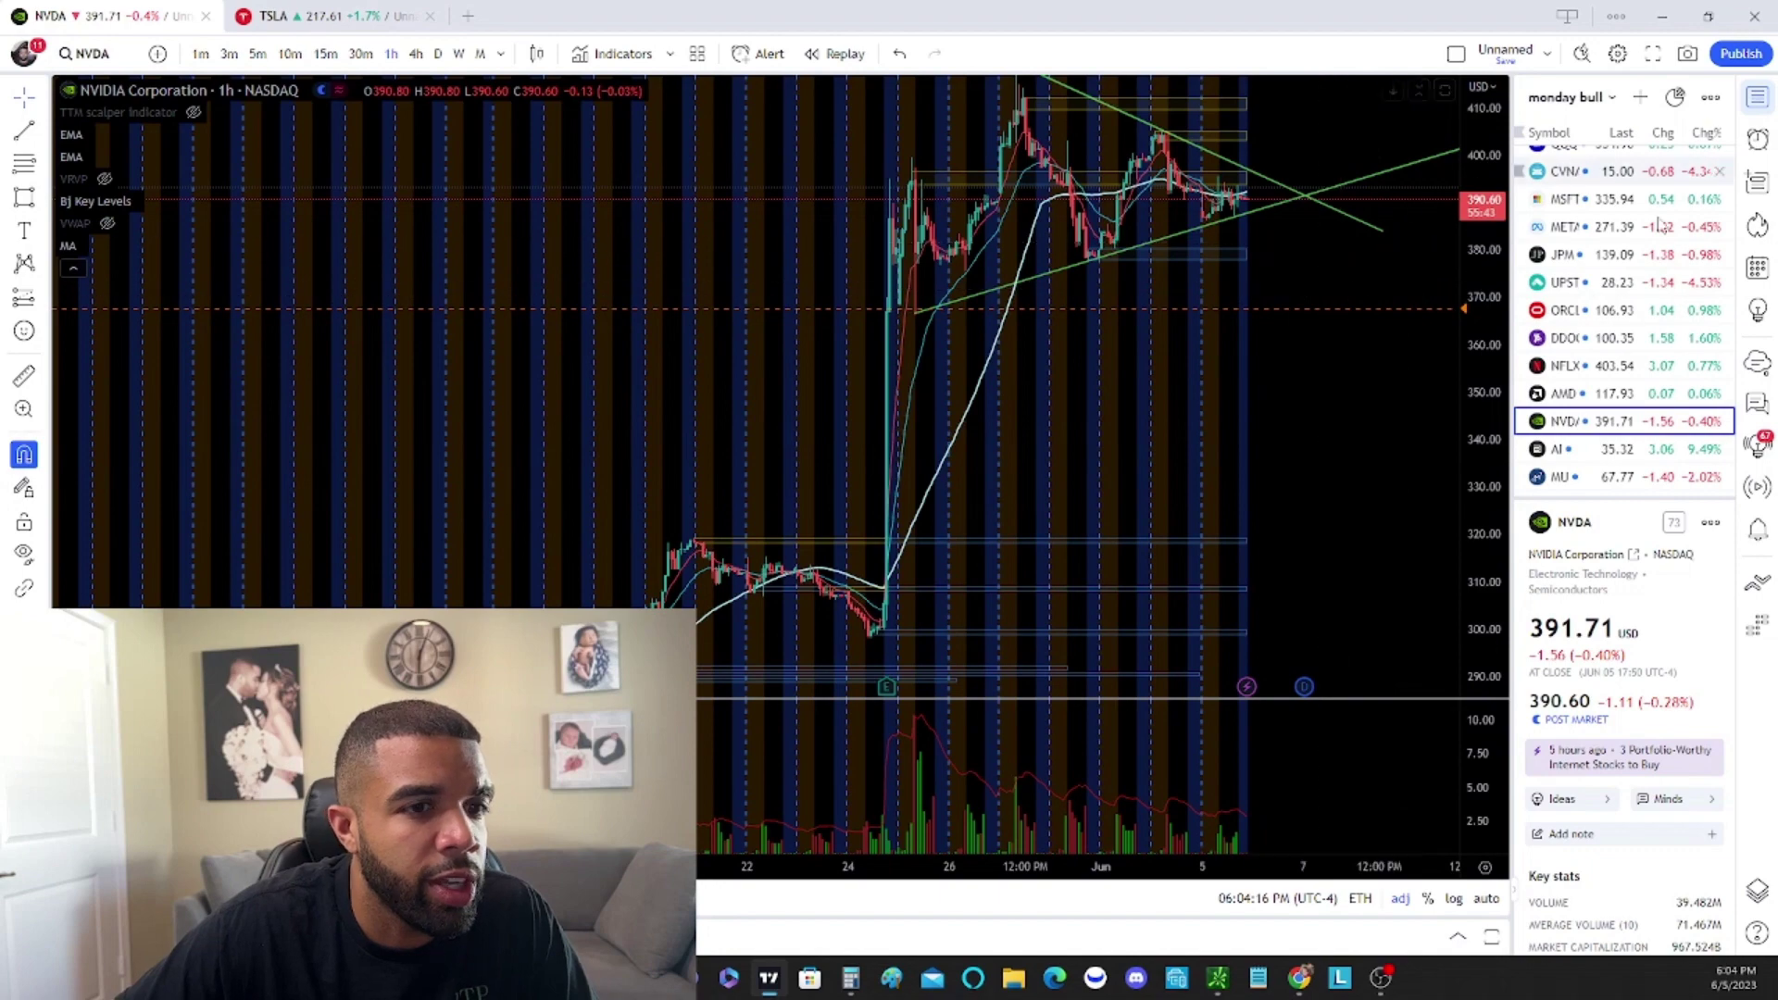